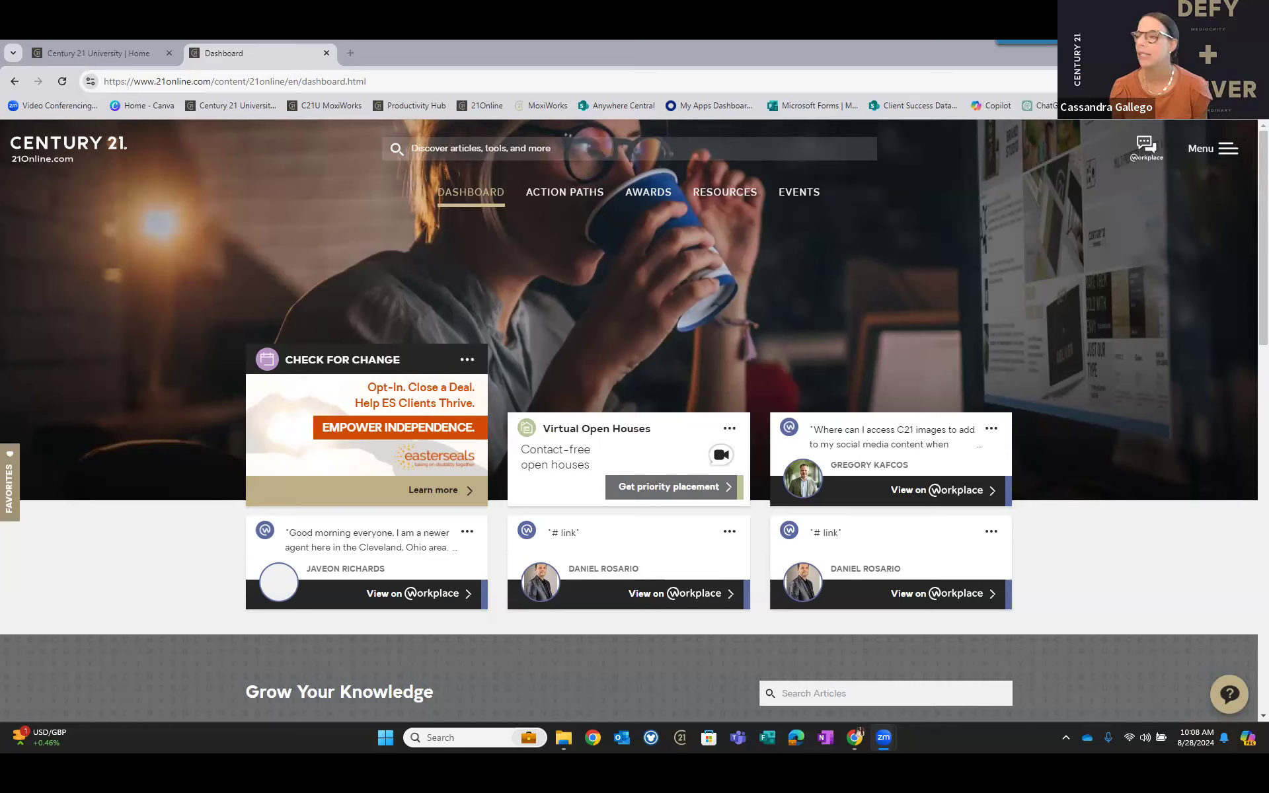
# Open the Productivity Hub and launch Moxi from its MoxiWebsites card.
pyautogui.click(1230, 151)
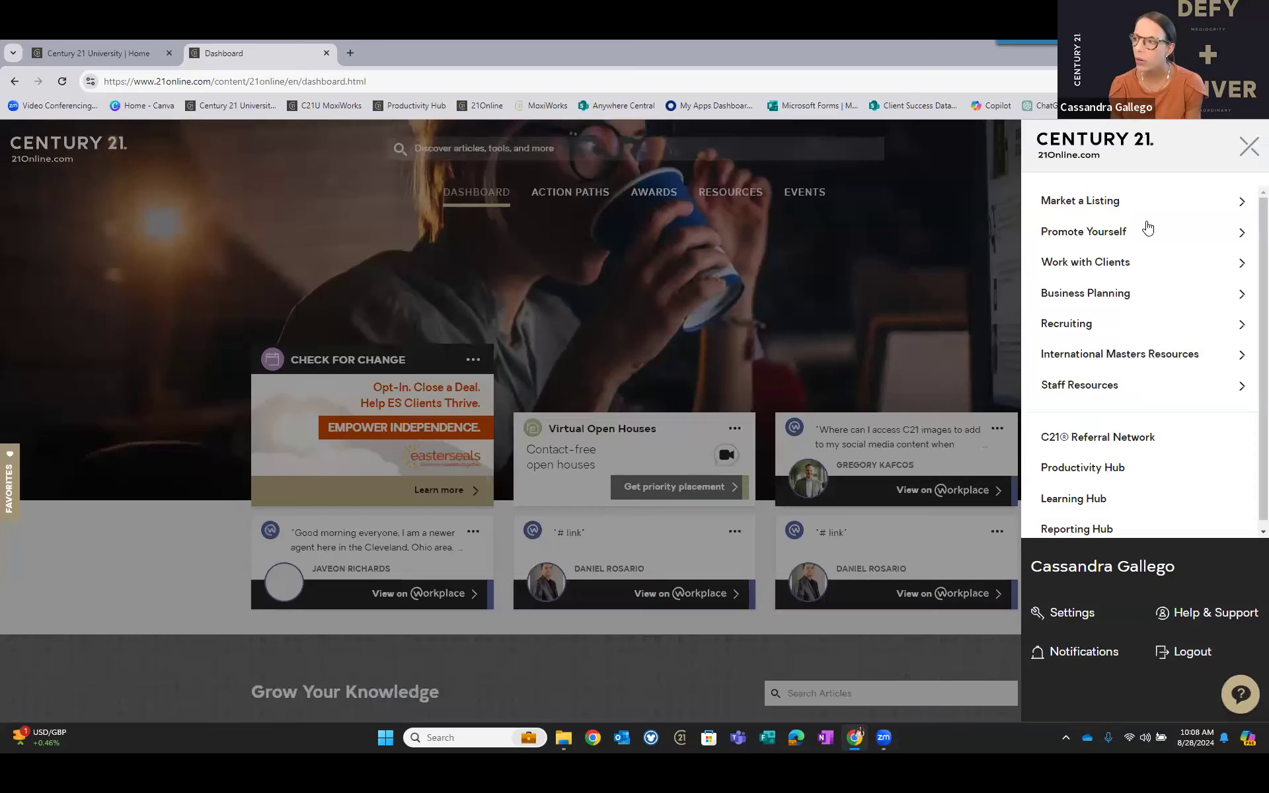
pyautogui.click(1095, 469)
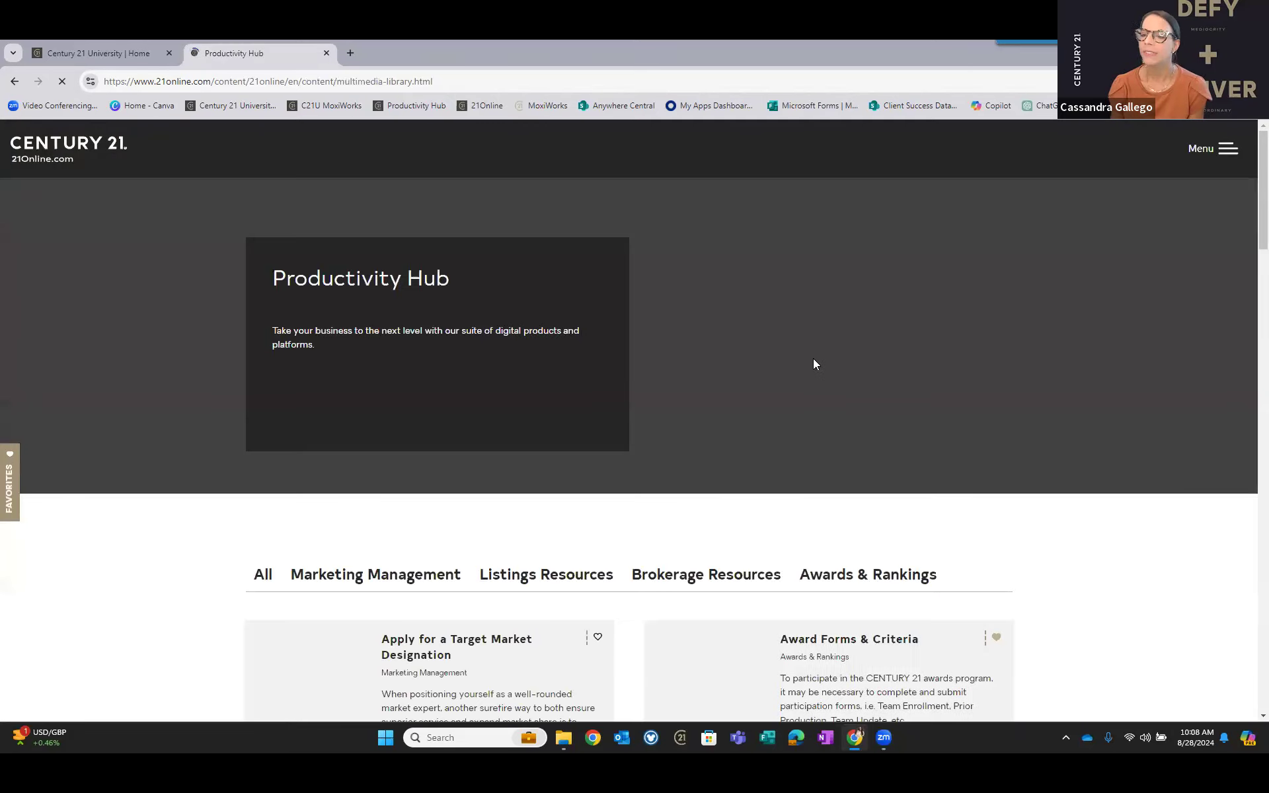
pyautogui.scroll(-5, 813, 361)
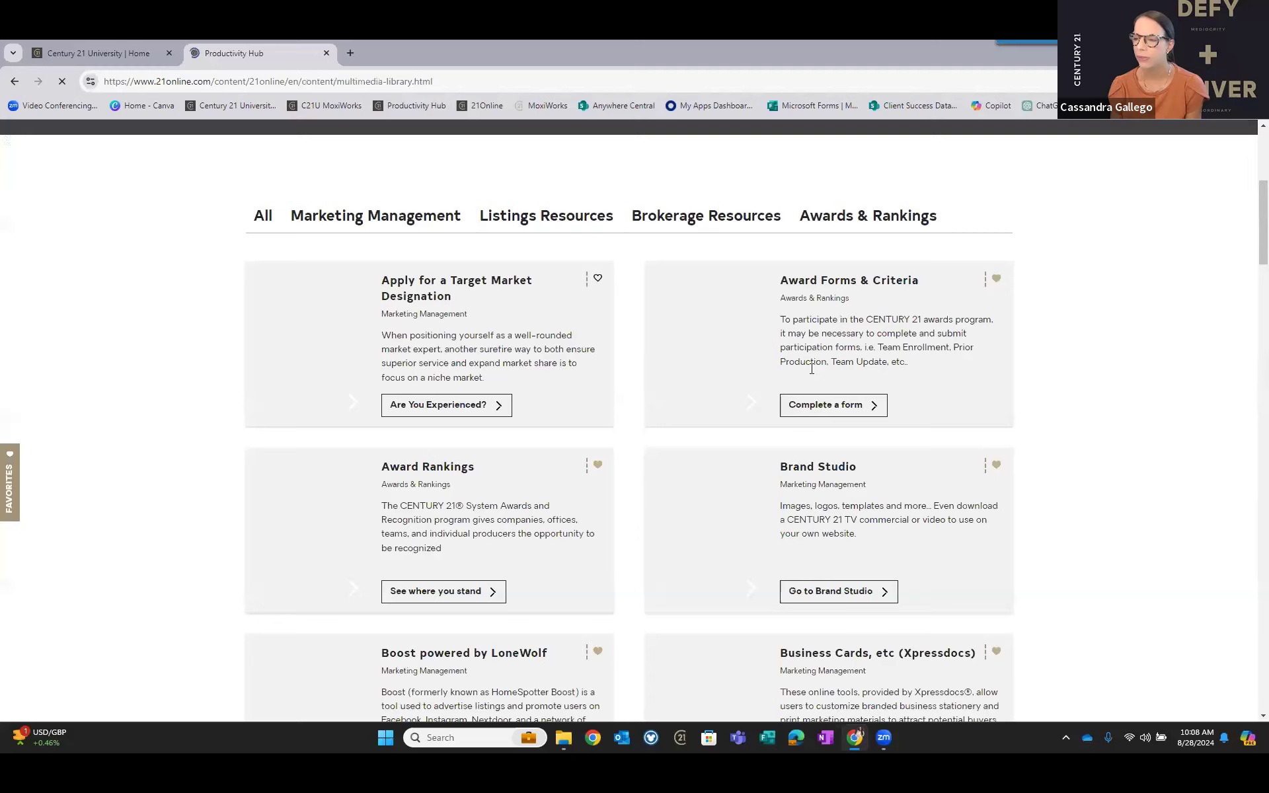
pyautogui.scroll(-15, 812, 370)
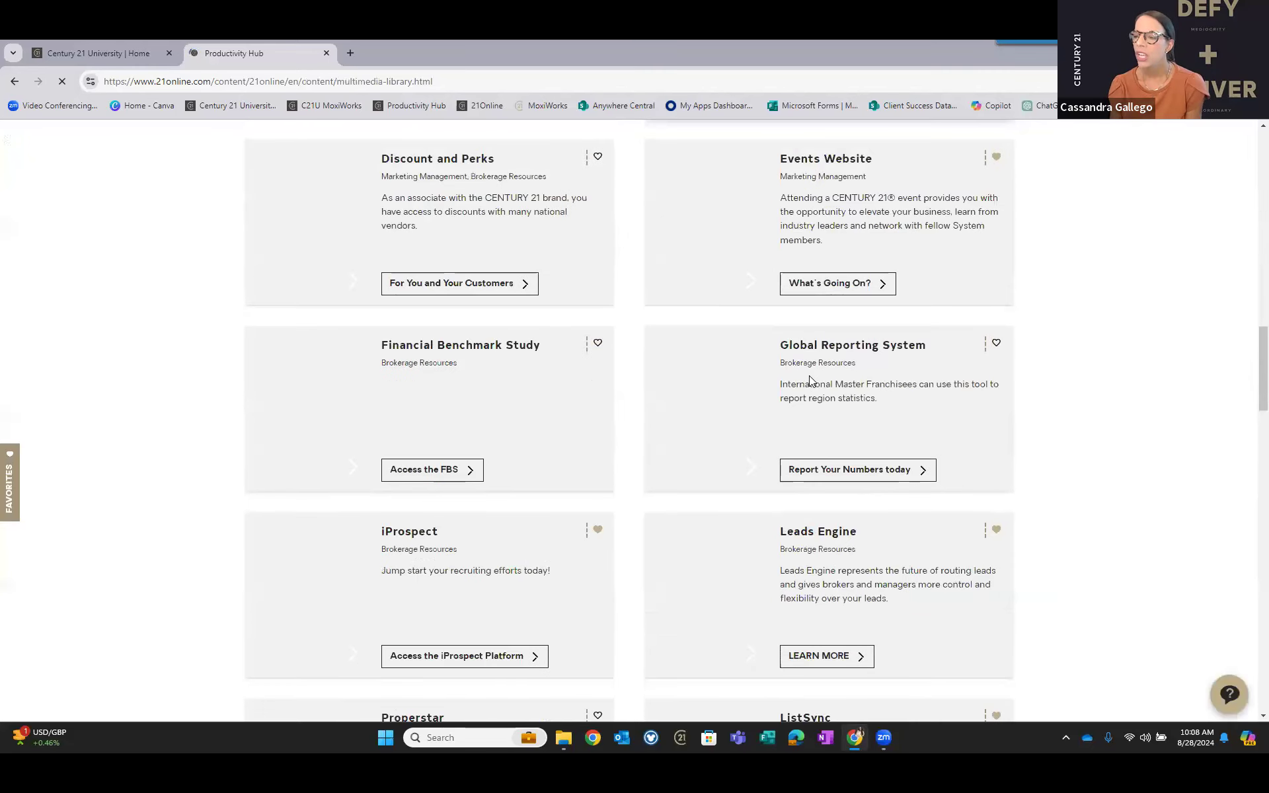
pyautogui.scroll(-7, 809, 378)
pyautogui.scroll(-5, 810, 380)
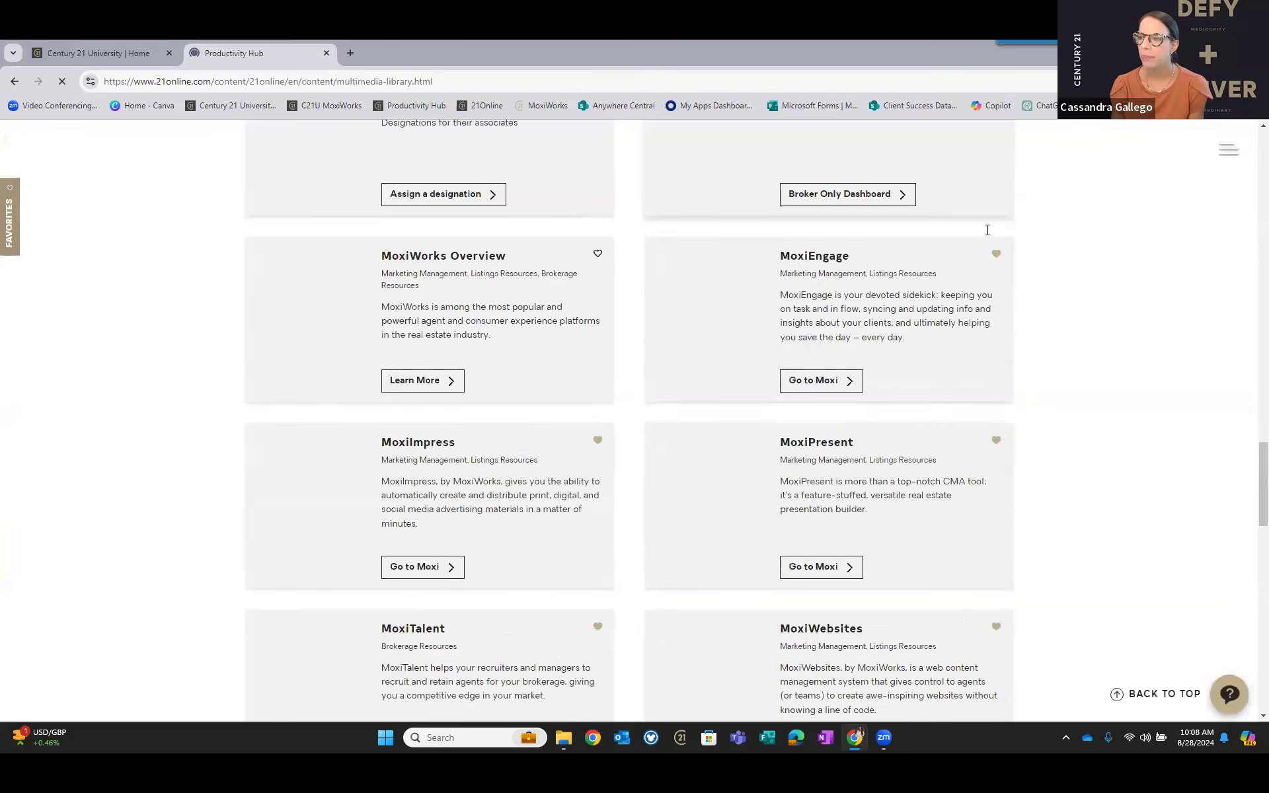
pyautogui.scroll(-2, 988, 230)
pyautogui.scroll(1, 526, 422)
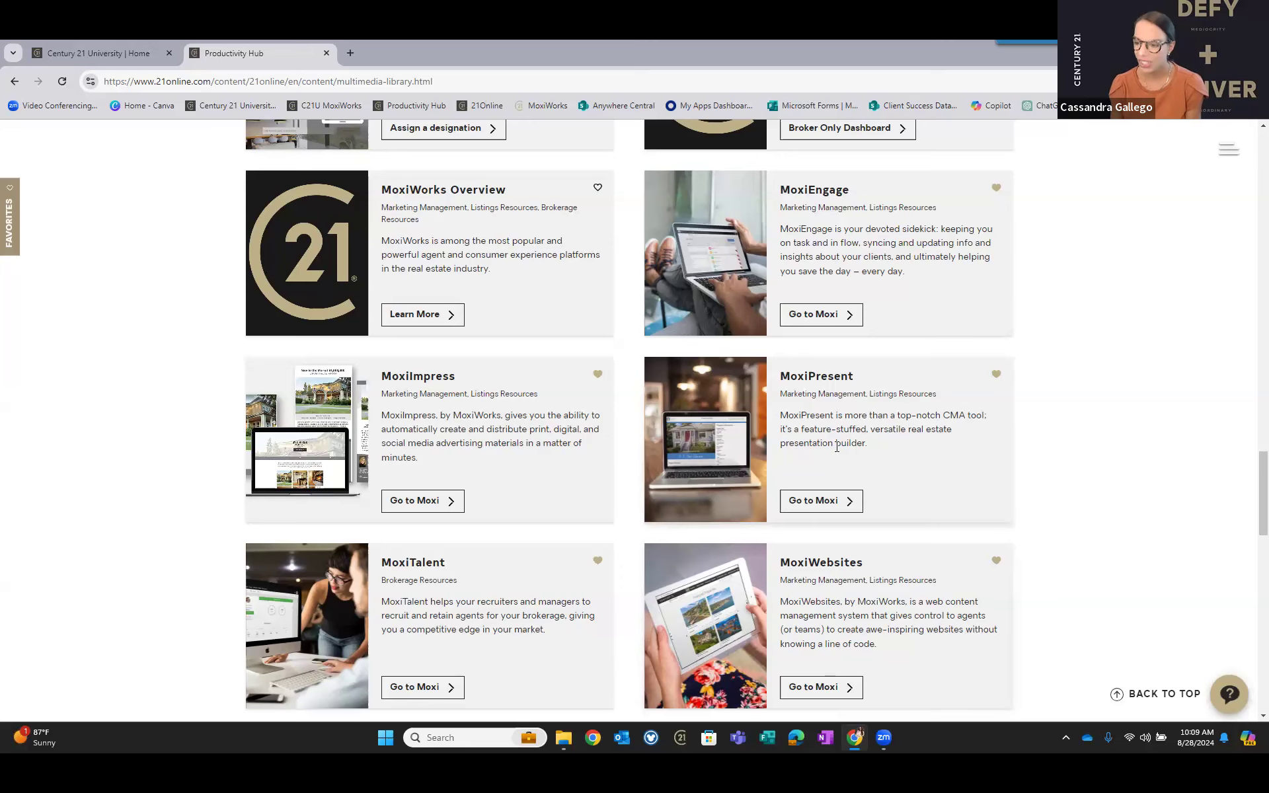
pyautogui.scroll(-1, 836, 447)
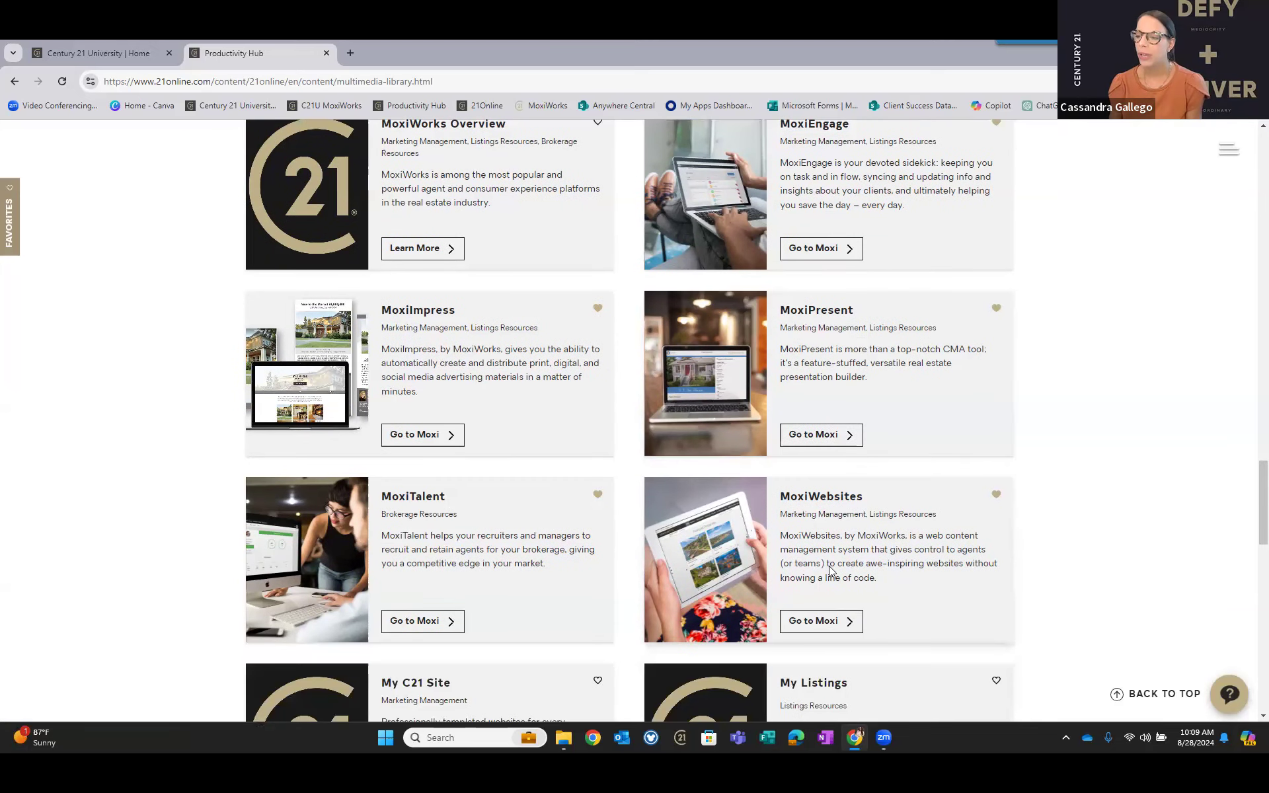
pyautogui.click(853, 620)
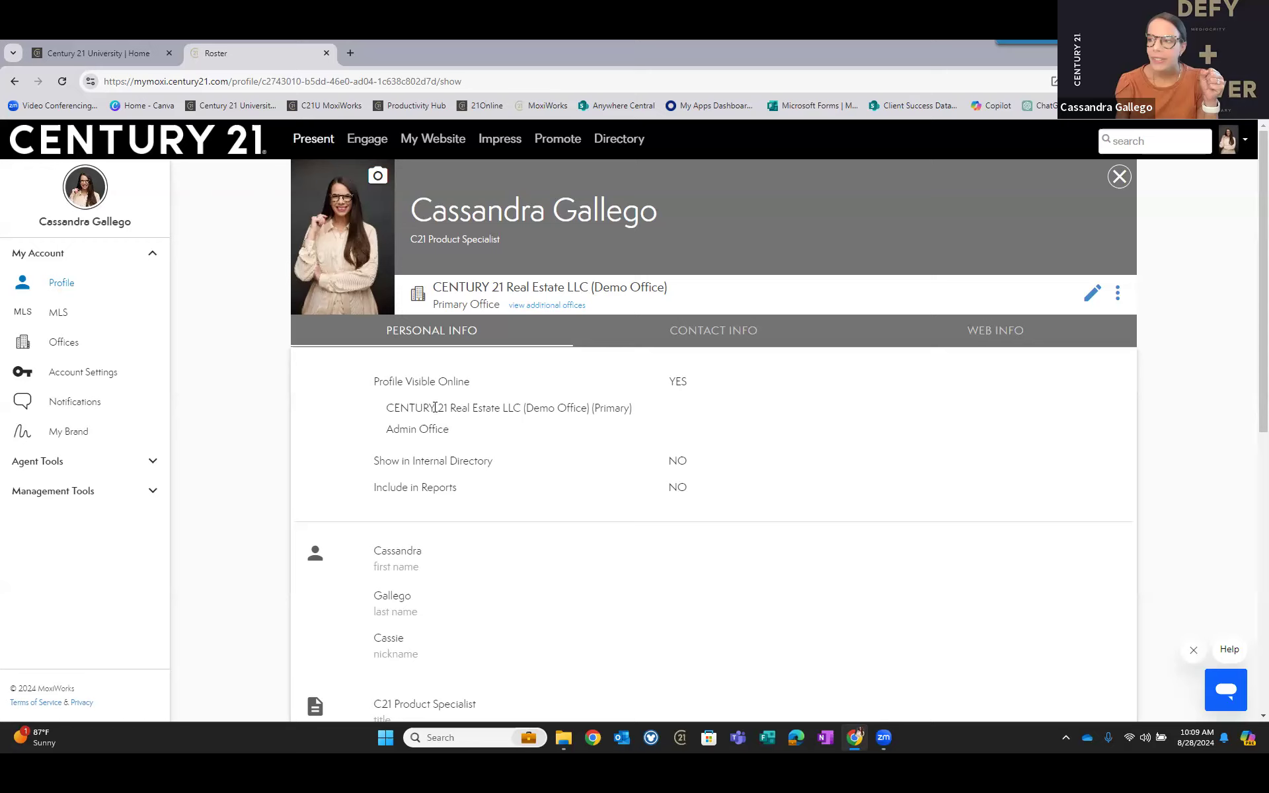
# Review the profile's contact, personal and web info sections, and open the agent website's admin tool.
pyautogui.click(623, 335)
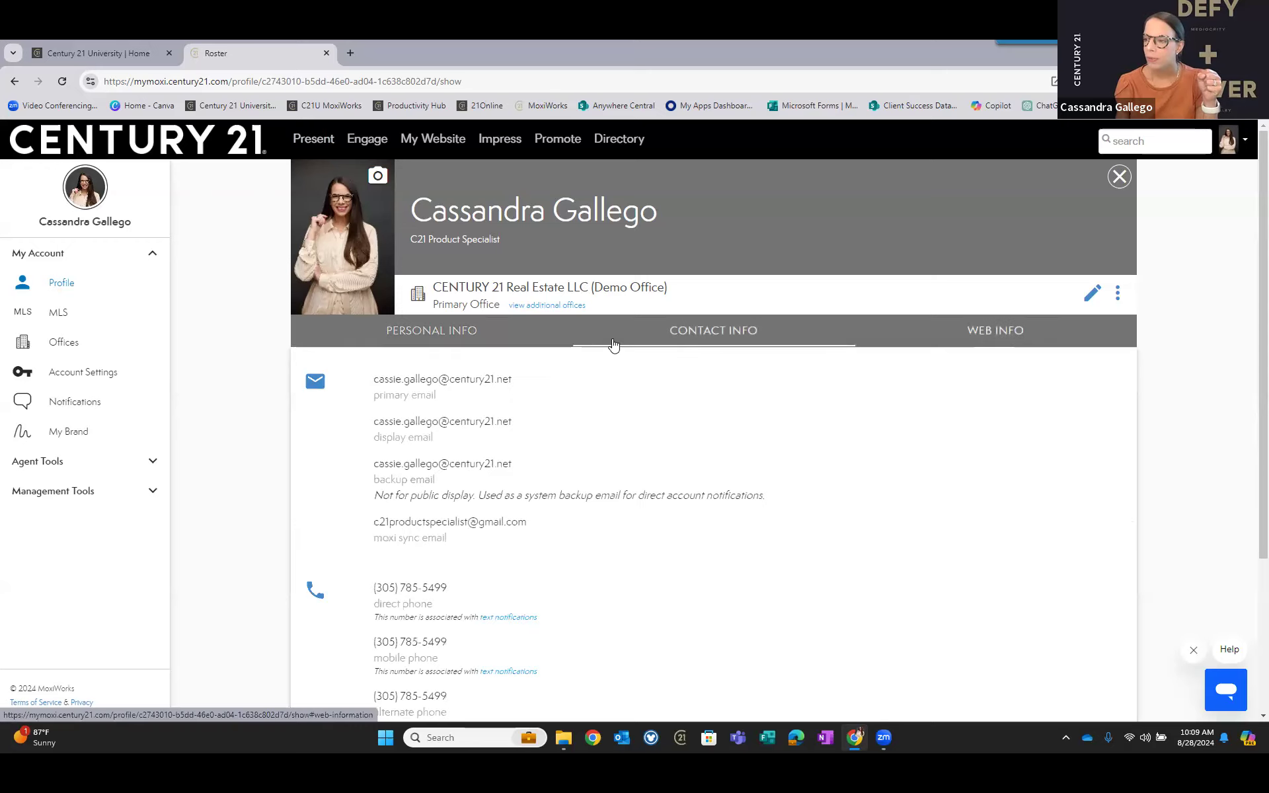
pyautogui.click(454, 350)
pyautogui.click(719, 332)
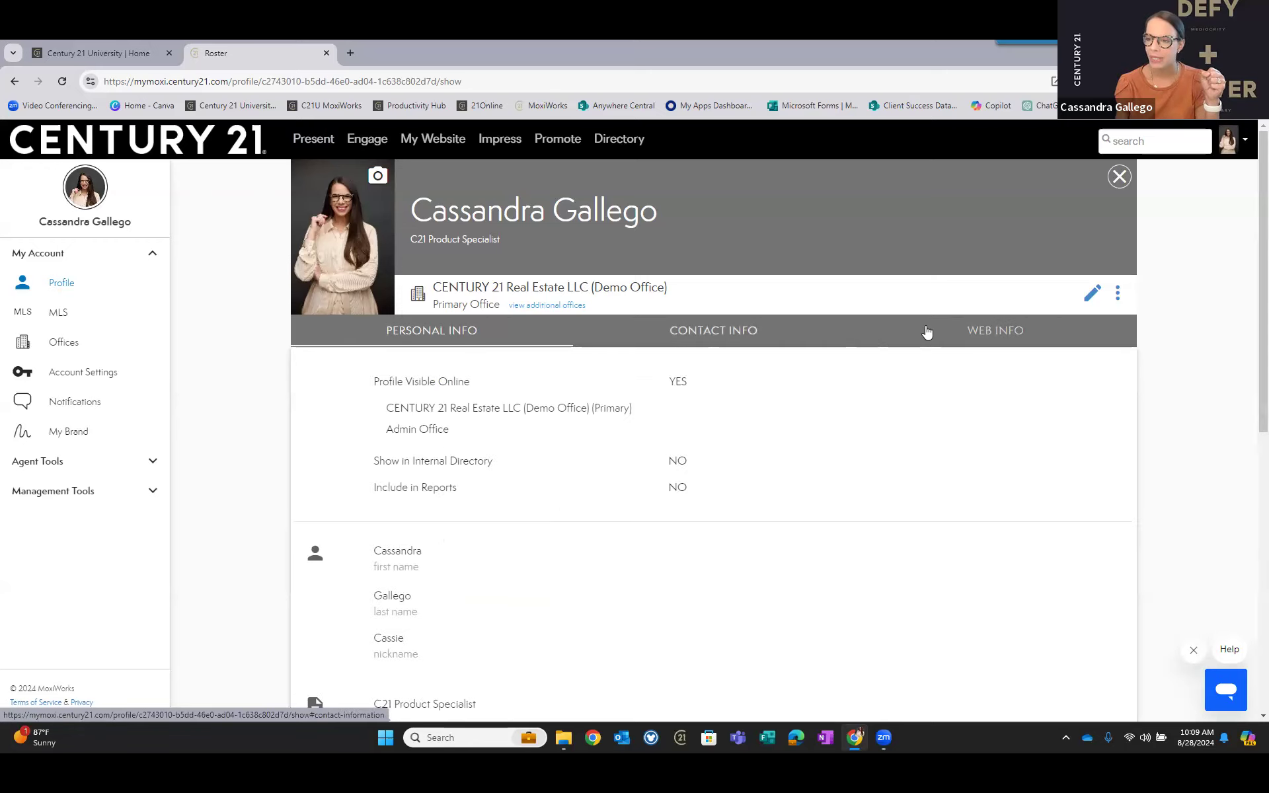
pyautogui.click(990, 332)
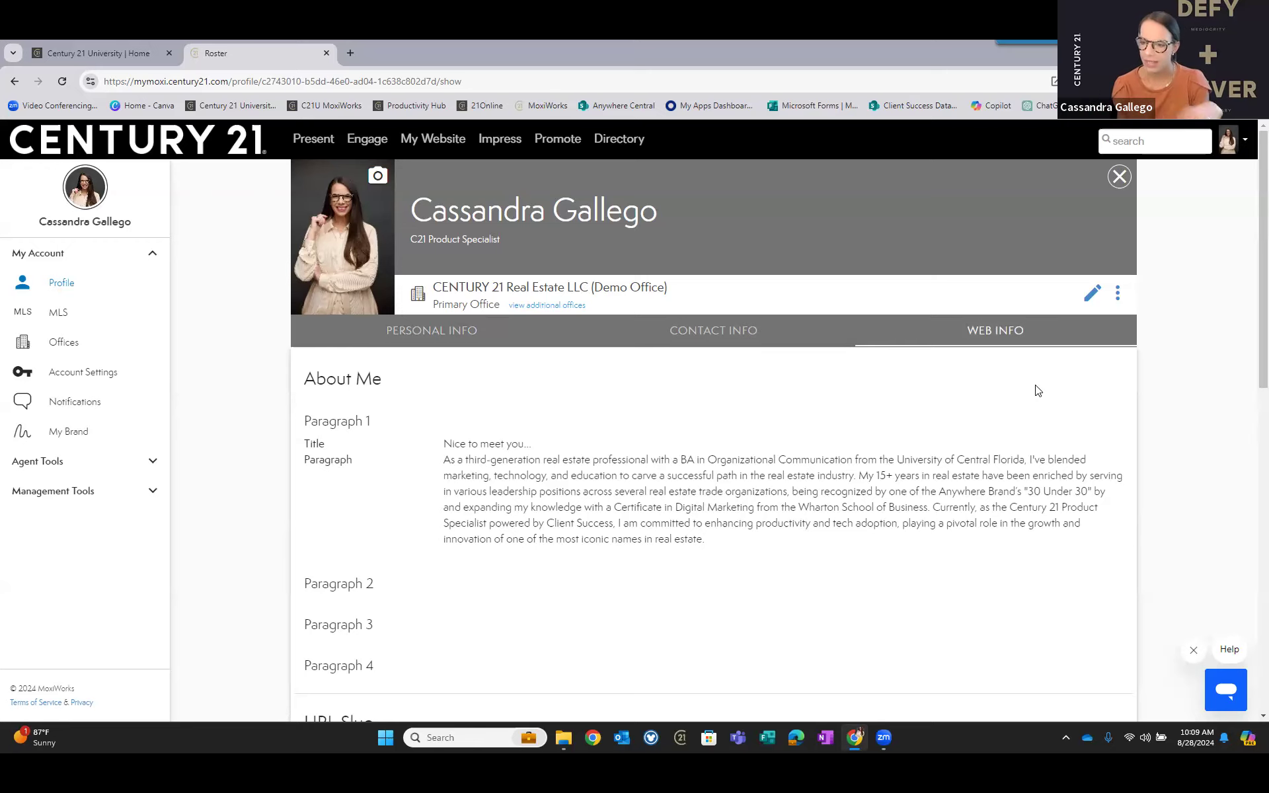
pyautogui.click(721, 340)
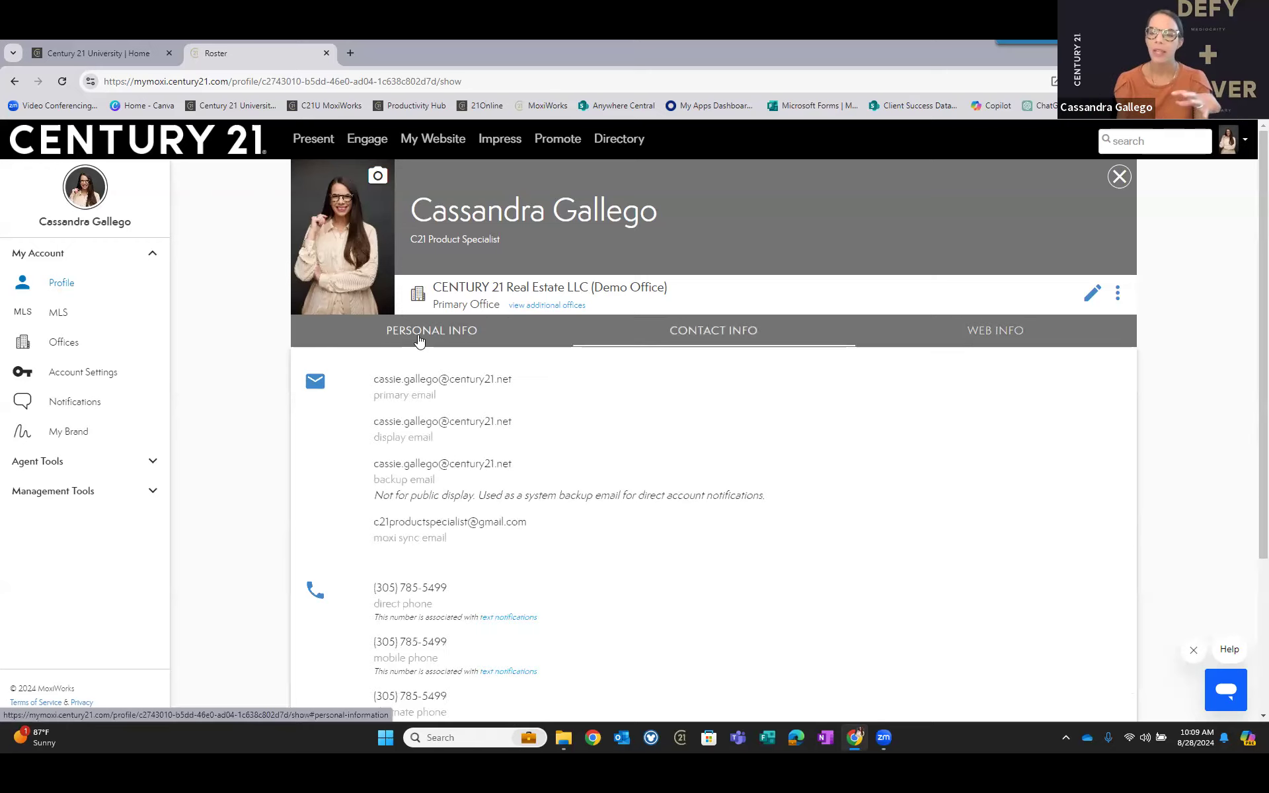
pyautogui.click(418, 340)
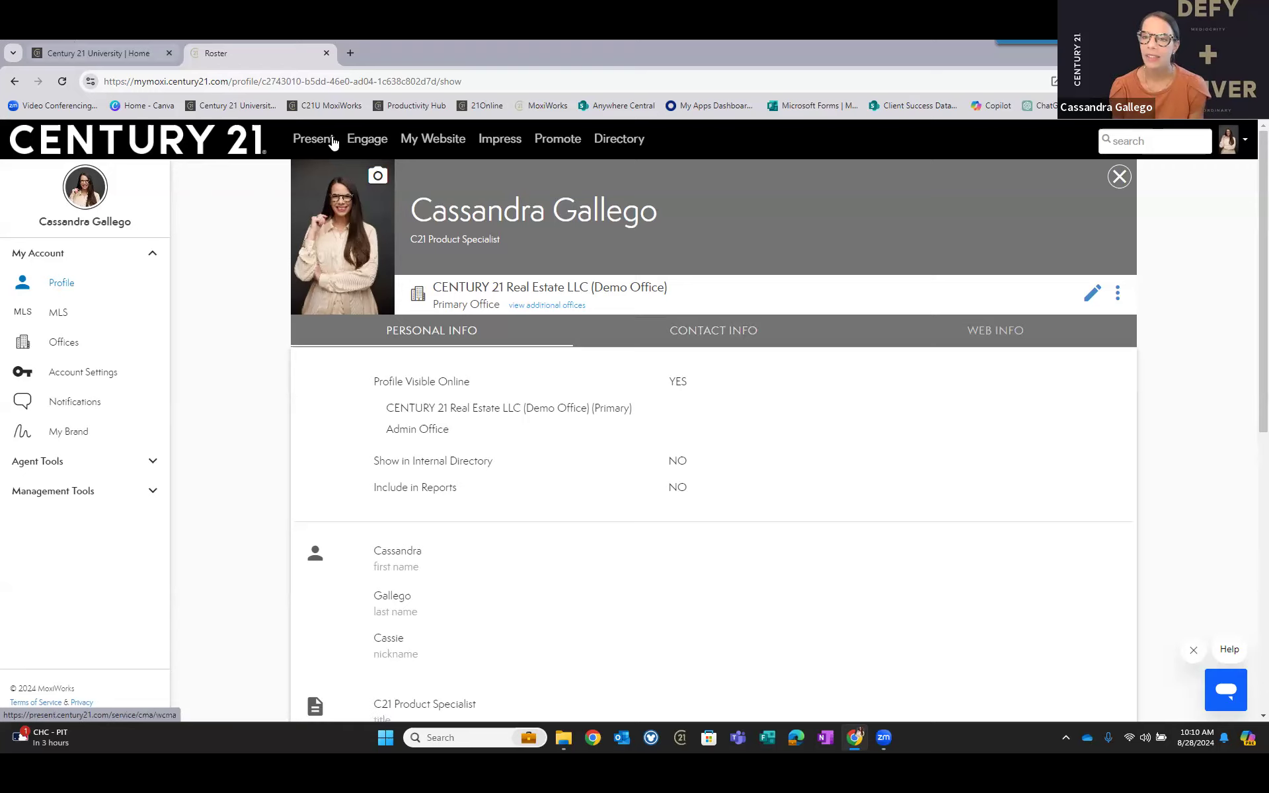
pyautogui.click(434, 140)
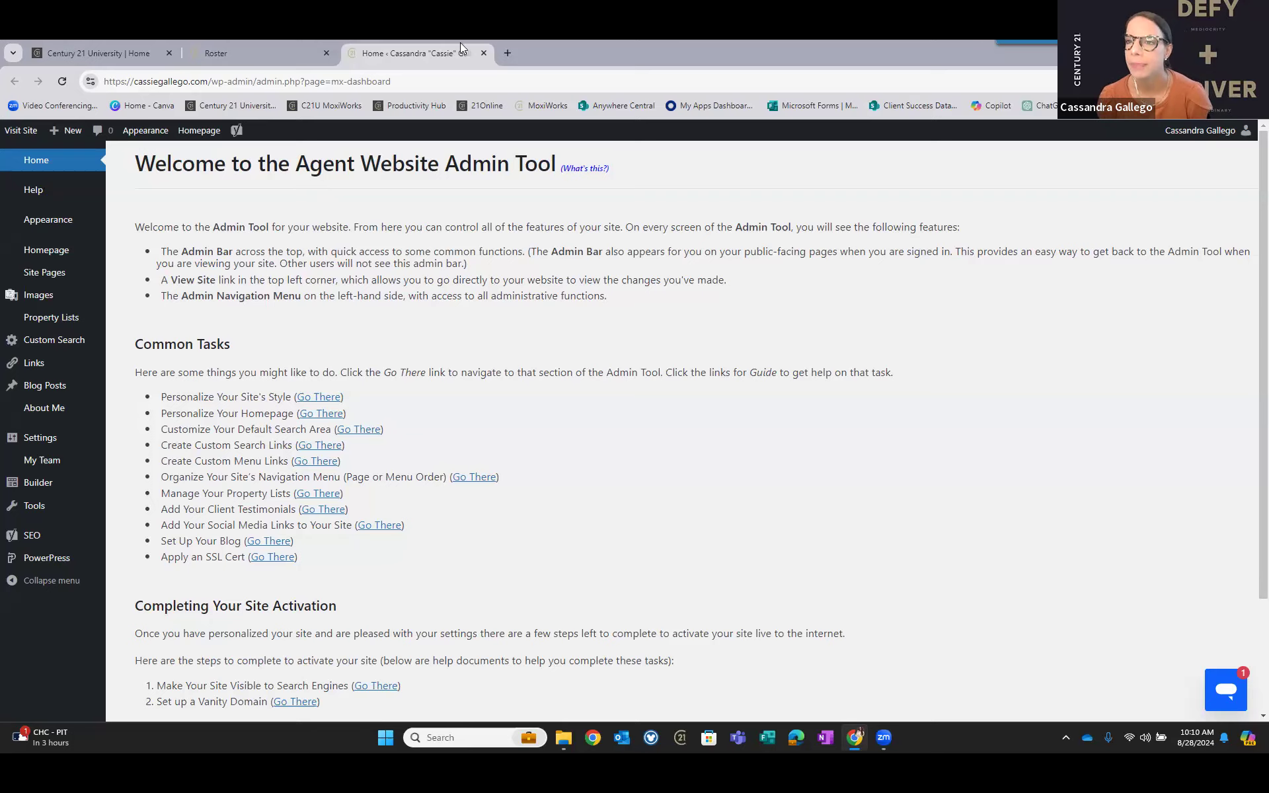
# Open the MoxiWorks Help Center at support.moxiworks.com in a new browser tab.
pyautogui.click(507, 53)
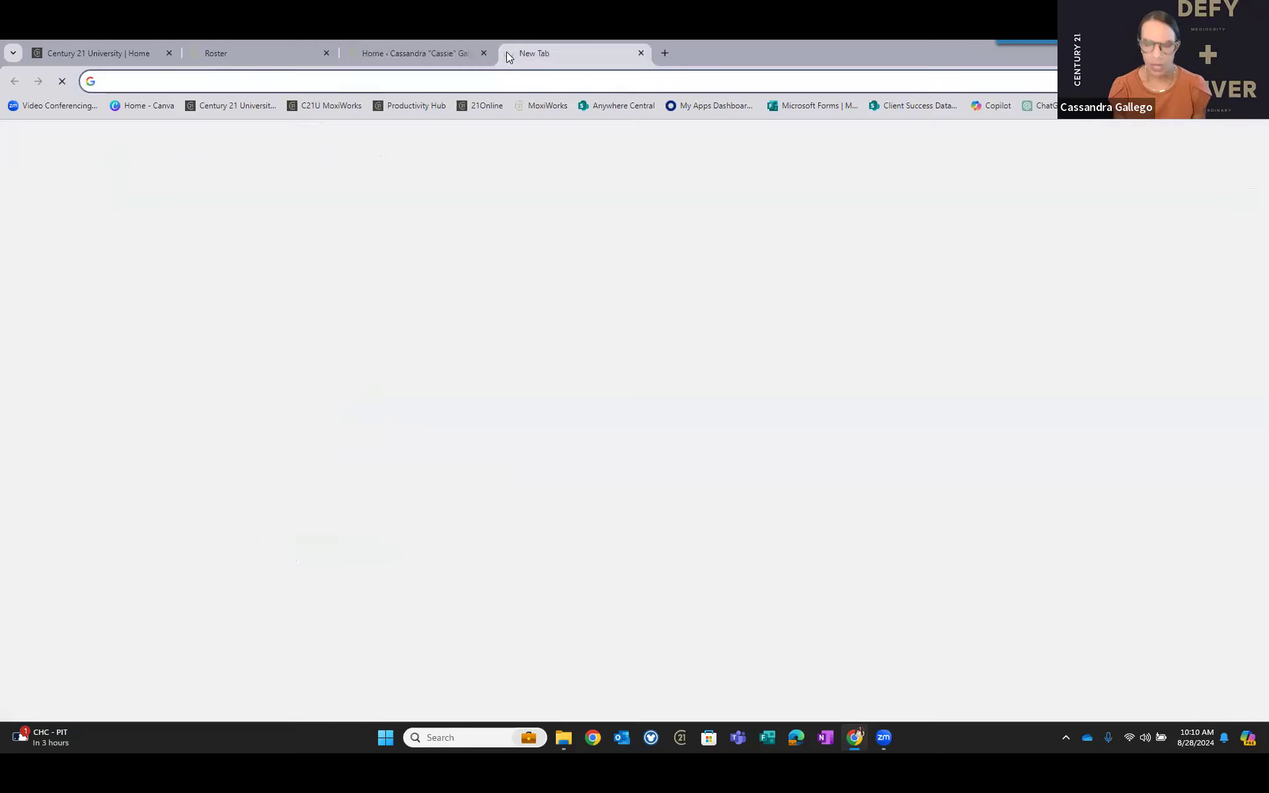
pyautogui.write('suppo')
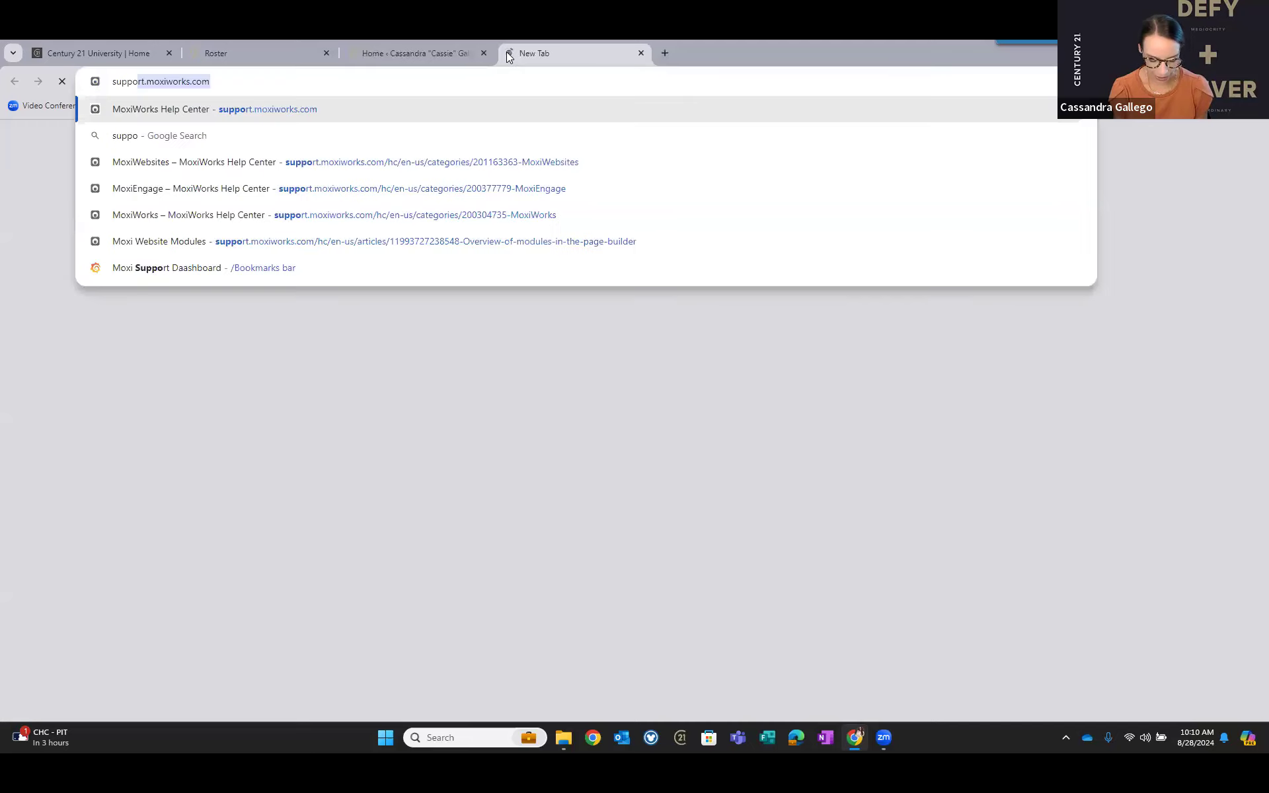
pyautogui.write('rt')
pyautogui.press('Return')
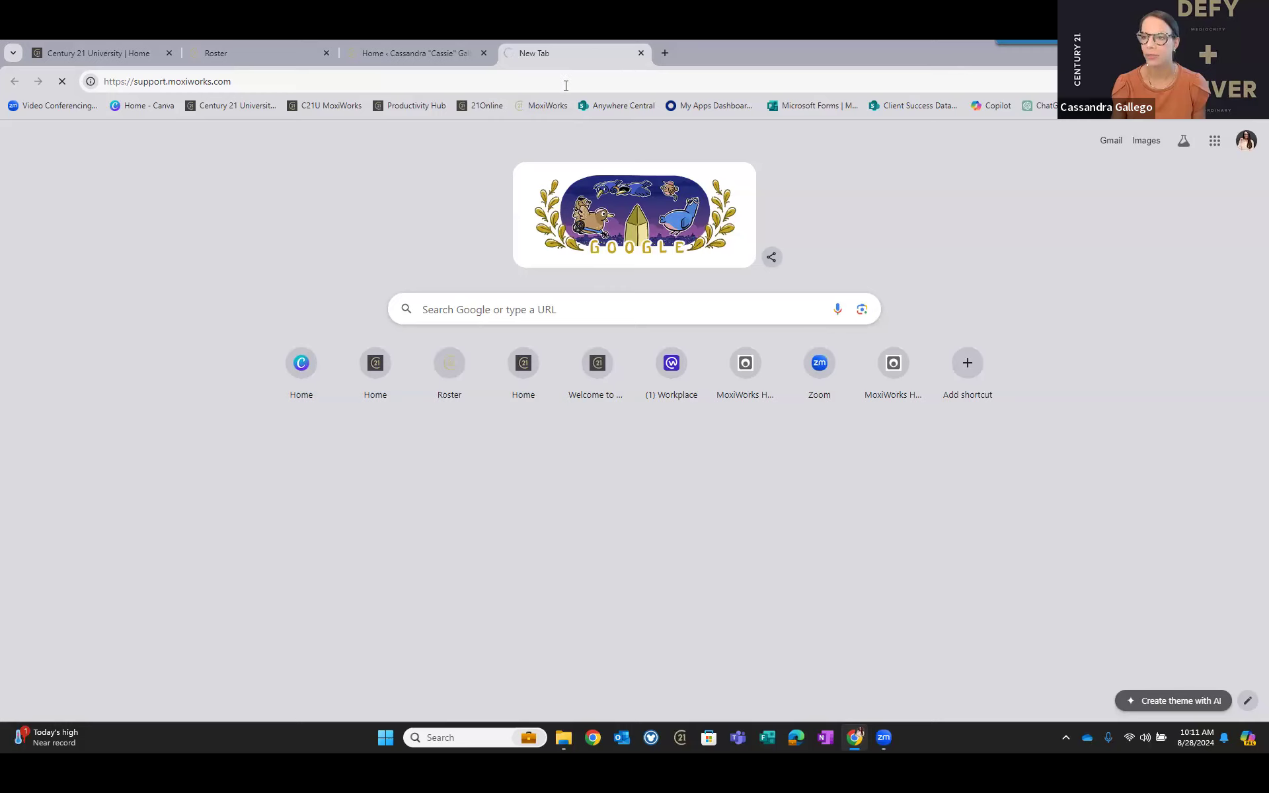
pyautogui.click(566, 85)
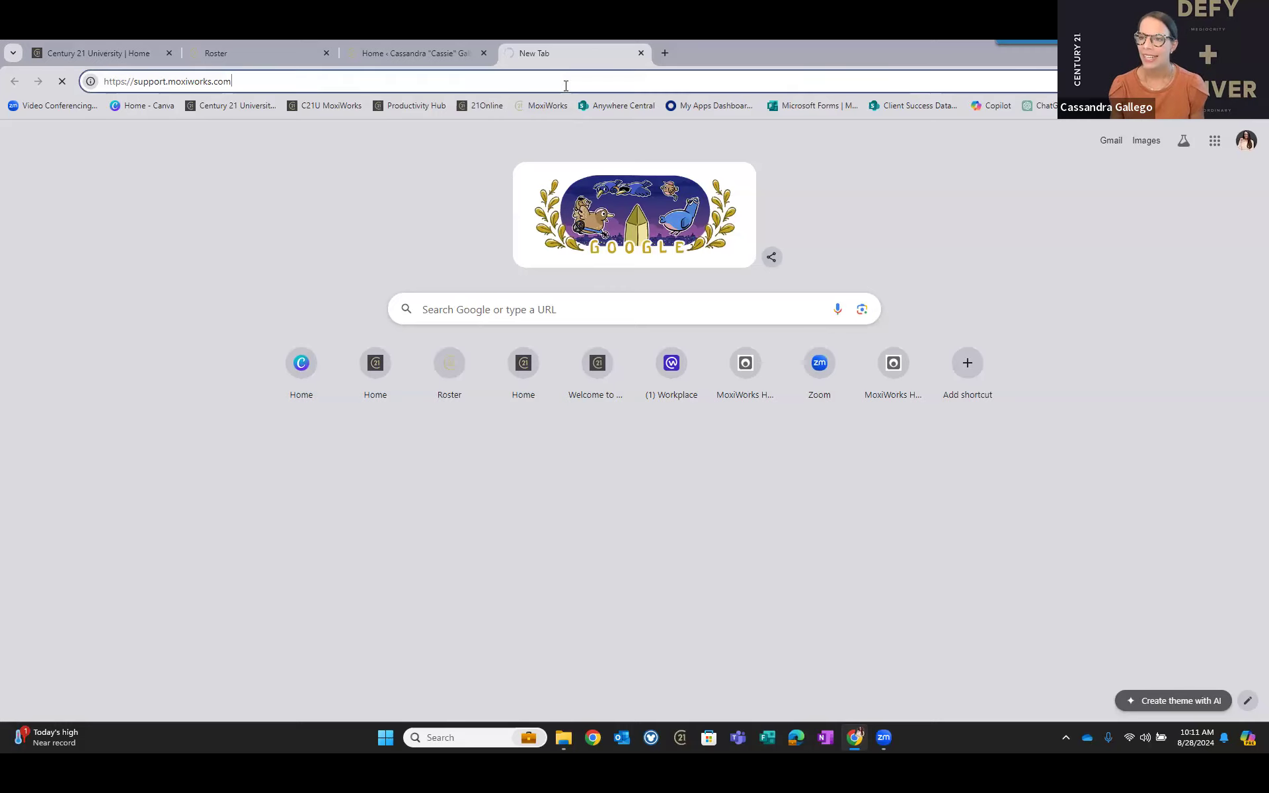
pyautogui.hotkey('ctrl', 'a')
pyautogui.click(288, 137)
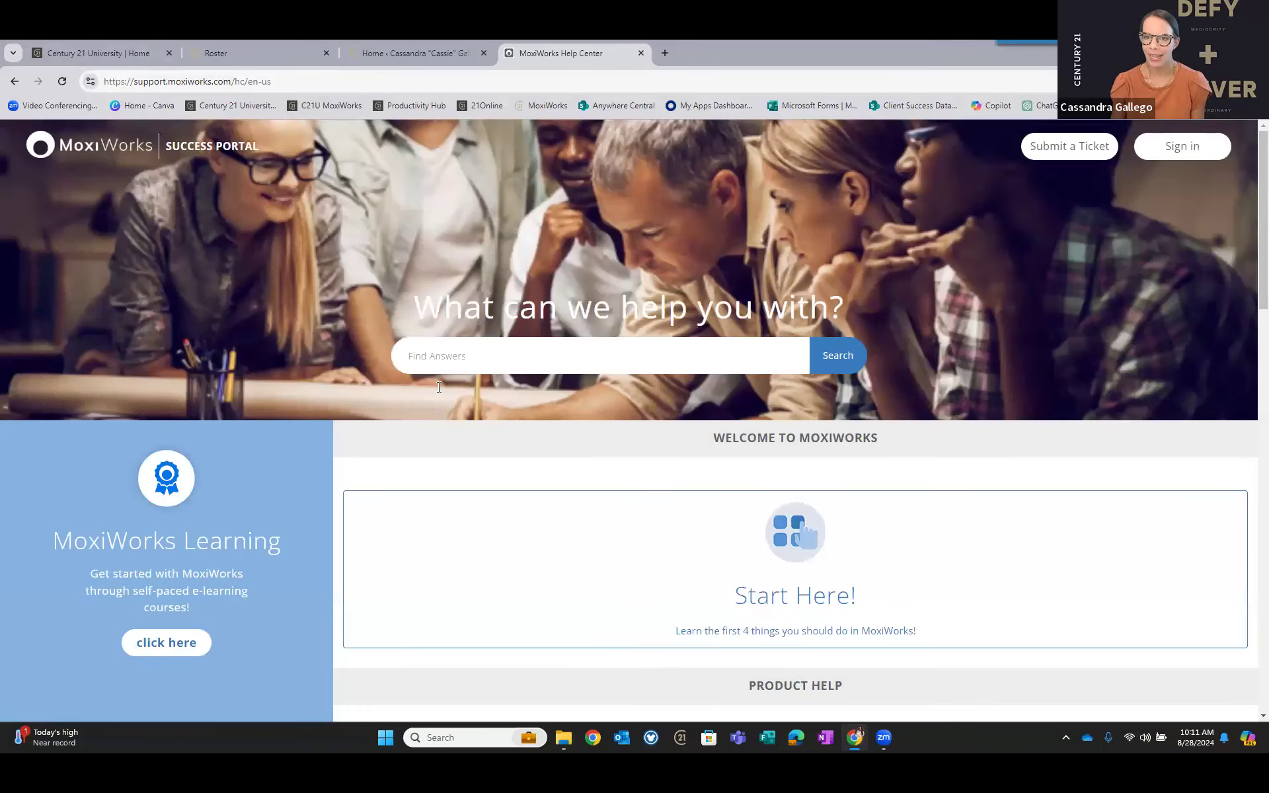
# Open the "Creating Your Agent Website" article in the MoxiWebsites product help and select its web address.
pyautogui.scroll(-8, 801, 406)
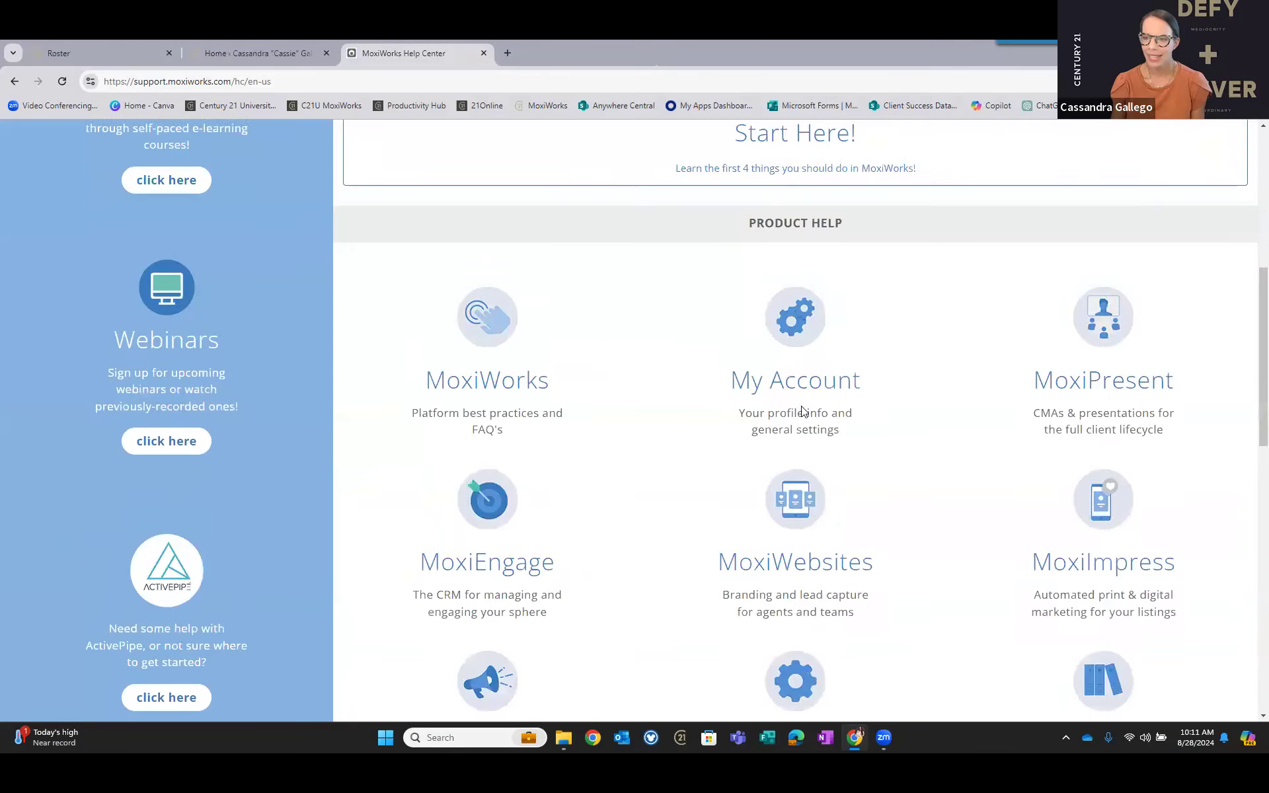
pyautogui.scroll(-1, 798, 381)
pyautogui.click(781, 367)
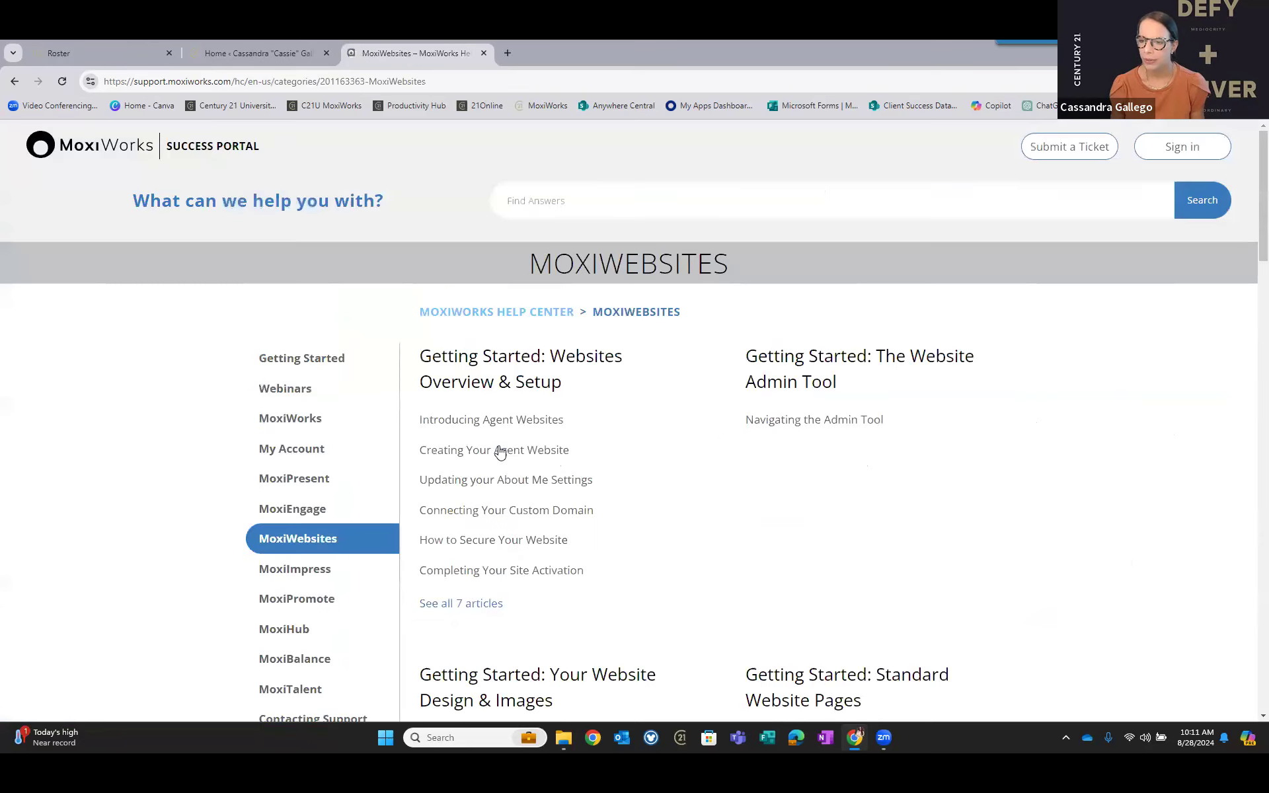
pyautogui.click(500, 452)
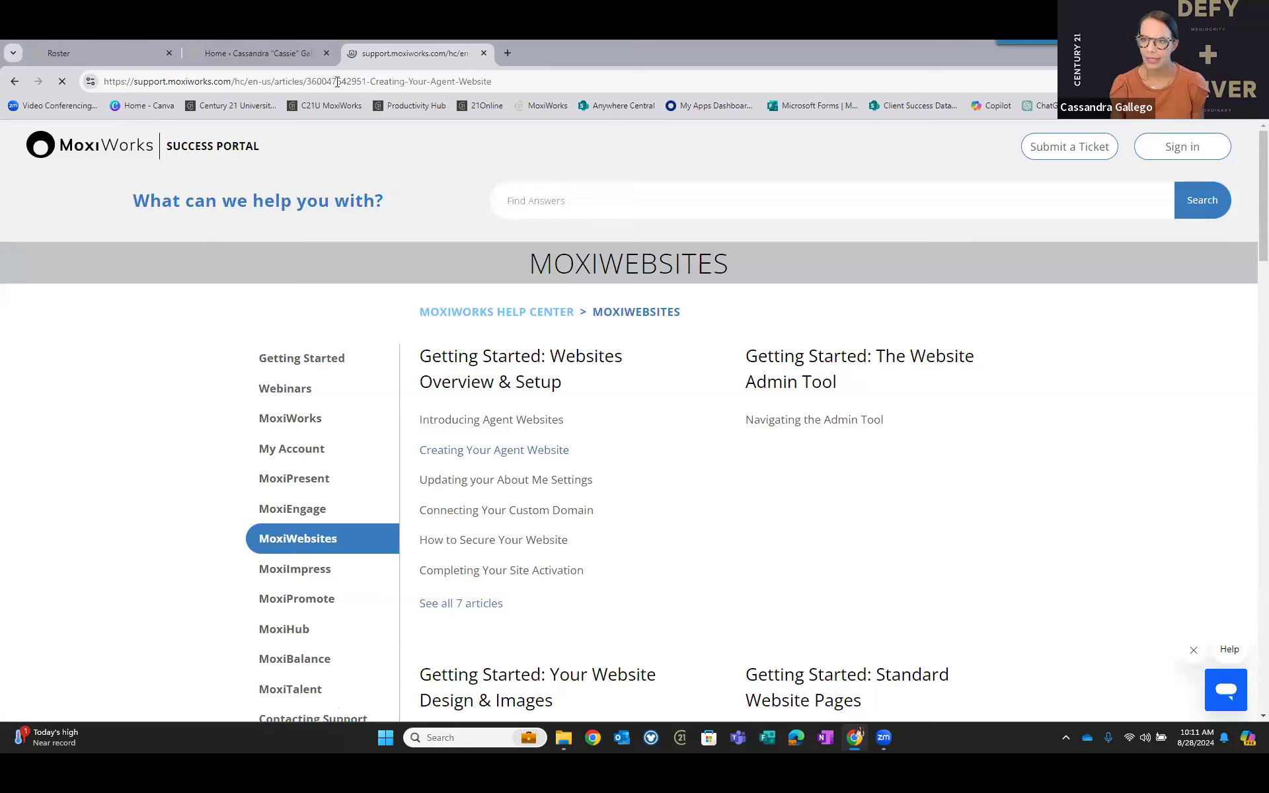
pyautogui.click(337, 81)
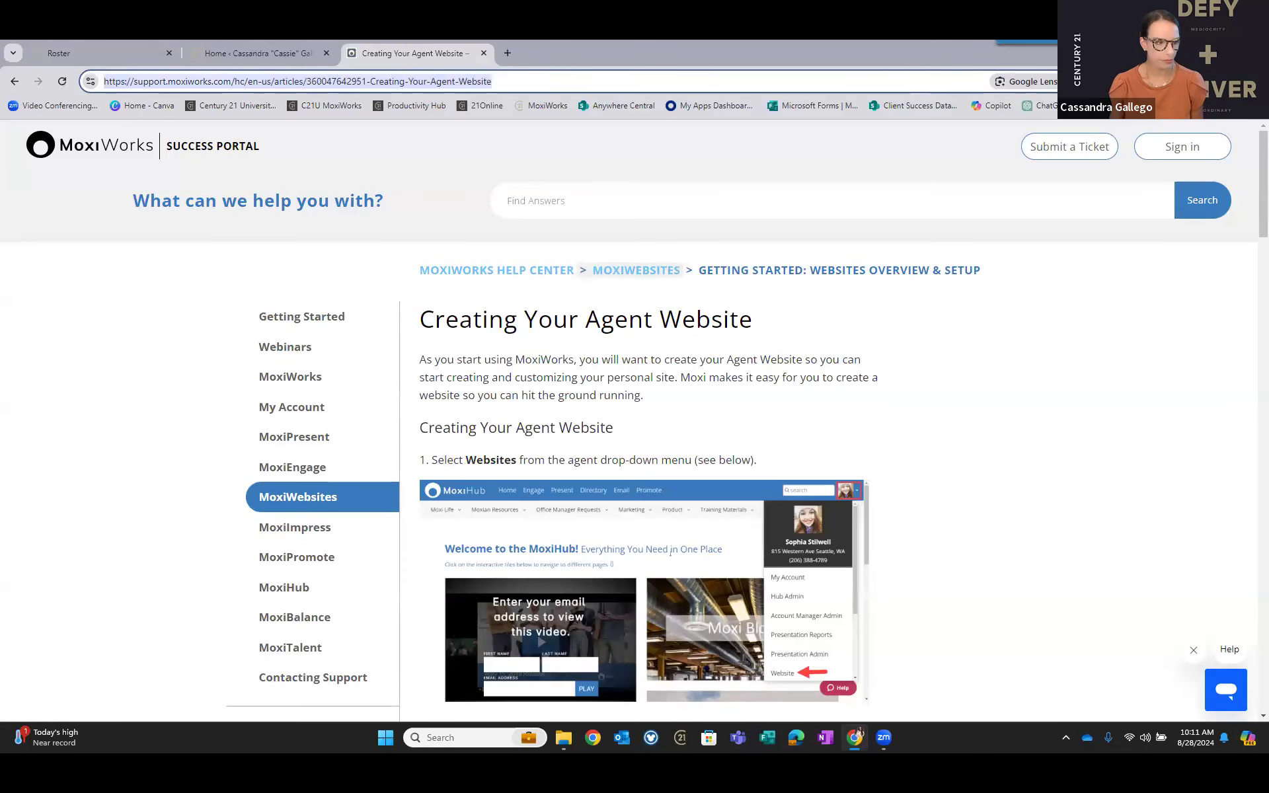
pyautogui.hotkey('alt', 'Tab')
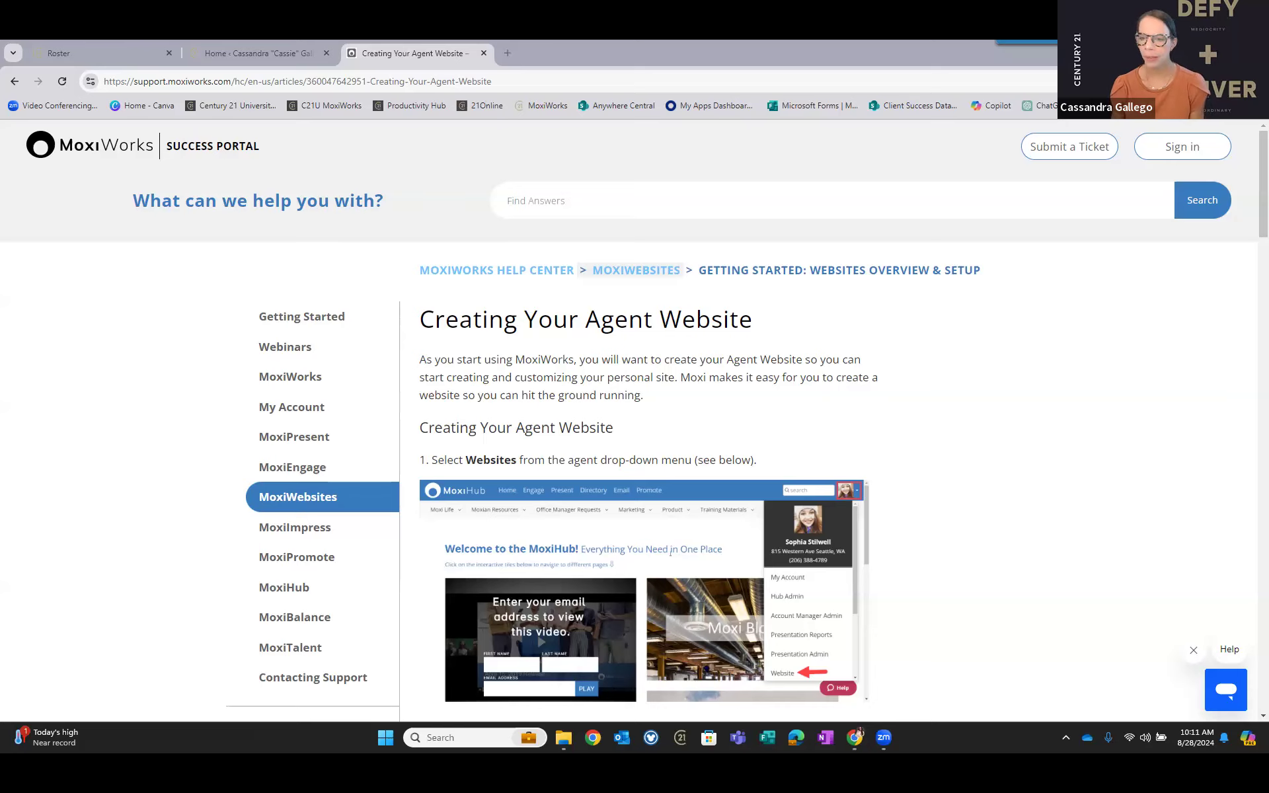
# Read the article's instructions on starting a new website and choosing its site type, and check back on the open website admin tool.
pyautogui.scroll(-5, 787, 327)
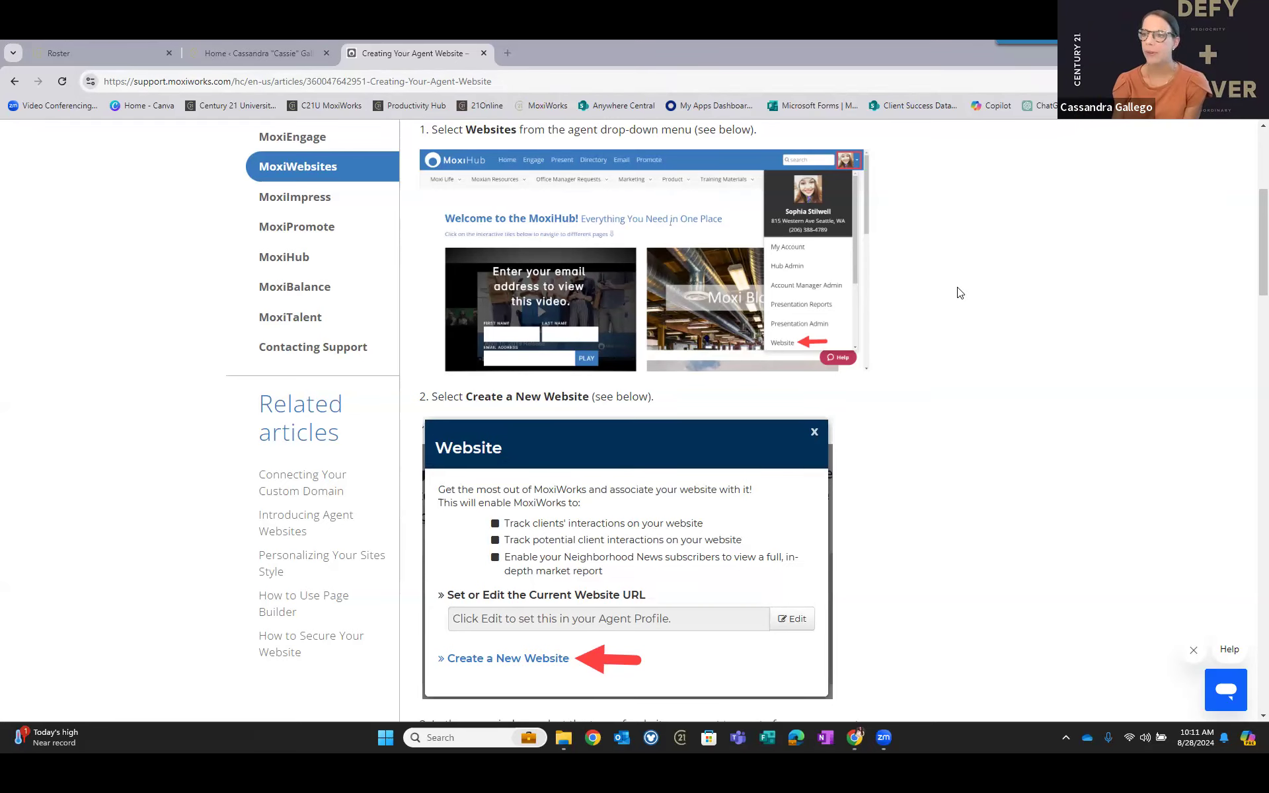
pyautogui.scroll(-2, 965, 292)
pyautogui.scroll(-1, 967, 289)
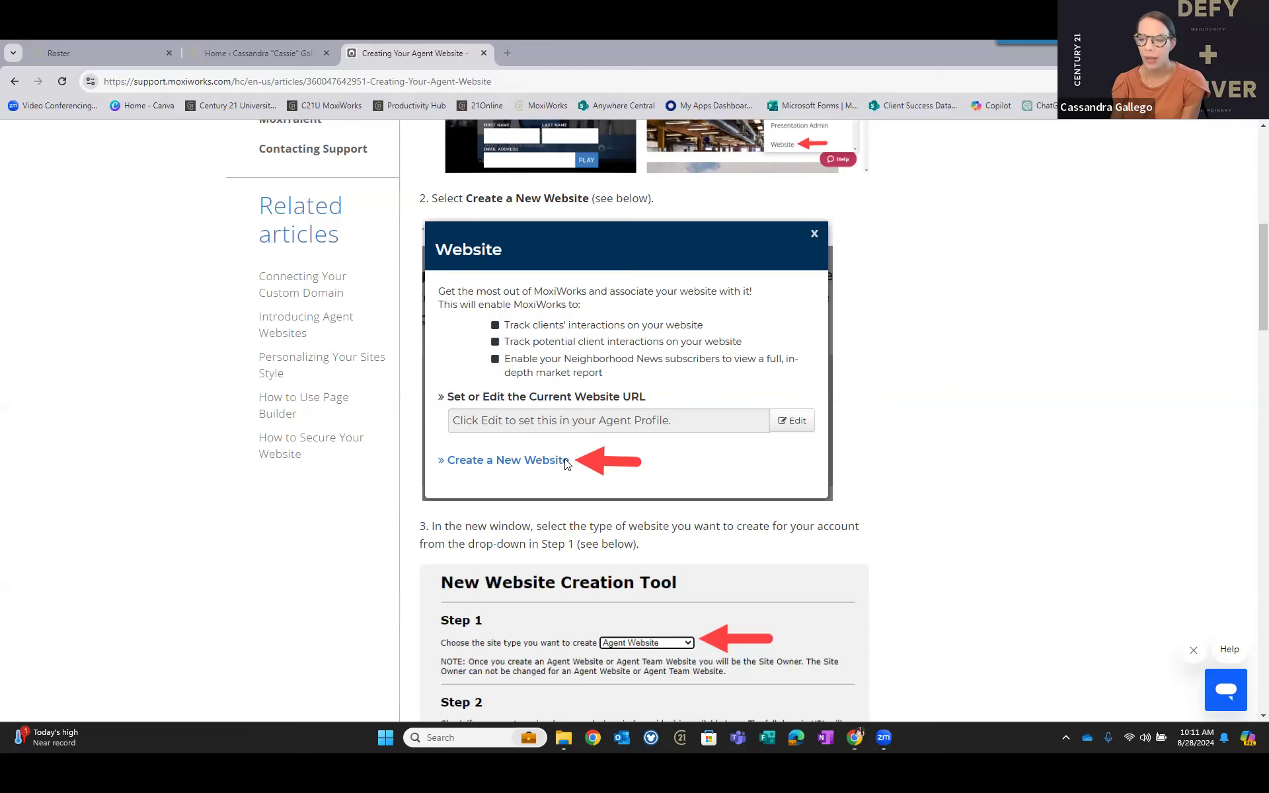
pyautogui.scroll(-4, 678, 463)
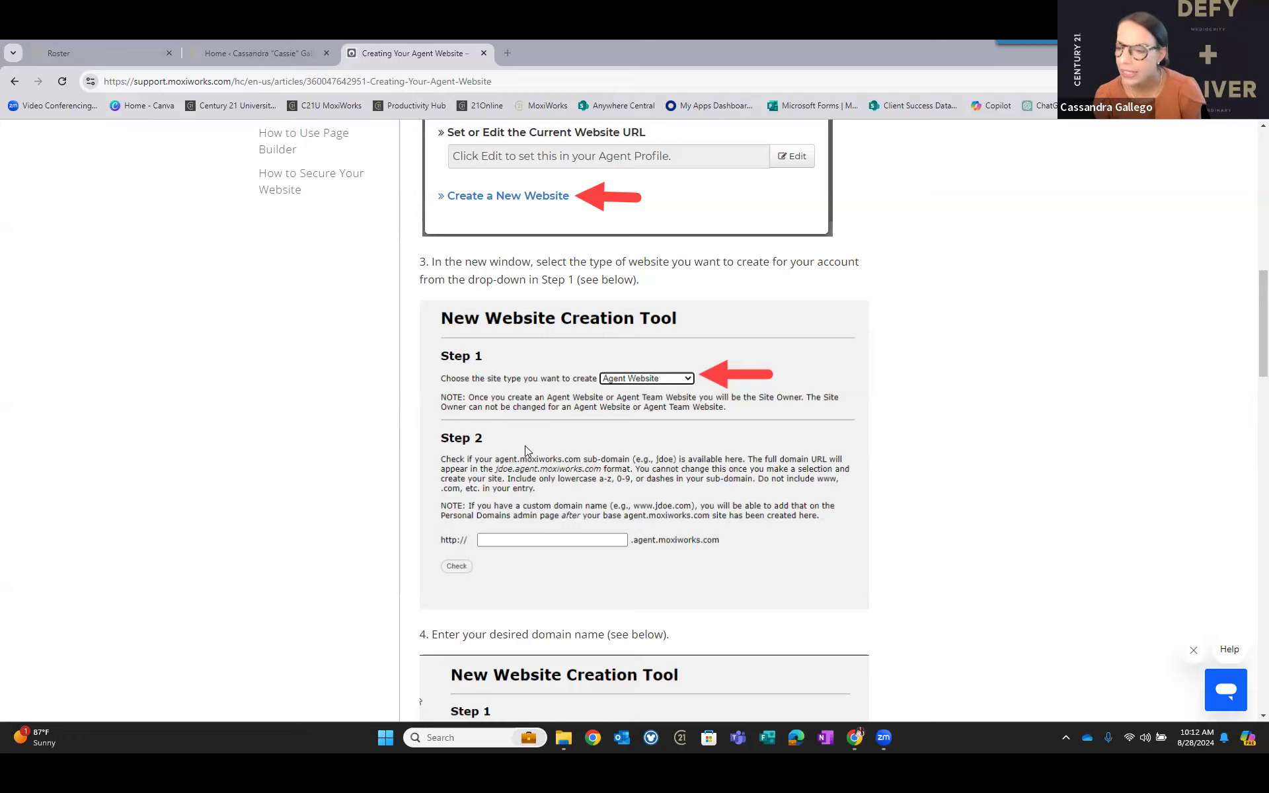
pyautogui.scroll(-1, 519, 479)
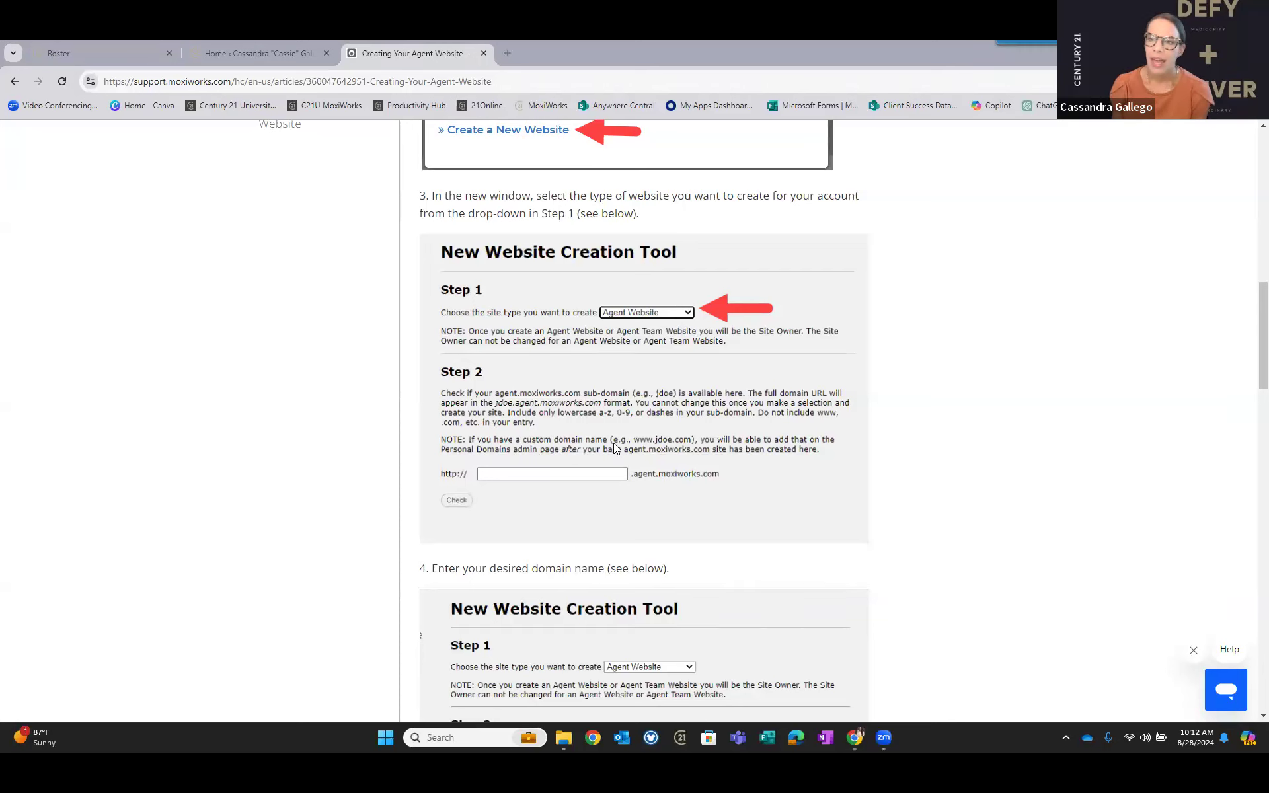
pyautogui.click(226, 53)
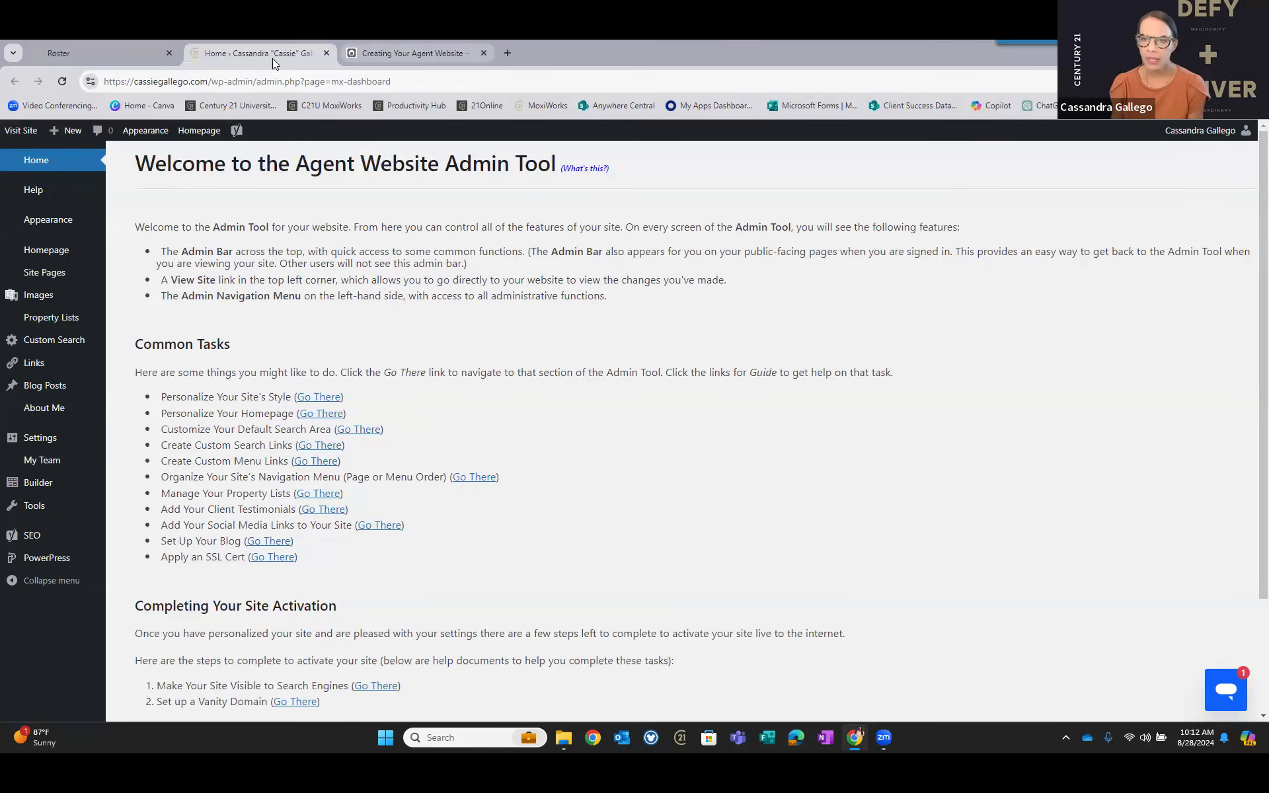
pyautogui.click(371, 56)
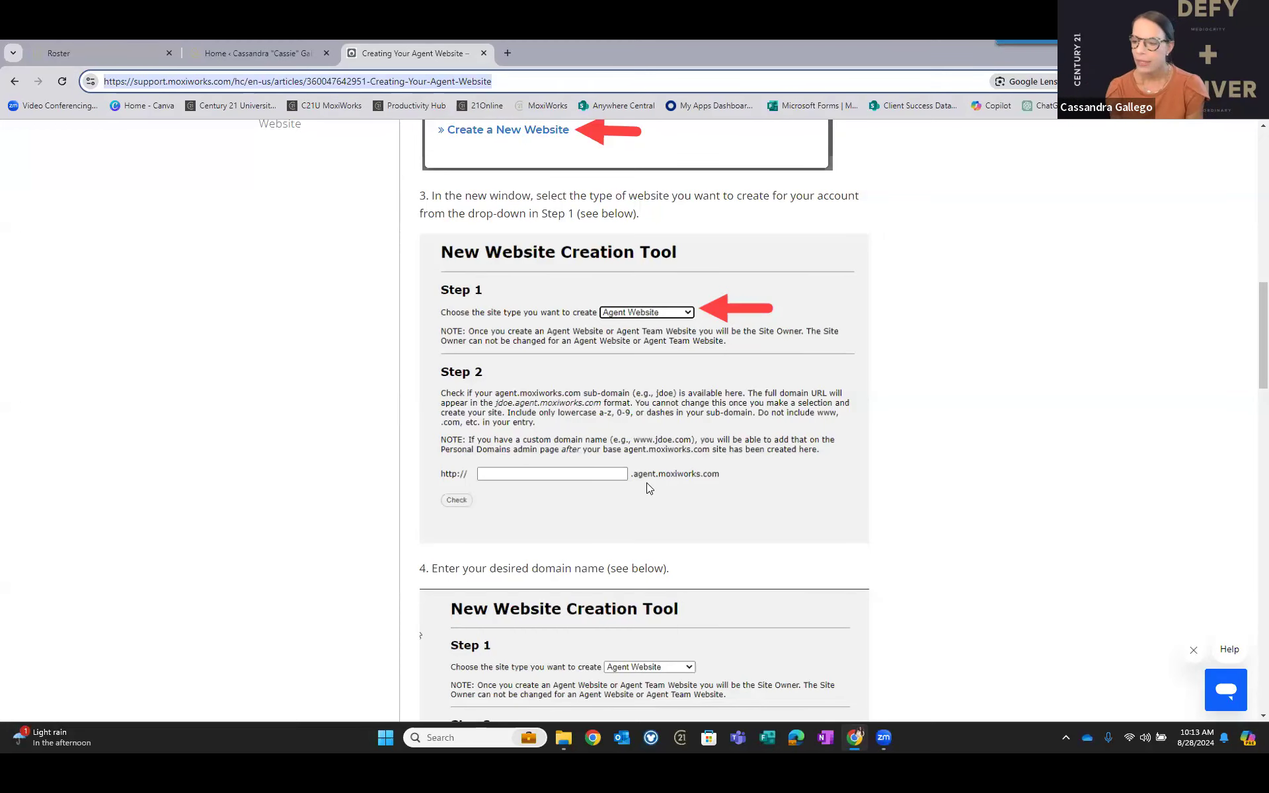
# Read the article's remaining instructions on entering the domain name, checking availability, submitting the site and reaching the Website Admin Tool.
pyautogui.scroll(-4, 533, 517)
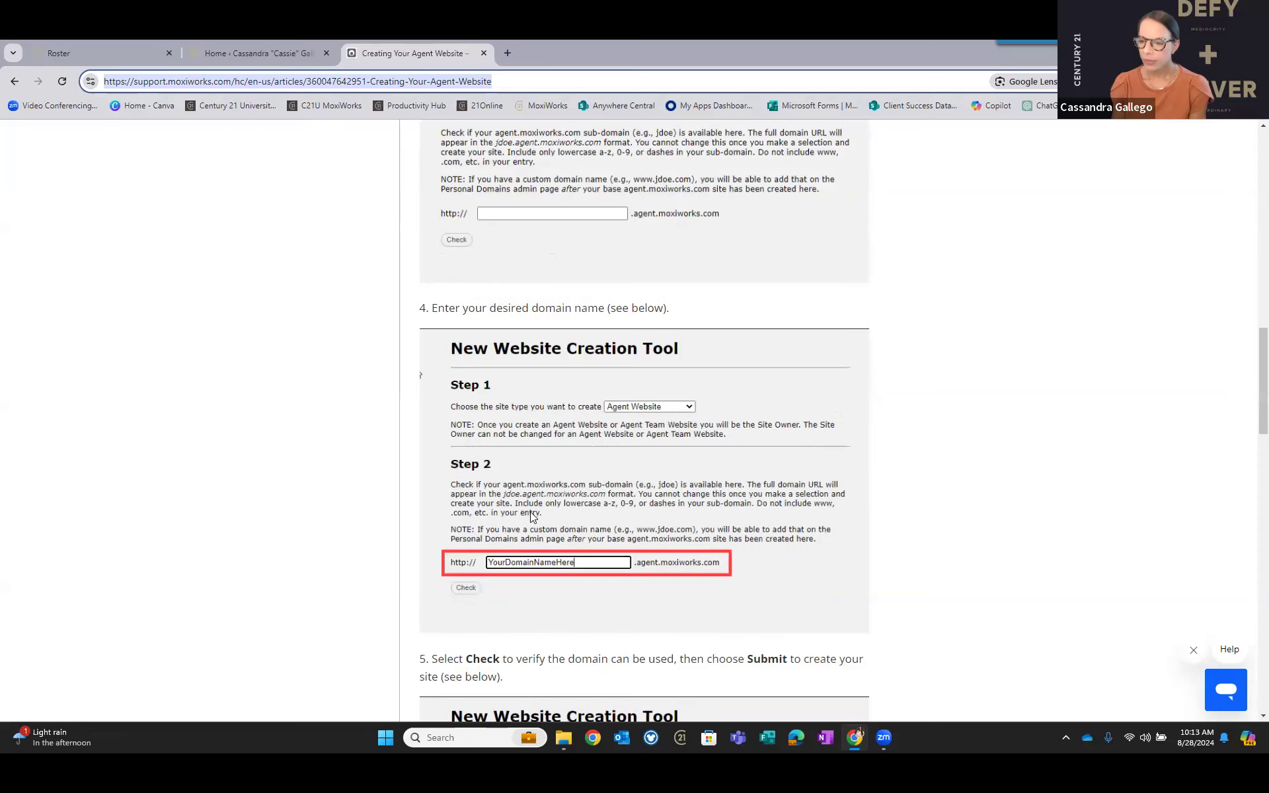
pyautogui.scroll(-1, 565, 503)
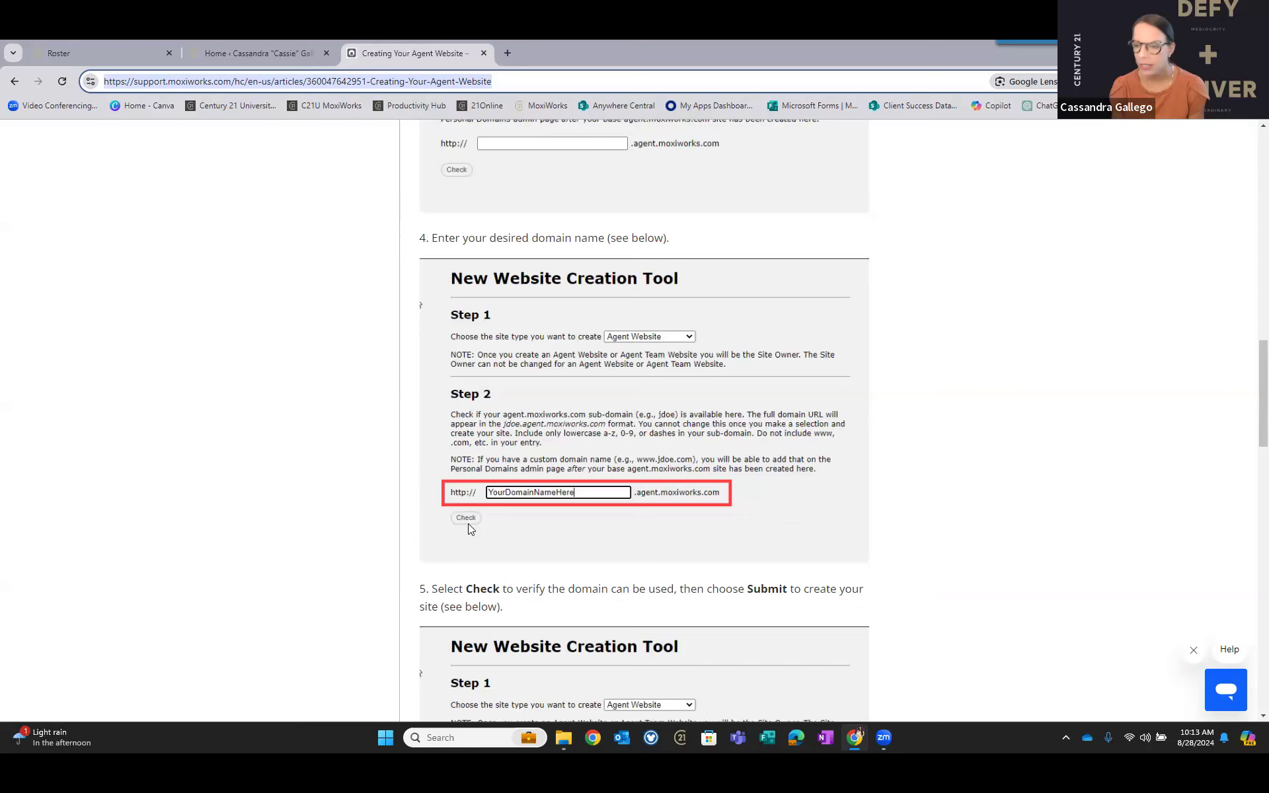
pyautogui.scroll(-6, 468, 524)
pyautogui.scroll(-5, 468, 525)
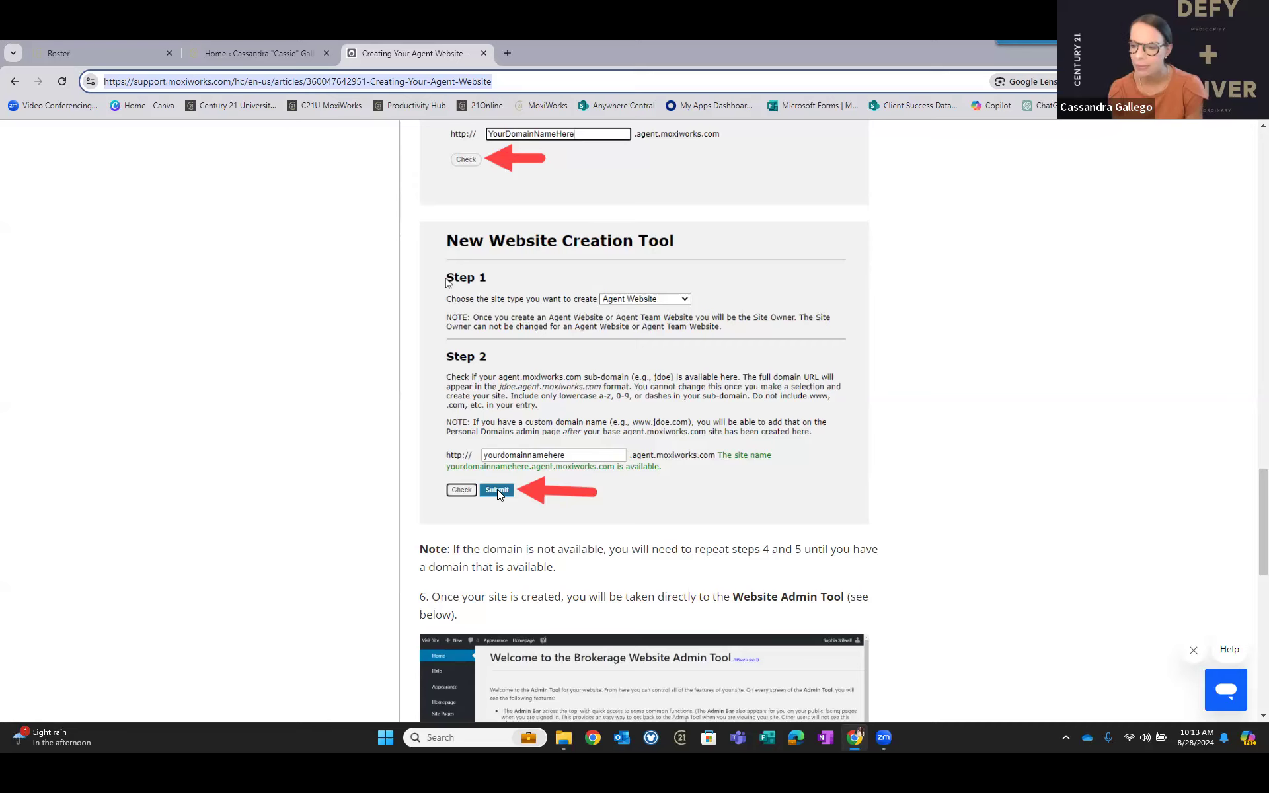
pyautogui.scroll(-1, 497, 492)
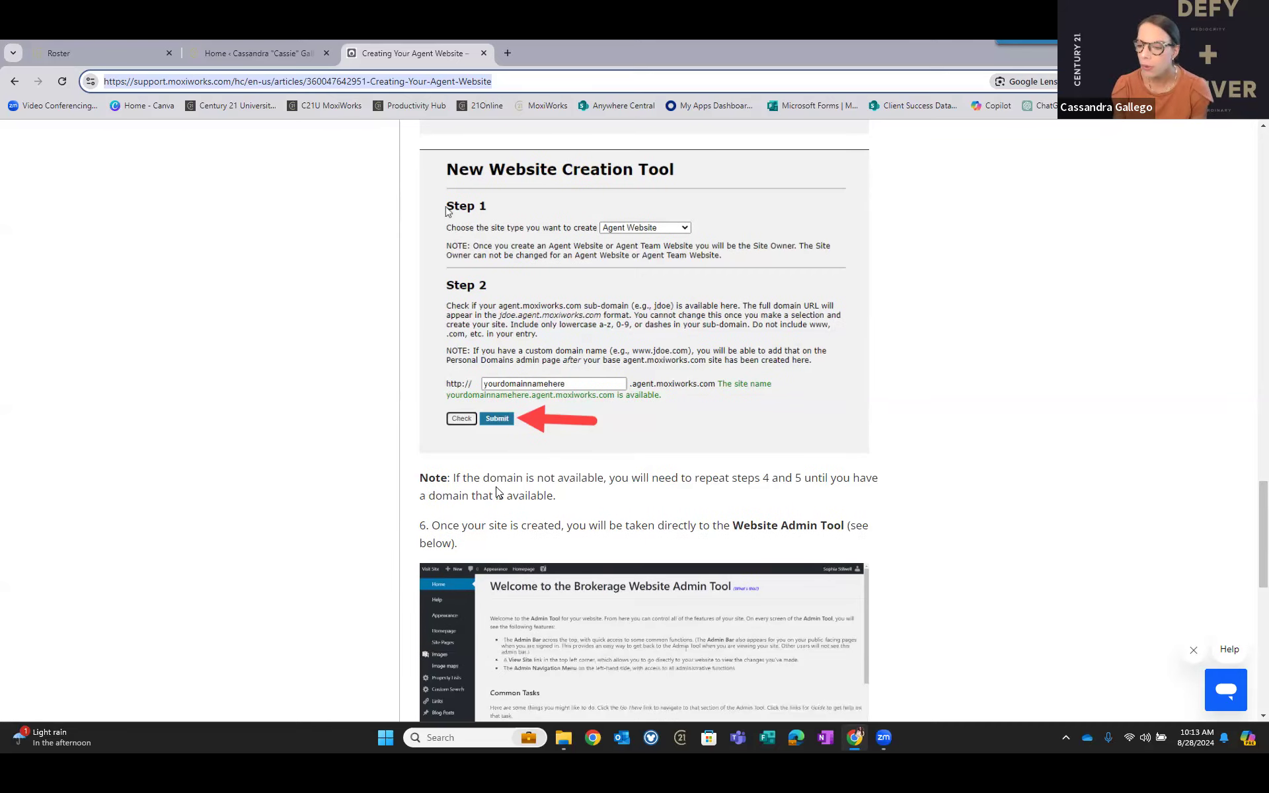
pyautogui.scroll(-2, 497, 492)
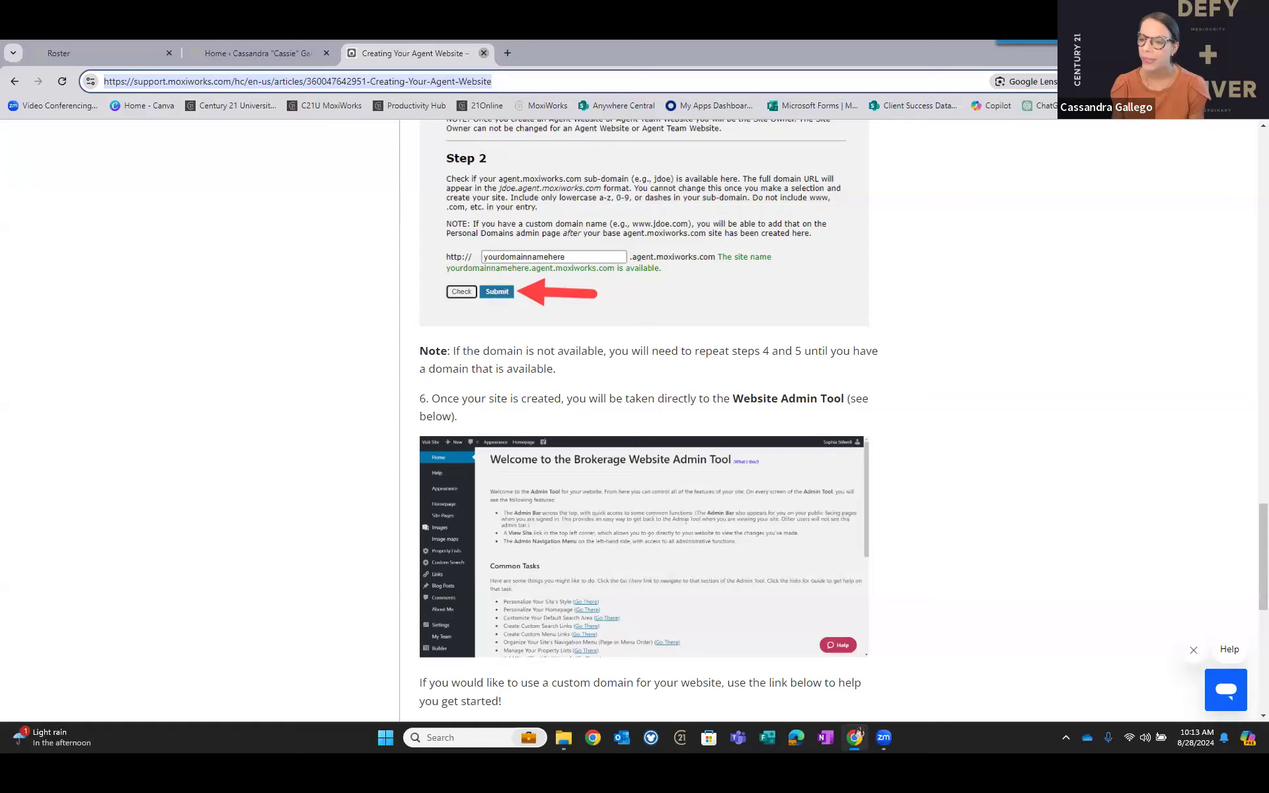
# Close the help article and open the Spillman Group website from the bookmarked Affiliated Agent Sites in a new browser tab.
pyautogui.hotkey('ctrl', 'w')
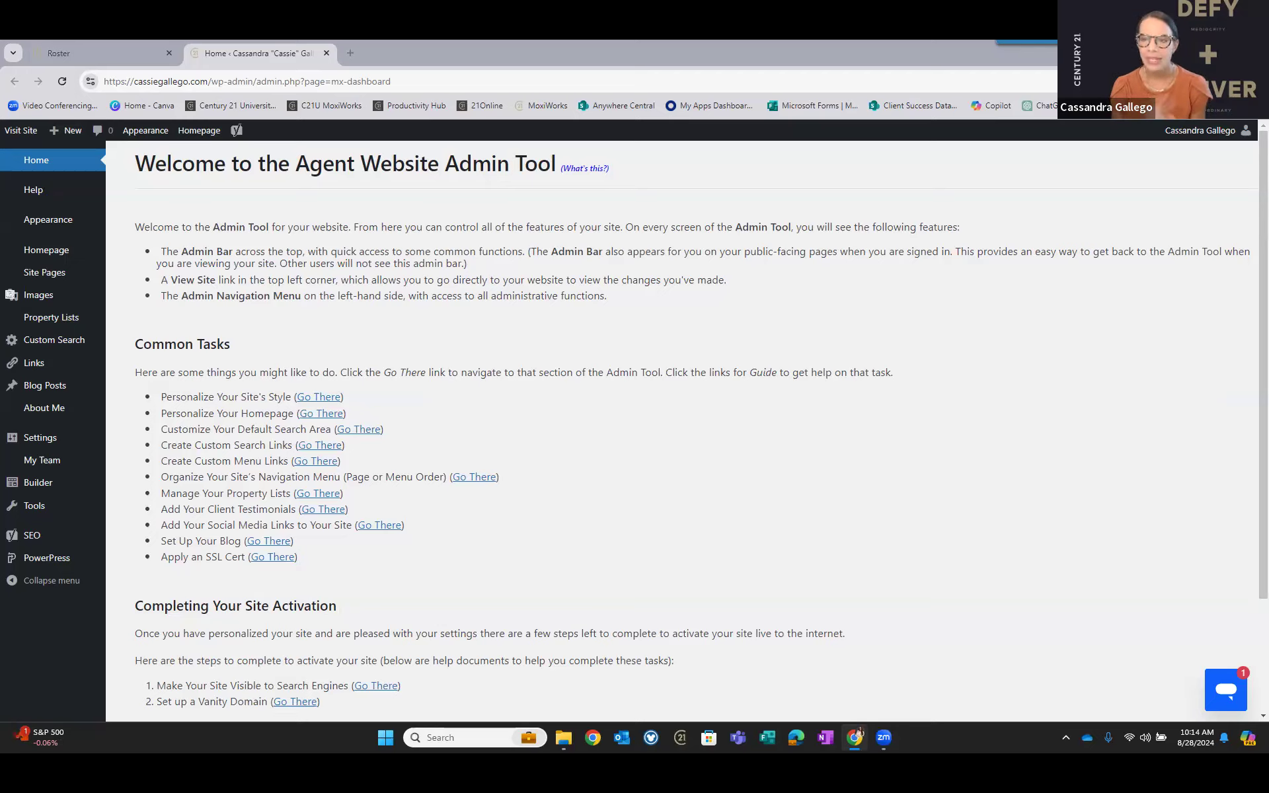
pyautogui.click(351, 52)
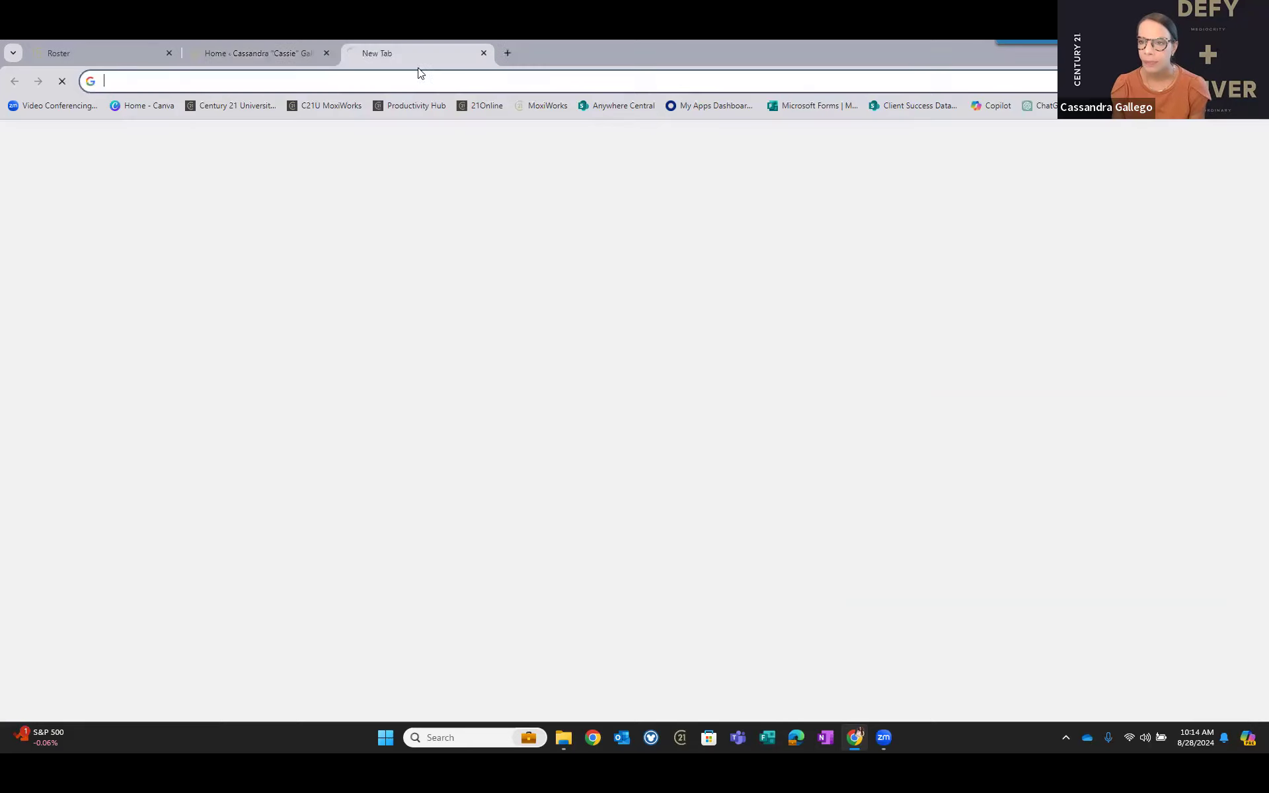
pyautogui.click(1198, 107)
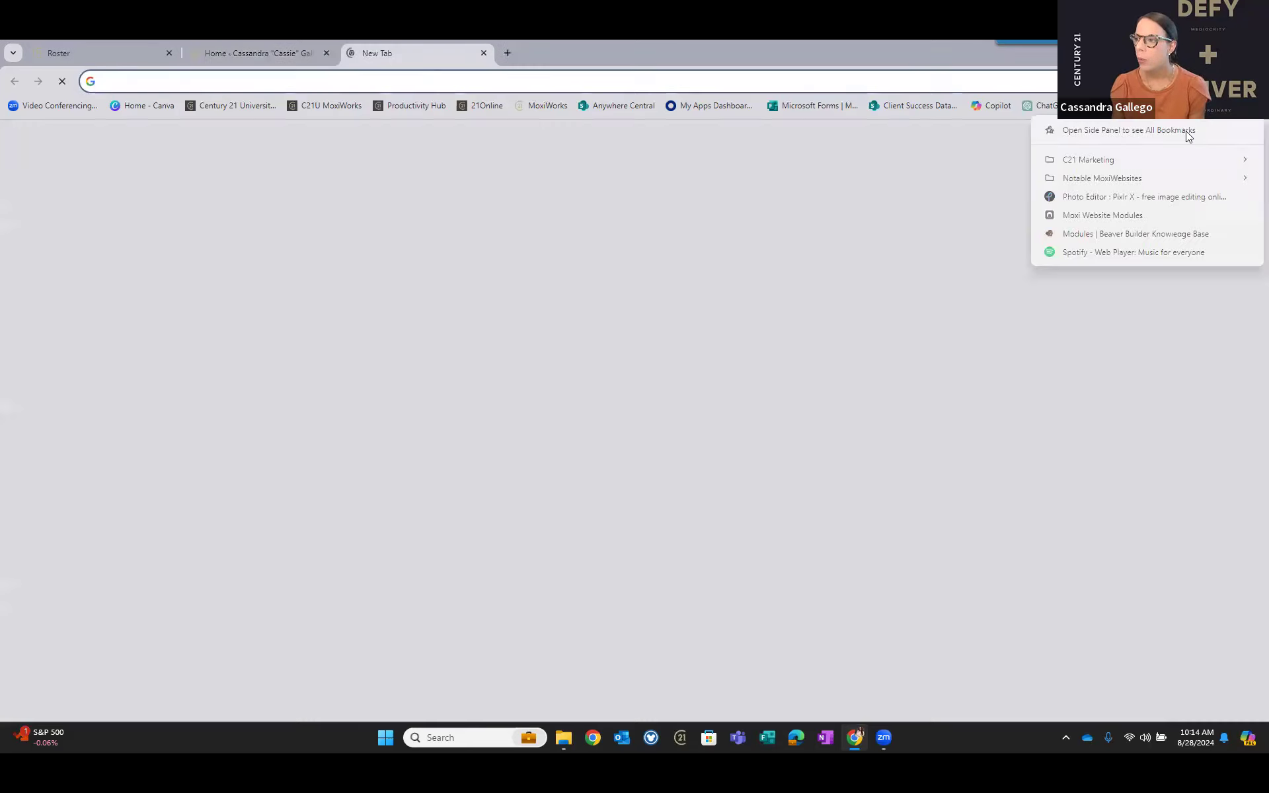
pyautogui.moveTo(1168, 181)
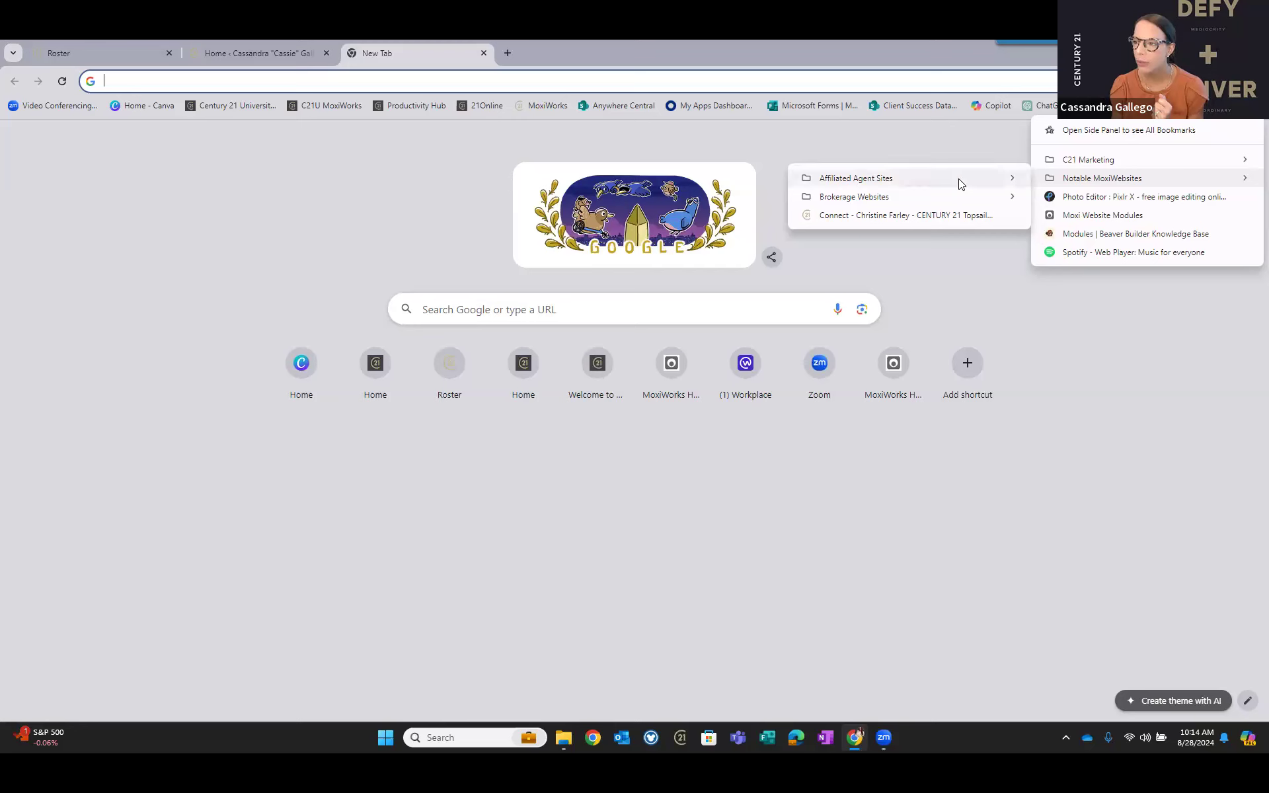
pyautogui.moveTo(961, 184)
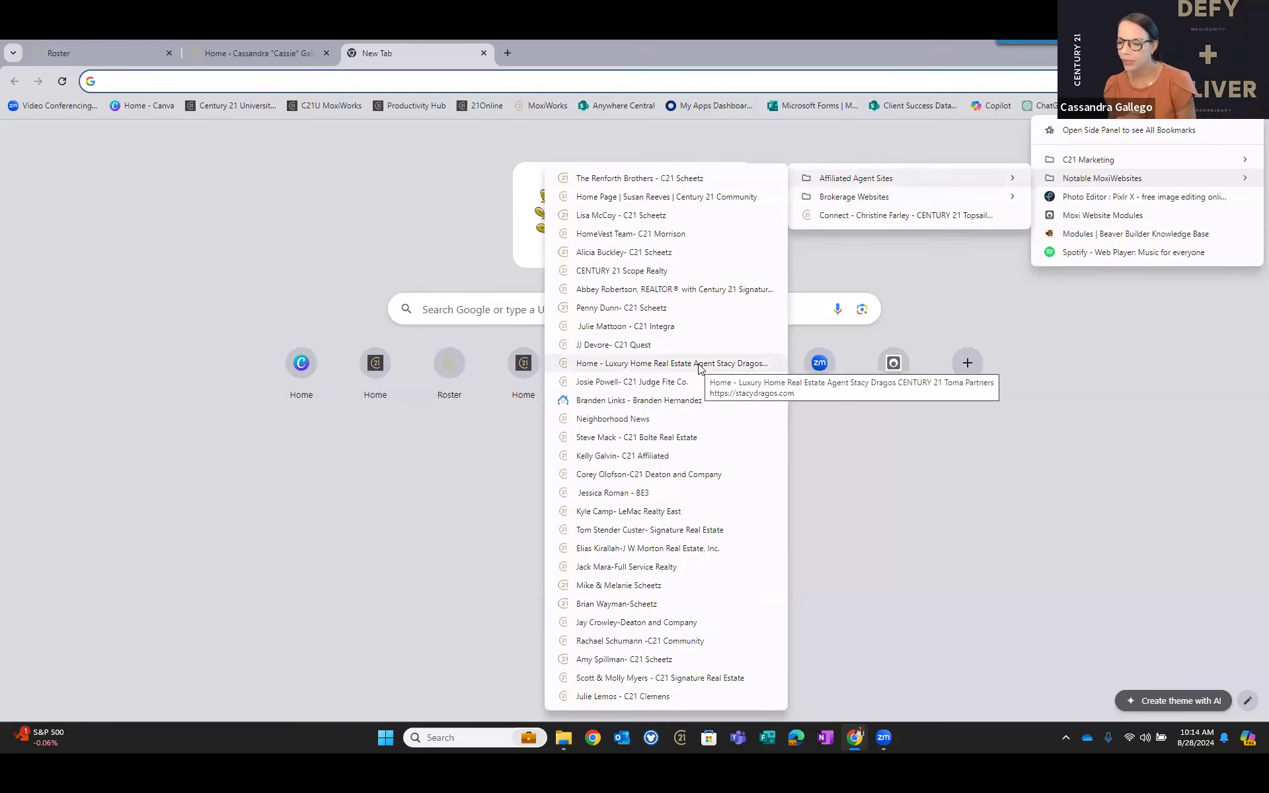
pyautogui.click(639, 661)
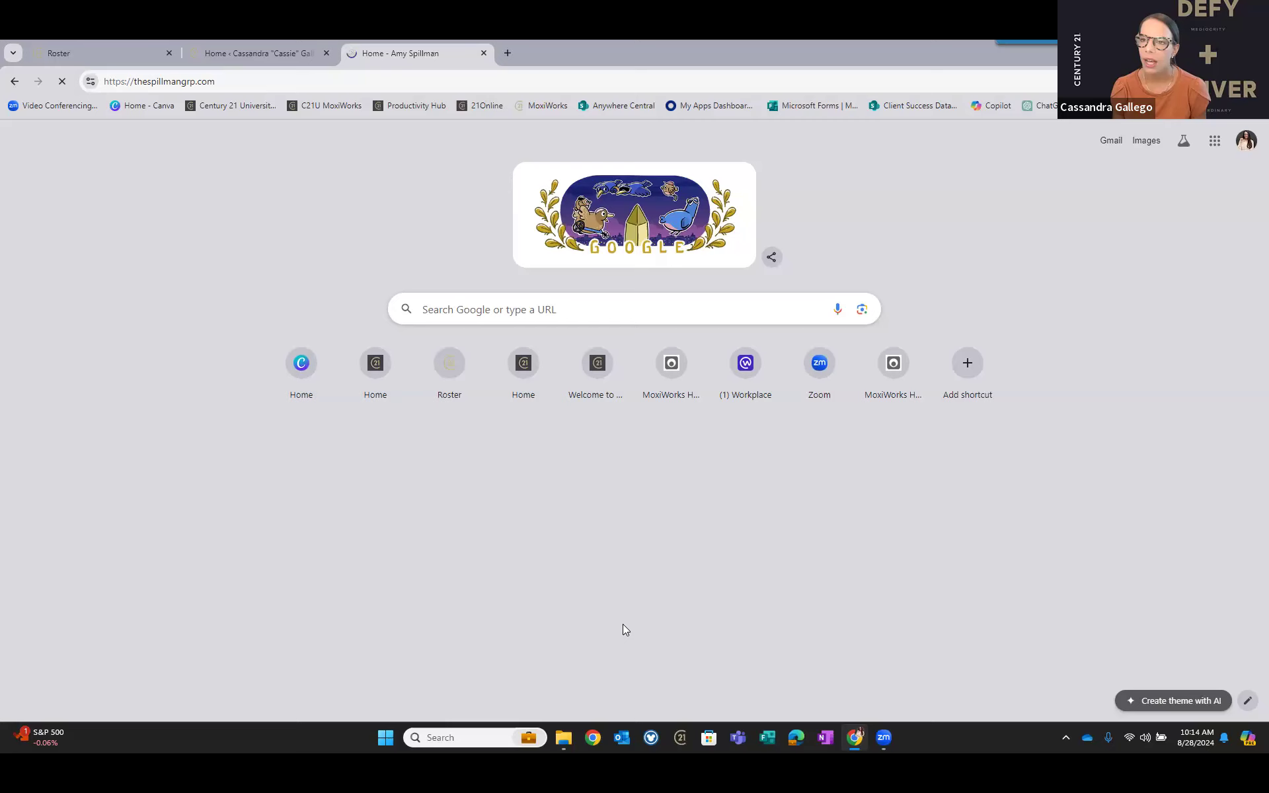
# Look through the Spillman Group homepage, including its property search, category tiles and mortgage rates, and return to its banner.
pyautogui.scroll(-2, 1075, 323)
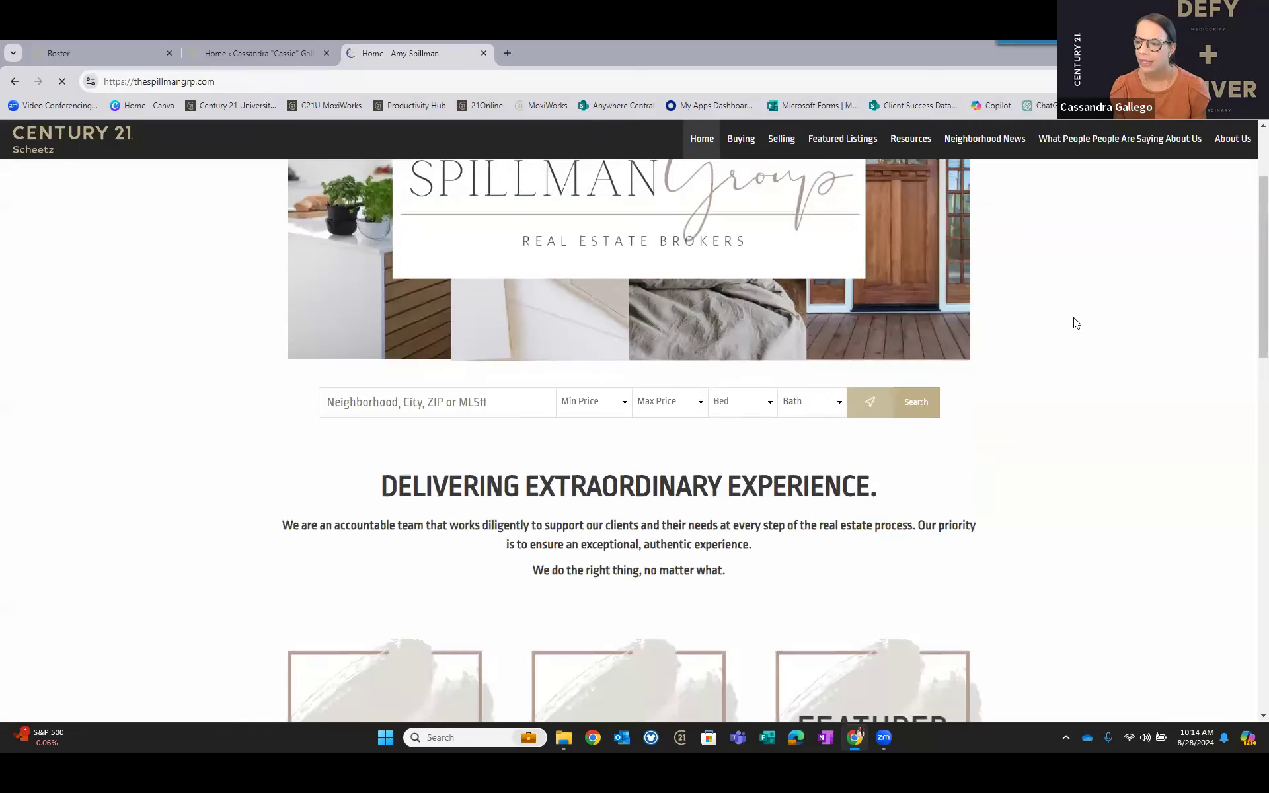
pyautogui.scroll(-5, 614, 276)
pyautogui.scroll(-3, 423, 362)
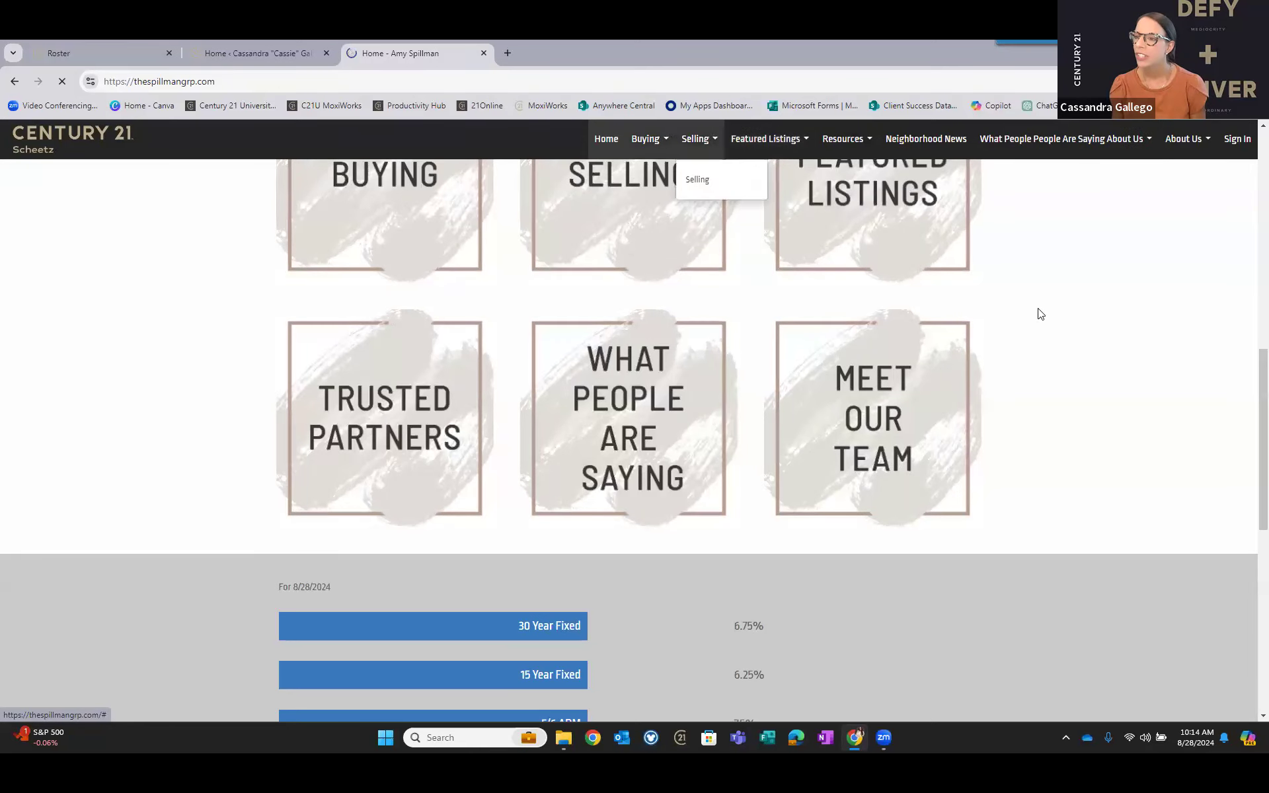
pyautogui.scroll(9, 1060, 355)
pyautogui.scroll(2, 927, 198)
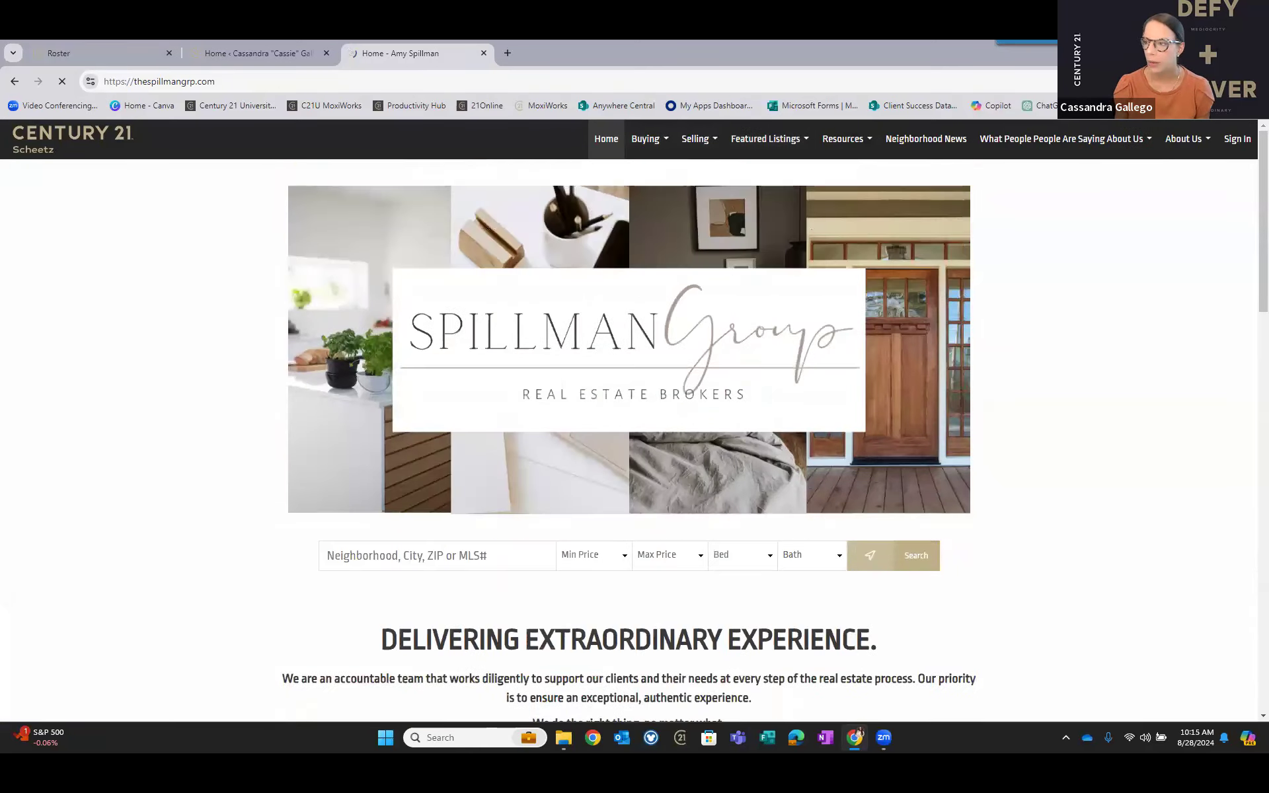
# Open the C21 Community agent's website from the bookmarked Affiliated Agent Sites.
pyautogui.click(1224, 117)
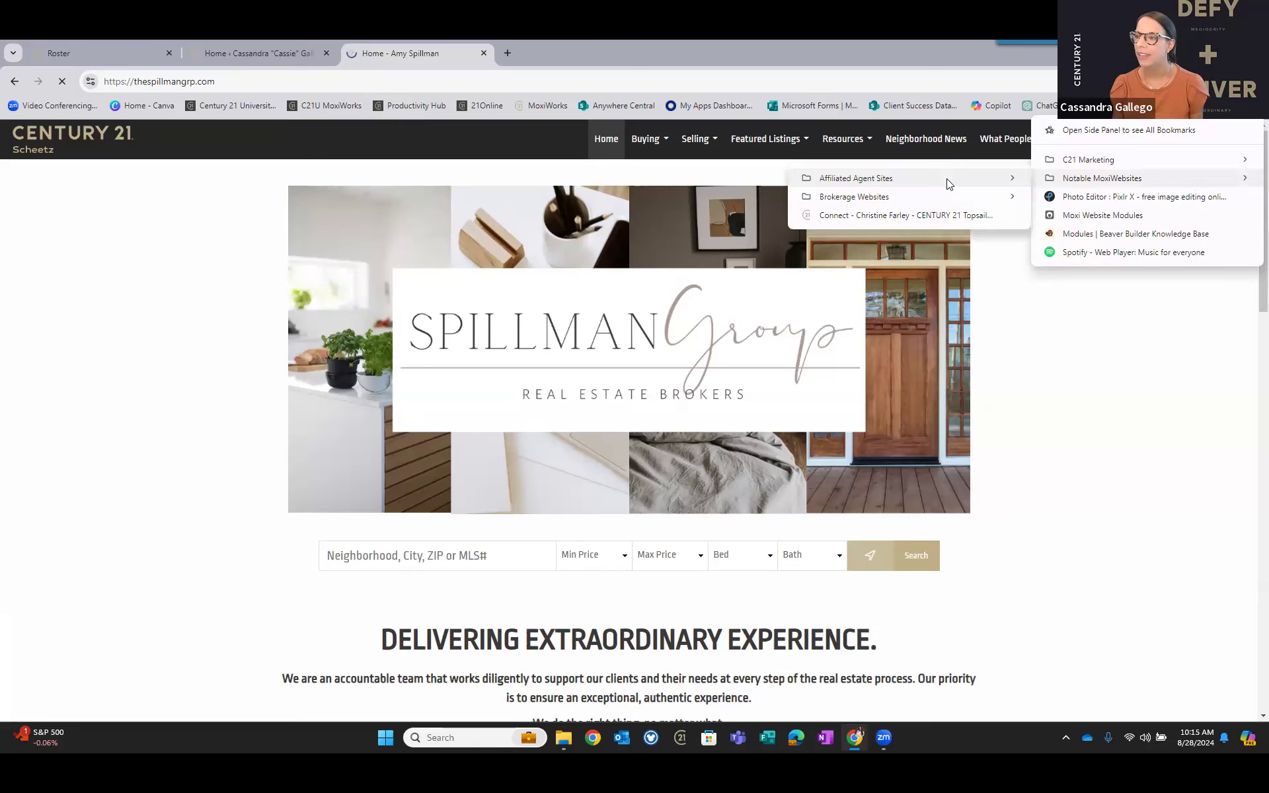
pyautogui.moveTo(847, 183)
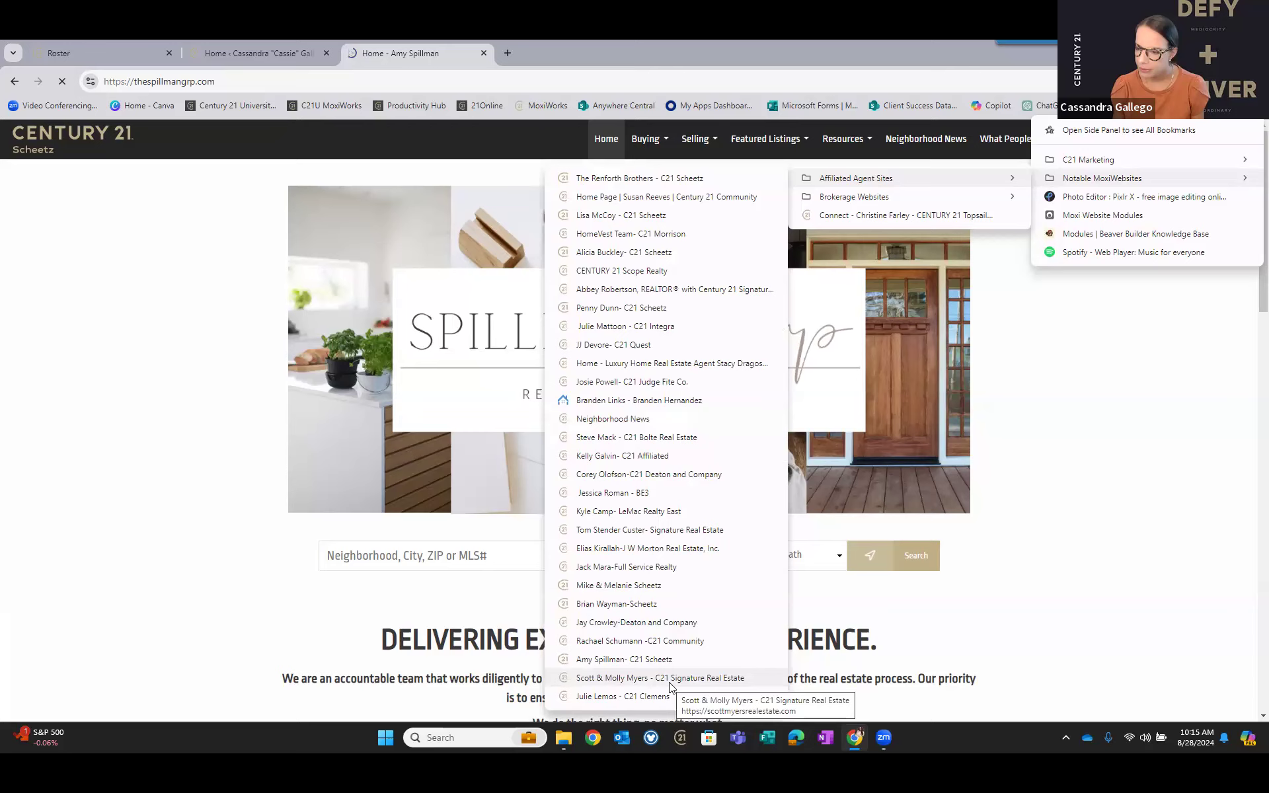
pyautogui.click(681, 645)
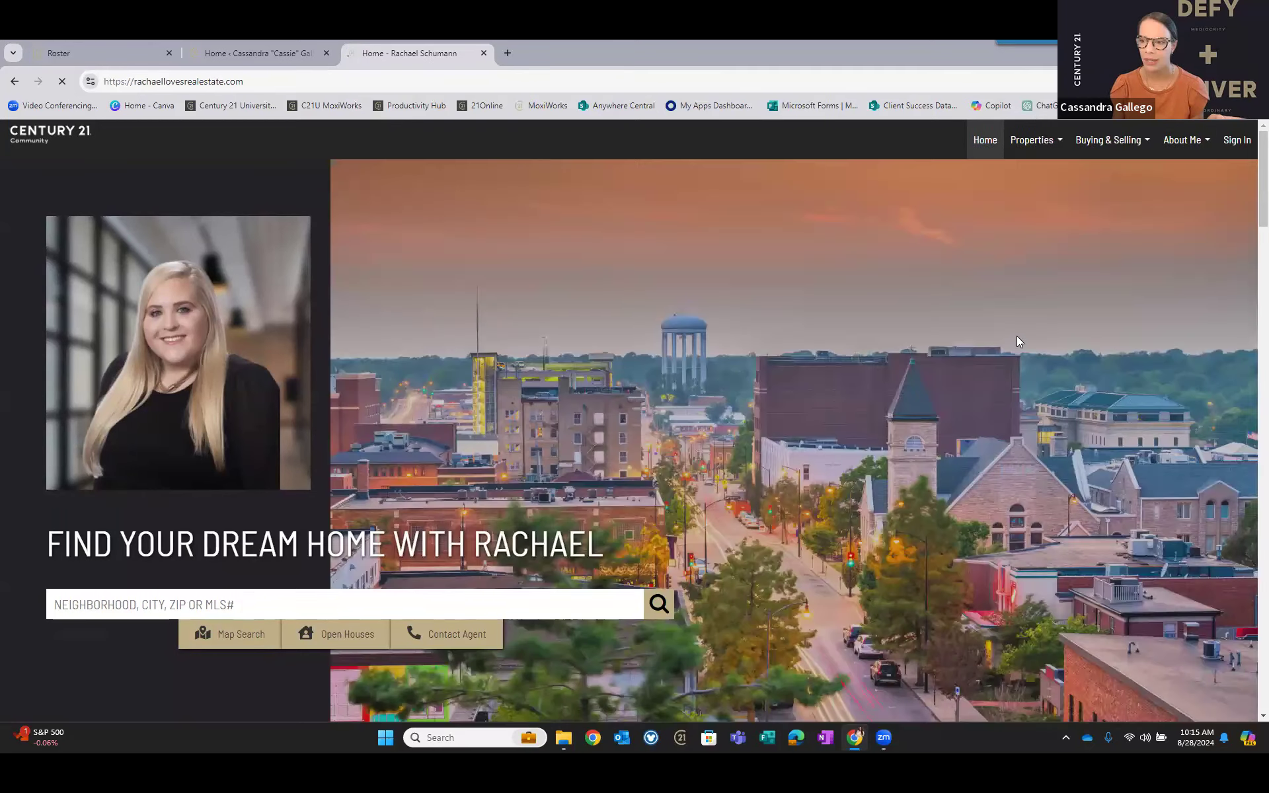
# Examine the C21 Community agent's homepage banner, property search and featured Mid-Missouri communities.
pyautogui.scroll(-3, 806, 311)
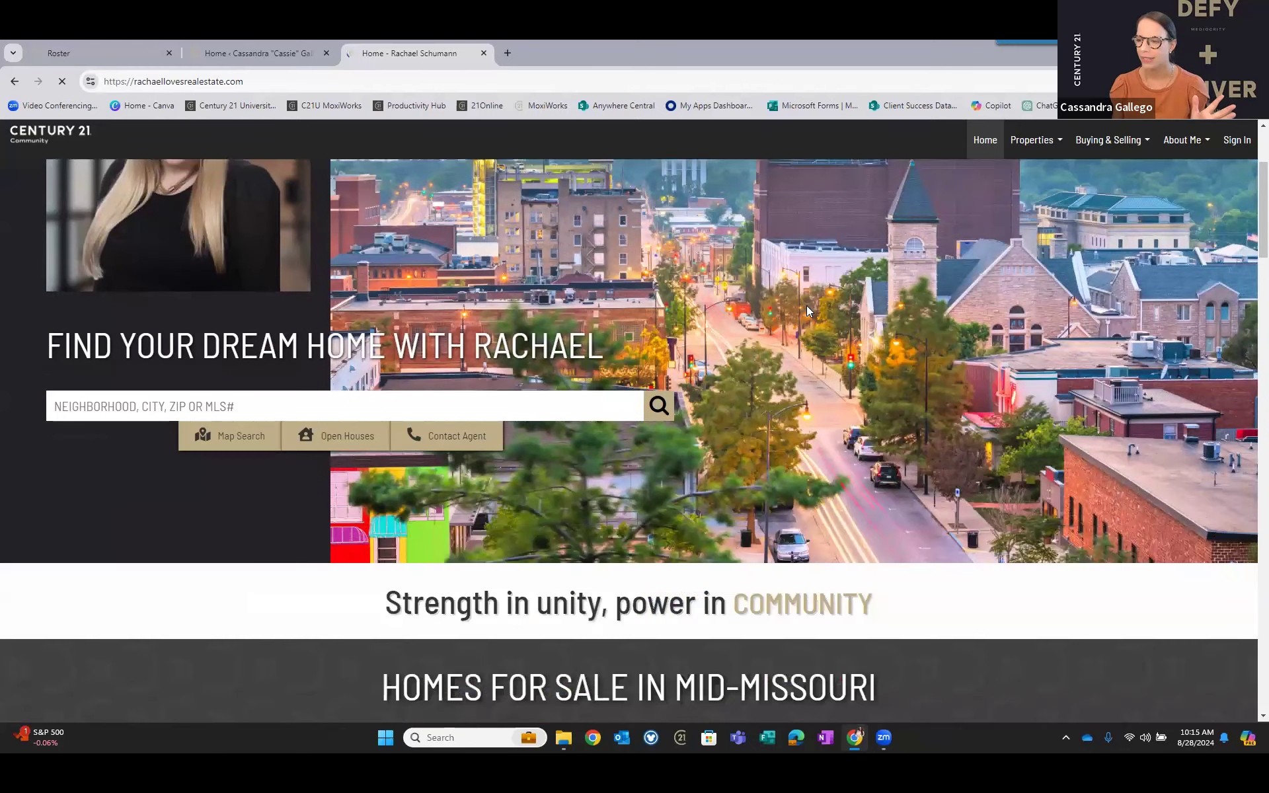
pyautogui.scroll(3, 817, 384)
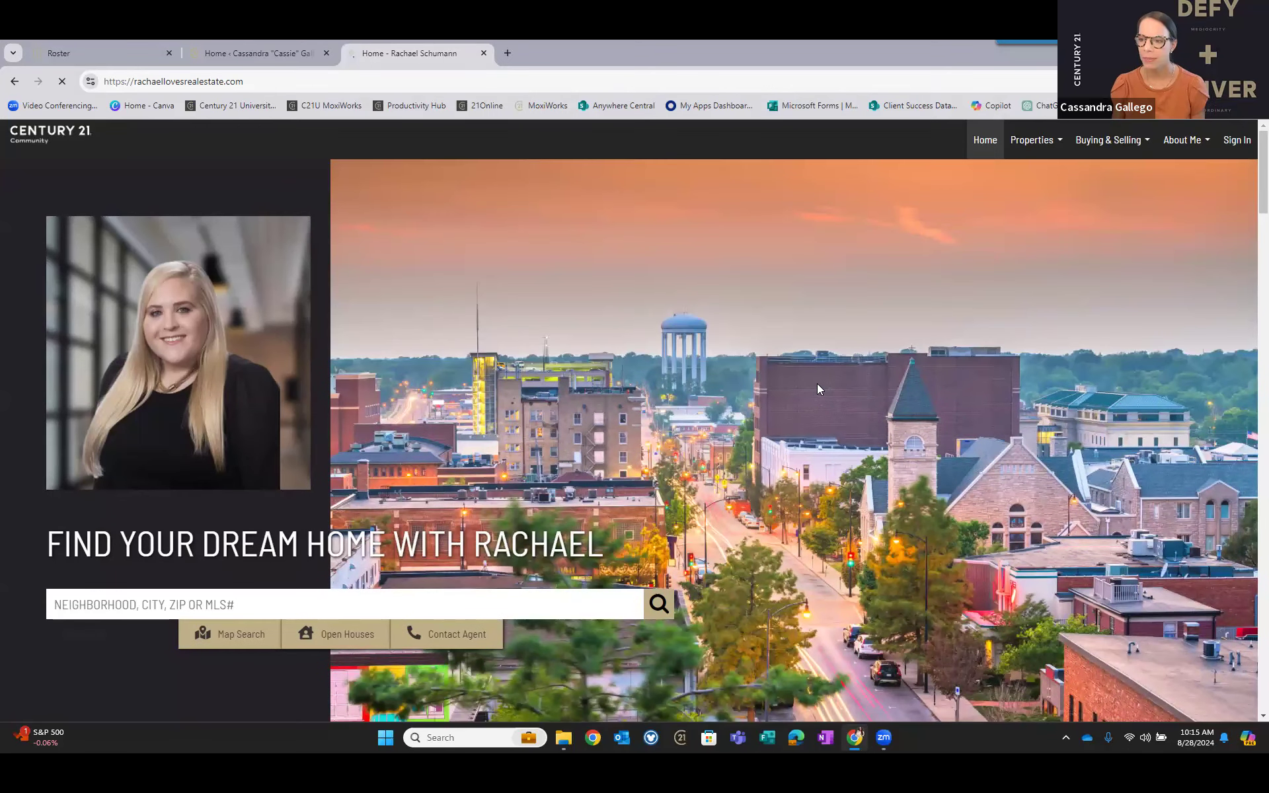
pyautogui.scroll(-7, 818, 389)
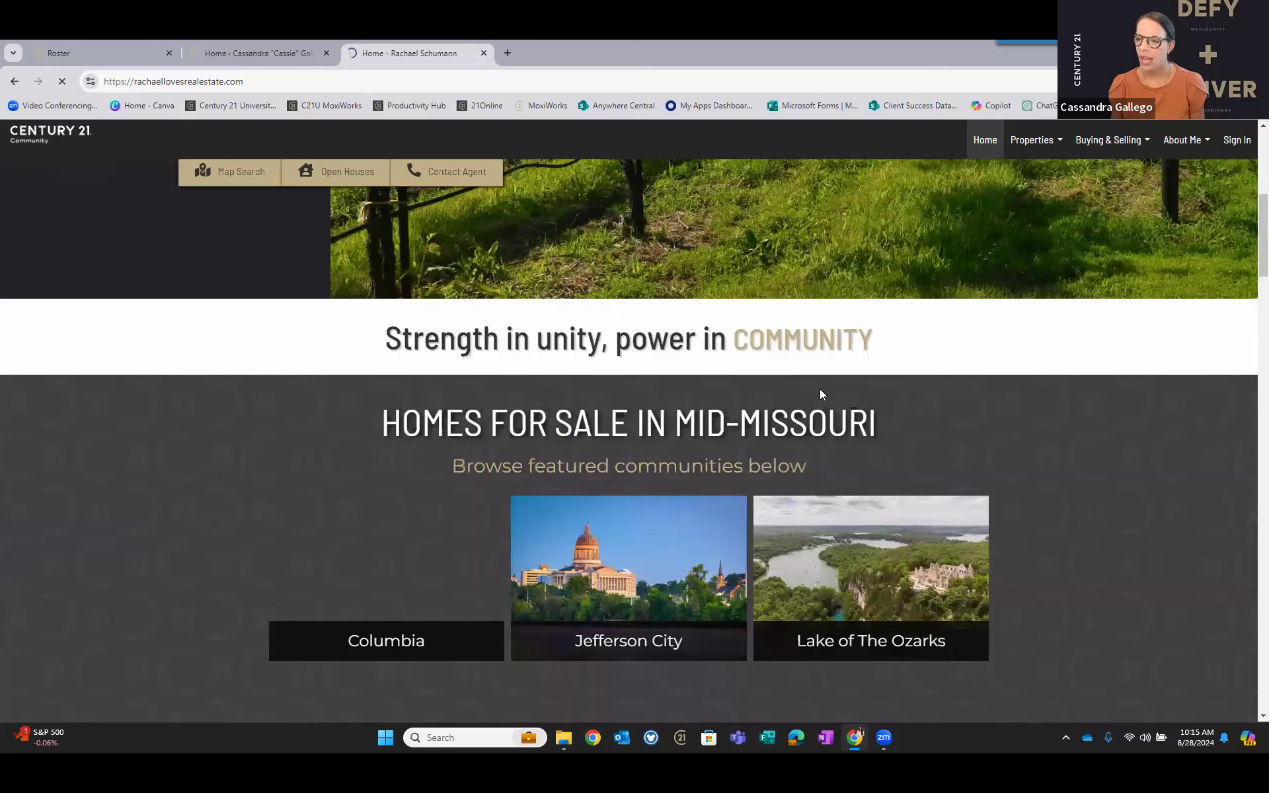
pyautogui.scroll(-1, 354, 555)
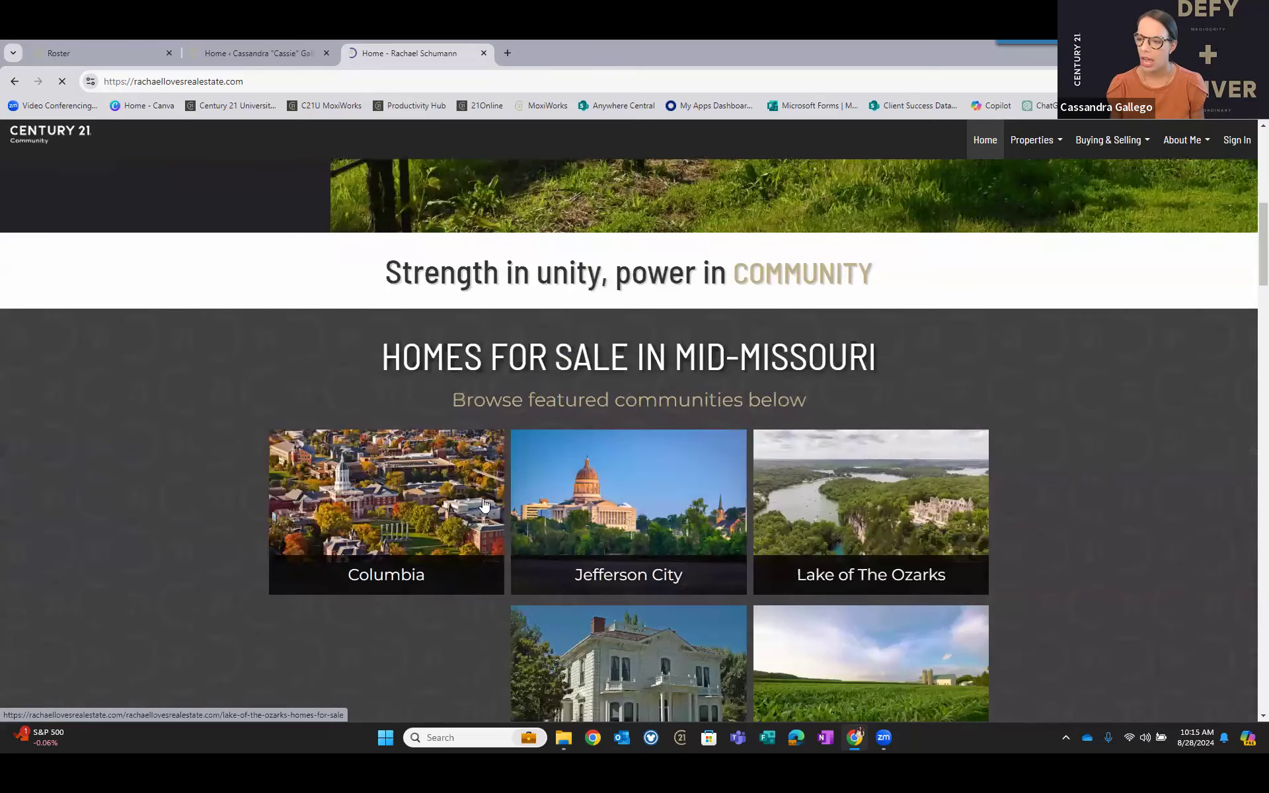
pyautogui.scroll(-4, 926, 518)
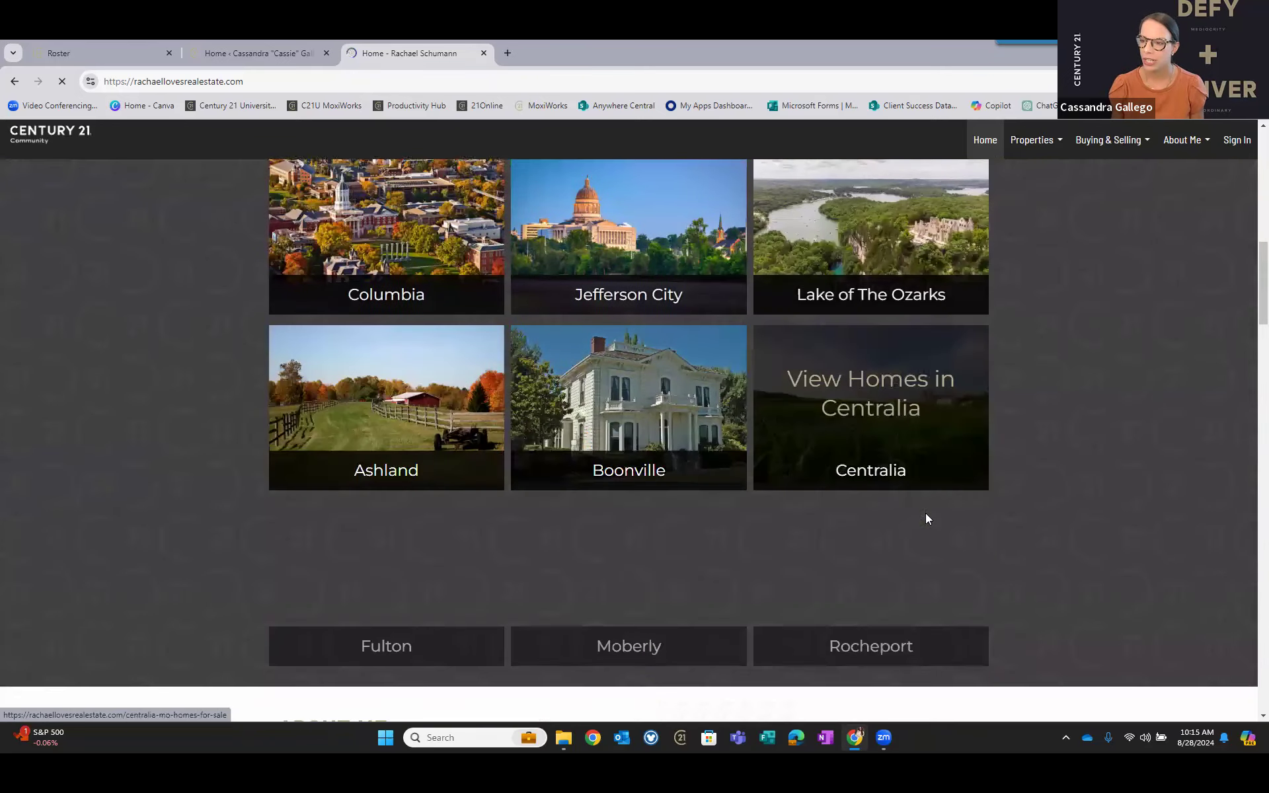
# Review the rest of the agent's homepage: About Me, home valuation, services, featured properties and contact form.
pyautogui.scroll(-7, 553, 532)
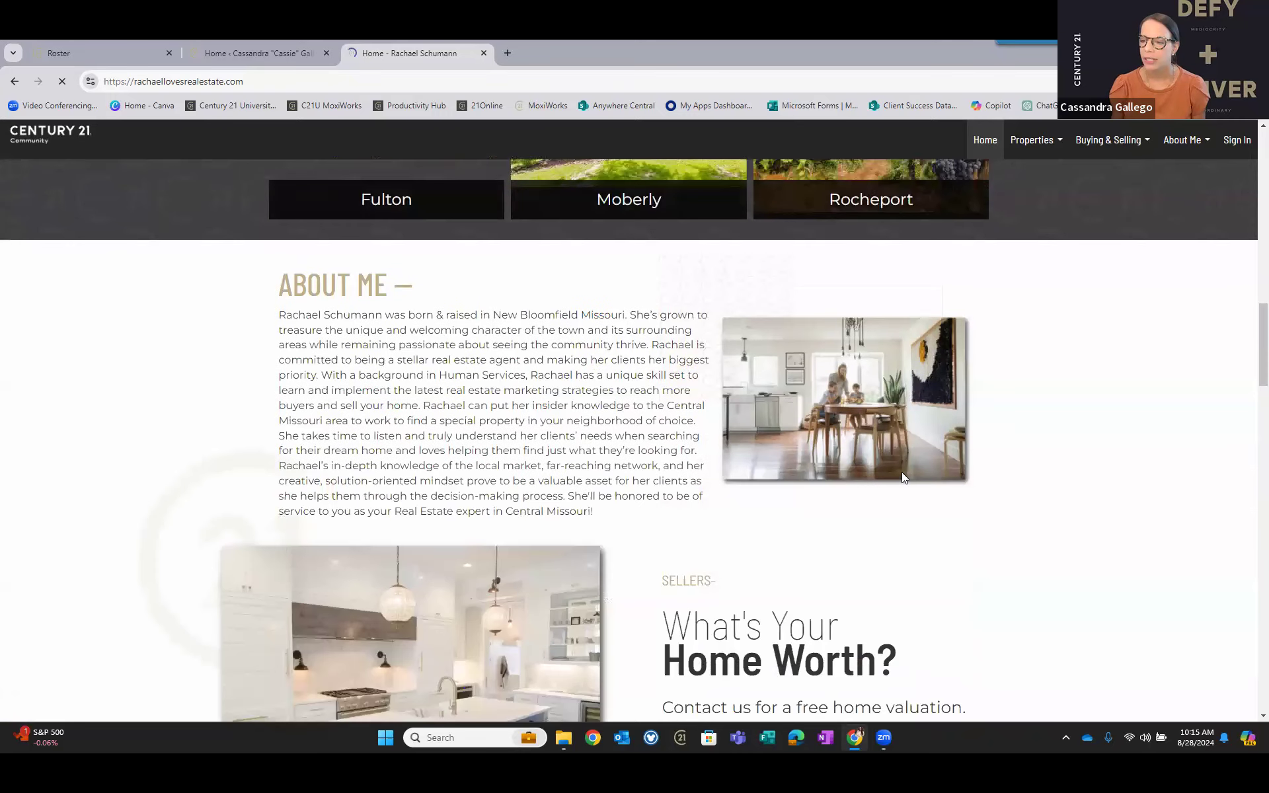
pyautogui.scroll(-4, 772, 517)
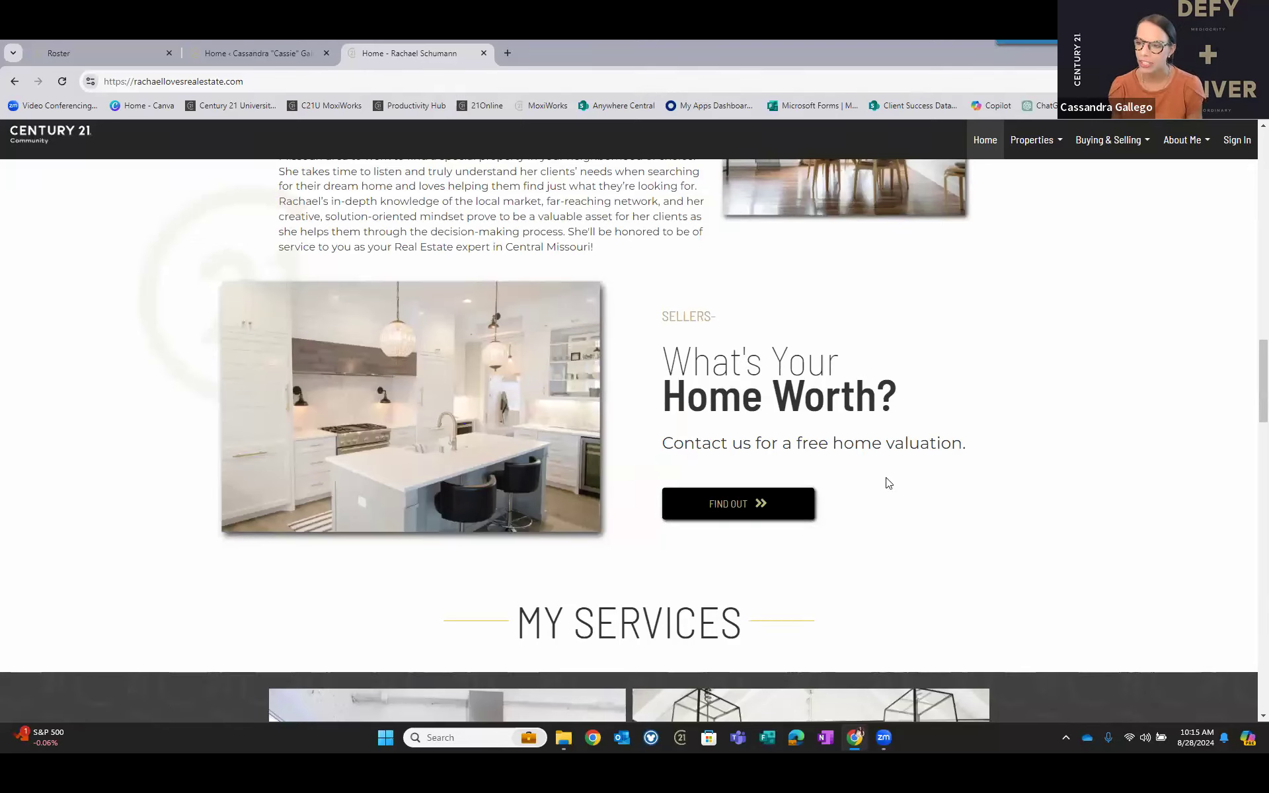
pyautogui.scroll(-6, 886, 482)
pyautogui.scroll(-1, 1017, 372)
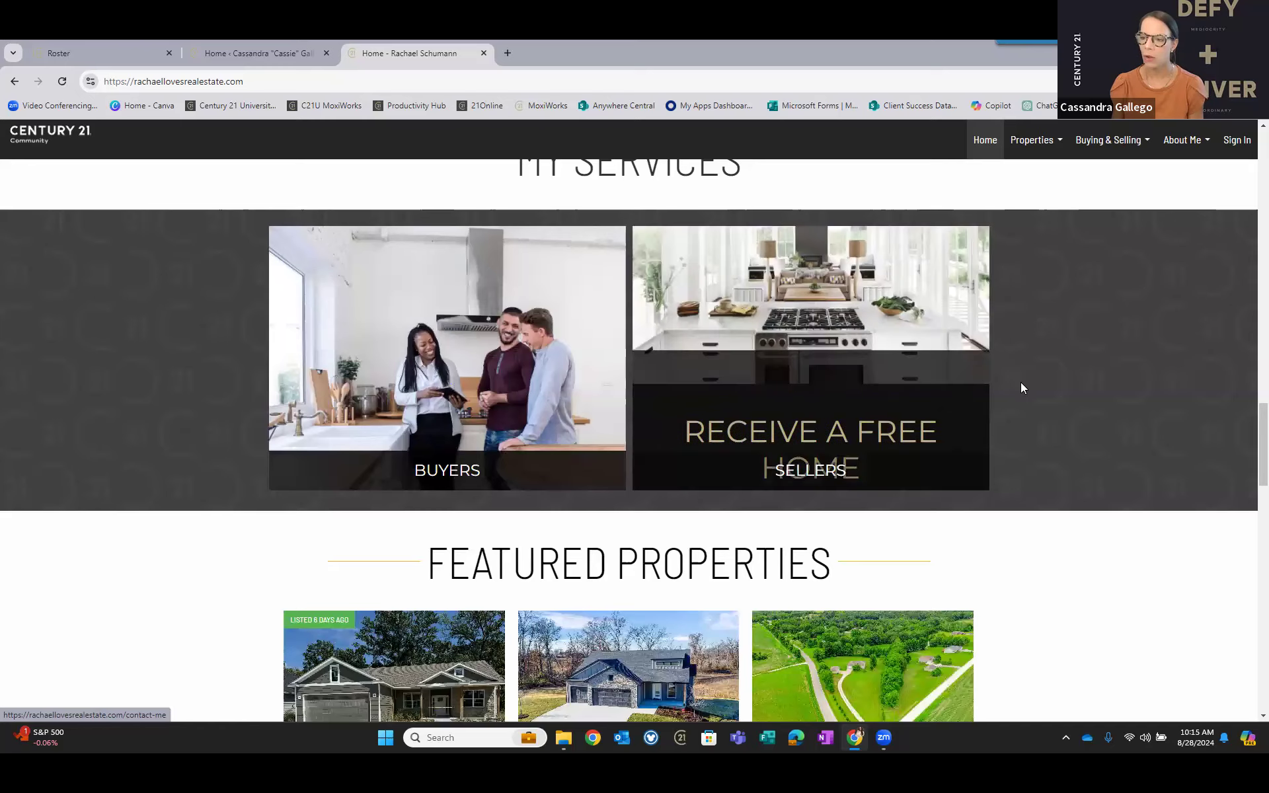
pyautogui.scroll(-4, 1019, 390)
pyautogui.scroll(-5, 1019, 390)
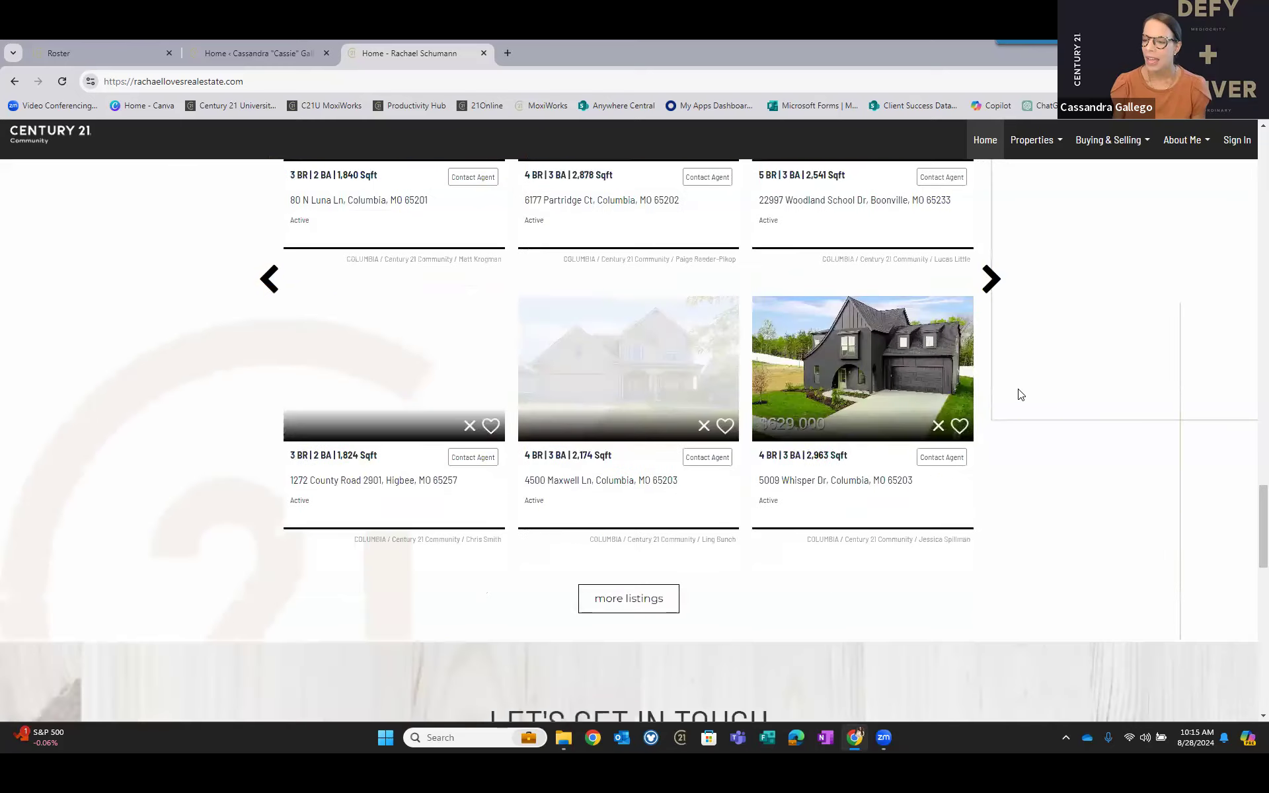
pyautogui.scroll(-6, 1020, 397)
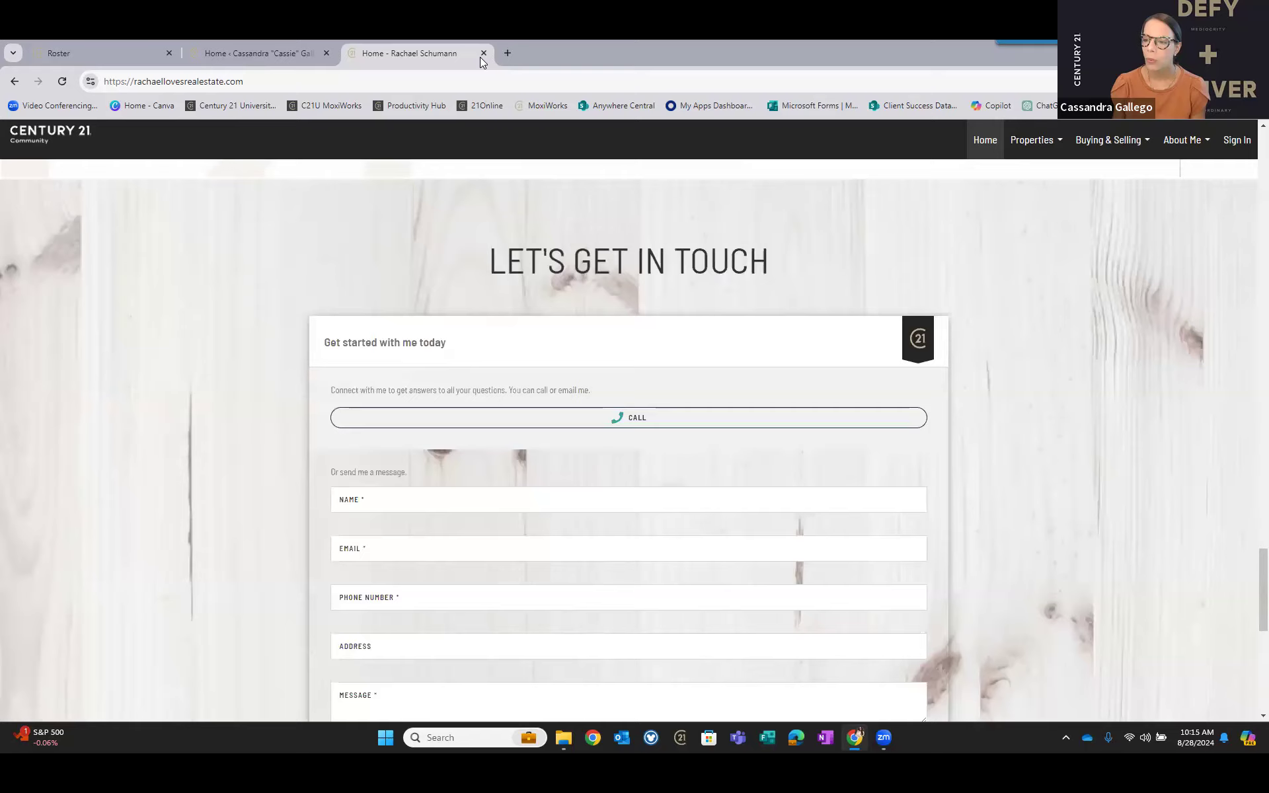
pyautogui.scroll(10, 461, 78)
pyautogui.click(470, 81)
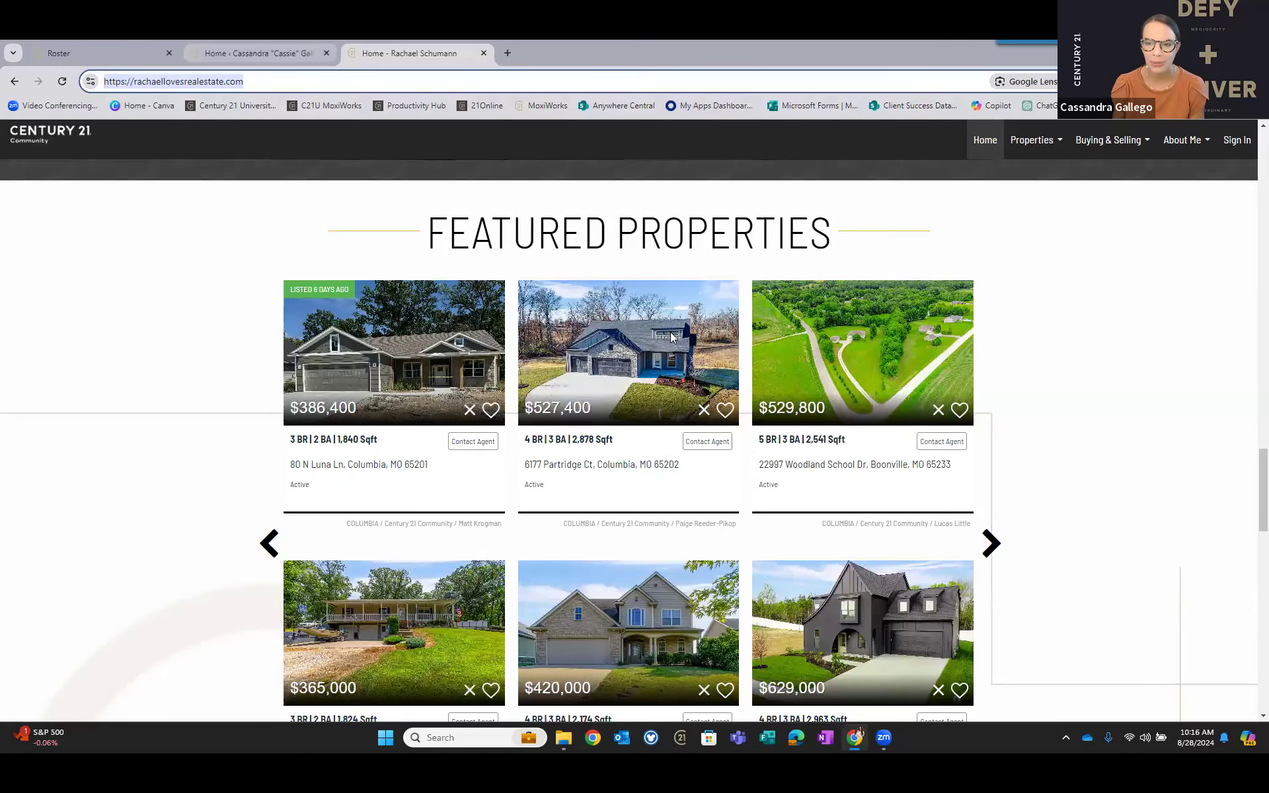
# Check back on the MoxiWorks profile page, return to the Agent Website Admin Tool and open Personalize Your Site's Style.
pyautogui.click(258, 52)
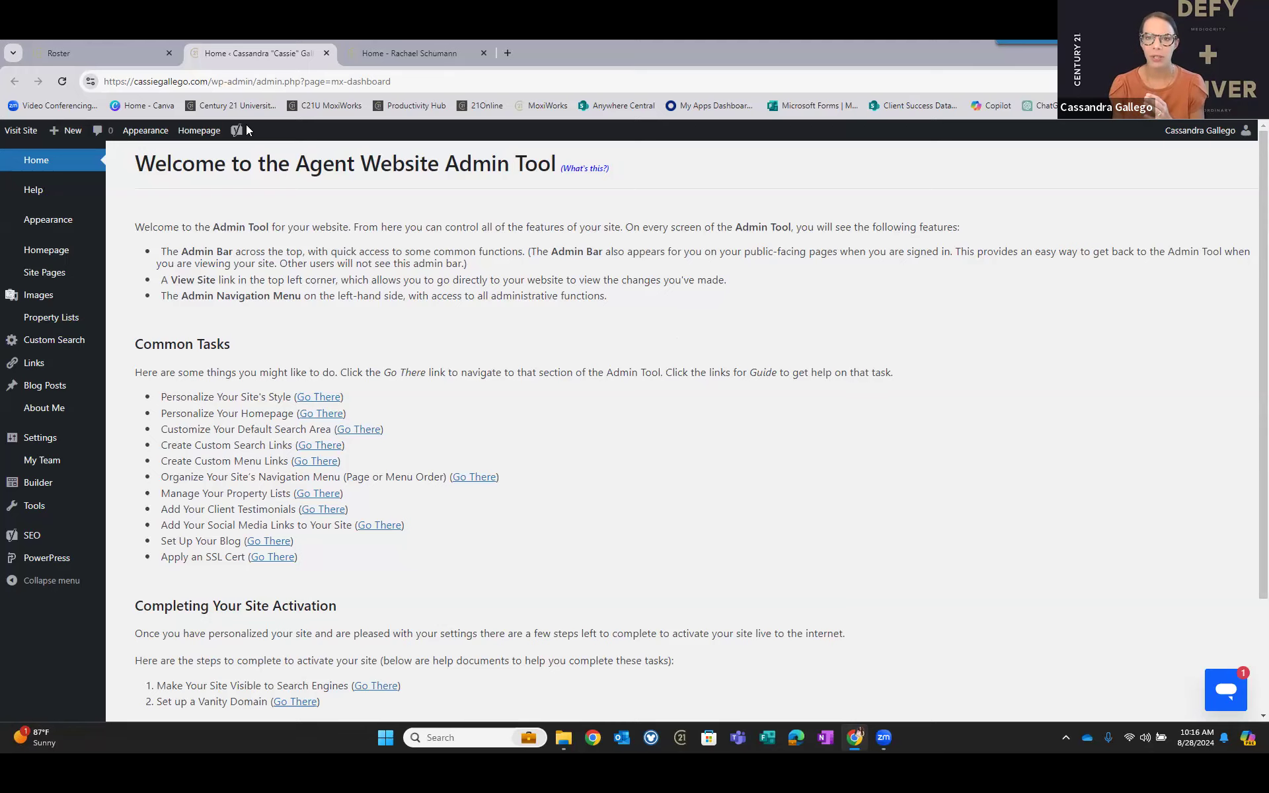
pyautogui.click(78, 48)
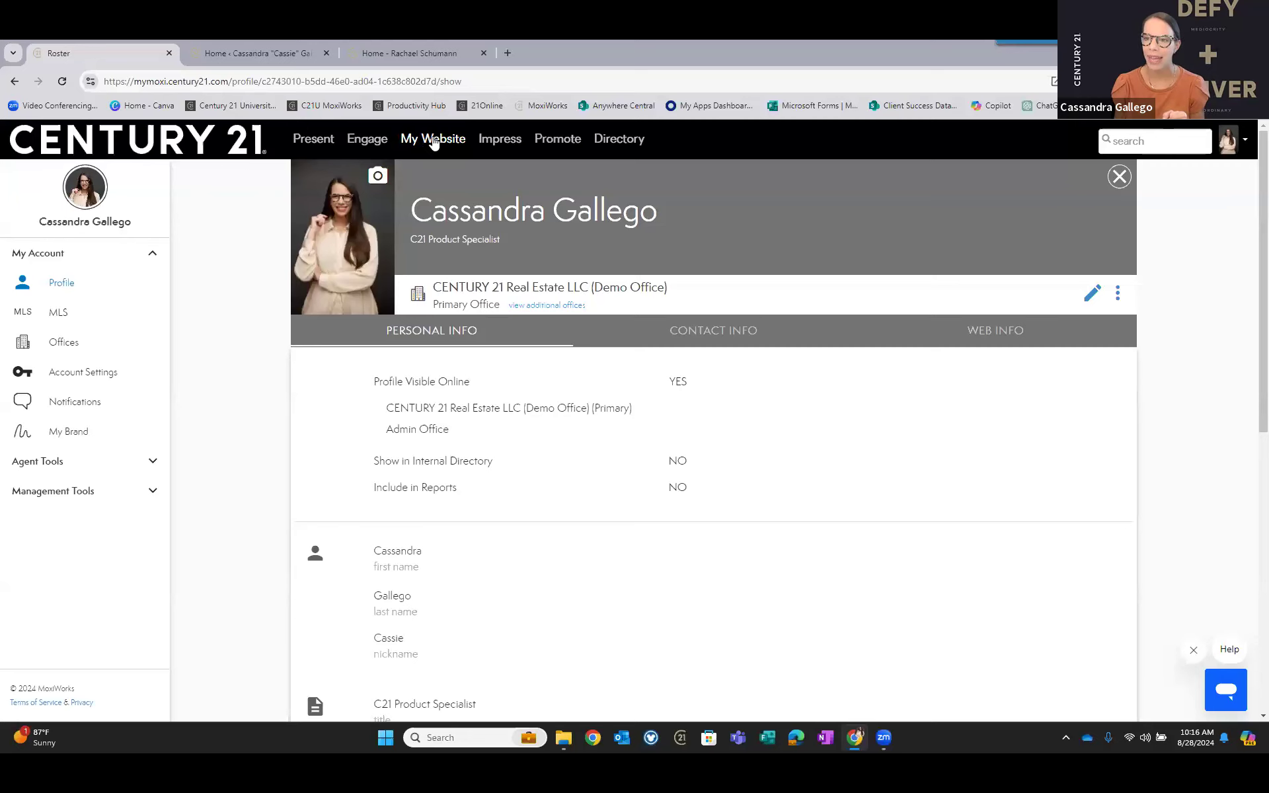
pyautogui.click(287, 54)
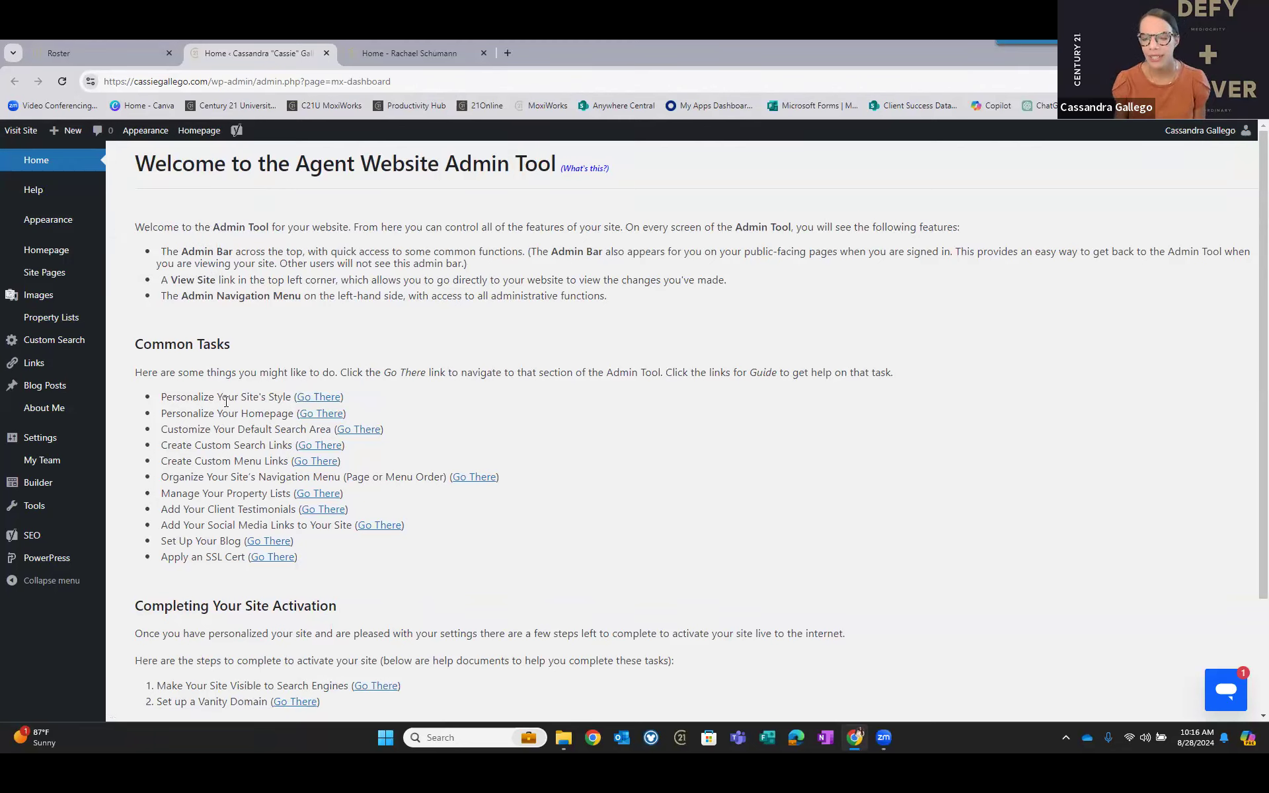
pyautogui.click(309, 404)
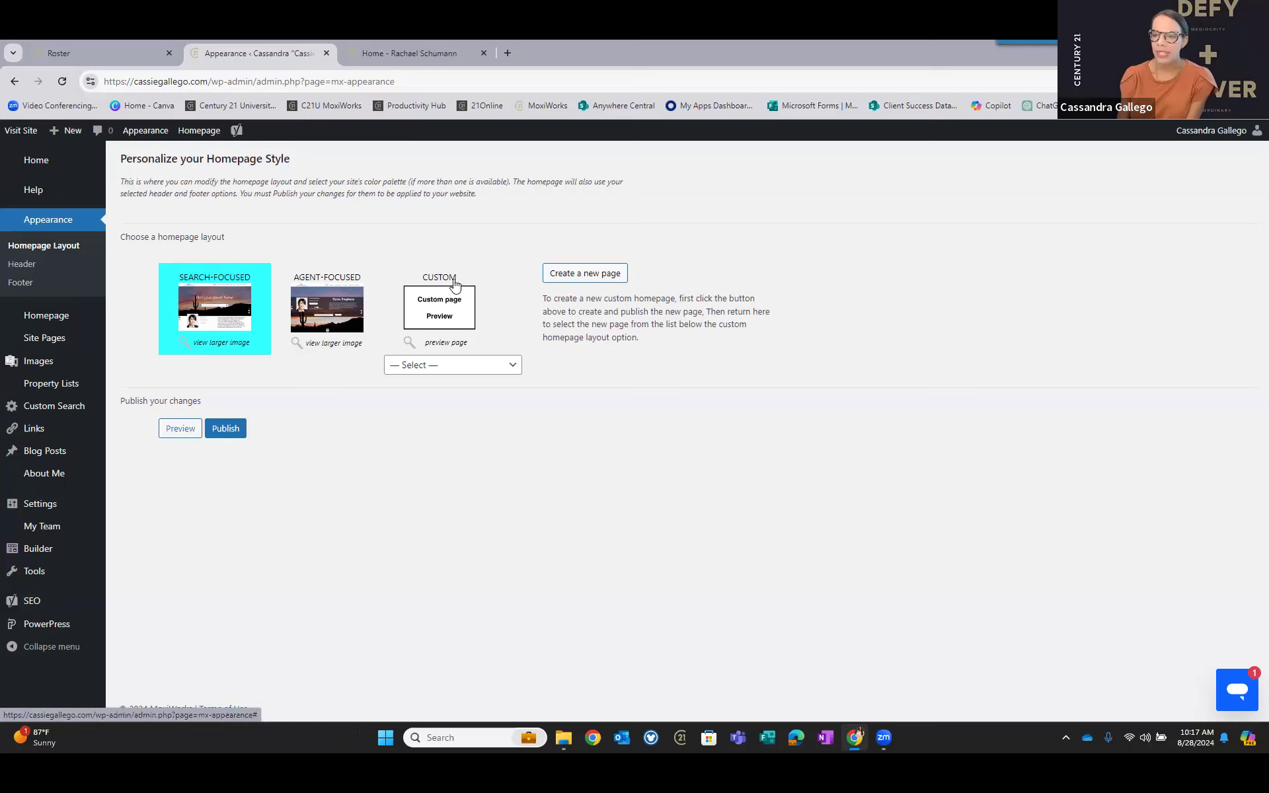
# Review the pages offered for the Custom homepage layout without choosing one.
pyautogui.click(477, 373)
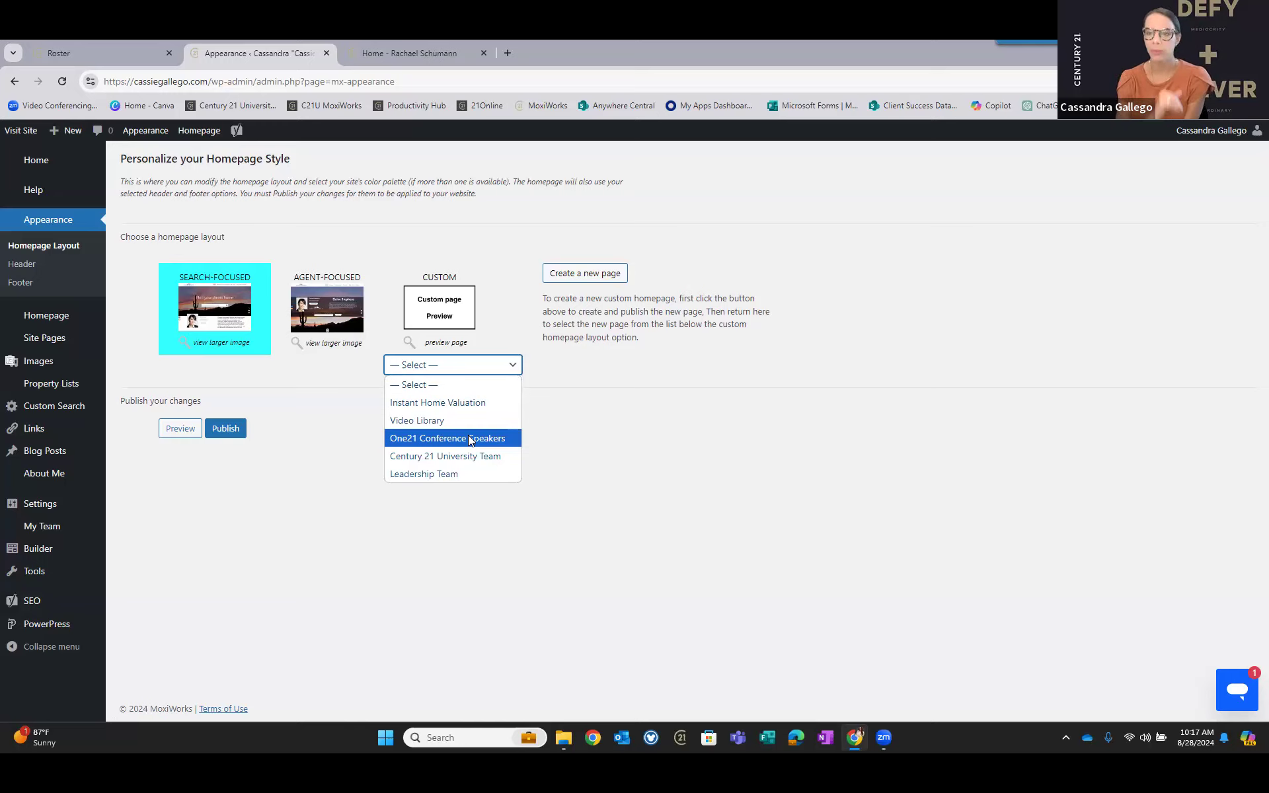
pyautogui.click(573, 348)
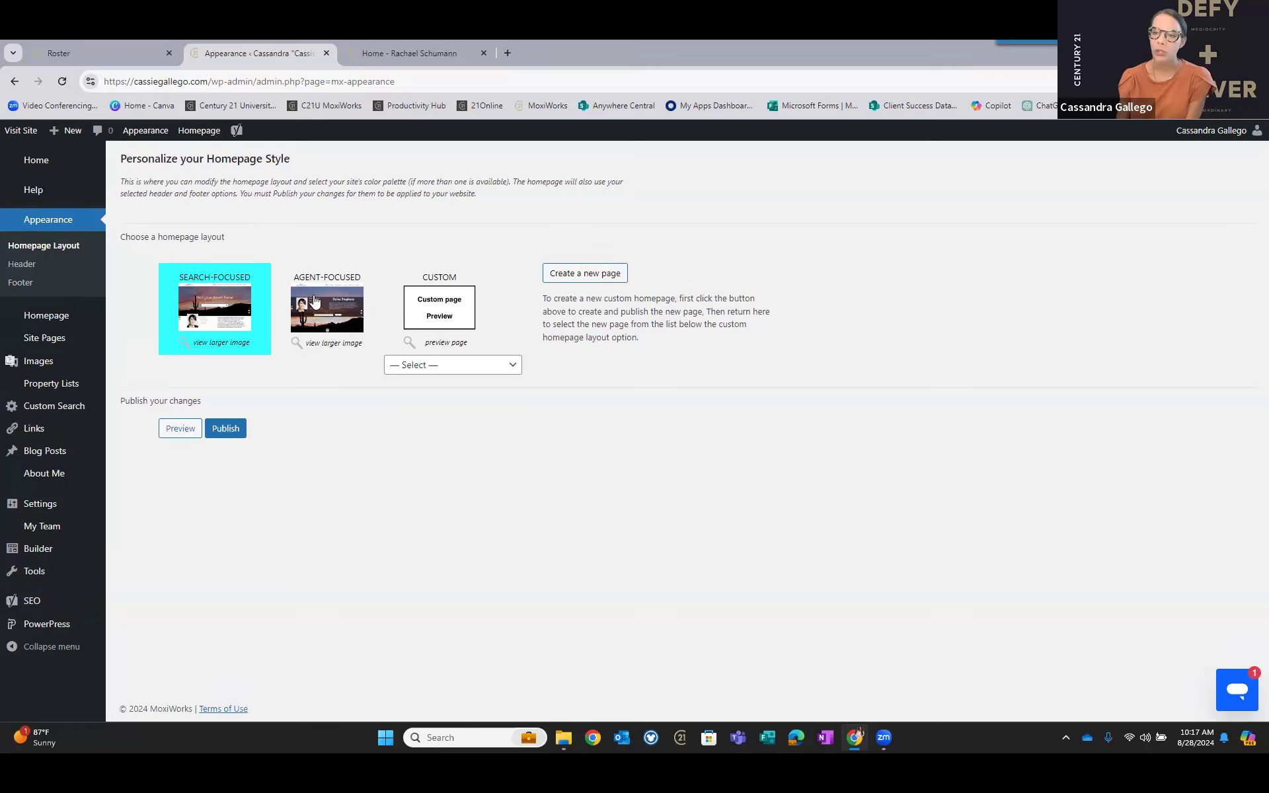
pyautogui.click(478, 373)
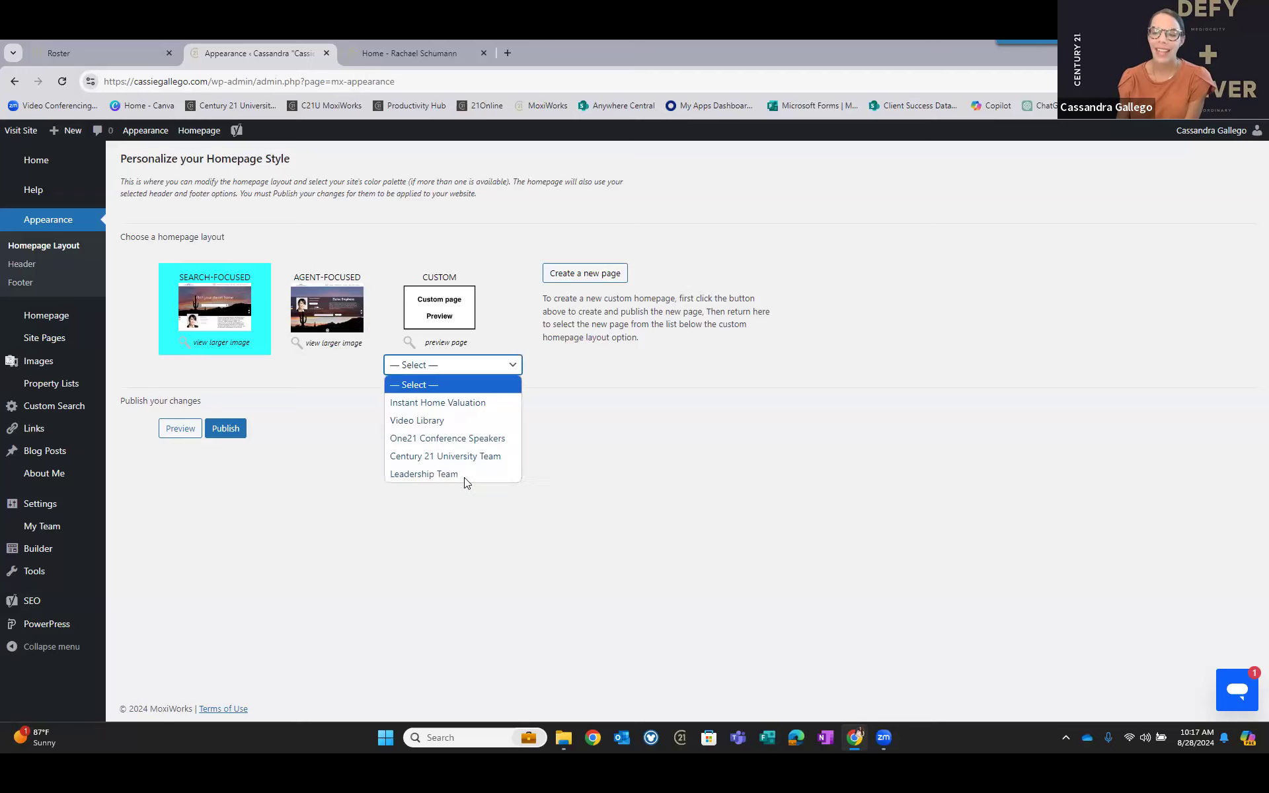
pyautogui.click(513, 320)
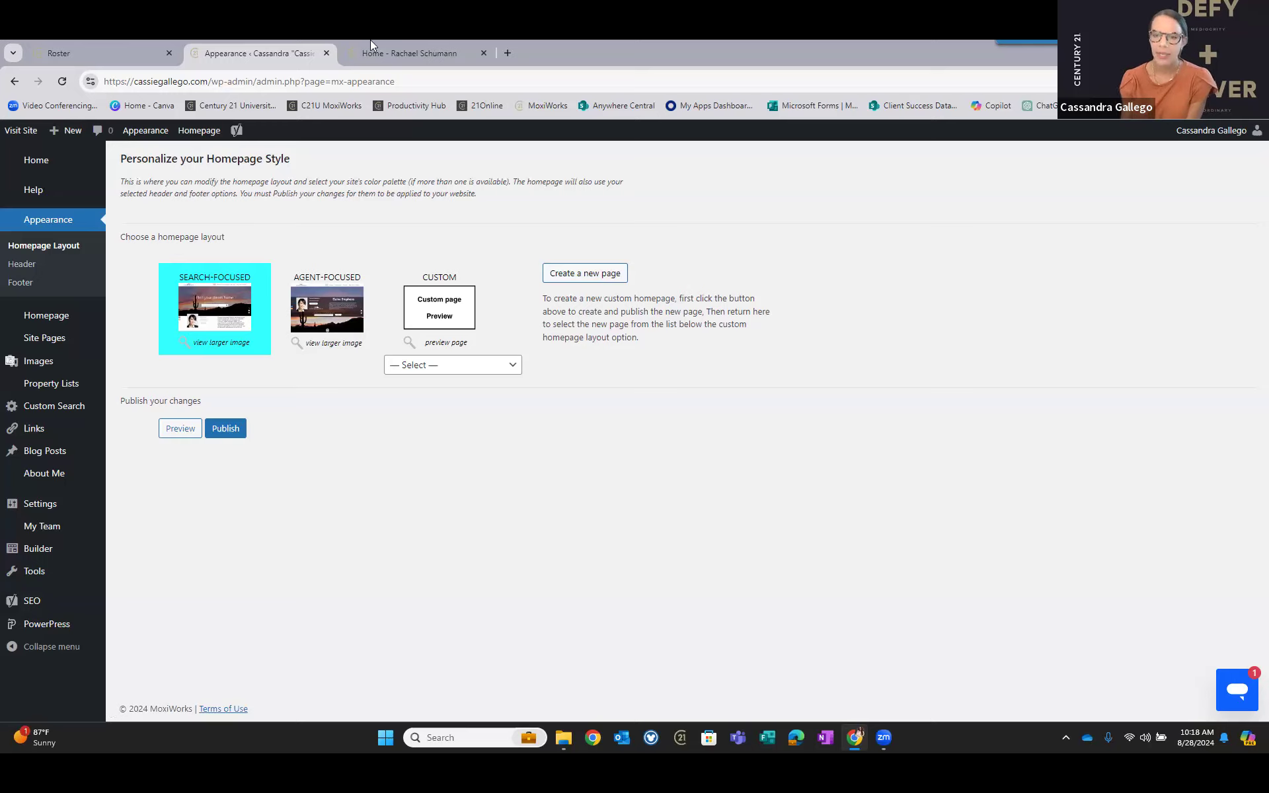
# View the enlarged Search-Focused layout image, and select the Agent-Focused homepage layout and enlarge its image.
pyautogui.moveTo(183, 299)
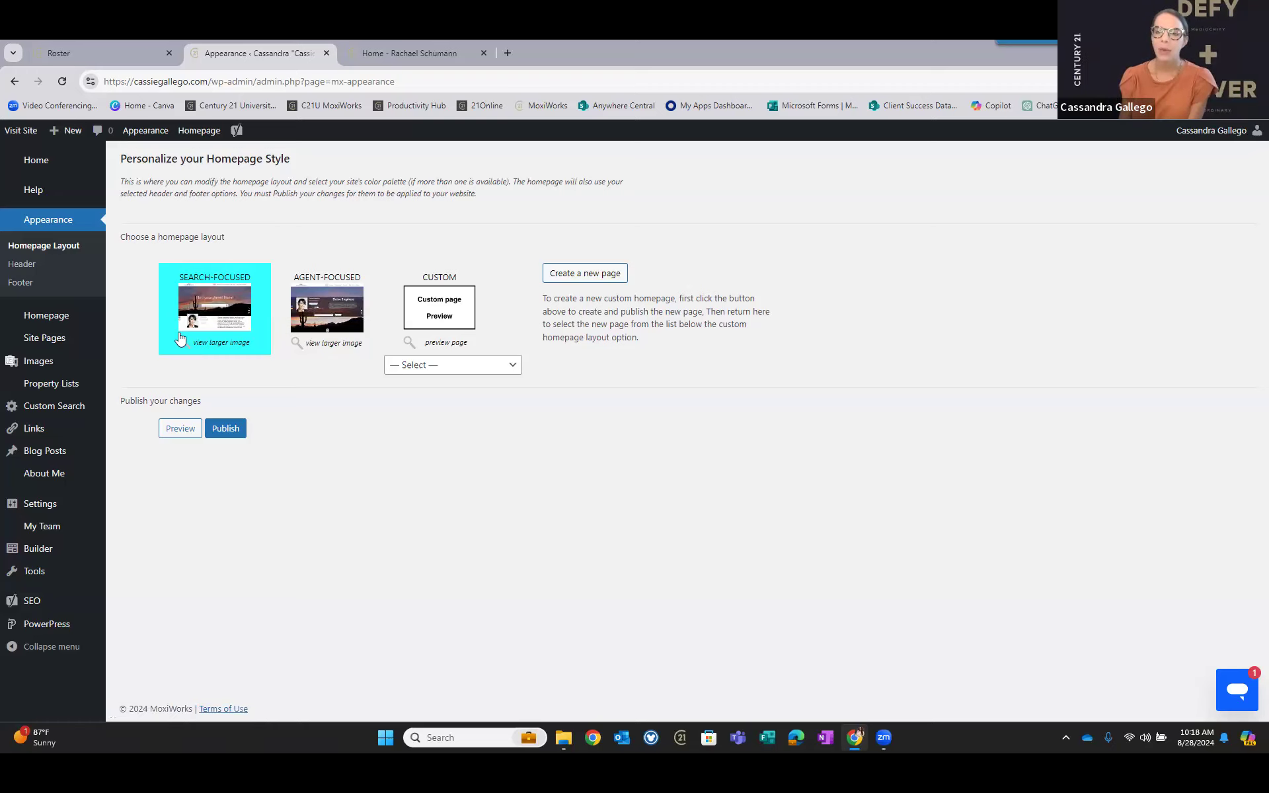
pyautogui.click(263, 351)
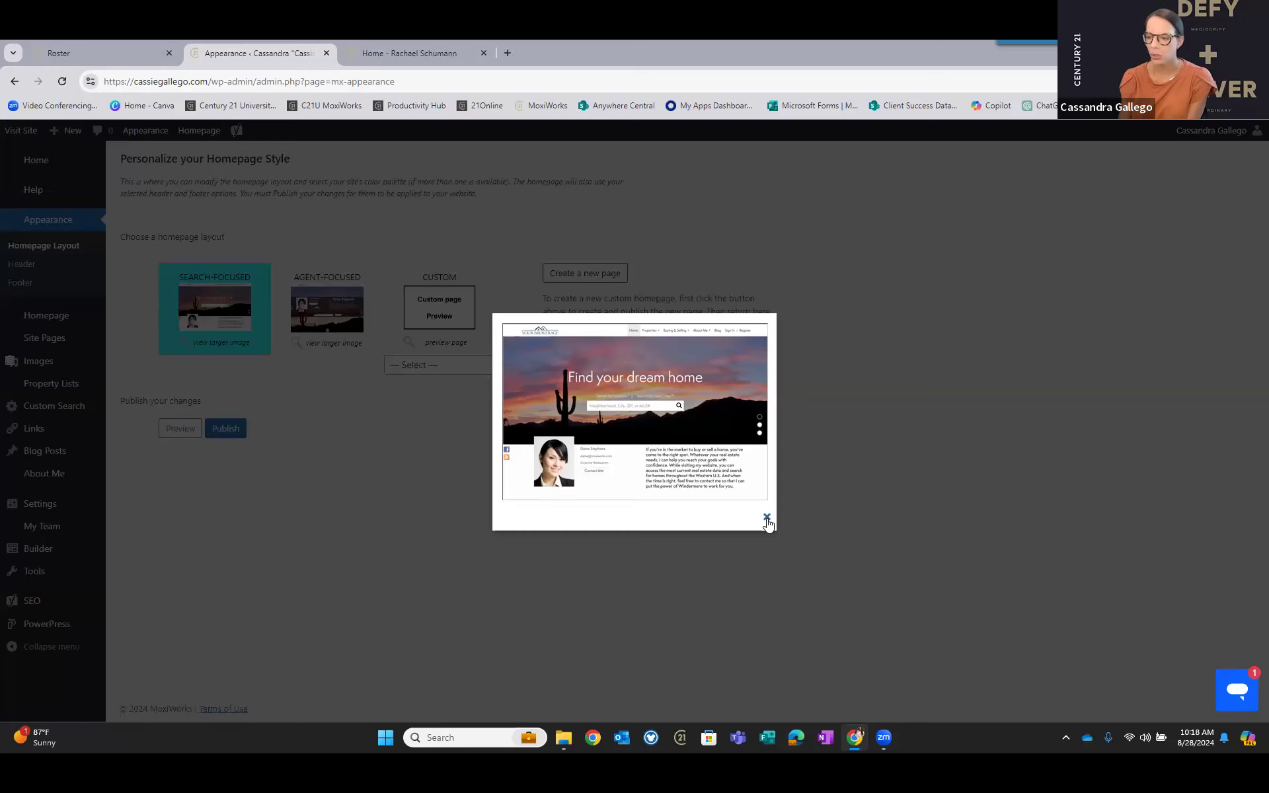
pyautogui.click(302, 306)
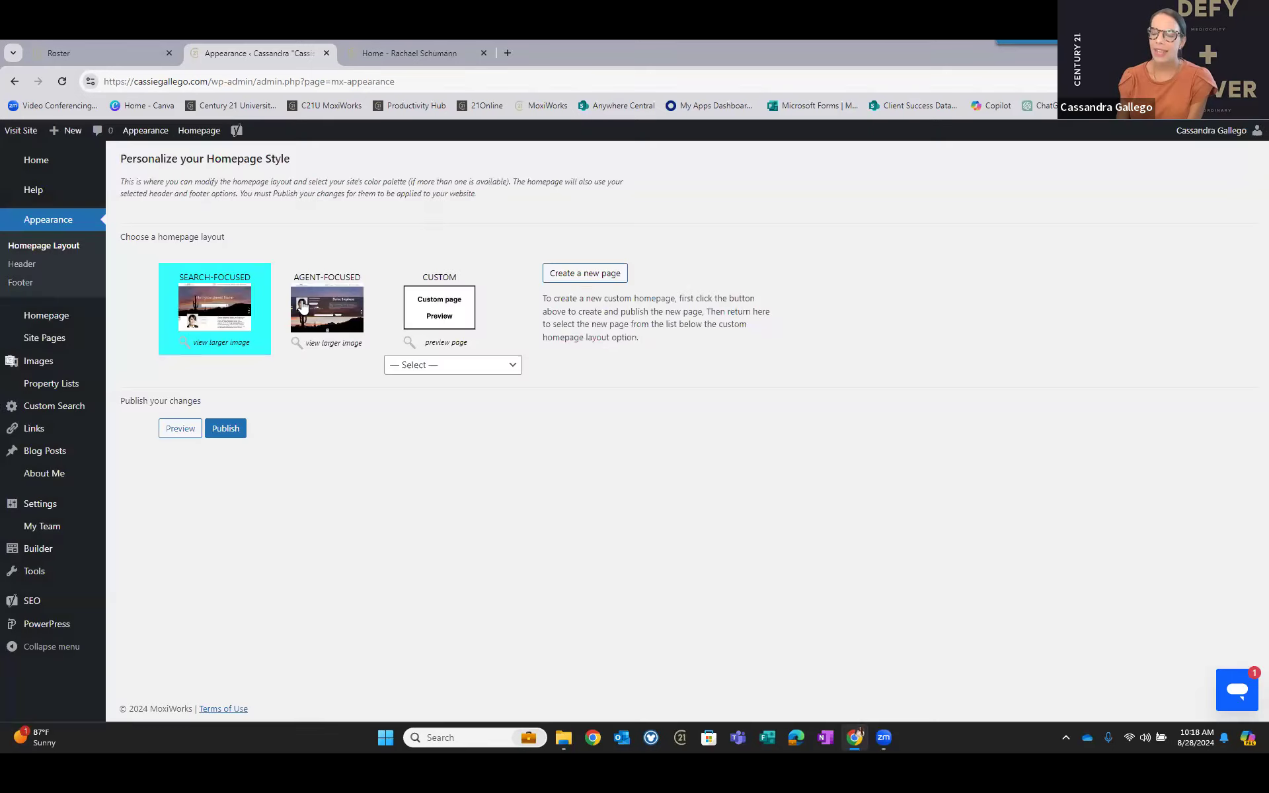
pyautogui.click(302, 305)
pyautogui.click(329, 354)
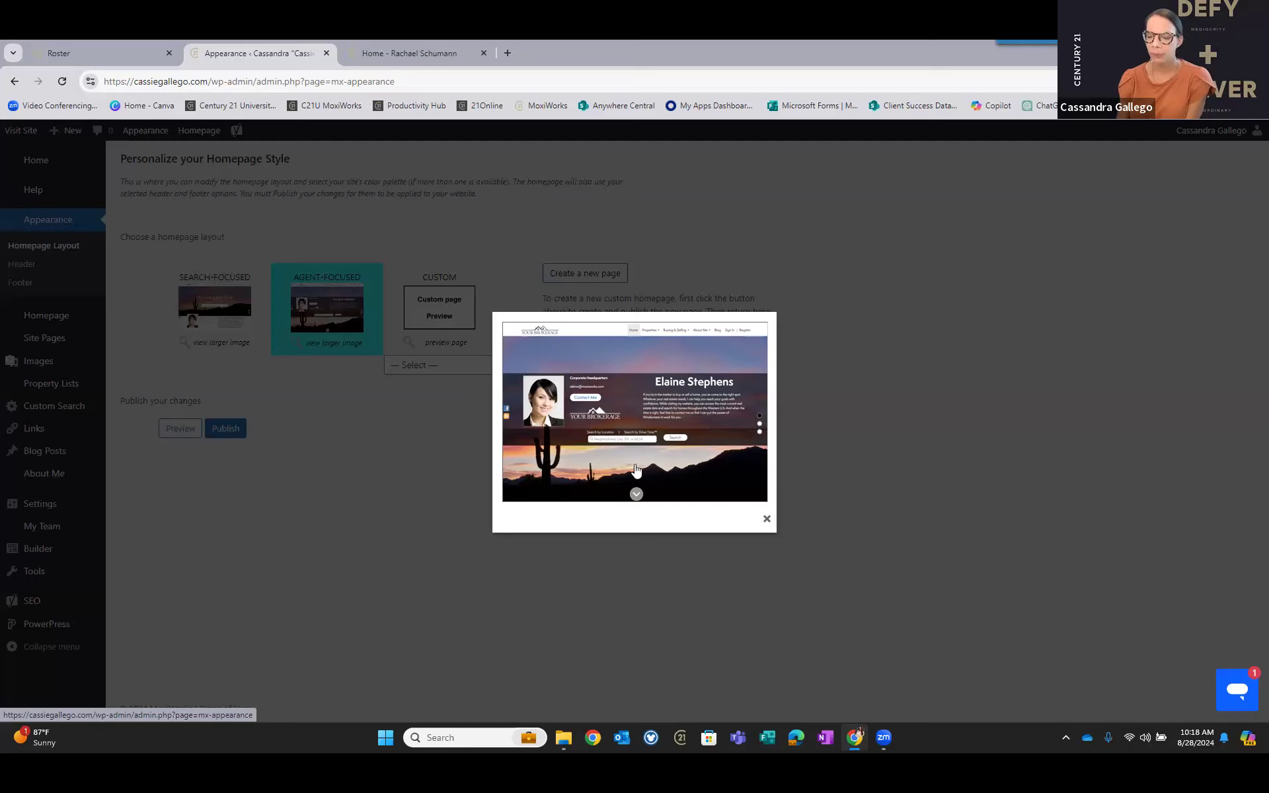
# Close the enlarged Agent-Focused image, select the Search-Focused homepage layout instead and publish it.
pyautogui.click(767, 520)
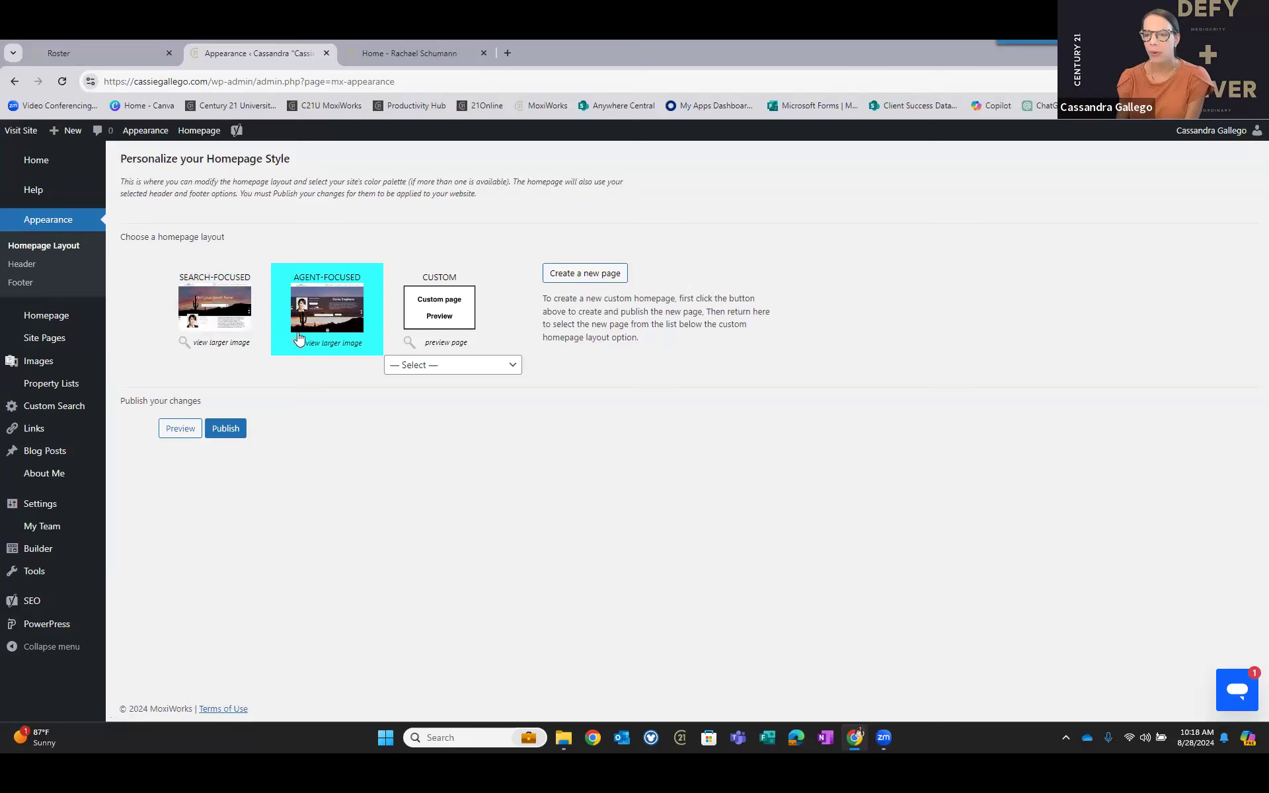
pyautogui.click(227, 317)
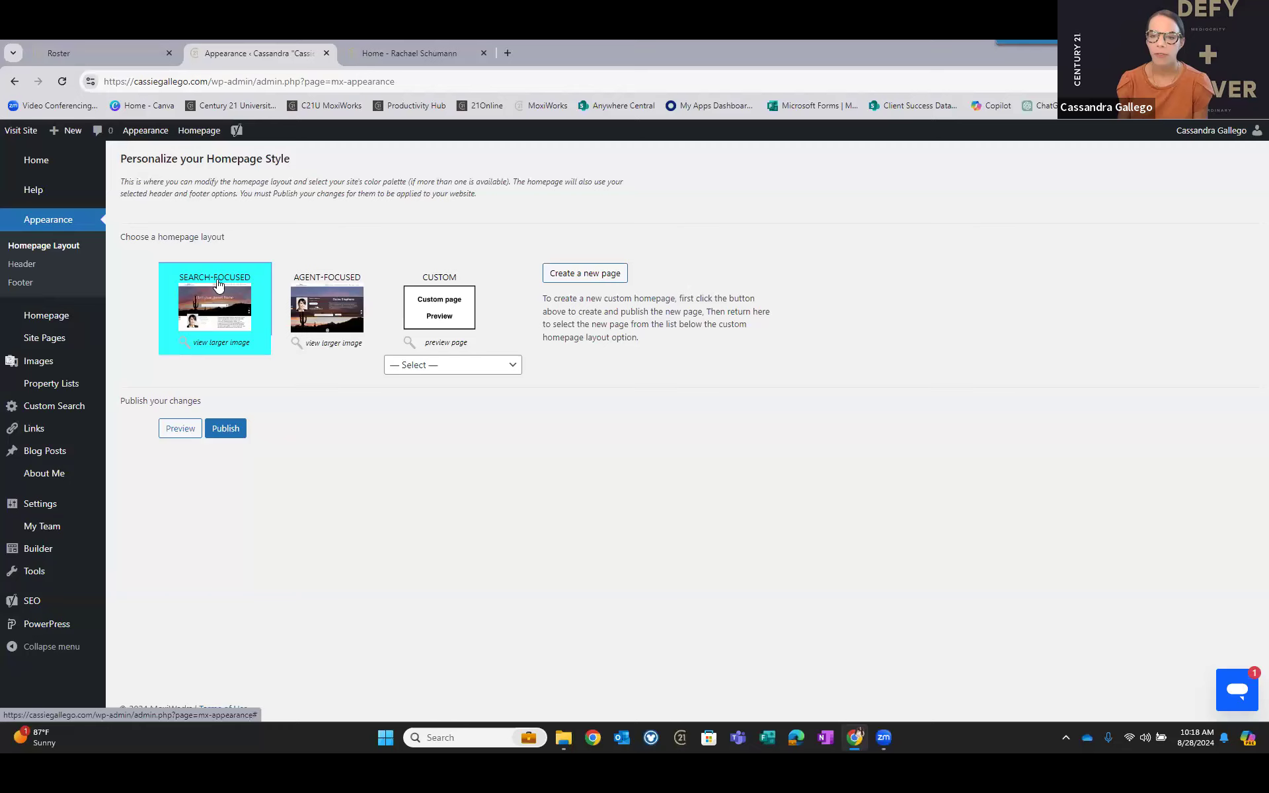
pyautogui.click(226, 429)
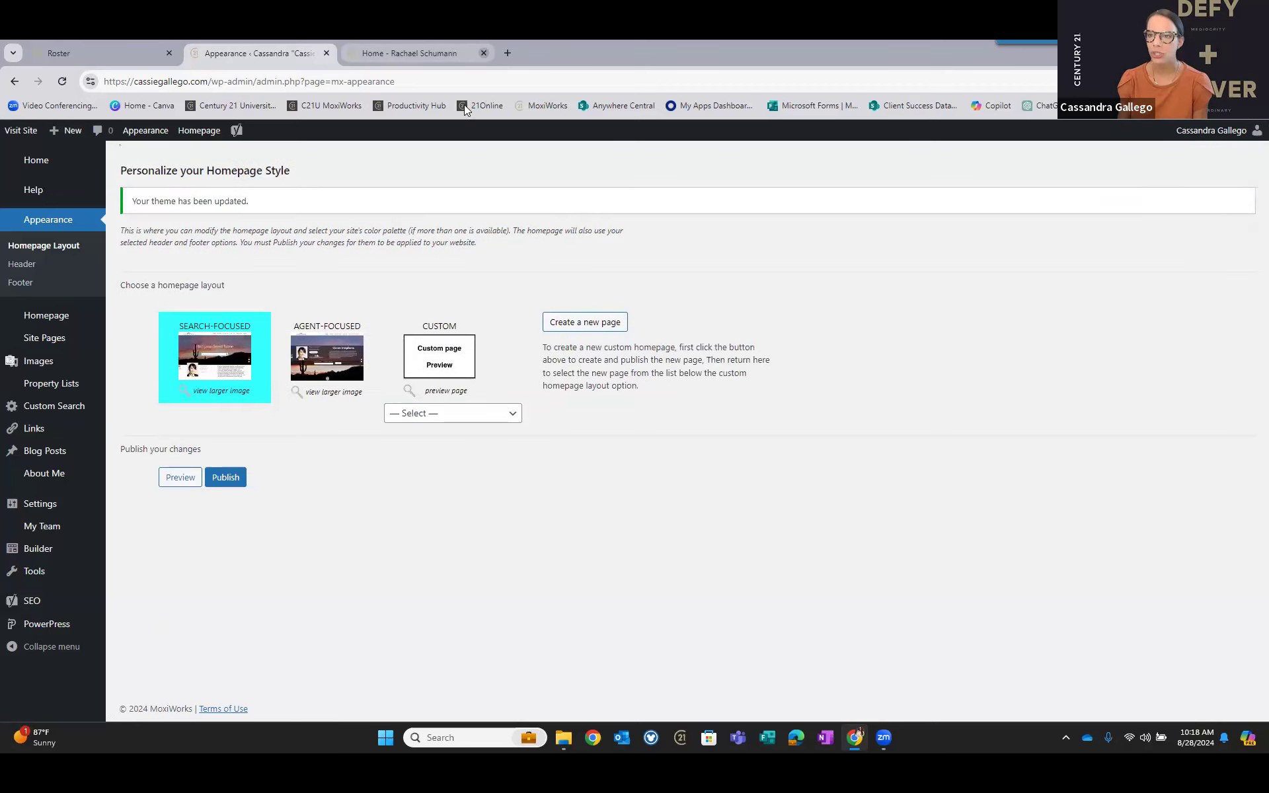
# Close the example agent's site, open the agent's own live homepage and review its headline, search bar, profile and welcome text.
pyautogui.click(484, 52)
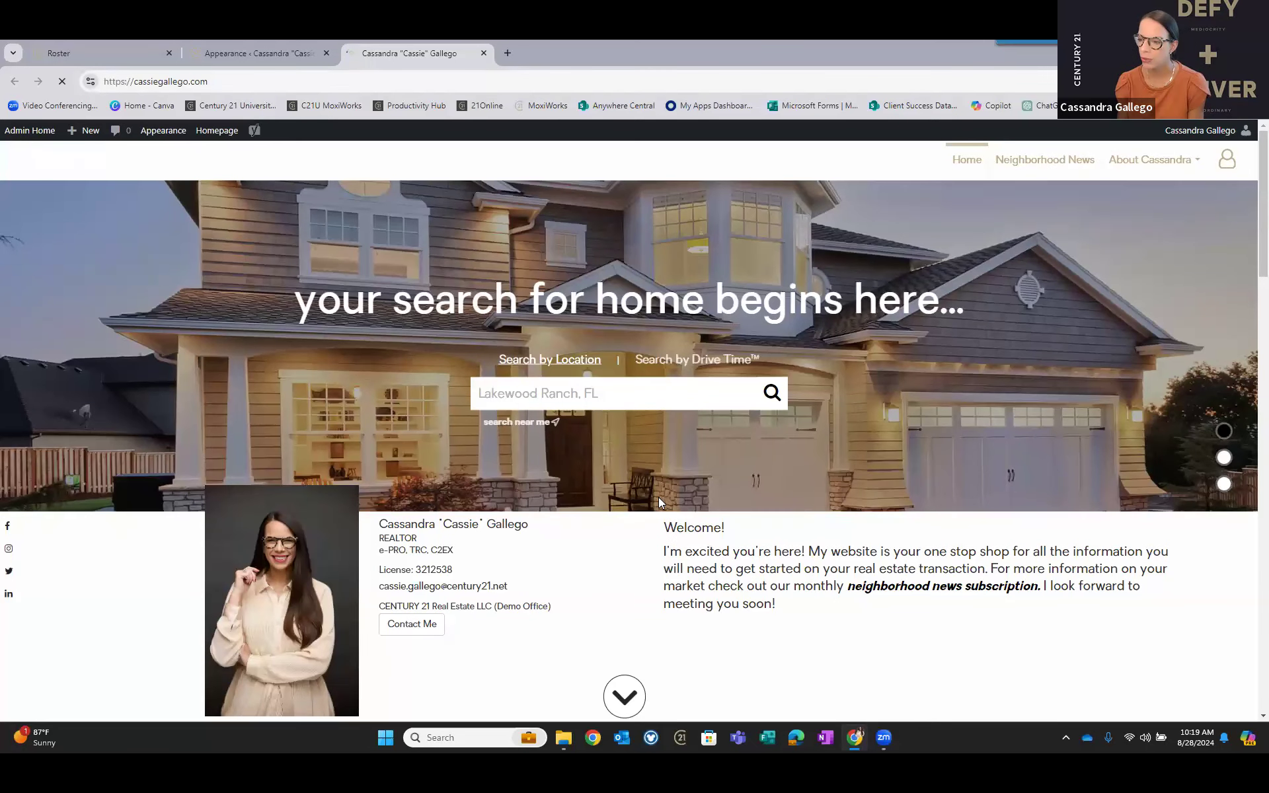
pyautogui.scroll(-8, 659, 497)
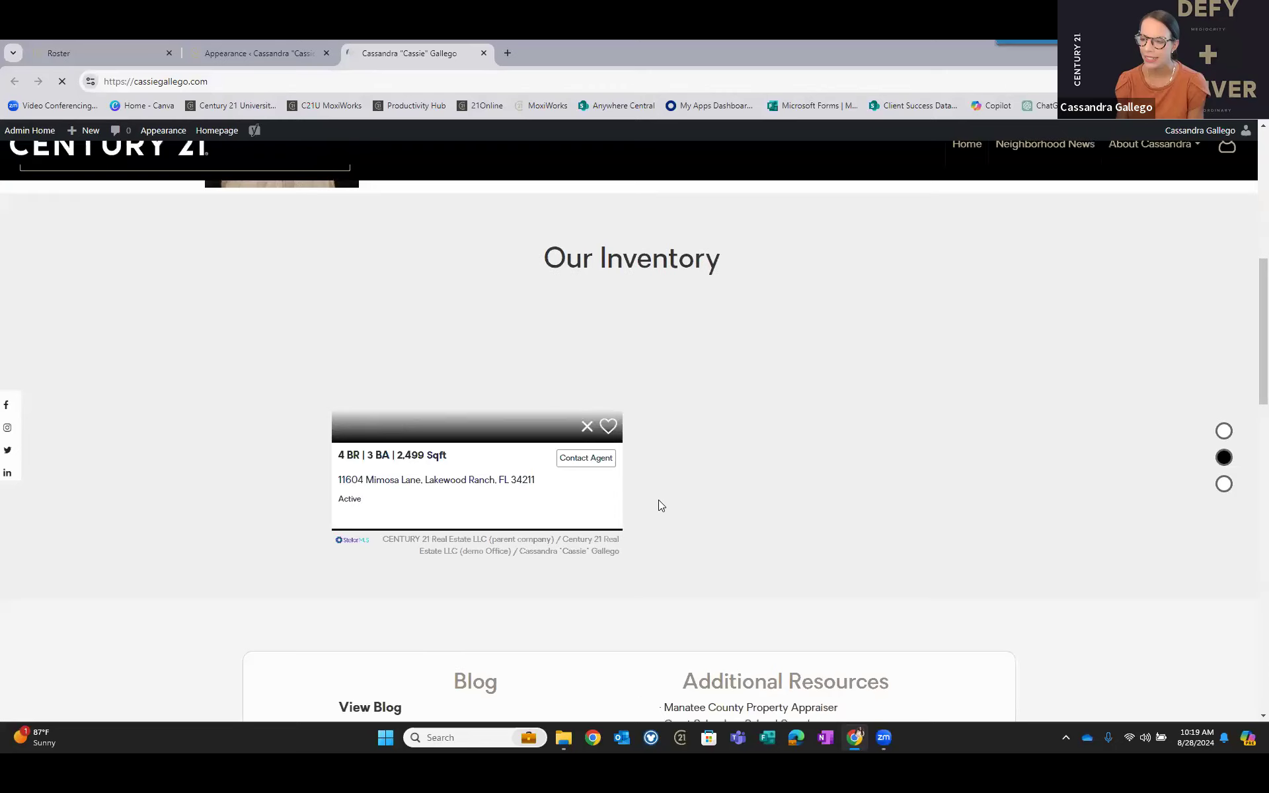
pyautogui.scroll(8, 658, 497)
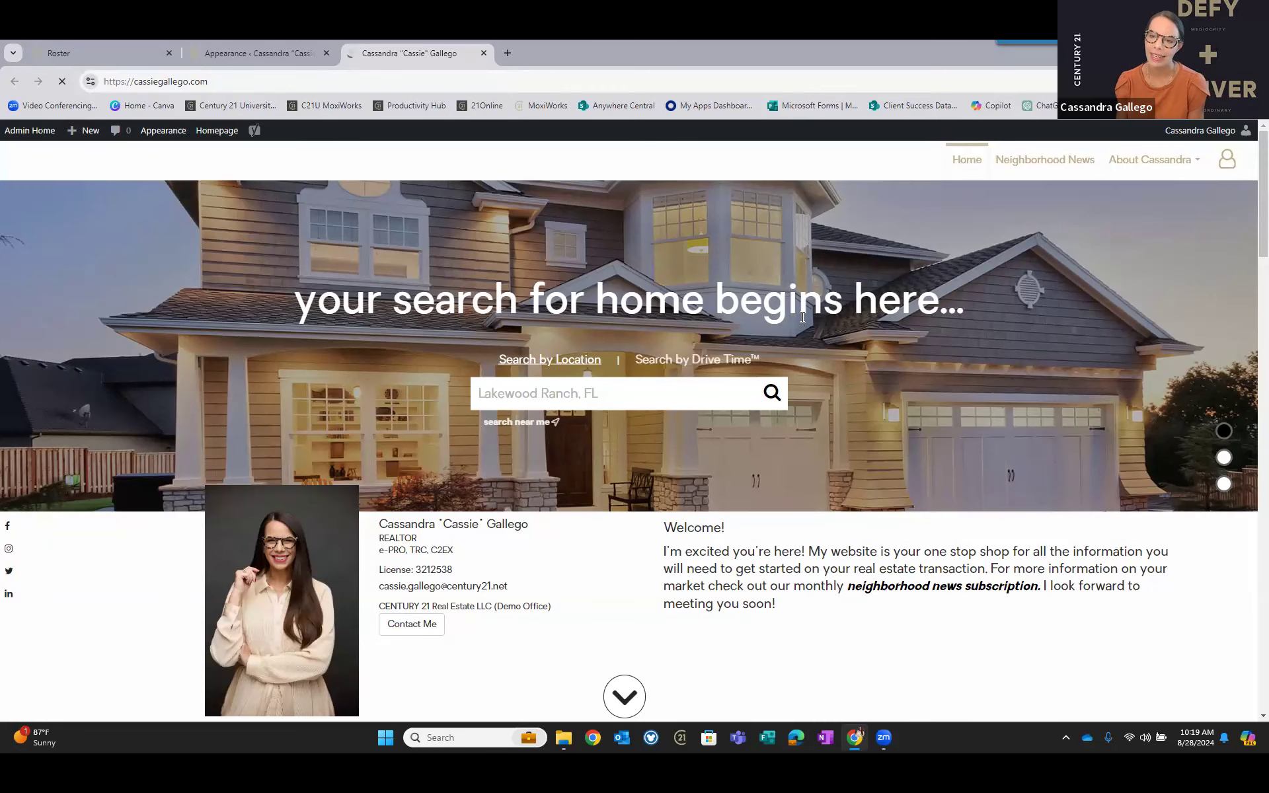
pyautogui.tripleClick(993, 329)
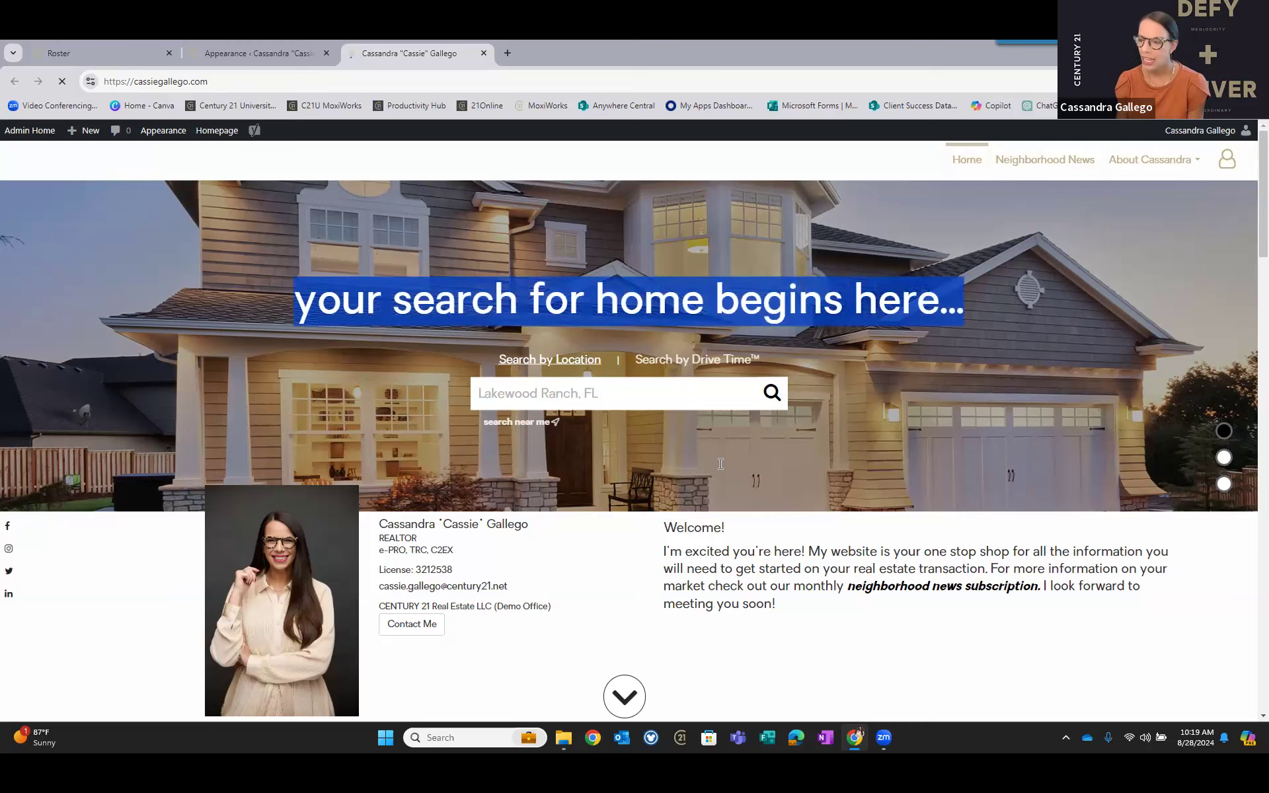
pyautogui.scroll(-2, 732, 483)
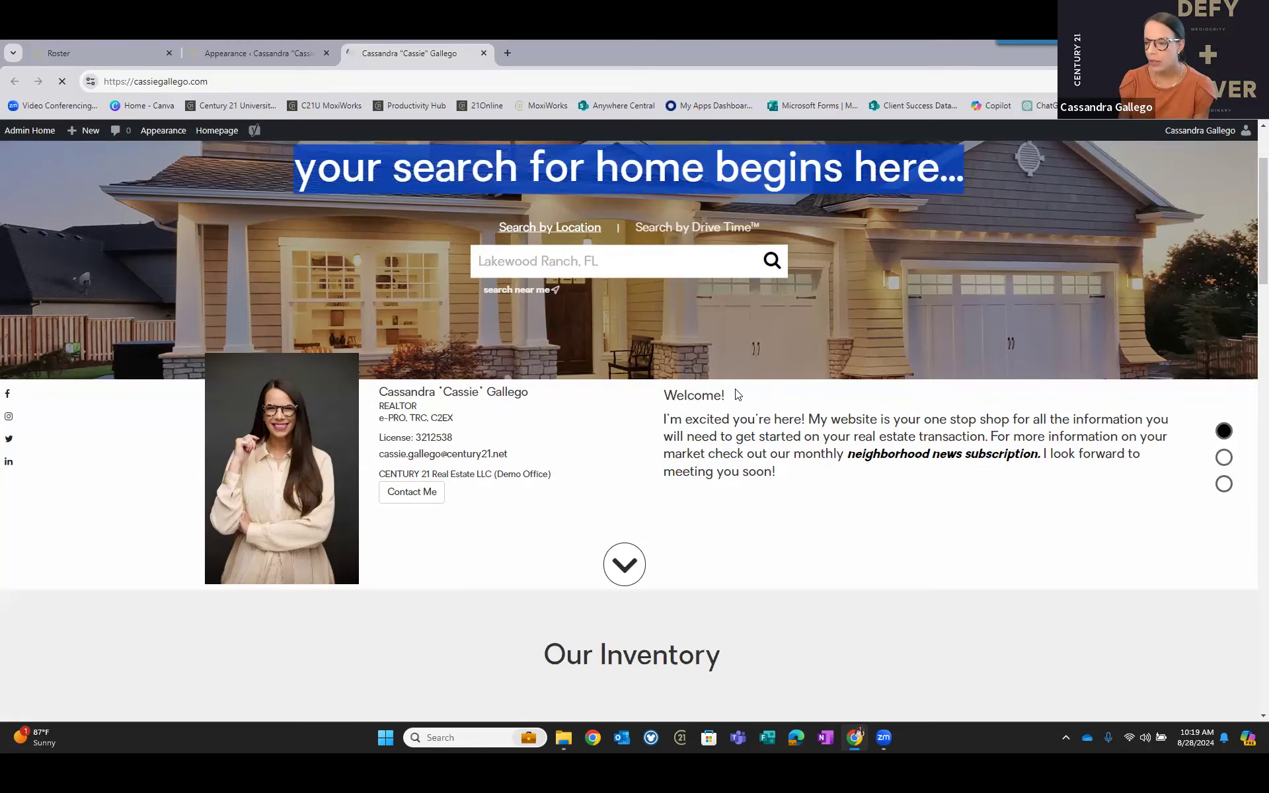
pyautogui.tripleClick(732, 534)
pyautogui.click(628, 559)
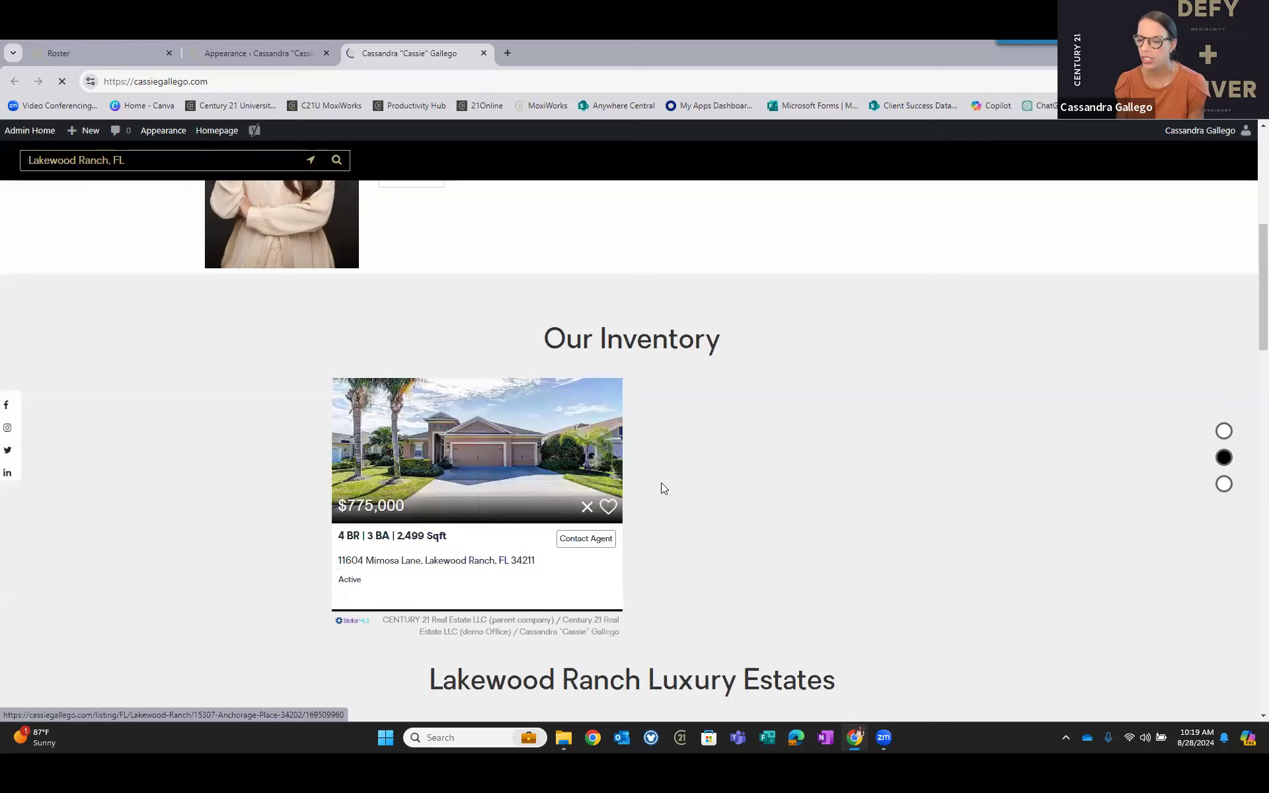
pyautogui.scroll(6, 827, 592)
pyautogui.click(828, 593)
# Review the live homepage's lower sections, from the property listings through the blog, resources and video to the footer.
pyautogui.scroll(-7, 835, 599)
pyautogui.scroll(-10, 836, 600)
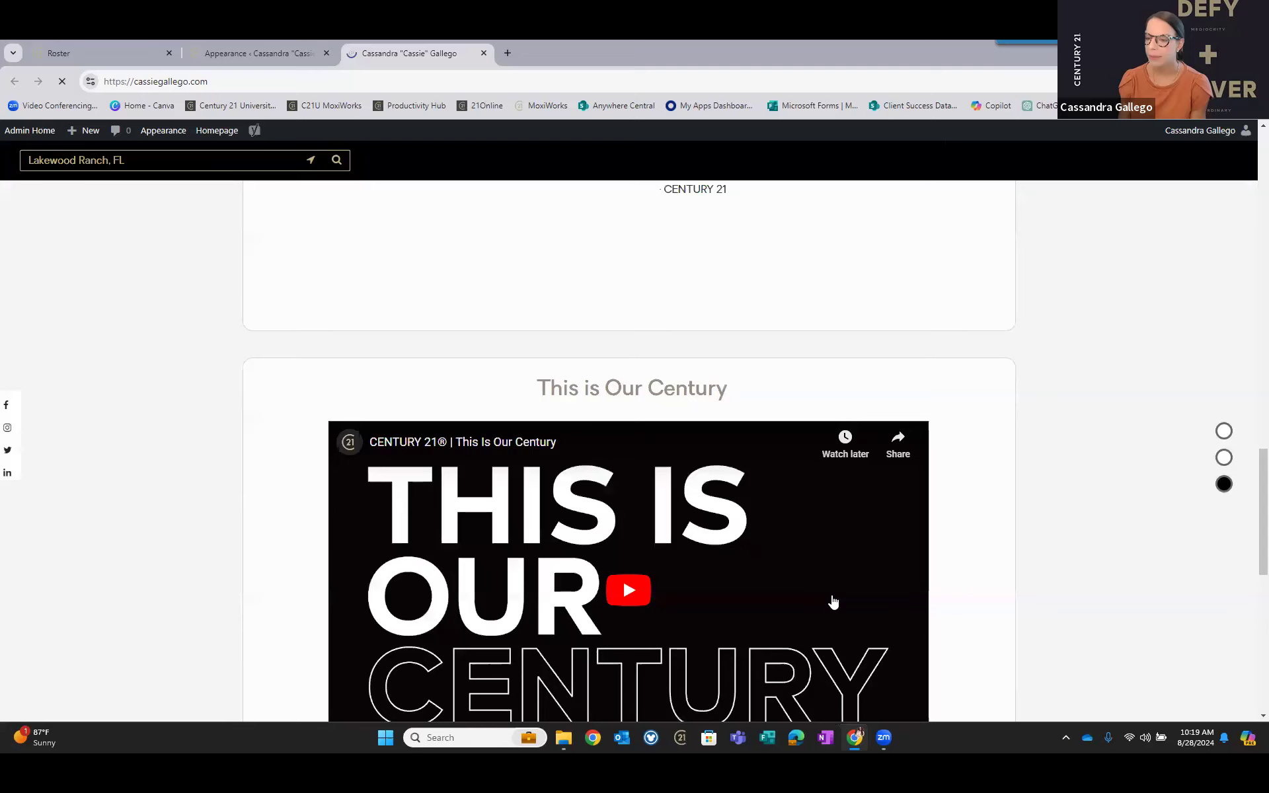
pyautogui.scroll(-8, 829, 588)
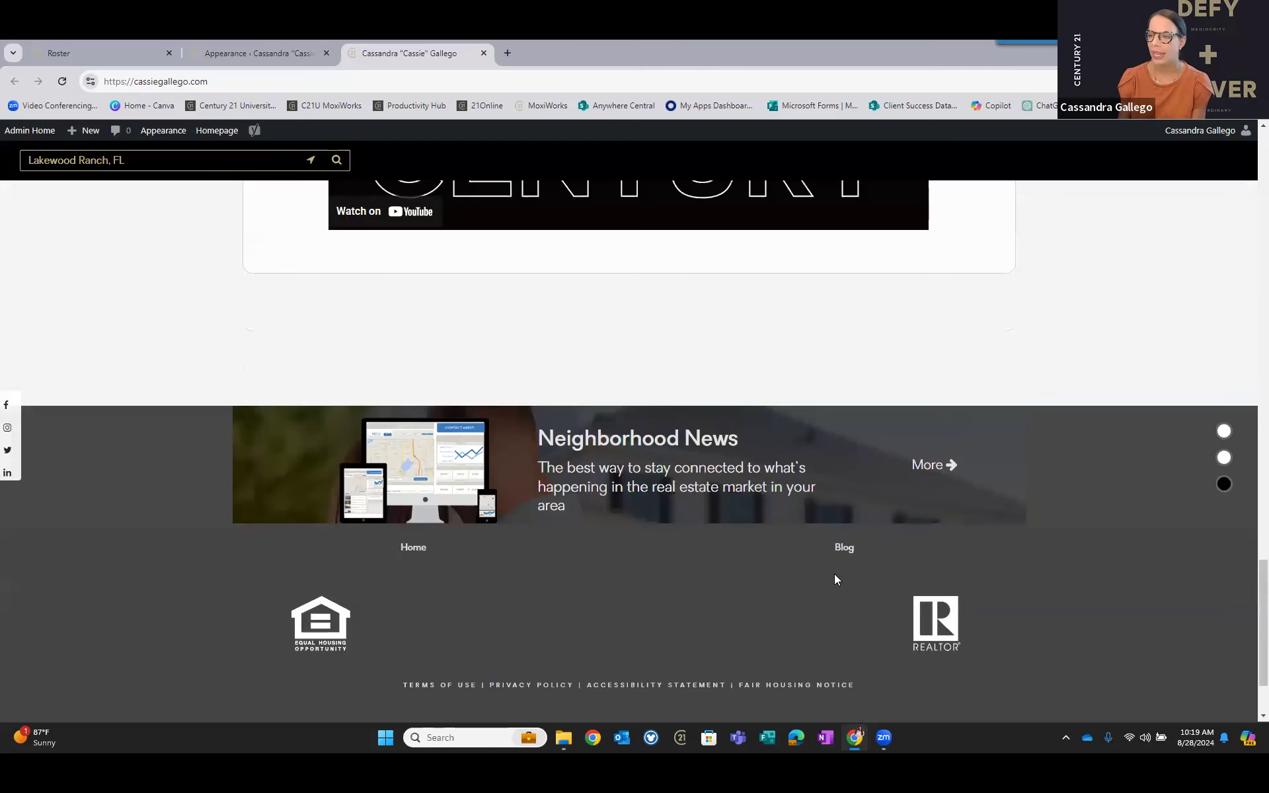
pyautogui.scroll(15, 834, 574)
pyautogui.scroll(10, 853, 546)
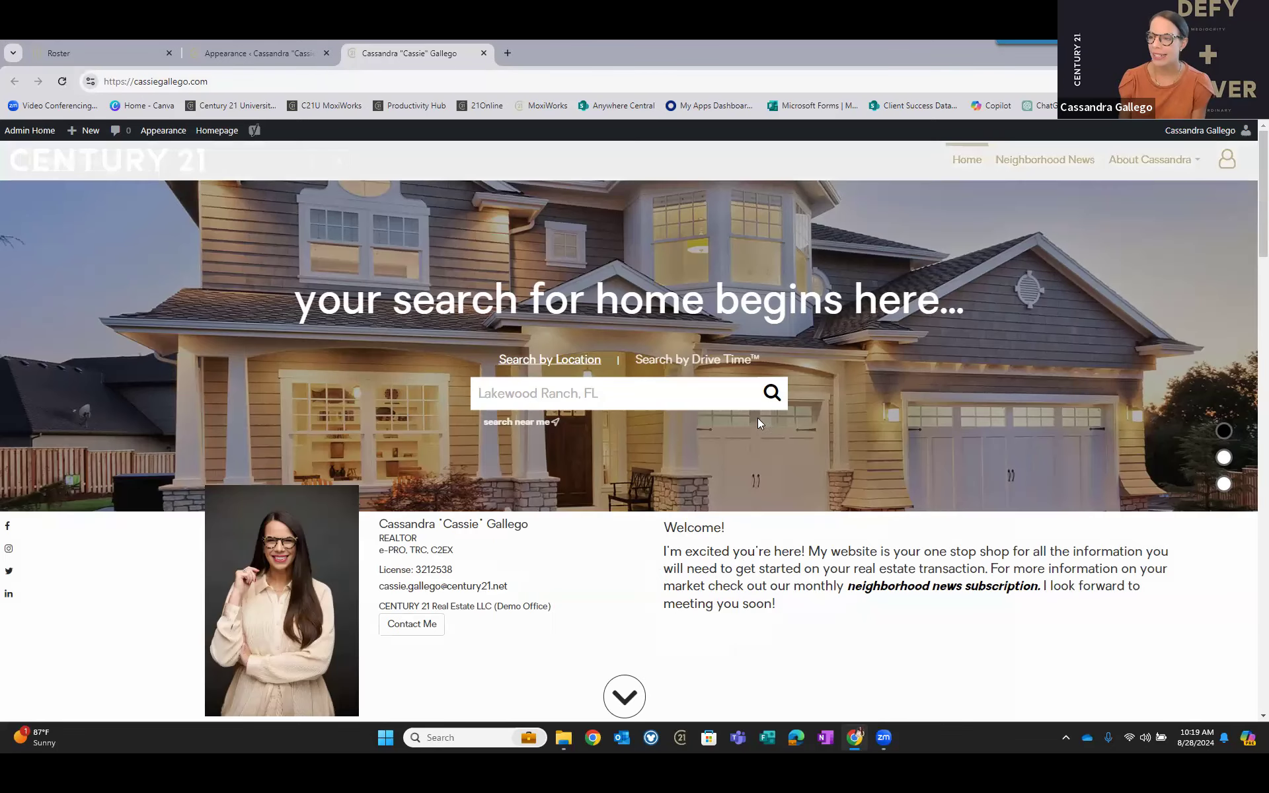
# Return to the Admin Tool's welcome page and open Personalize Your Homepage.
pyautogui.click(250, 56)
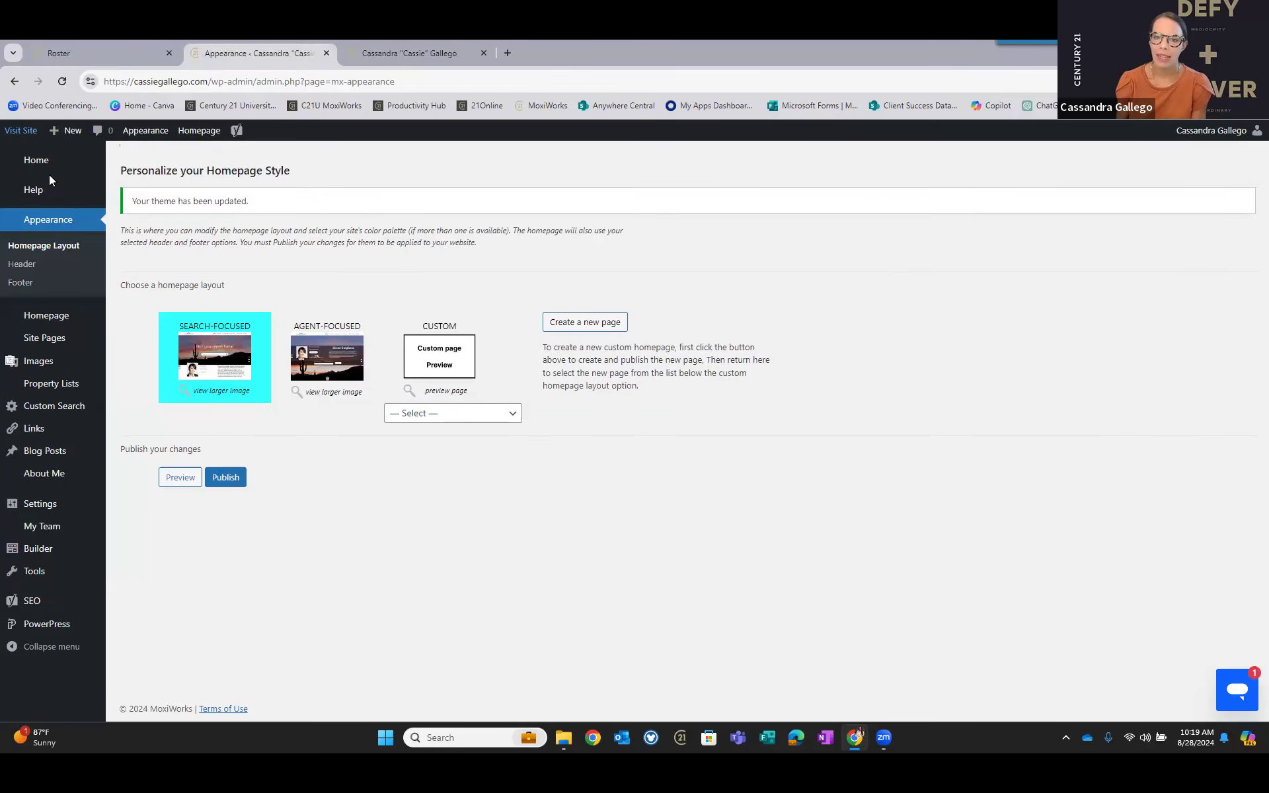
pyautogui.click(35, 162)
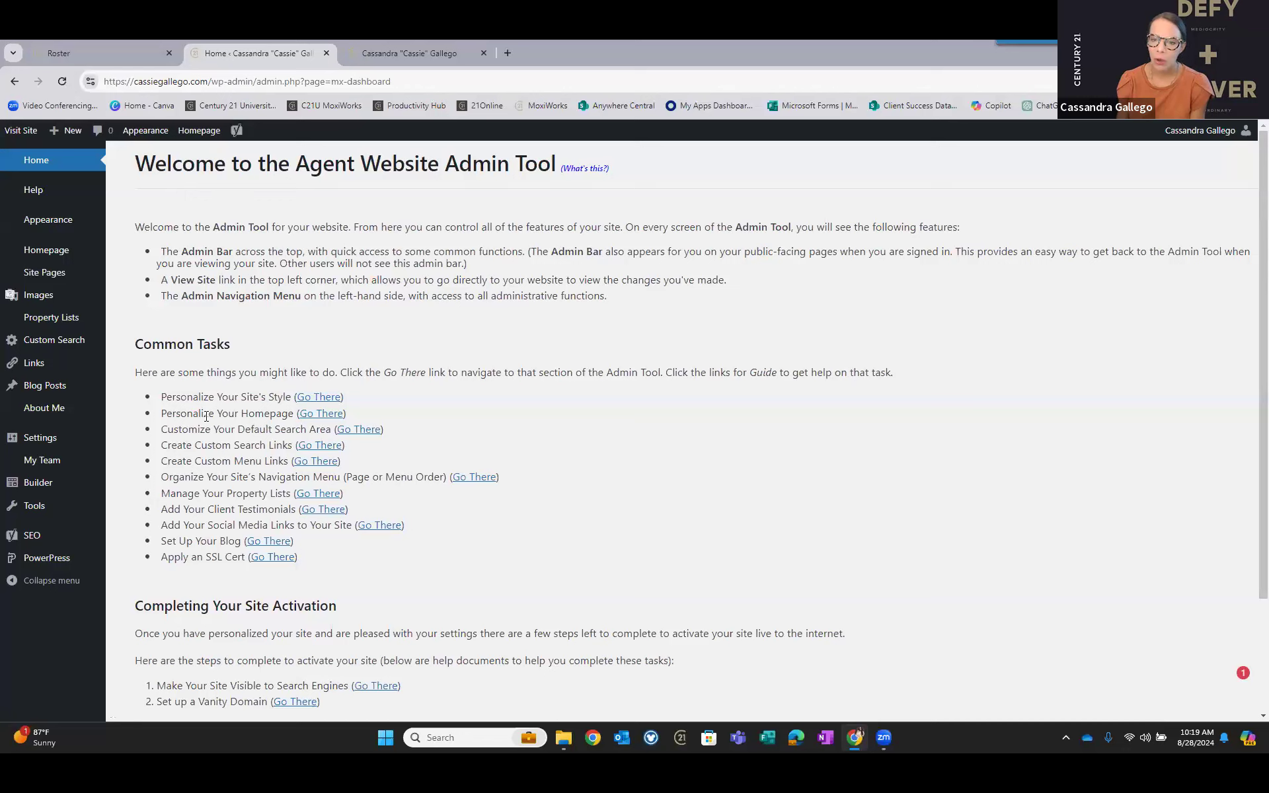
pyautogui.moveTo(173, 414); pyautogui.dragTo(317, 421)
pyautogui.click(317, 420)
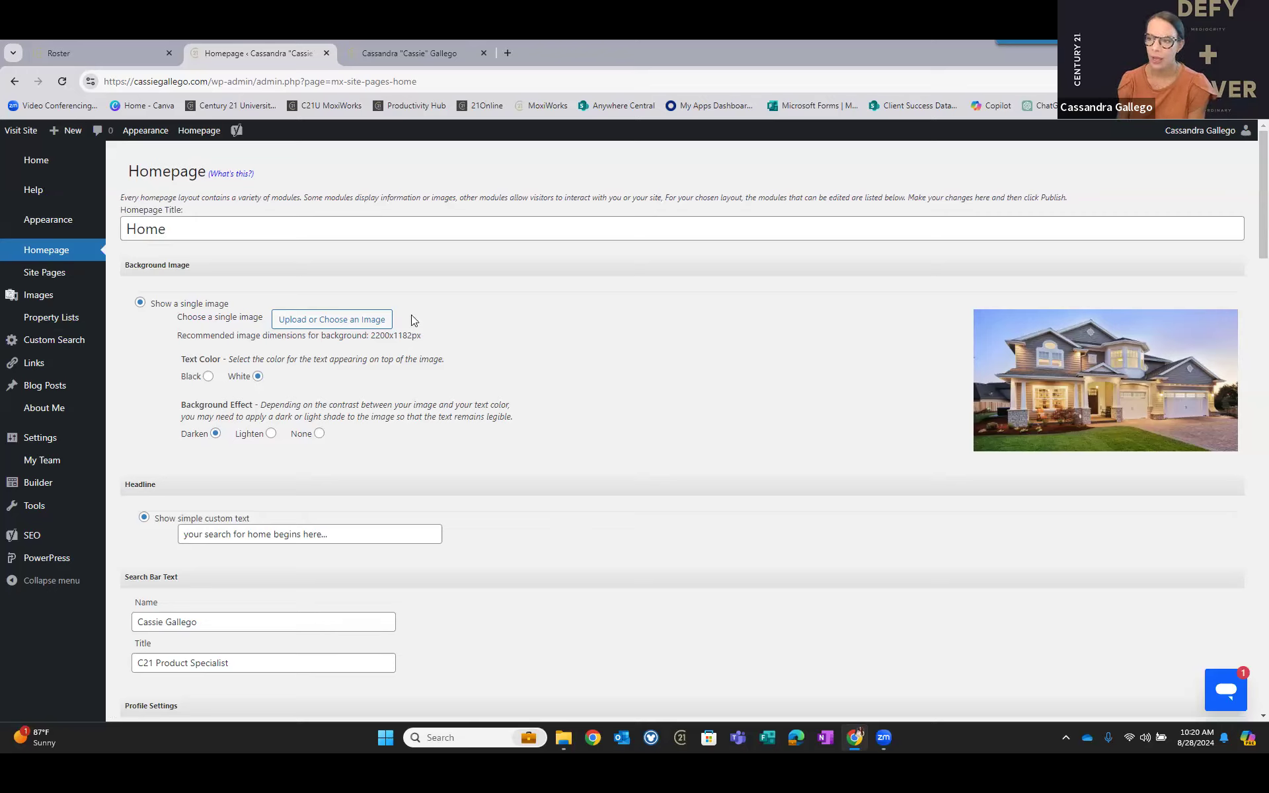
# Check the background image and headline on the live homepage and return to the Homepage settings.
pyautogui.hotkey('ctrl', 'Tab')
pyautogui.moveTo(413, 302); pyautogui.dragTo(318, 303)
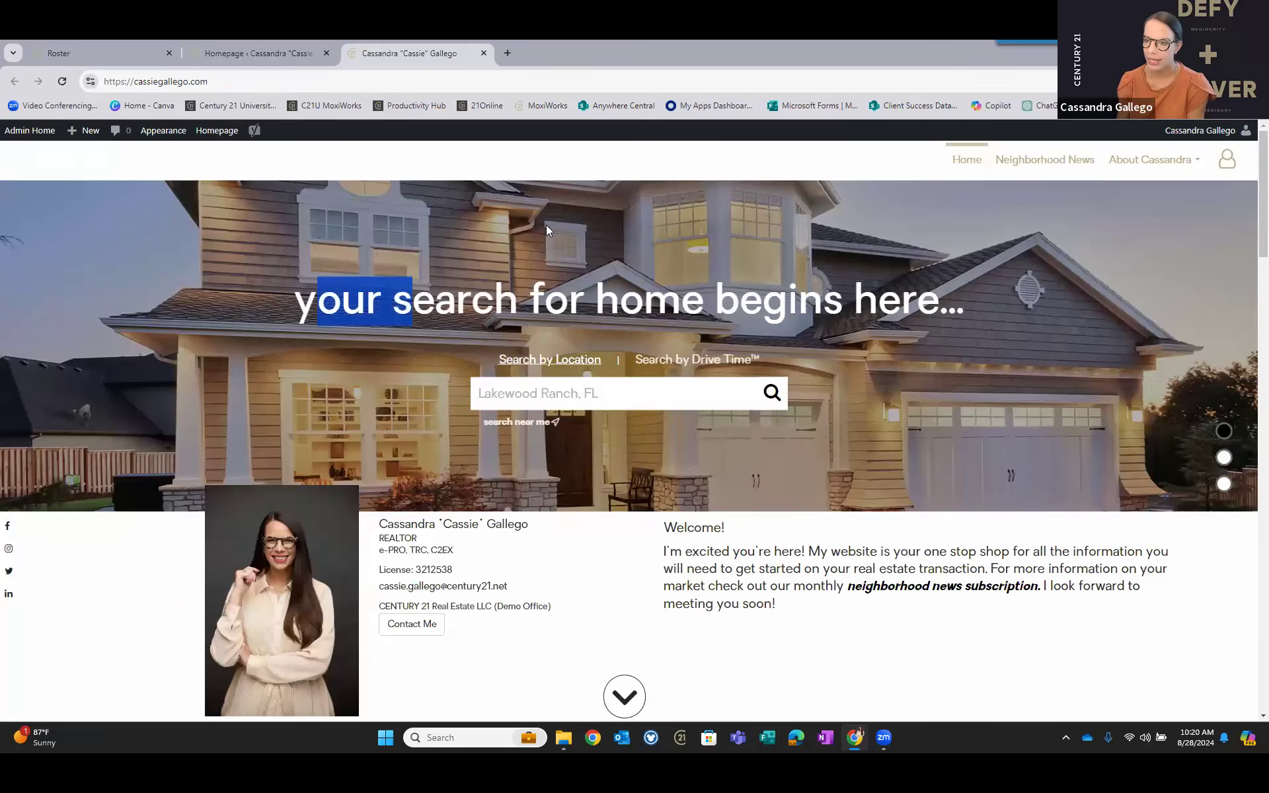
pyautogui.click(267, 59)
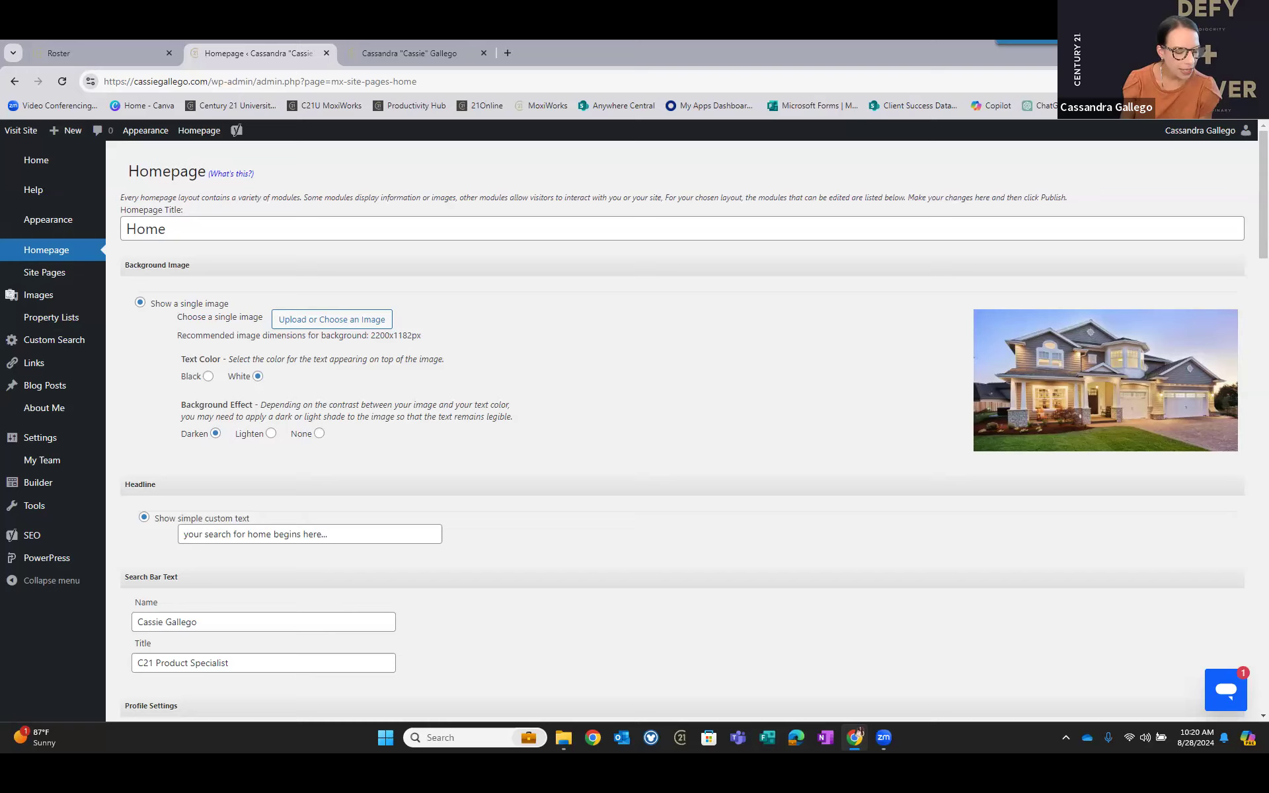
# Open the image chooser for the homepage background and confirm copyright permission for uploading from the computer.
pyautogui.click(858, 732)
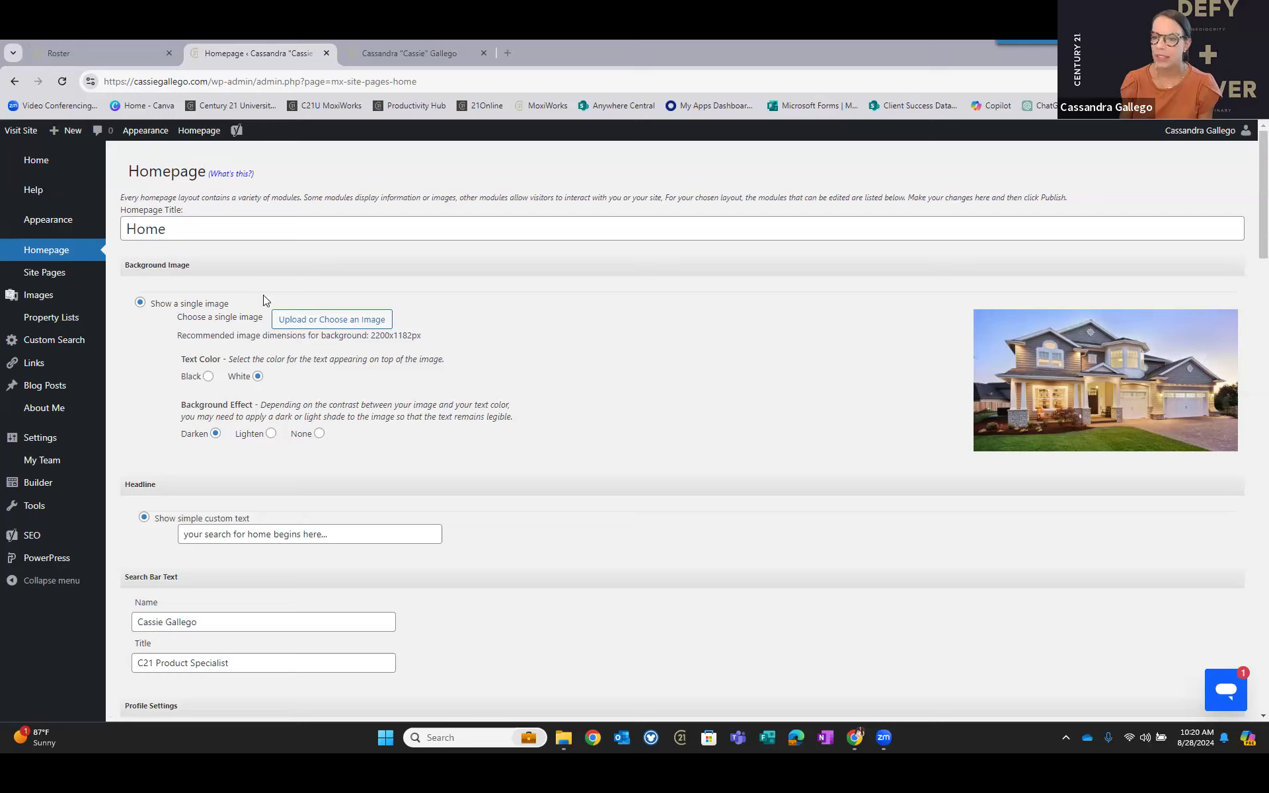
pyautogui.click(333, 324)
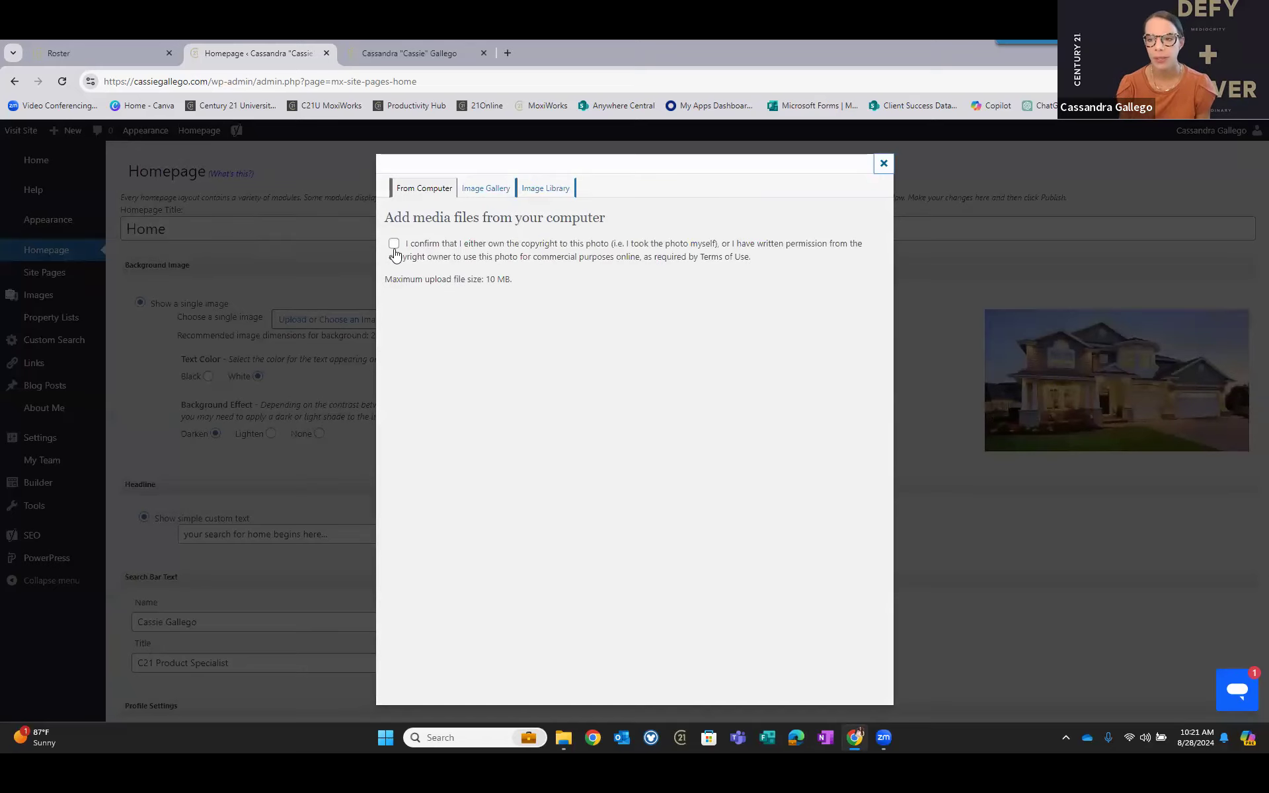
pyautogui.click(394, 244)
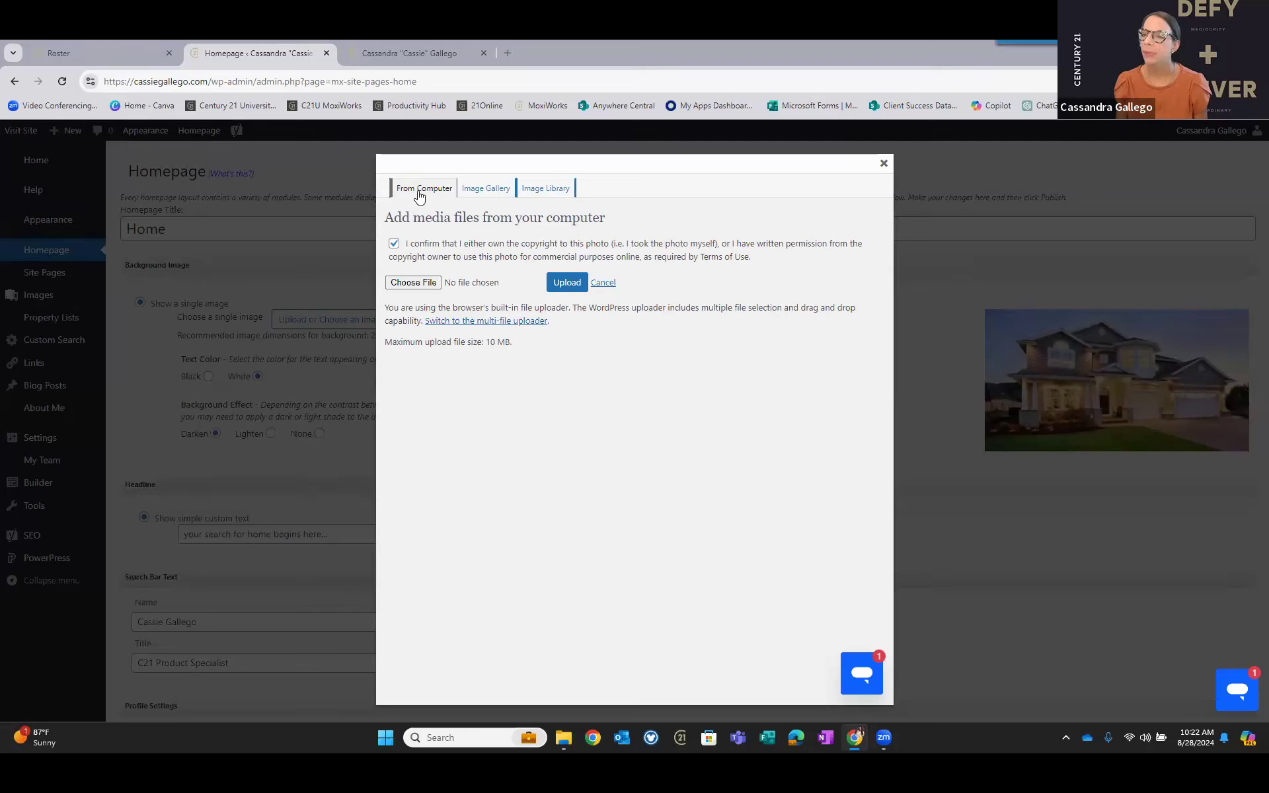
# Set the homepage background to the Image Gallery photo of a covered patio with wicker sofas at night.
pyautogui.click(489, 190)
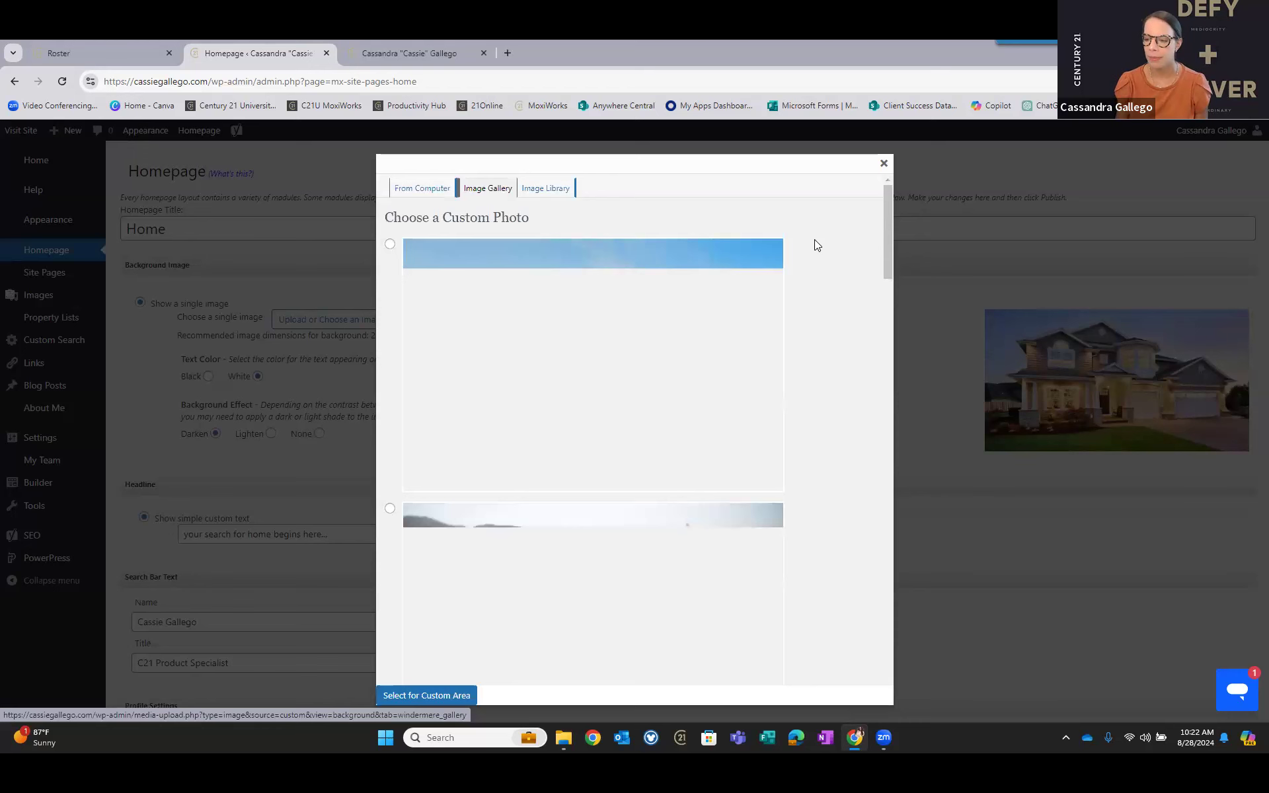
pyautogui.scroll(-1, 815, 245)
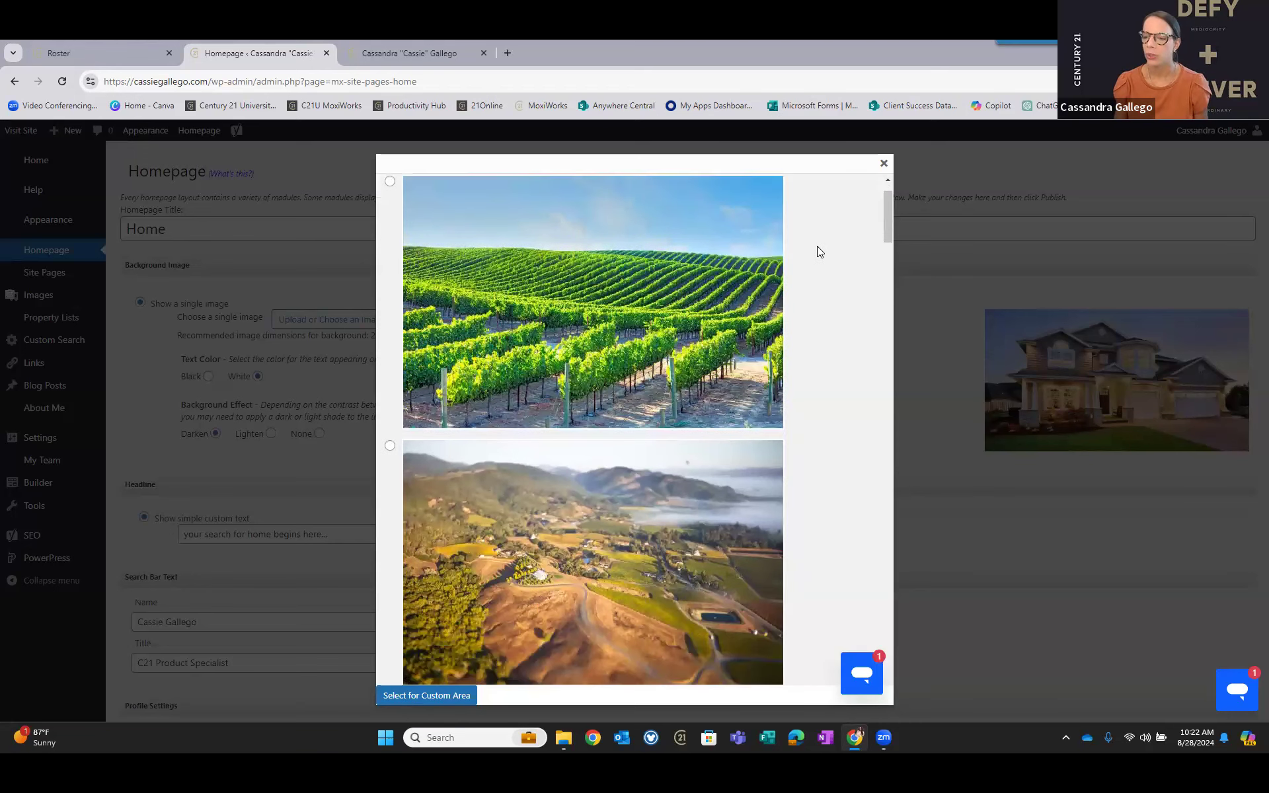
pyautogui.scroll(-10, 819, 249)
pyautogui.scroll(-2, 818, 257)
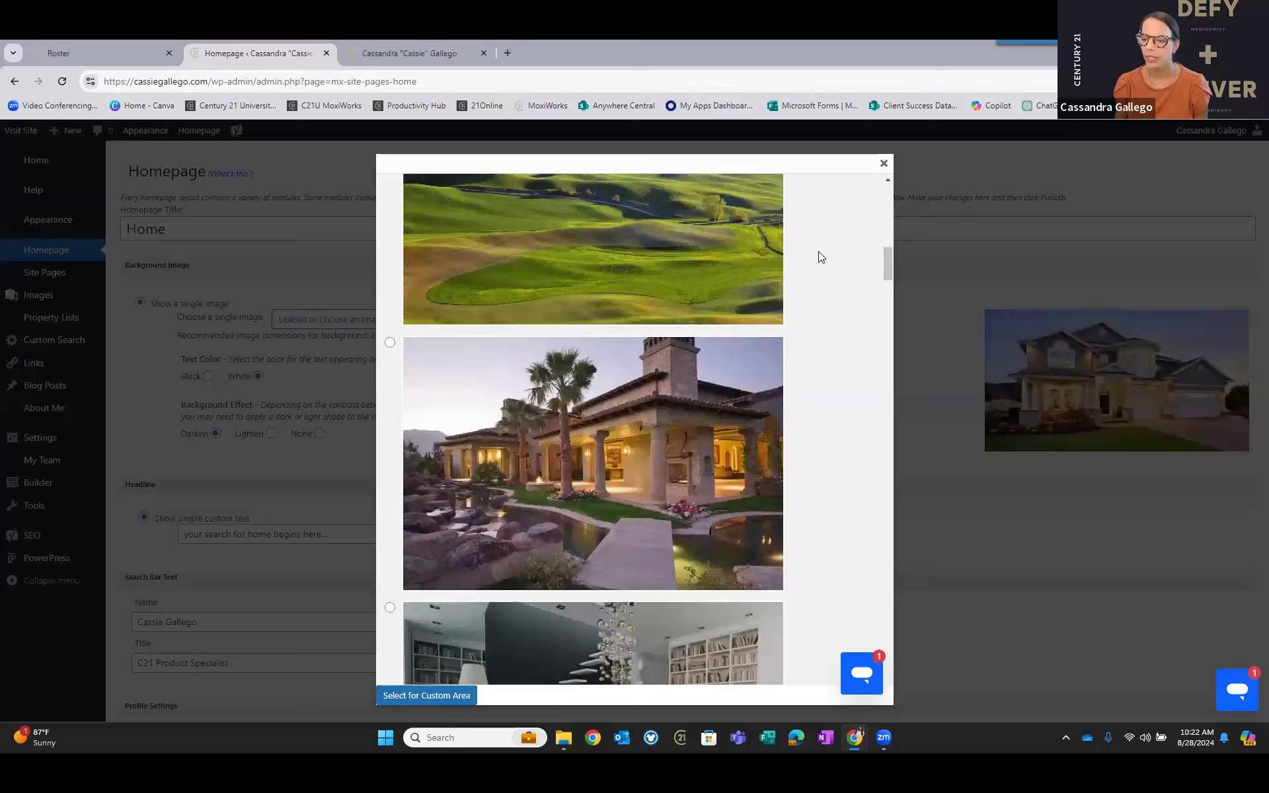
pyautogui.scroll(-5, 818, 258)
pyautogui.scroll(-5, 818, 258)
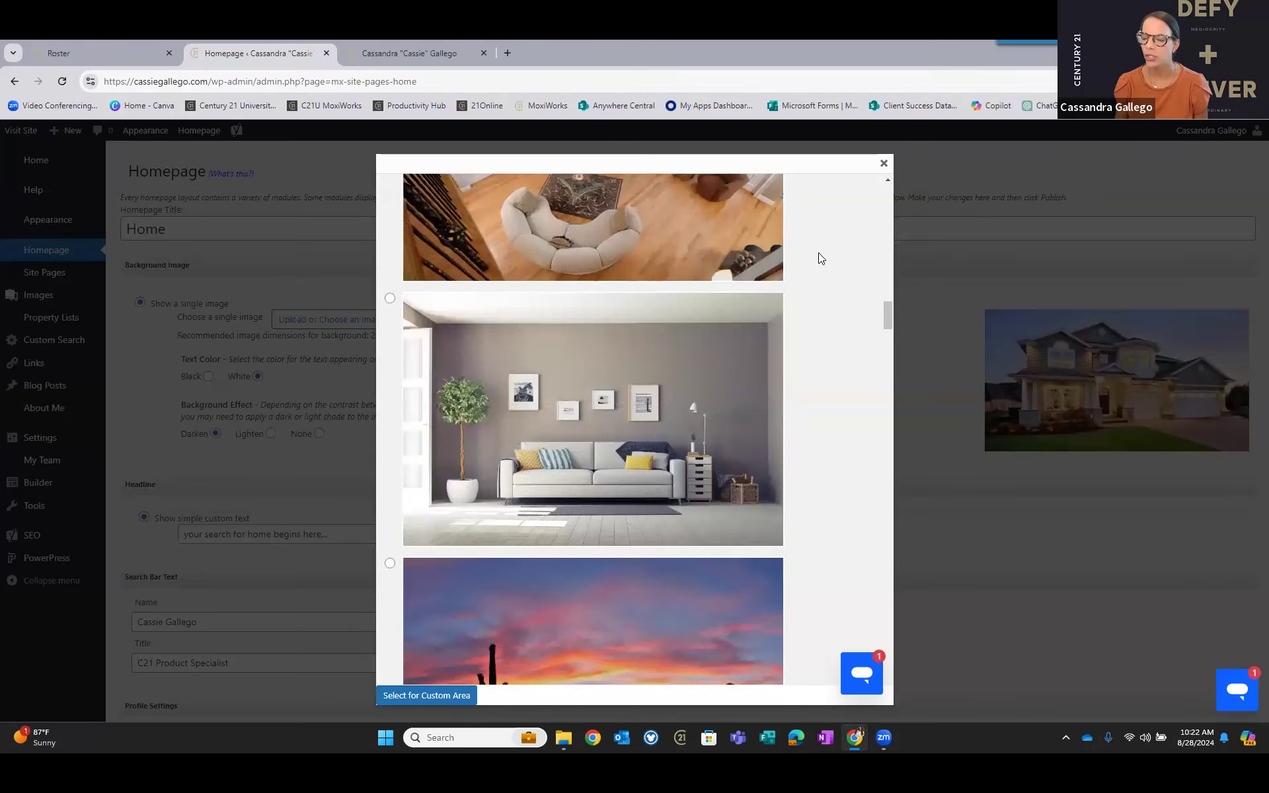
pyautogui.scroll(-5, 819, 253)
pyautogui.scroll(-3, 818, 253)
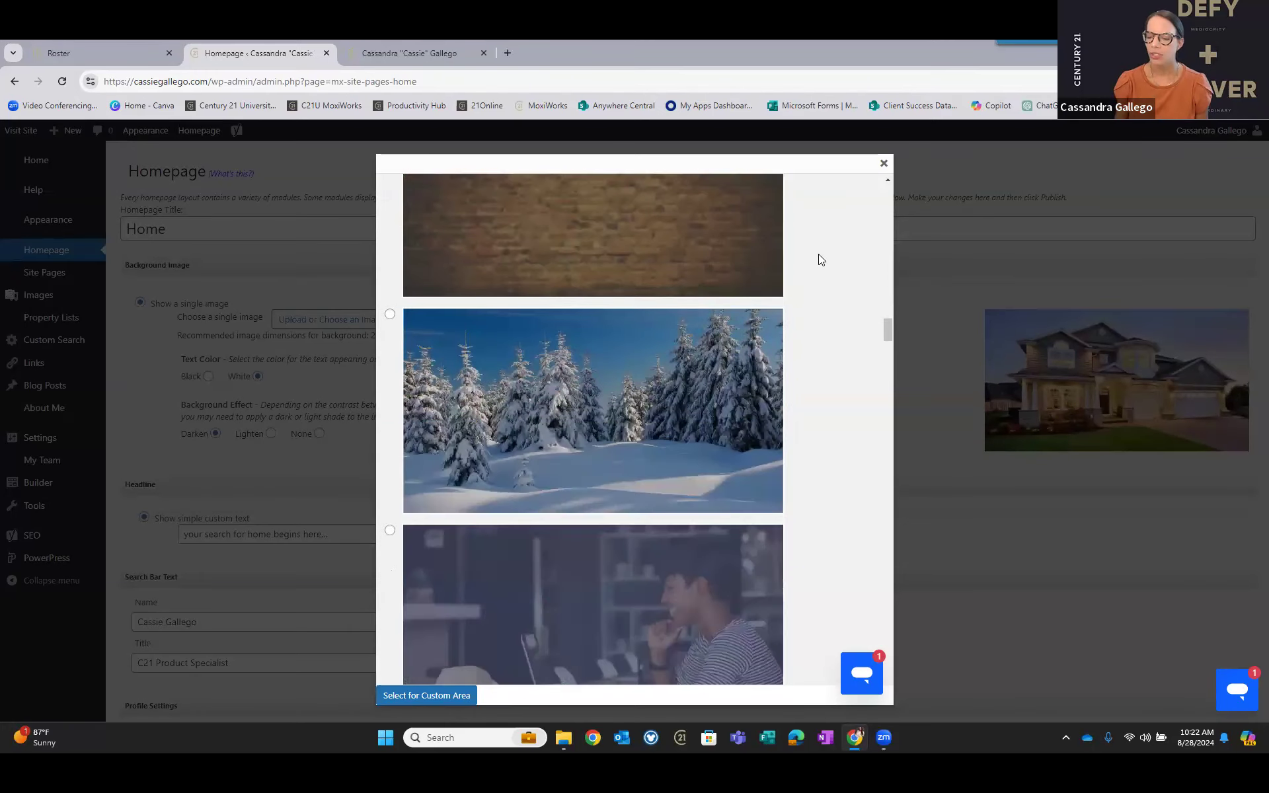
pyautogui.scroll(-5, 818, 257)
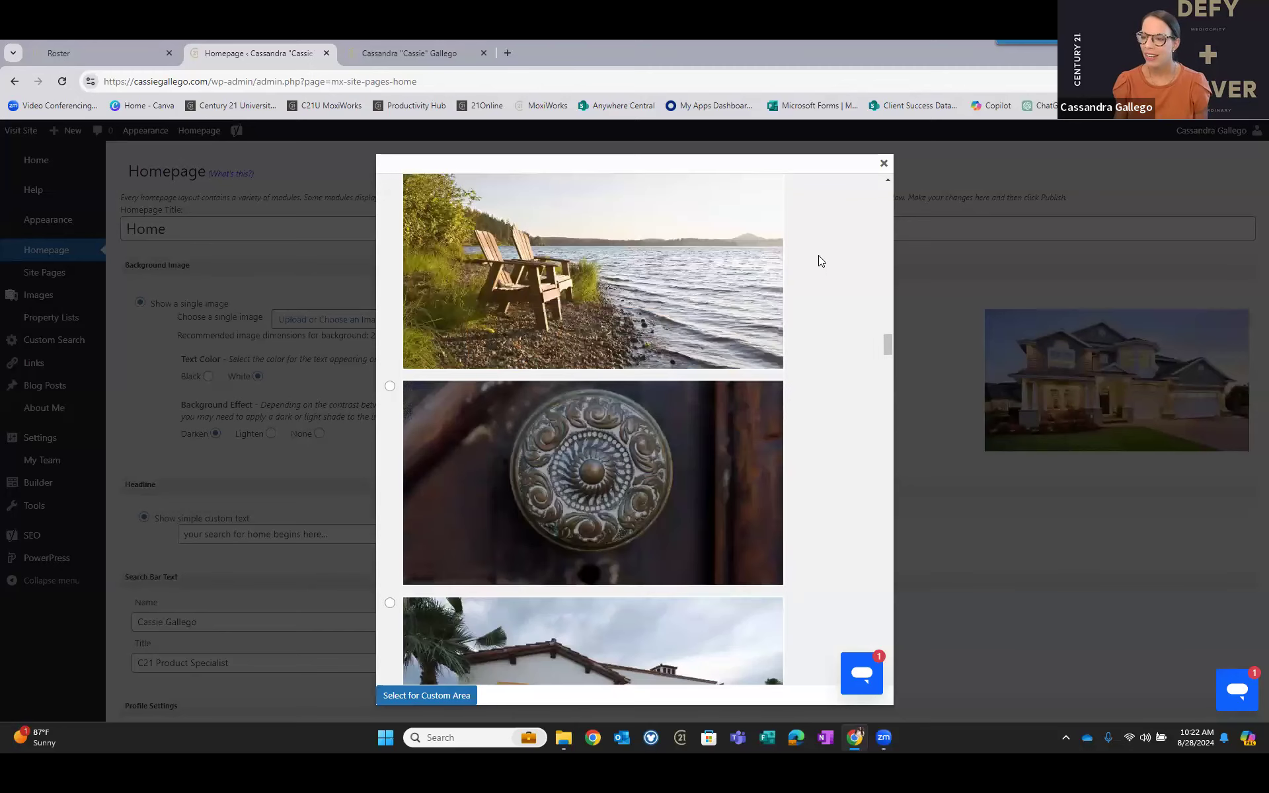
pyautogui.scroll(-5, 819, 257)
pyautogui.scroll(-4, 818, 255)
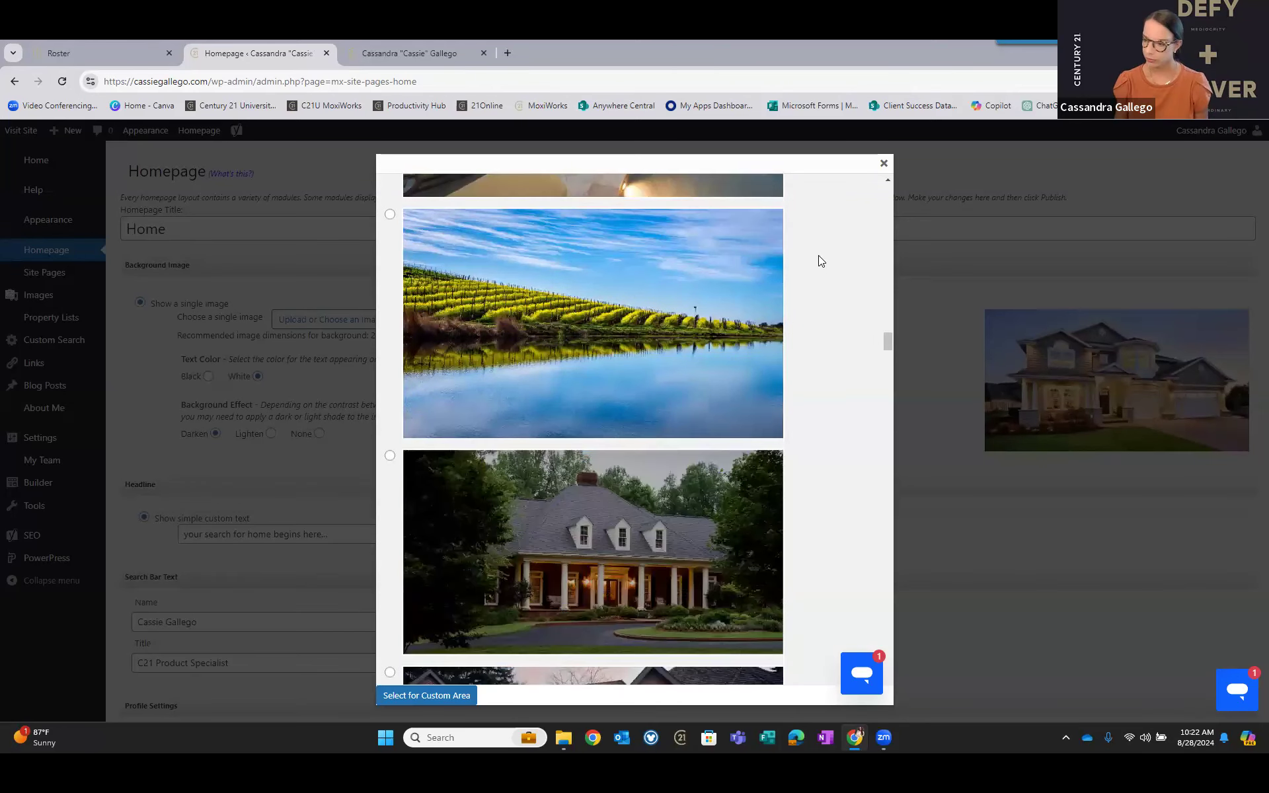
pyautogui.scroll(-3, 818, 255)
pyautogui.scroll(-4, 818, 255)
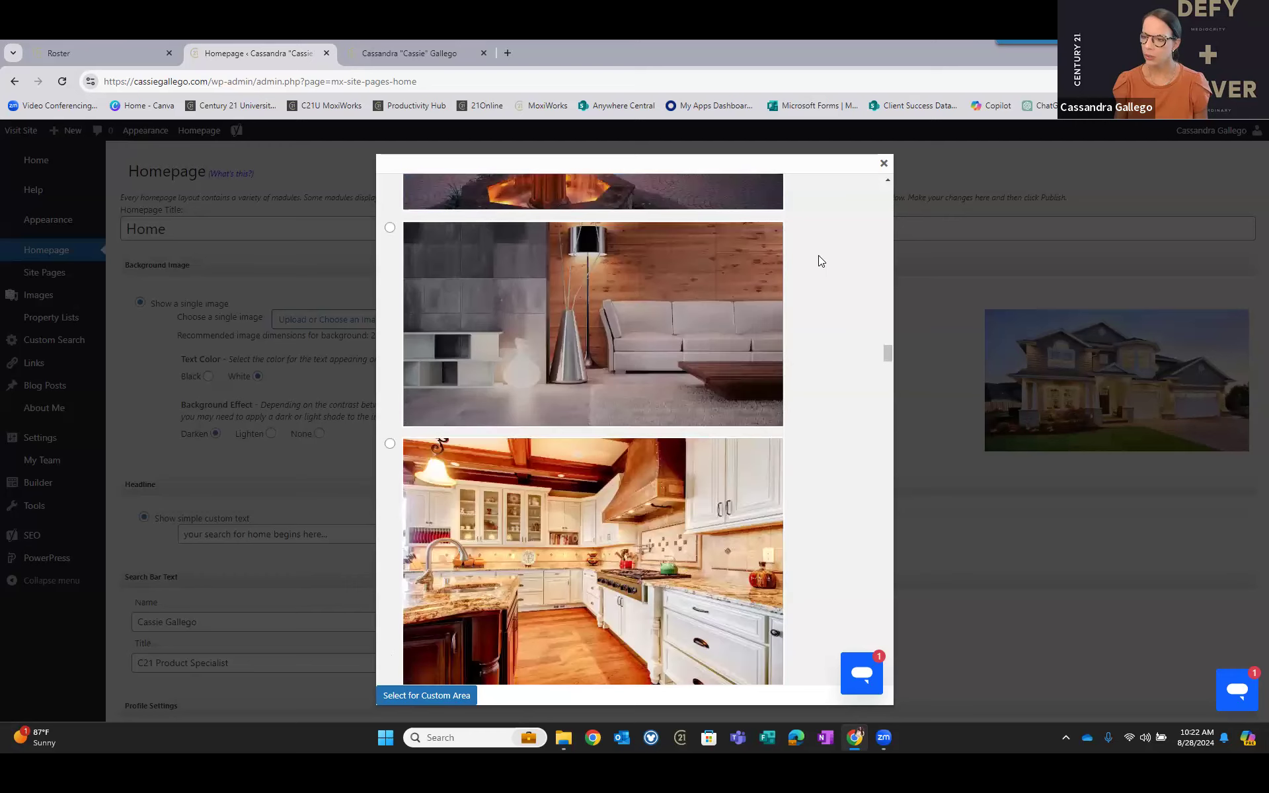
pyautogui.scroll(-2, 819, 255)
pyautogui.scroll(-5, 818, 255)
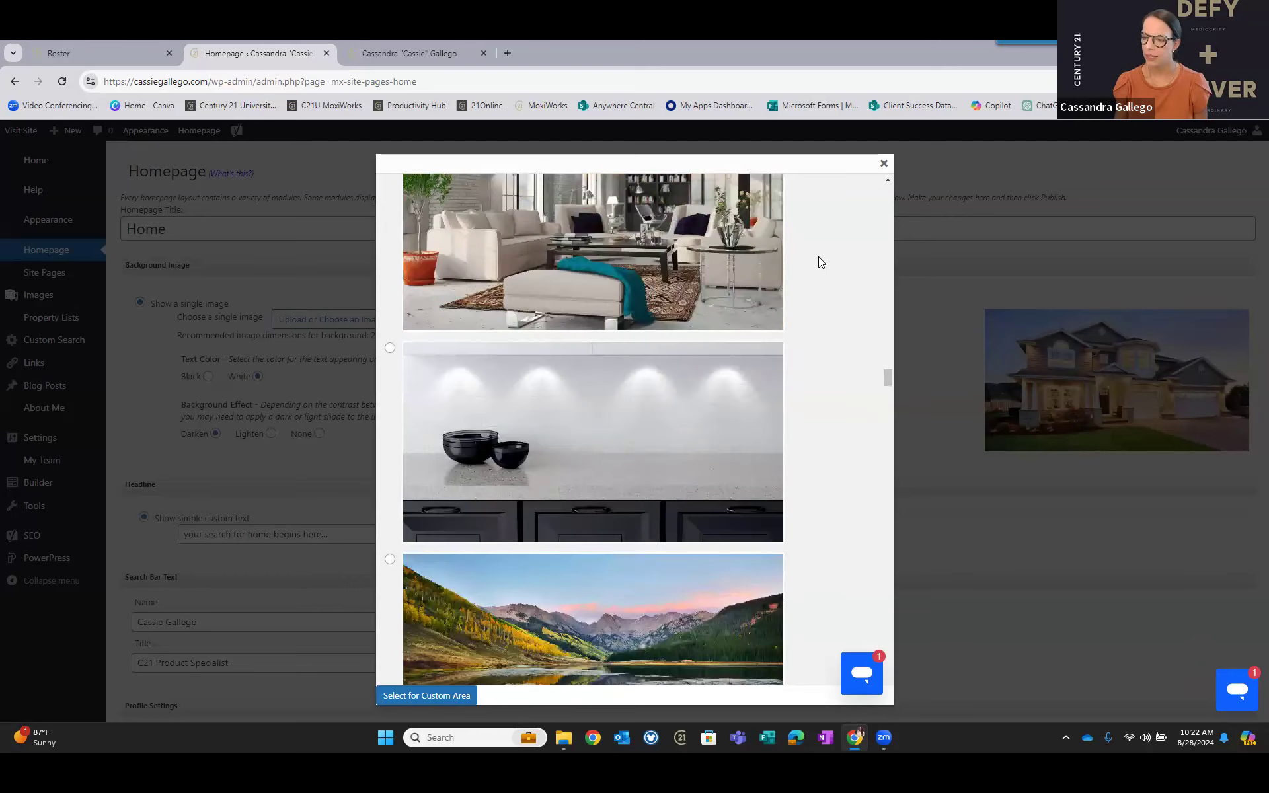
pyautogui.scroll(-5, 818, 257)
pyautogui.scroll(-3, 819, 258)
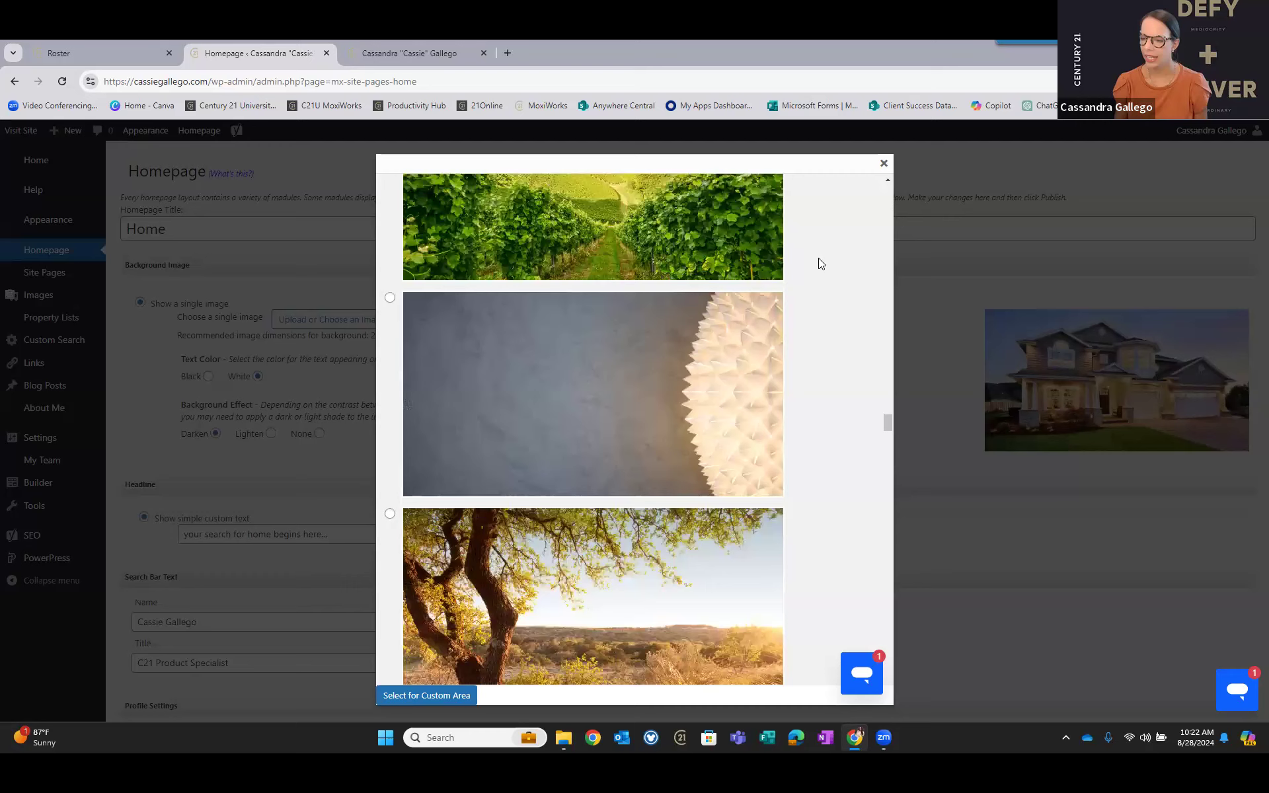
pyautogui.scroll(-5, 818, 258)
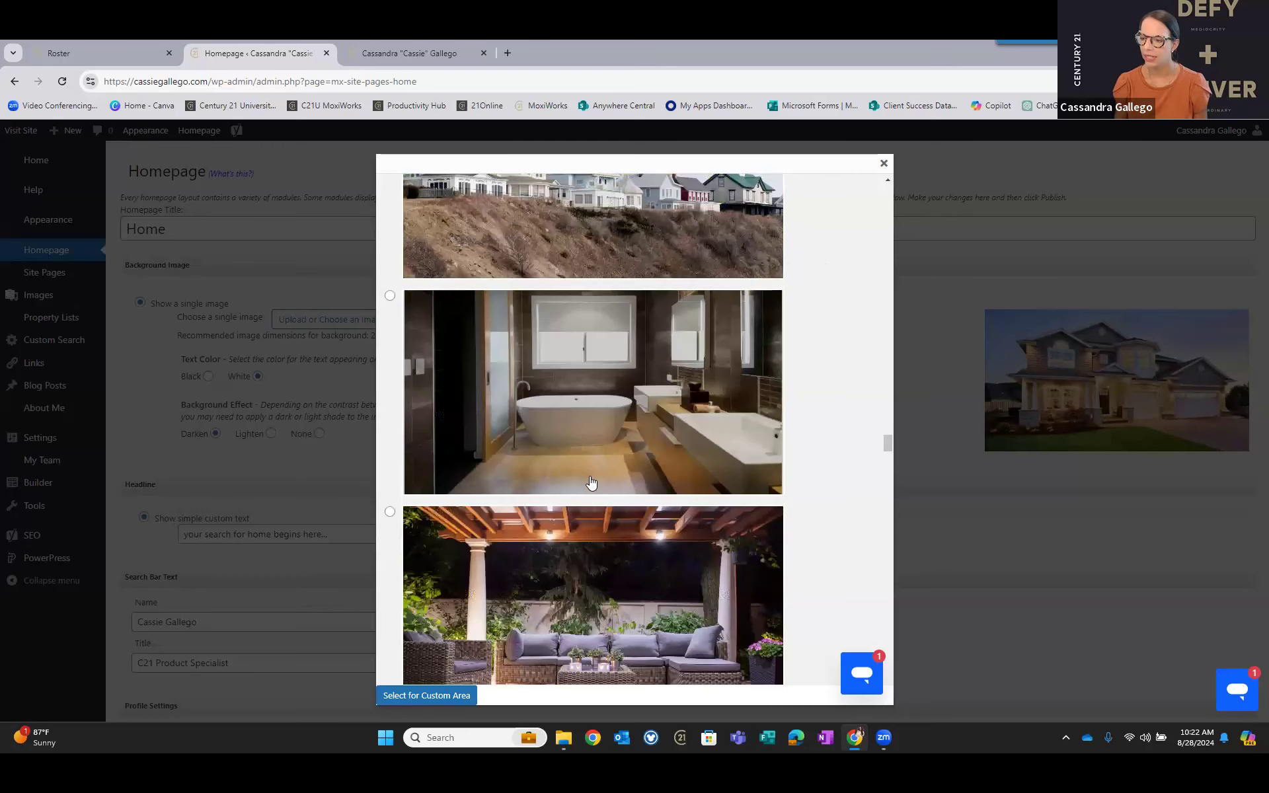
pyautogui.scroll(-1, 588, 482)
pyautogui.scroll(-4, 569, 347)
pyautogui.scroll(3, 395, 348)
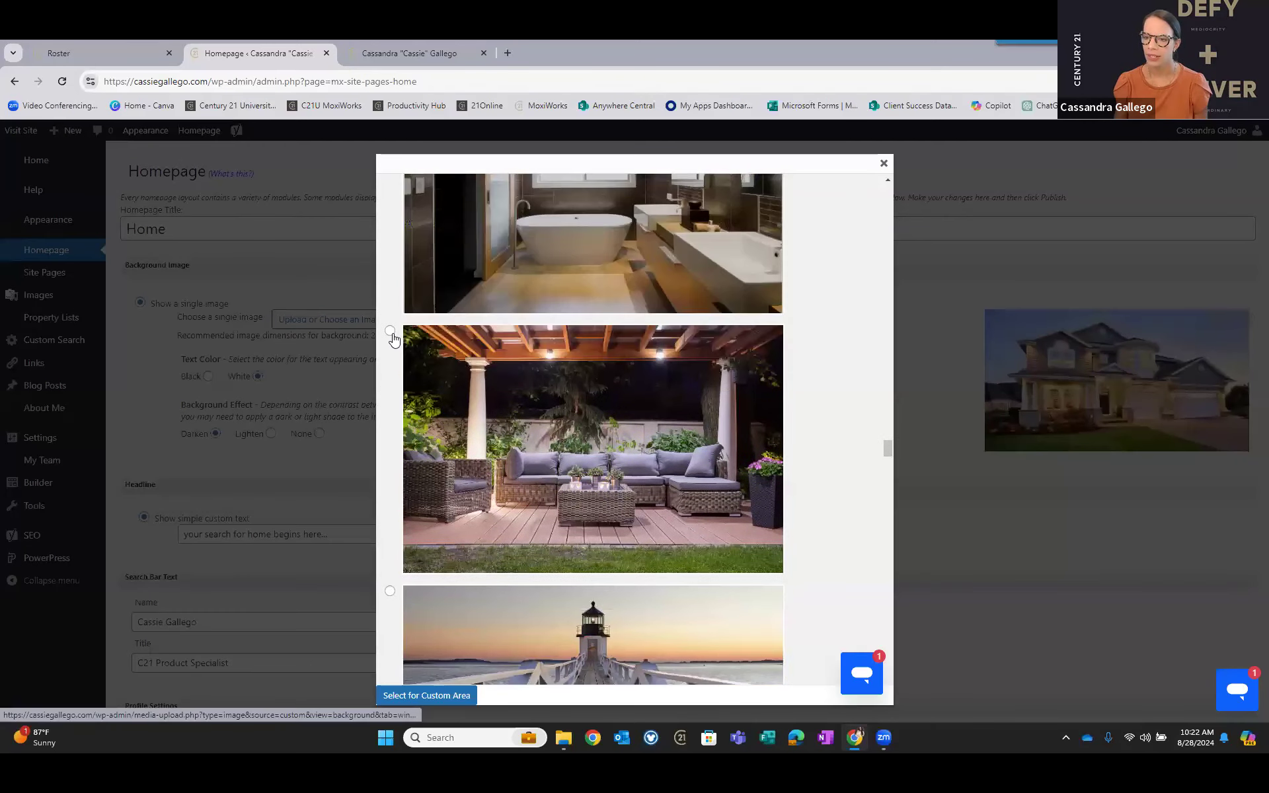
pyautogui.click(390, 330)
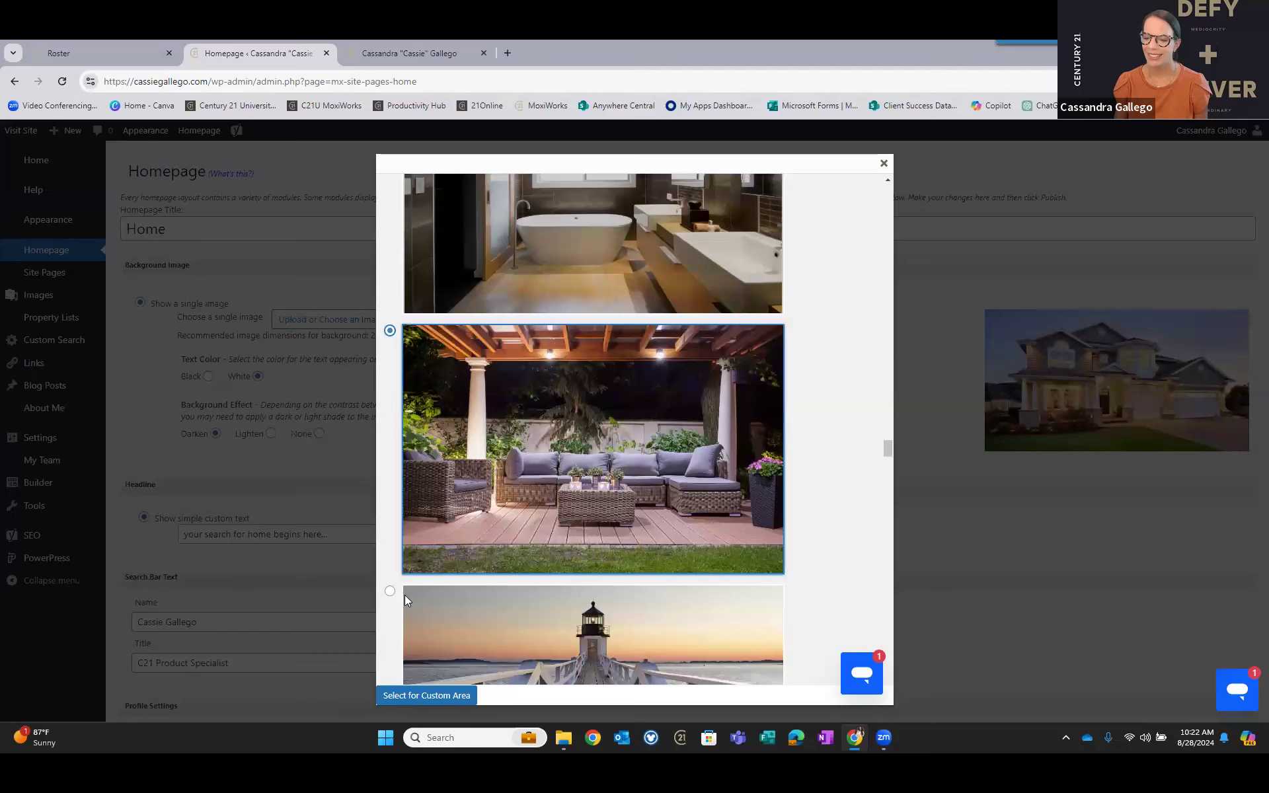
pyautogui.click(440, 695)
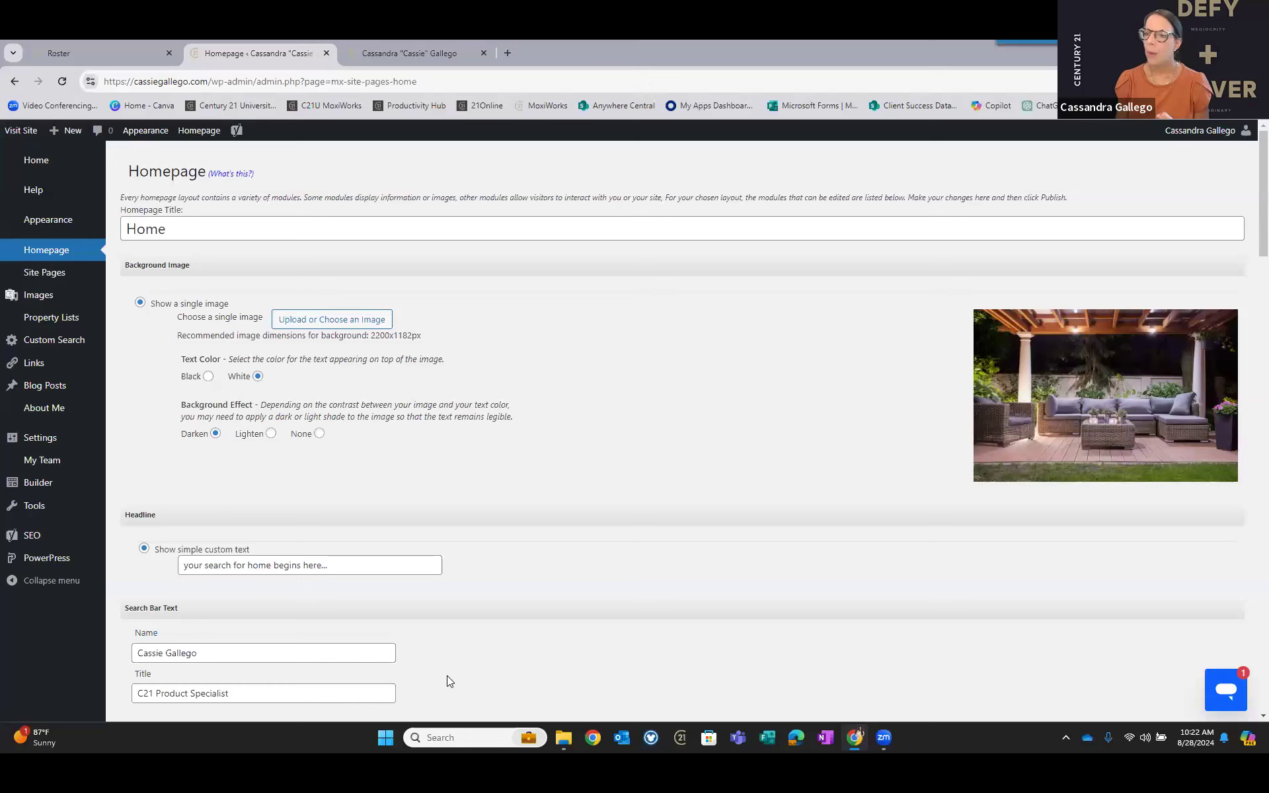
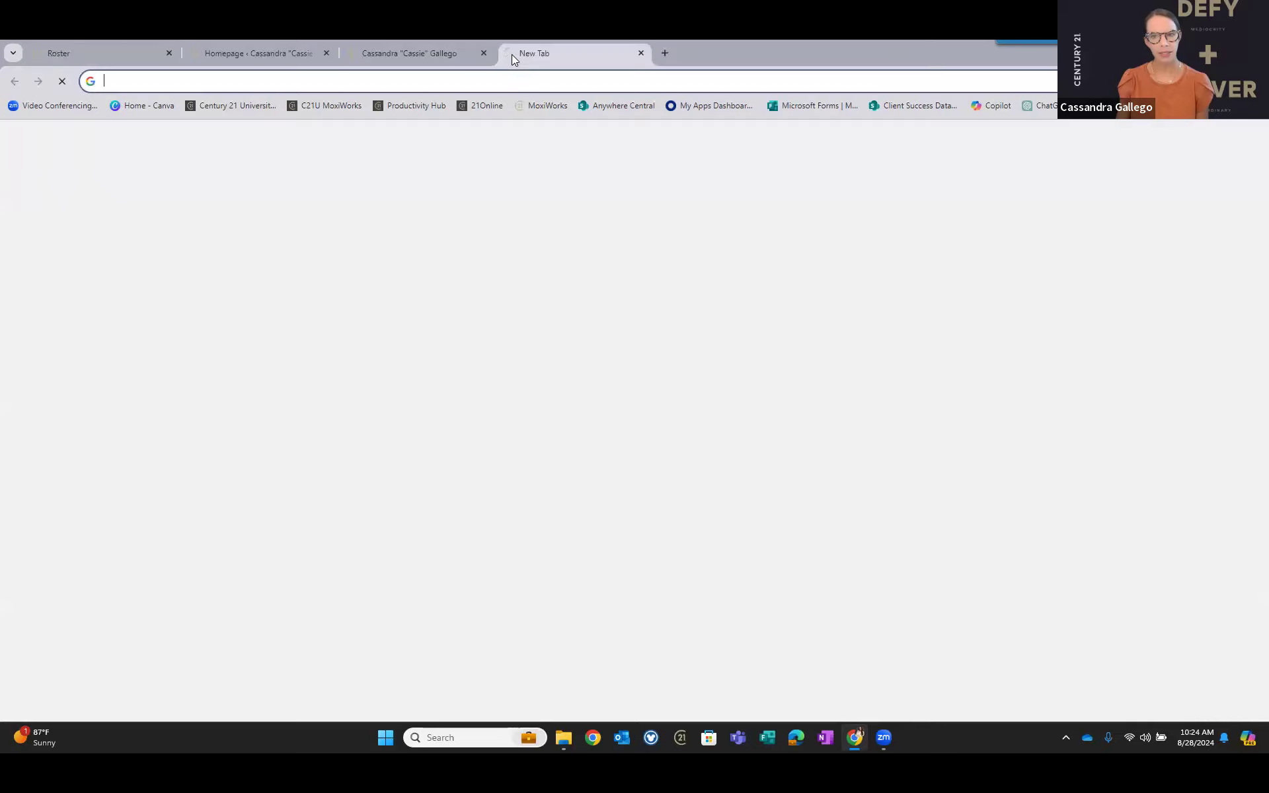
# Go to 21online.com in the new browser tab and sign in to the 21Online dashboard.
pyautogui.write('21')
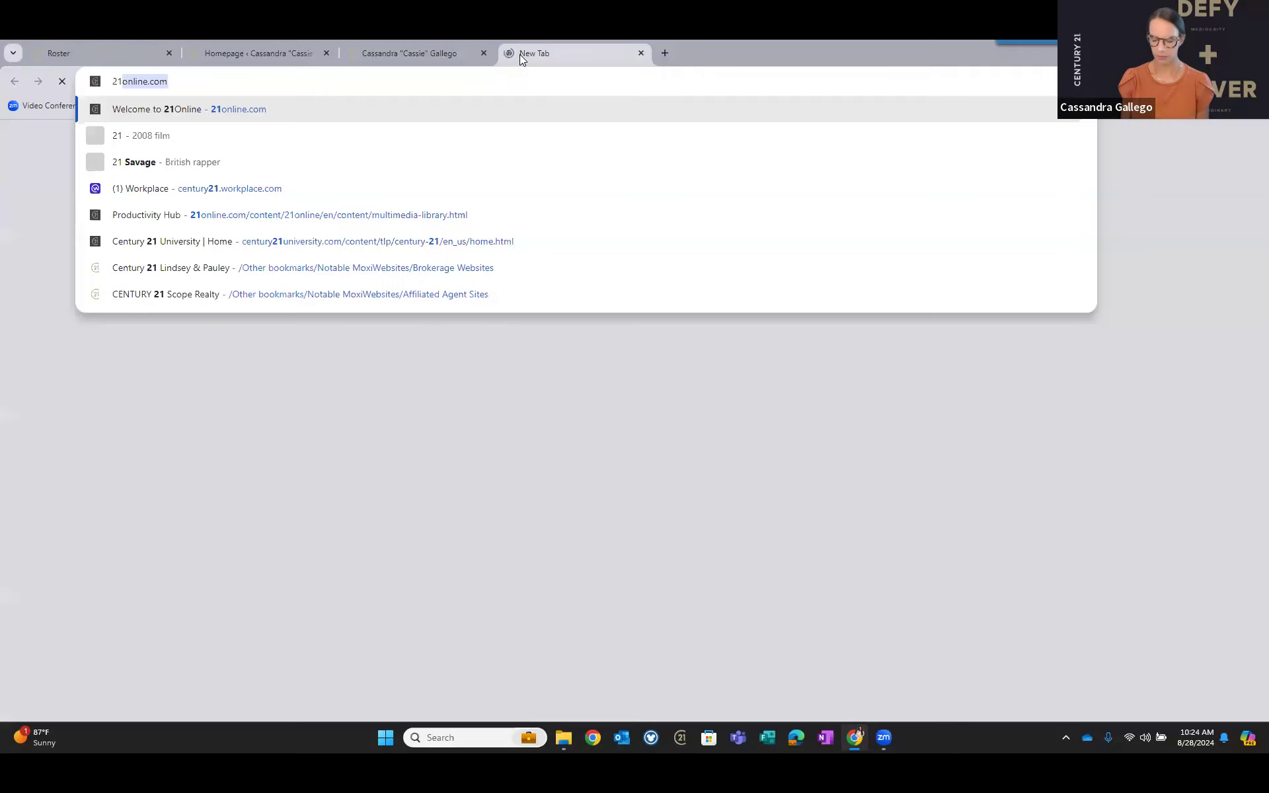
pyautogui.press('Return')
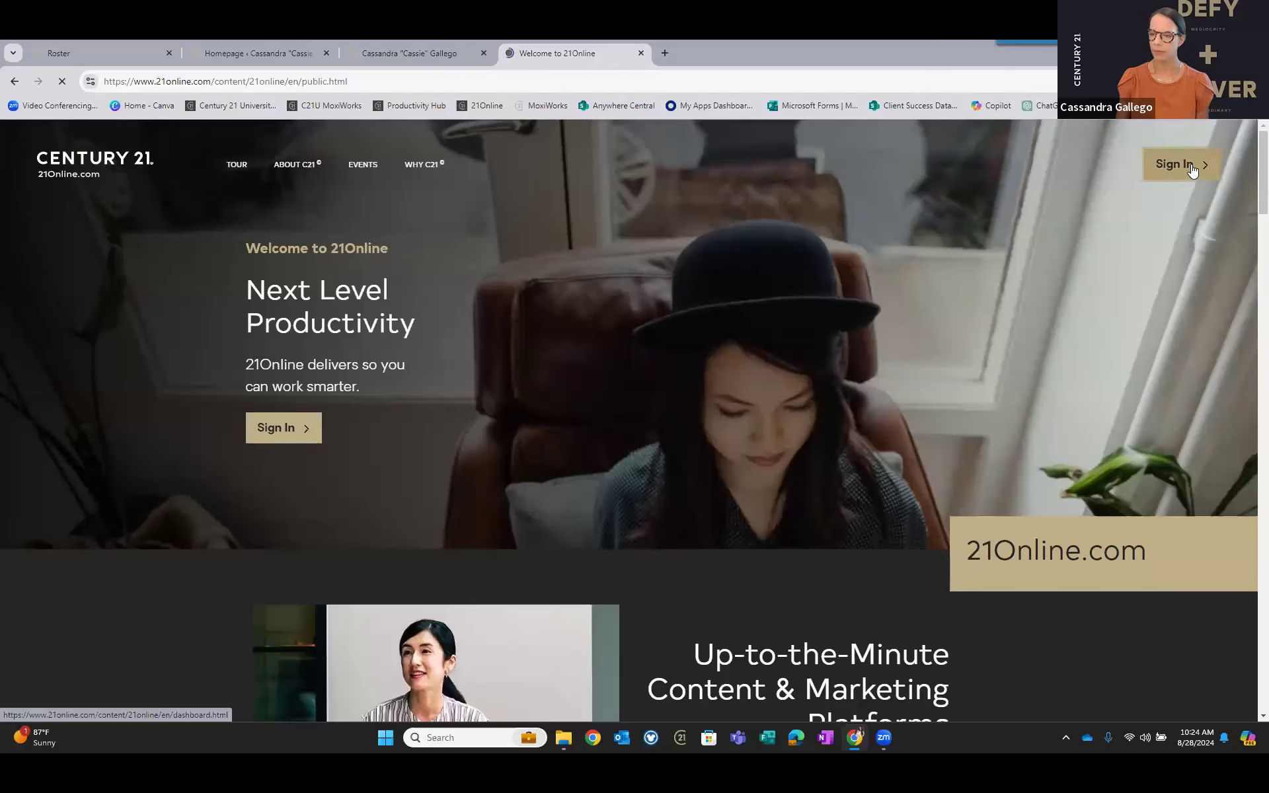
pyautogui.click(1191, 164)
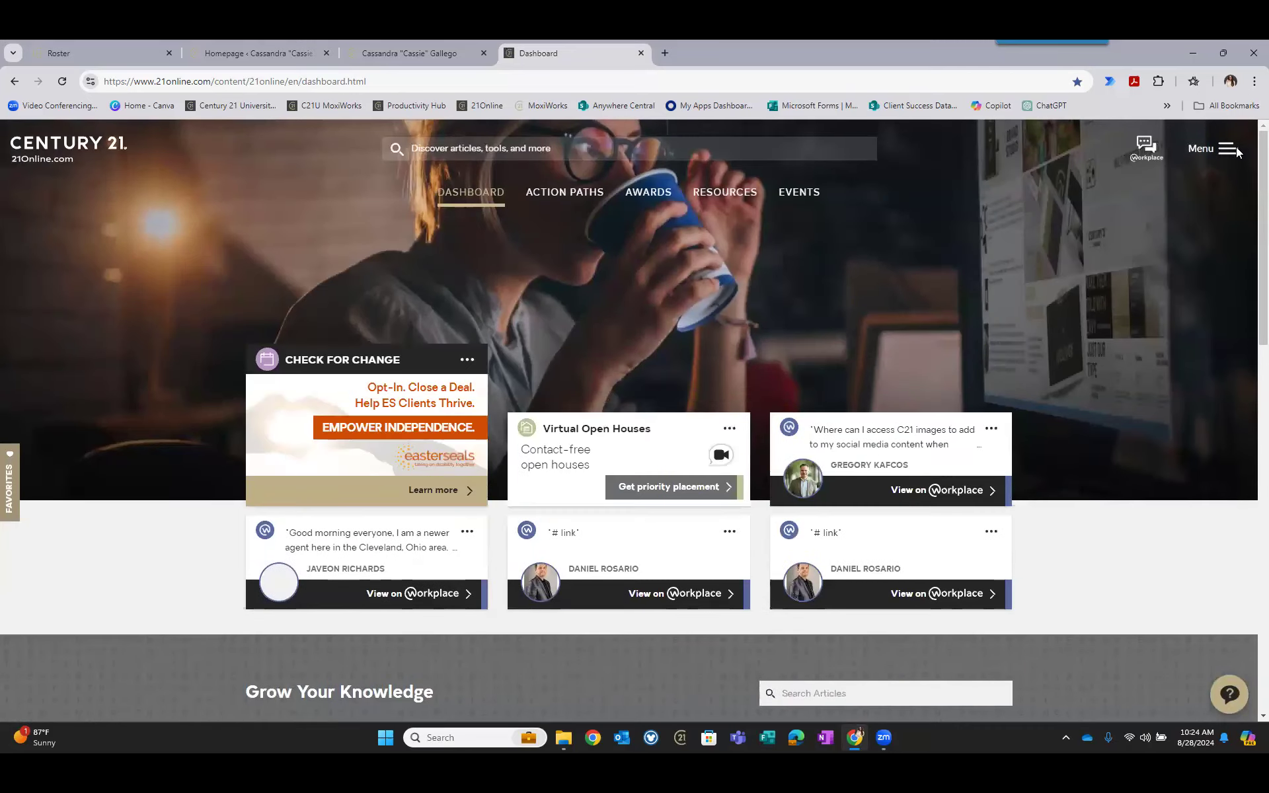
# Open the Productivity Hub in 21Online and browse its tools for the MoxiWorks entries.
pyautogui.click(1228, 148)
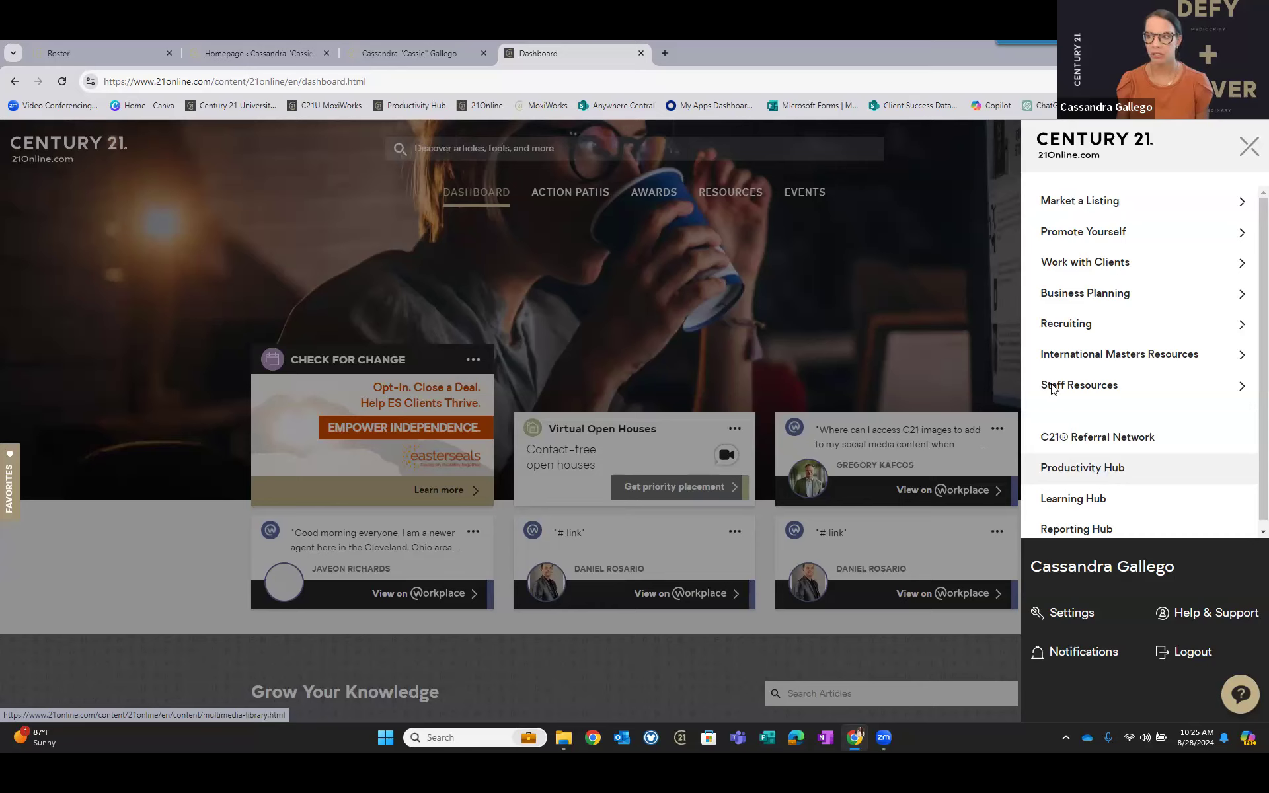
pyautogui.click(1110, 470)
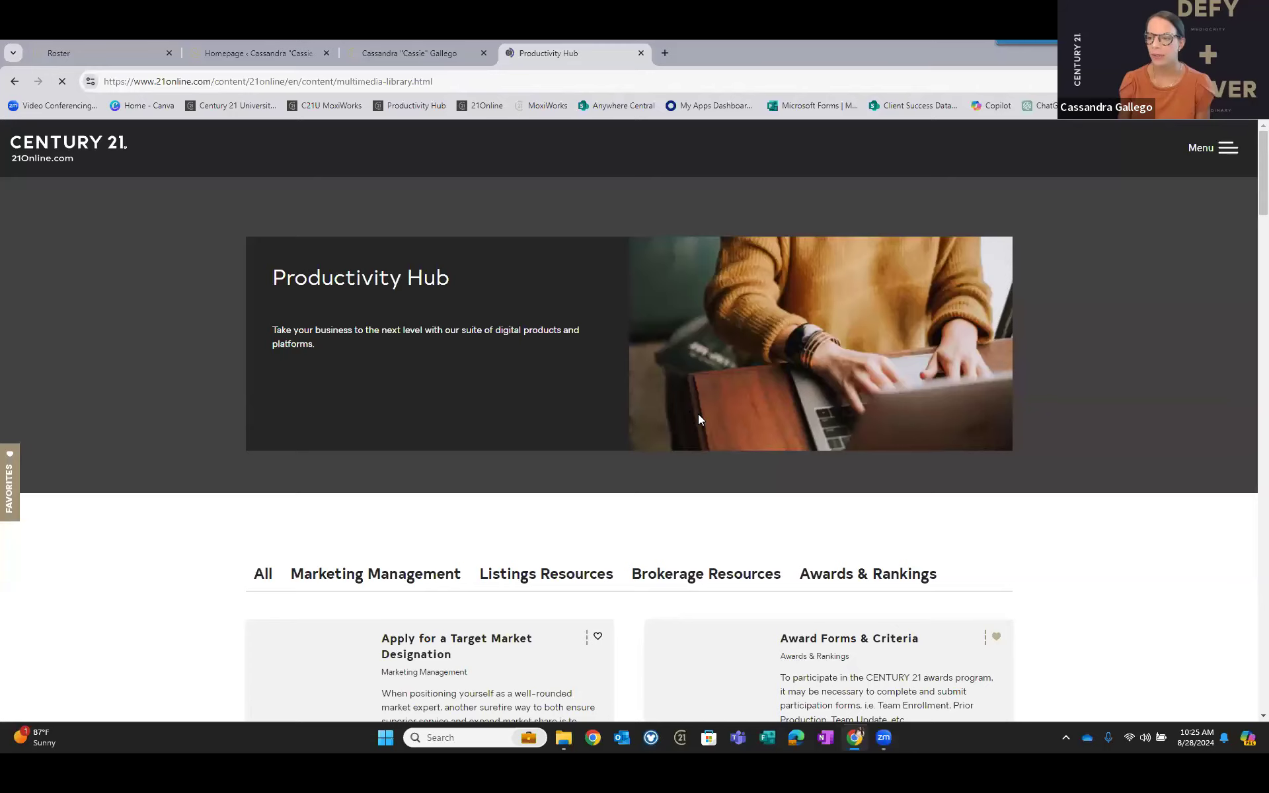
pyautogui.scroll(-20, 699, 419)
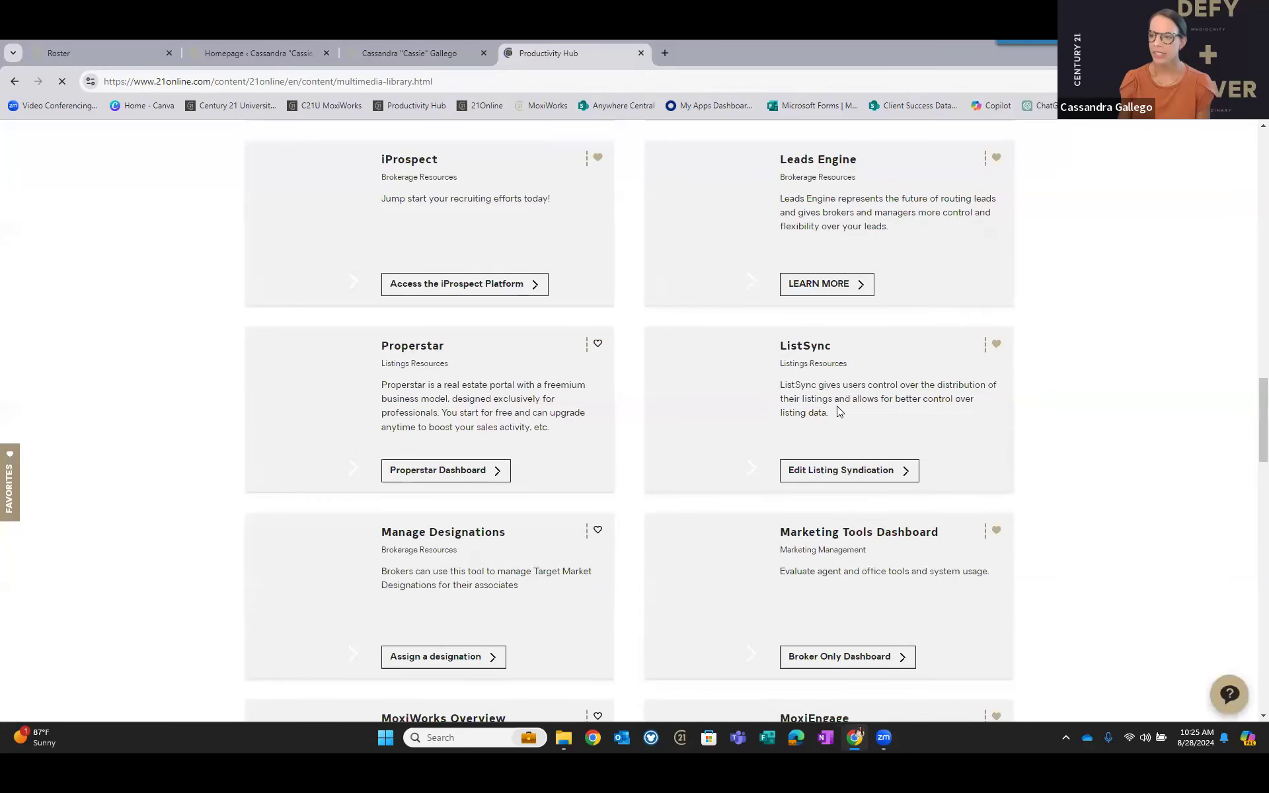
pyautogui.scroll(-9, 836, 406)
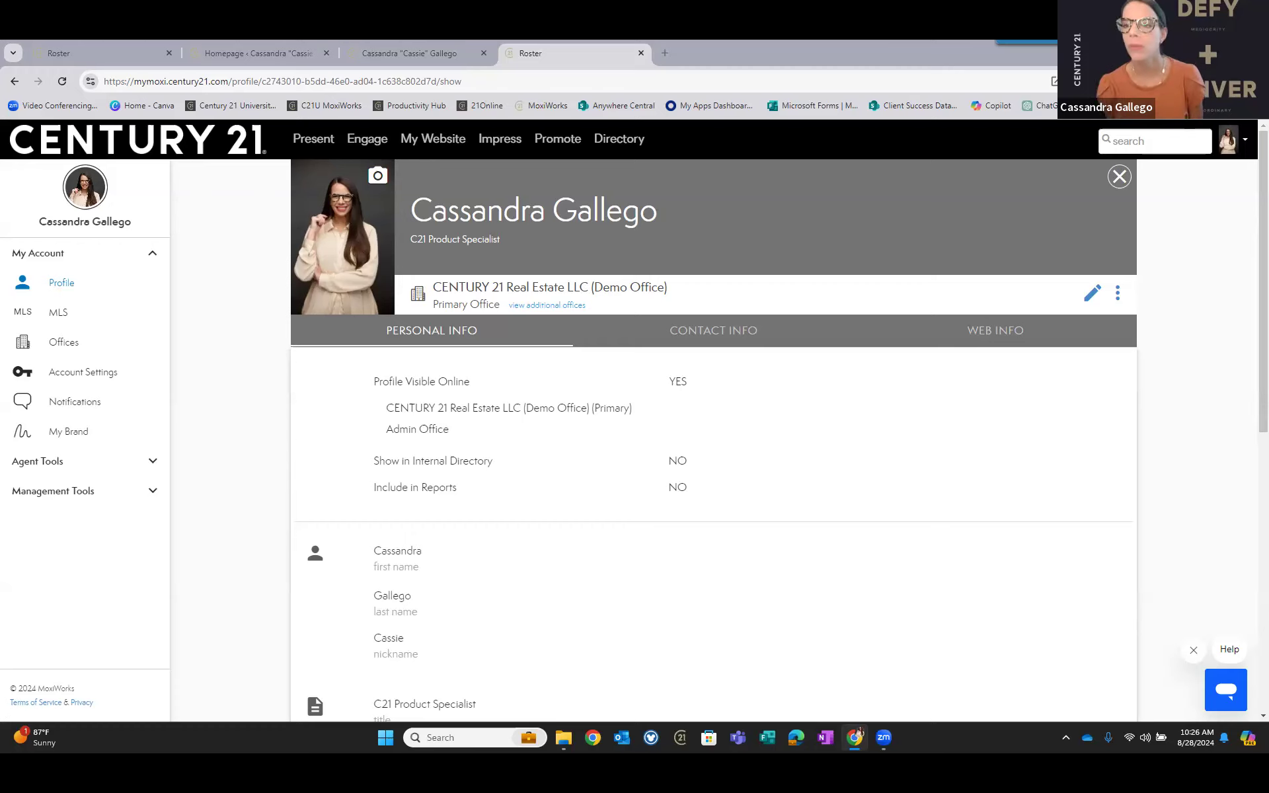
# Reload the live homepage to check the patio background image and return to the Homepage settings.
pyautogui.click(401, 46)
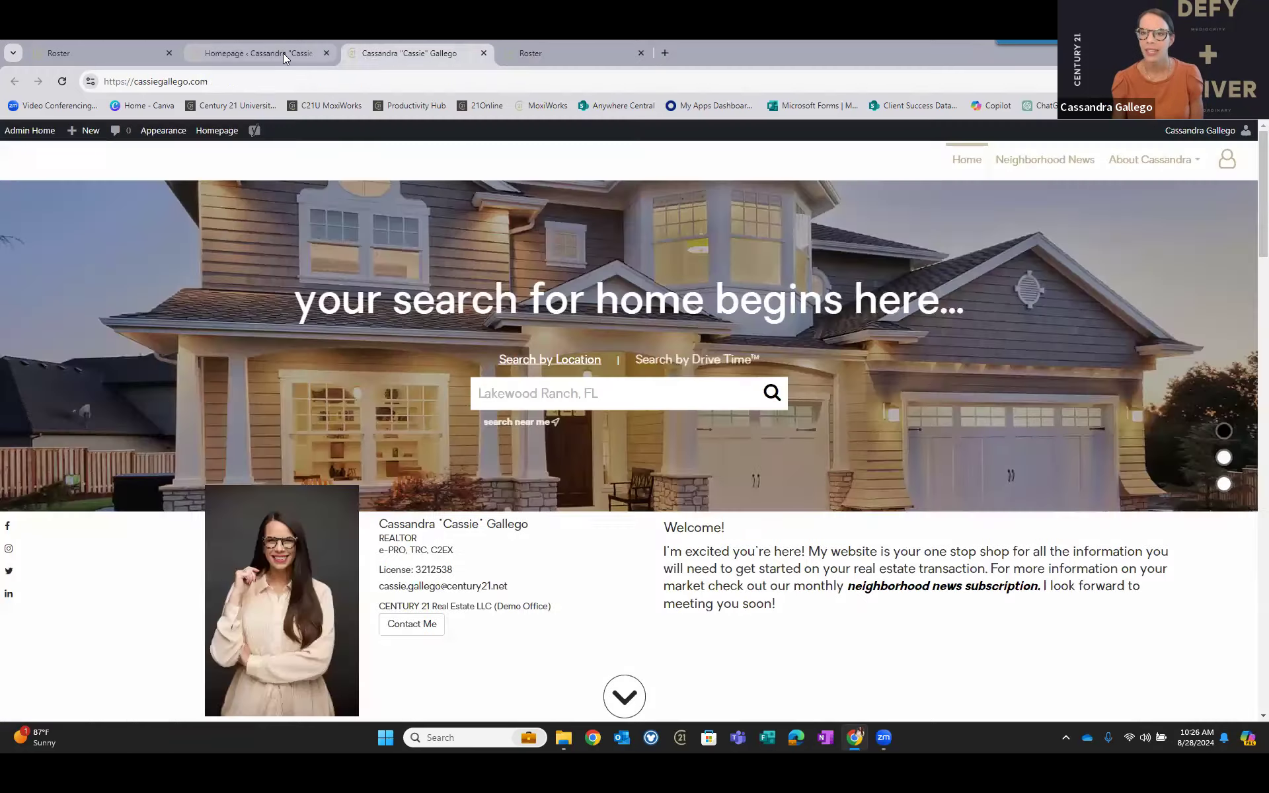
pyautogui.click(283, 53)
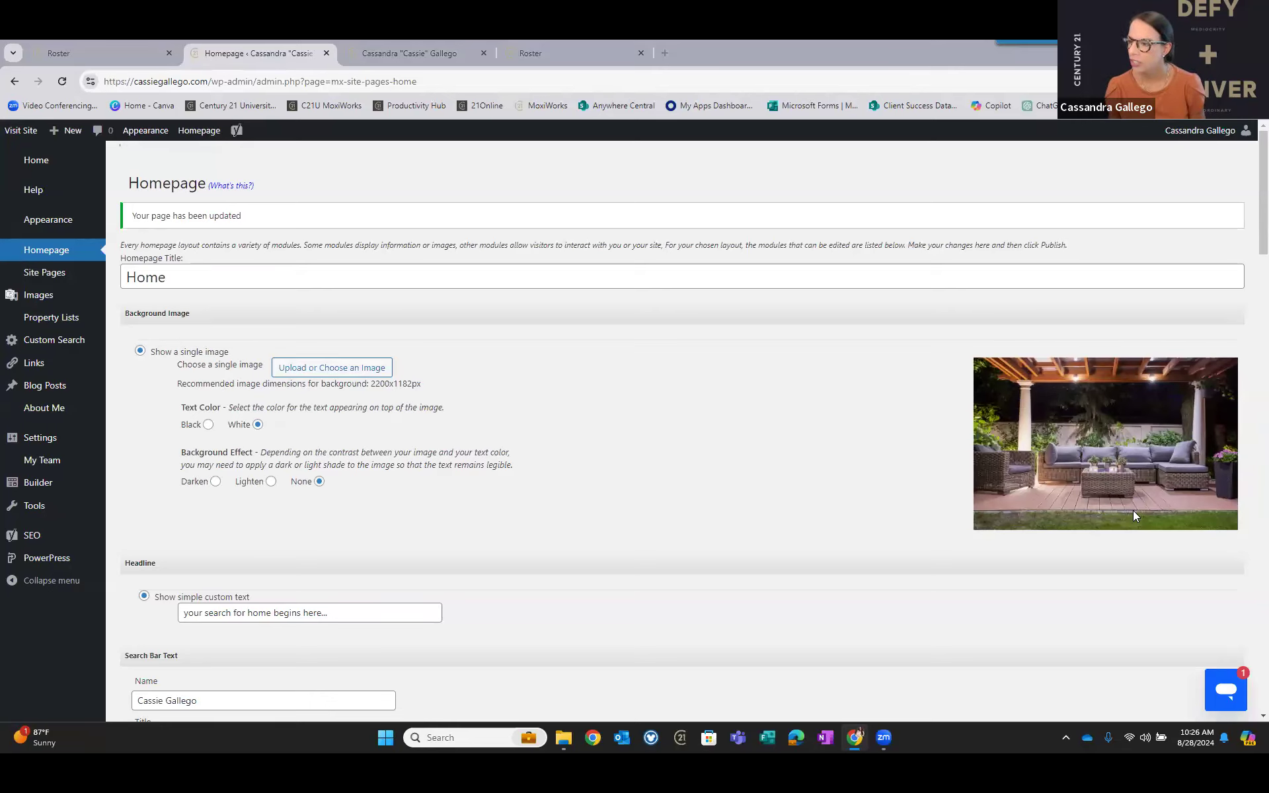
pyautogui.click(435, 43)
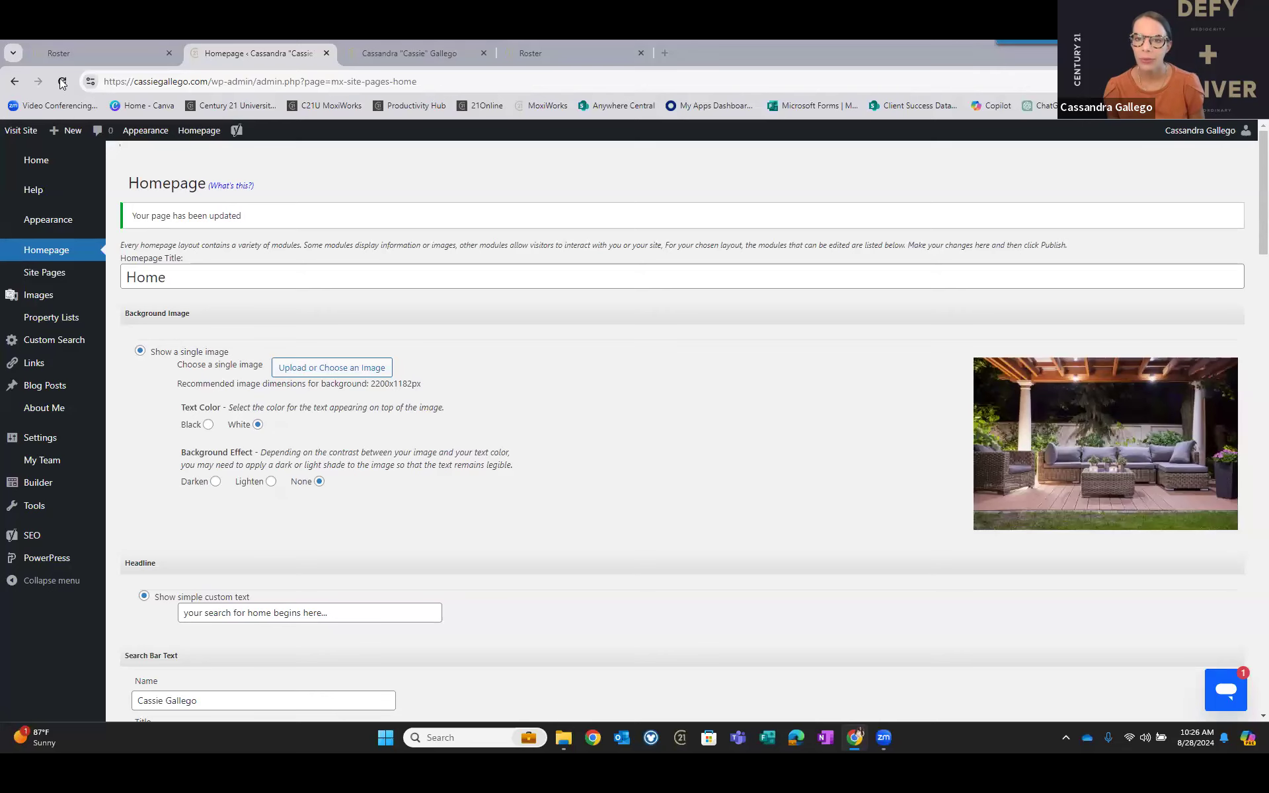
pyautogui.click(62, 81)
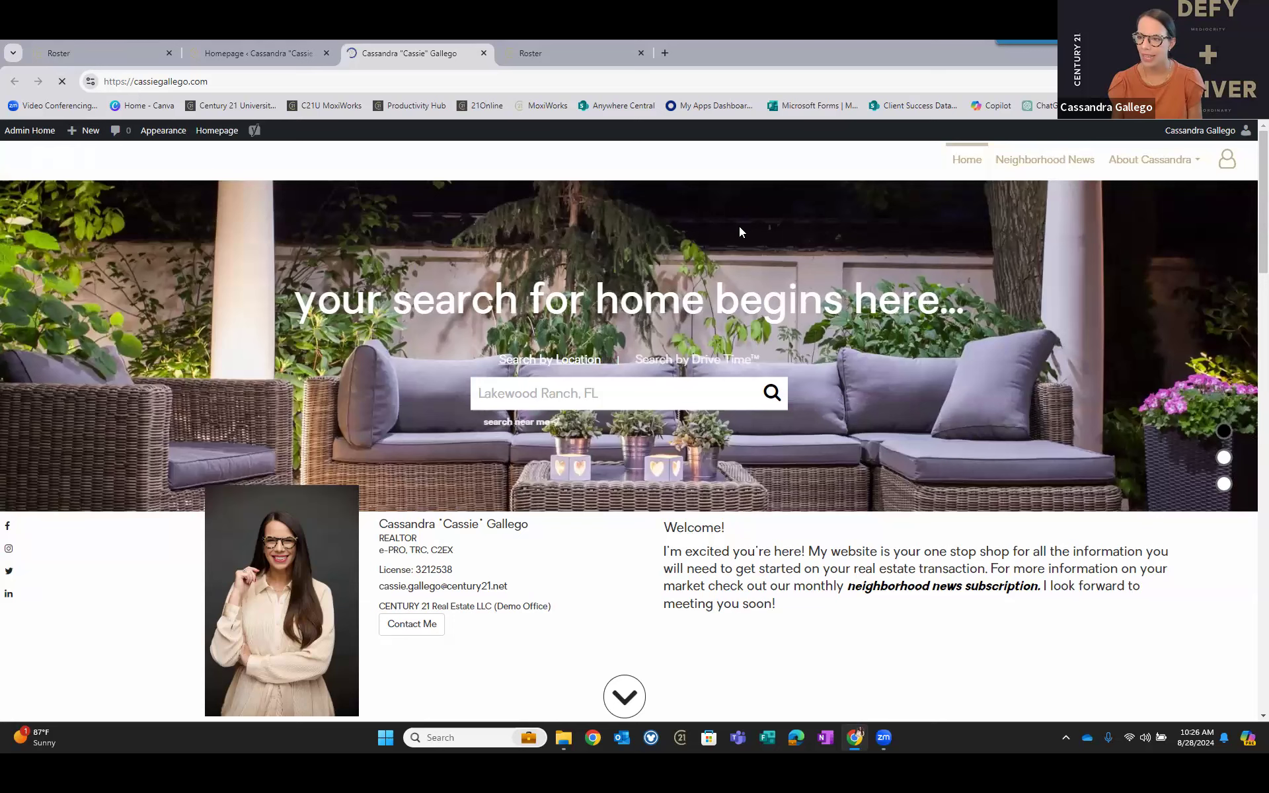
pyautogui.click(235, 51)
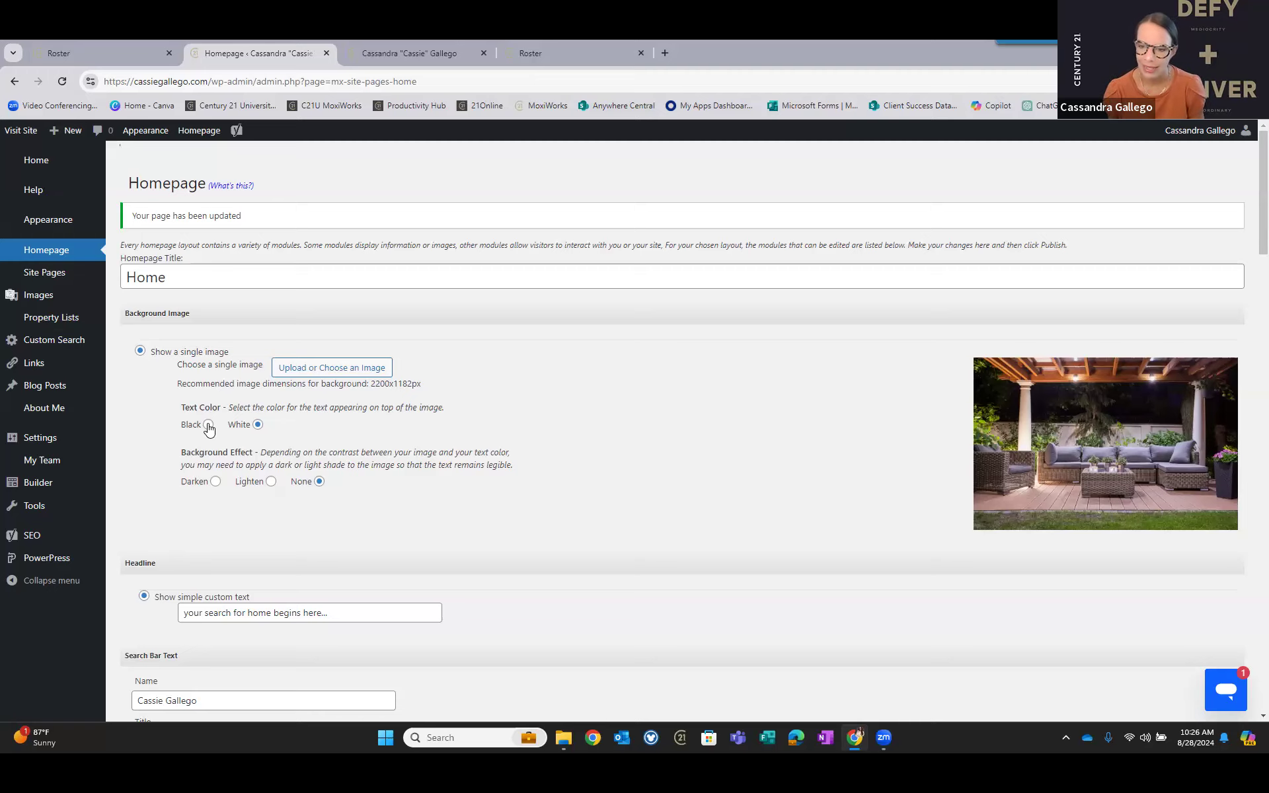
# Set the homepage's Background Effect to Darken and publish the page.
pyautogui.click(215, 482)
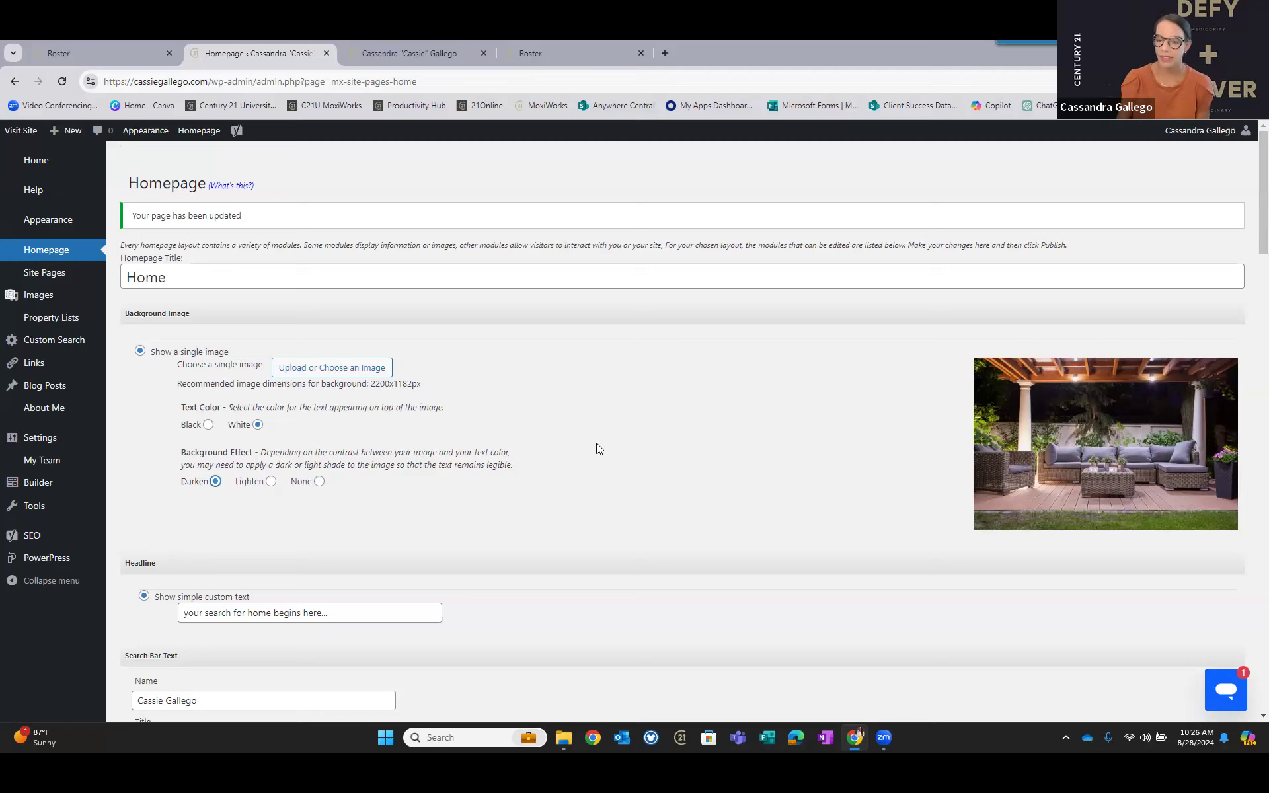
pyautogui.scroll(-10, 606, 471)
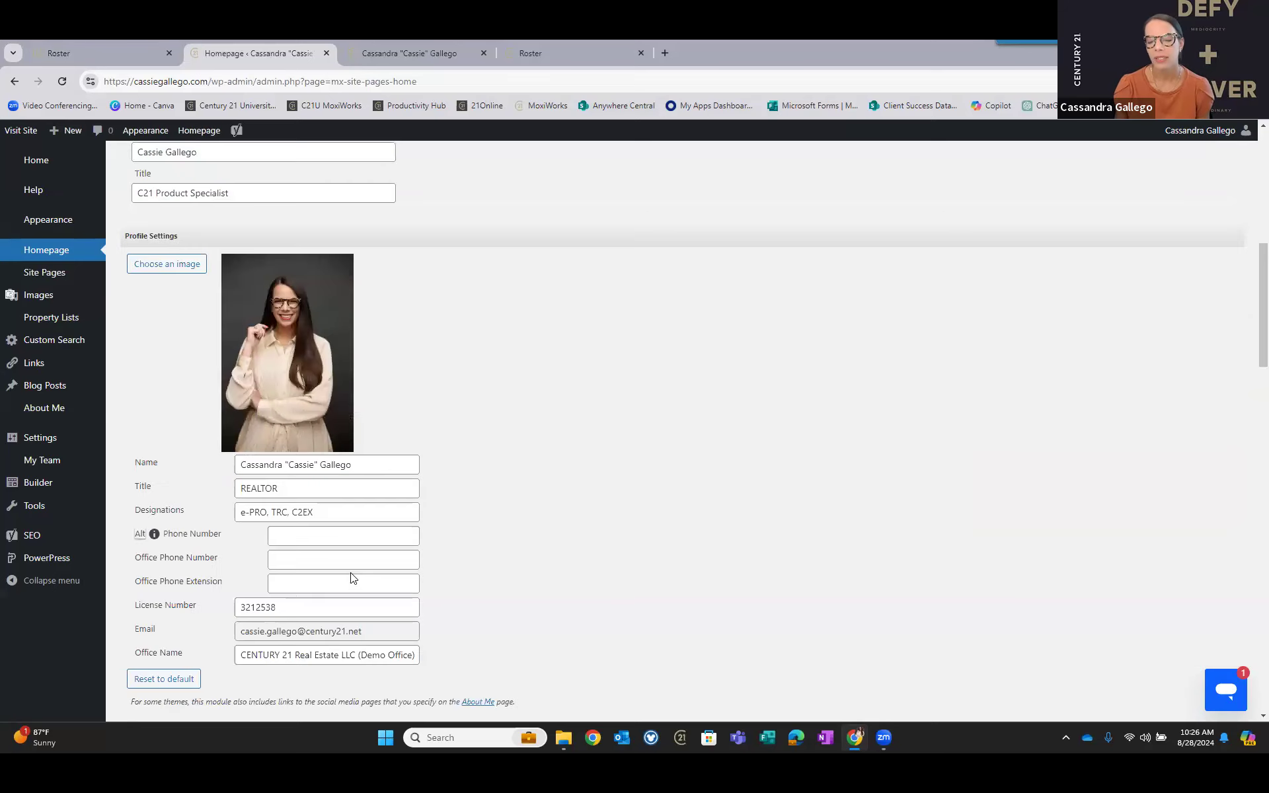
pyautogui.scroll(-10, 177, 631)
pyautogui.scroll(-3, 199, 605)
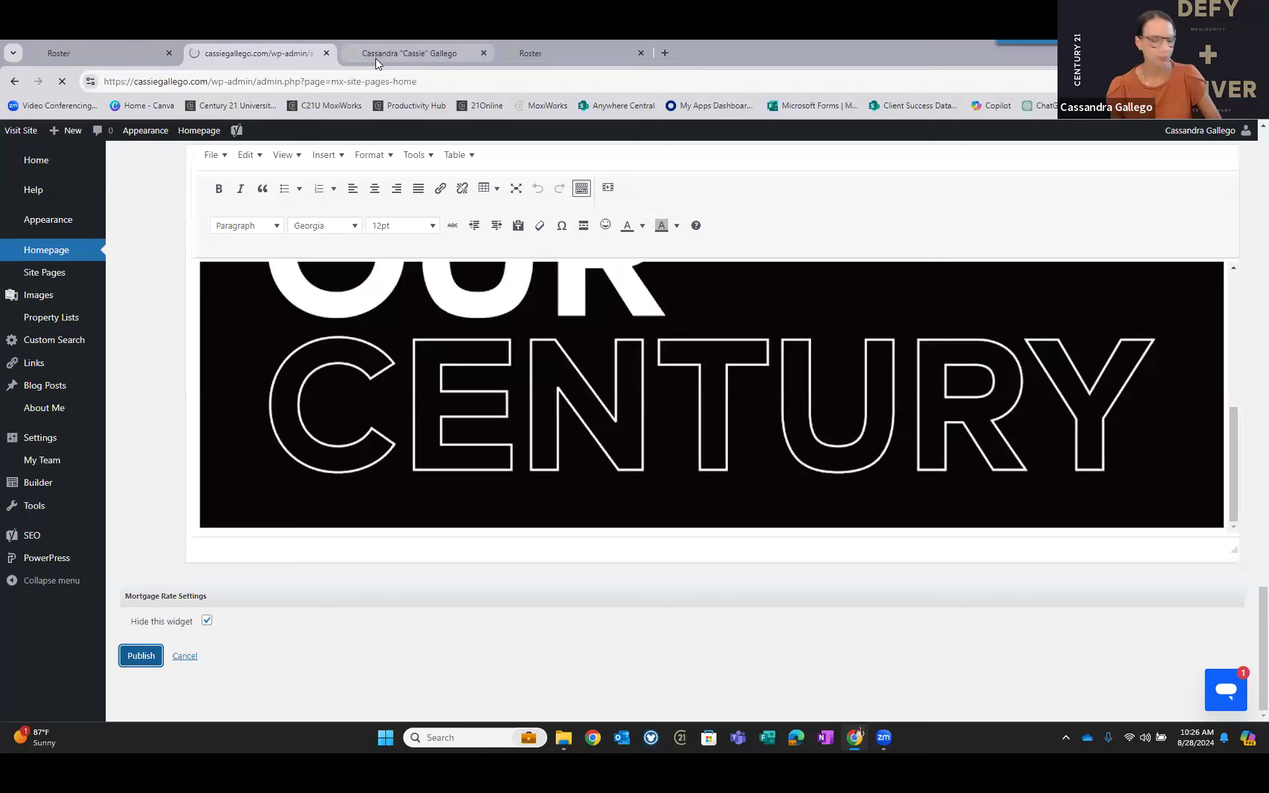
# Check the Darken effect and headline legibility on the live homepage and return to the Homepage settings.
pyautogui.moveTo(376, 58)
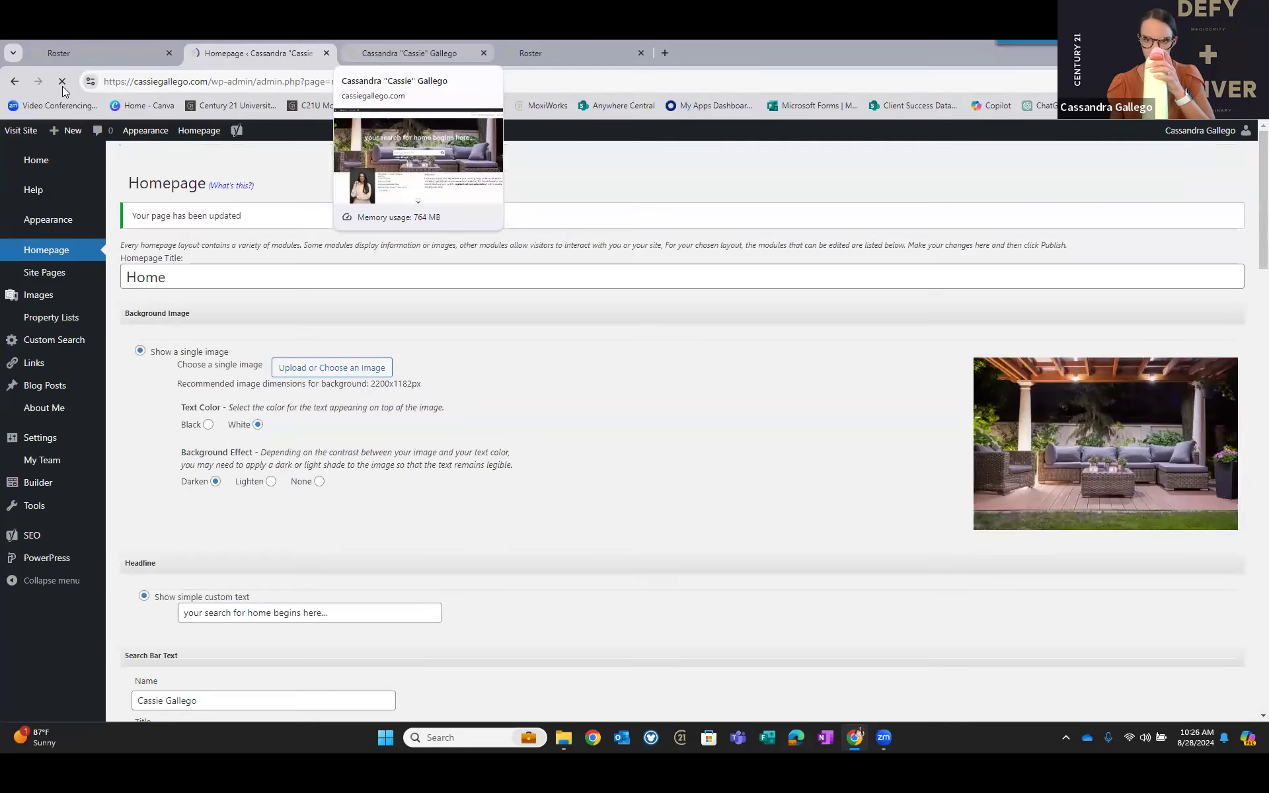
pyautogui.hotkey('ctrl', 'Tab')
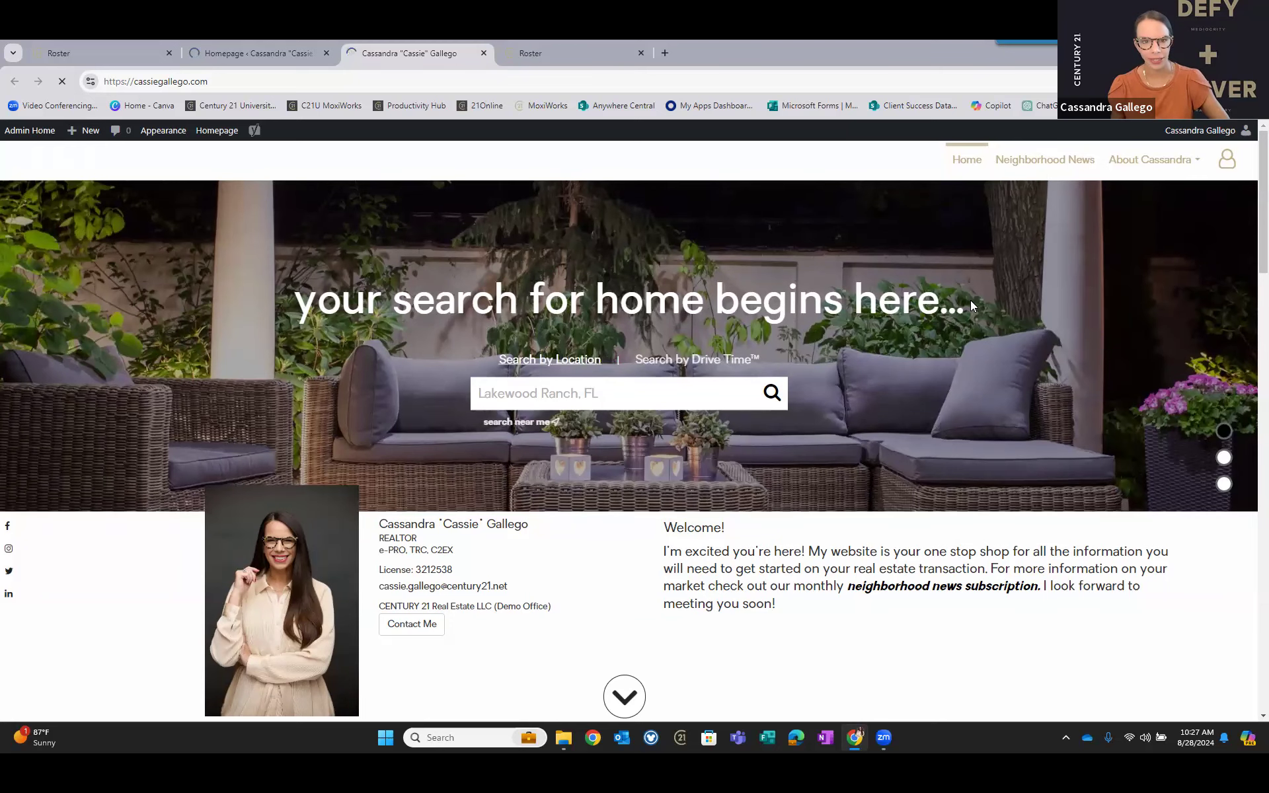
pyautogui.click(258, 52)
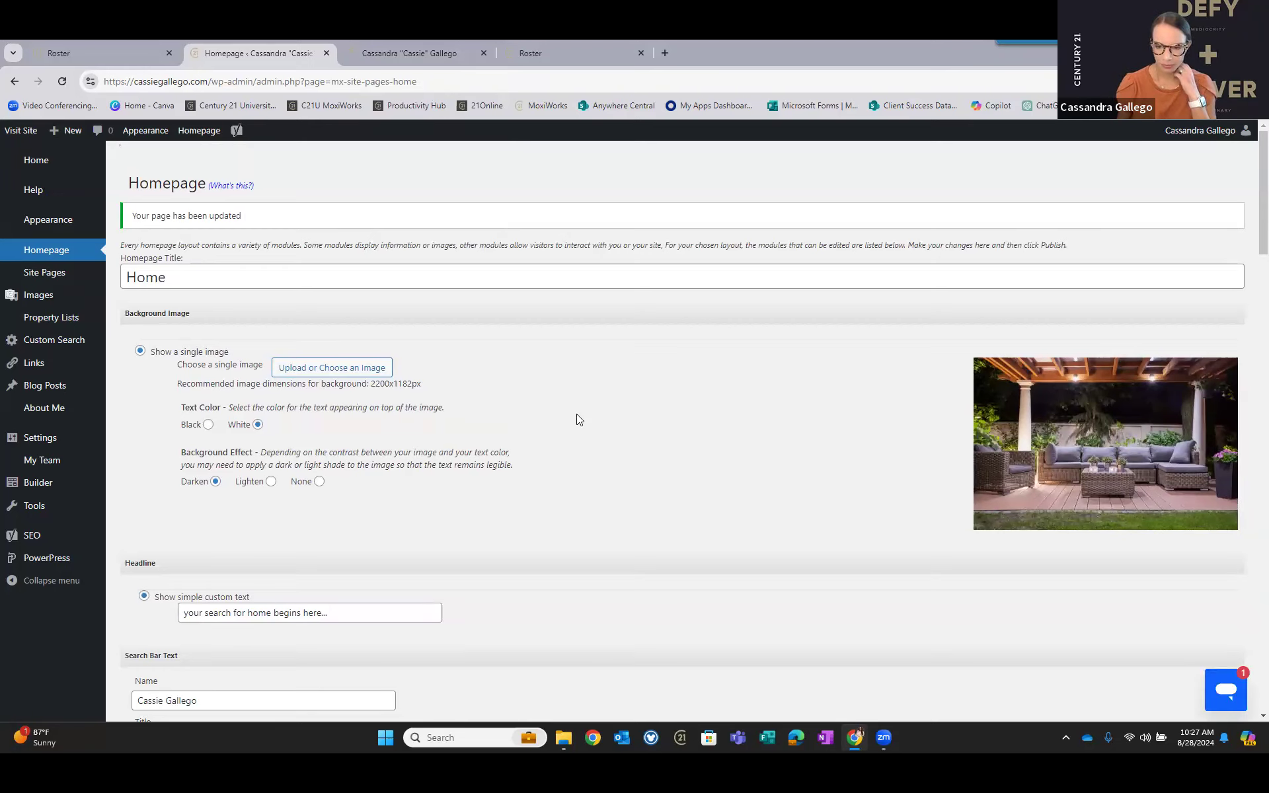
# Compare the Headline section's custom text with the headline on the live homepage.
pyautogui.scroll(-1, 165, 502)
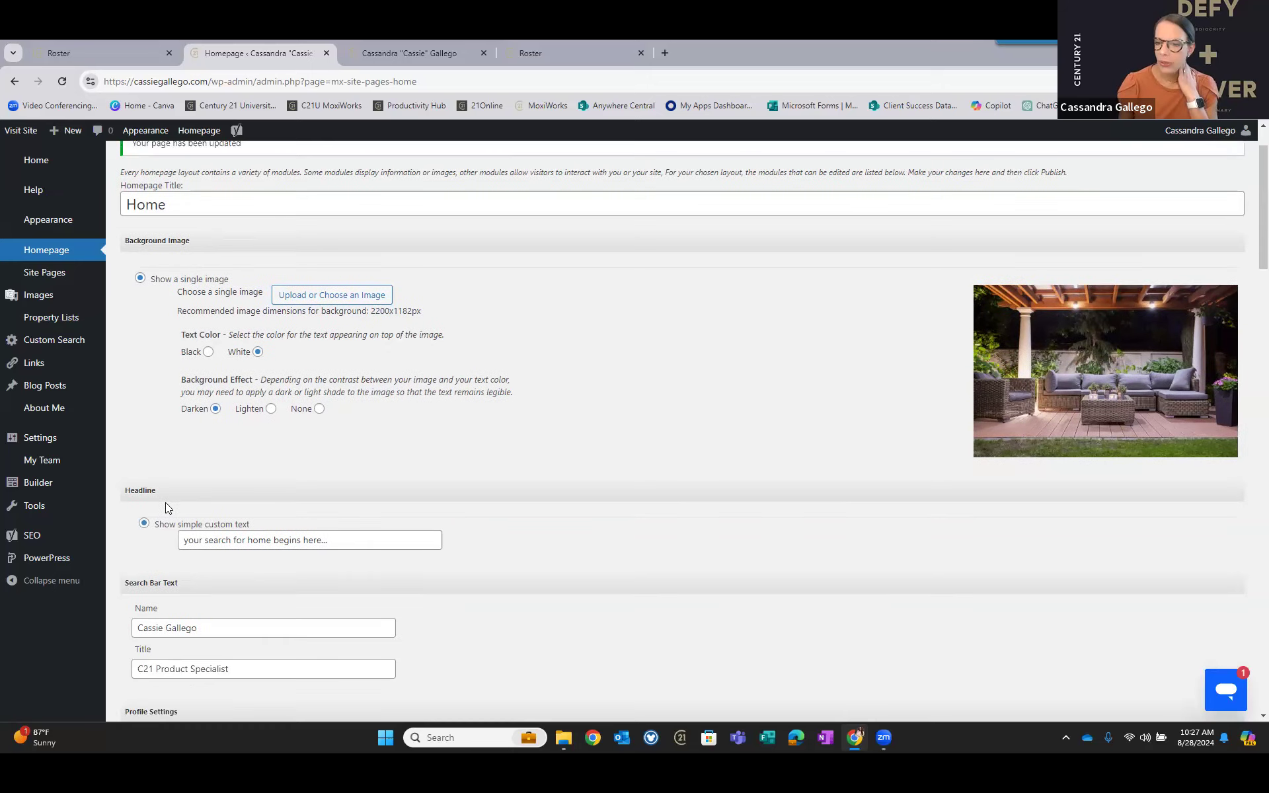
pyautogui.scroll(-1, 169, 487)
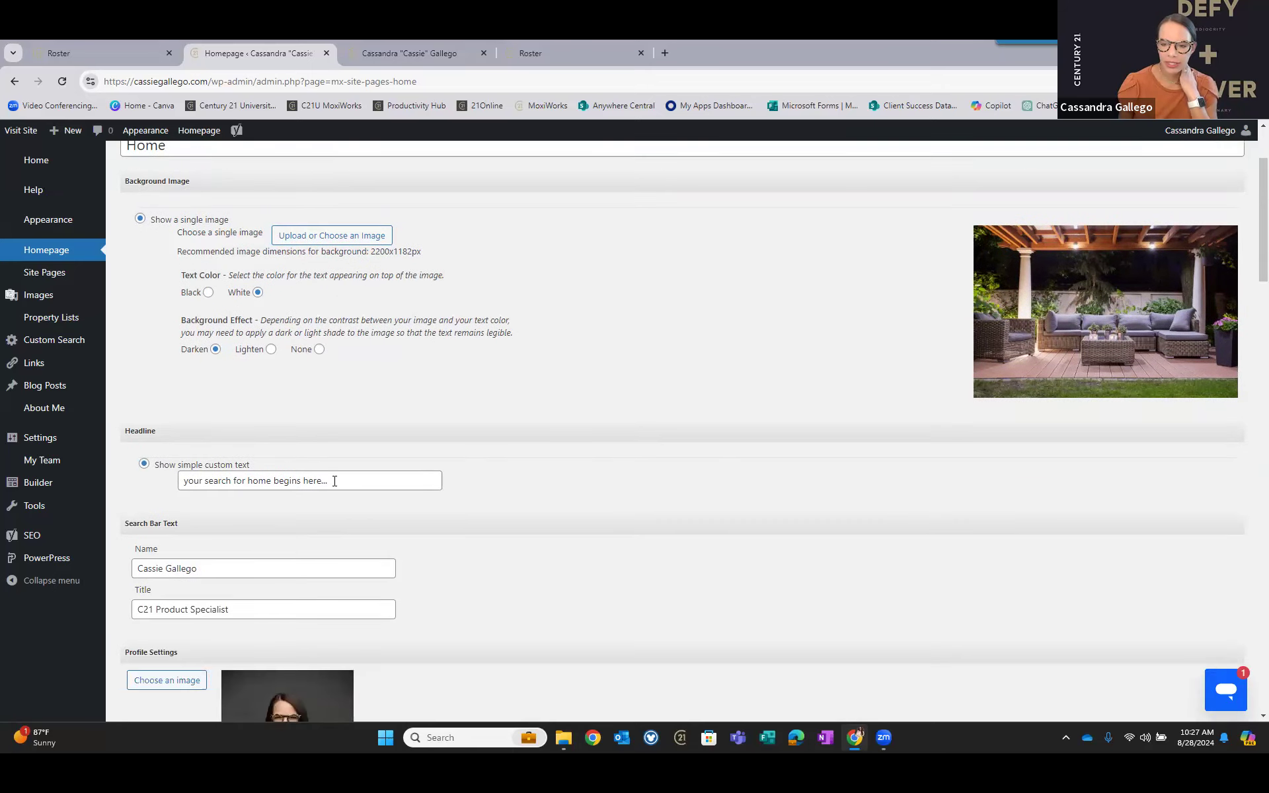
pyautogui.click(405, 481)
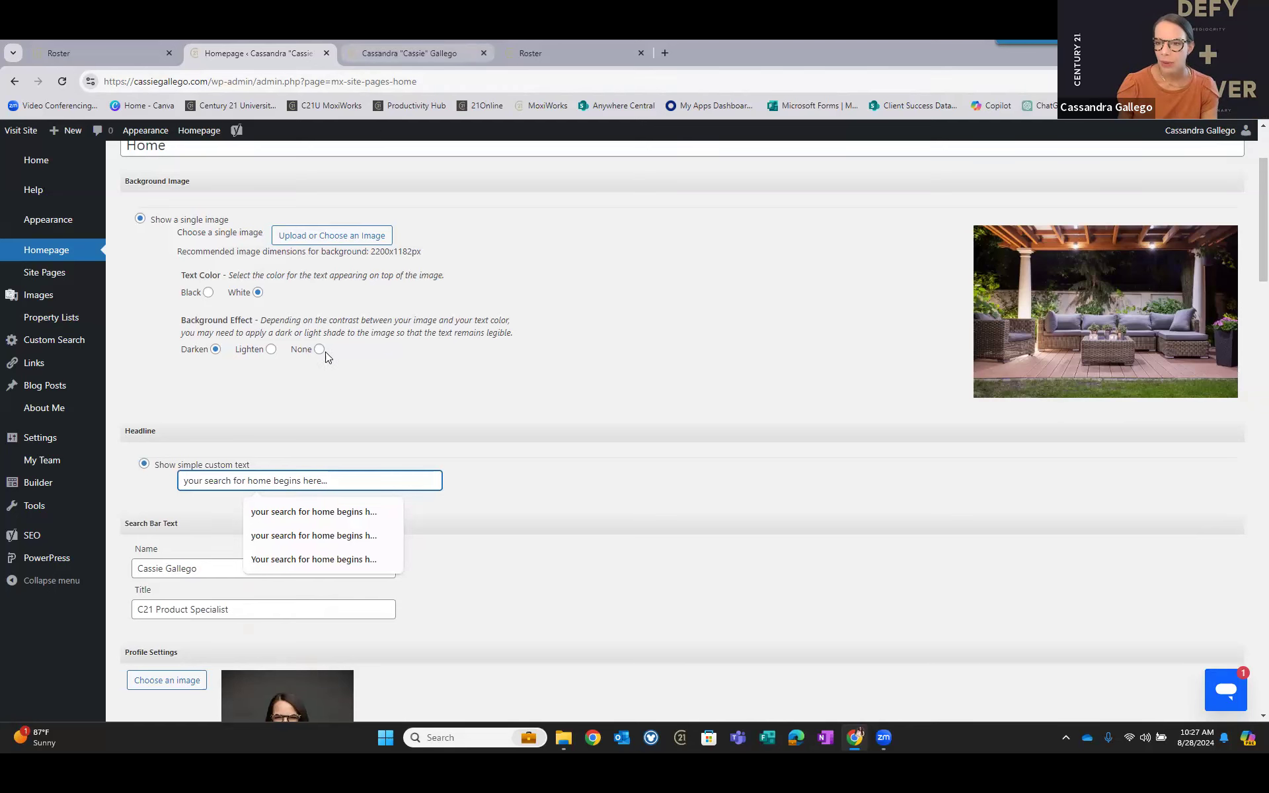
pyautogui.click(409, 53)
pyautogui.hotkey('ctrl', 'shift', 'Tab')
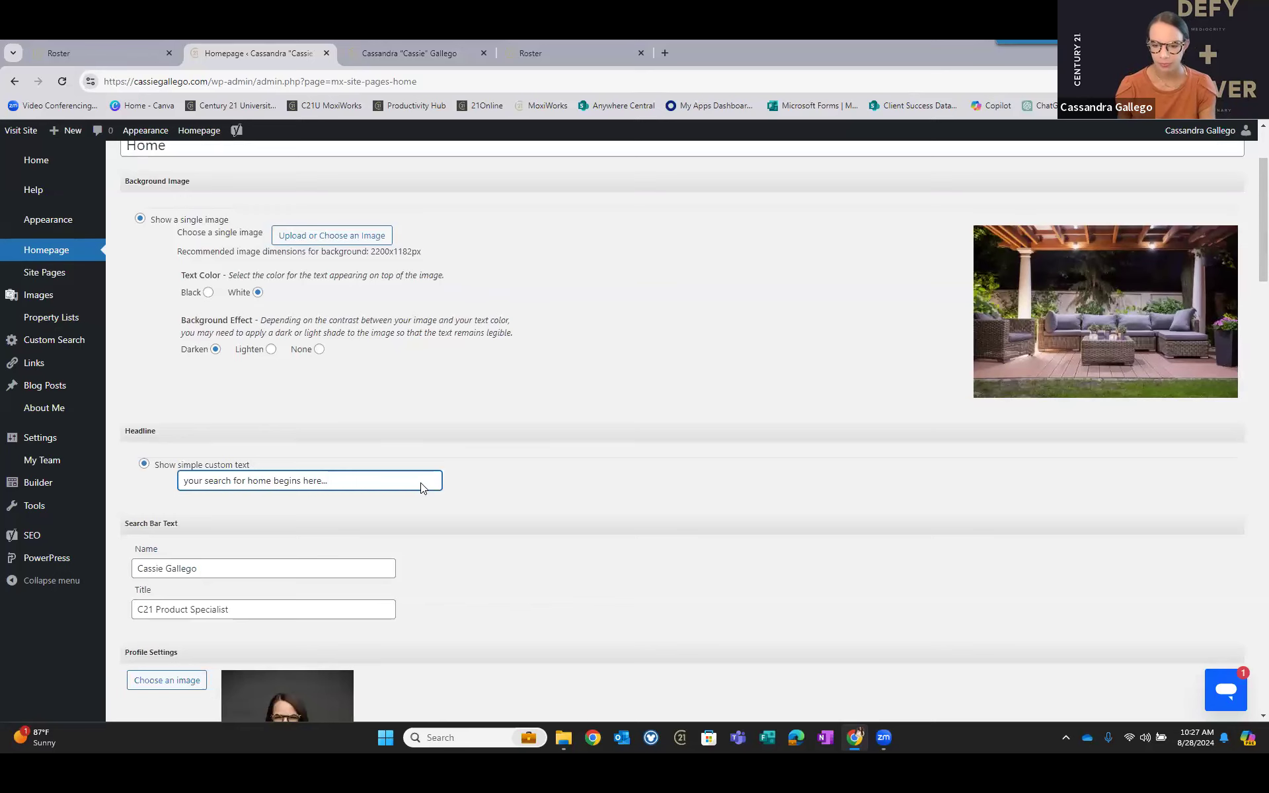
# Compare the Profile Settings photo and contact fields with the agent profile block on the live homepage.
pyautogui.scroll(-5, 423, 488)
pyautogui.scroll(-2, 380, 259)
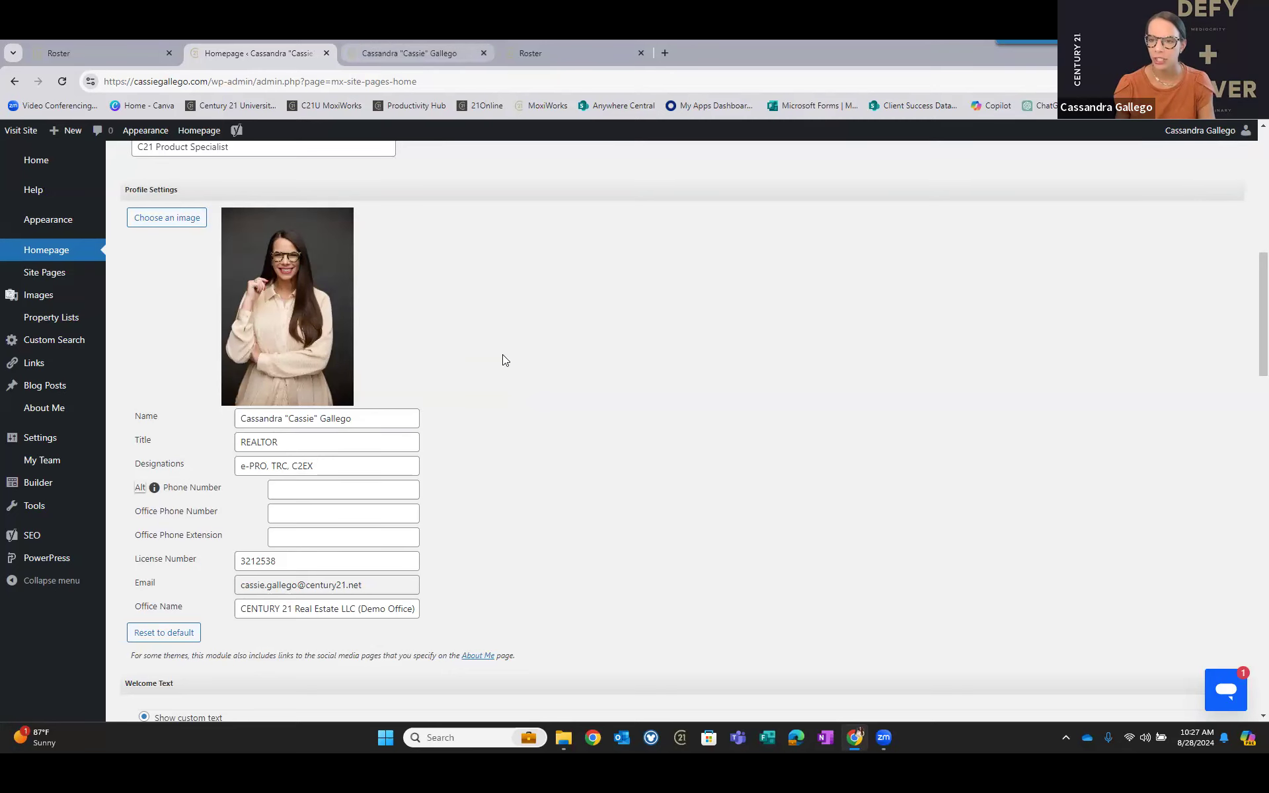
pyautogui.hotkey('ctrl', 'Tab')
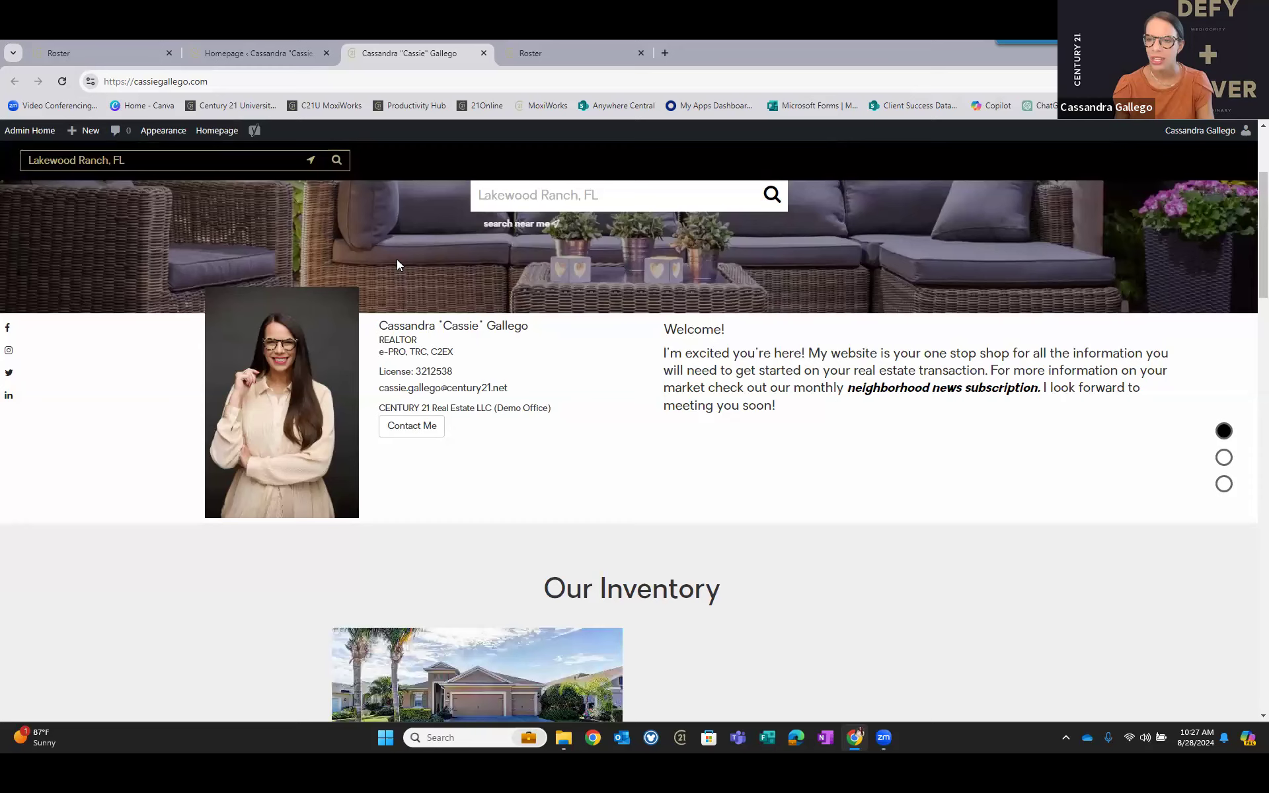
pyautogui.click(294, 50)
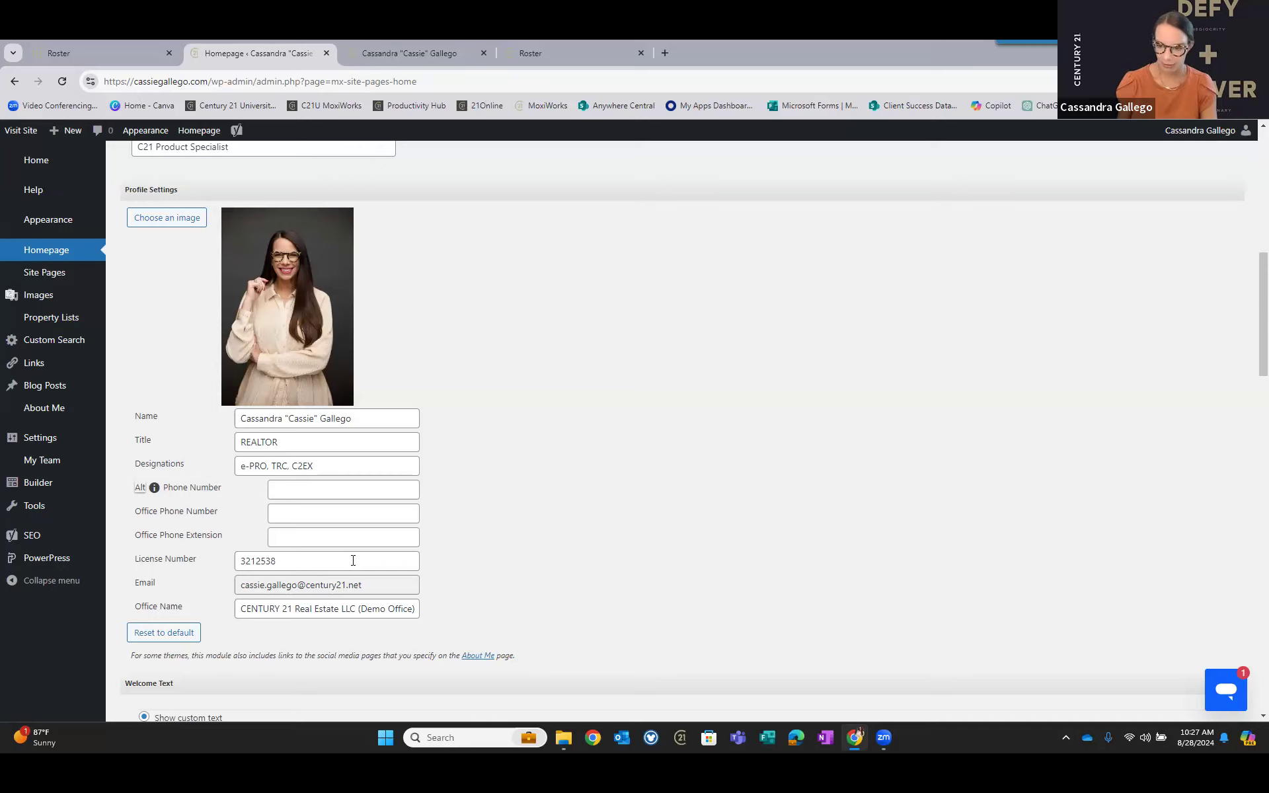
# Compare the Welcome Text editor's content with the welcome message and its neighborhood news link on the live homepage.
pyautogui.scroll(-3, 376, 500)
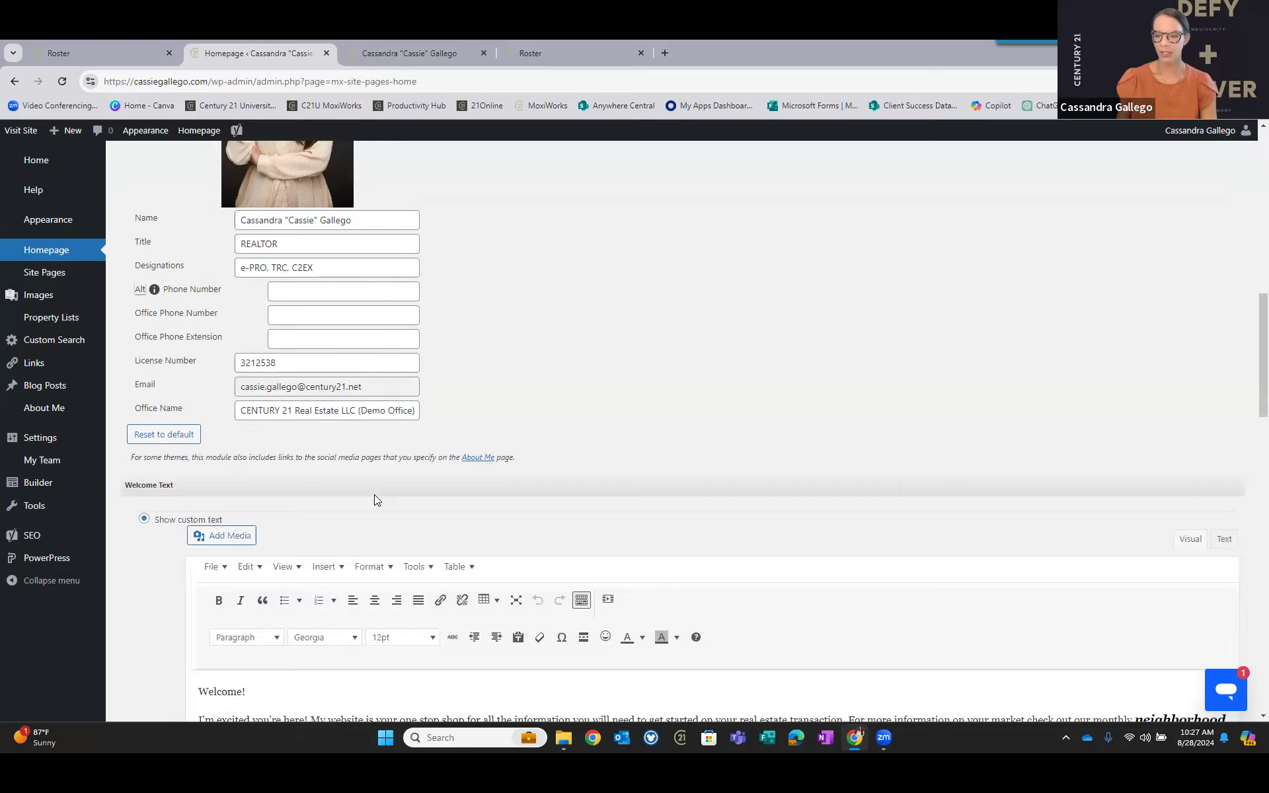
pyautogui.scroll(-3, 376, 492)
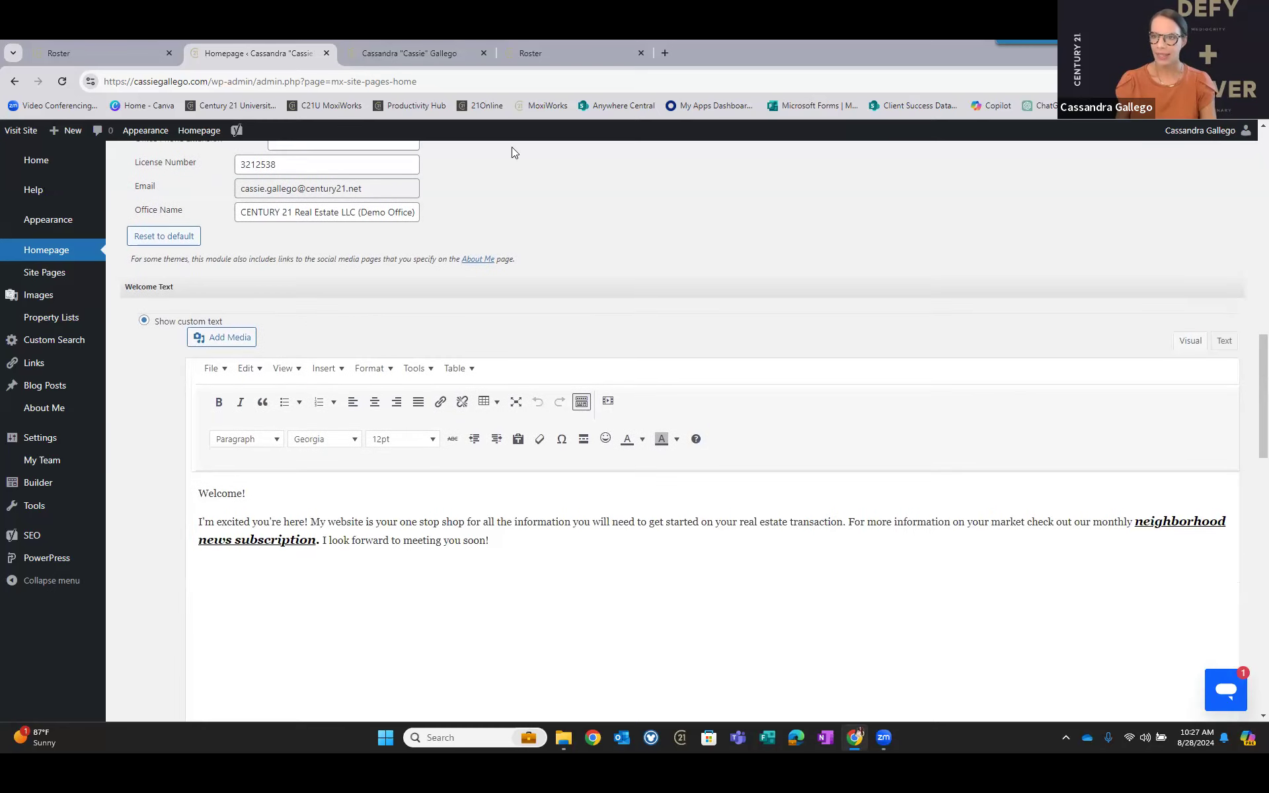
pyautogui.click(413, 48)
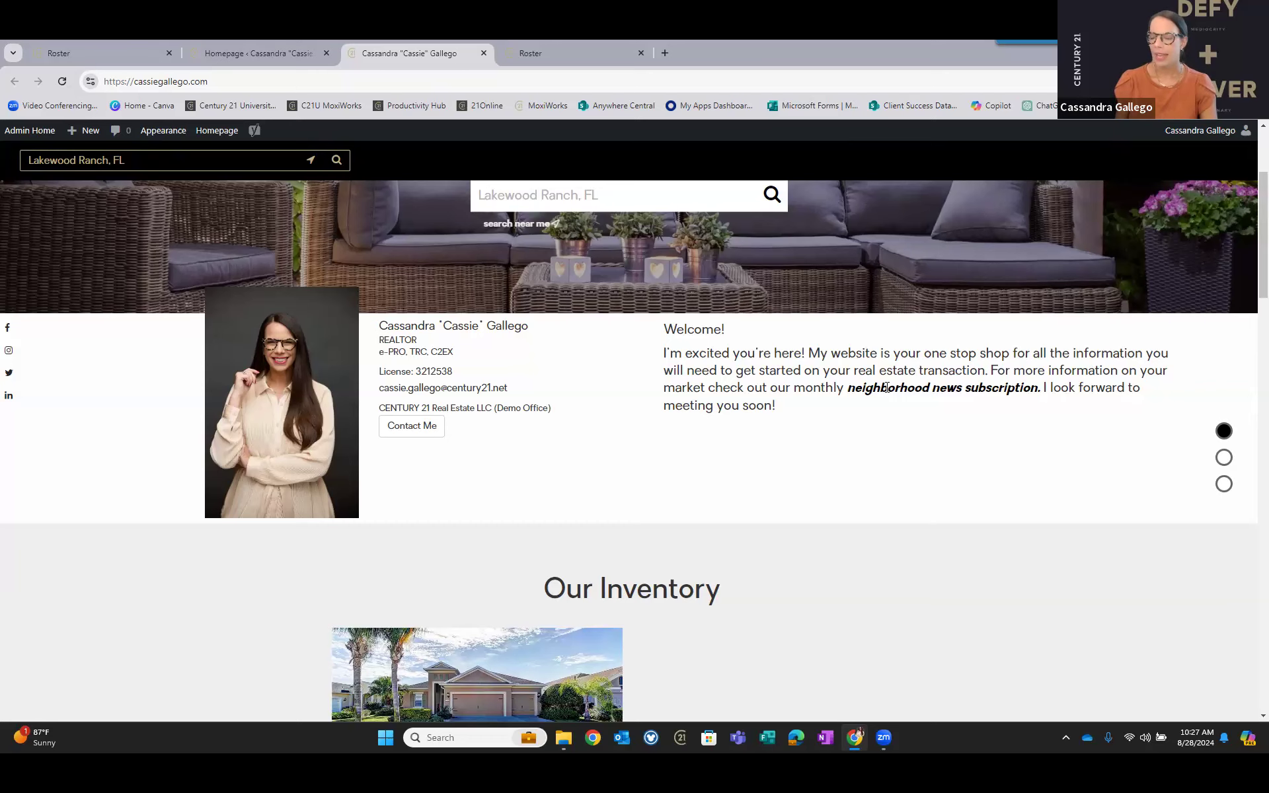
pyautogui.click(282, 57)
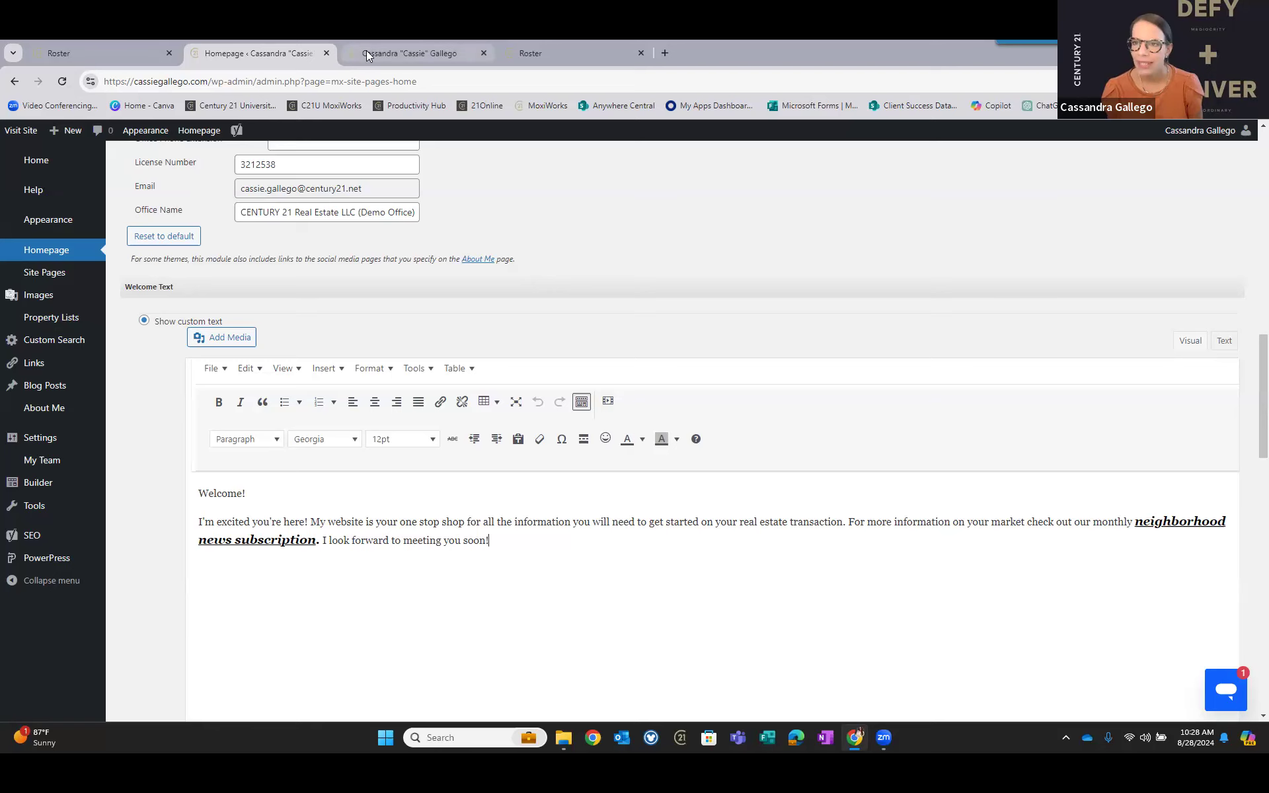
# Examine the Neighborhood News and About navigation entries on the live homepage and return to the Homepage settings.
pyautogui.click(395, 57)
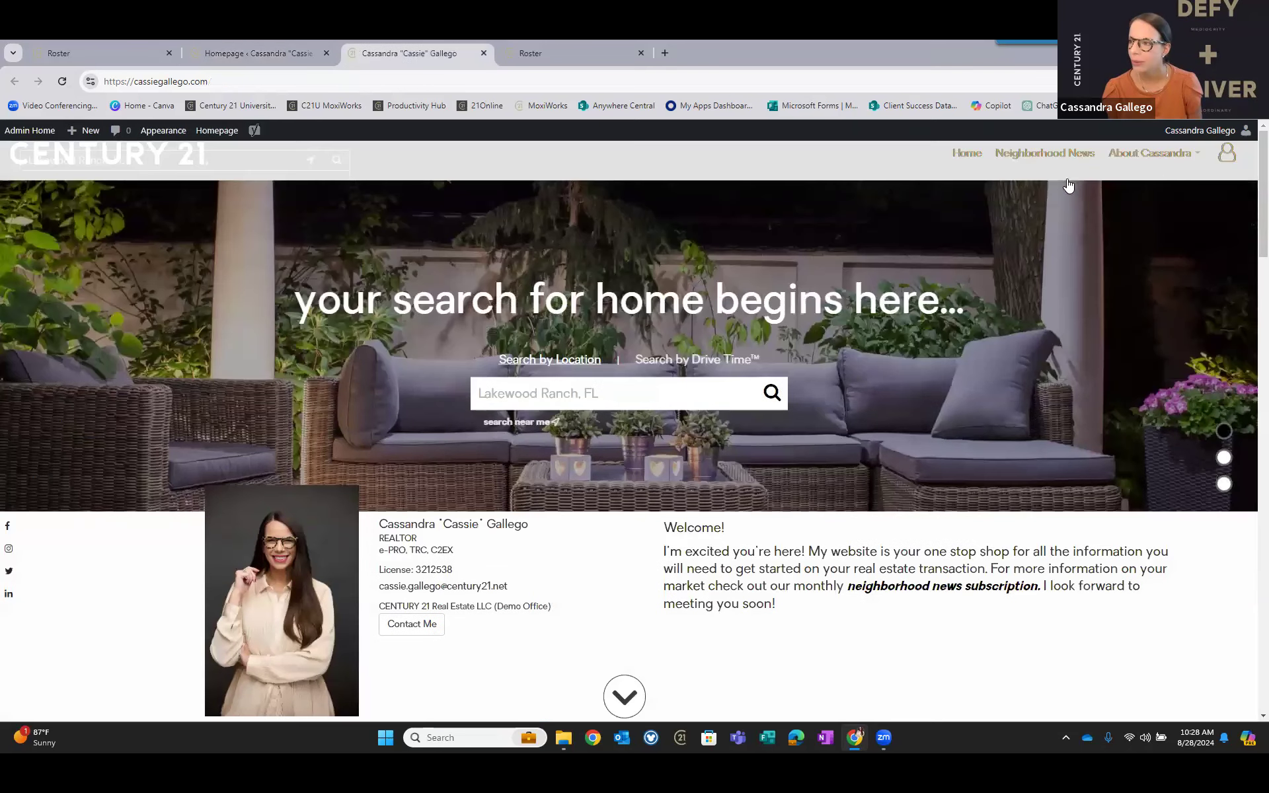
pyautogui.click(1167, 169)
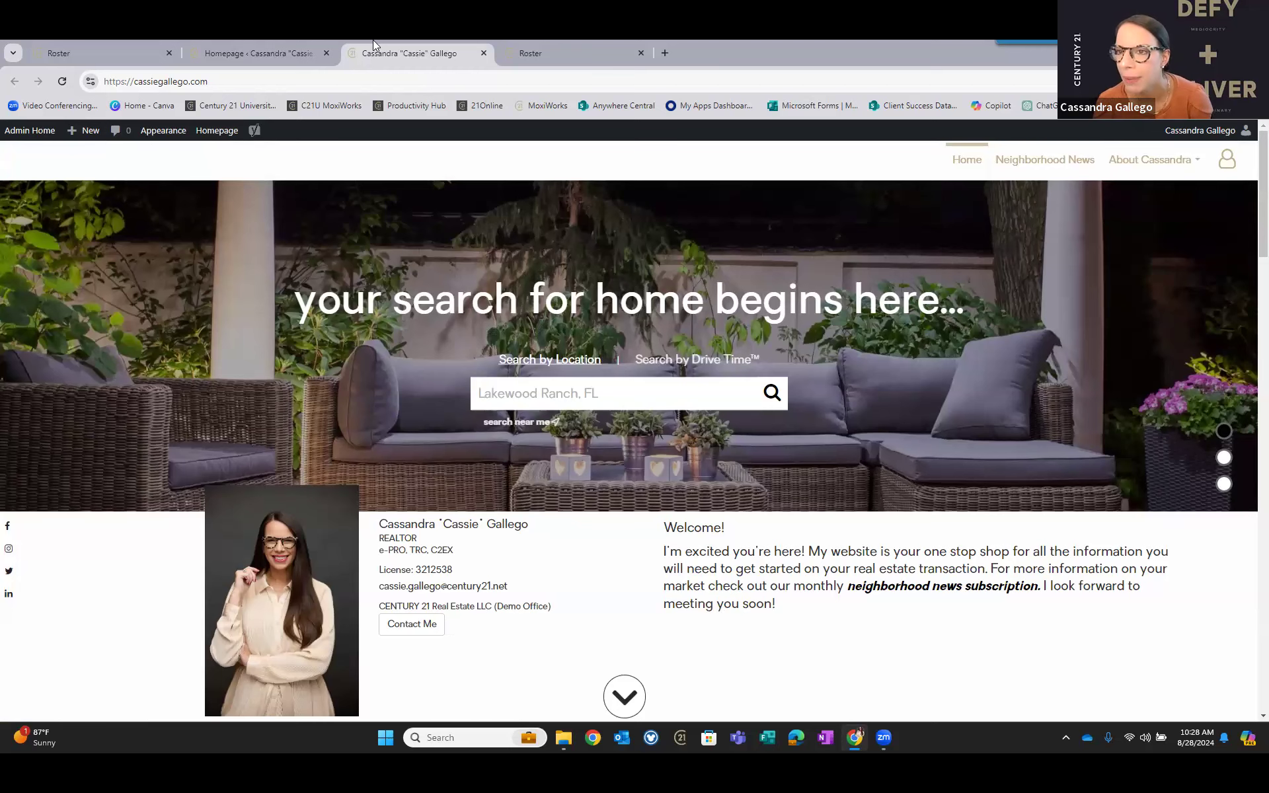
pyautogui.click(259, 55)
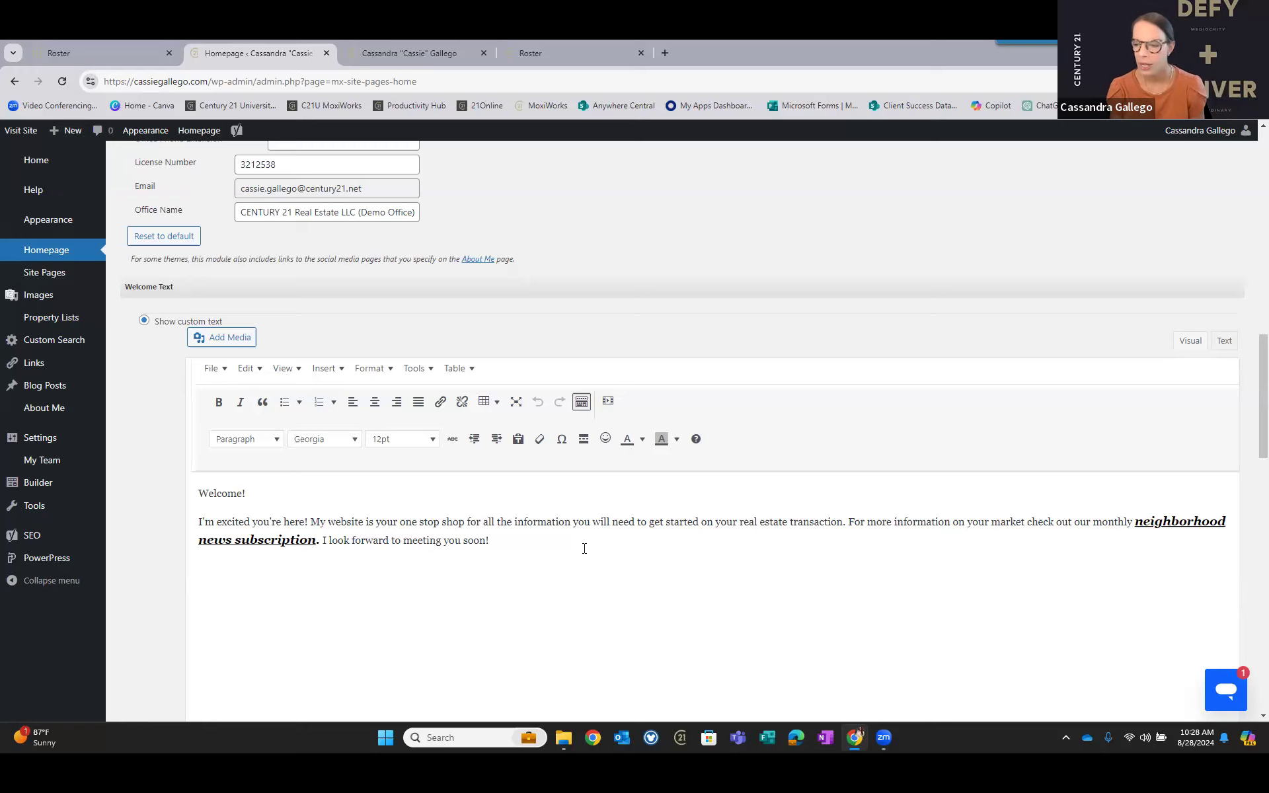
# Review the Welcome Text formatting tools and the Featured Properties and Custom Search modules in the Homepage settings.
pyautogui.scroll(1, 731, 504)
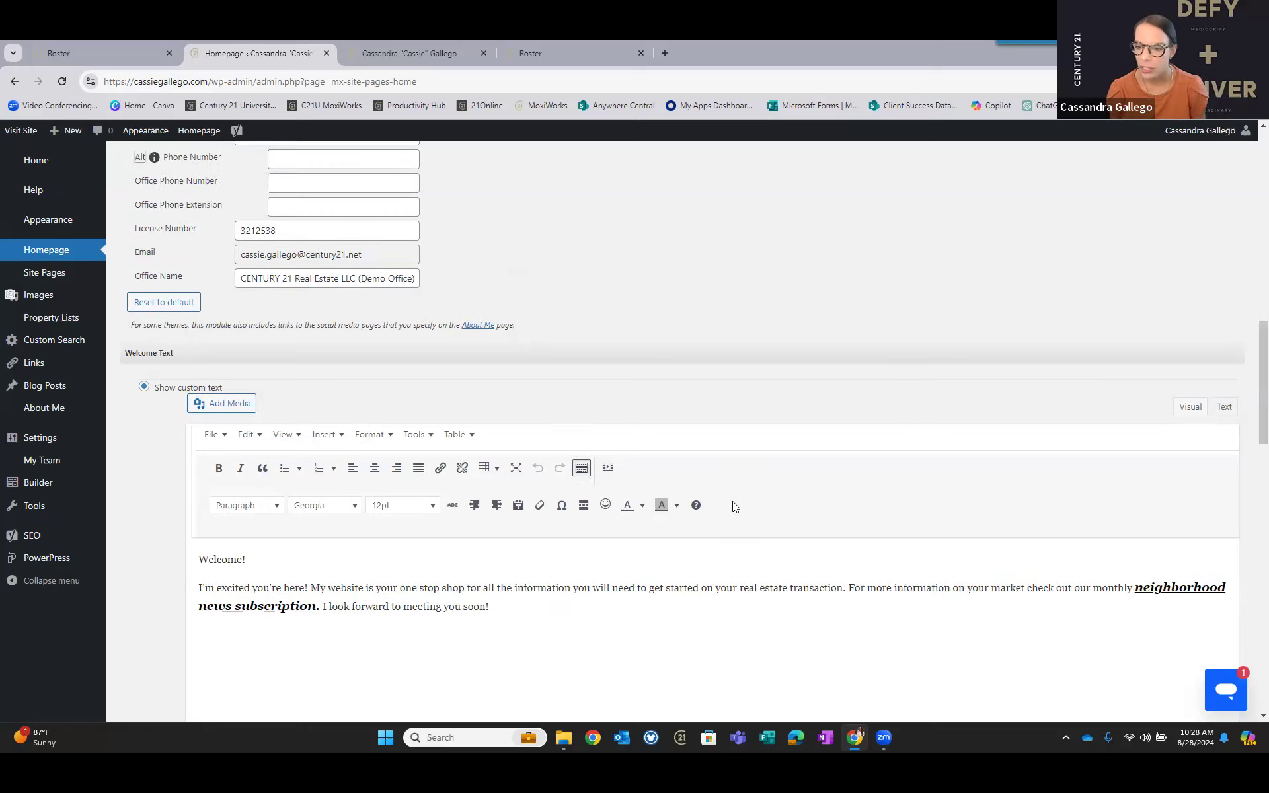
pyautogui.scroll(-1, 605, 484)
pyautogui.scroll(-3, 496, 439)
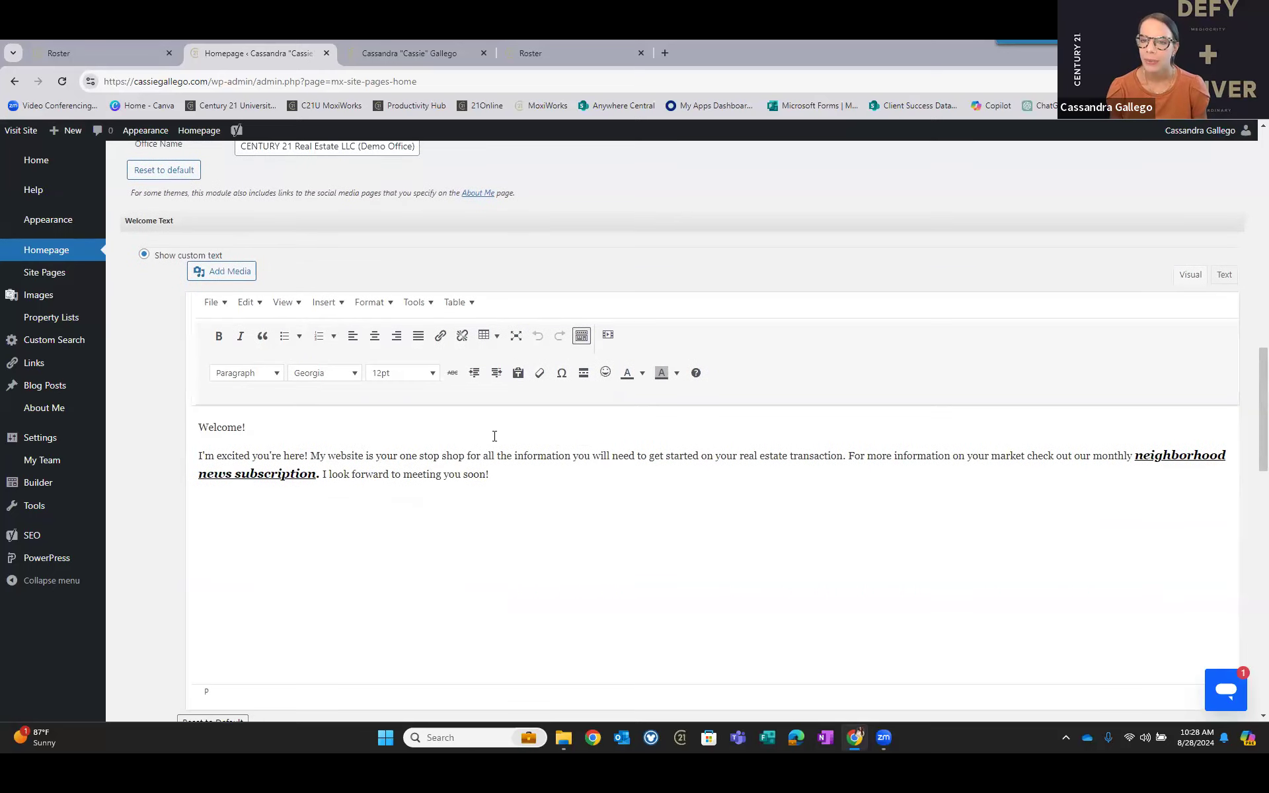
pyautogui.scroll(-5, 373, 354)
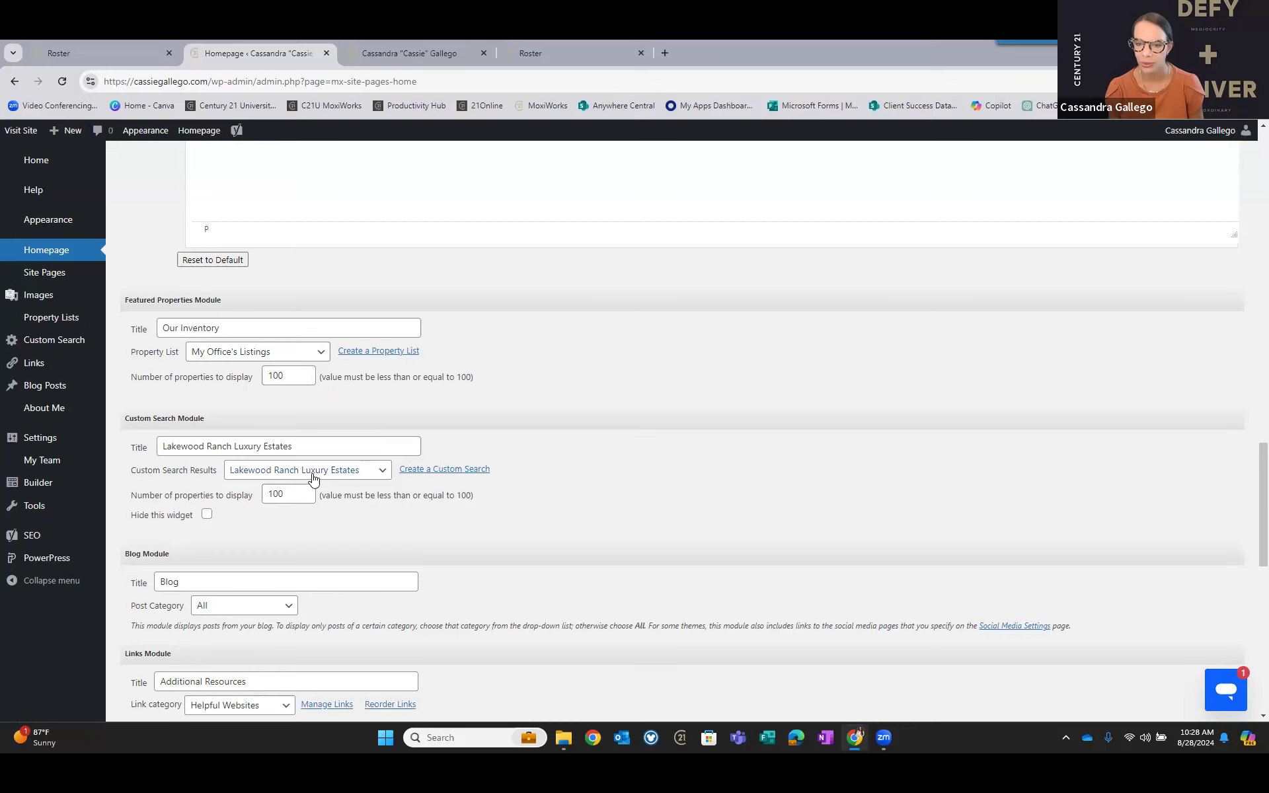
# Set the Custom Search Module for Lakewood Ranch Luxury Estates to be hidden on the homepage.
pyautogui.click(207, 516)
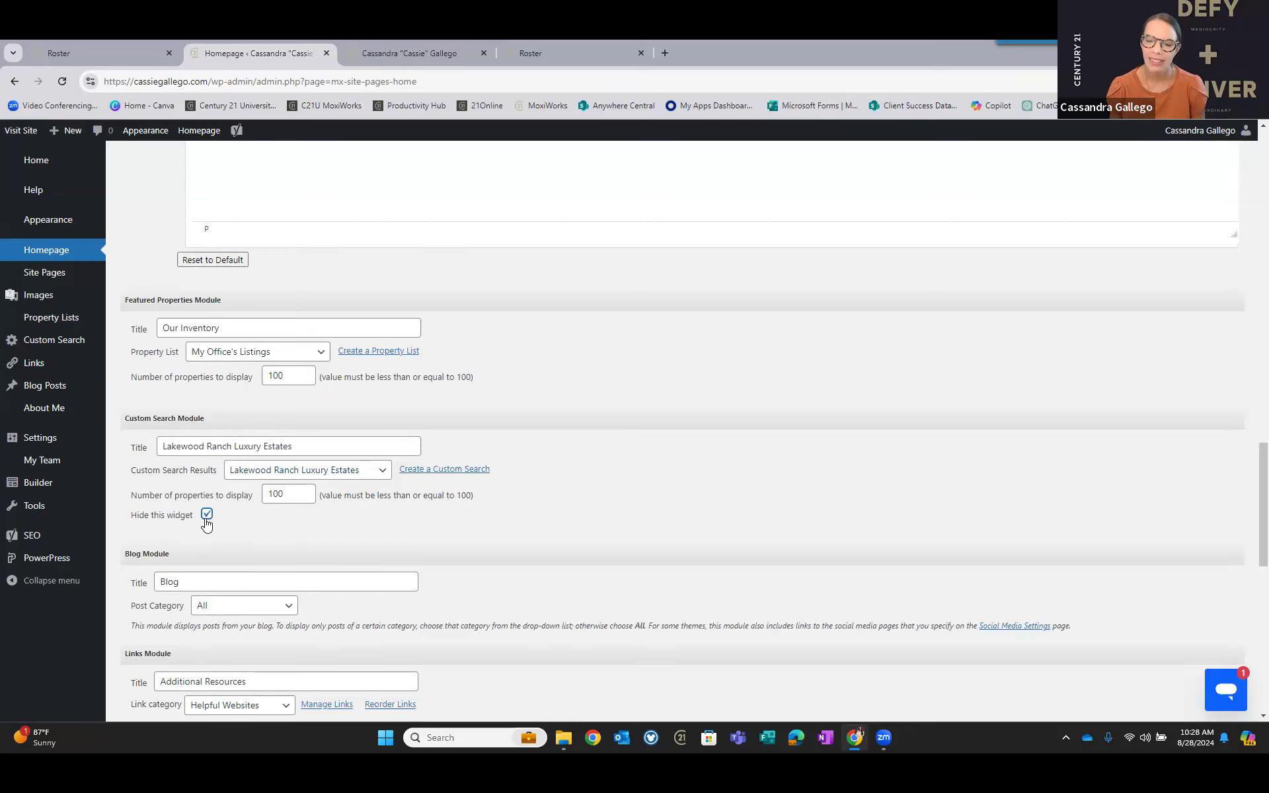
pyautogui.click(207, 514)
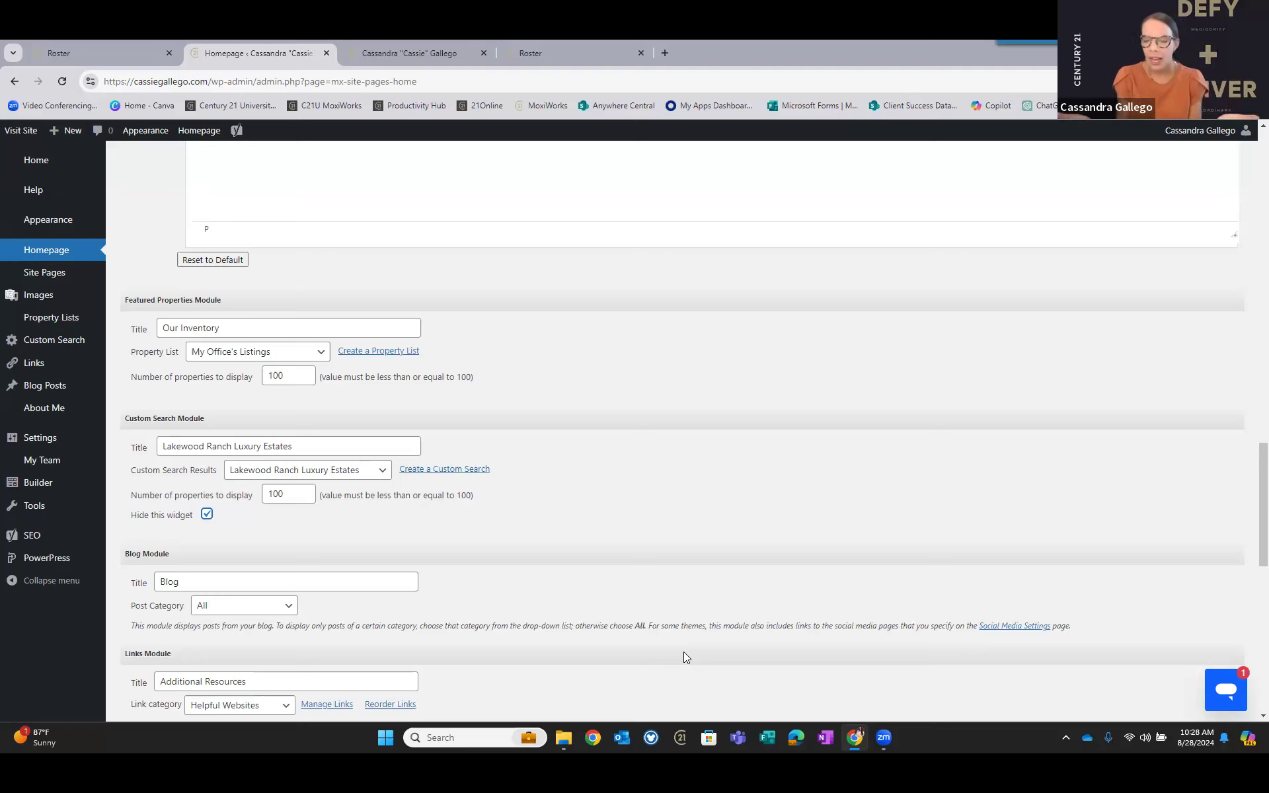
pyautogui.click(207, 515)
pyautogui.click(206, 515)
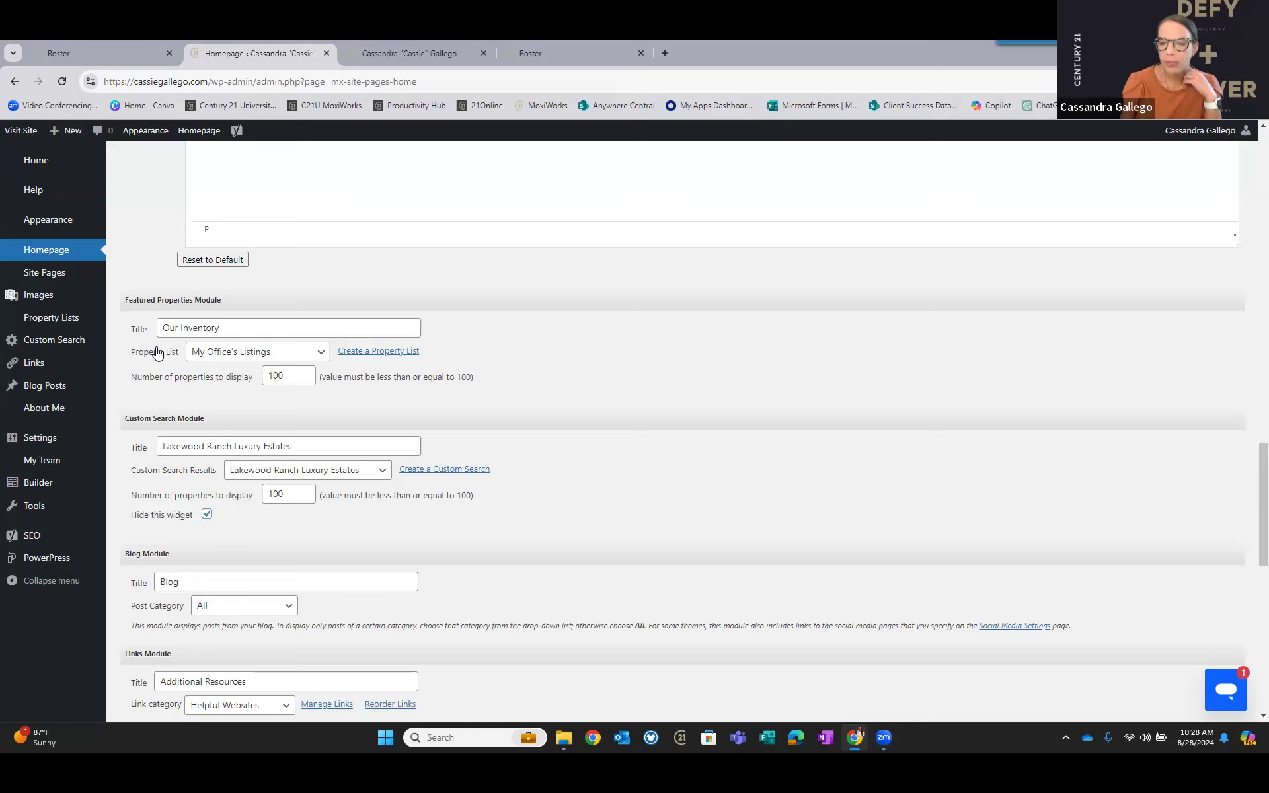
# Review the available property lists and set the Featured Properties Module to My Sold Listings.
pyautogui.click(256, 361)
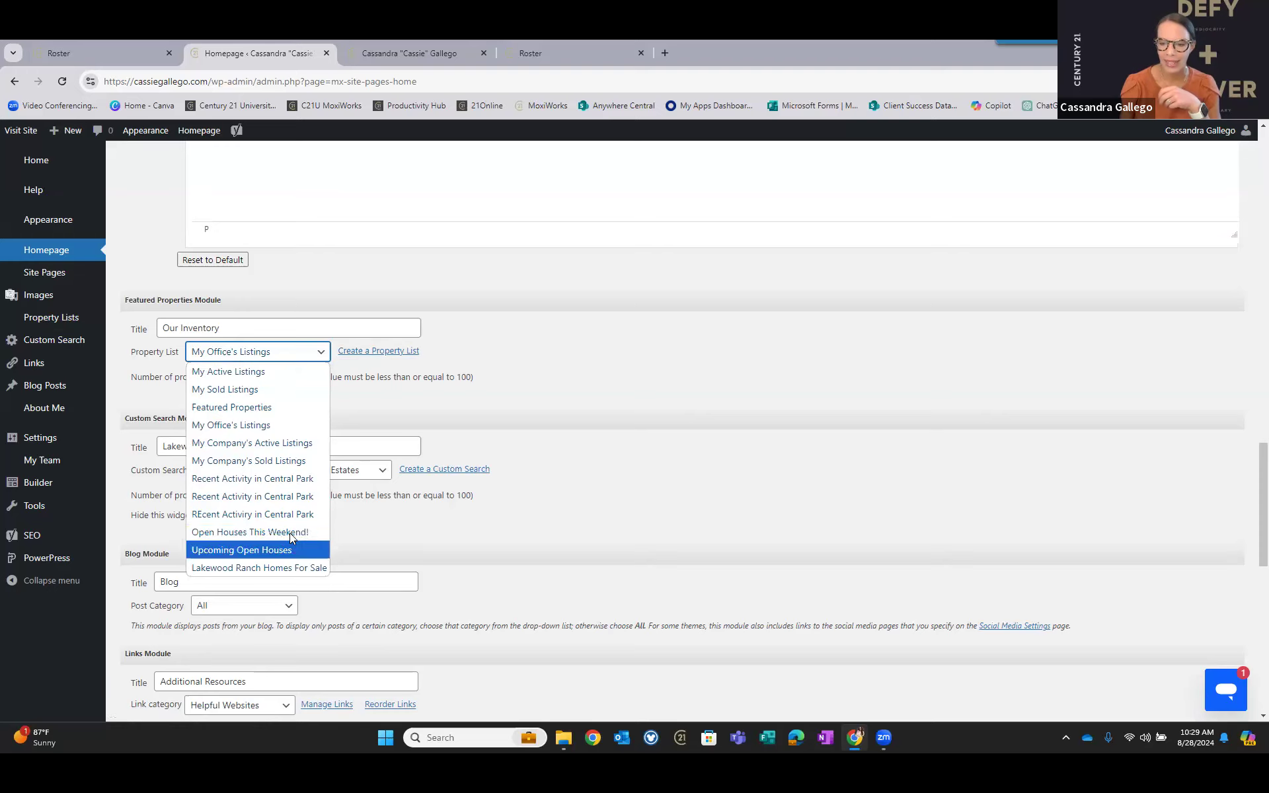
pyautogui.click(427, 397)
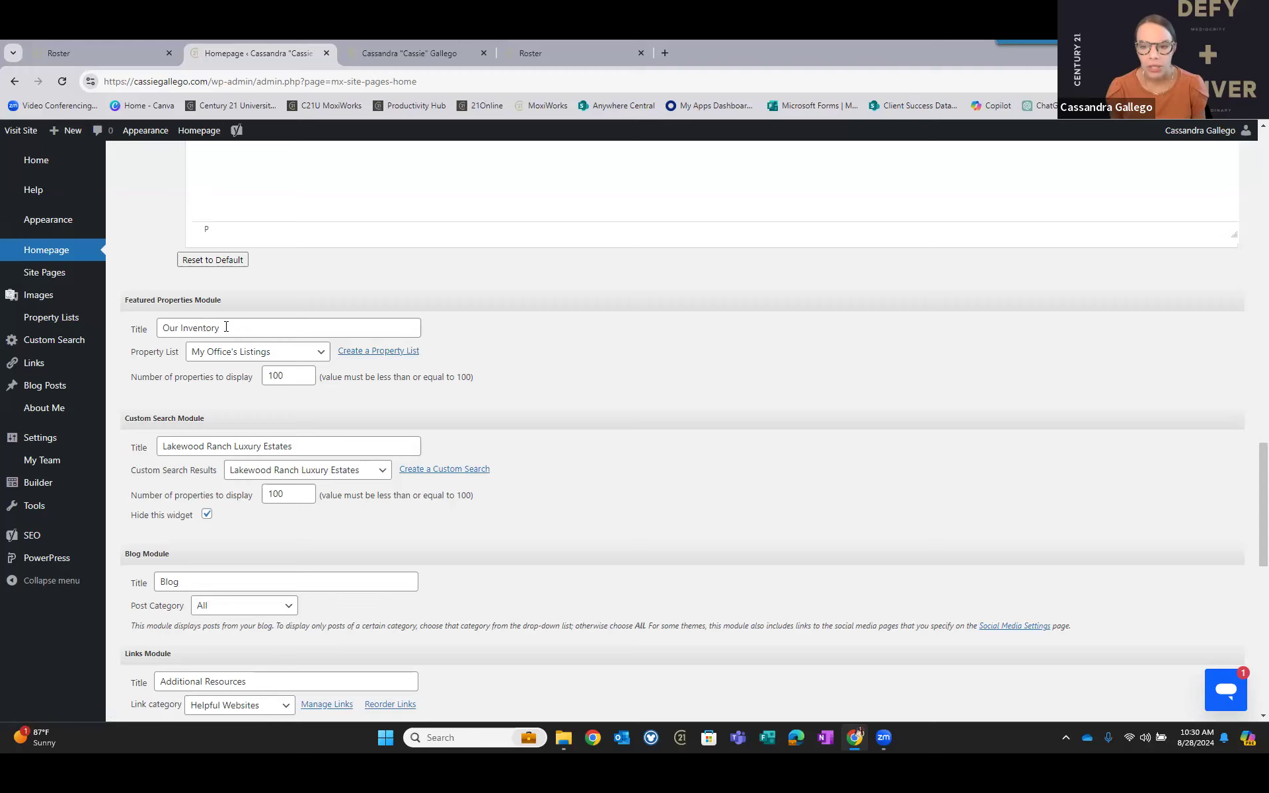
pyautogui.click(228, 356)
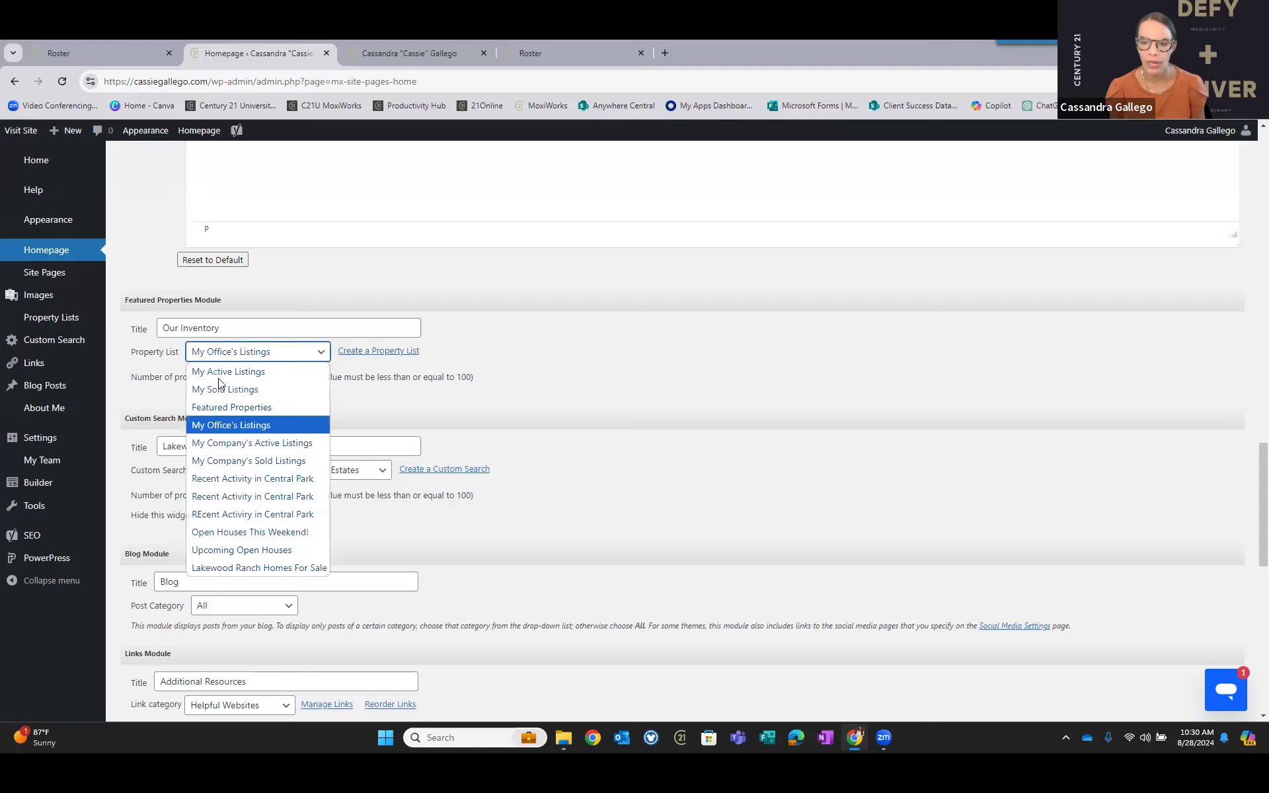
pyautogui.click(222, 390)
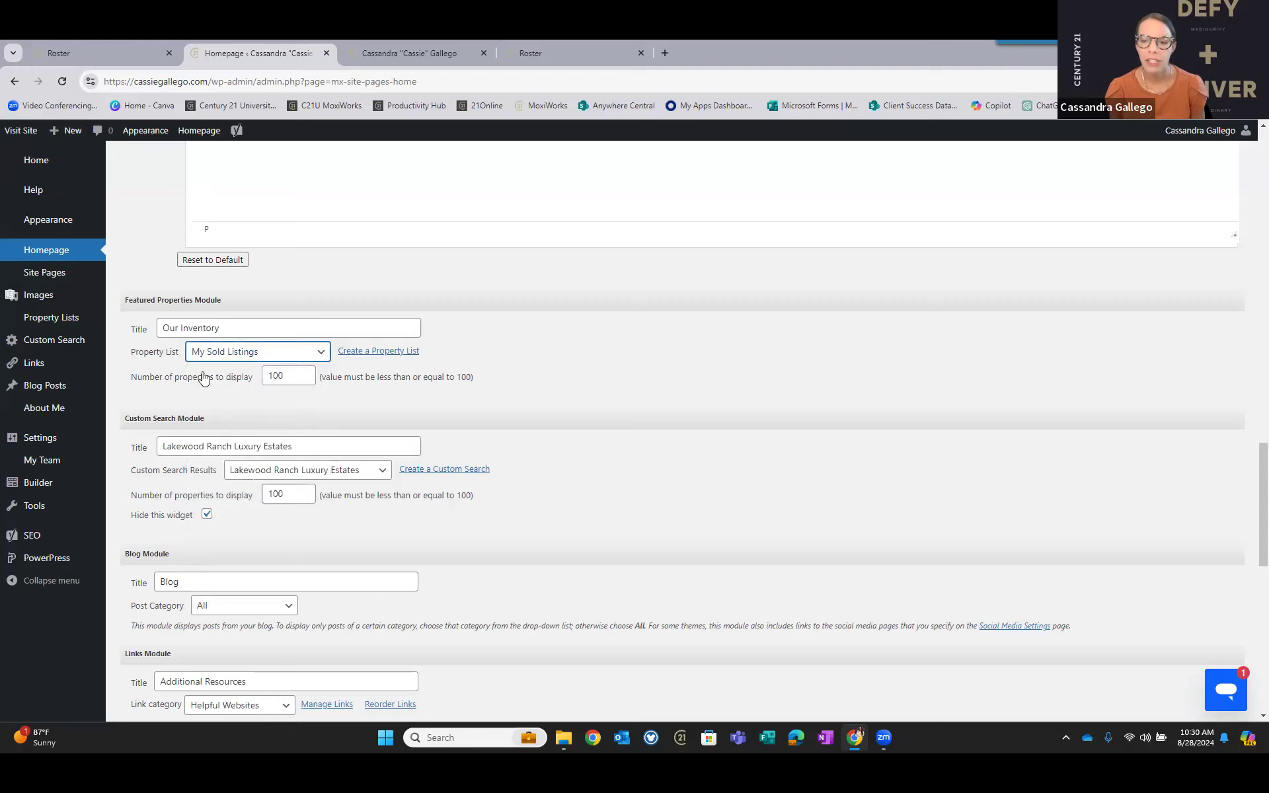
# Set the Featured Properties Module's property list to My Active Listings.
pyautogui.tripleClick(251, 324)
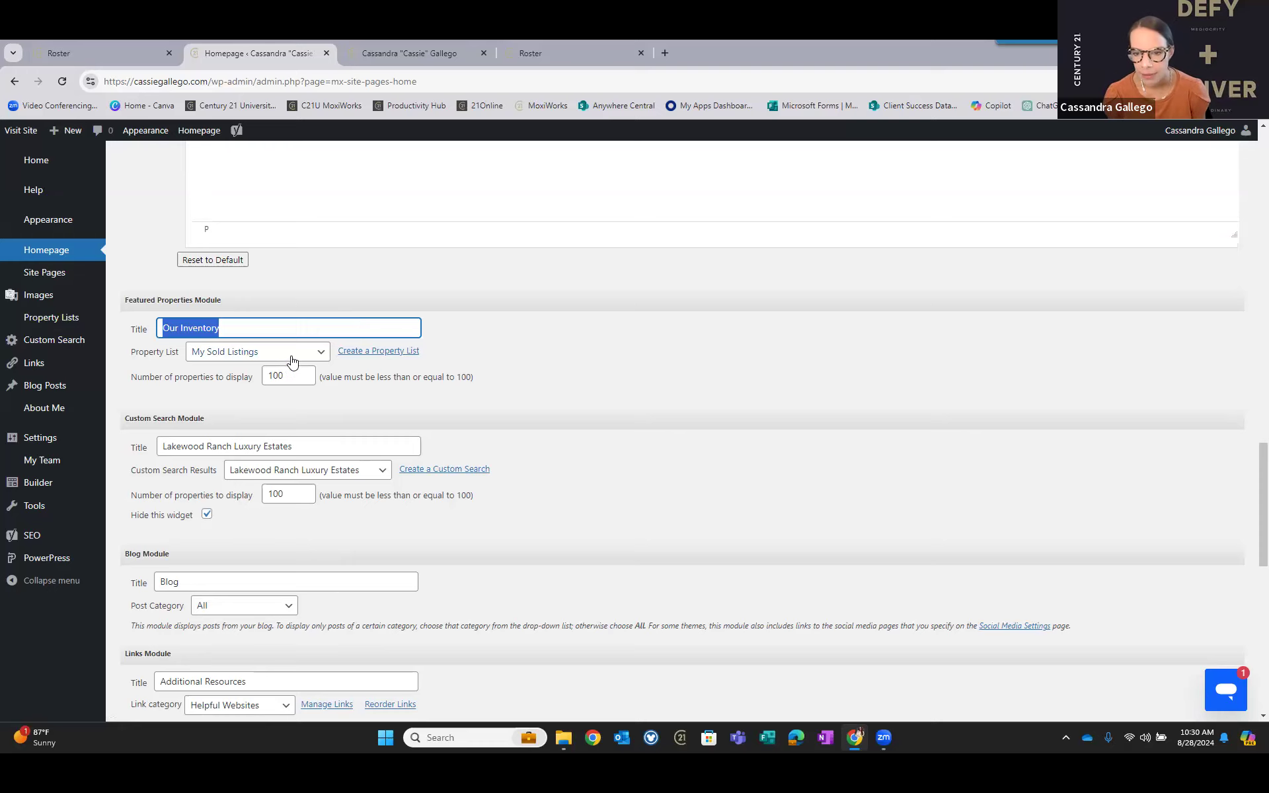
pyautogui.click(259, 357)
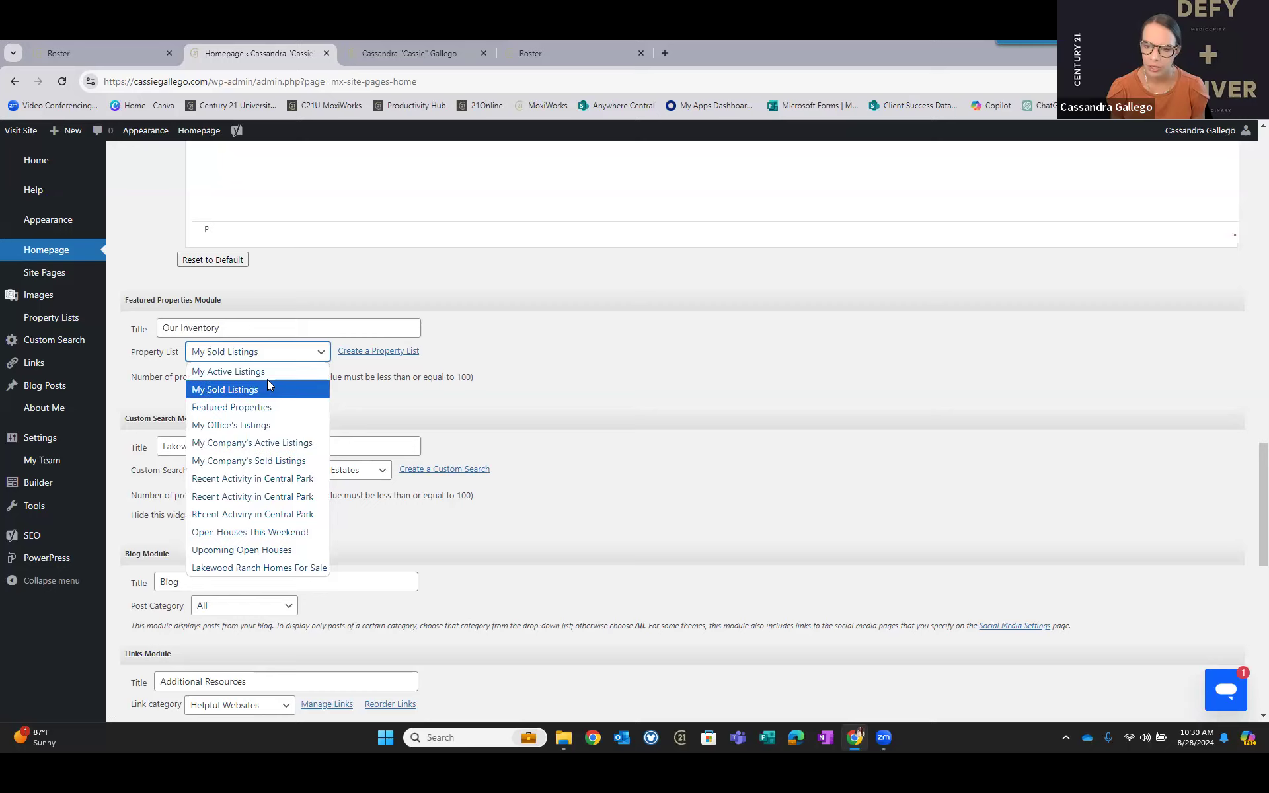
pyautogui.click(265, 388)
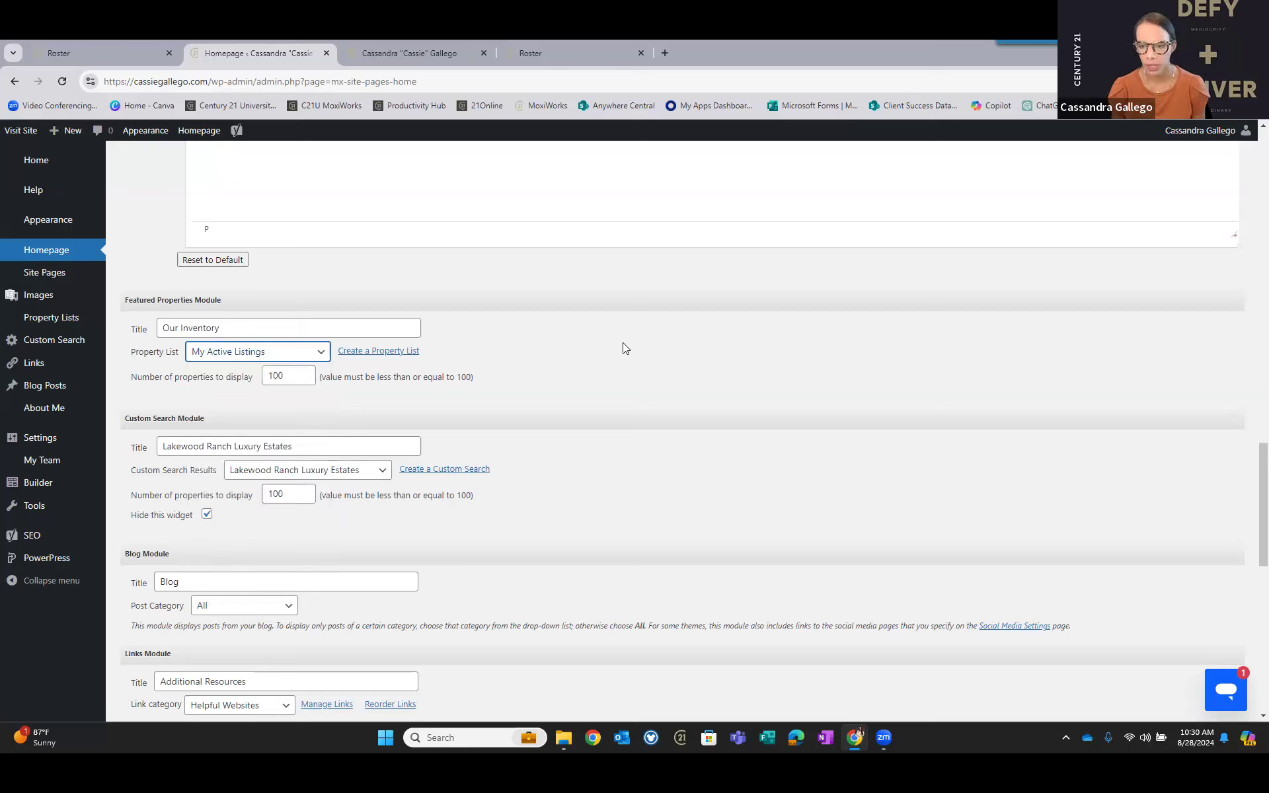
pyautogui.click(644, 339)
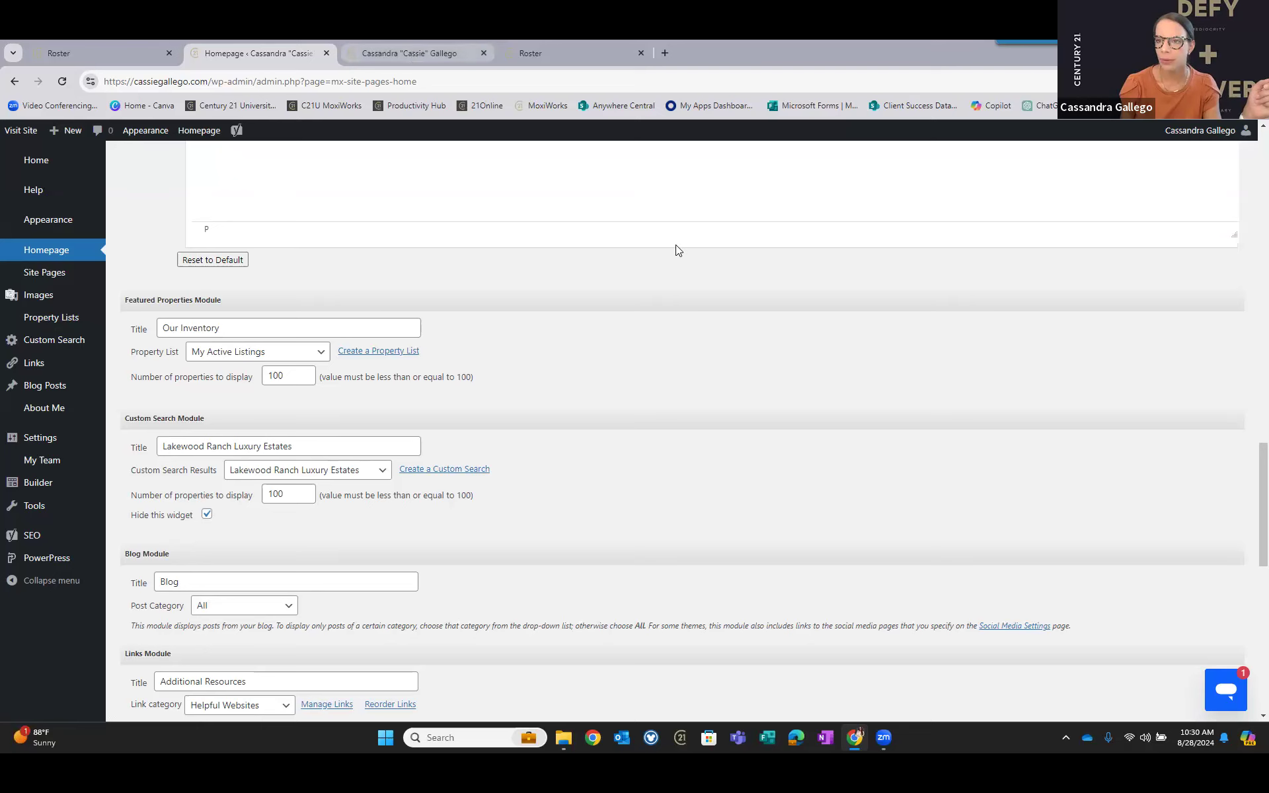
# Browse the Our Inventory and Lakewood Ranch Luxury Estates listings on the live homepage and return to the Homepage settings.
pyautogui.hotkey('ctrl', 'Tab')
pyautogui.scroll(-3, 621, 324)
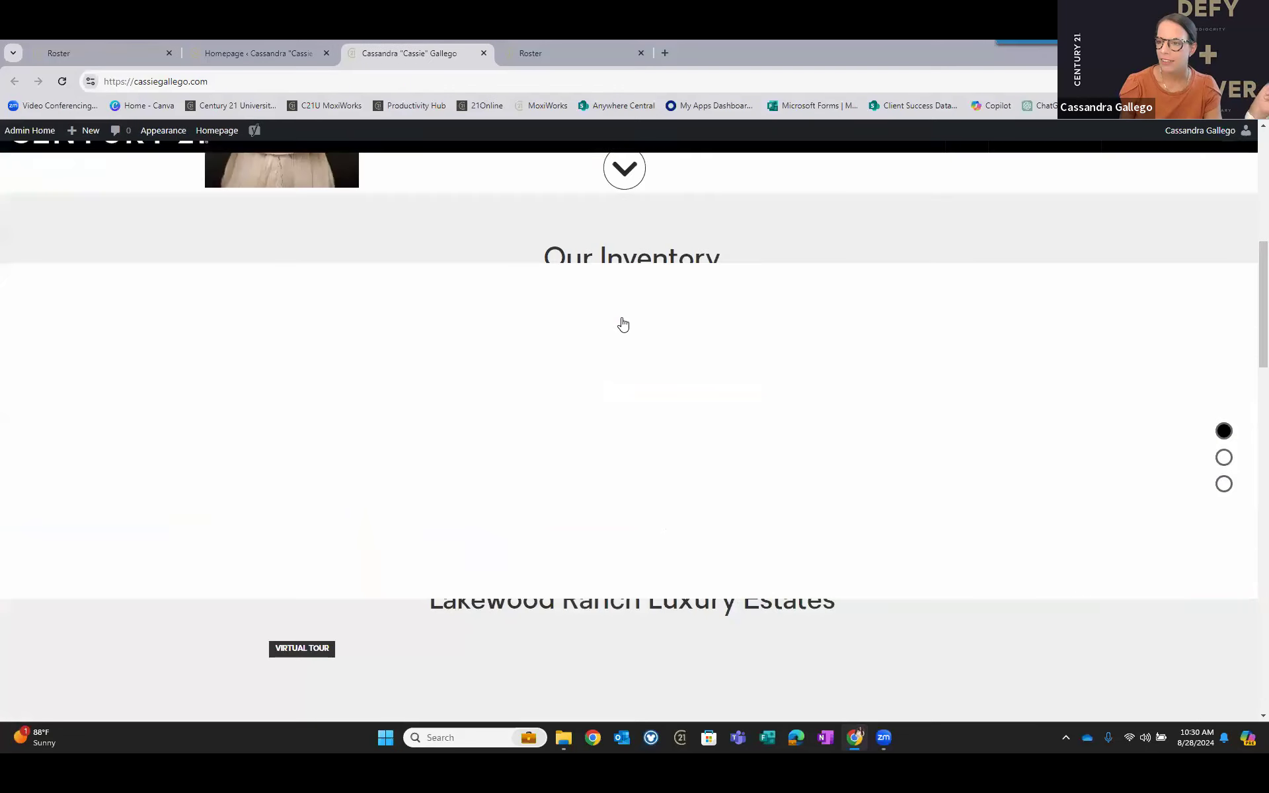
pyautogui.scroll(-2, 479, 570)
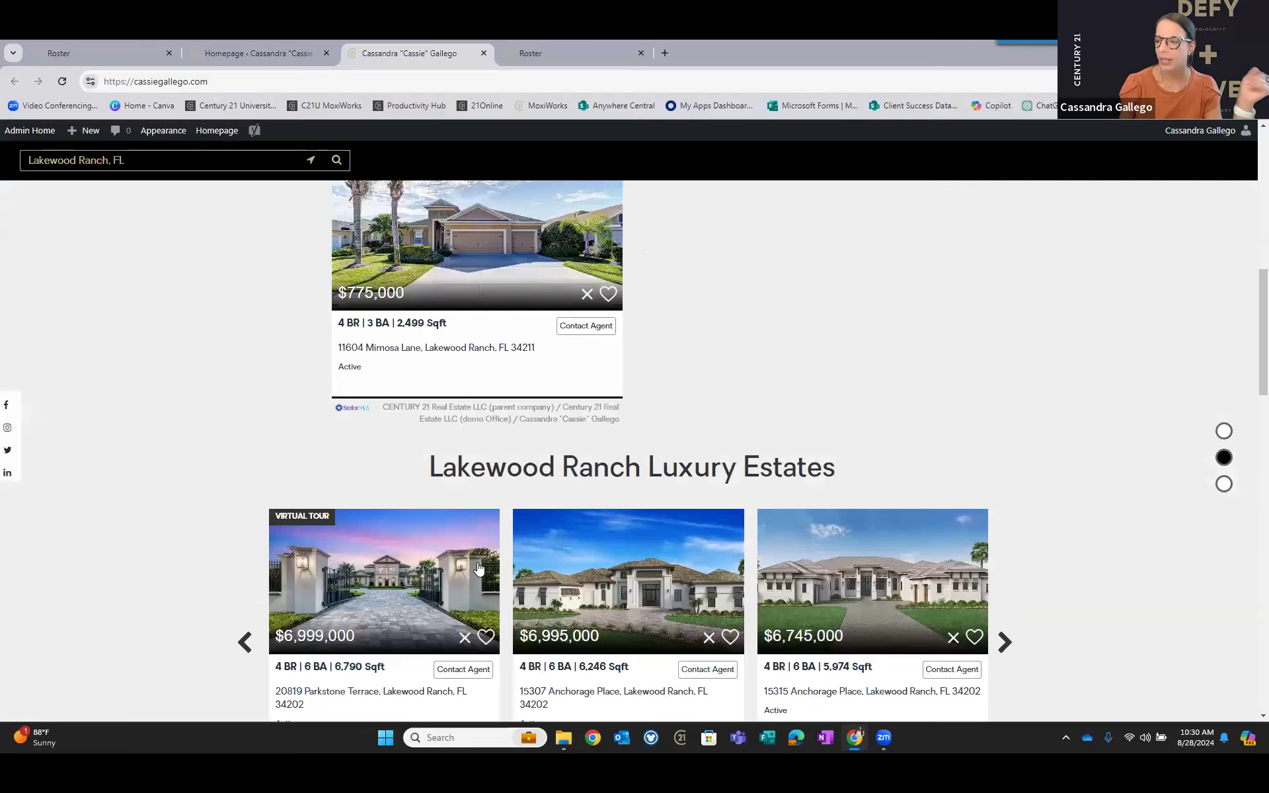
pyautogui.scroll(-1, 396, 417)
pyautogui.scroll(-1, 1017, 472)
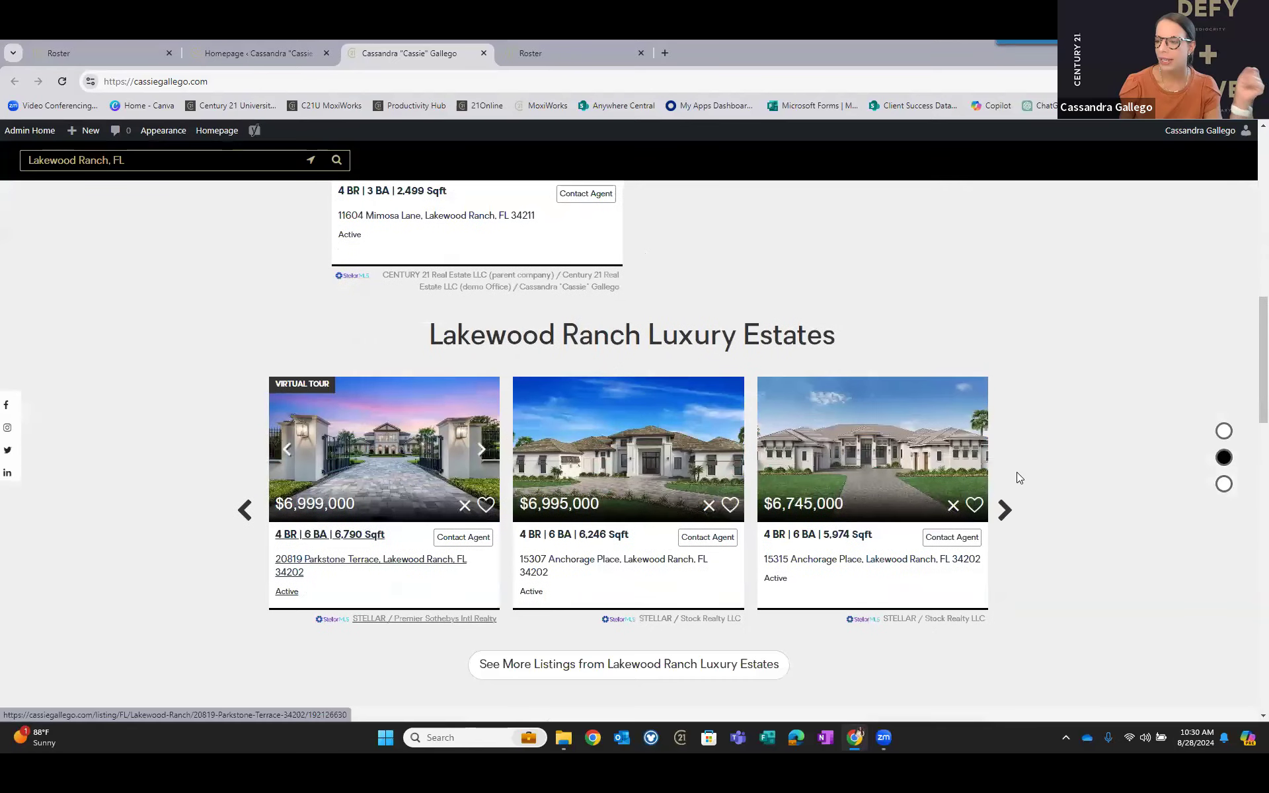
pyautogui.click(1005, 510)
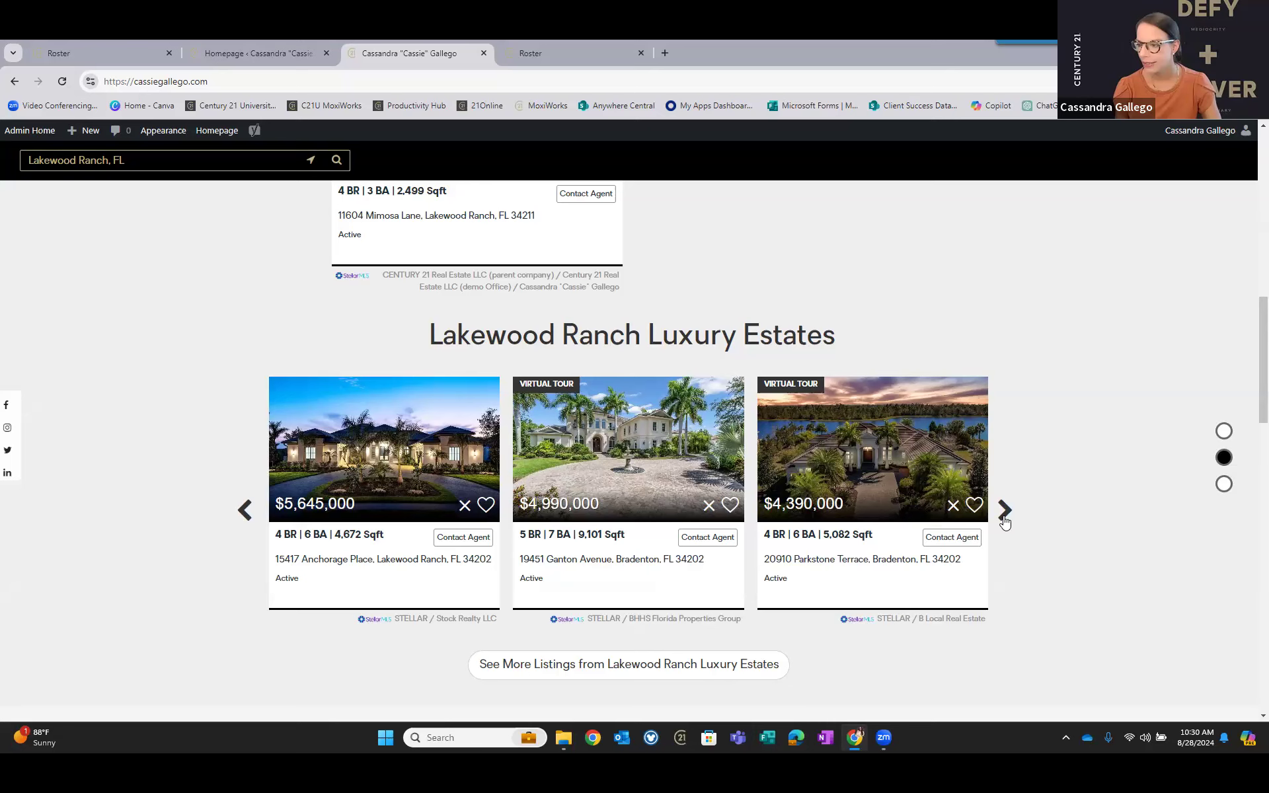
pyautogui.click(1005, 510)
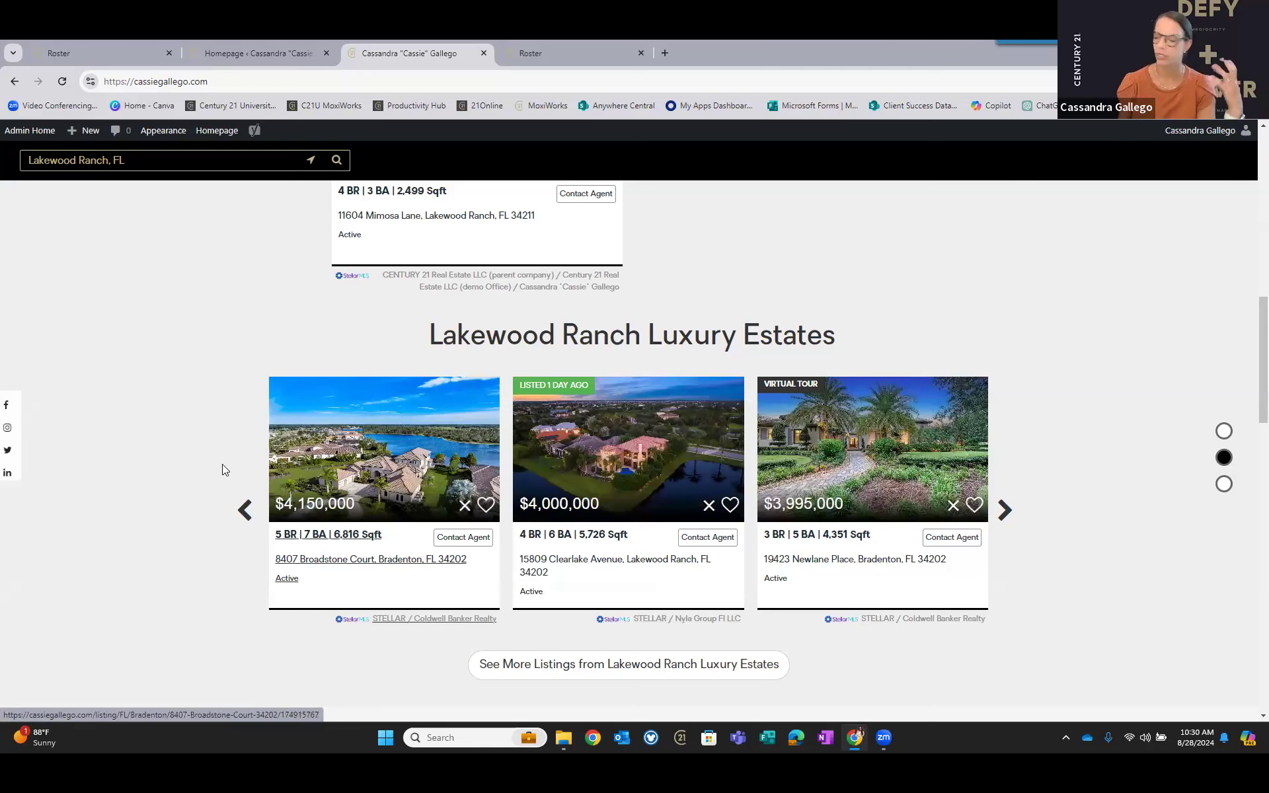
pyautogui.click(239, 52)
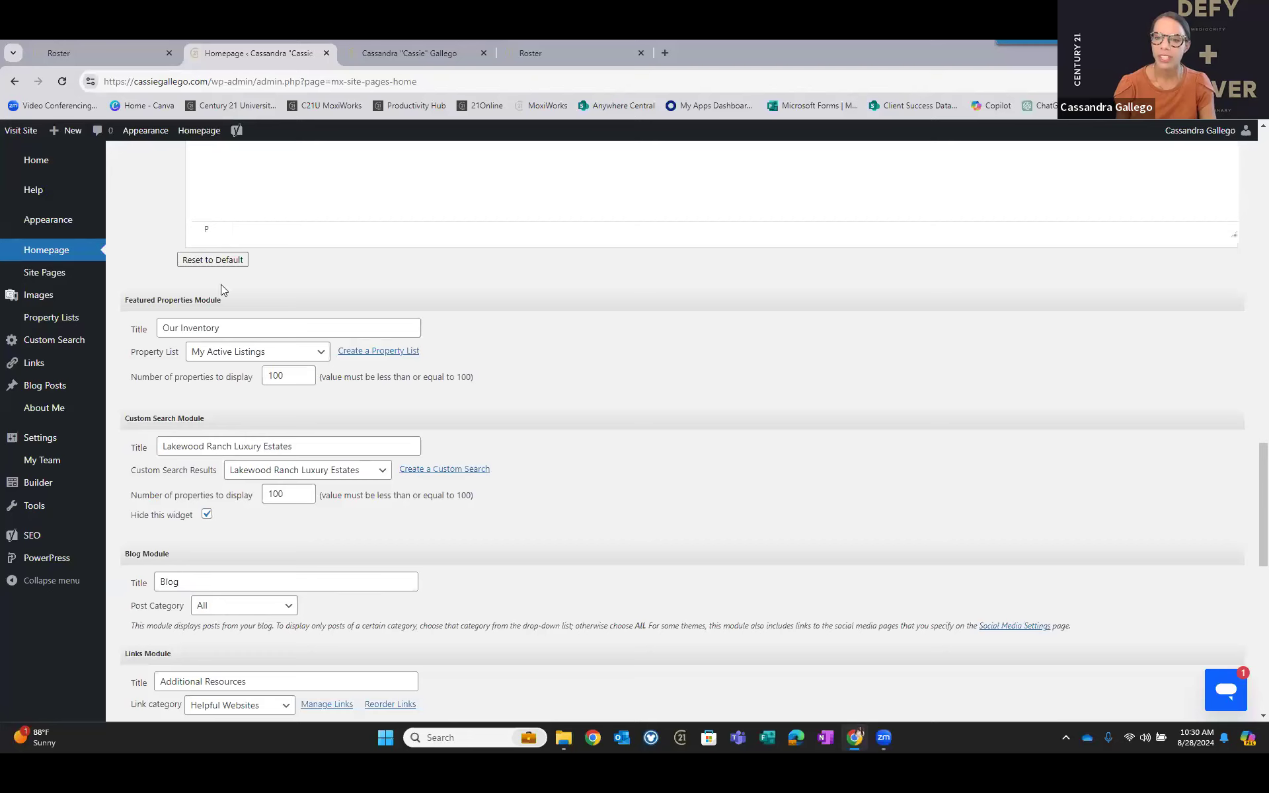
pyautogui.scroll(-10, 240, 384)
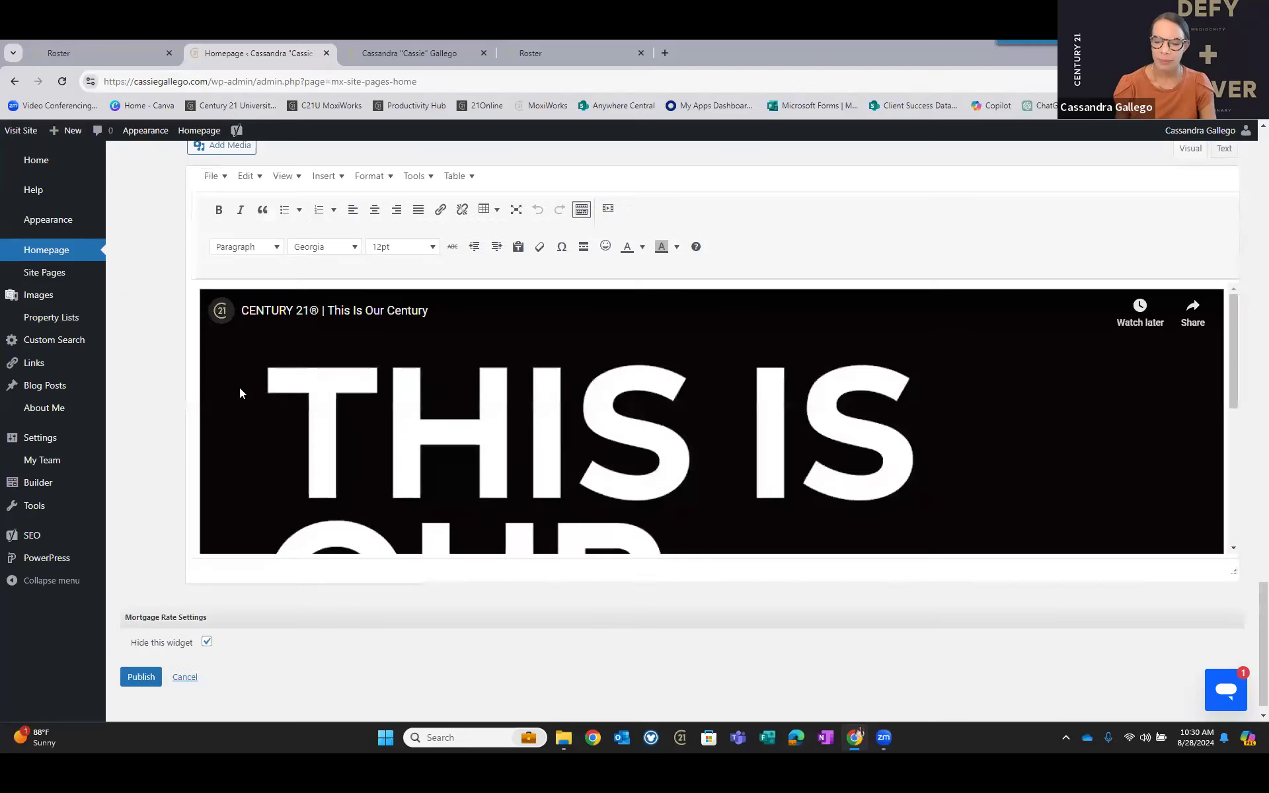
pyautogui.scroll(-5, 241, 394)
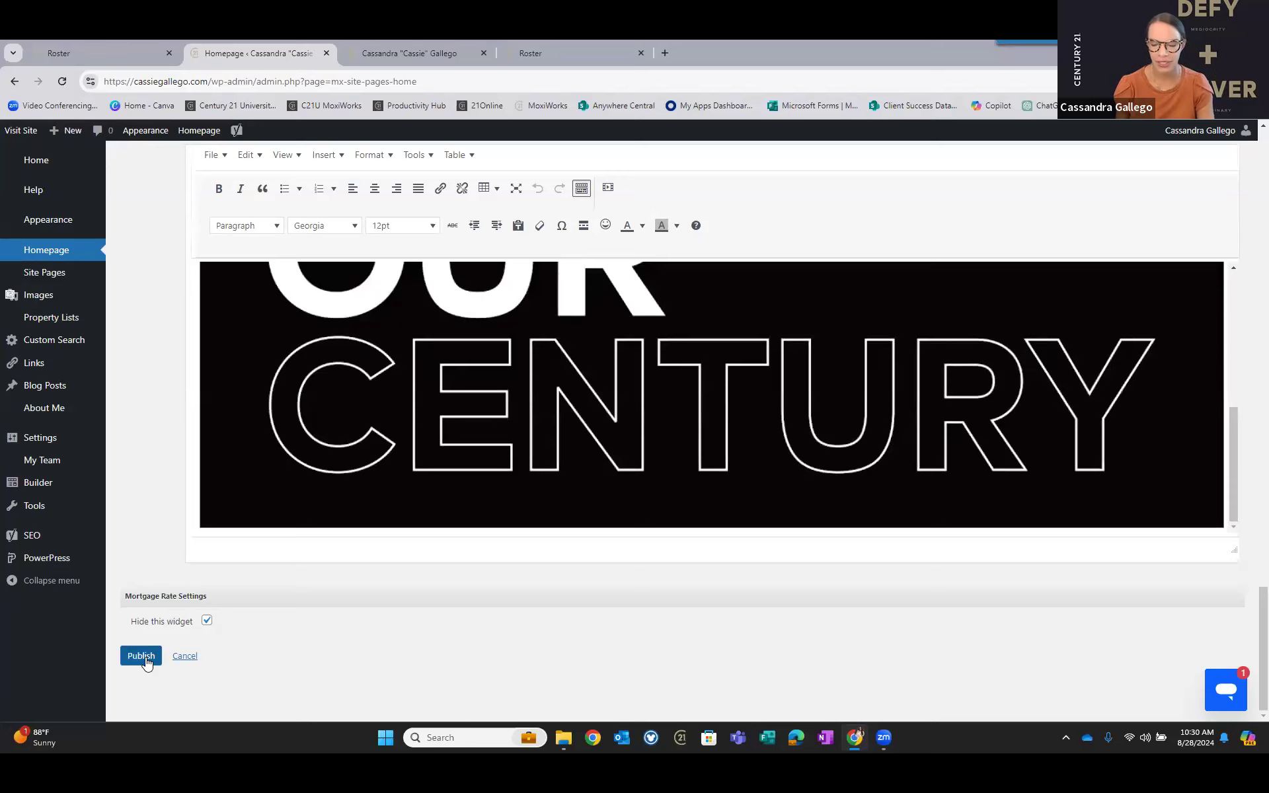
pyautogui.scroll(10, 249, 530)
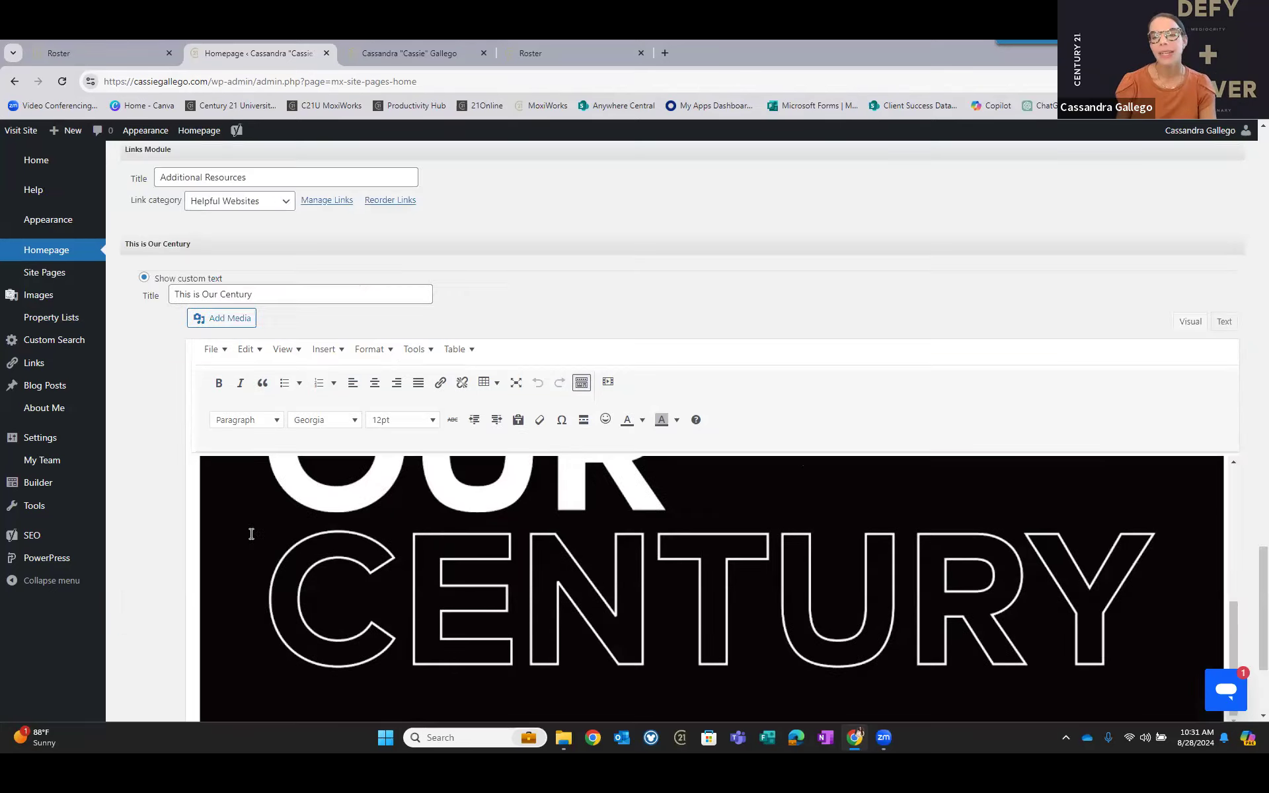
pyautogui.scroll(-5, 397, 549)
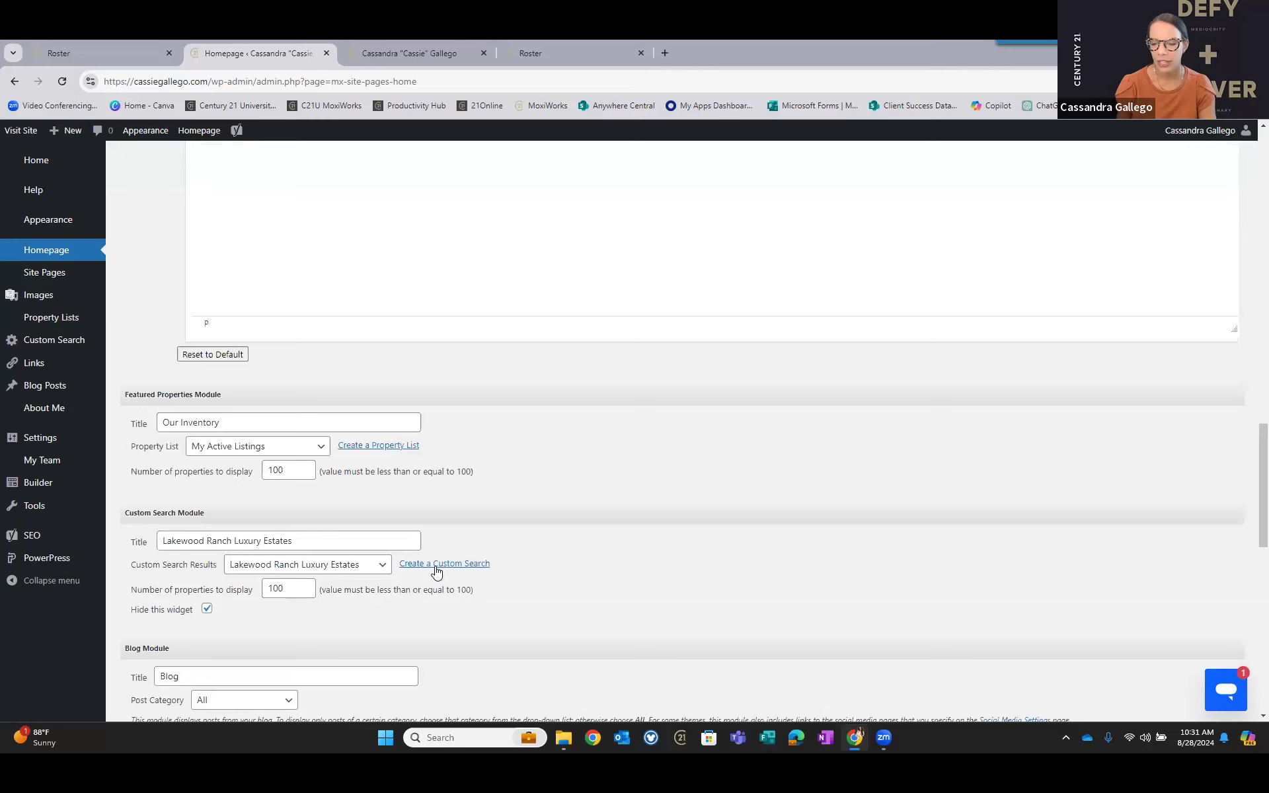
pyautogui.click(436, 570)
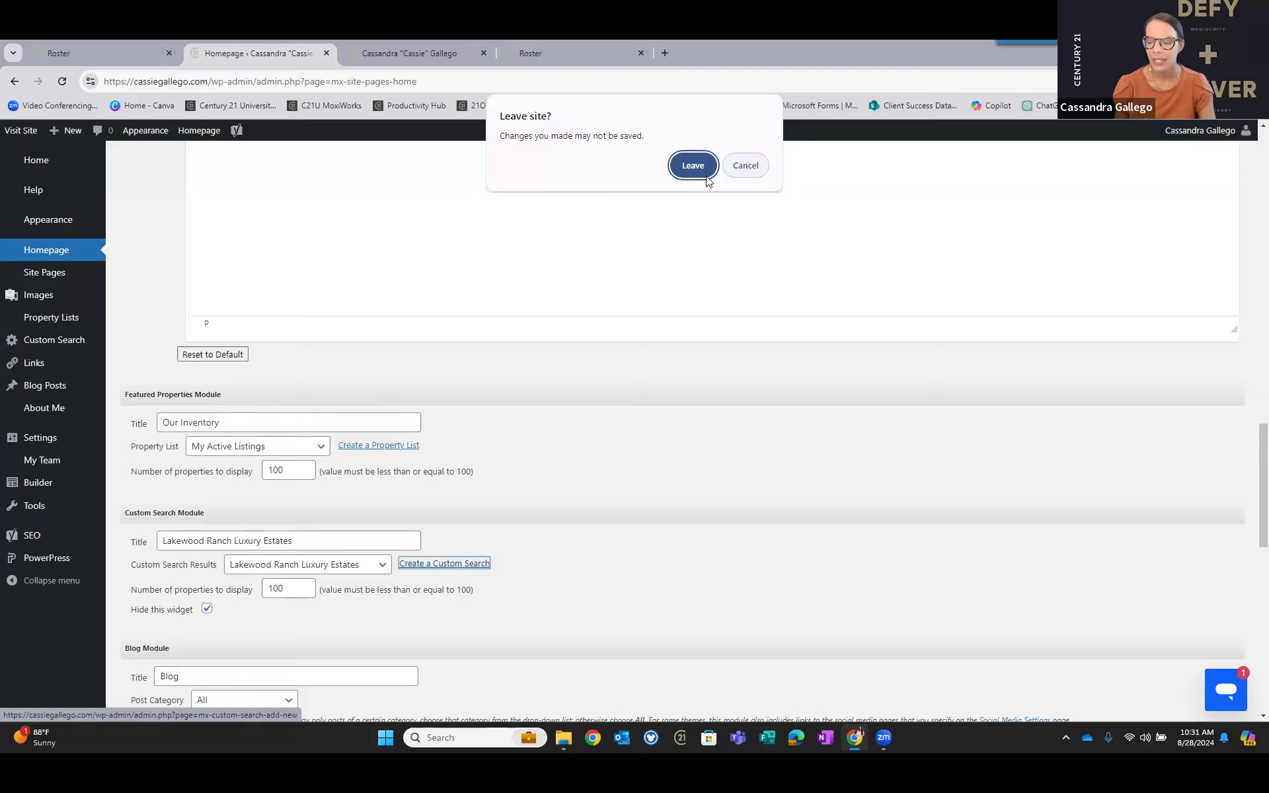
pyautogui.click(765, 166)
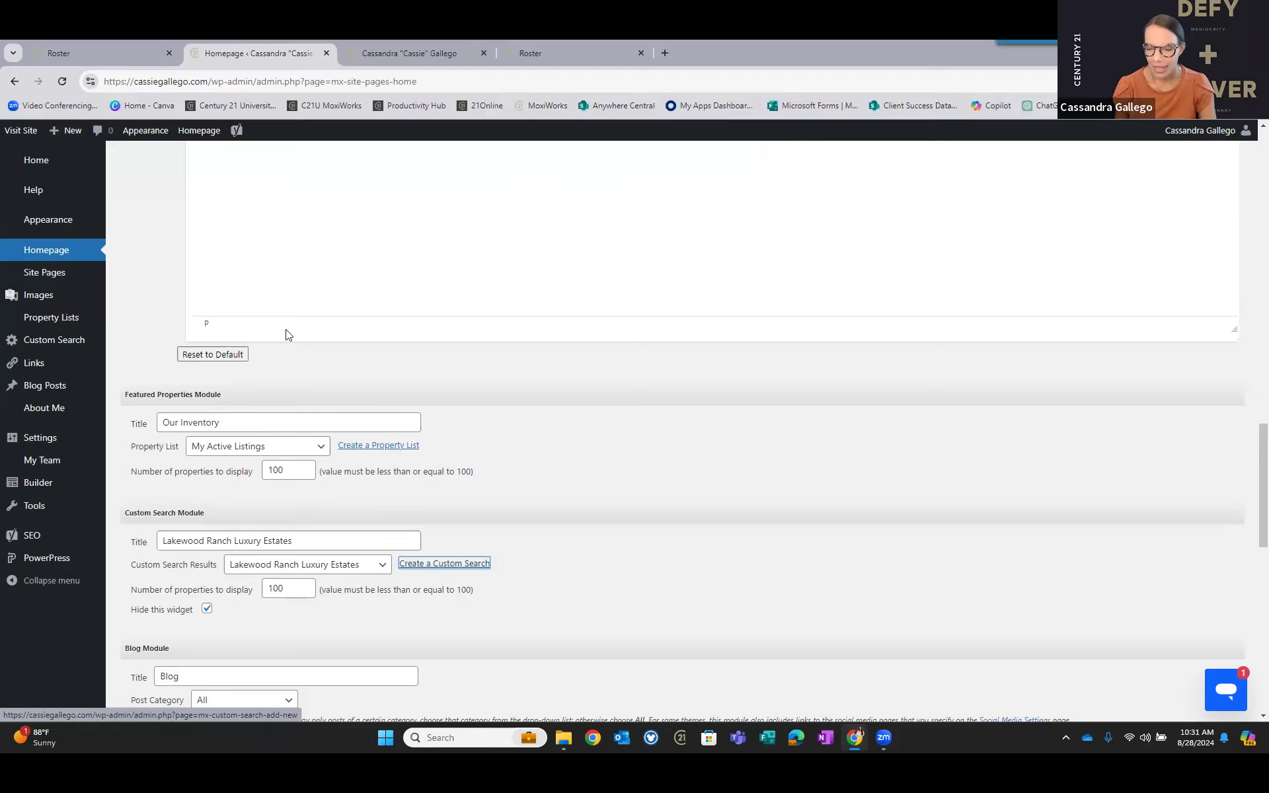
# Publish the changes made in the Homepage settings.
pyautogui.scroll(-10, 198, 488)
pyautogui.scroll(-1, 146, 661)
pyautogui.click(156, 653)
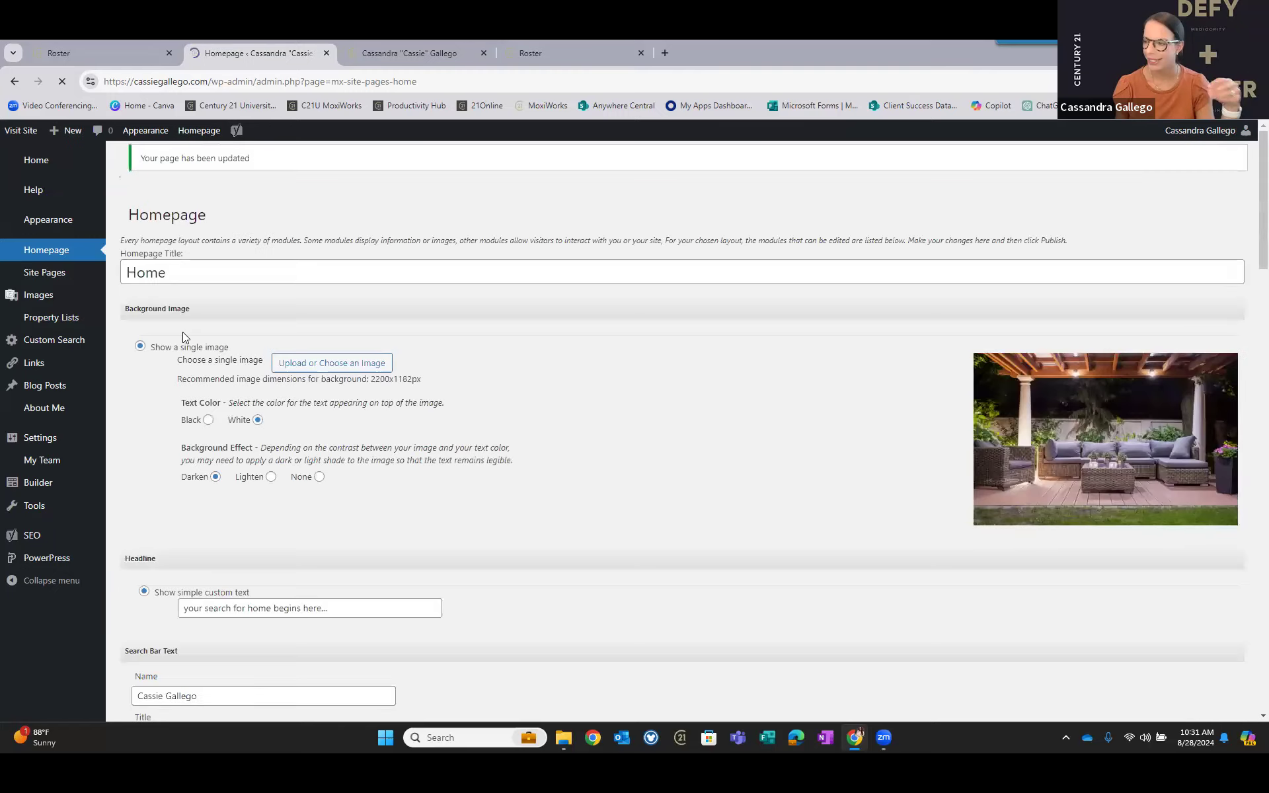
# Open the form for creating a custom search from the homepage's Custom Search Module.
pyautogui.scroll(-4, 392, 308)
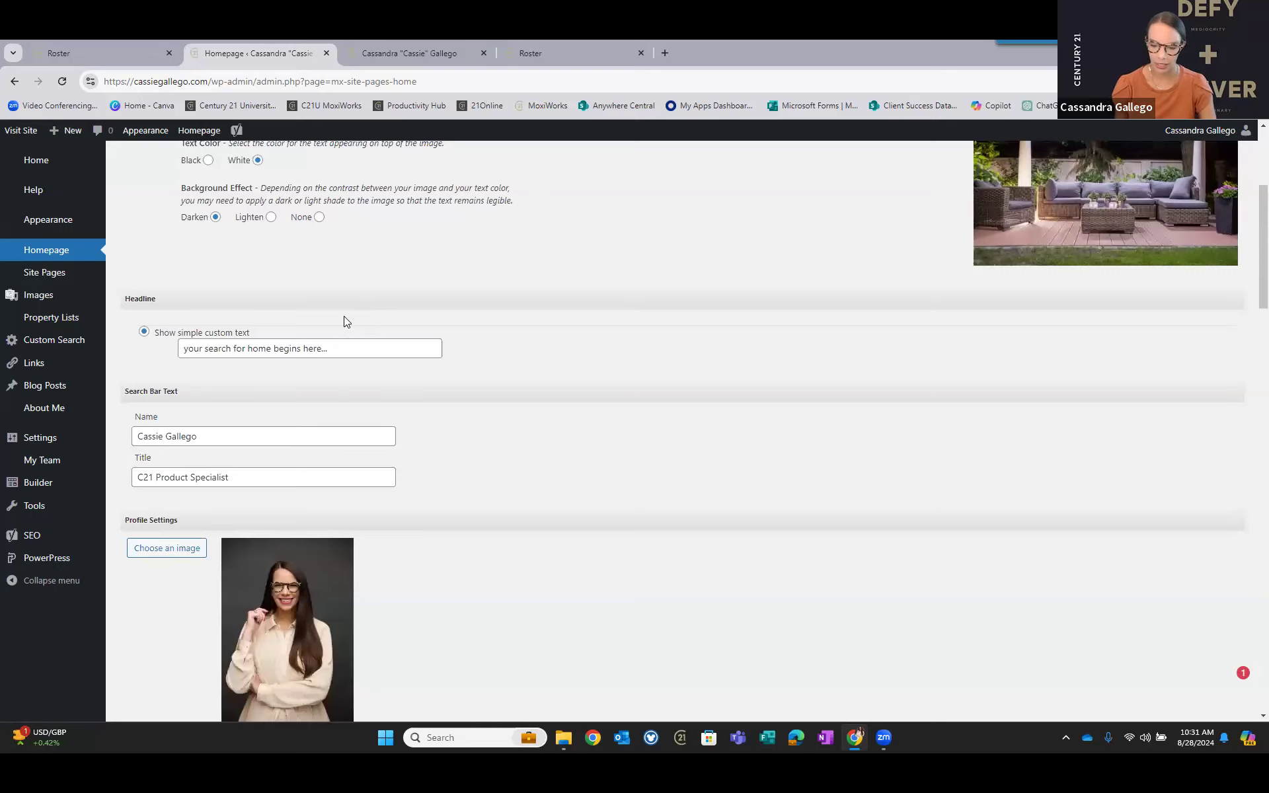
pyautogui.scroll(-7, 342, 286)
pyautogui.scroll(-7, 341, 287)
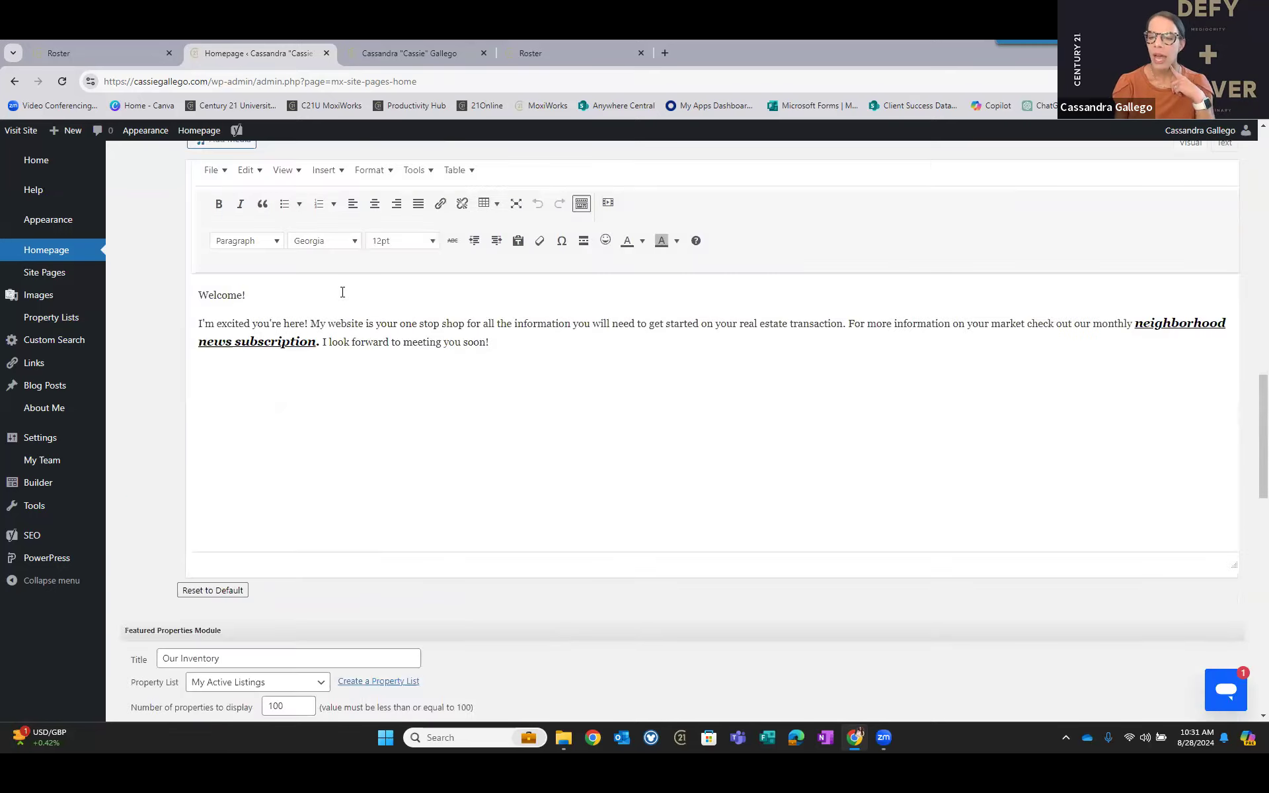
pyautogui.scroll(-7, 423, 357)
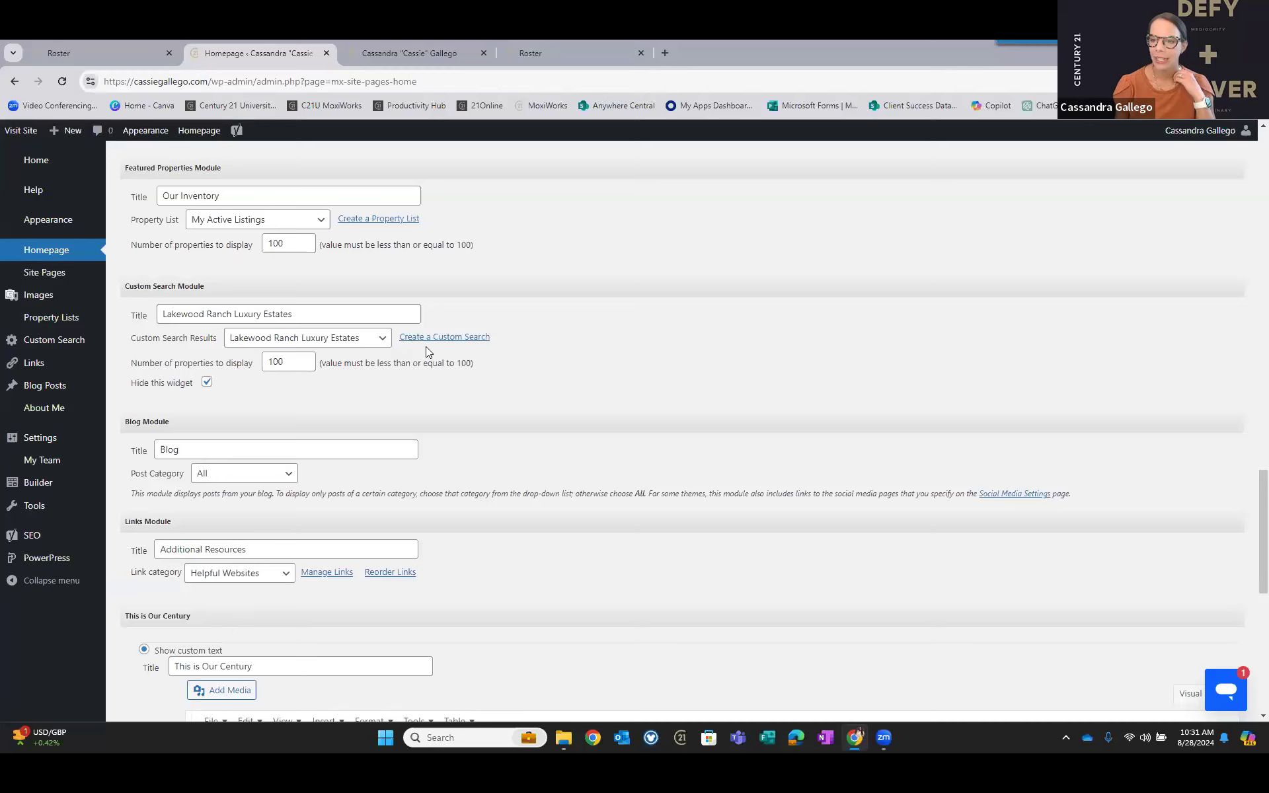
pyautogui.click(459, 338)
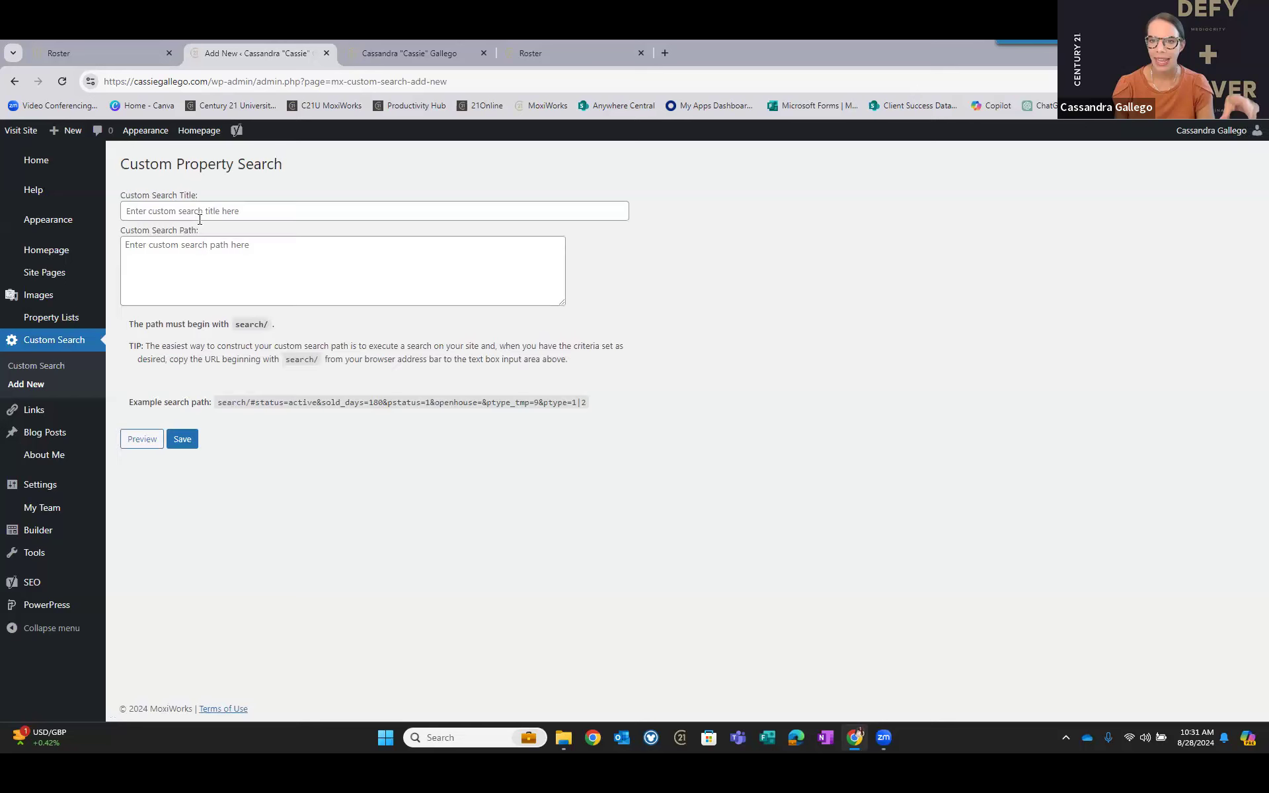
# Title the new custom property search "Nokomis Homes".
pyautogui.click(198, 215)
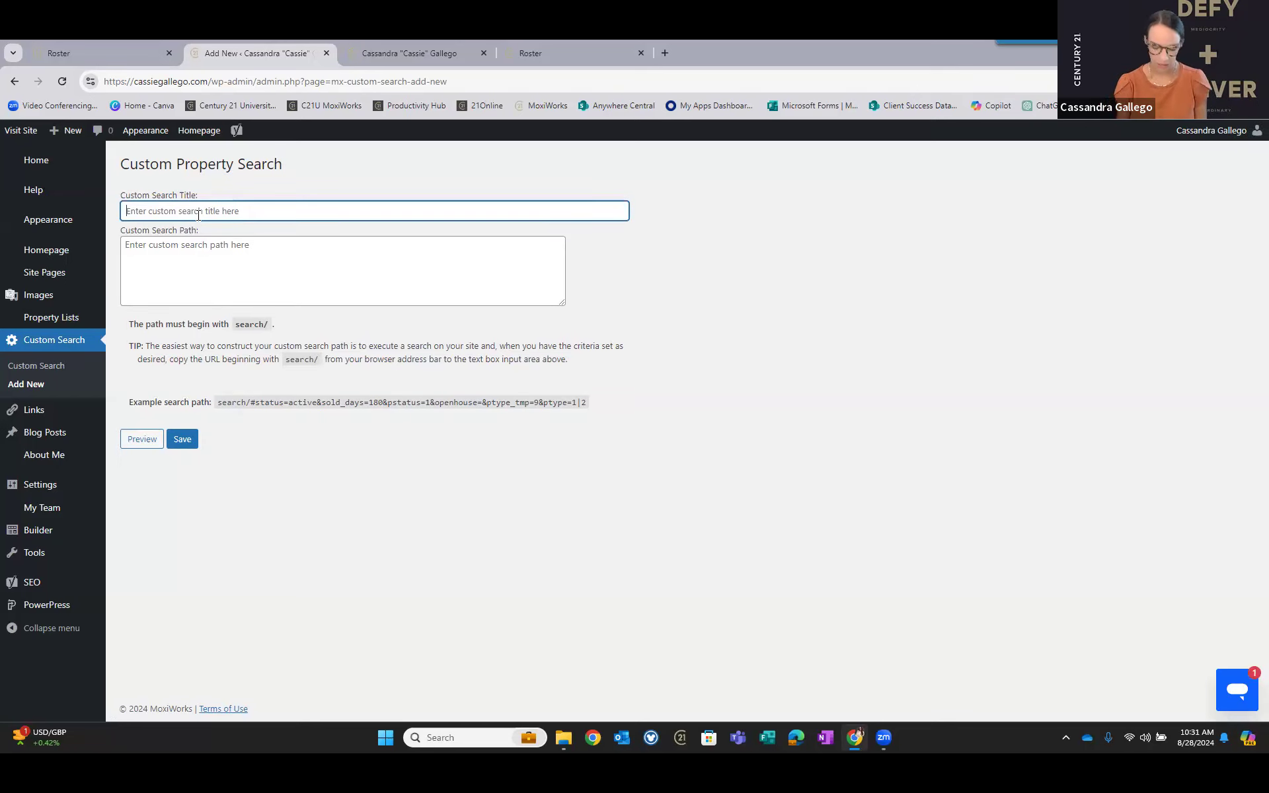
pyautogui.write('Nokom')
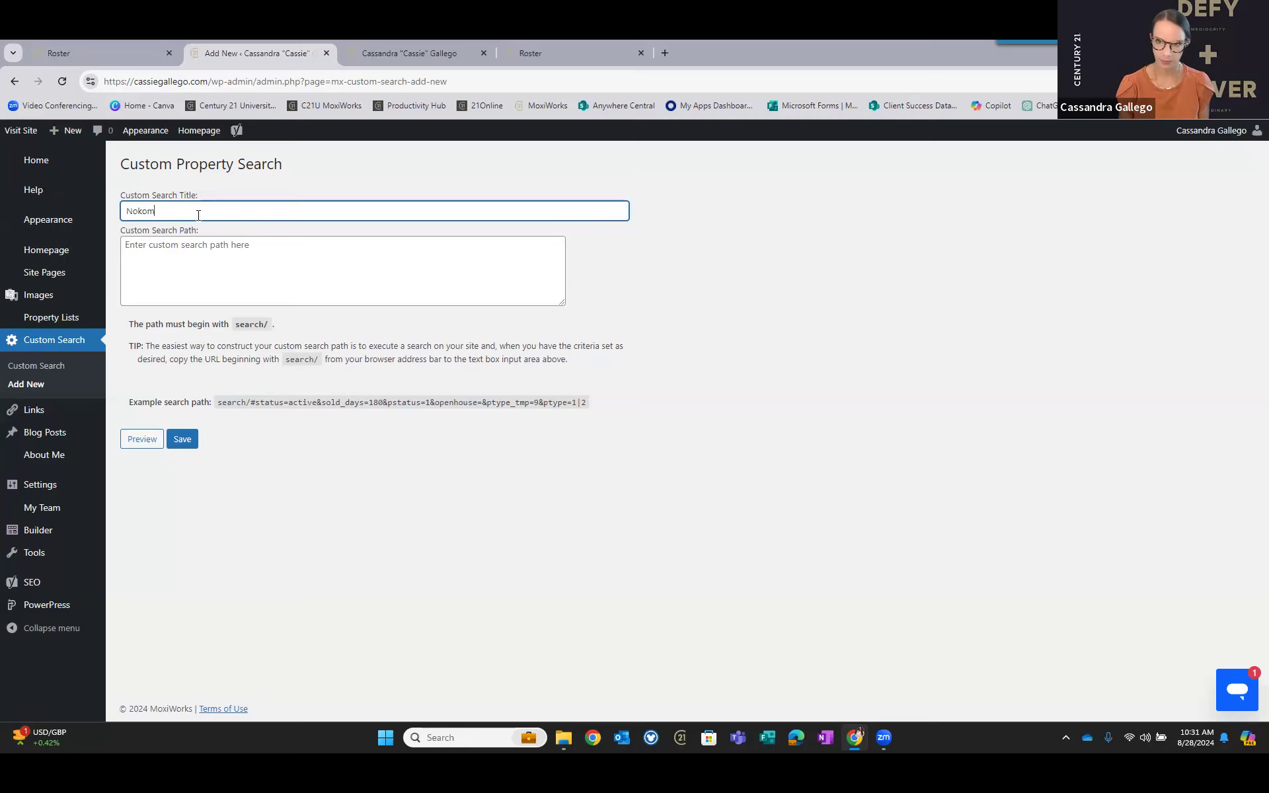
pyautogui.write('is')
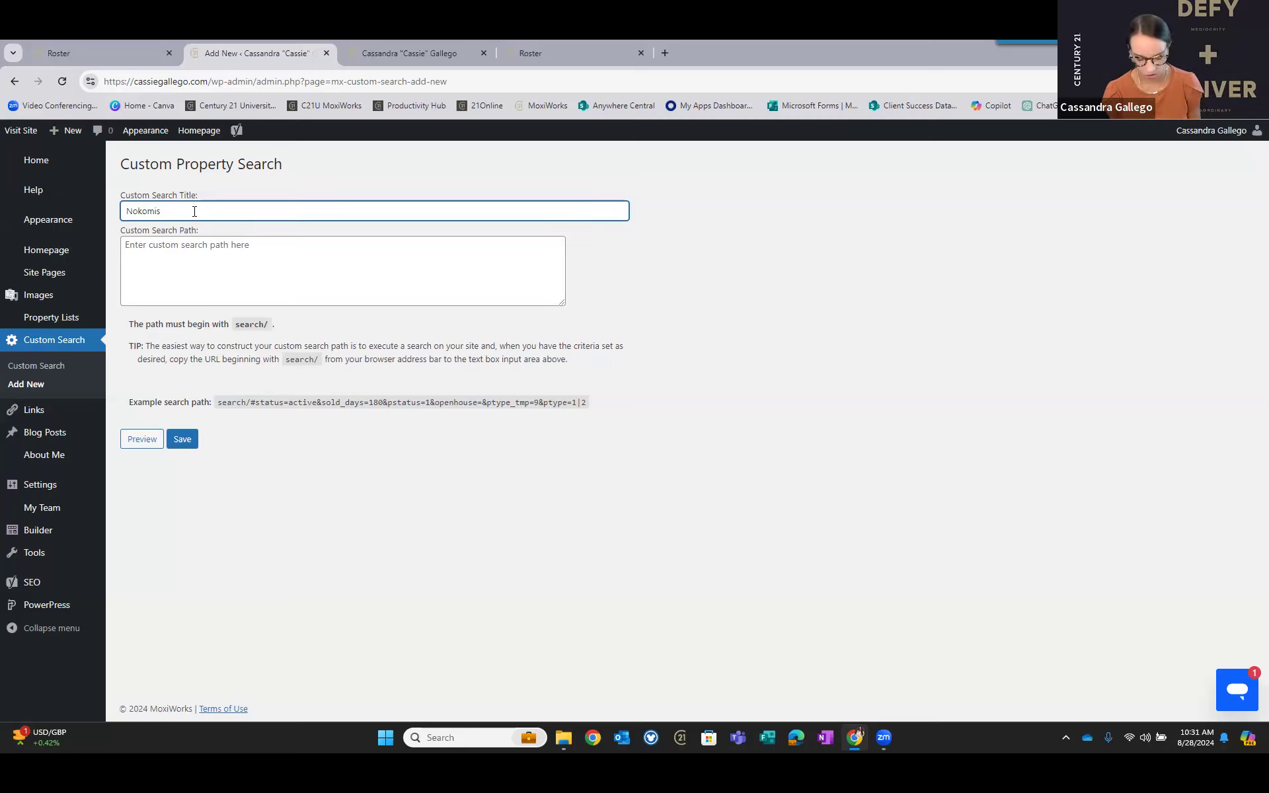
pyautogui.write(' Homes')
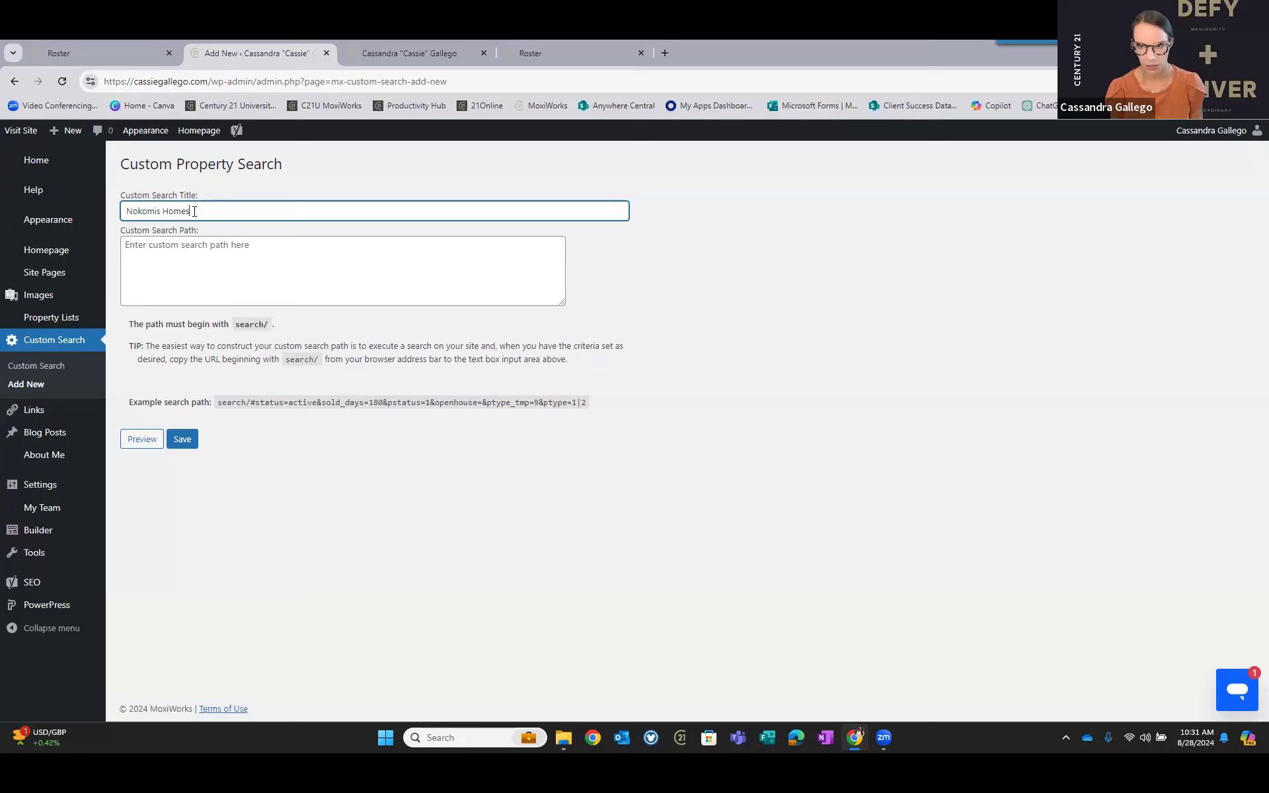
# Examine the Custom Search Path field and the tip on constructing a path that begins with search/.
pyautogui.click(135, 242)
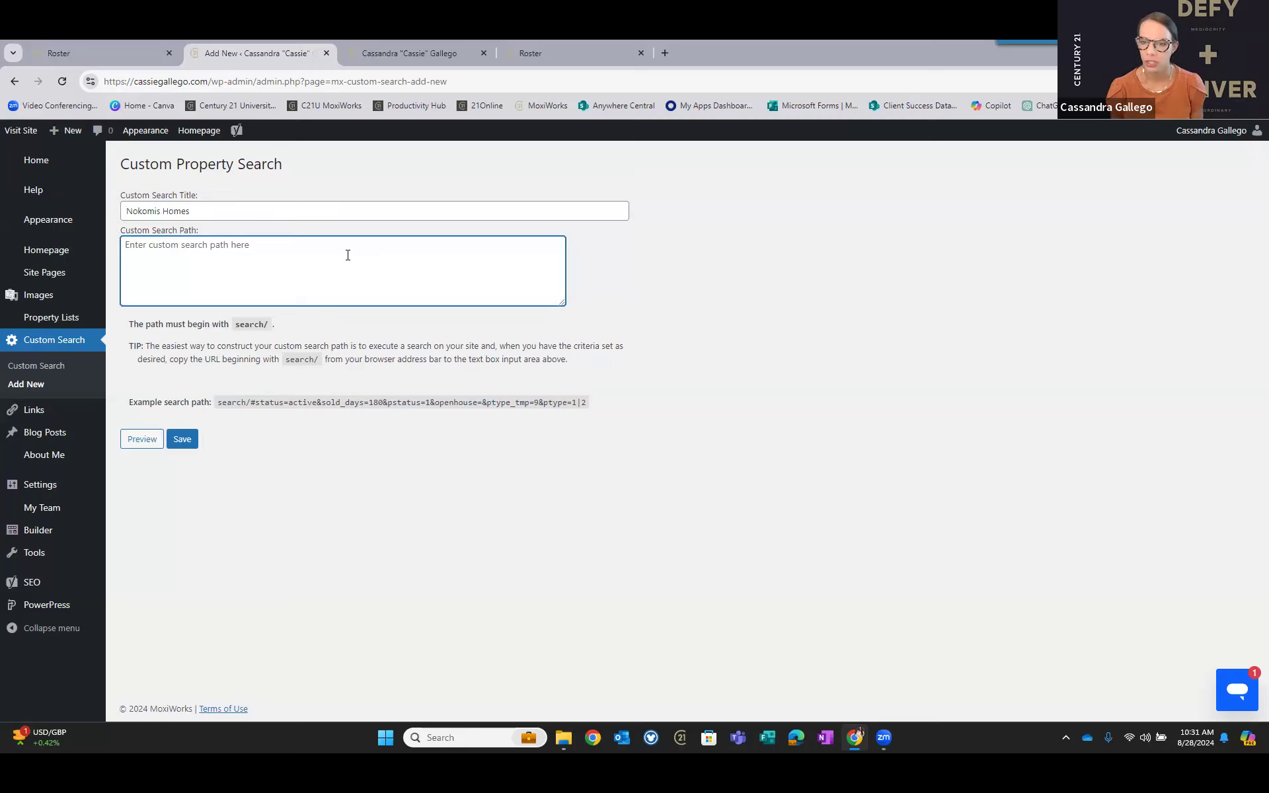
pyautogui.moveTo(144, 346); pyautogui.dragTo(375, 346)
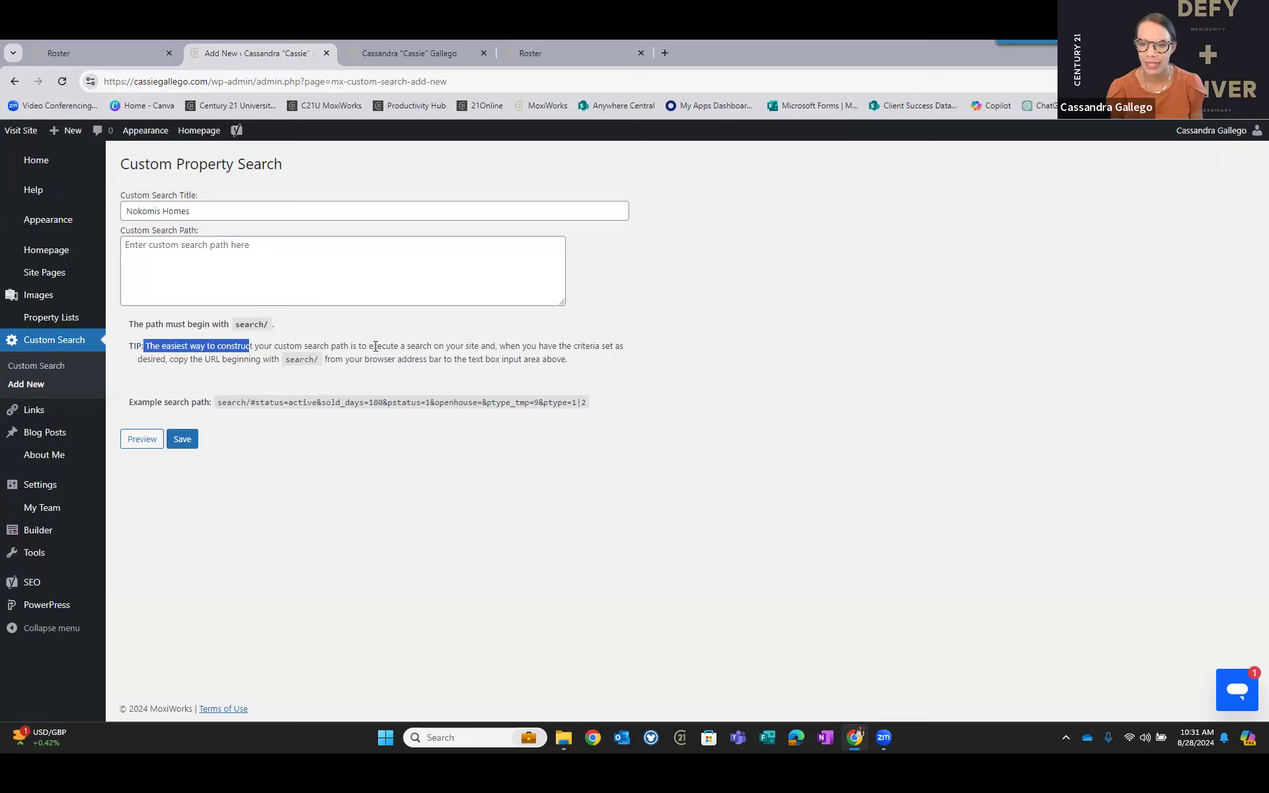
pyautogui.click(189, 349)
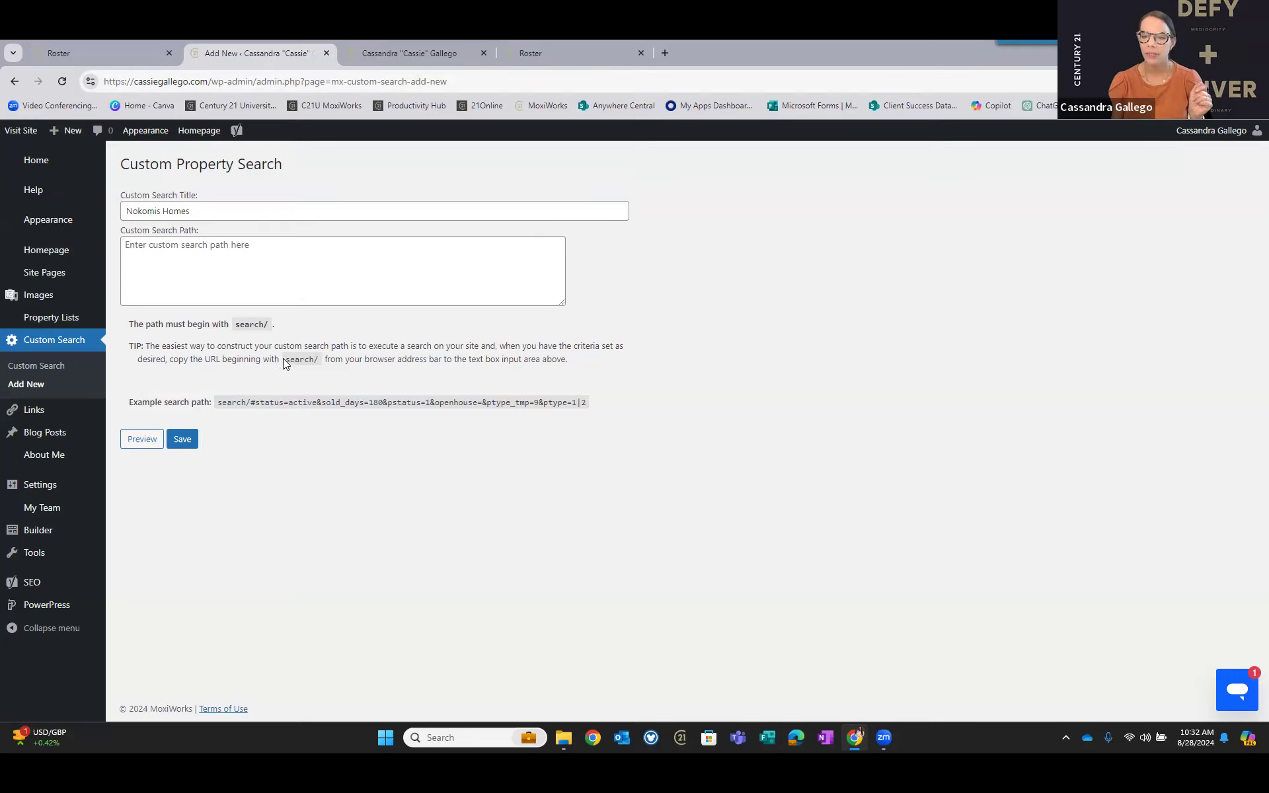
# Search the agent website by location for properties in Nokomis, FL.
pyautogui.moveTo(283, 358); pyautogui.dragTo(359, 360)
pyautogui.click(310, 367)
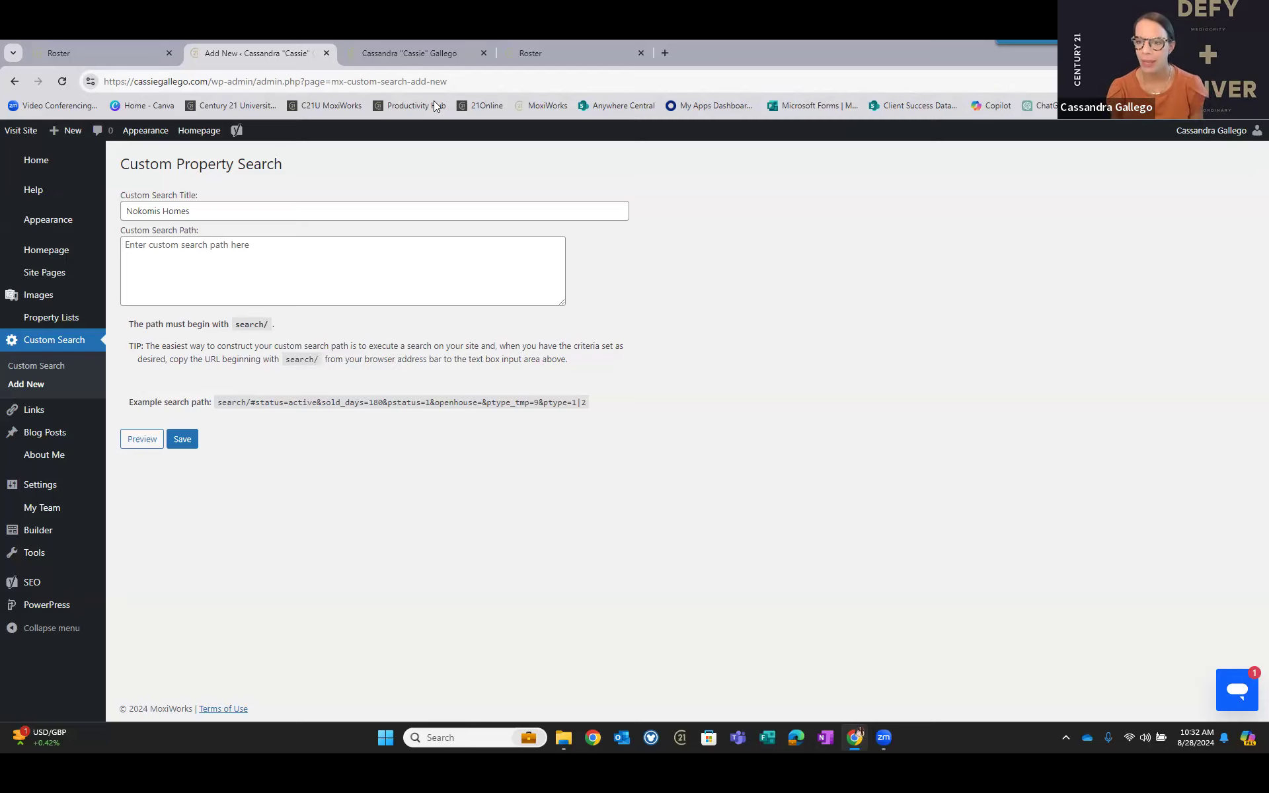
pyautogui.click(419, 48)
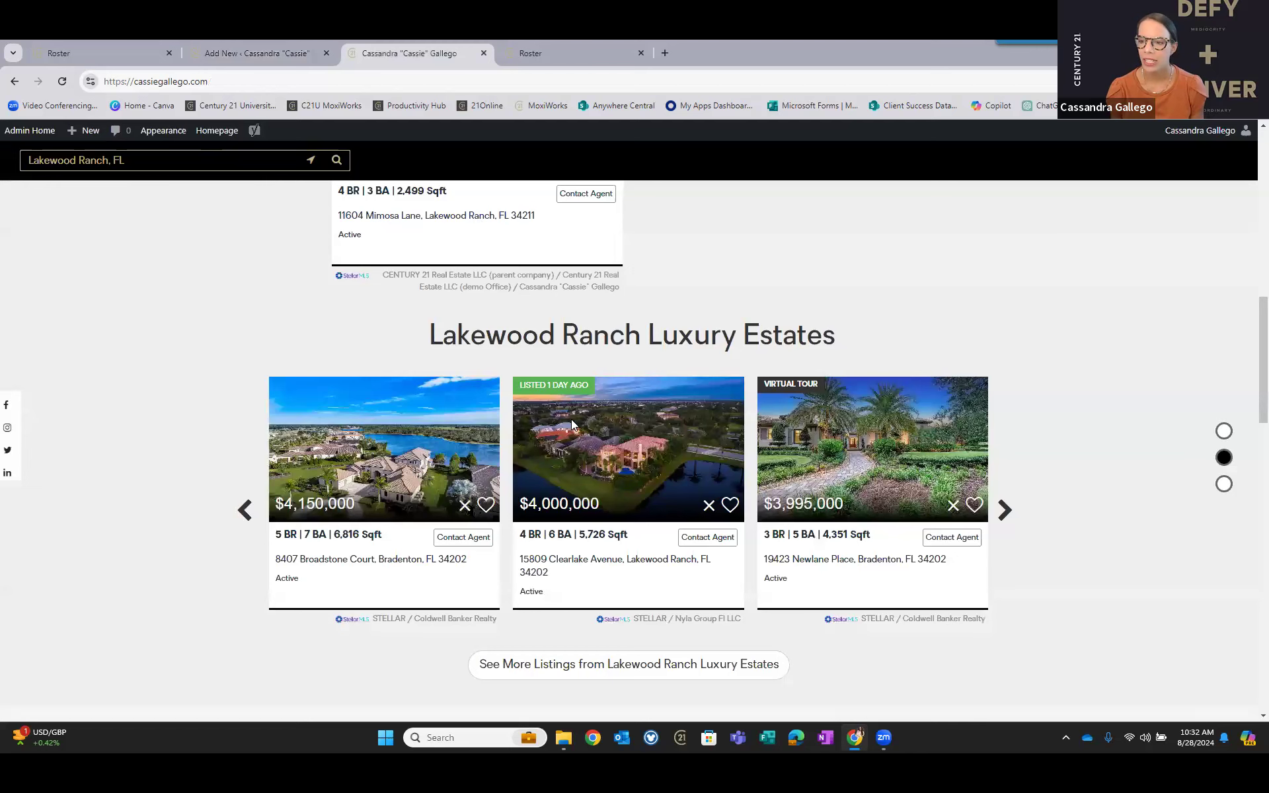
pyautogui.scroll(10, 572, 419)
pyautogui.click(568, 400)
pyautogui.write('No')
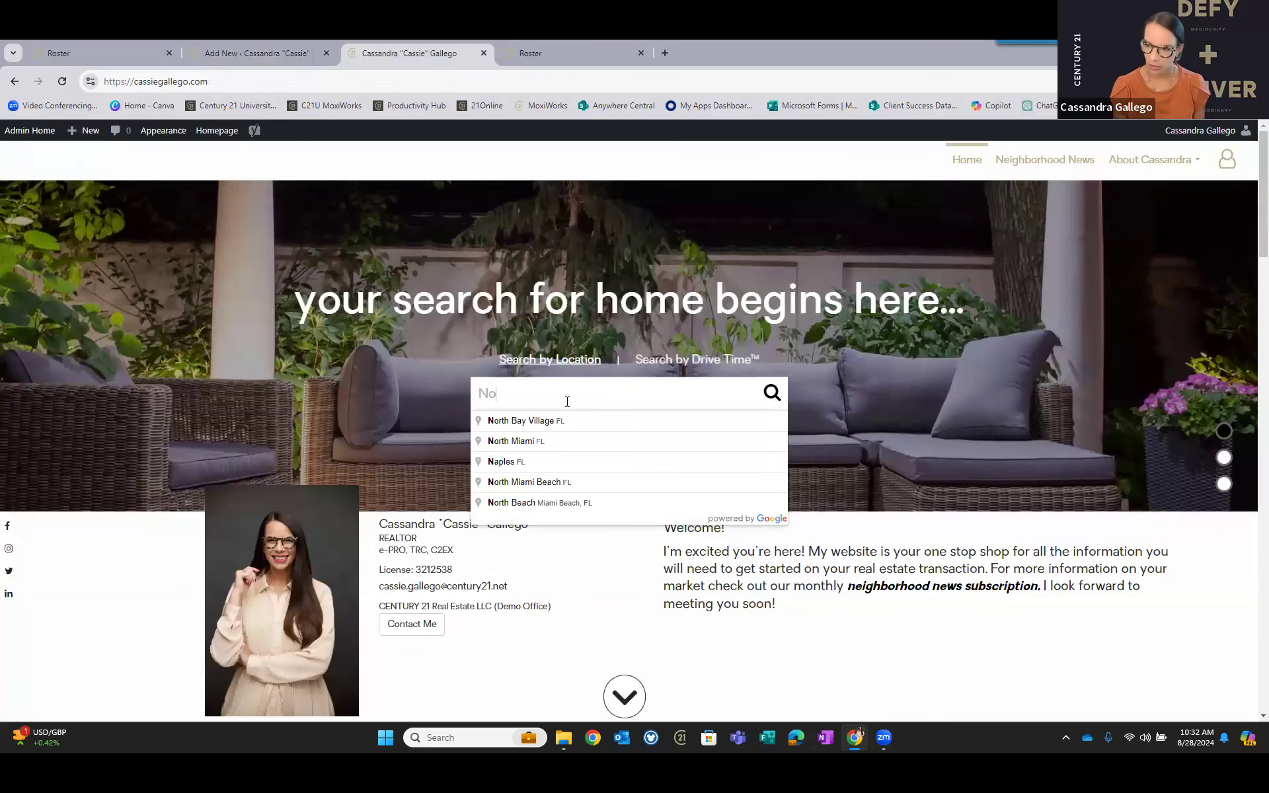
pyautogui.write('ko')
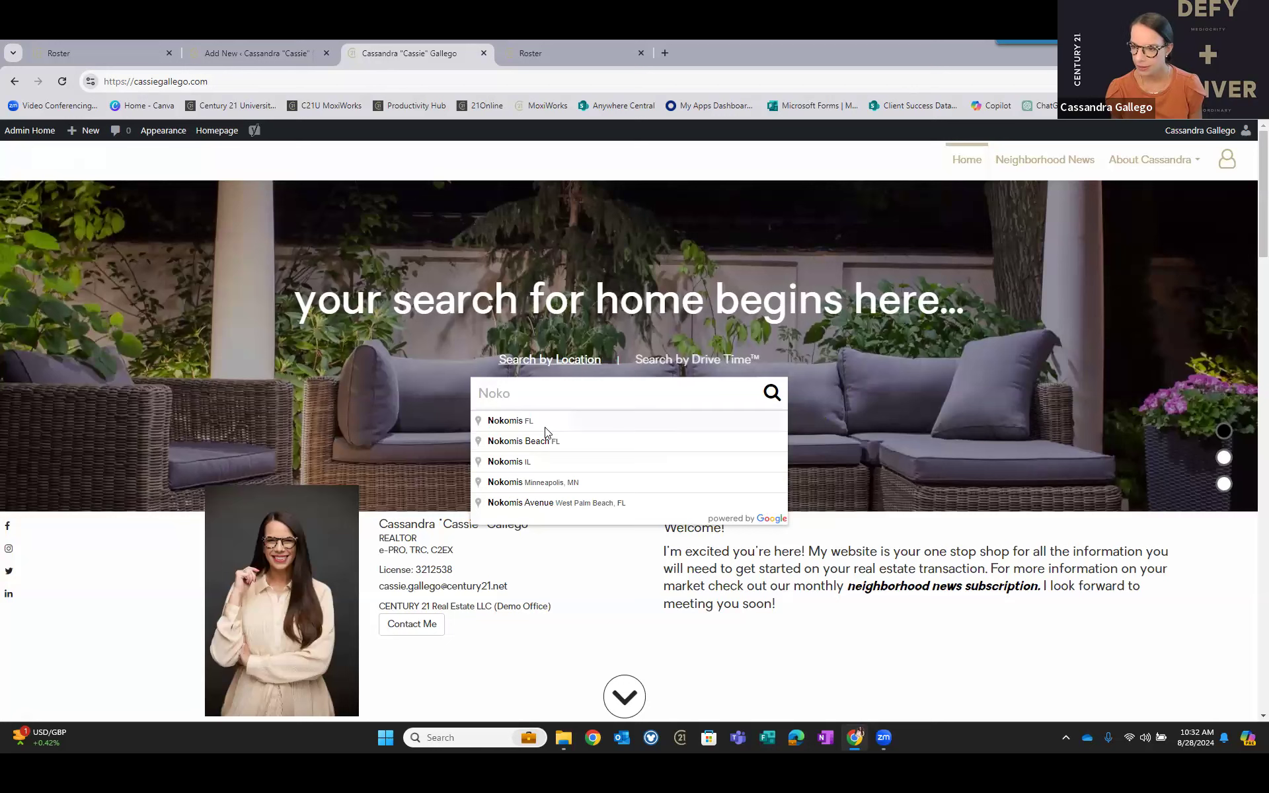
pyautogui.click(545, 428)
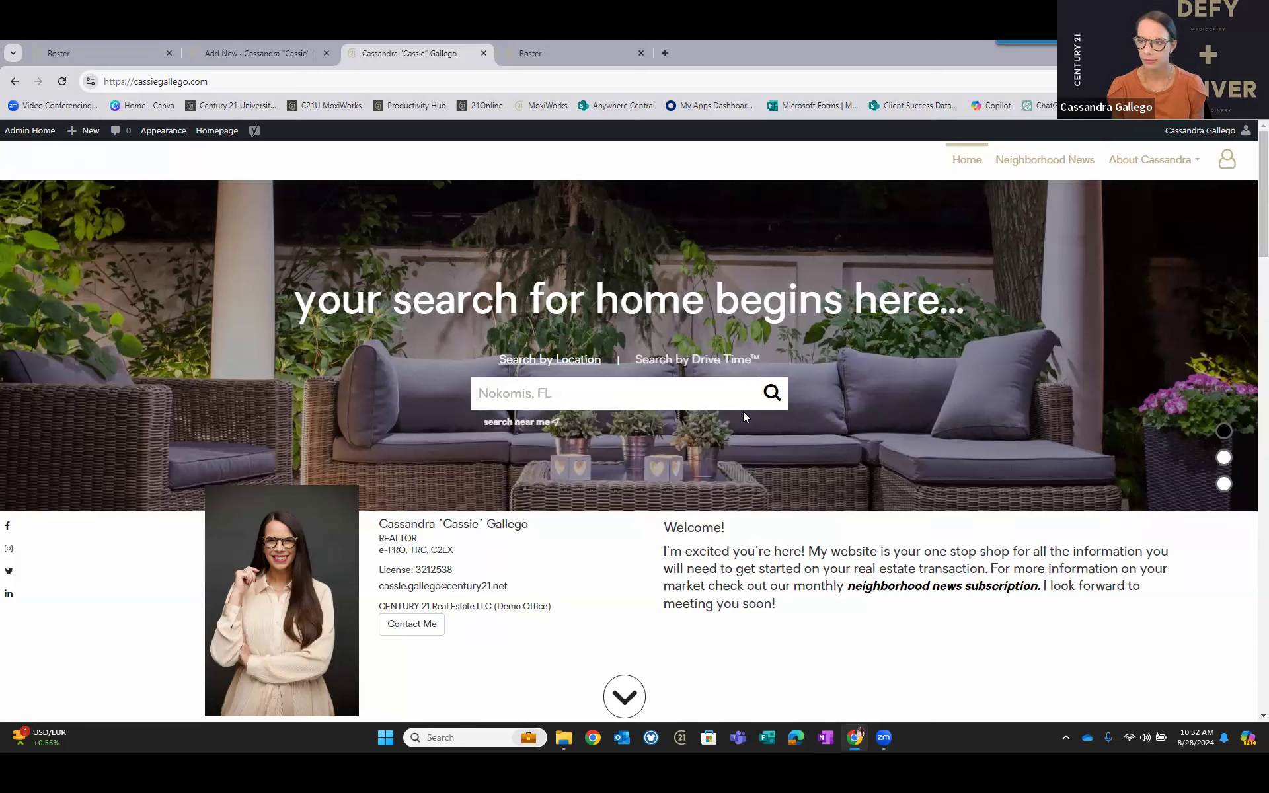
pyautogui.click(769, 398)
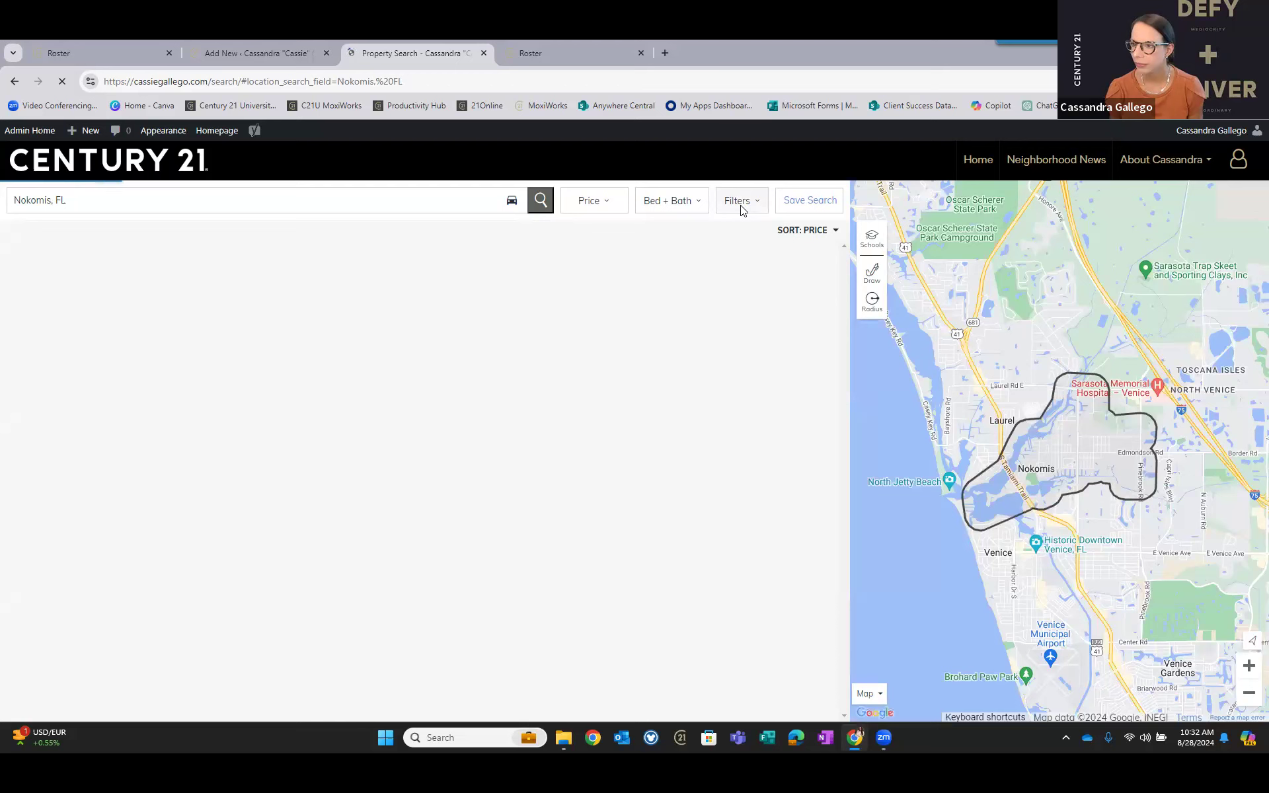
# Filter the Nokomis results to single-family properties only, with the Waterfront and Pool features, and apply the filters.
pyautogui.click(741, 210)
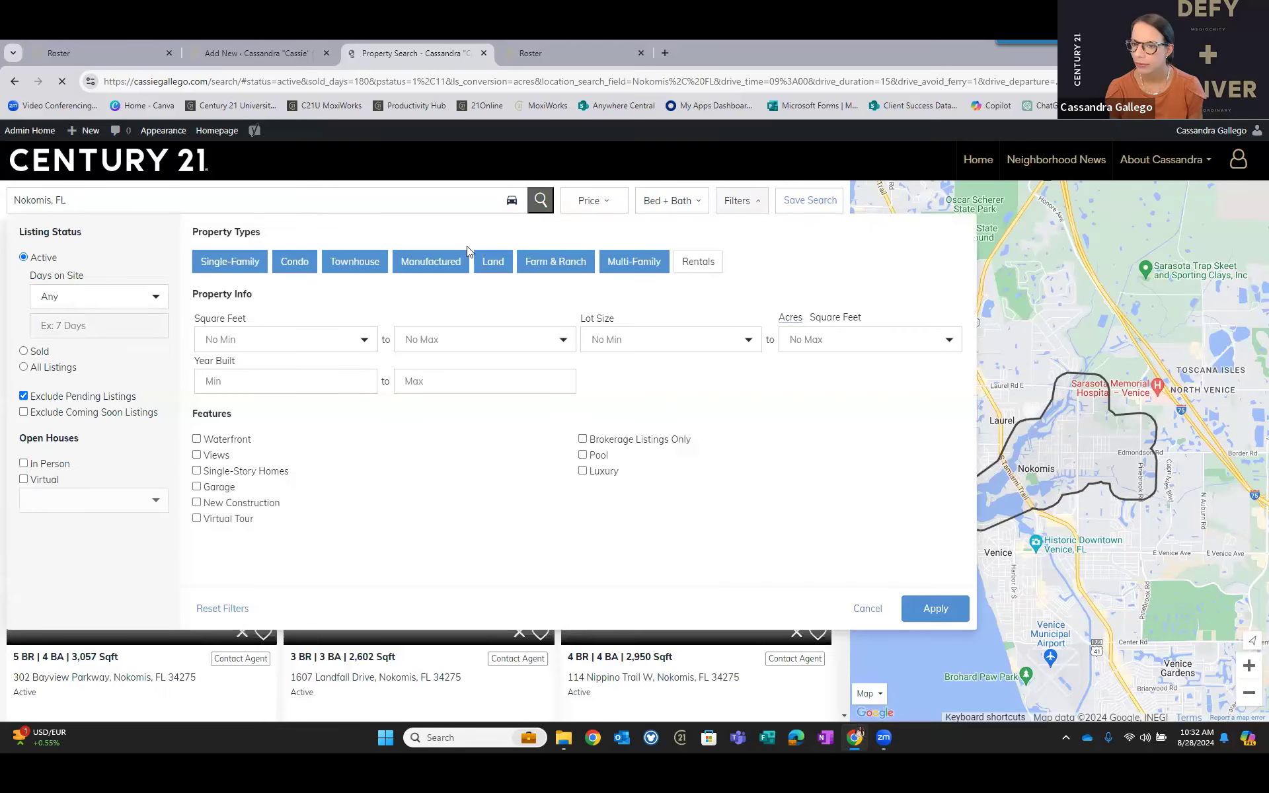
pyautogui.click(298, 265)
pyautogui.click(355, 264)
pyautogui.click(491, 264)
pyautogui.click(554, 265)
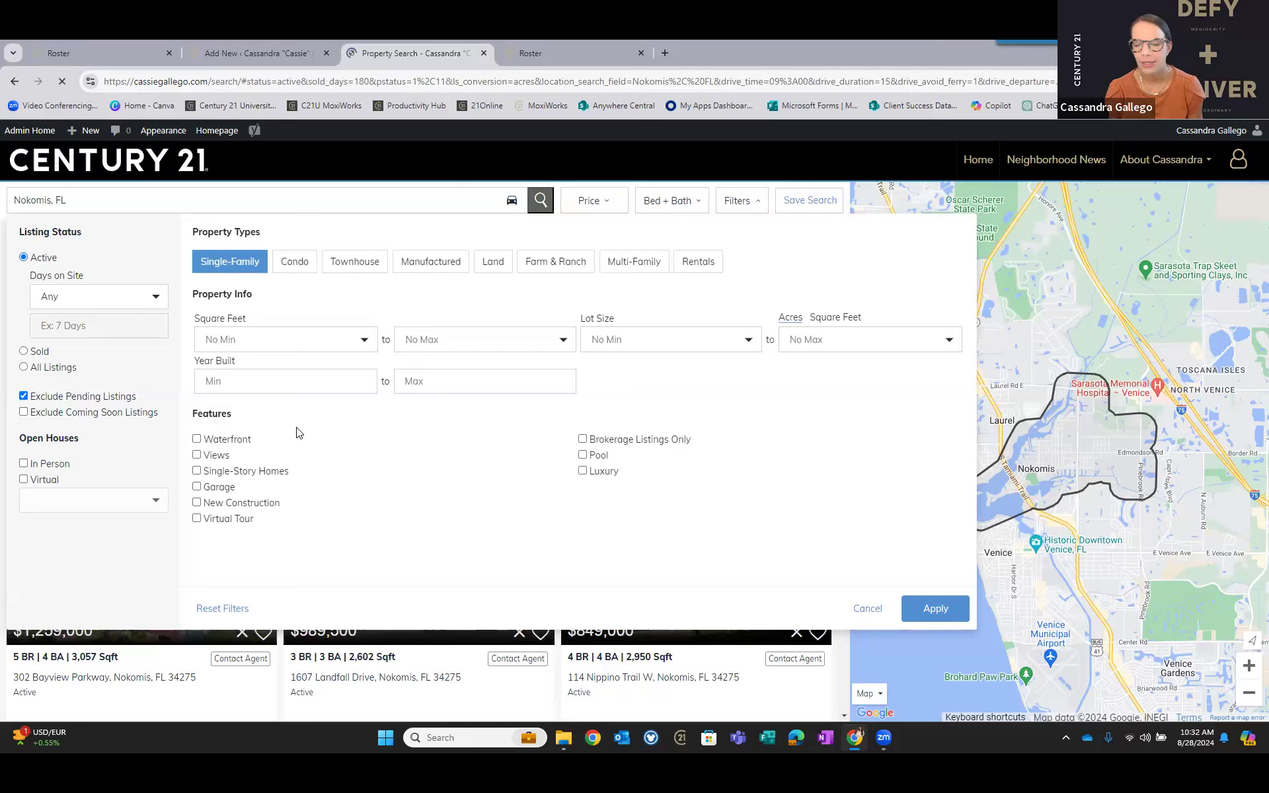
pyautogui.click(197, 439)
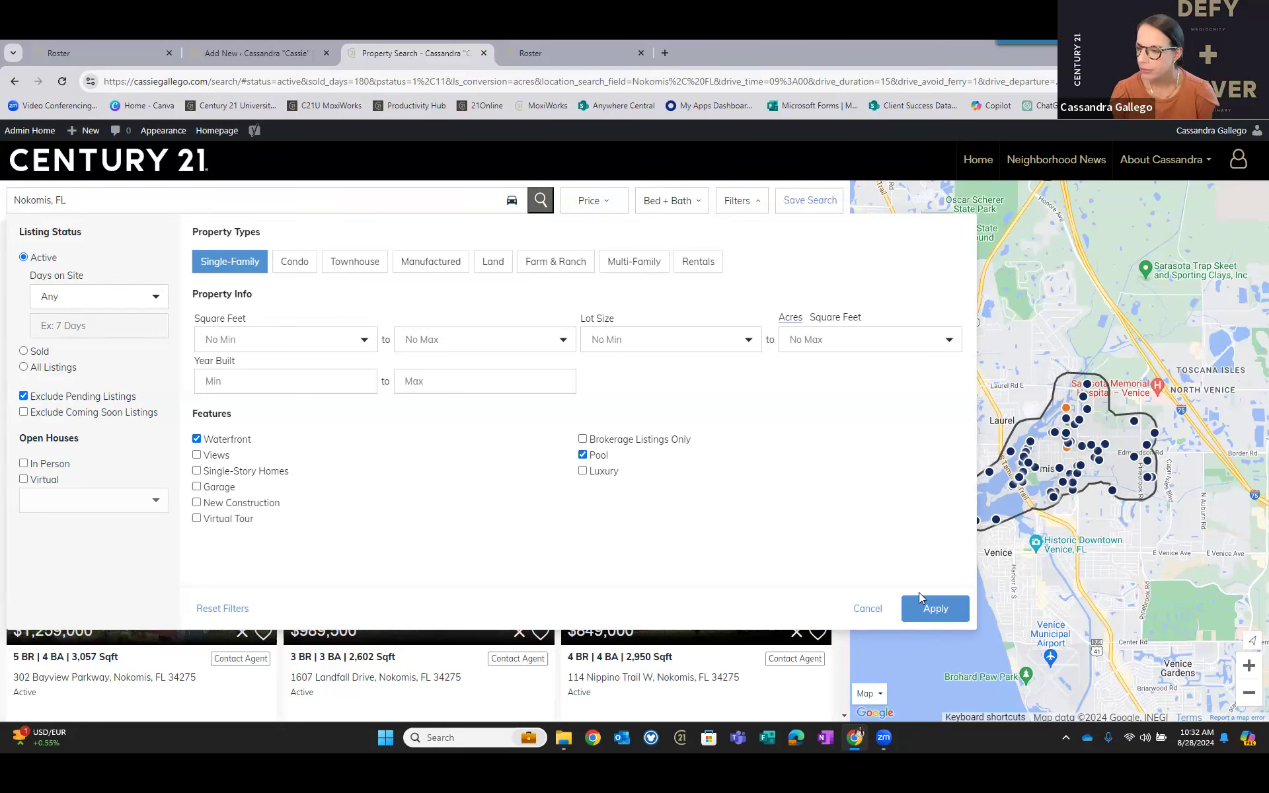
pyautogui.click(921, 610)
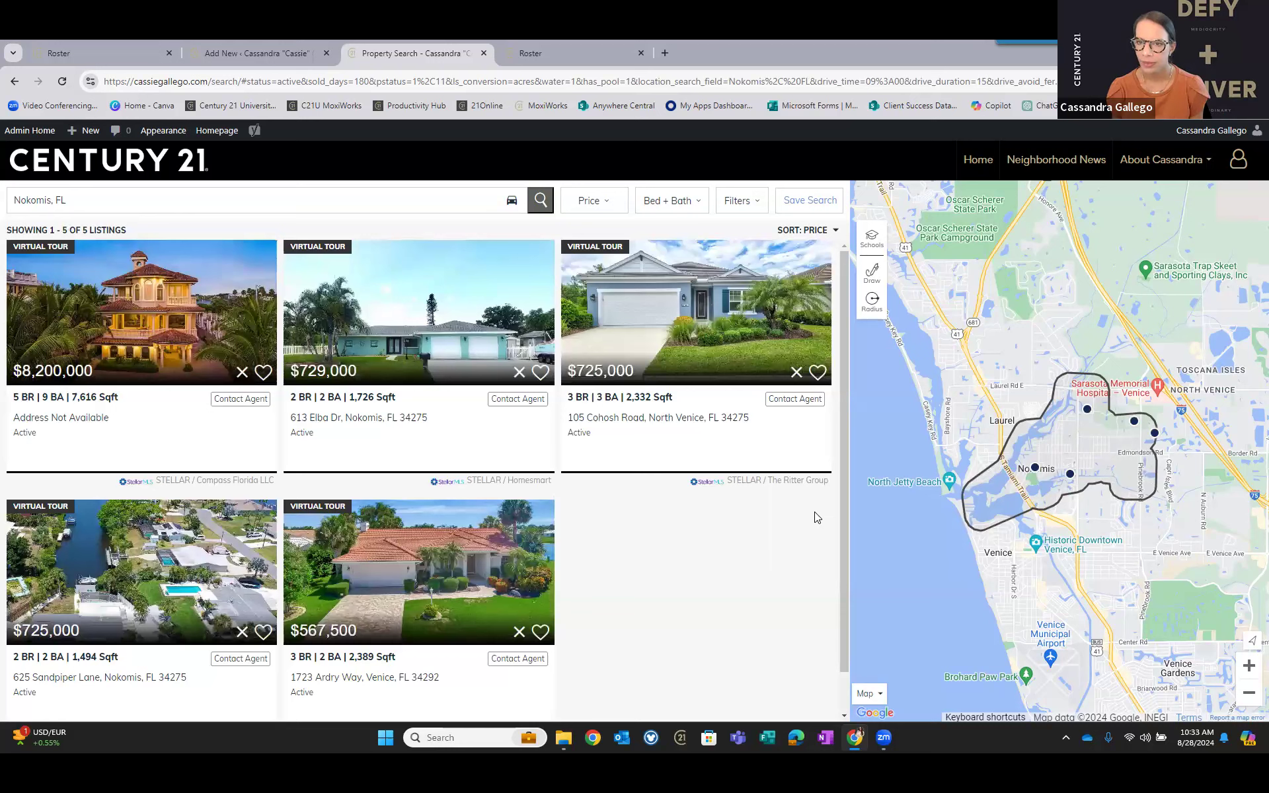
# Copy the filtered results' URL from search/ to its end and paste it as the Custom Search Path.
pyautogui.doubleClick(225, 81)
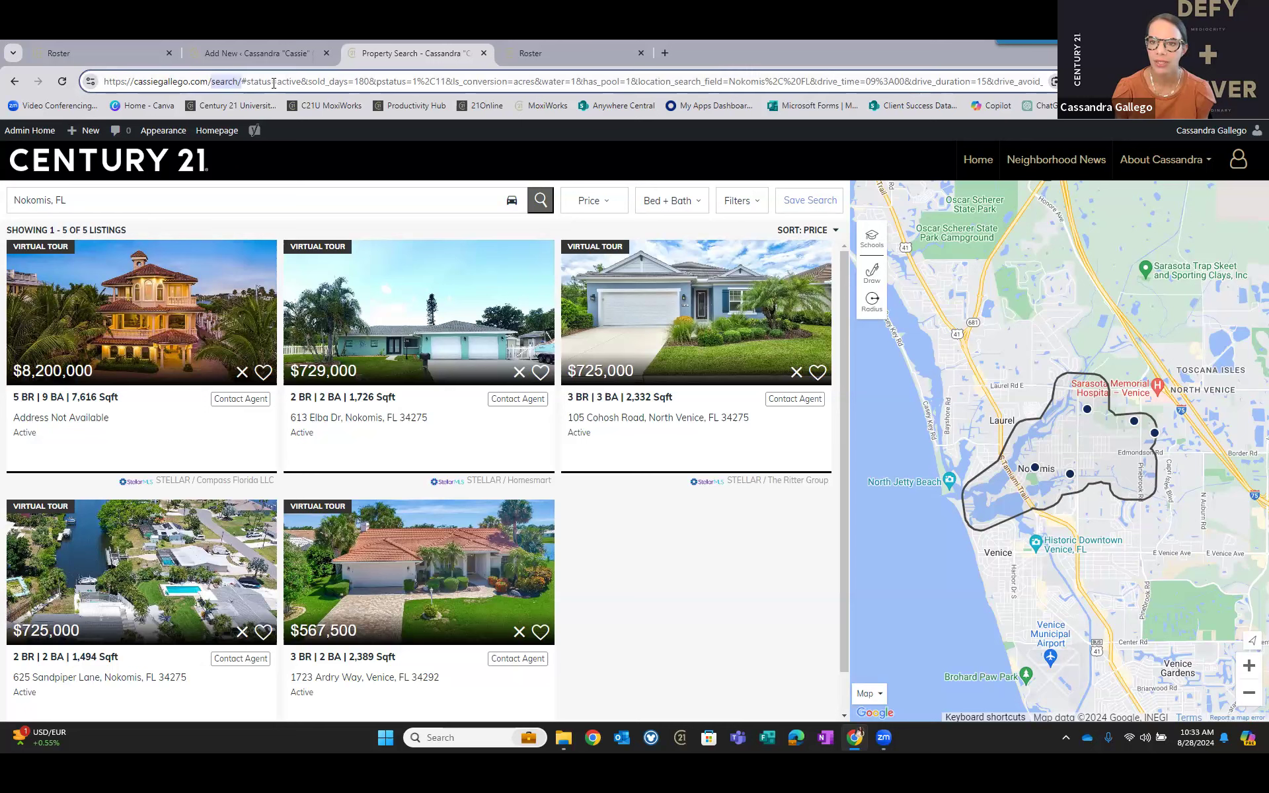
pyautogui.moveTo(335, 83); pyautogui.dragTo(1071, 99)
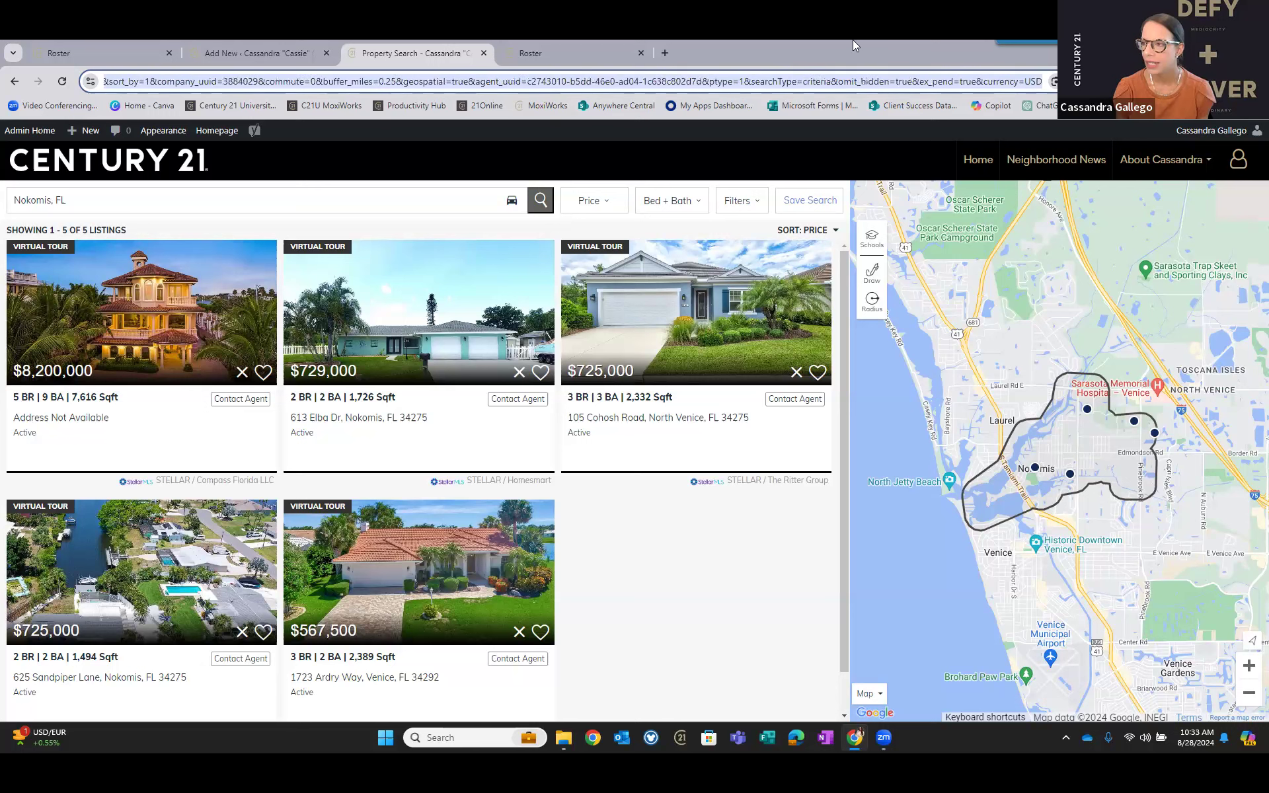
pyautogui.rightClick(773, 78)
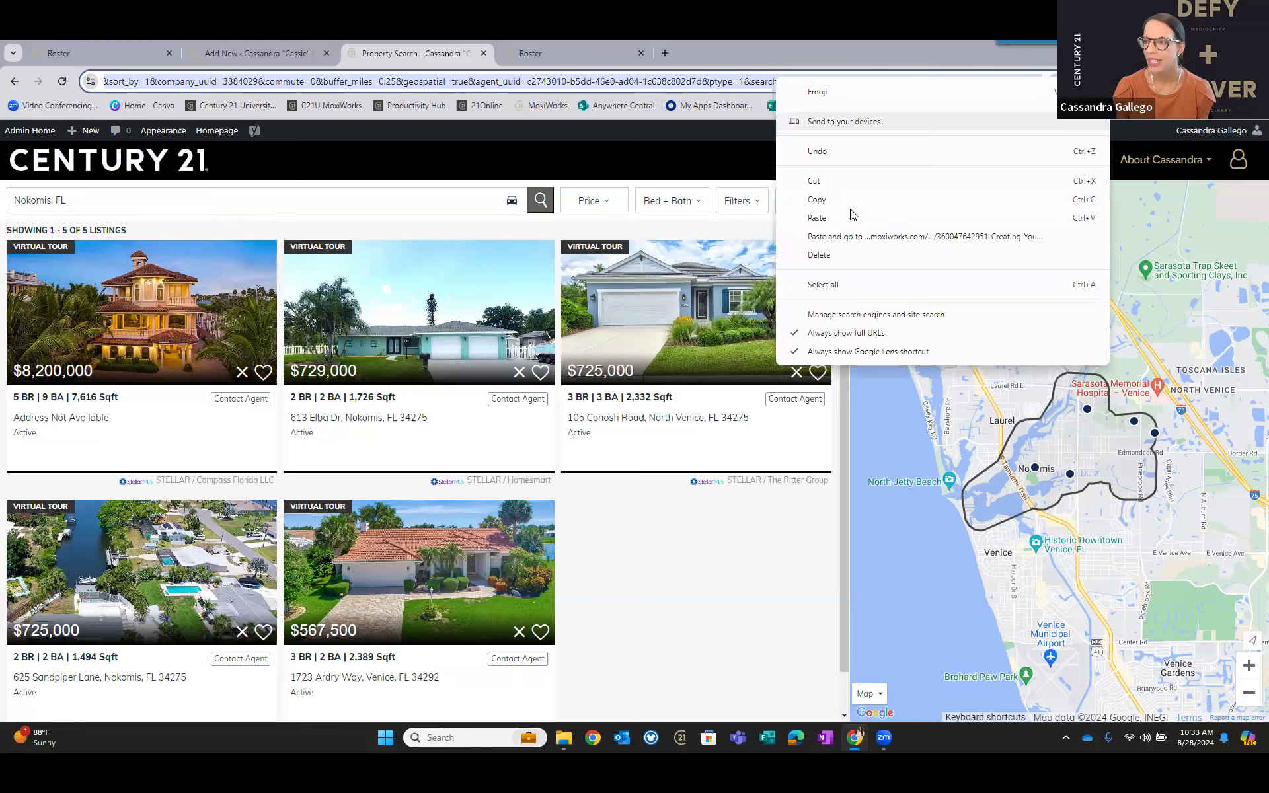
pyautogui.click(856, 209)
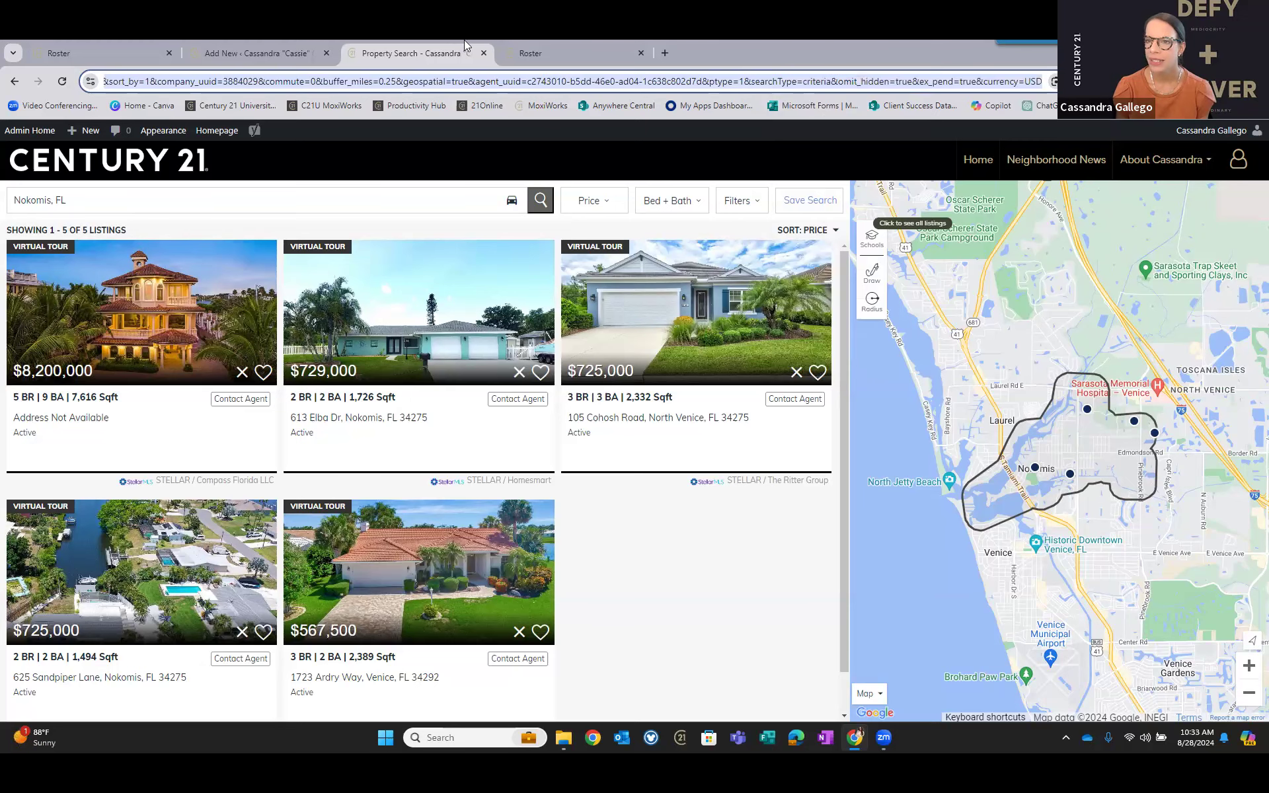
pyautogui.click(285, 57)
pyautogui.rightClick(251, 275)
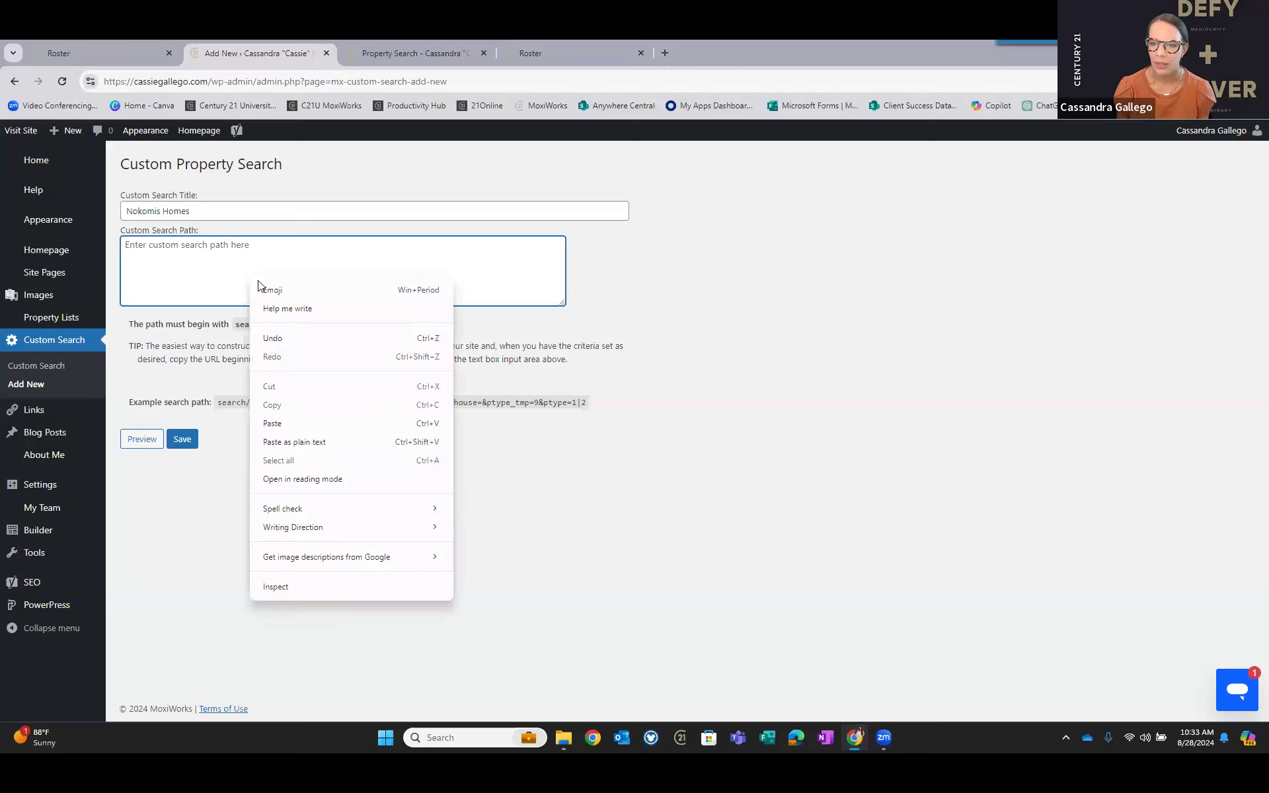
pyautogui.click(284, 423)
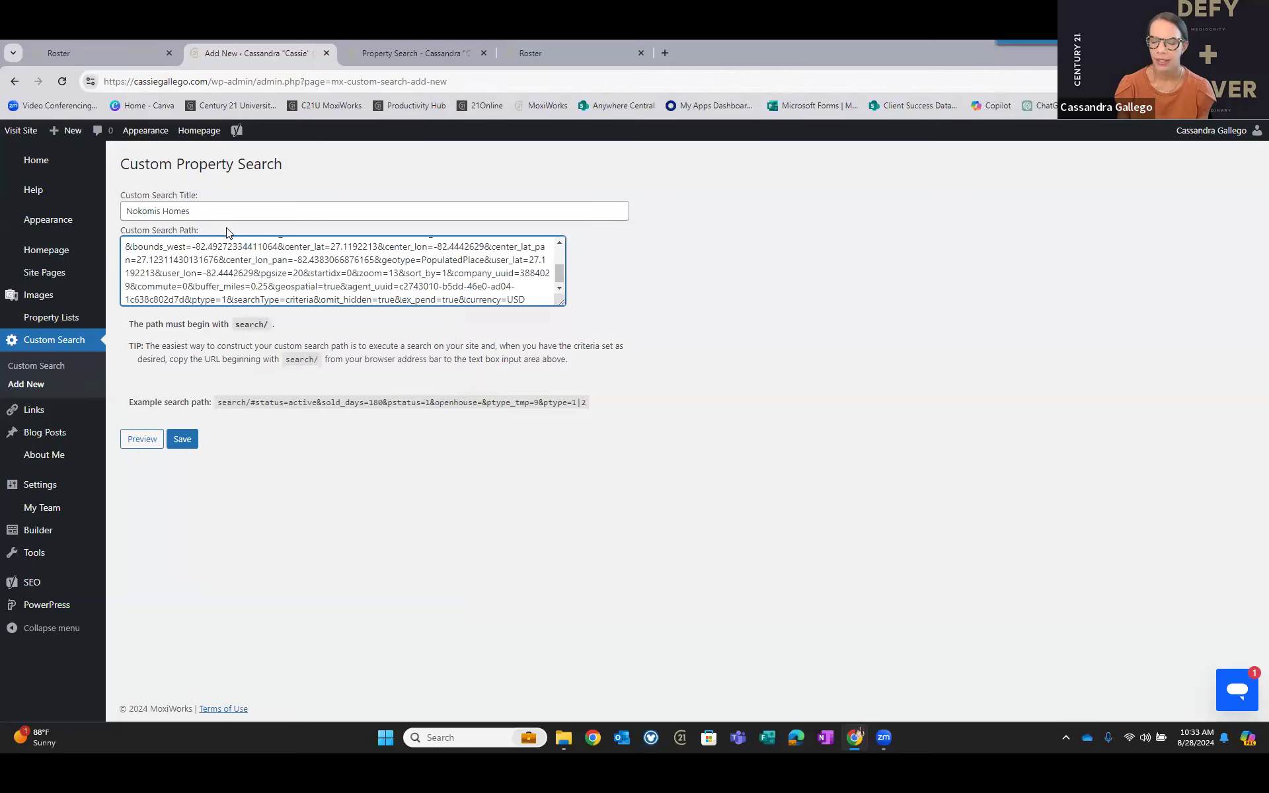
# Change the custom search title to "Nokomis Waterfront Pool Homes", copy the title and save the search.
pyautogui.click(158, 212)
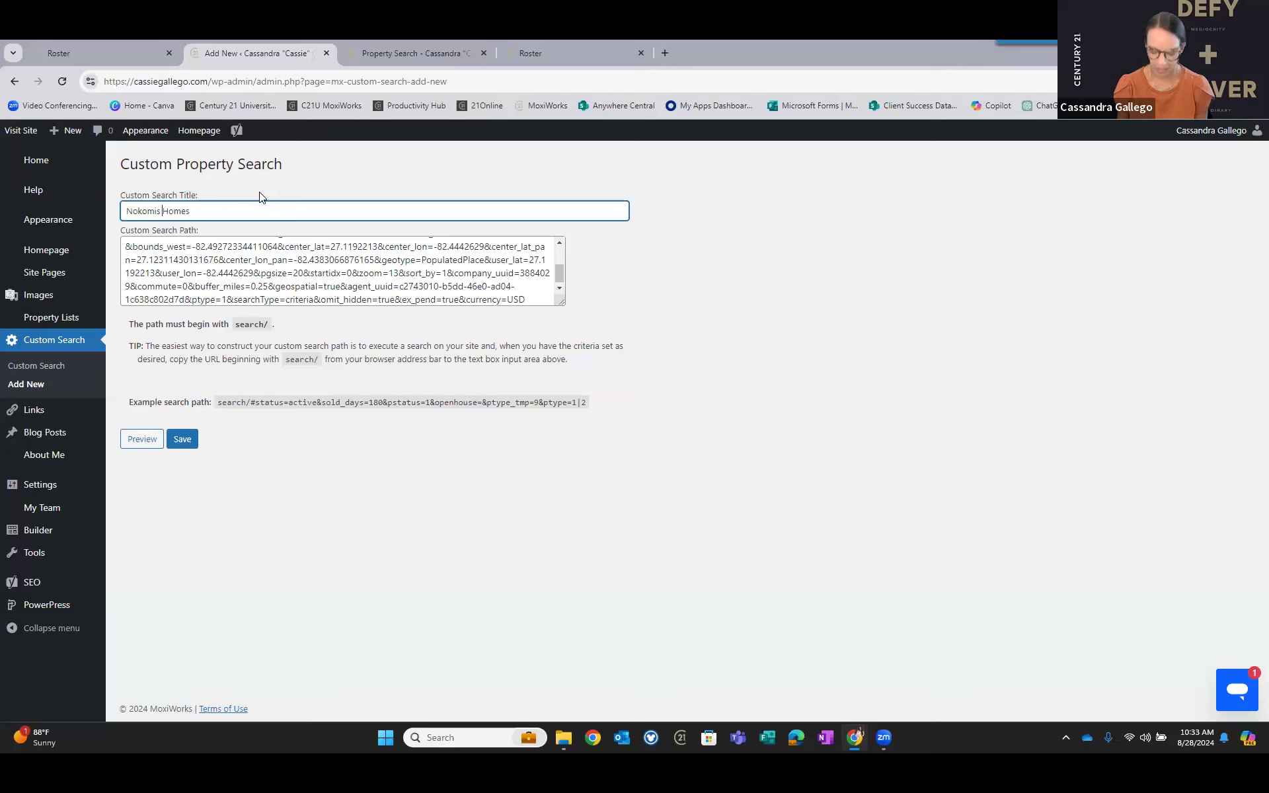
pyautogui.write('Water')
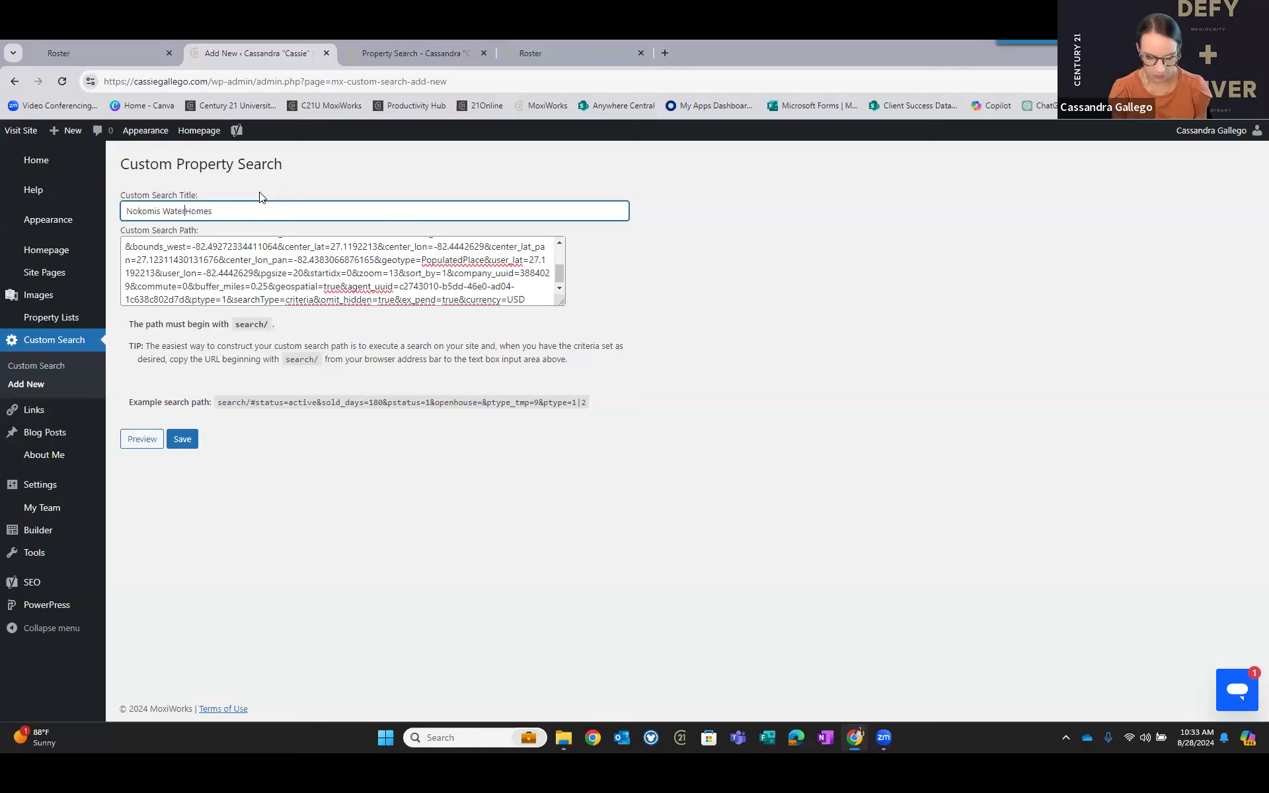
pyautogui.write('front P')
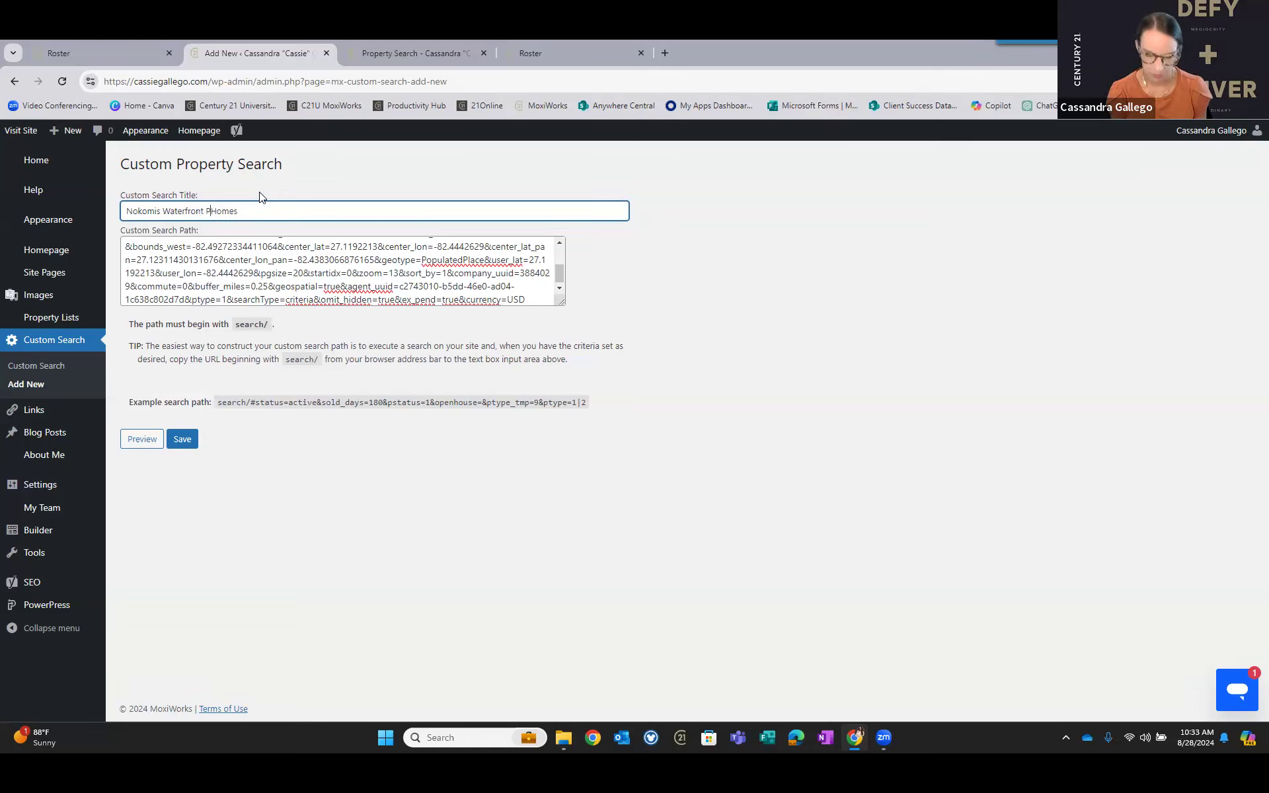
pyautogui.write('ool')
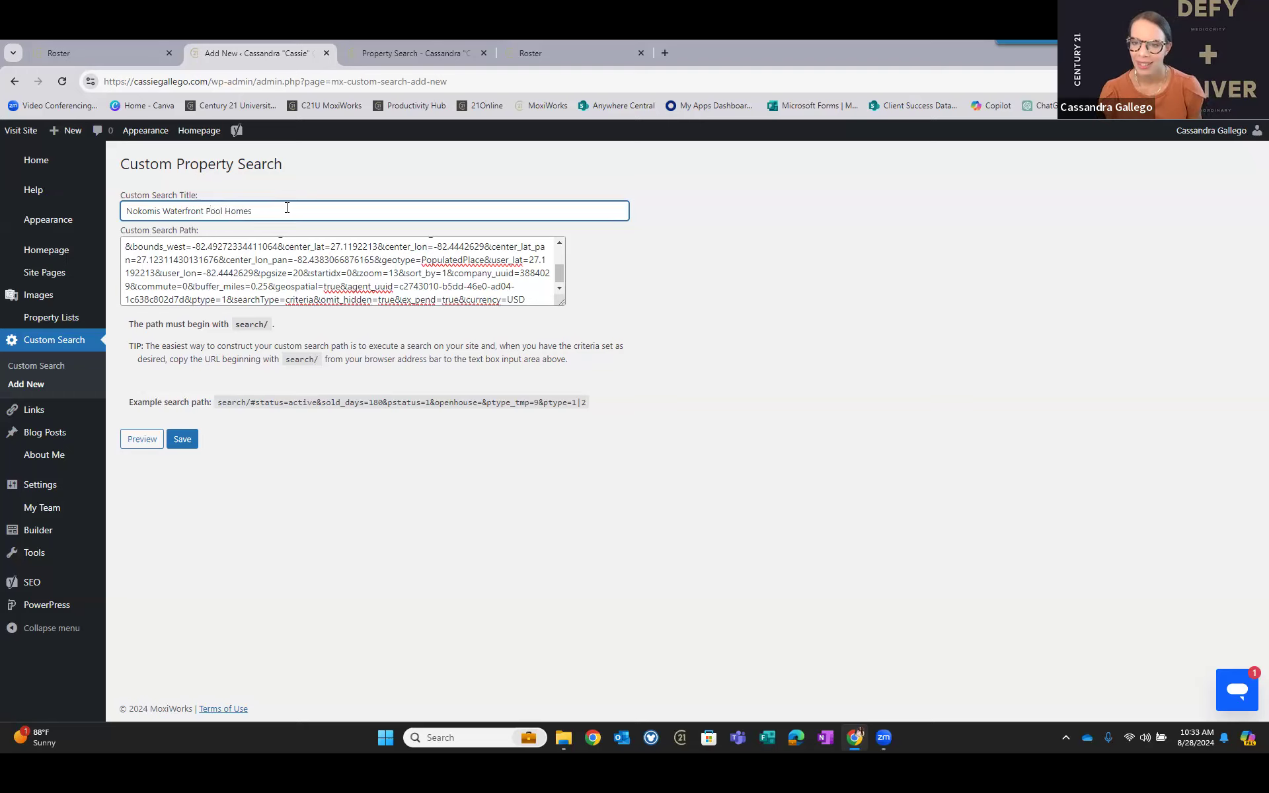
pyautogui.hotkey('ctrl', 'a')
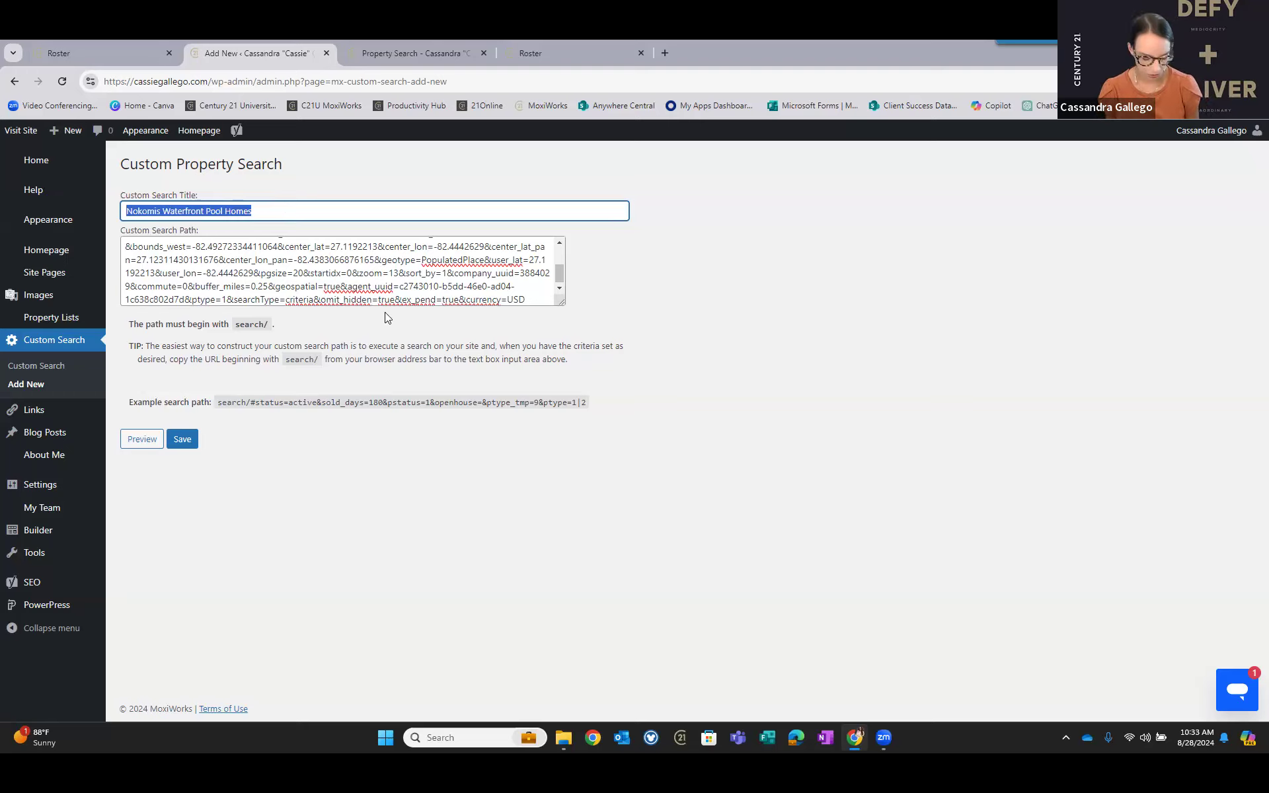
pyautogui.click(182, 447)
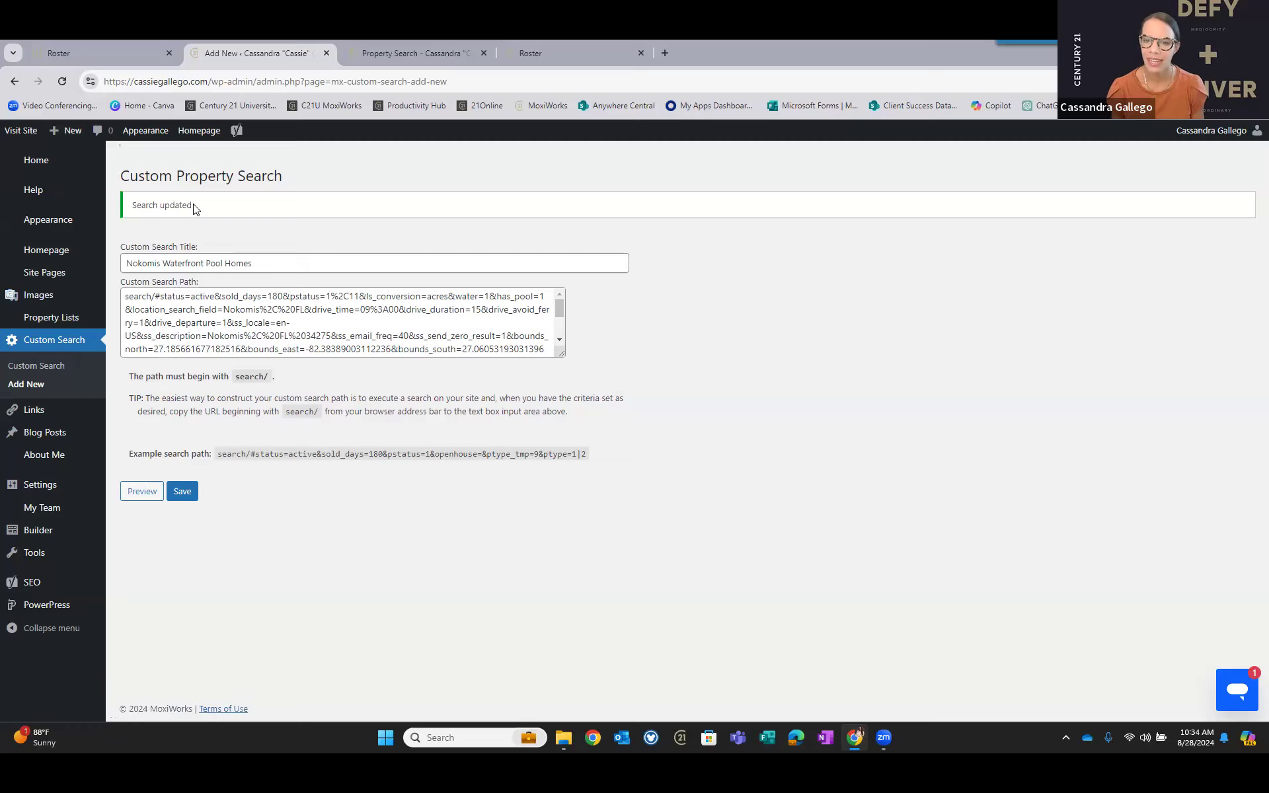
# In the homepage's Custom Search Module, set both the title and the Custom Search Results to "Nokomis Waterfront Pool Homes".
pyautogui.click(61, 249)
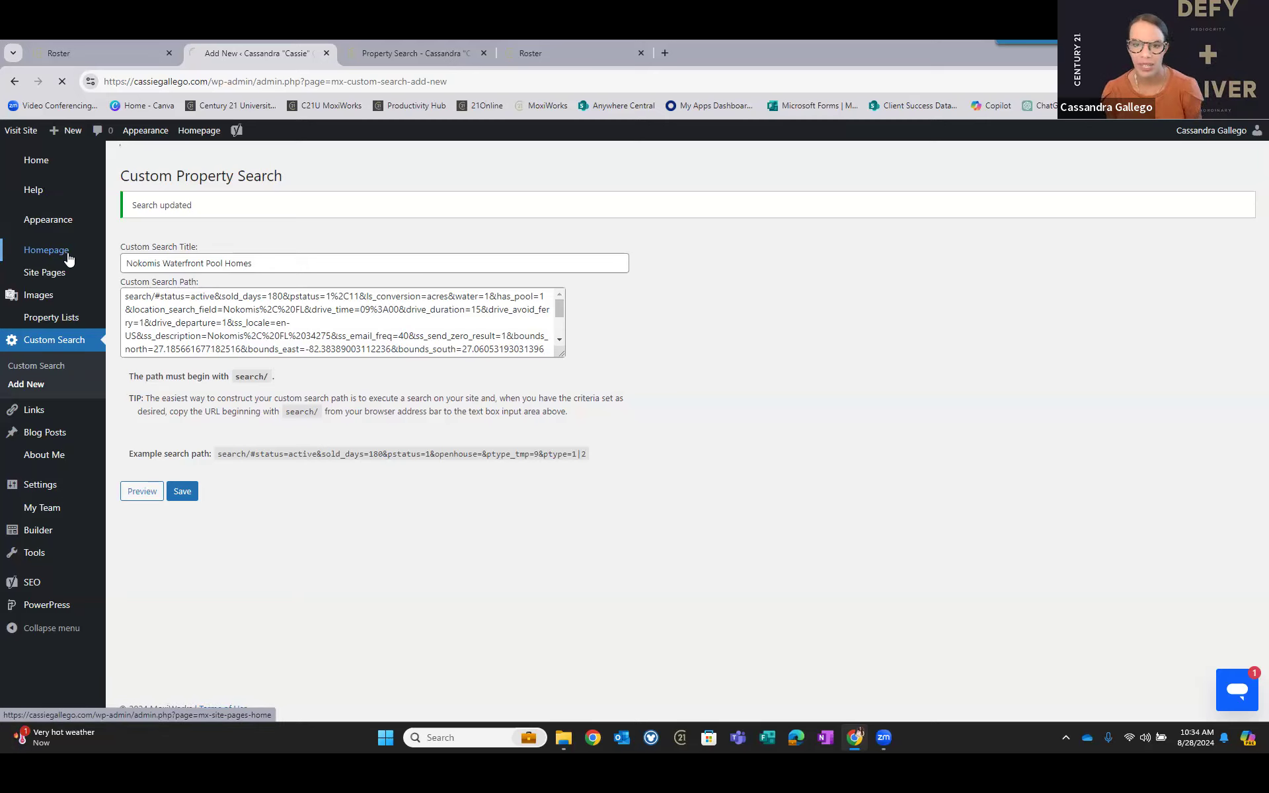
pyautogui.scroll(-1, 417, 443)
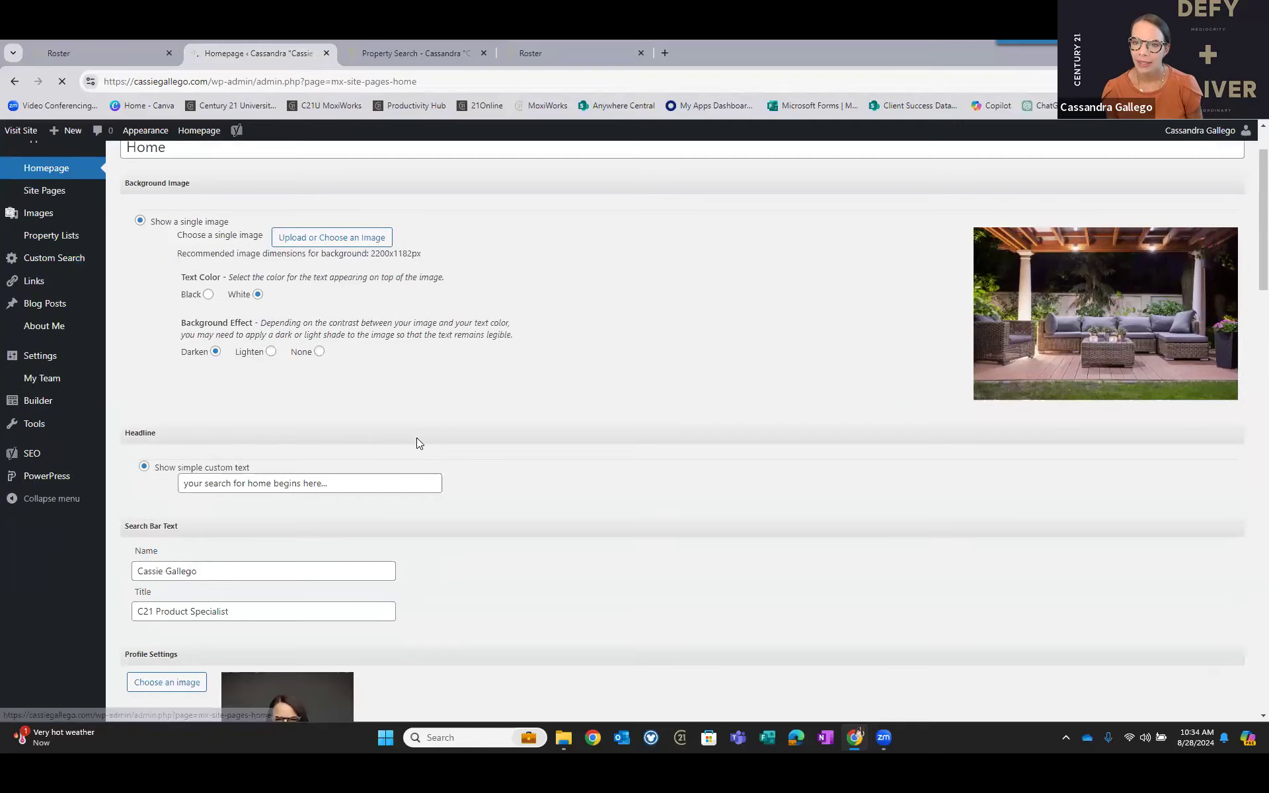
pyautogui.scroll(-8, 418, 439)
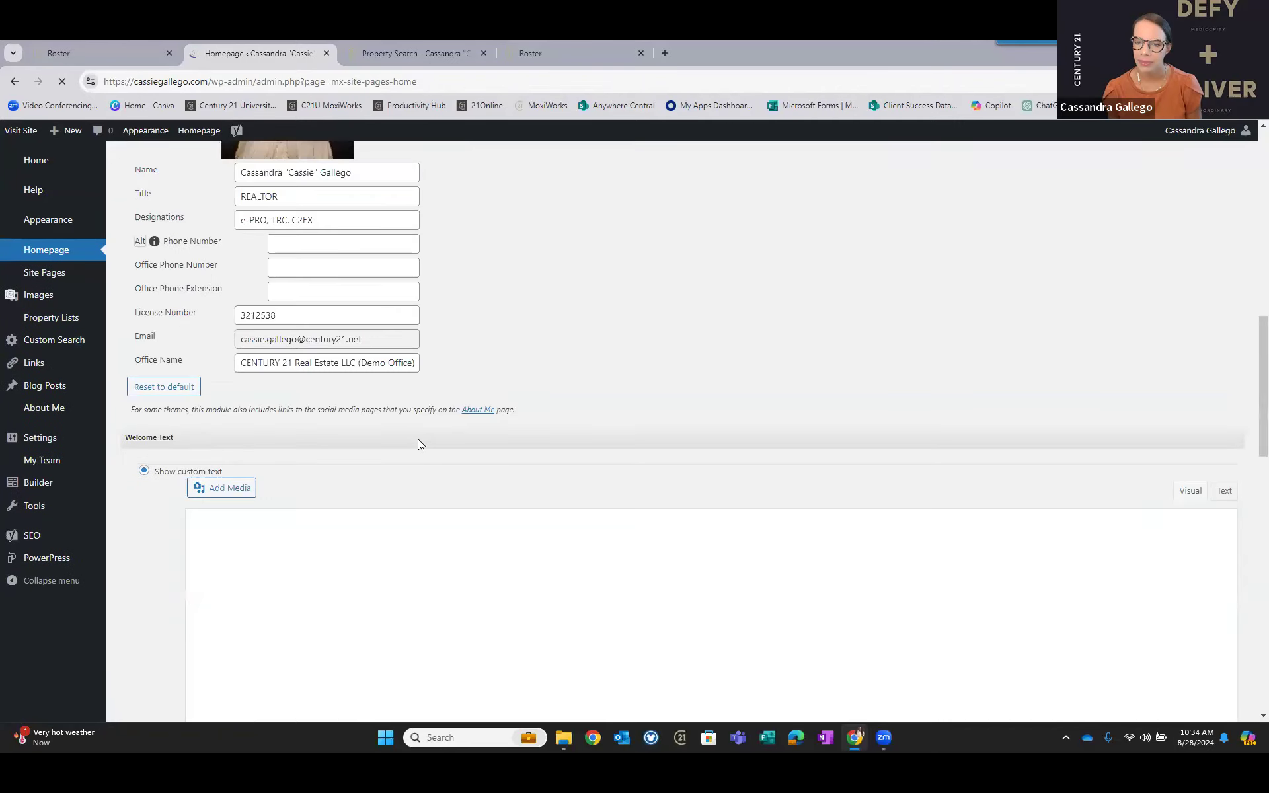
pyautogui.scroll(-6, 418, 438)
pyautogui.scroll(-1, 263, 393)
pyautogui.tripleClick(262, 402)
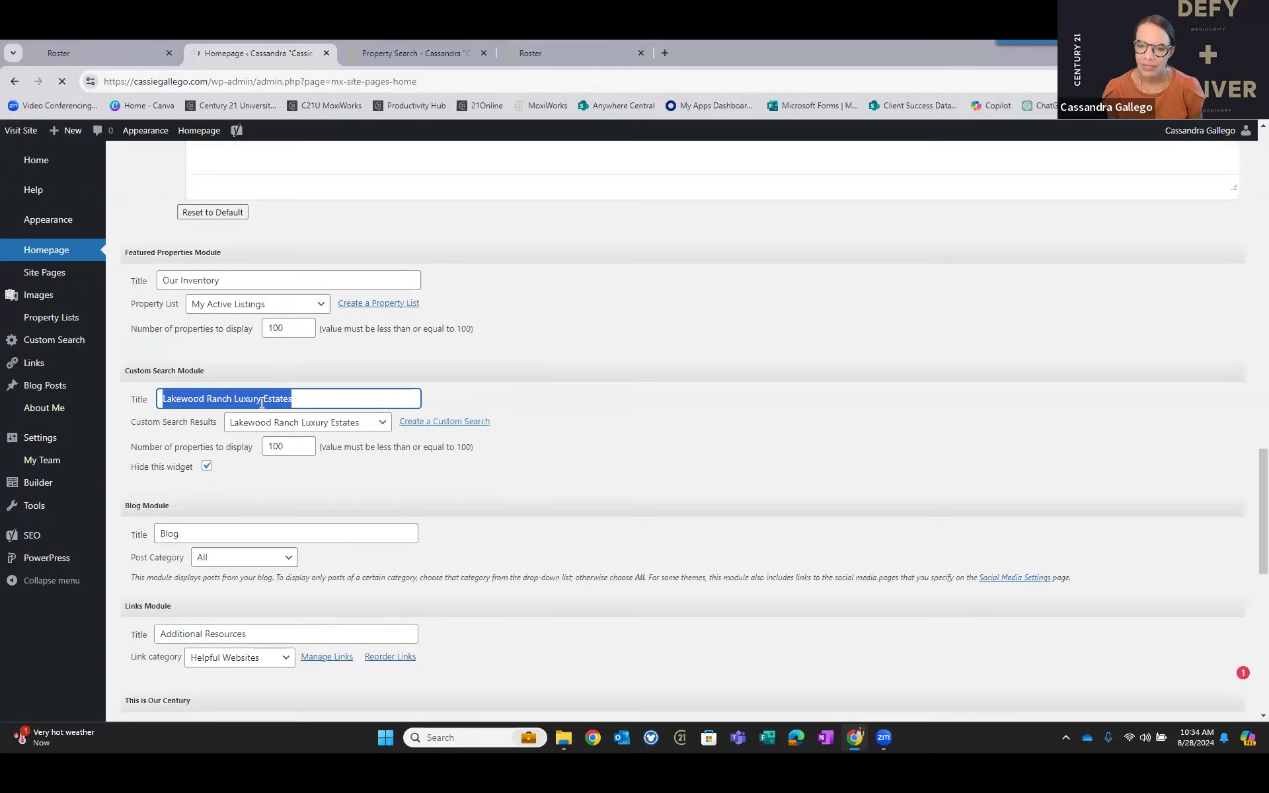
pyautogui.hotkey('ctrl', 'v')
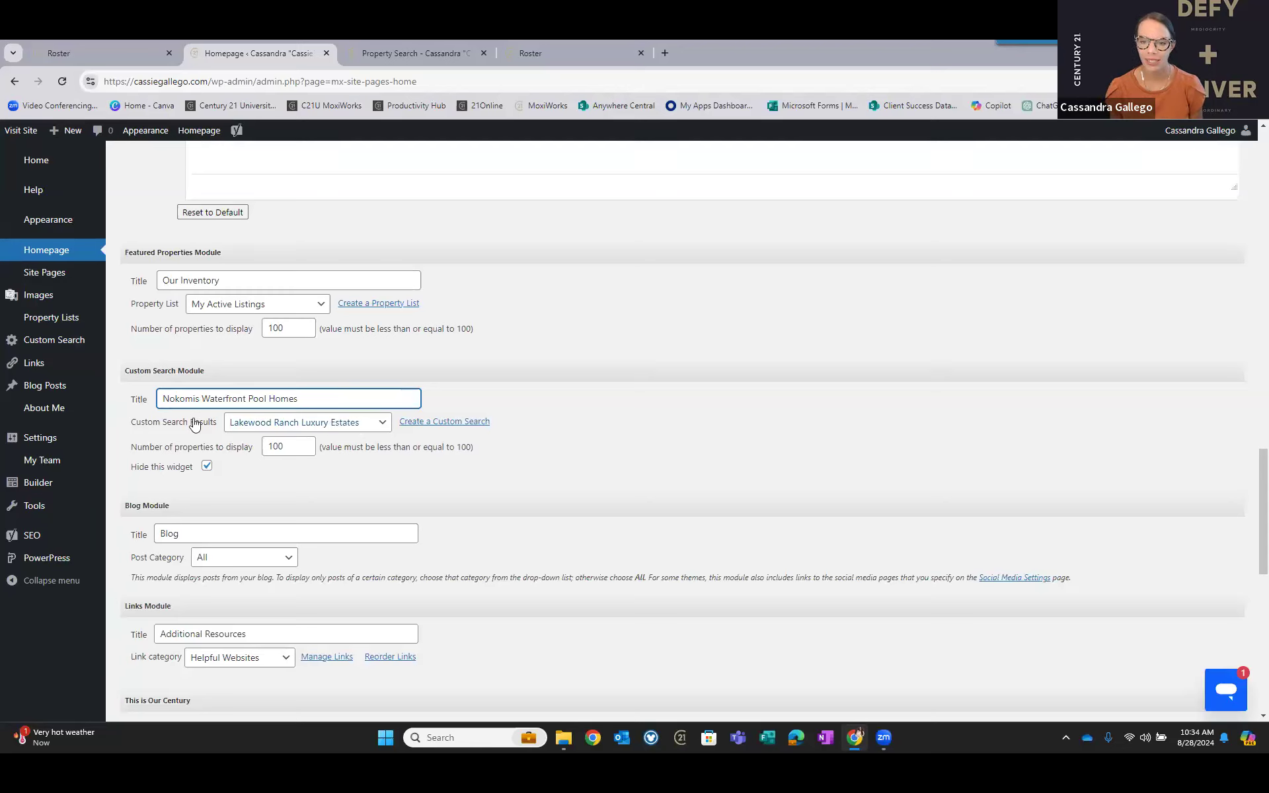
pyautogui.click(262, 429)
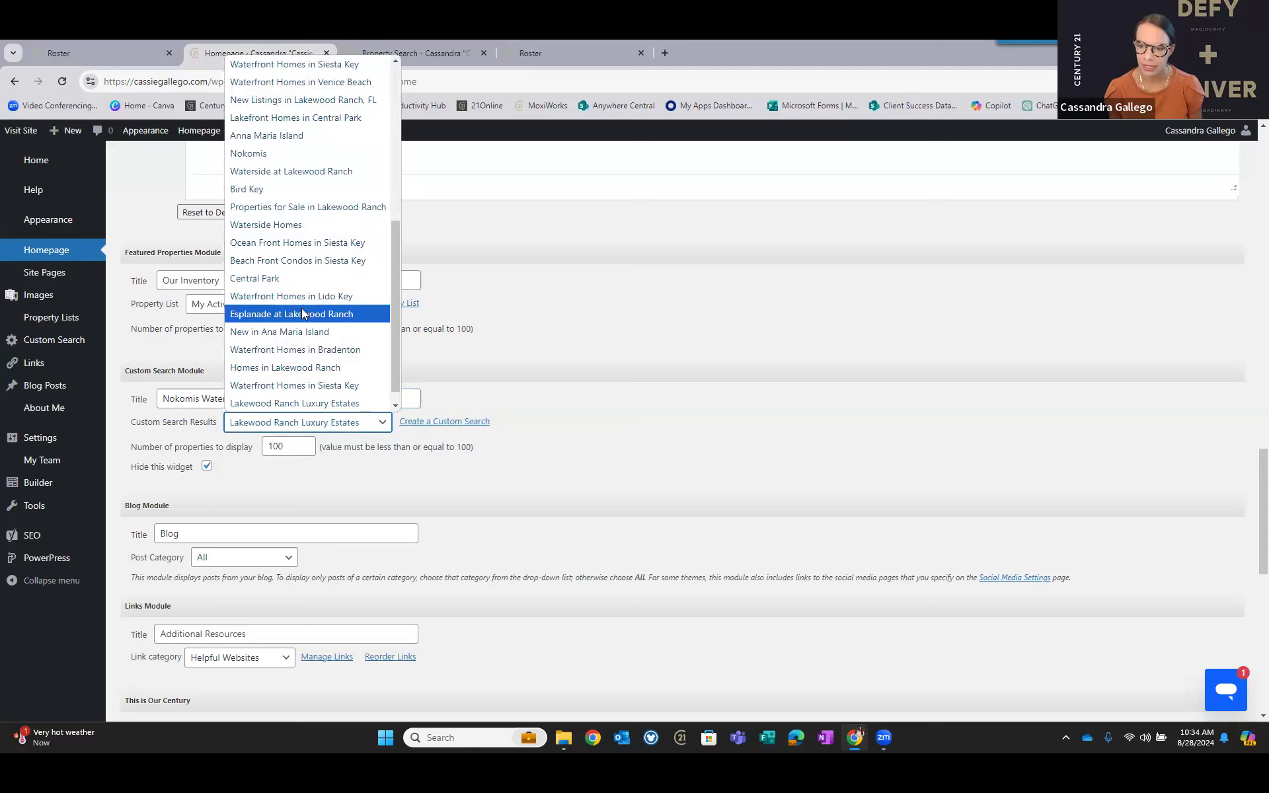
pyautogui.scroll(-1, 306, 392)
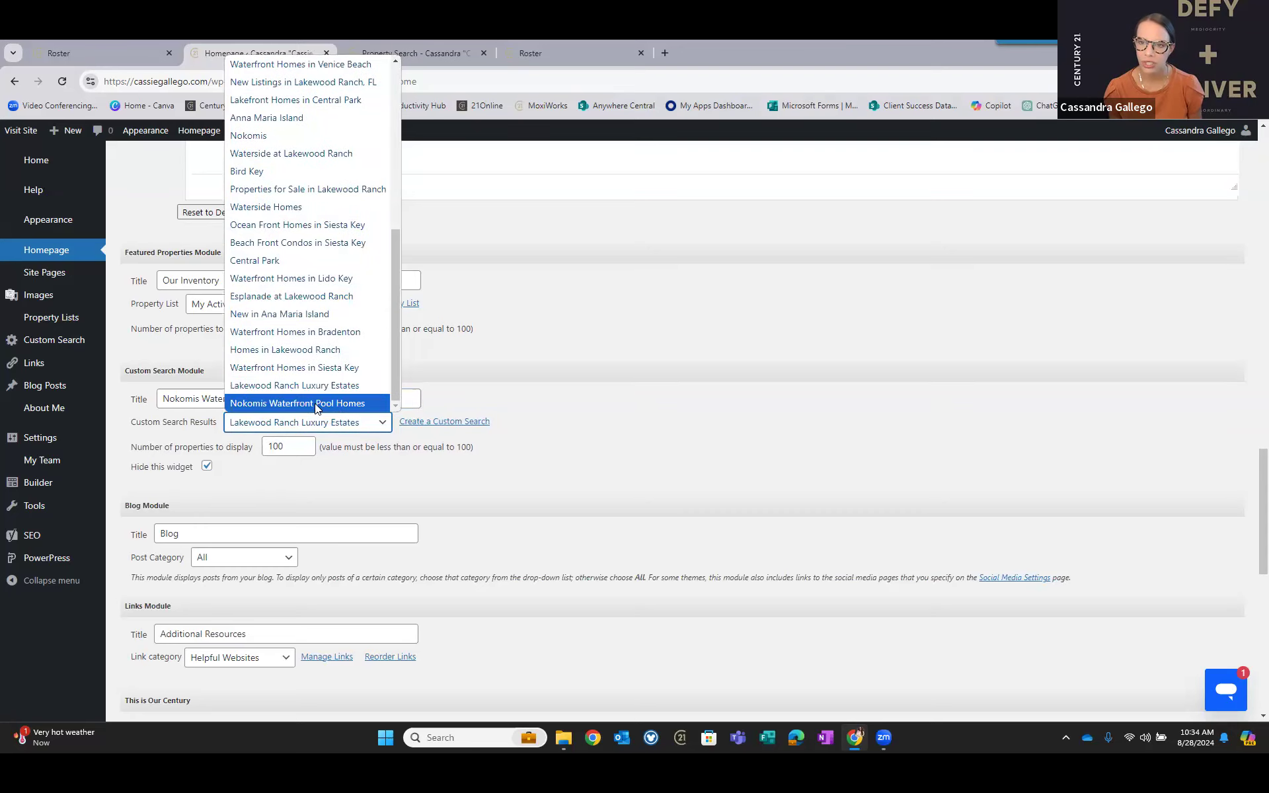
pyautogui.click(349, 404)
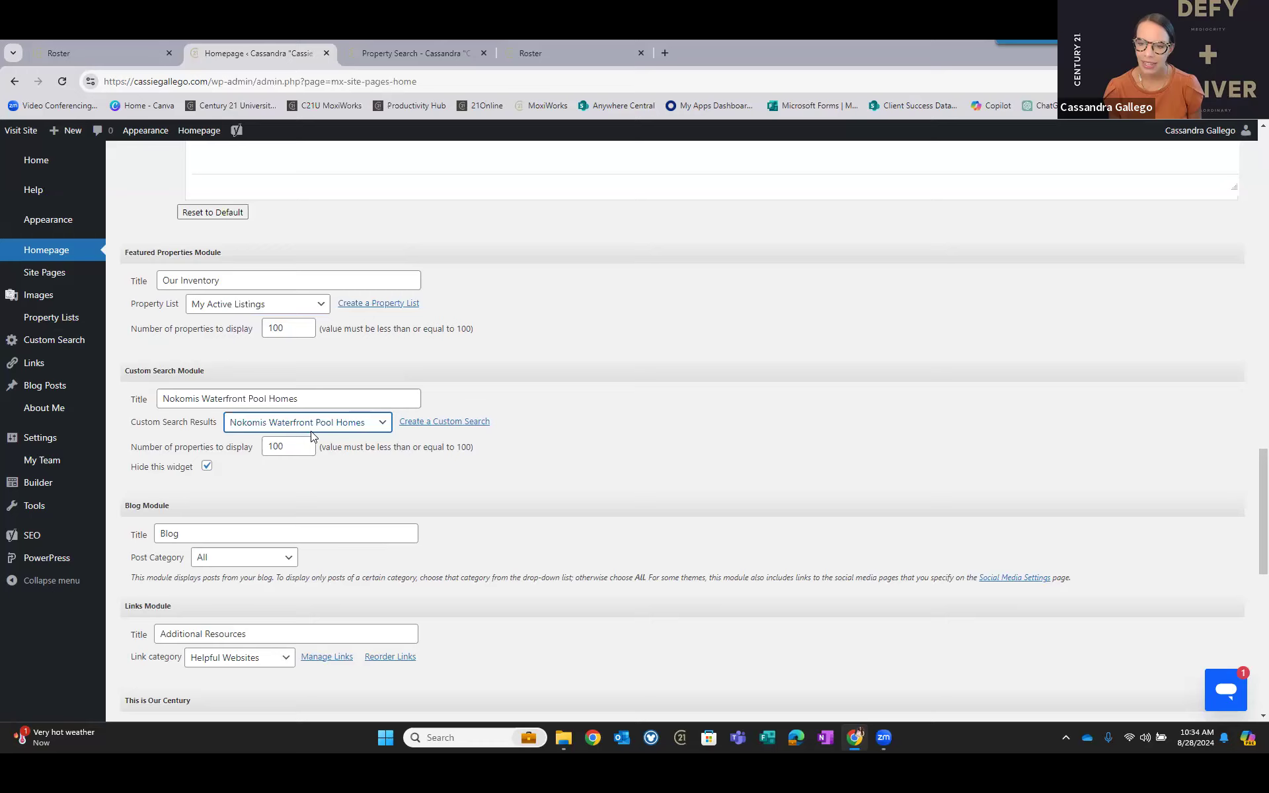
# Unhide the Custom Search Module widget and publish the homepage changes.
pyautogui.click(205, 468)
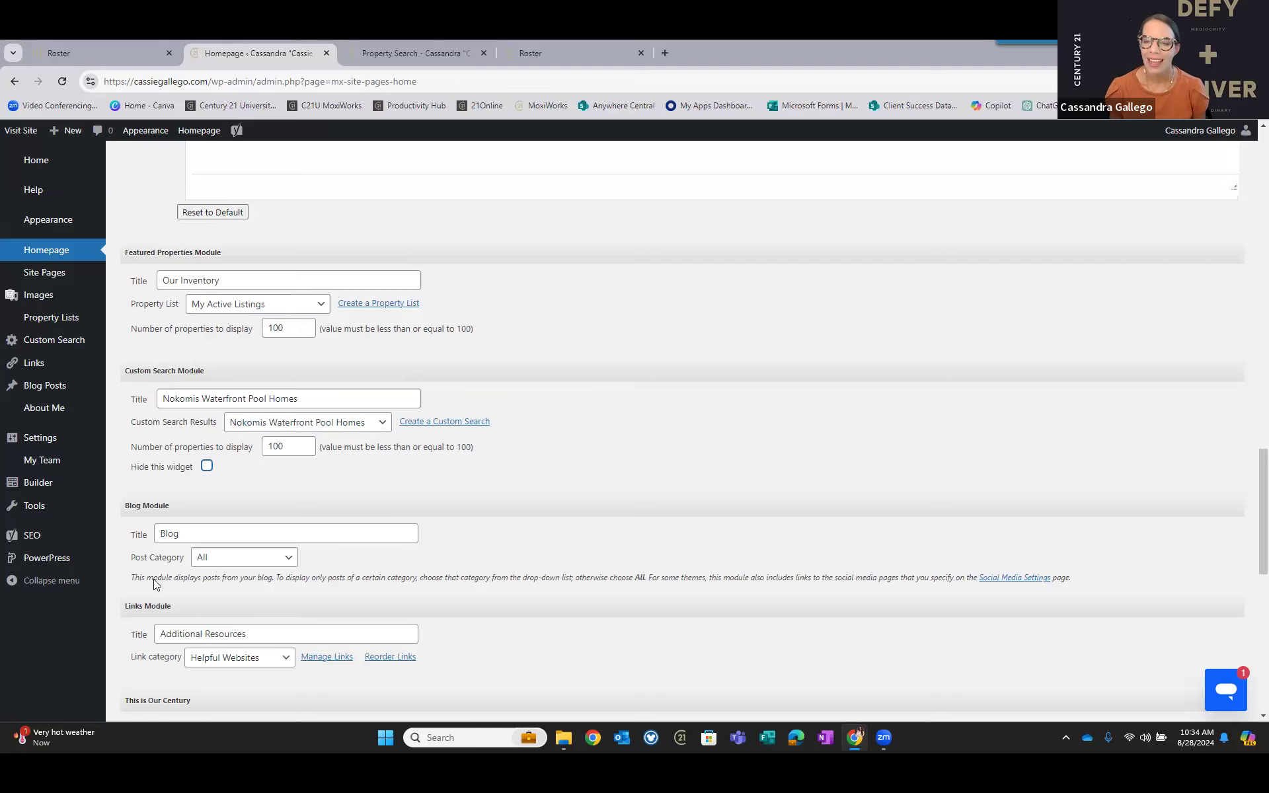
pyautogui.scroll(-10, 155, 612)
pyautogui.click(143, 653)
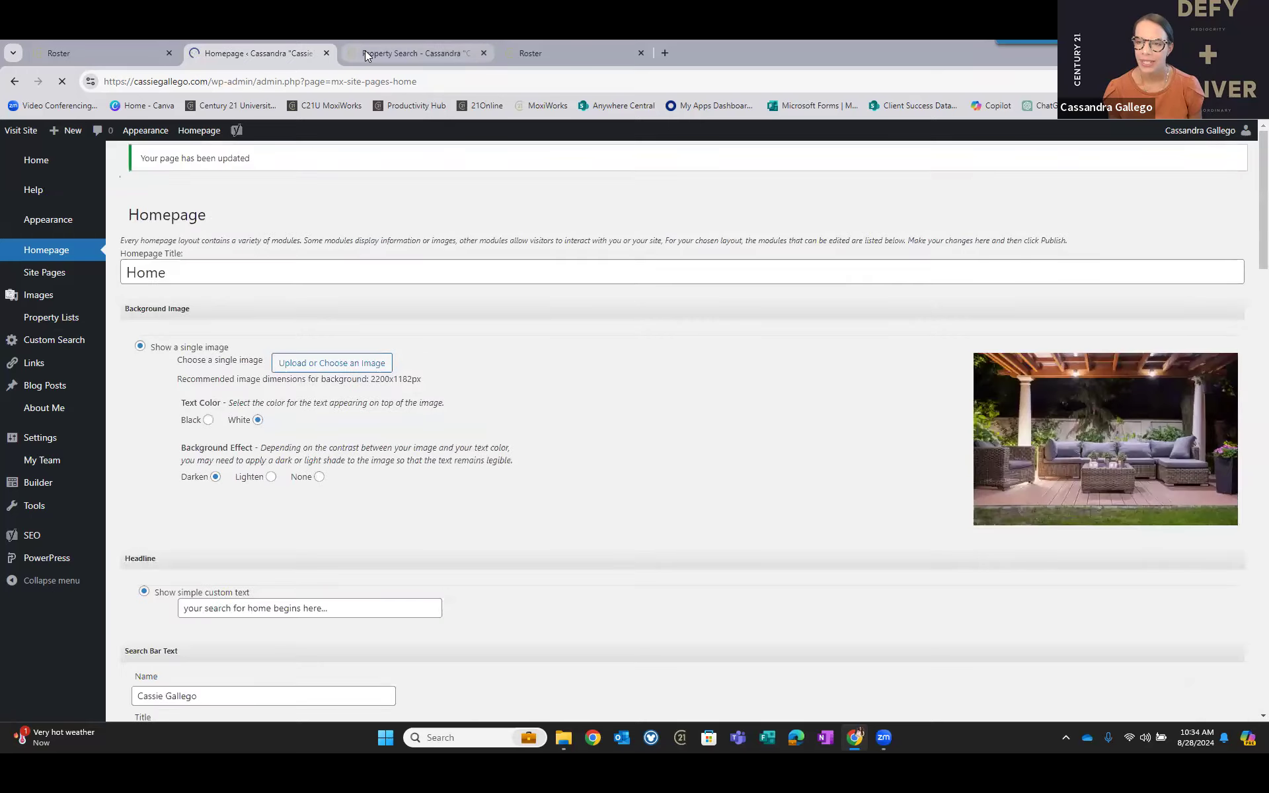
# Open the live site's homepage and check how the Nokomis Waterfront Pool Homes listings are displayed below Our Inventory.
pyautogui.click(365, 50)
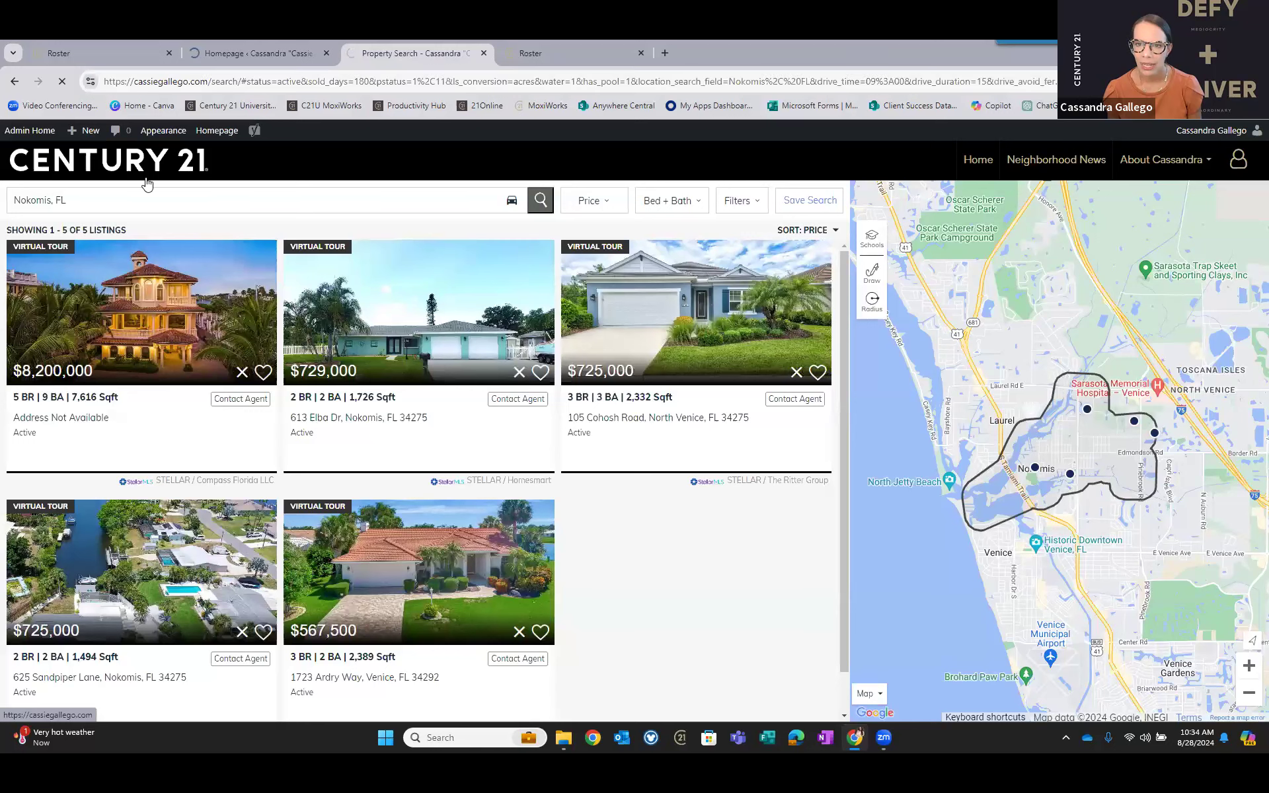
pyautogui.click(147, 183)
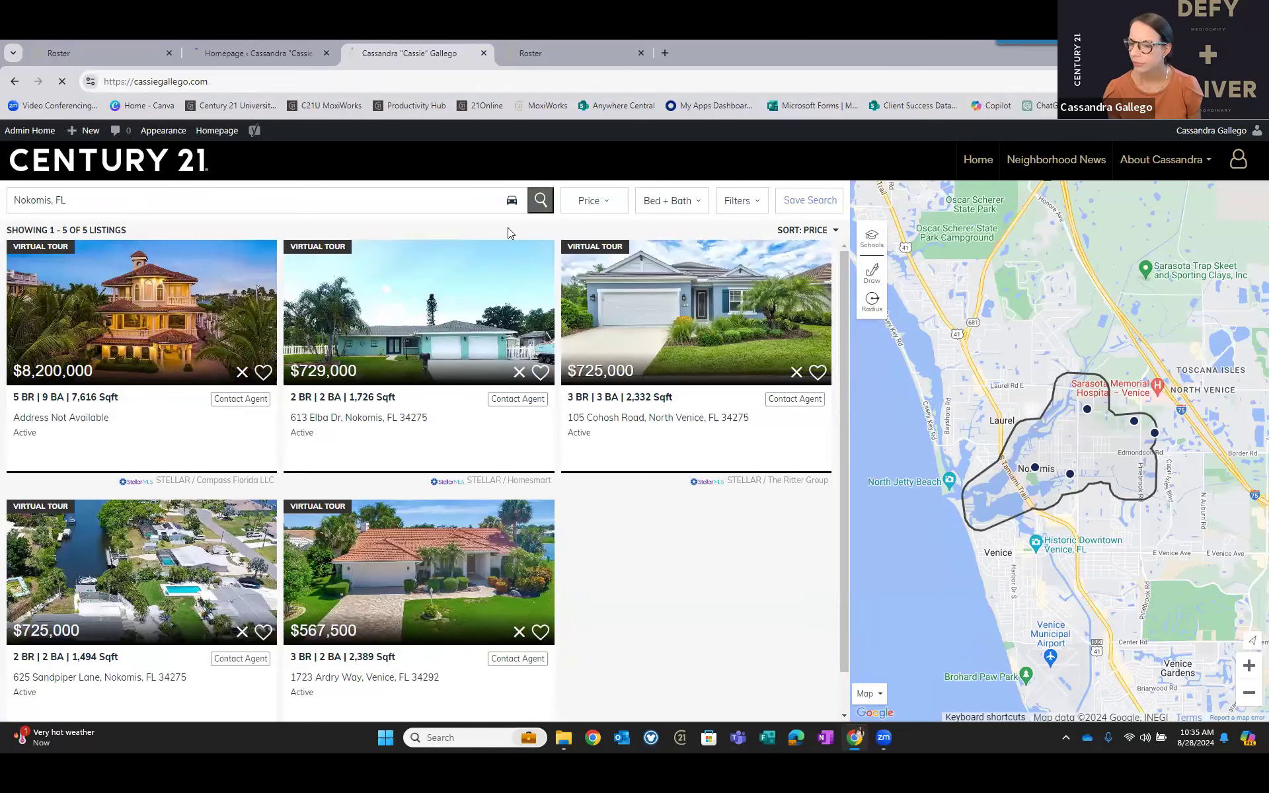
pyautogui.scroll(-3, 521, 270)
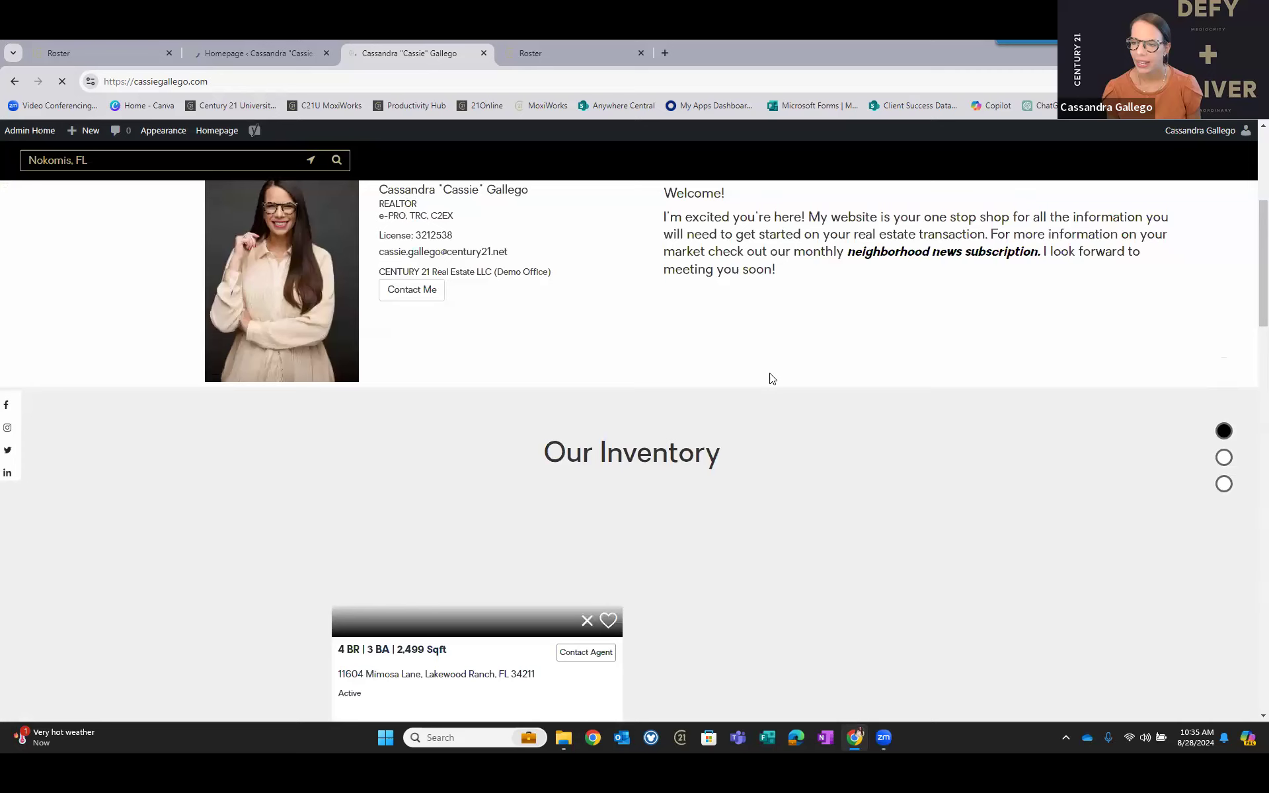
pyautogui.scroll(-2, 974, 439)
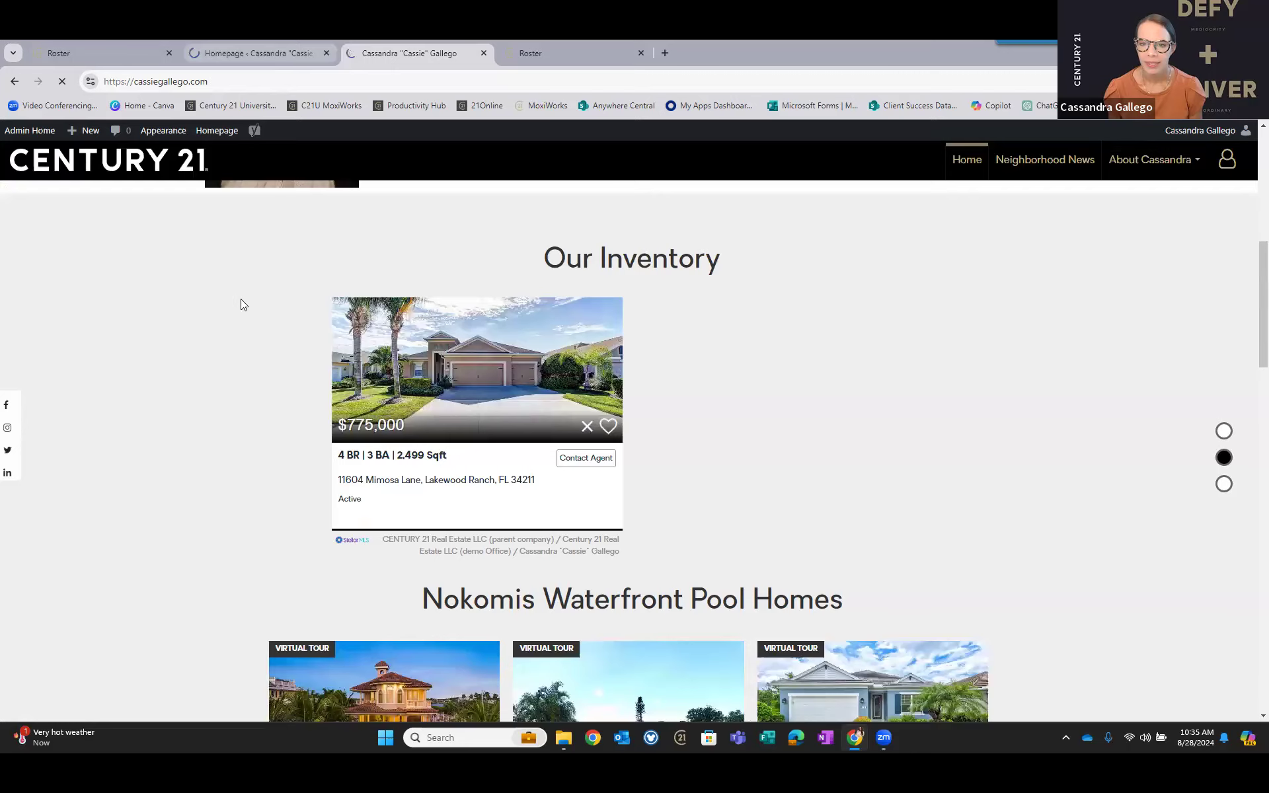
# In the homepage editor, review the Blog Module's title and Post Category options, keeping the category on All.
pyautogui.click(268, 63)
pyautogui.scroll(-6, 249, 321)
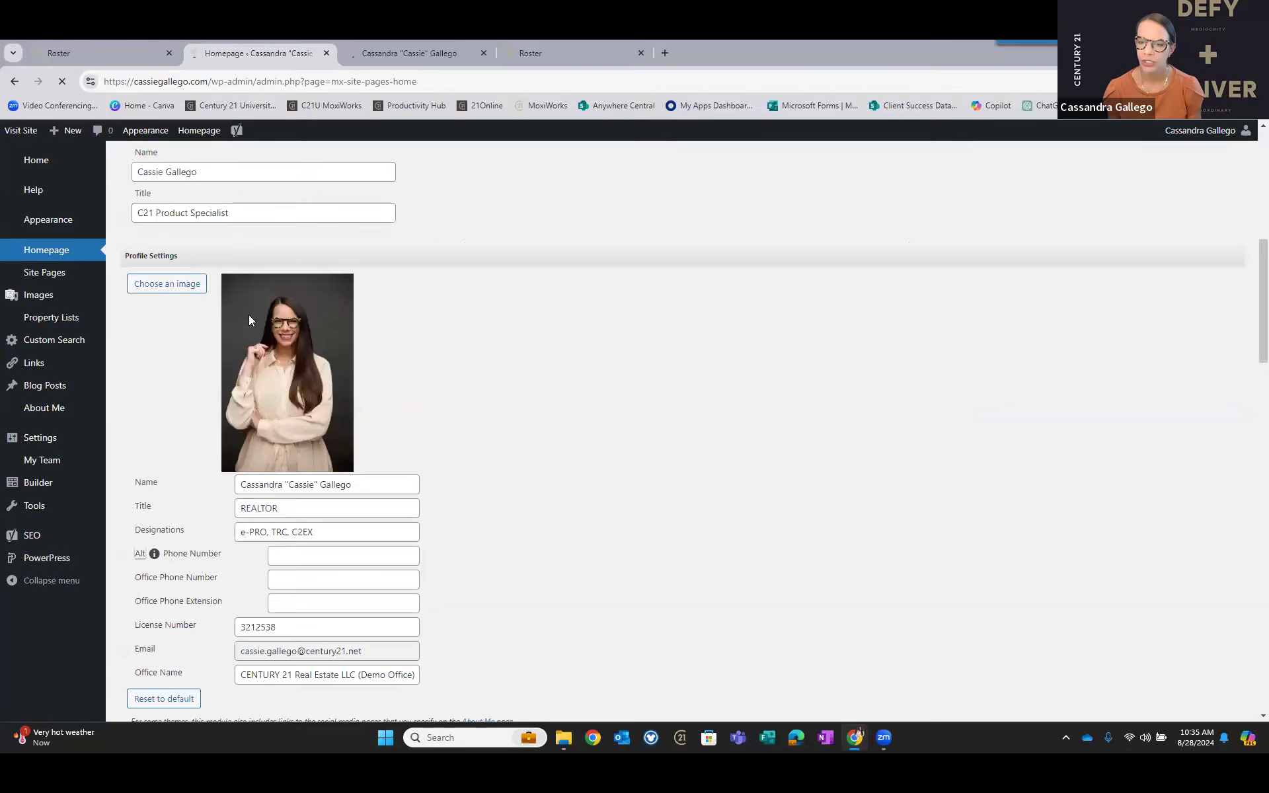
pyautogui.scroll(-20, 256, 310)
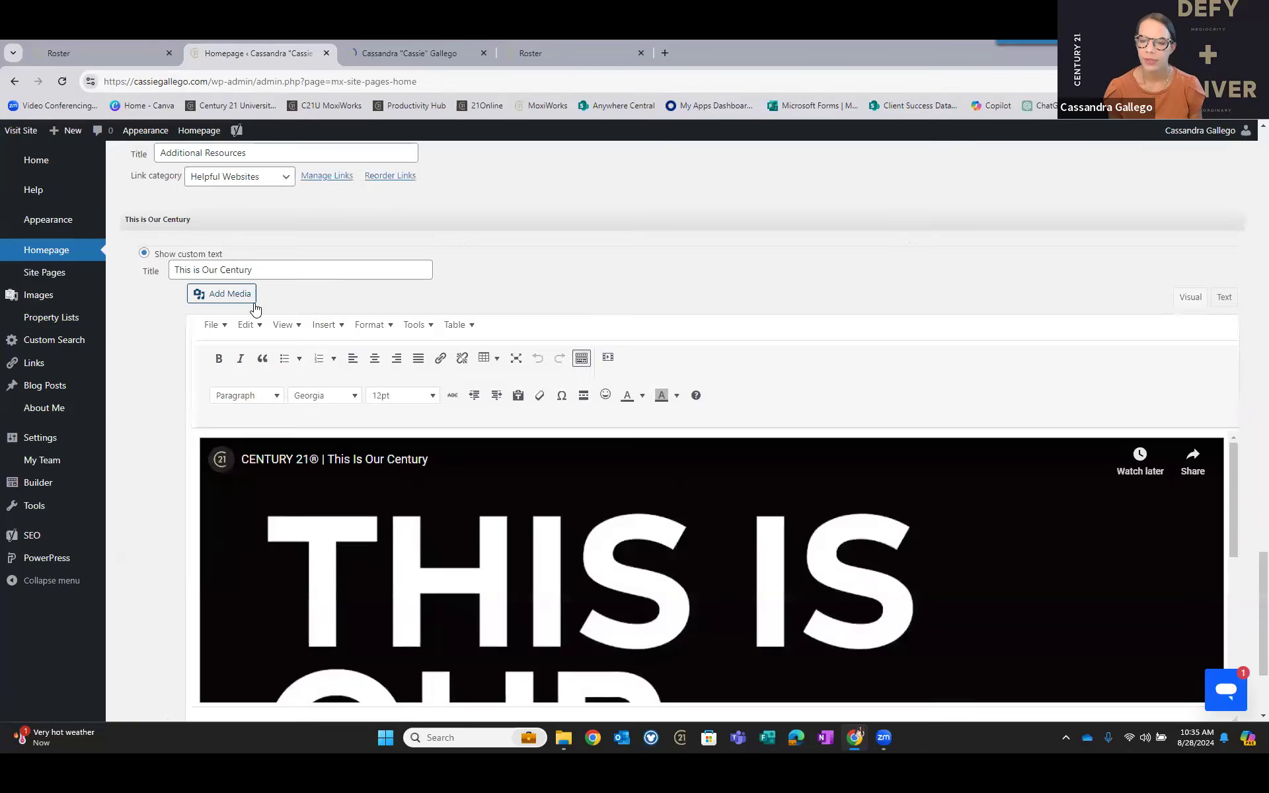
pyautogui.scroll(3, 239, 297)
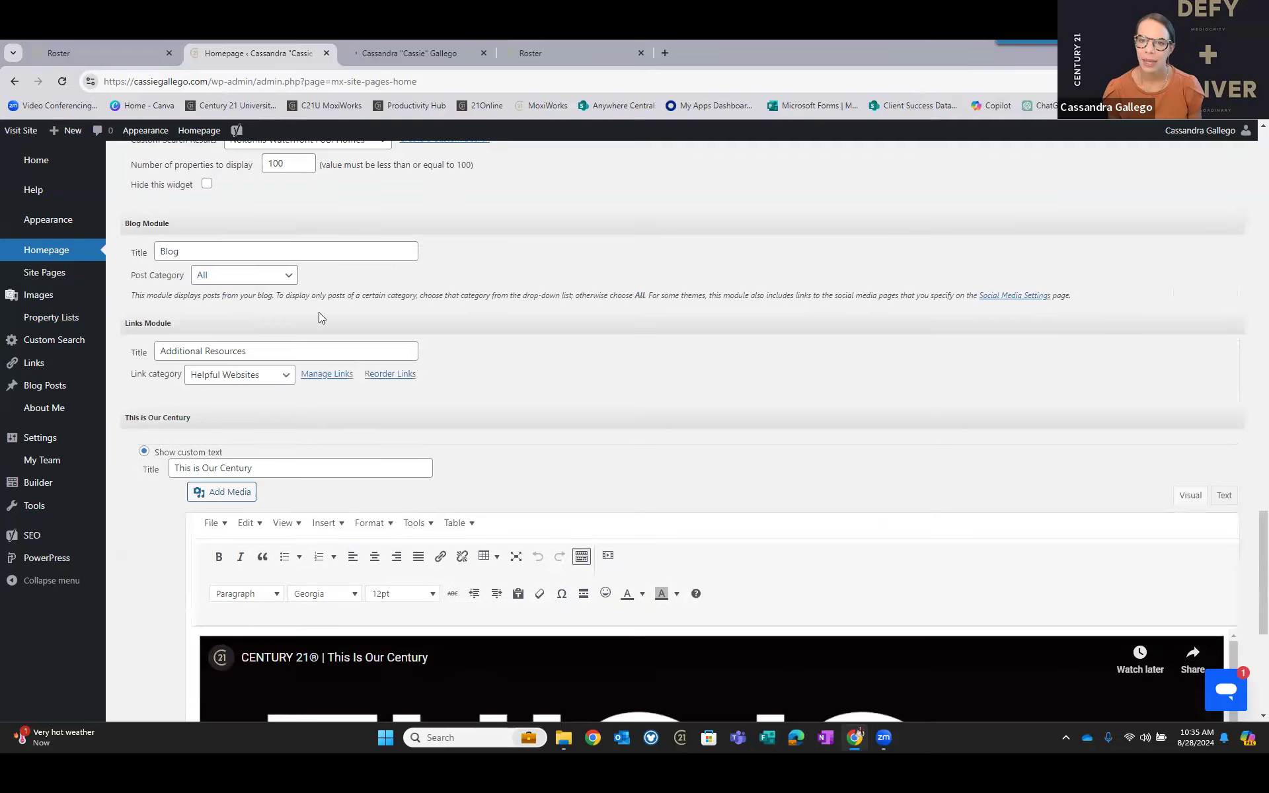
pyautogui.scroll(2, 257, 310)
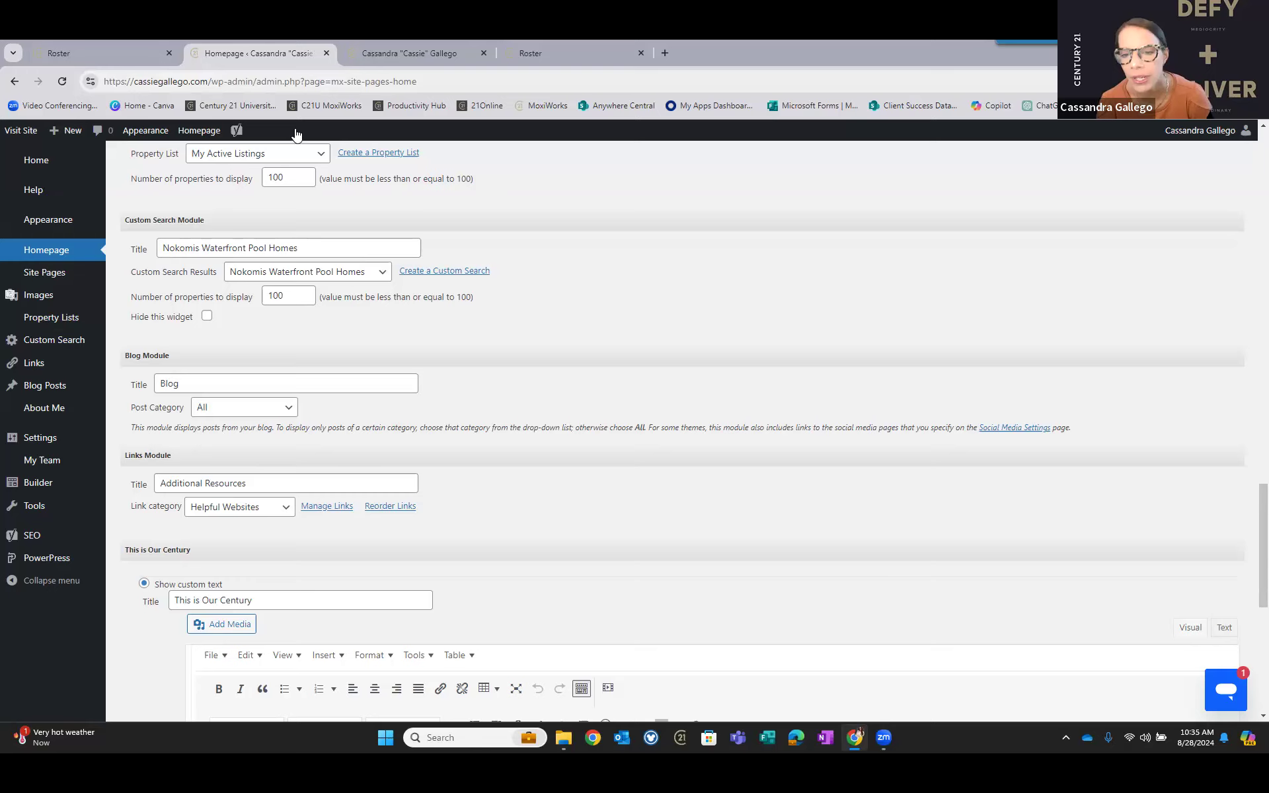
pyautogui.doubleClick(193, 383)
pyautogui.click(230, 382)
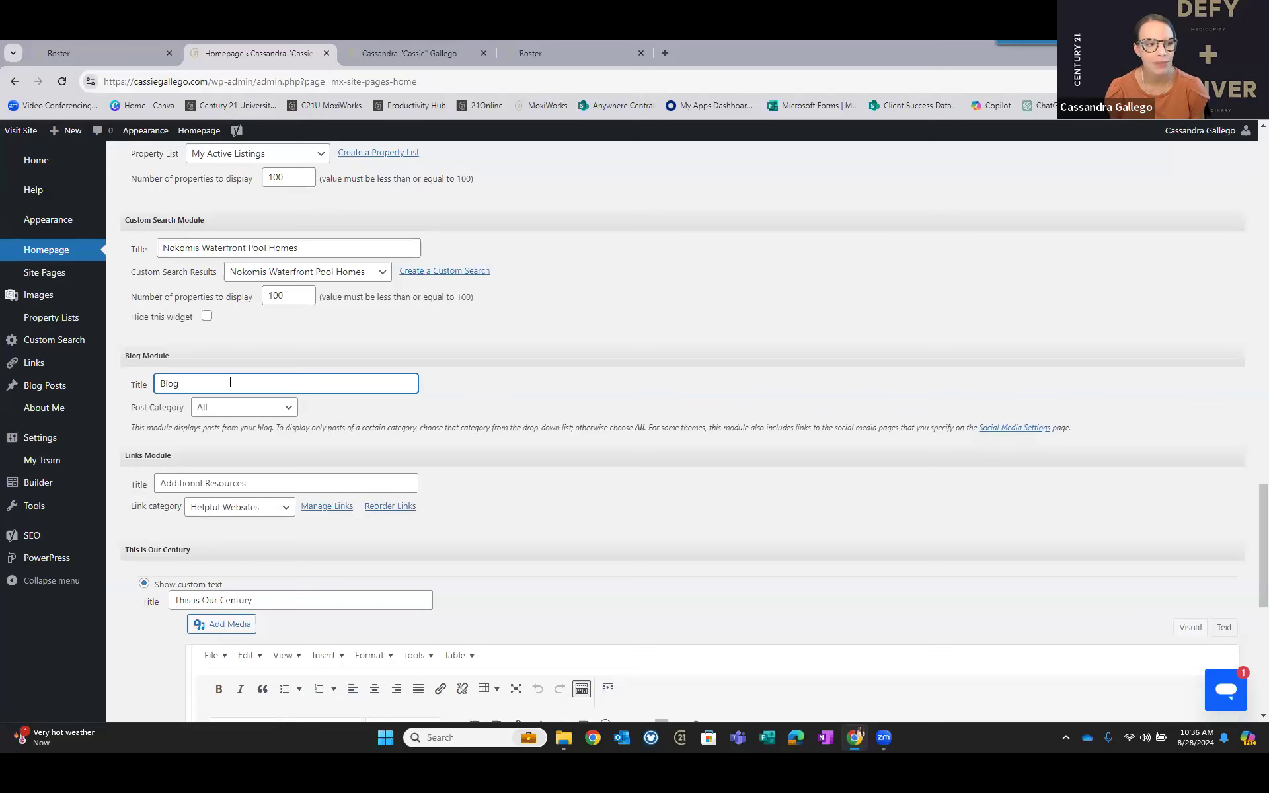
pyautogui.click(213, 413)
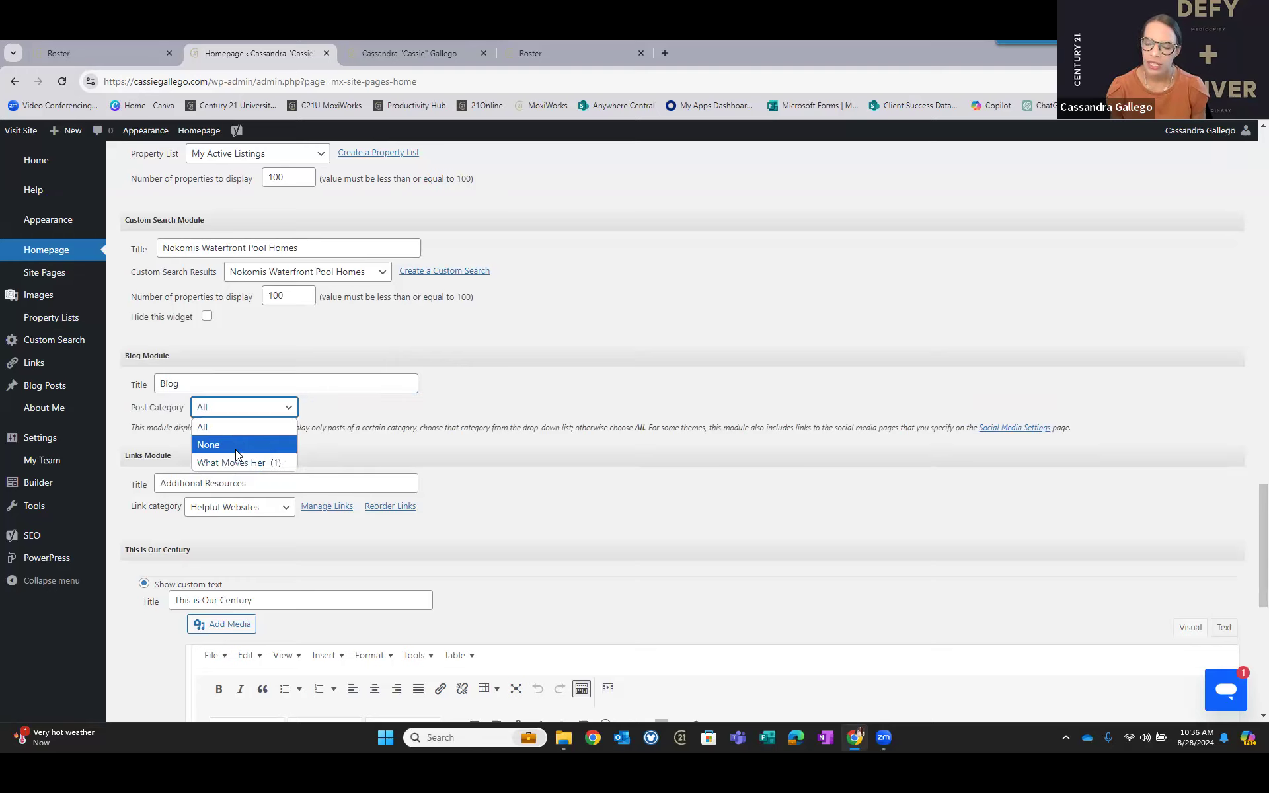
pyautogui.click(243, 430)
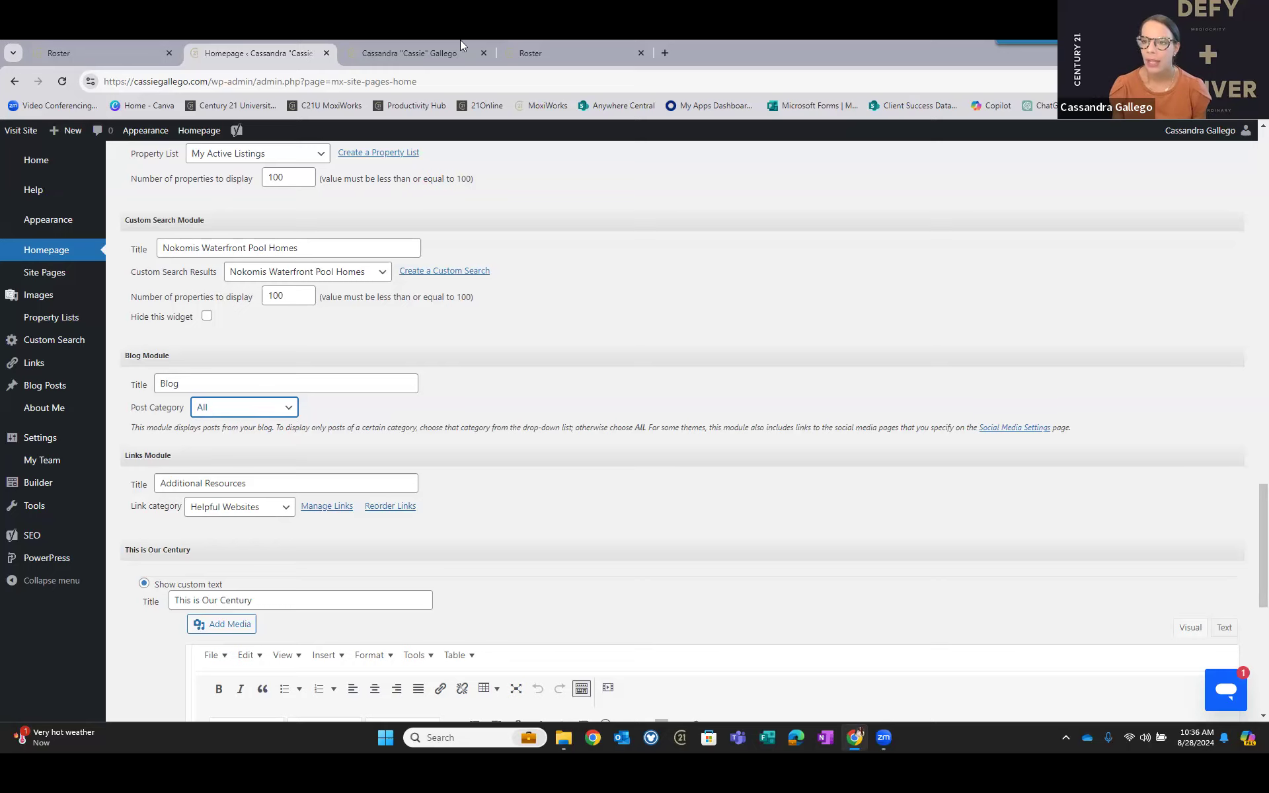
# Check the Blog section on the live homepage.
pyautogui.click(433, 53)
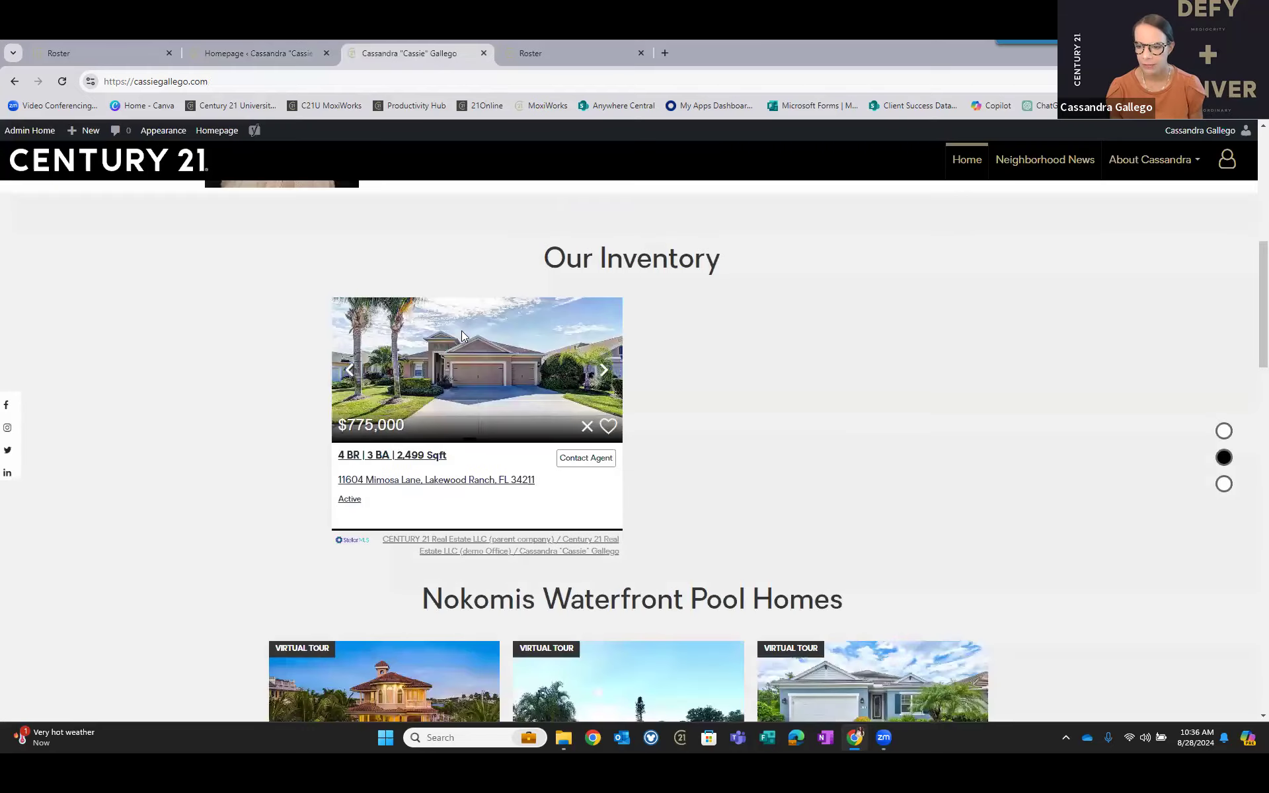
pyautogui.scroll(-10, 537, 407)
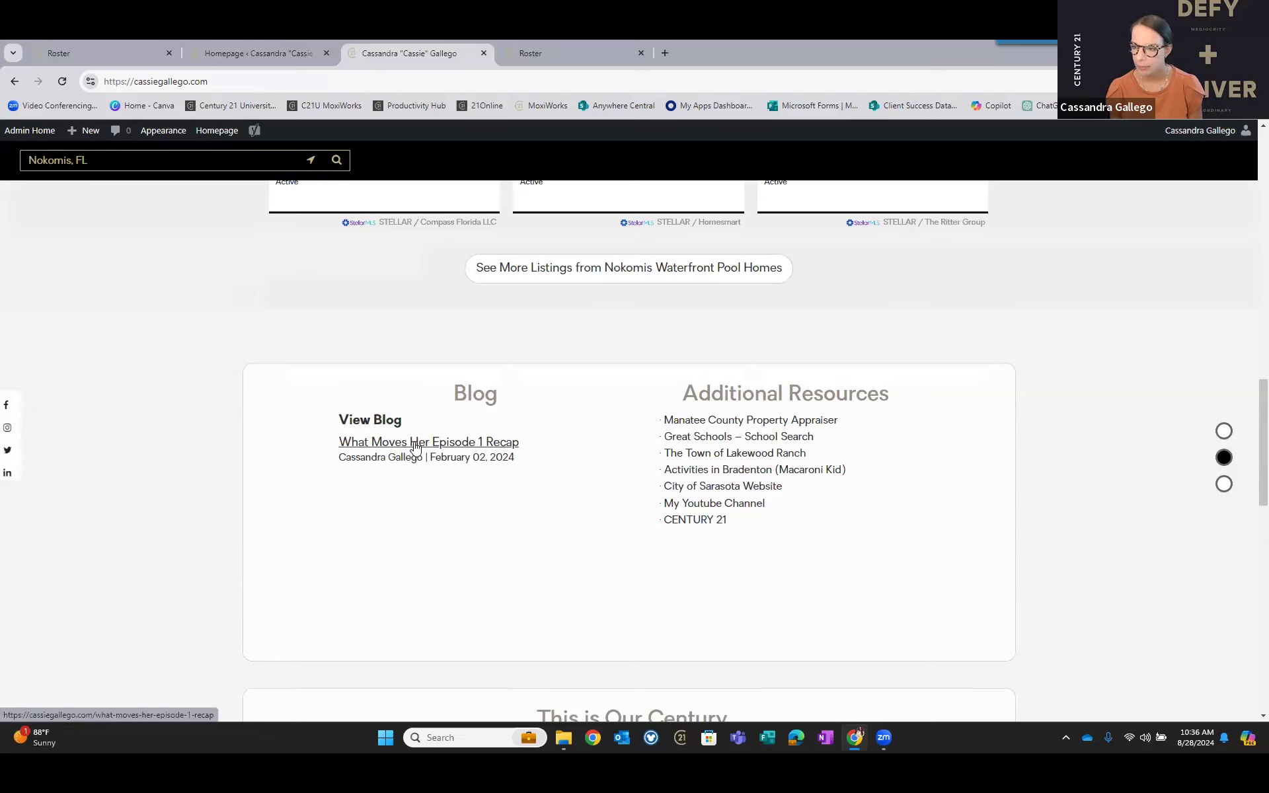
# In the homepage editor, clear the Blog Module's title and set its Post Category to None.
pyautogui.click(284, 55)
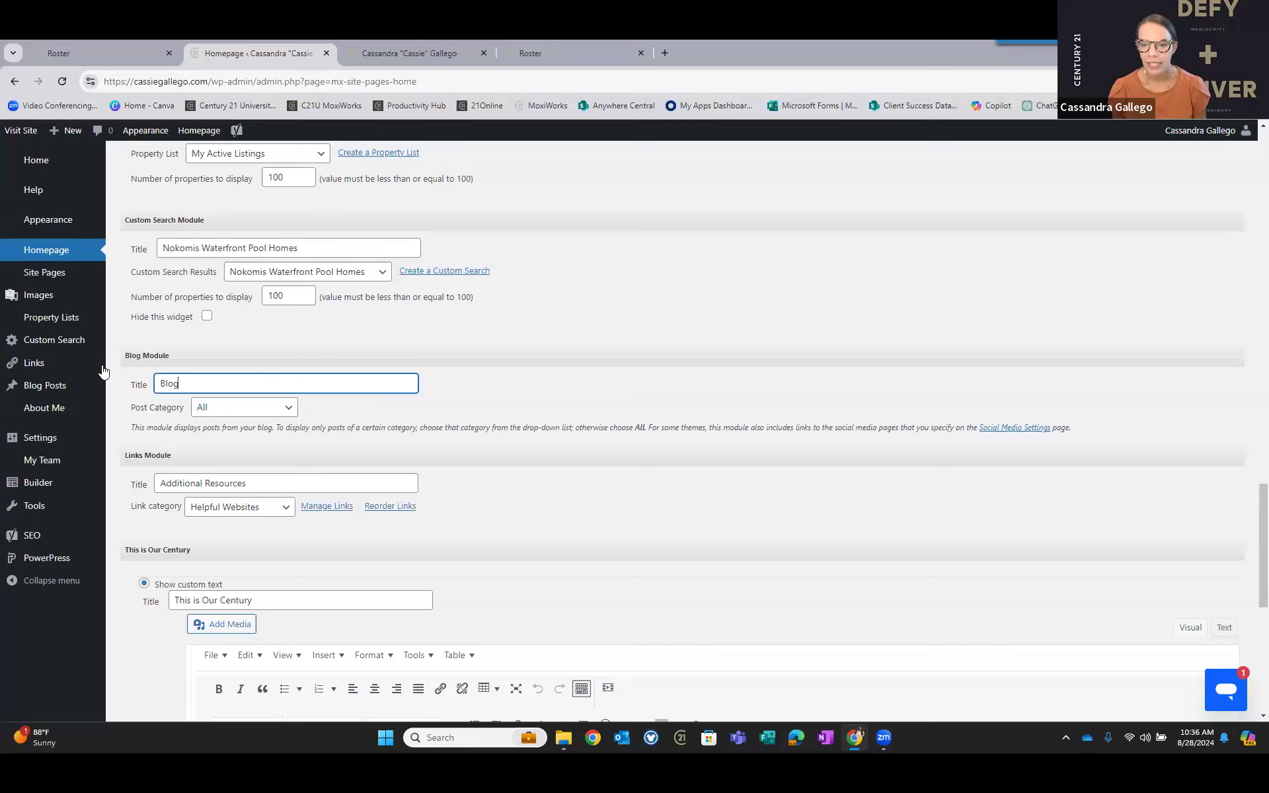
pyautogui.press('BackSpace')
pyautogui.press('BackSpace')
pyautogui.press('BackSpace')
pyautogui.press('BackSpace')
pyautogui.click(228, 409)
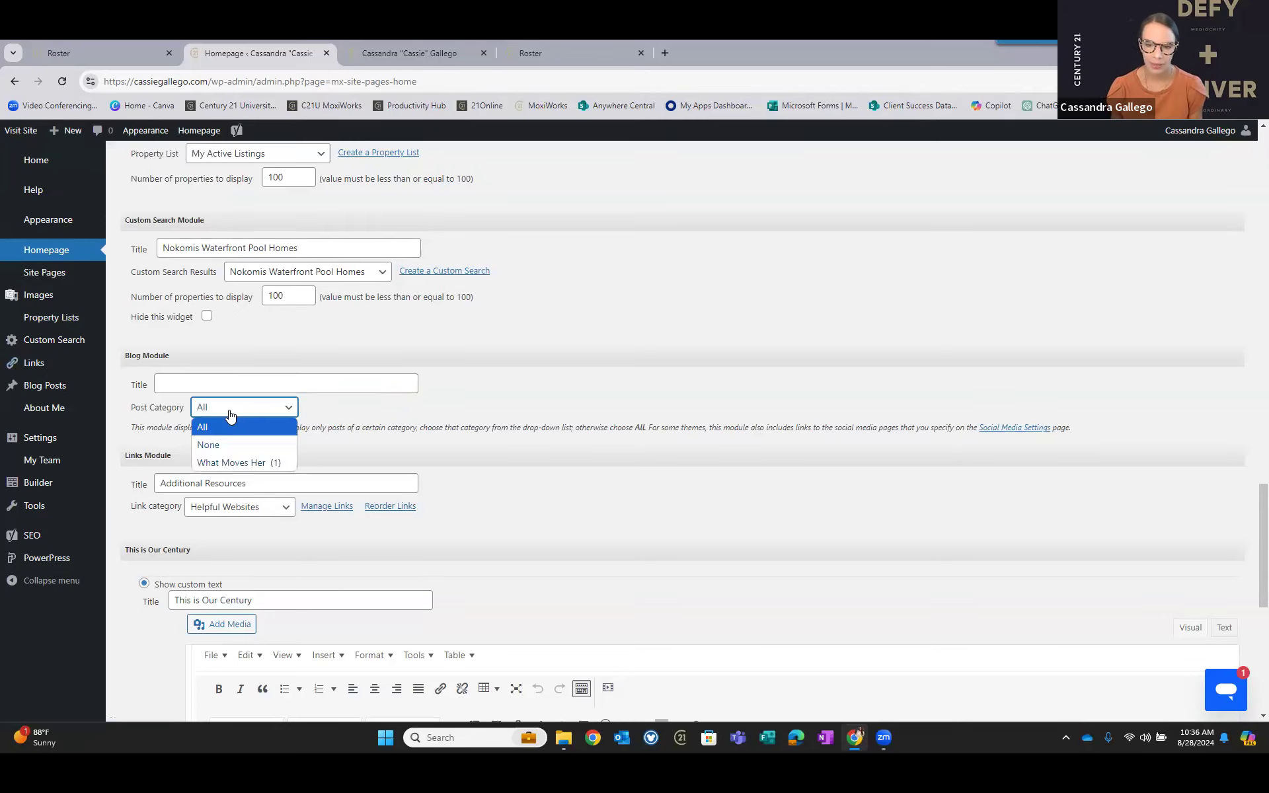
pyautogui.click(233, 447)
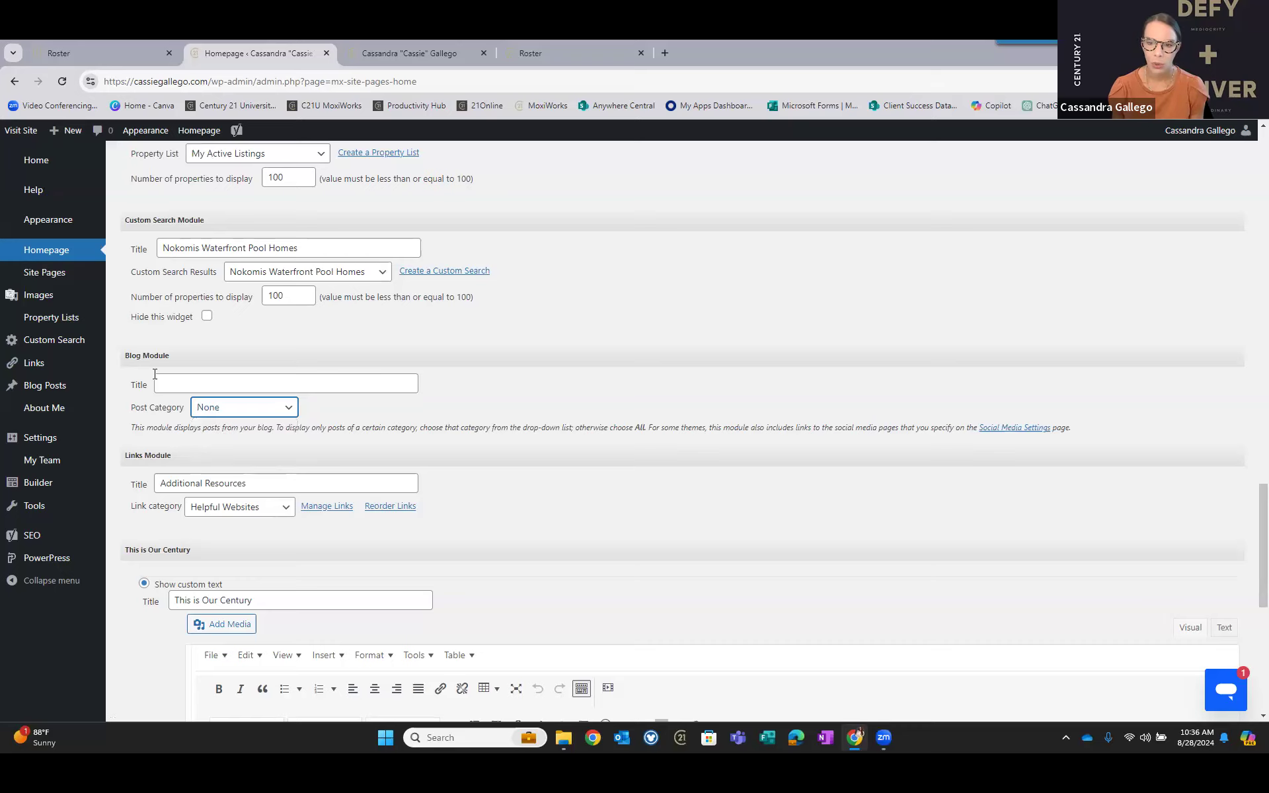
pyautogui.click(286, 537)
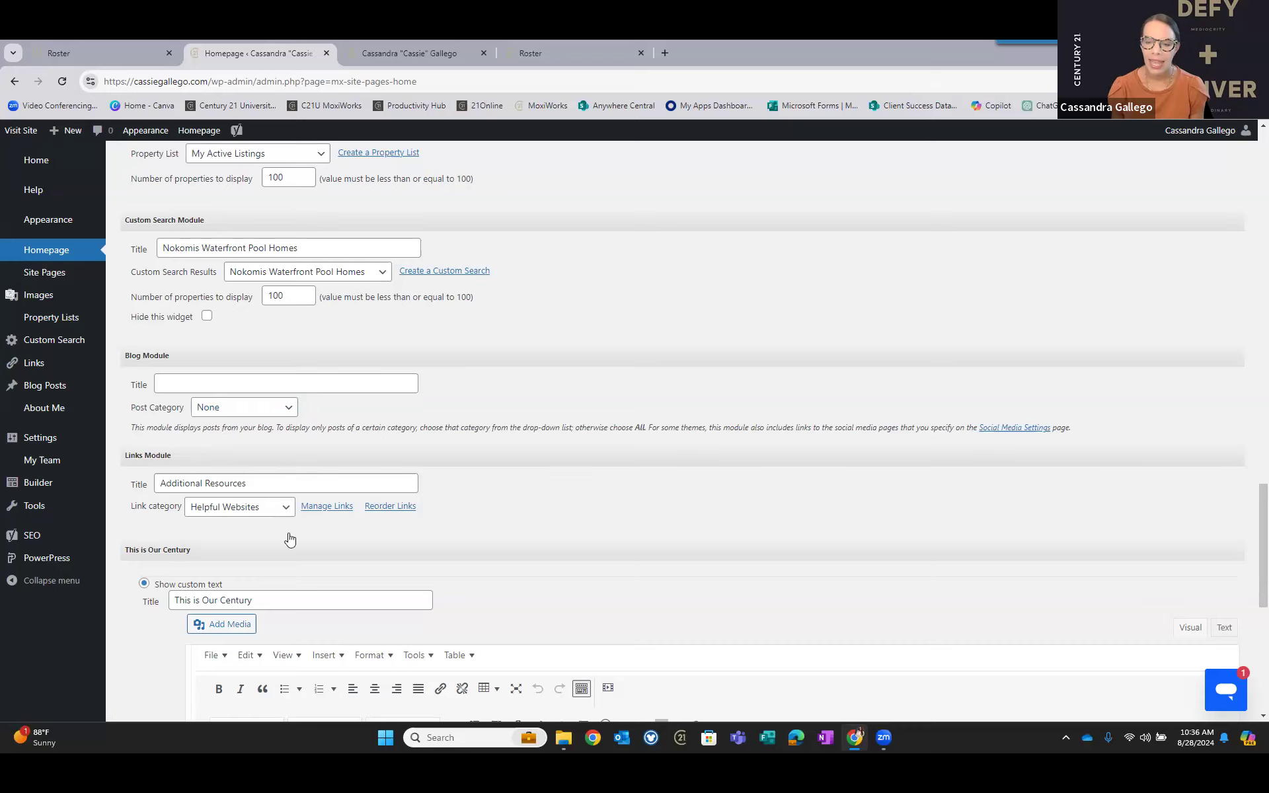
# Publish the homepage changes and reload the live homepage to check the area below the custom search listings.
pyautogui.scroll(-8, 159, 634)
pyautogui.click(147, 658)
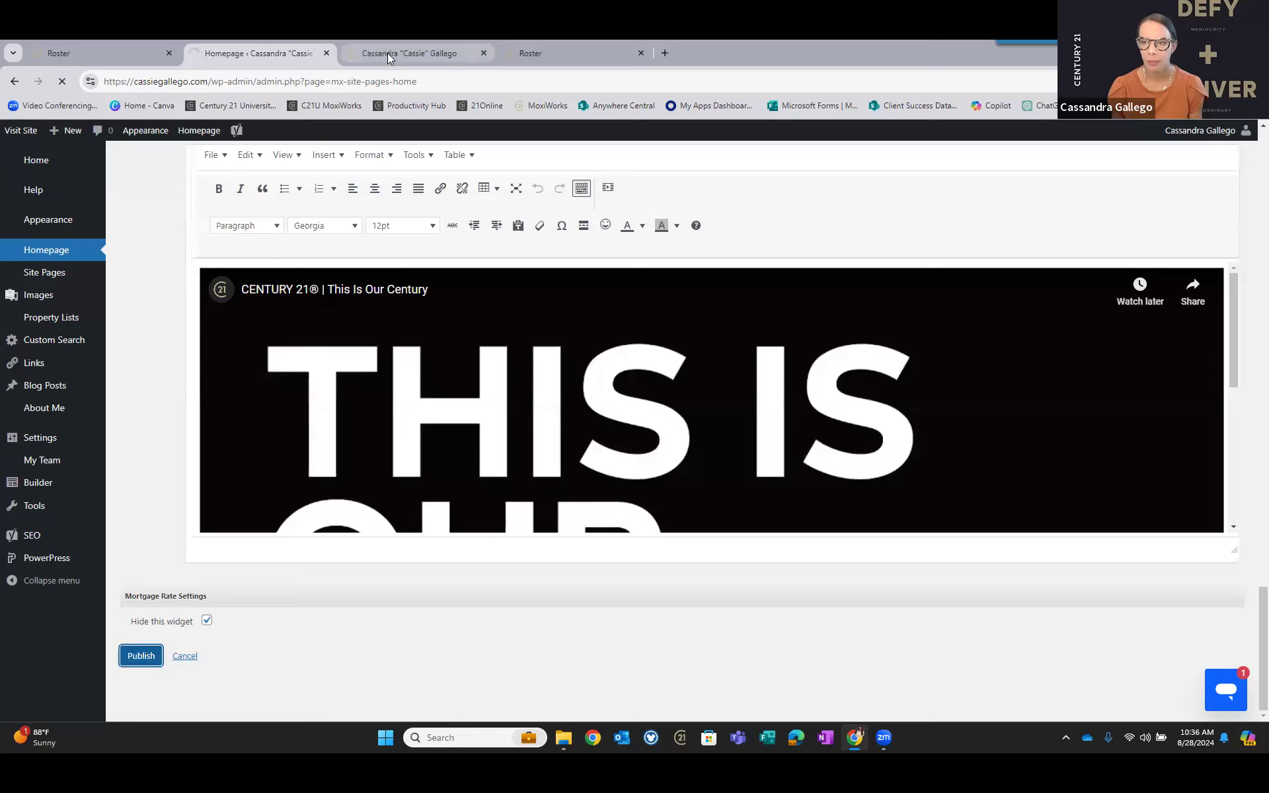
pyautogui.moveTo(387, 53)
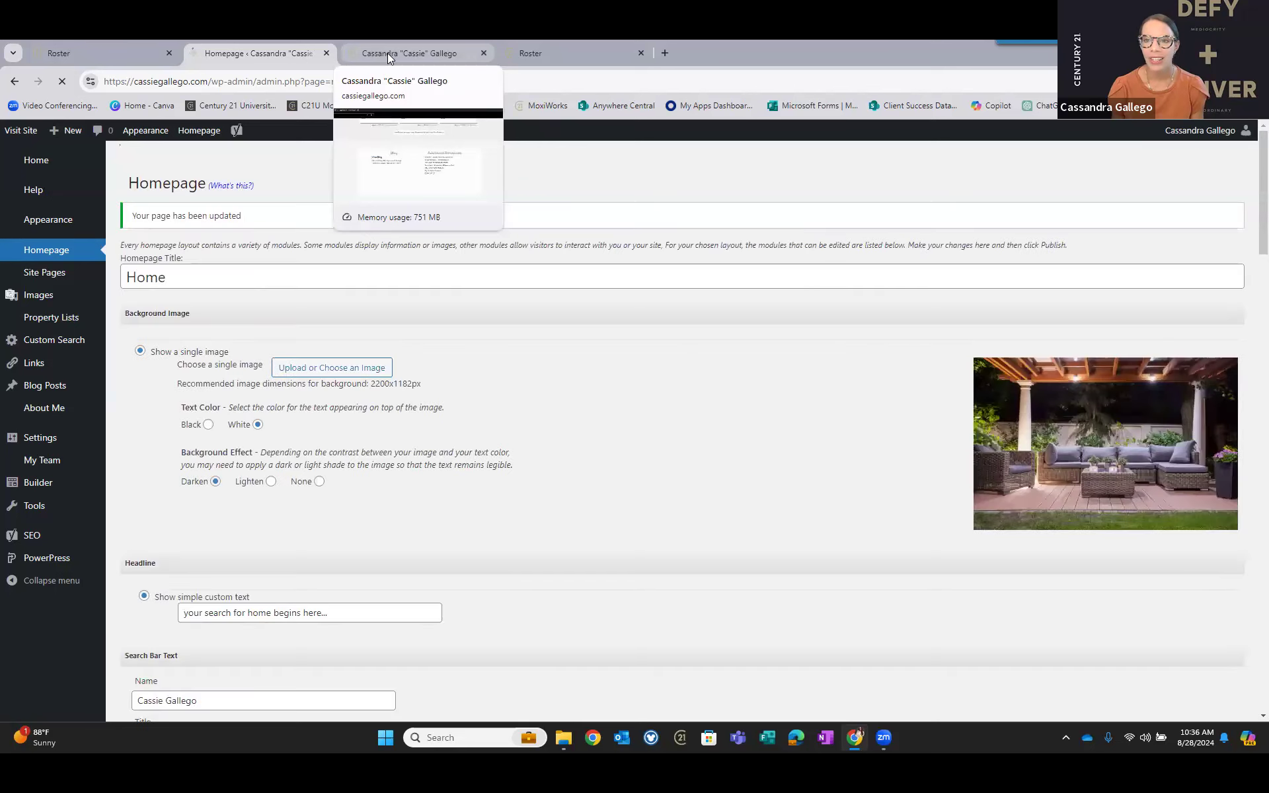
pyautogui.click(387, 53)
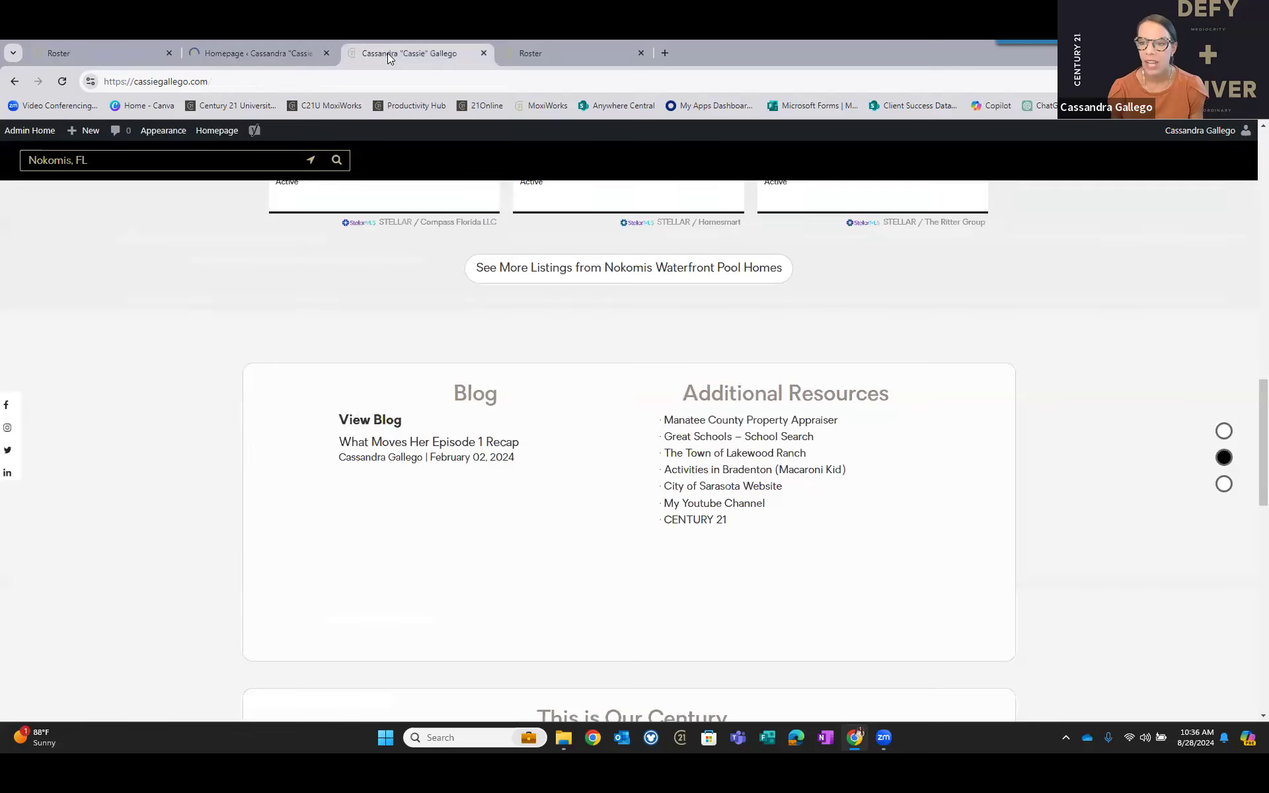
pyautogui.click(60, 82)
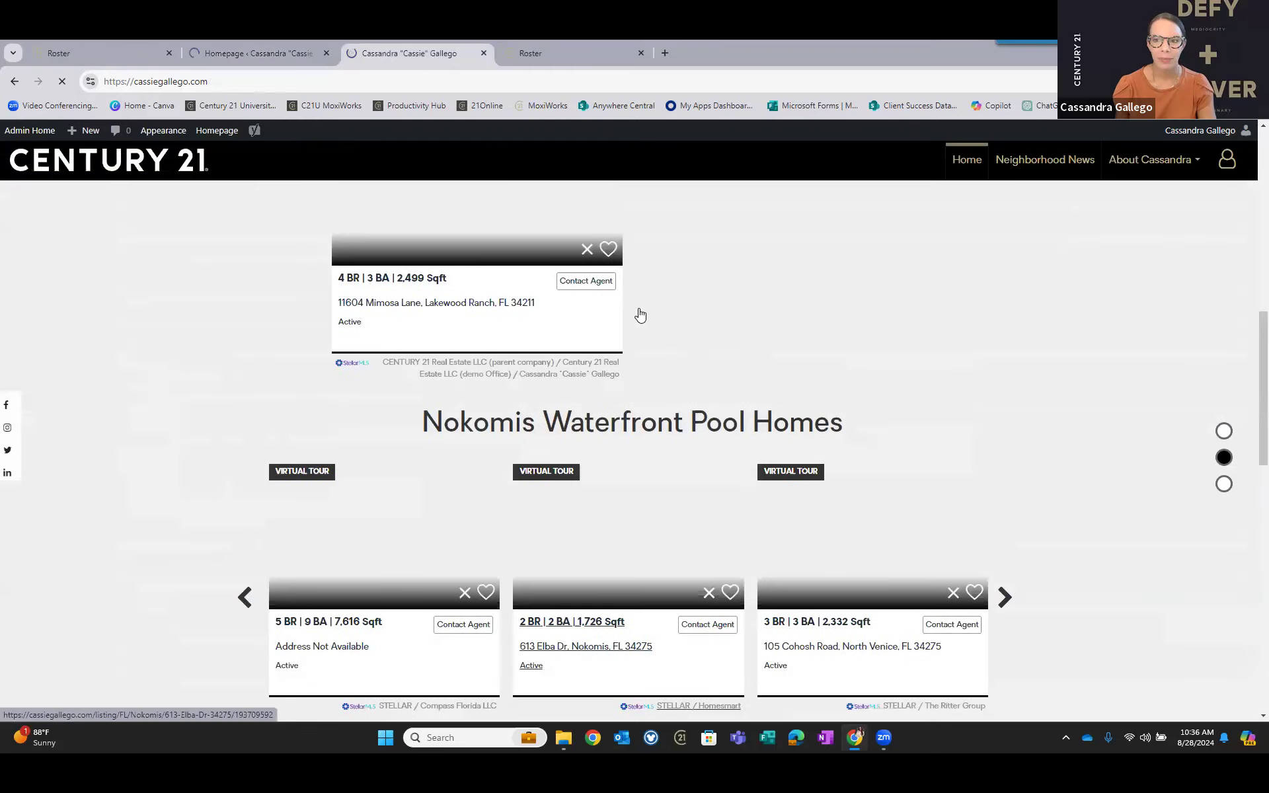
pyautogui.scroll(-5, 635, 320)
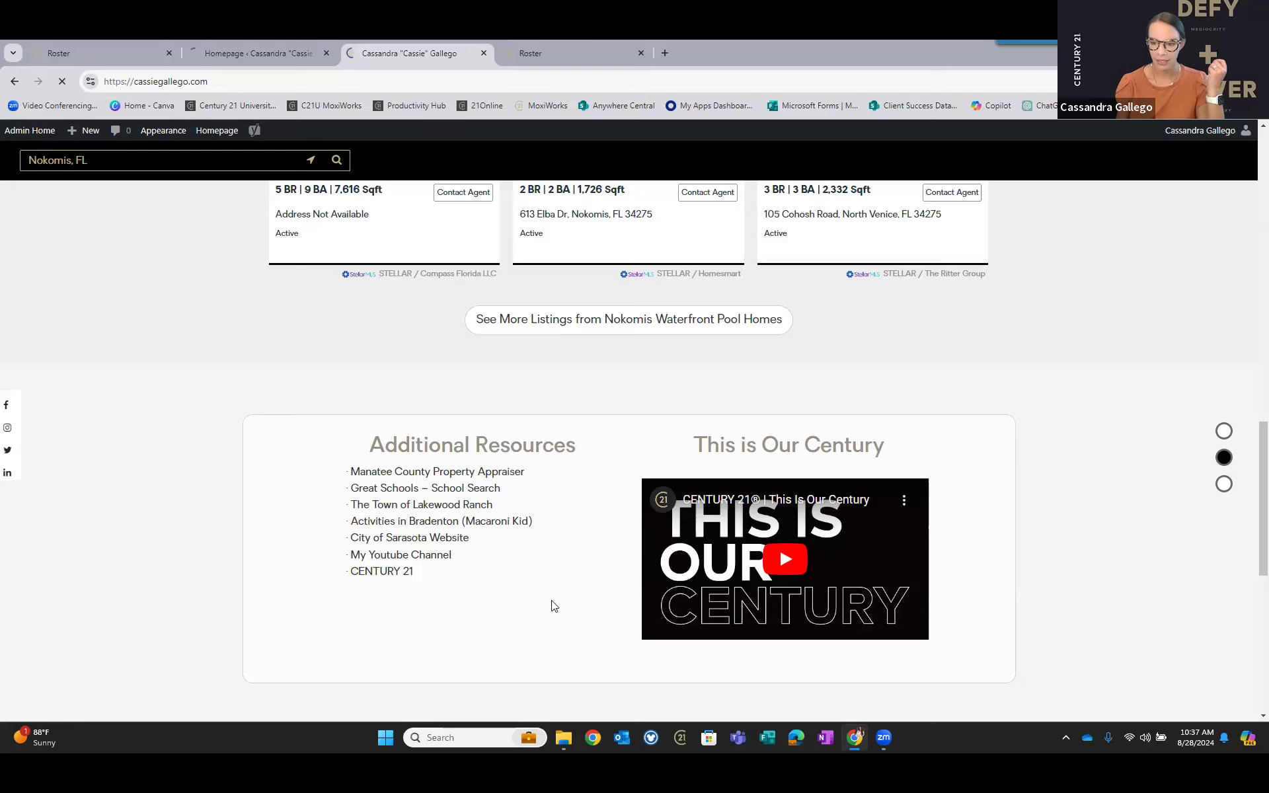
# Back in the homepage editor, set the Blog Module's title to "Blog" and its Post Category to All.
pyautogui.click(232, 52)
pyautogui.scroll(-5, 234, 497)
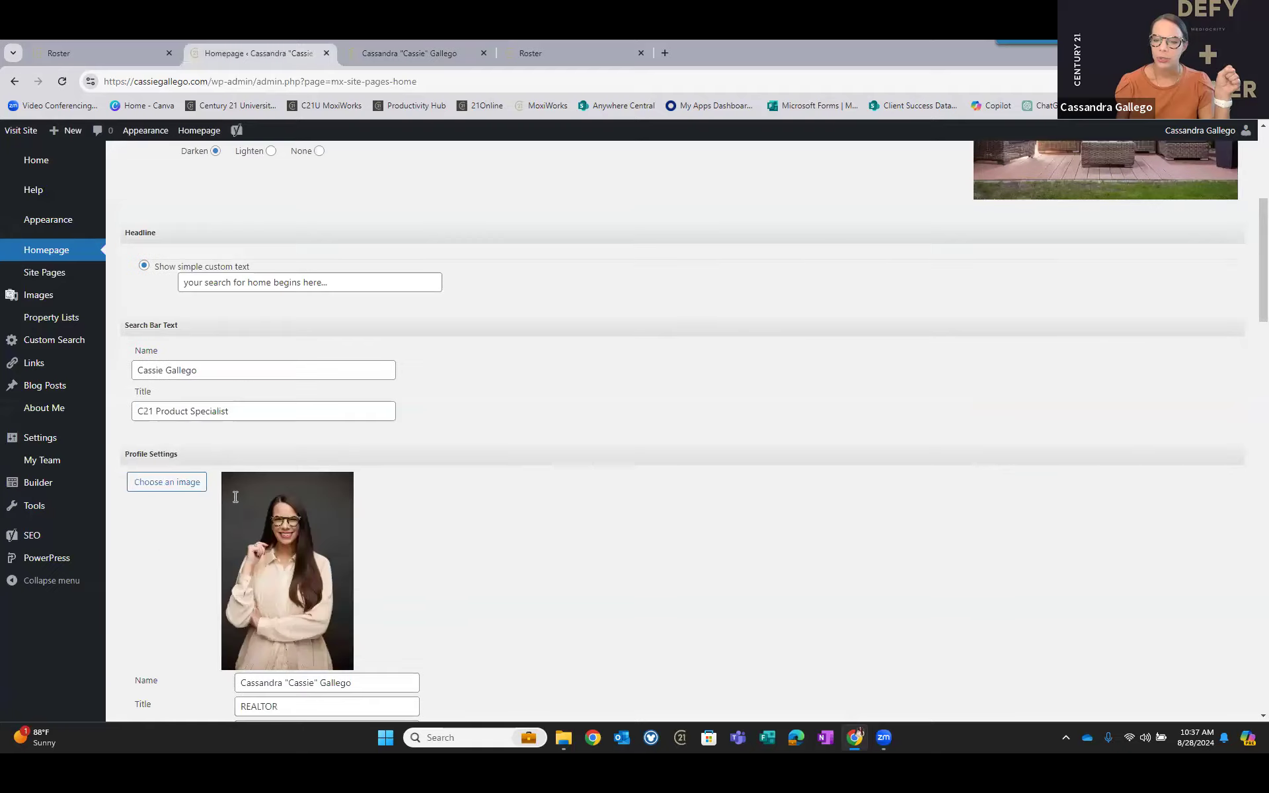
pyautogui.scroll(-14, 237, 474)
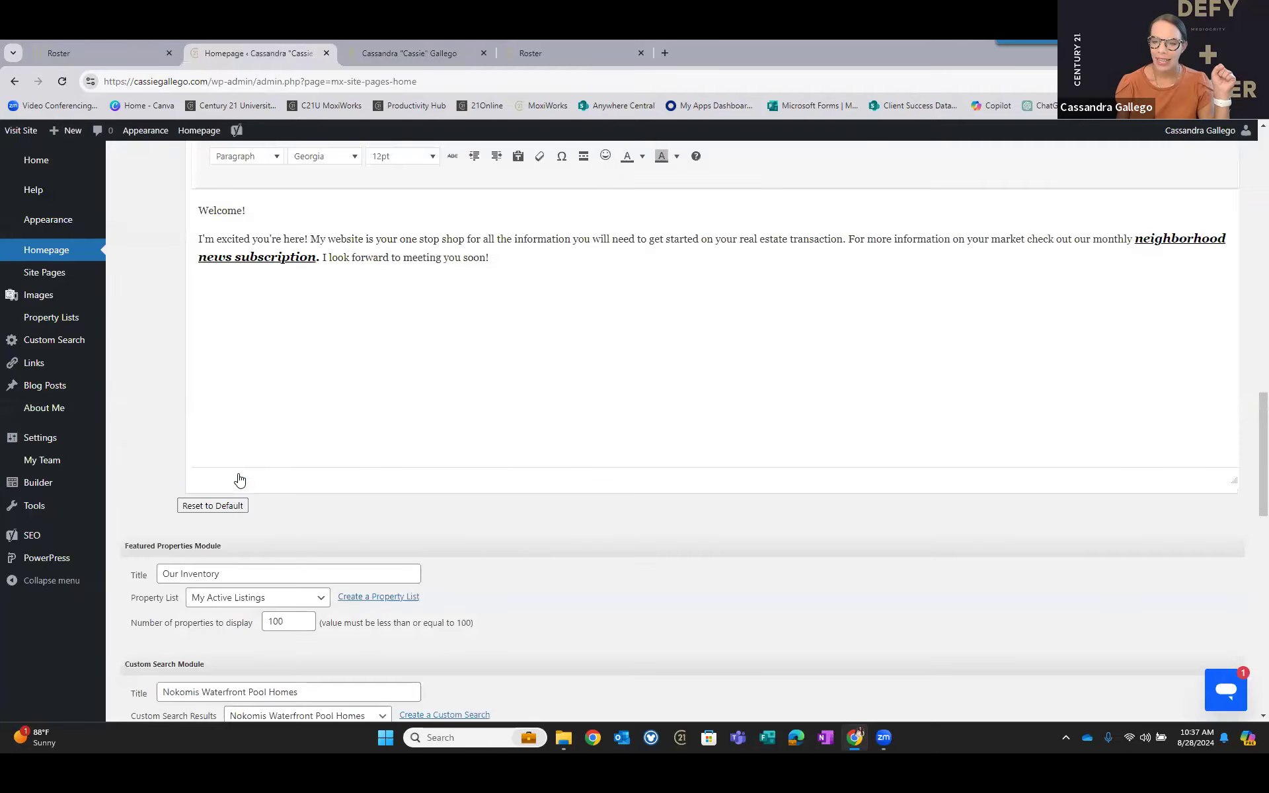
pyautogui.scroll(-4, 242, 481)
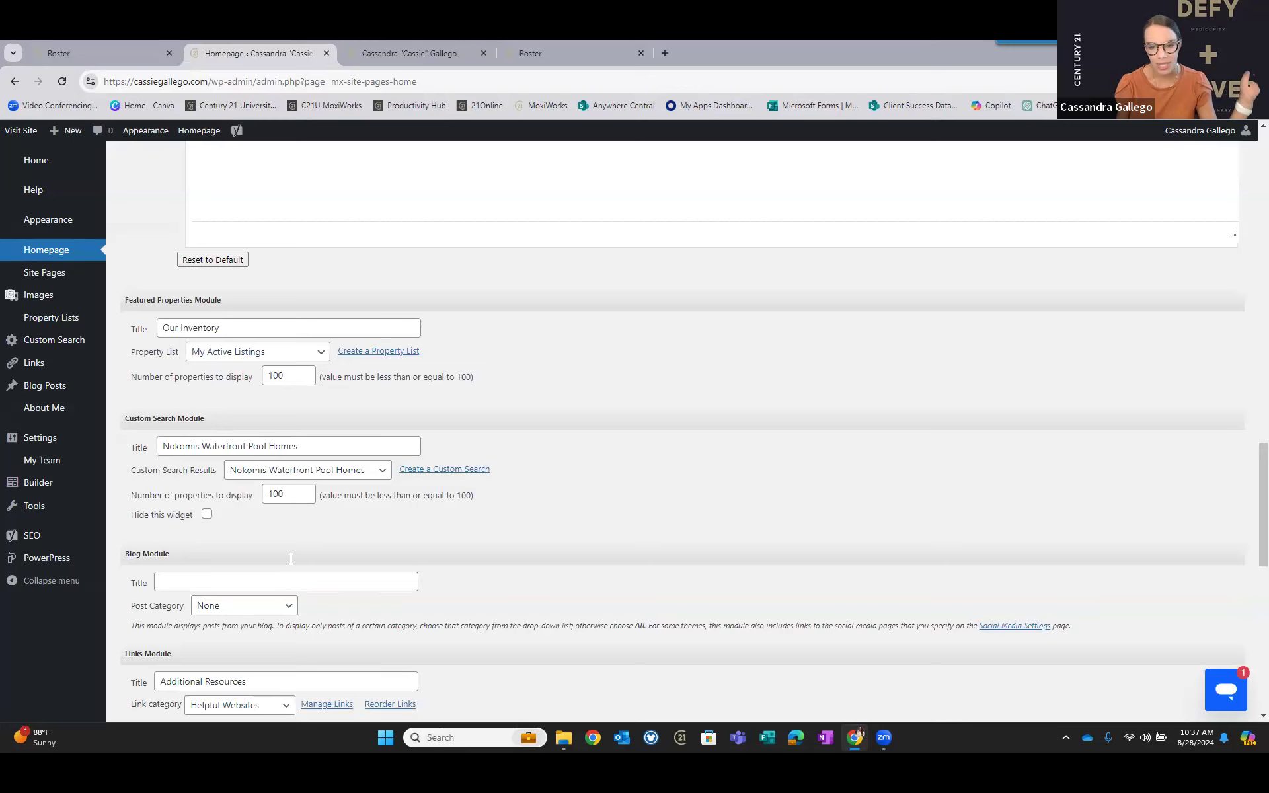
pyautogui.scroll(-1, 64, 390)
pyautogui.moveTo(64, 390)
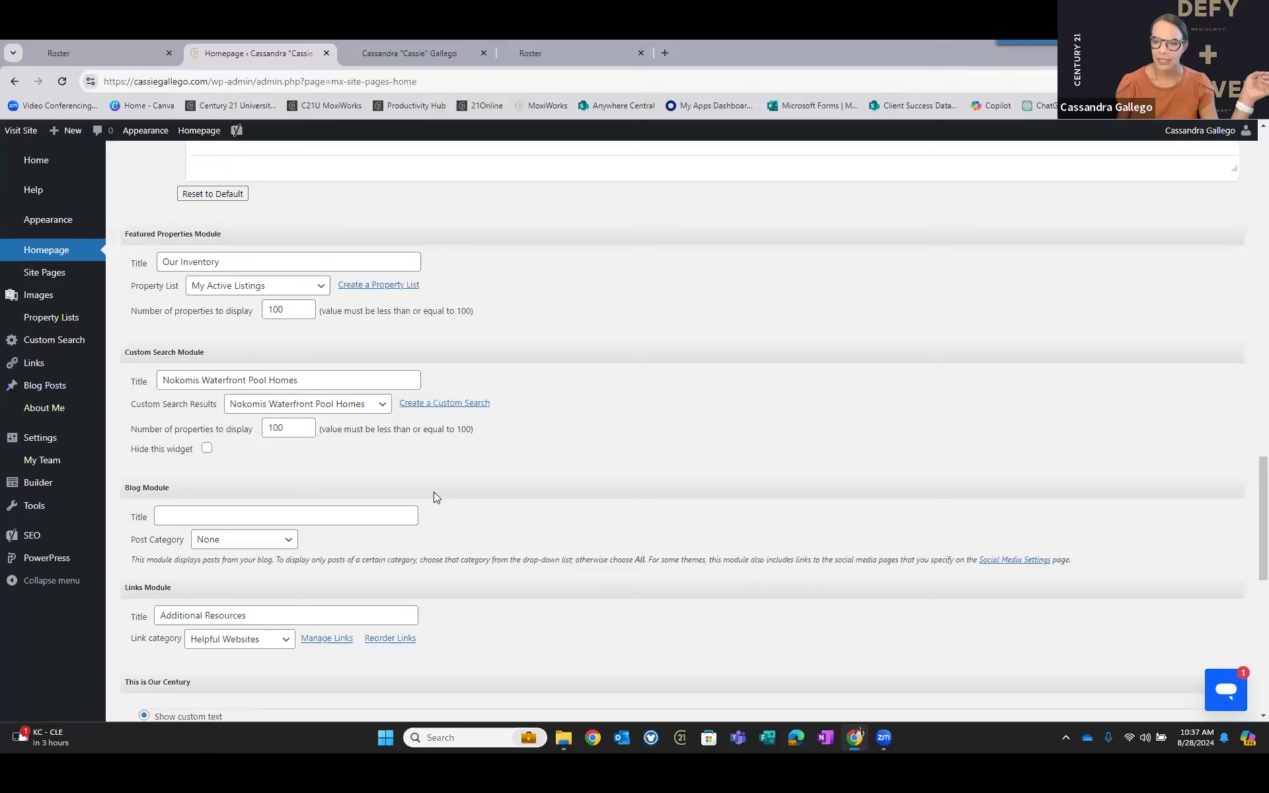
pyautogui.click(183, 521)
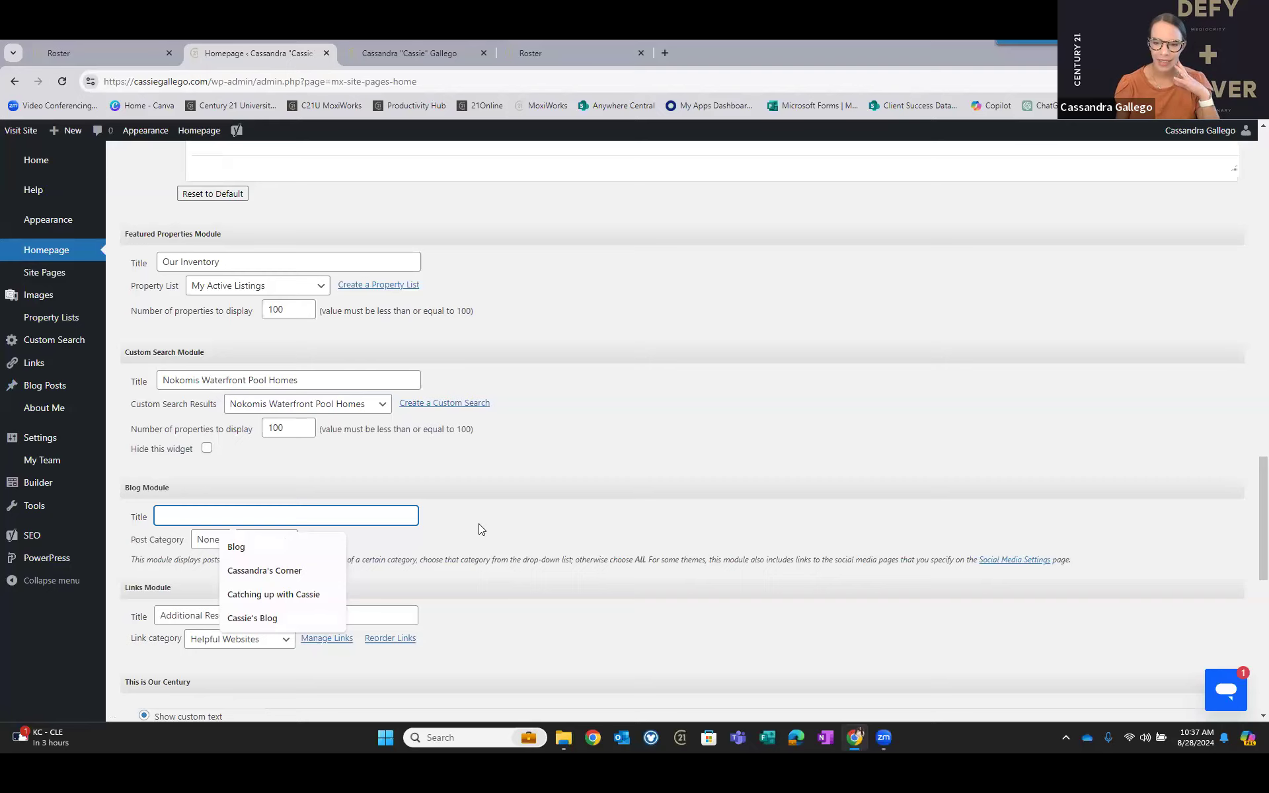
pyautogui.click(264, 518)
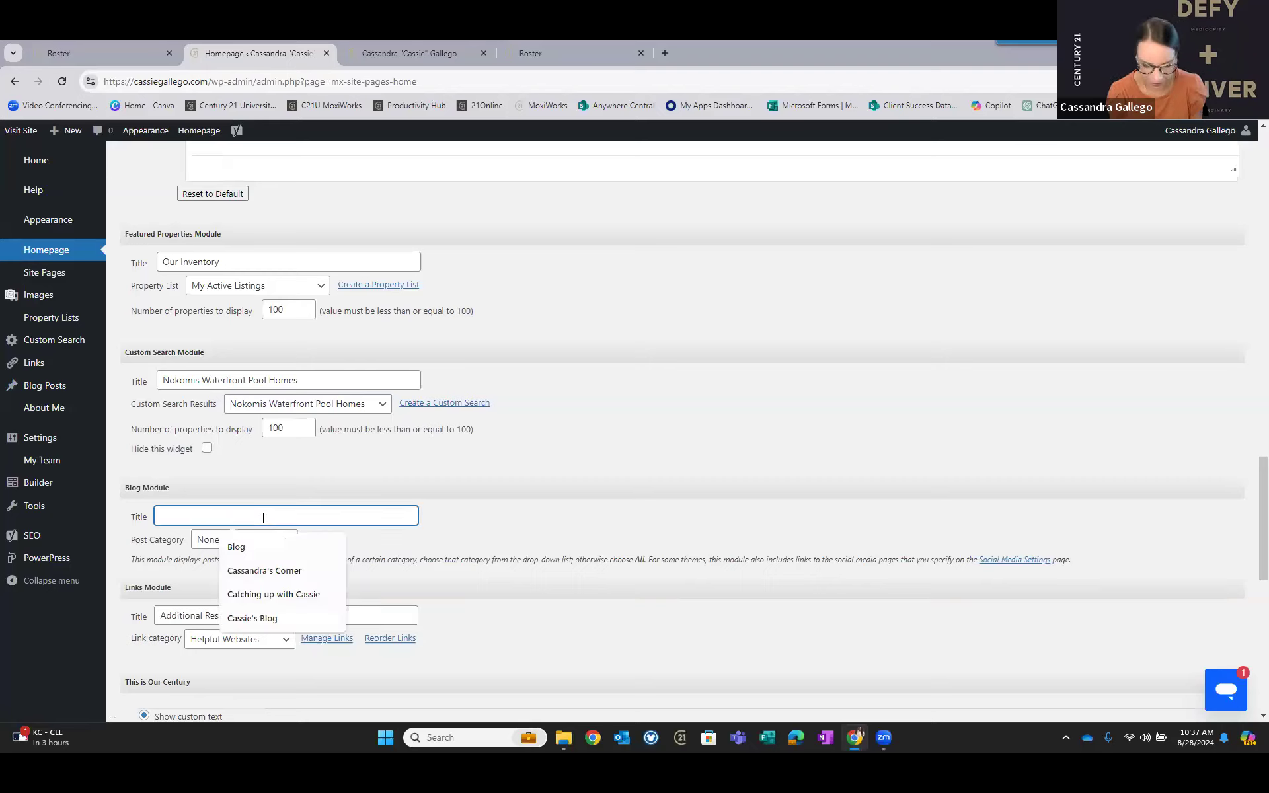
pyautogui.click(256, 547)
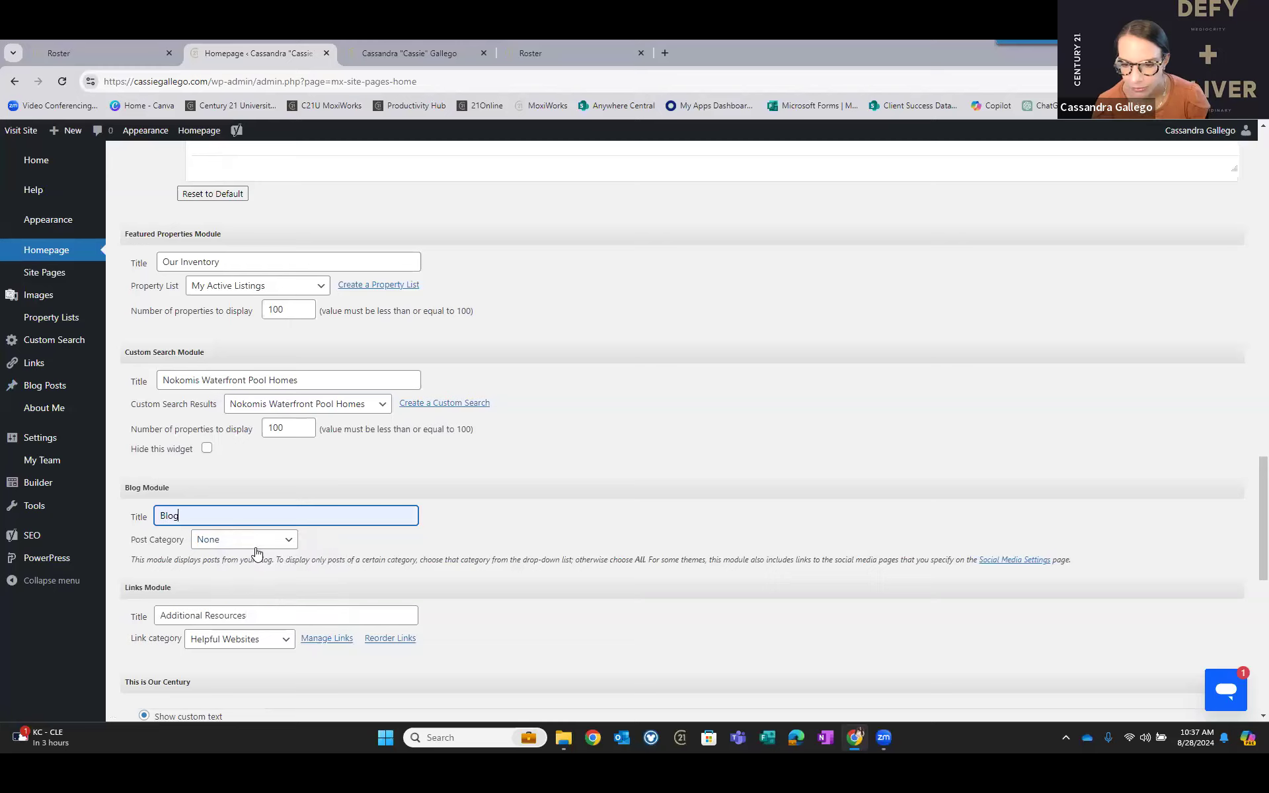
pyautogui.click(246, 540)
pyautogui.click(251, 559)
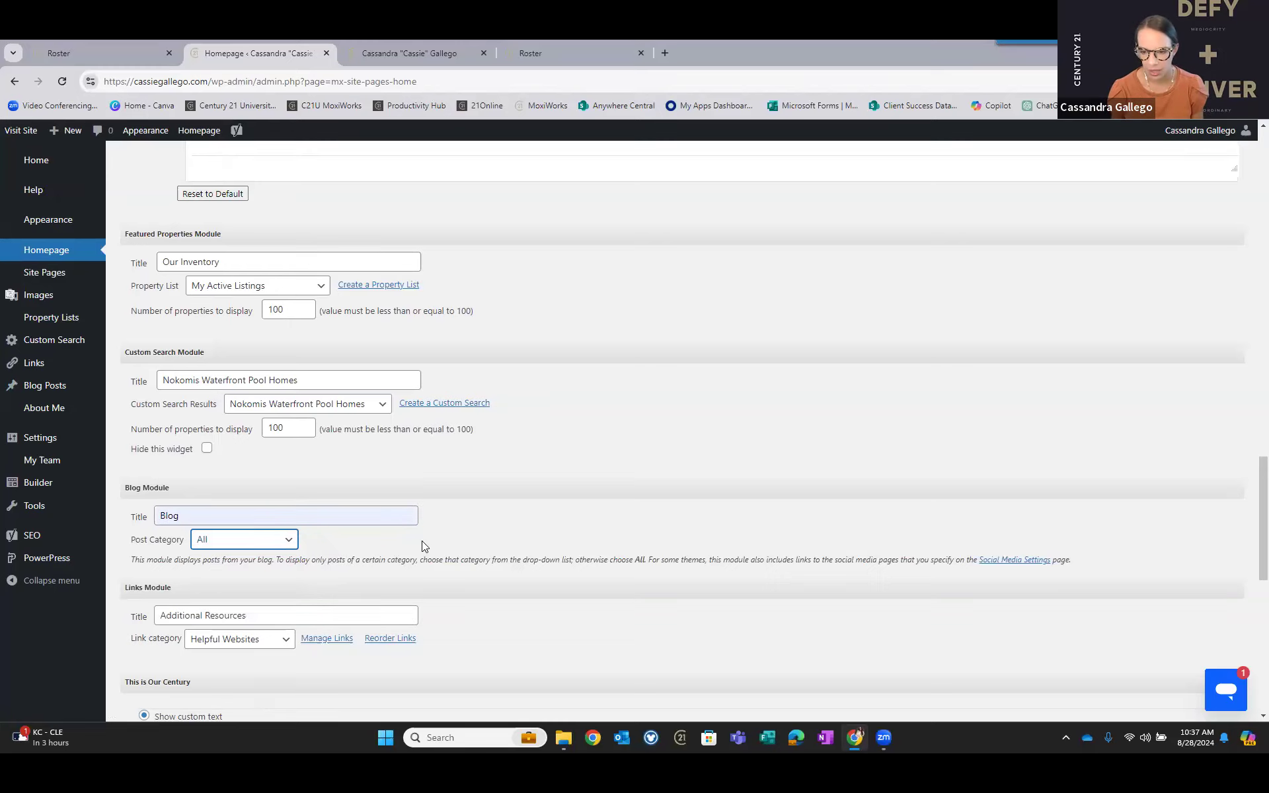
pyautogui.scroll(-2, 385, 568)
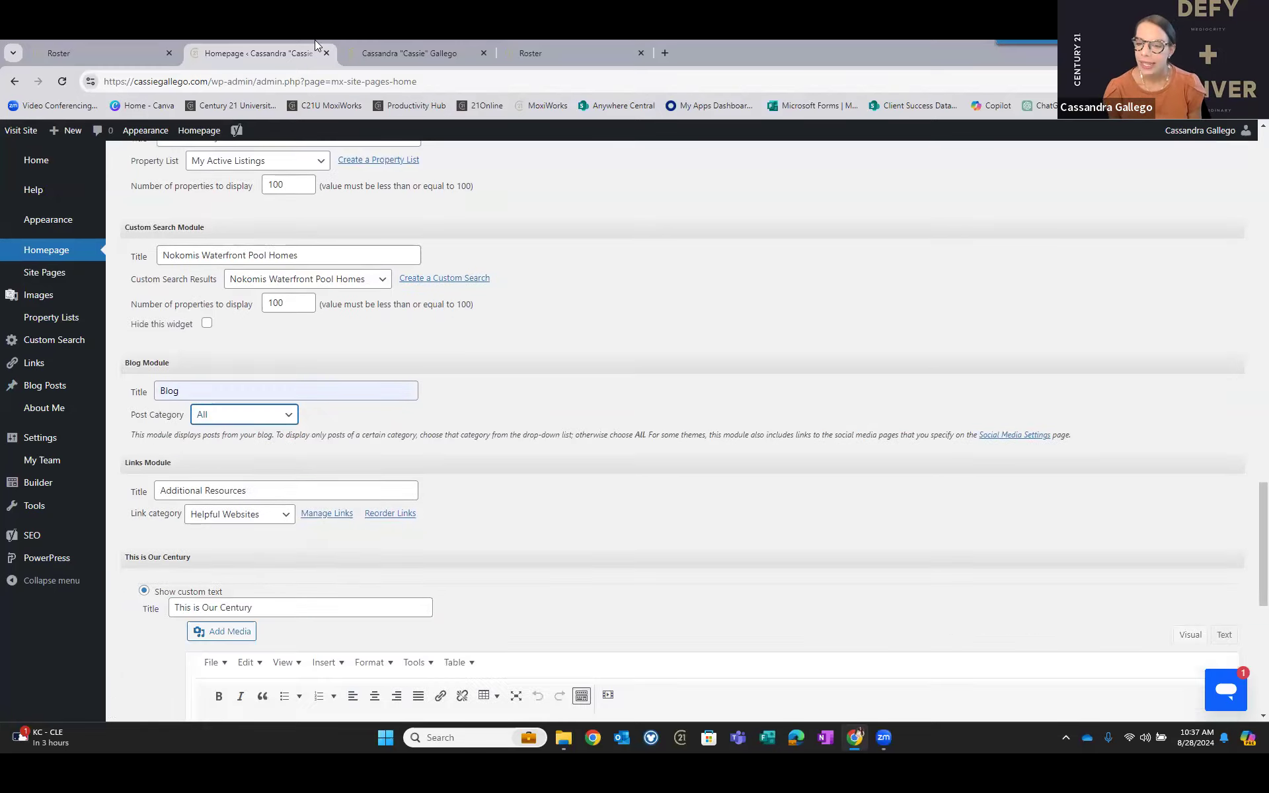
# Compare the live homepage's Additional Resources section with the Links Module's title in the homepage editor.
pyautogui.click(371, 55)
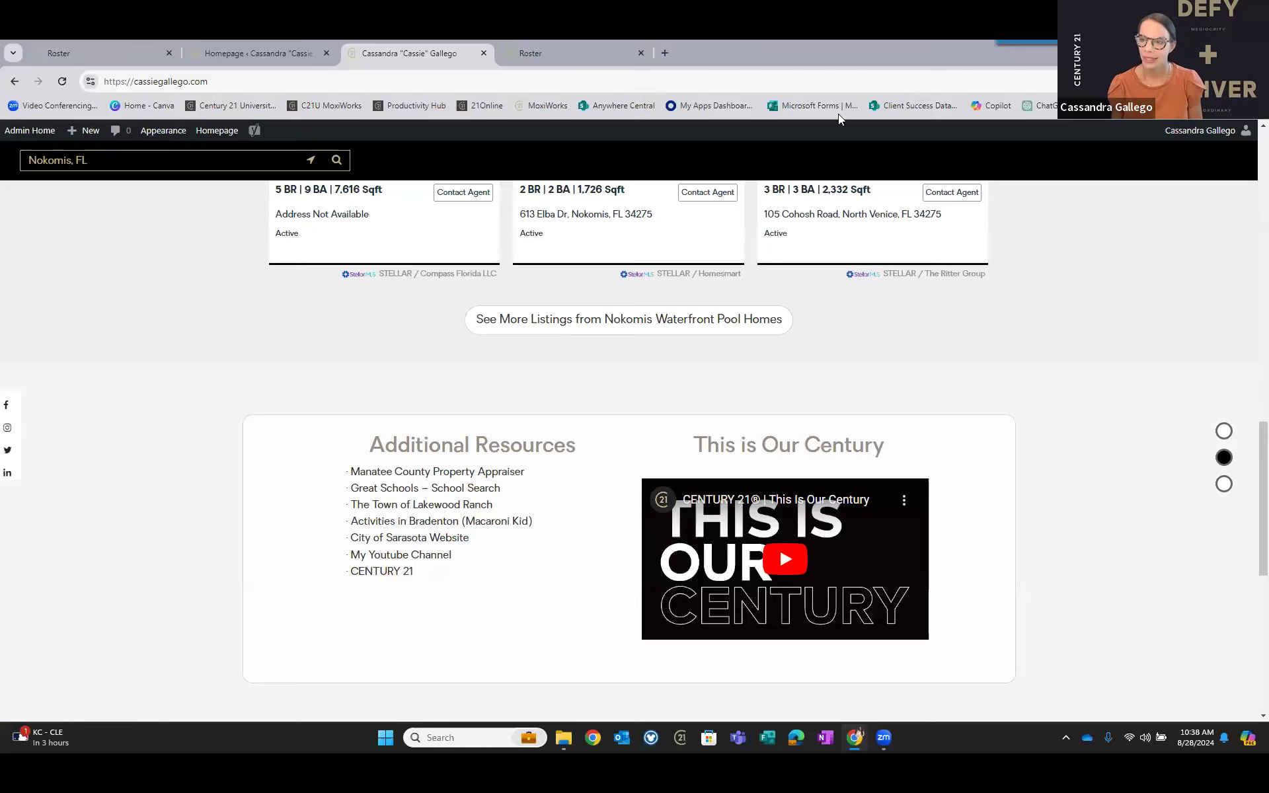
pyautogui.click(238, 53)
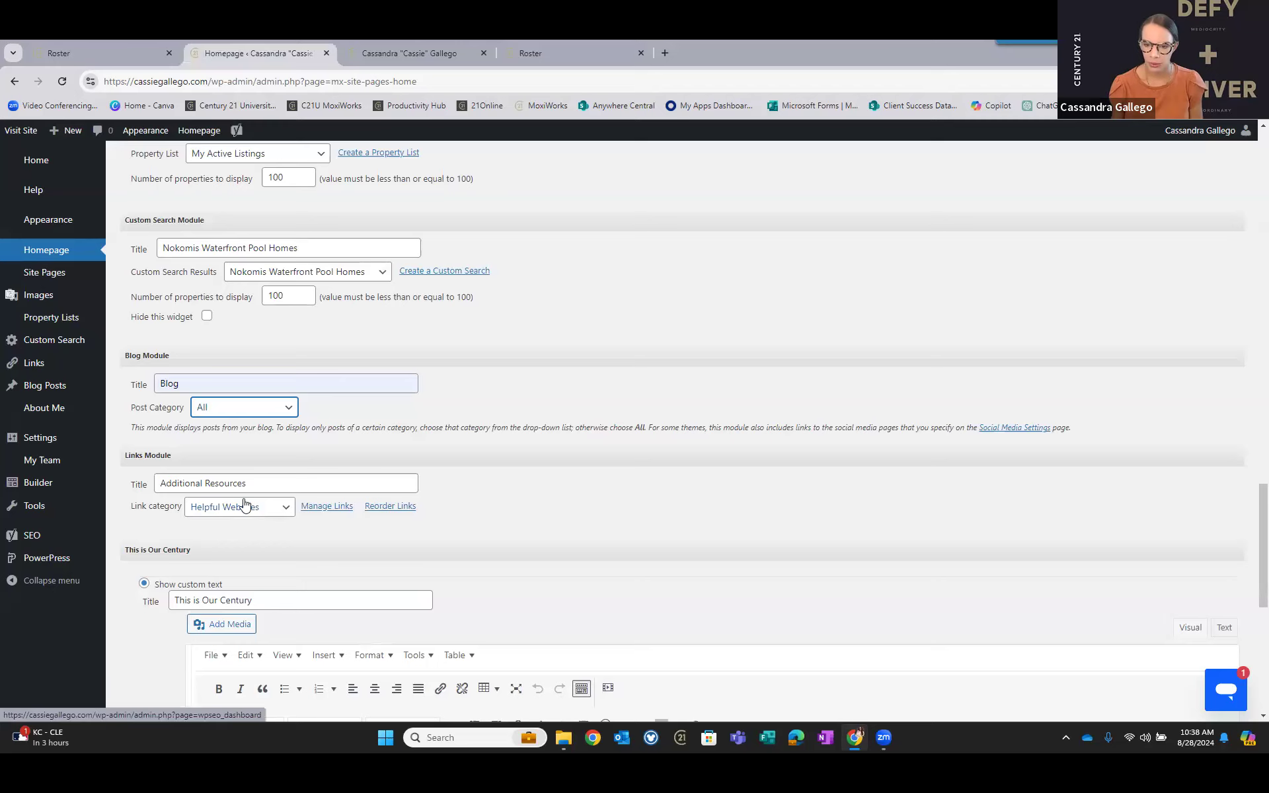
pyautogui.moveTo(172, 483); pyautogui.dragTo(280, 490)
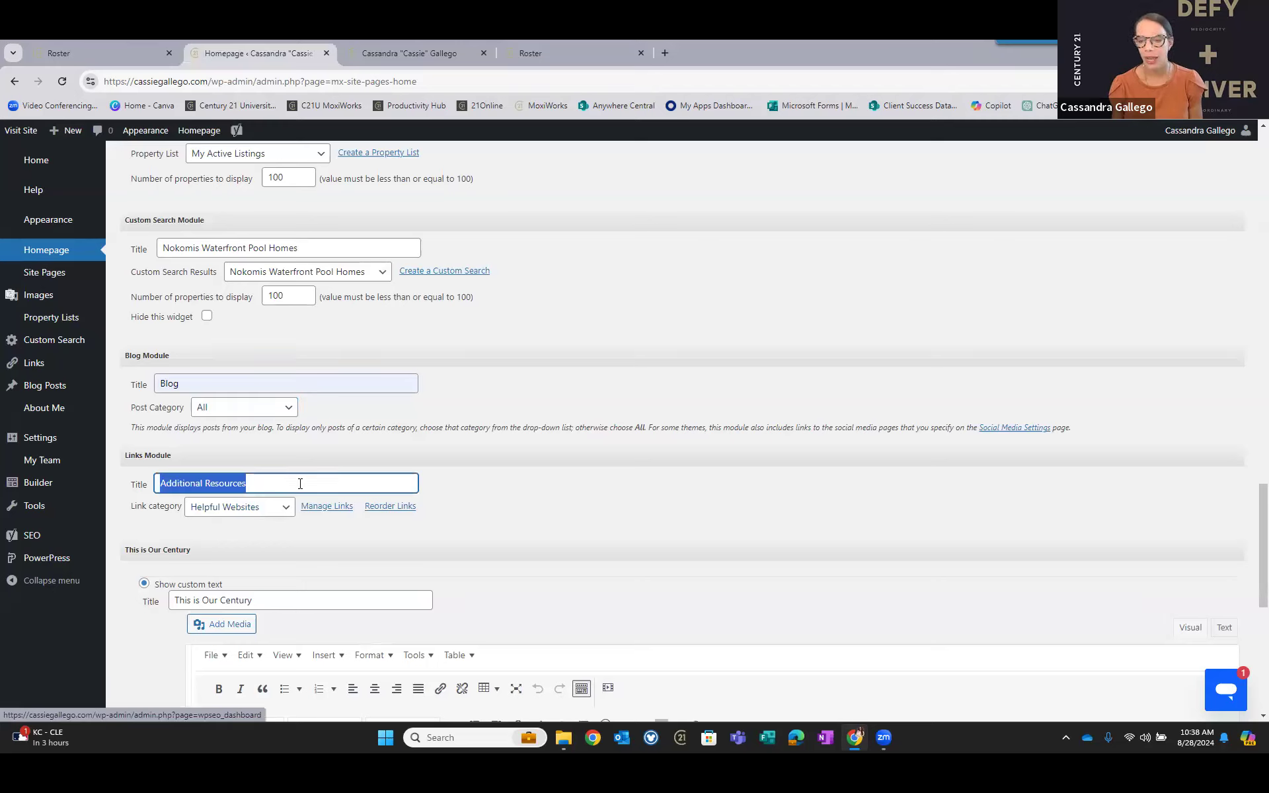
pyautogui.click(130, 484)
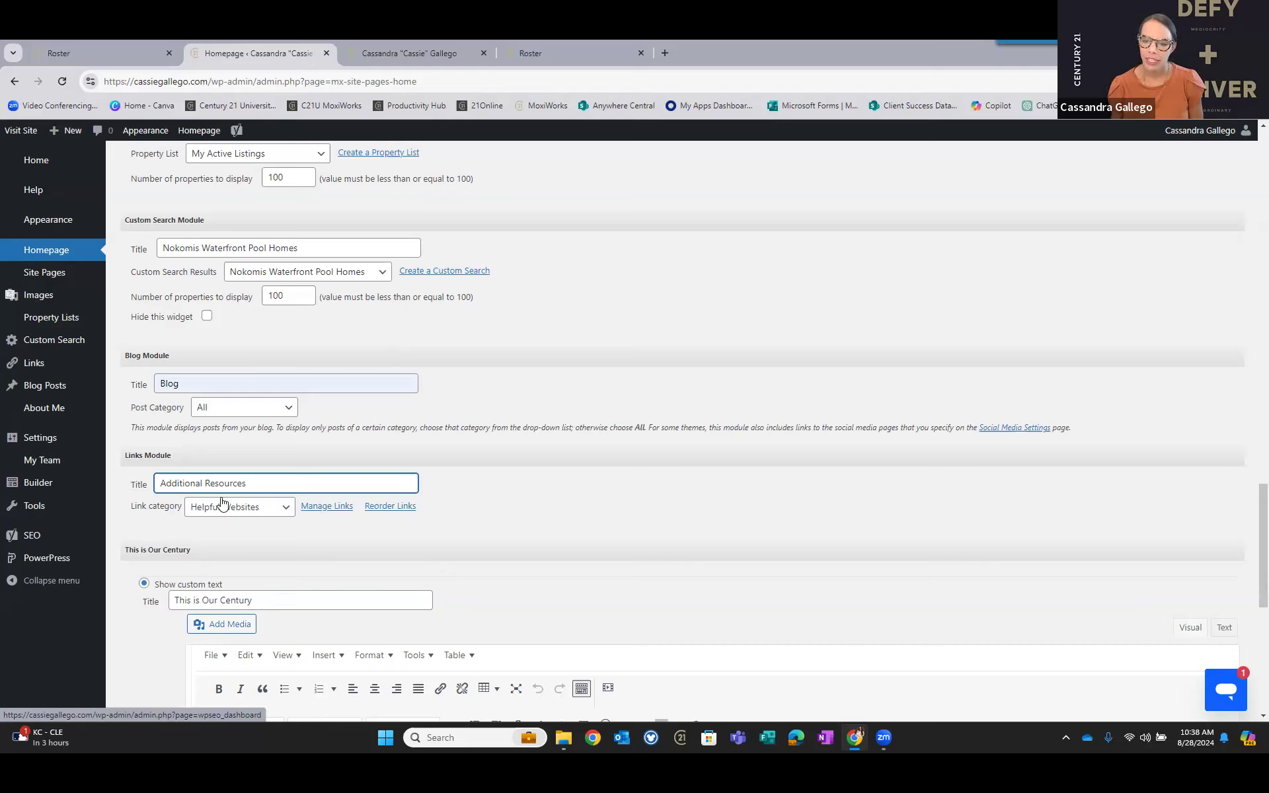
# Leave the homepage editor for link management without saving and start a new link named "Sarasota County Property Appraiser".
pyautogui.click(325, 507)
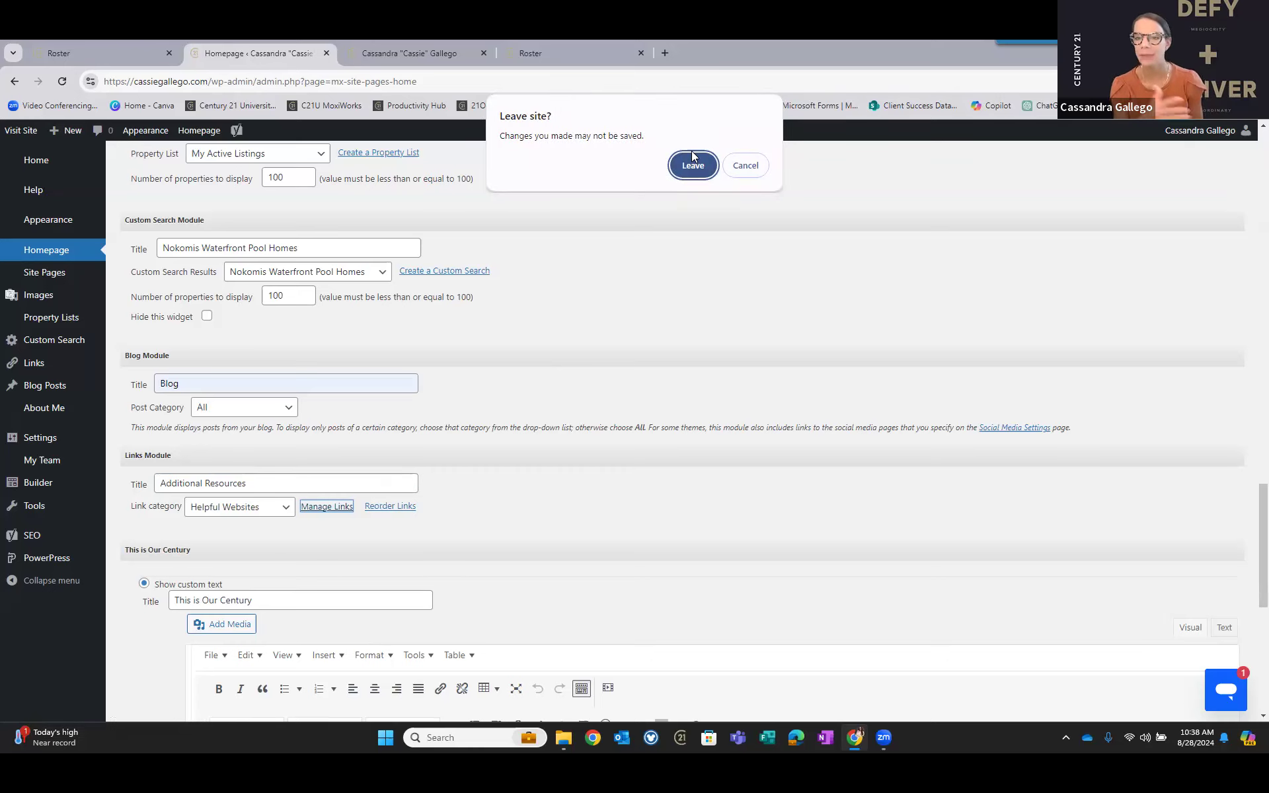
pyautogui.click(689, 173)
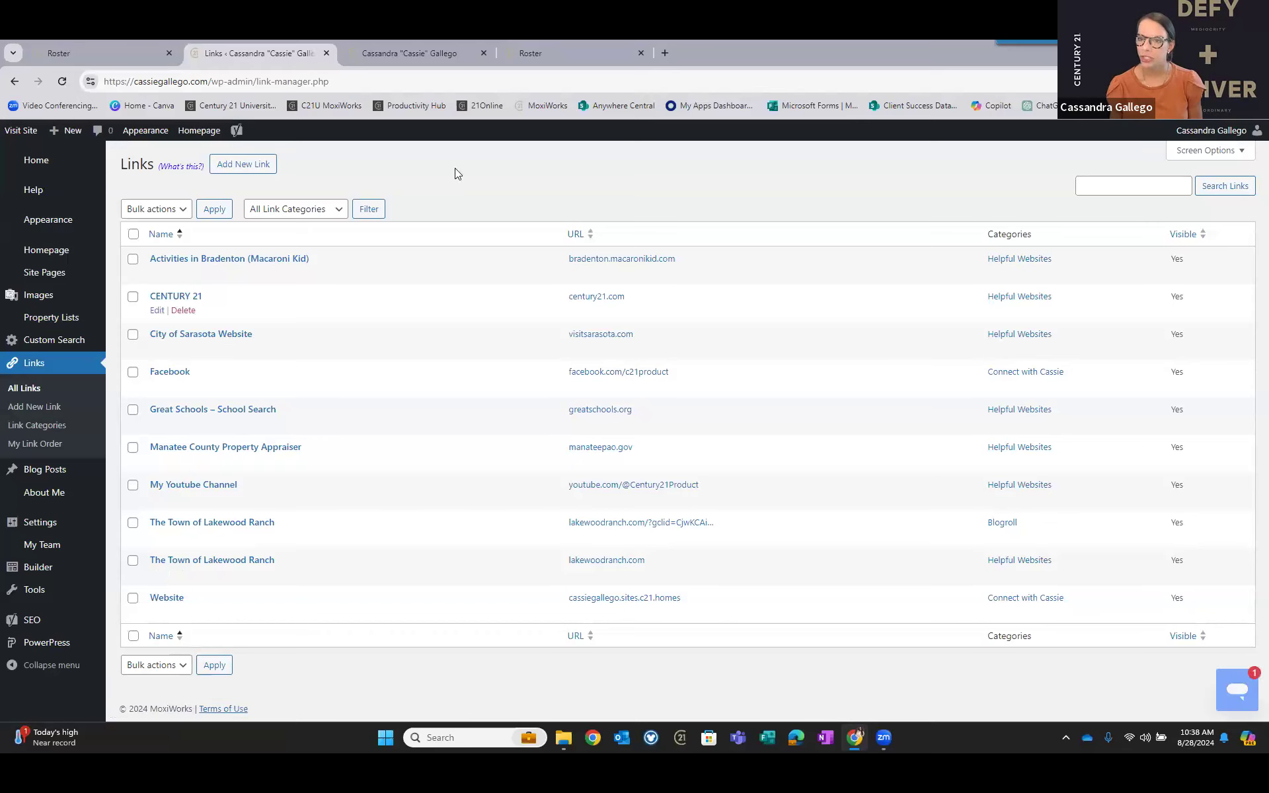
pyautogui.click(253, 167)
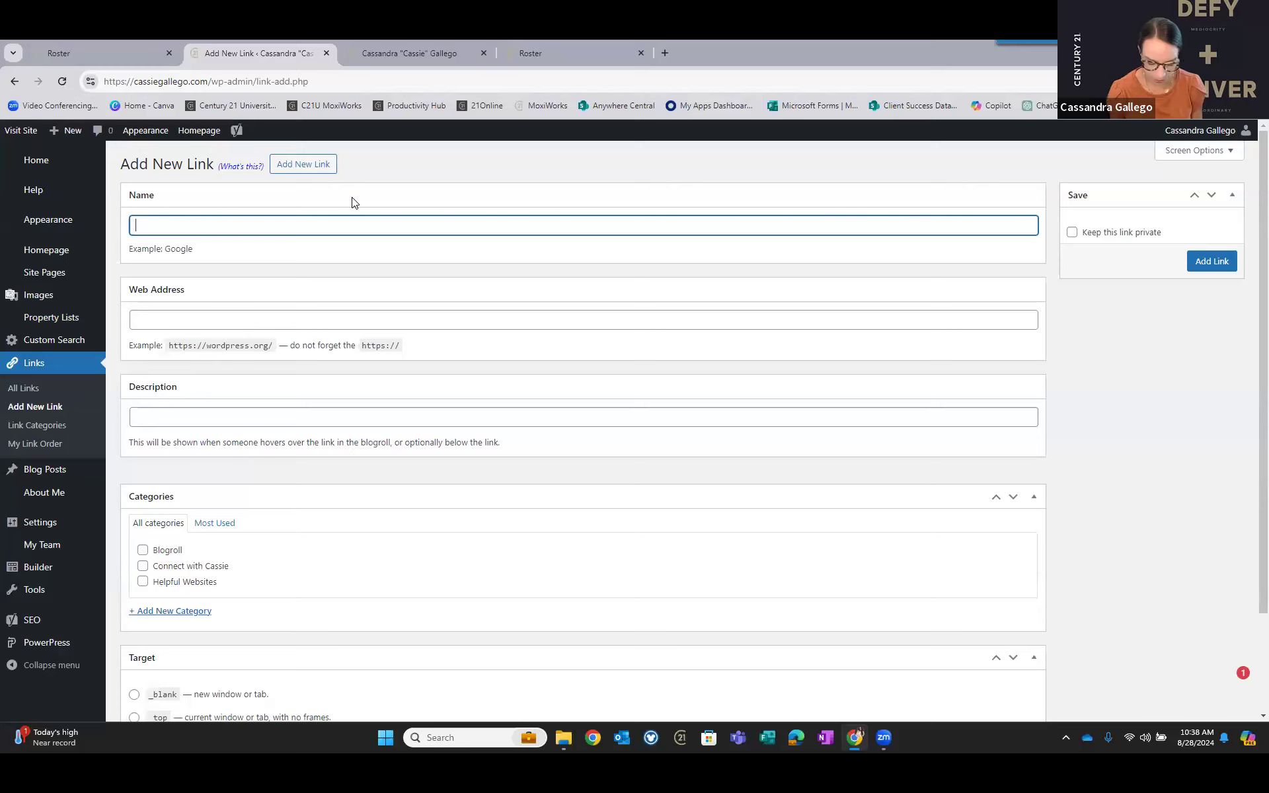
pyautogui.write('Sarasota Cou')
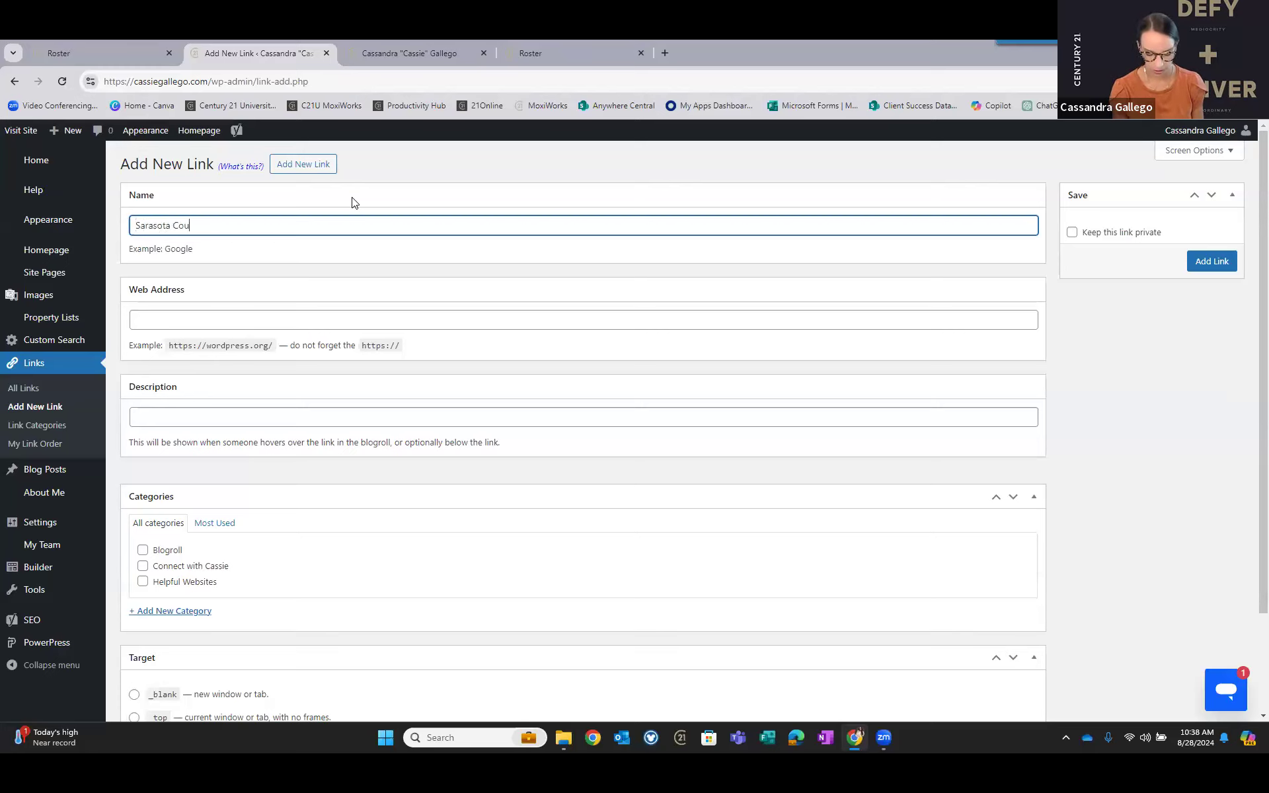
pyautogui.write('nty Property')
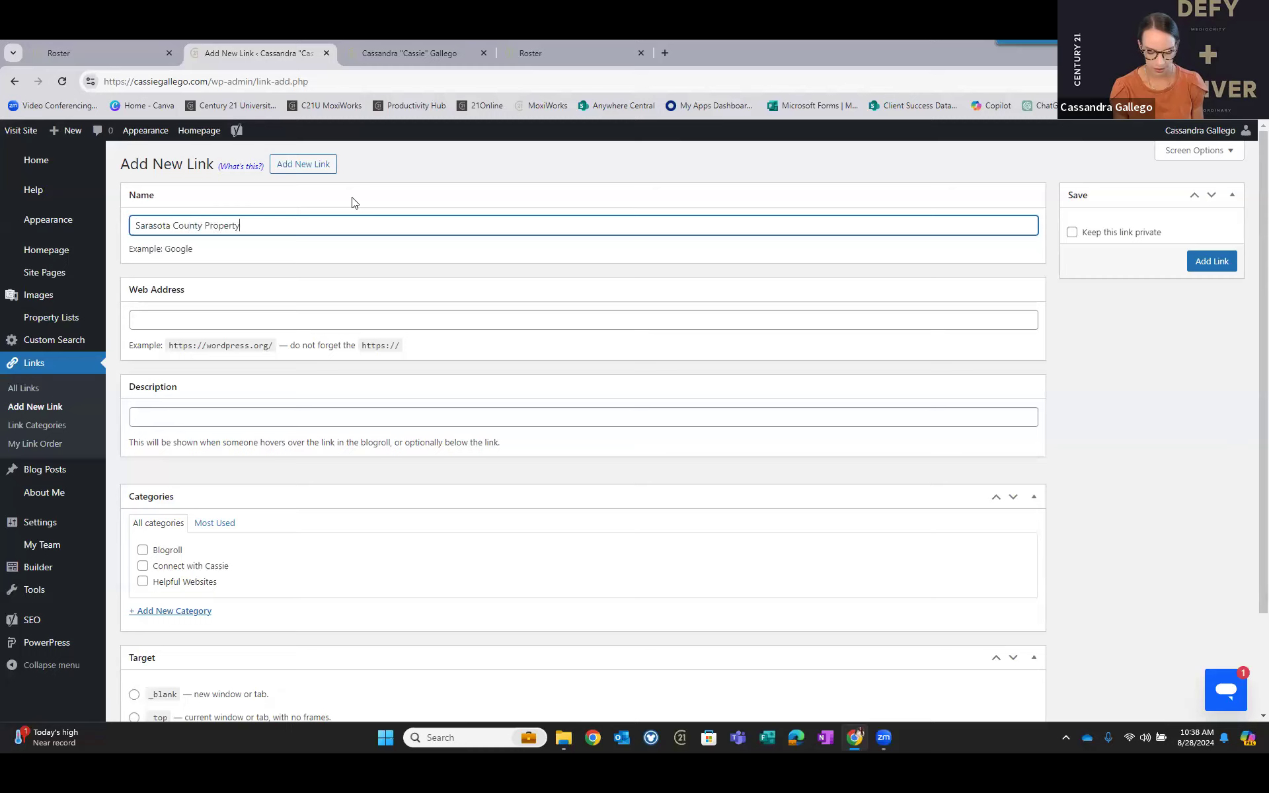
pyautogui.write(' Appraiser')
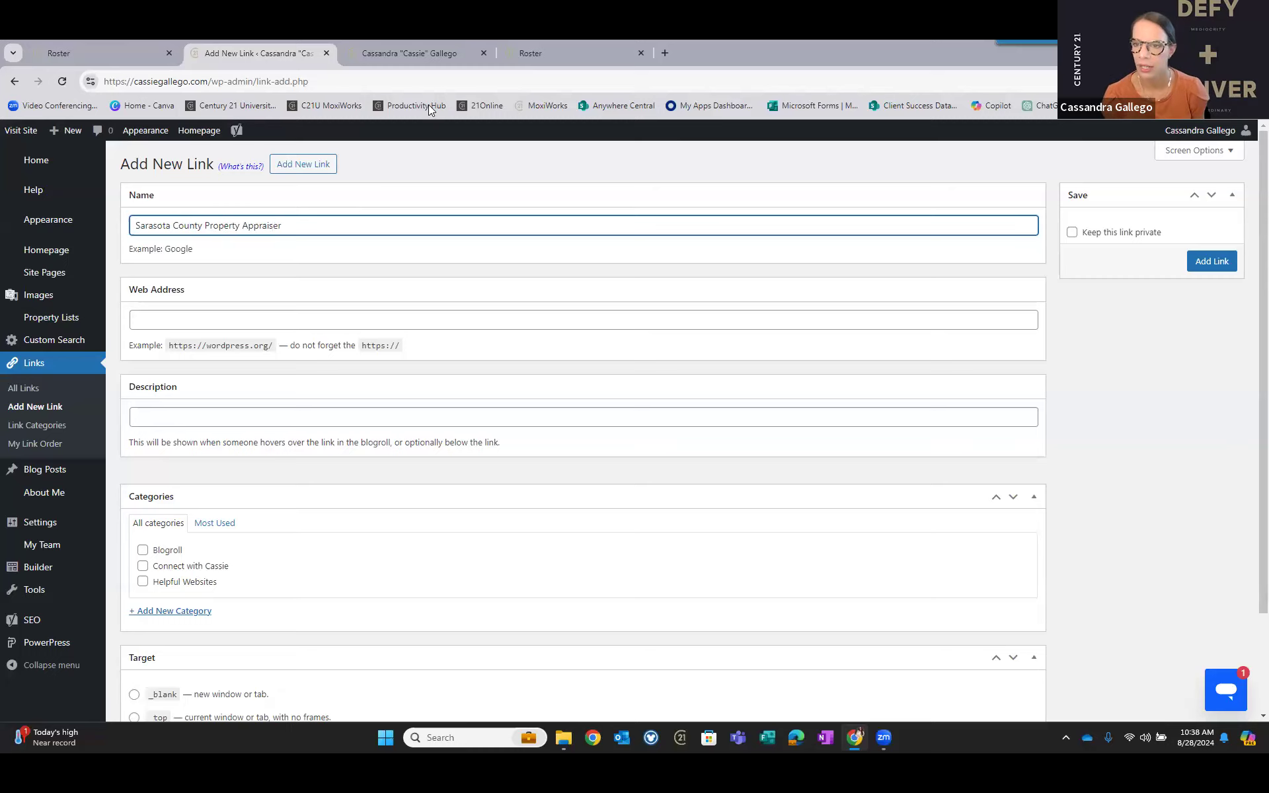
# Search the web for "sarasota county property appraiser", open the official site and copy its web address.
pyautogui.click(548, 57)
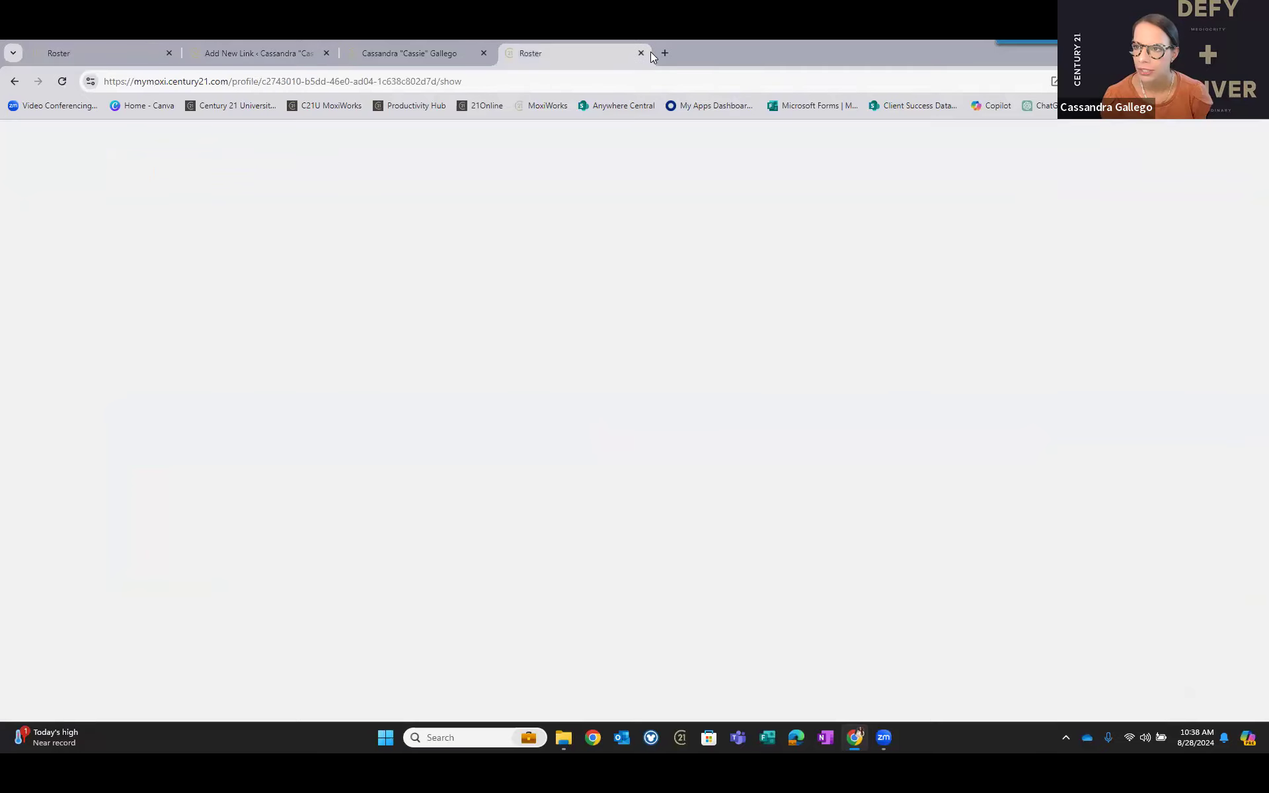
pyautogui.click(527, 88)
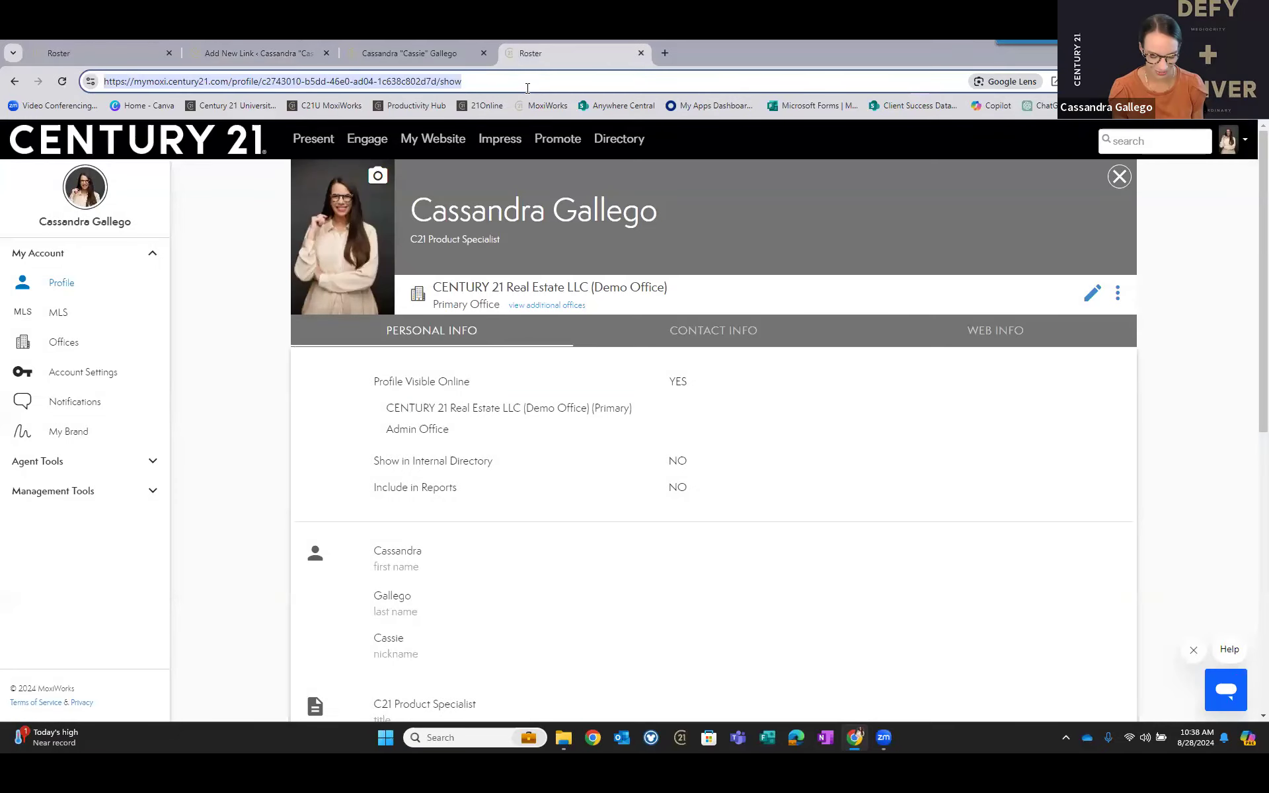
pyautogui.write('Sarasota')
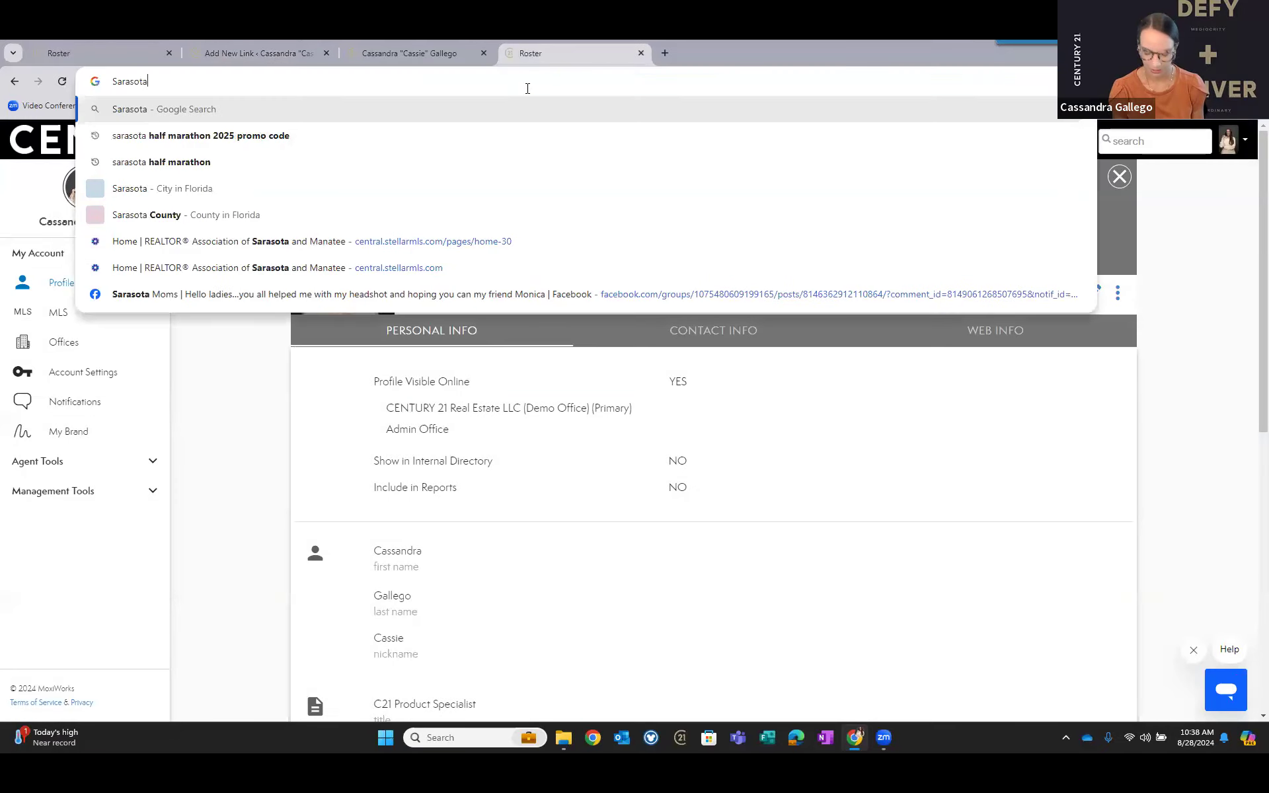
pyautogui.write(' Country Prop')
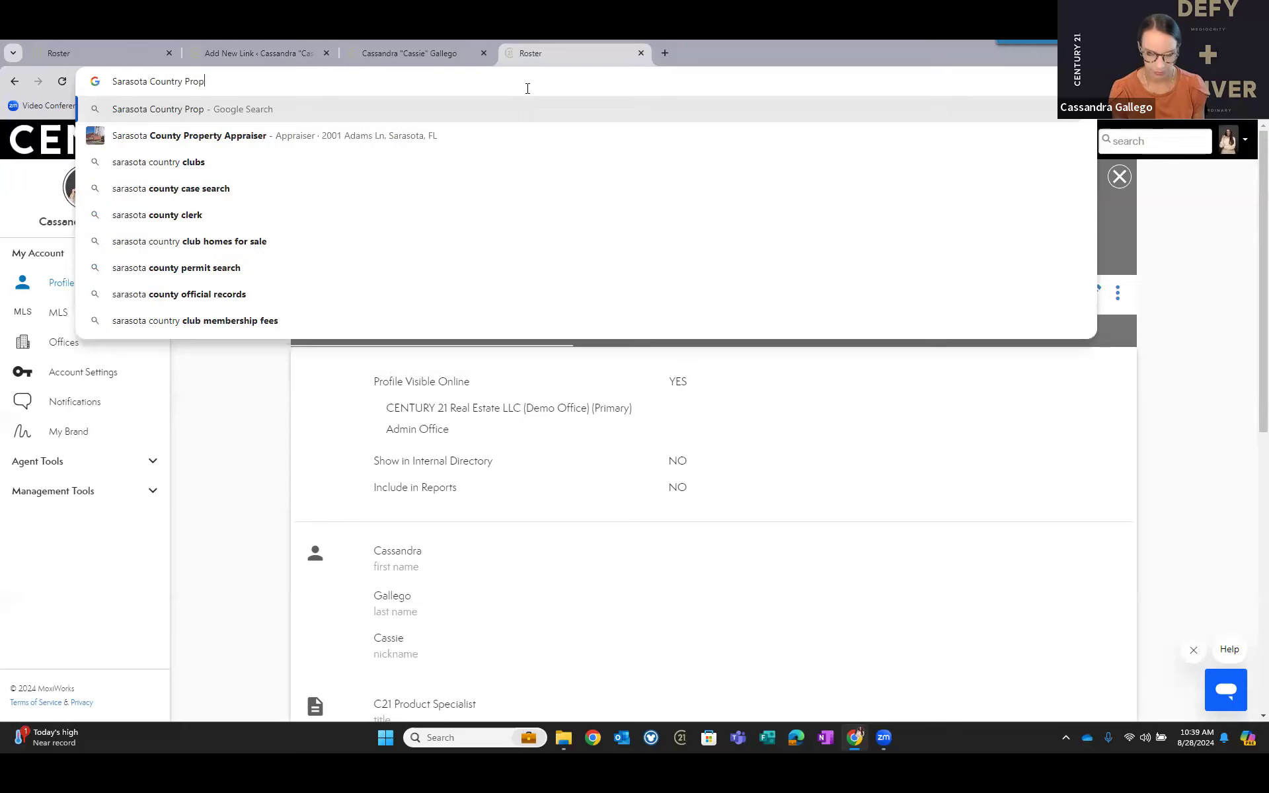
pyautogui.press('Down')
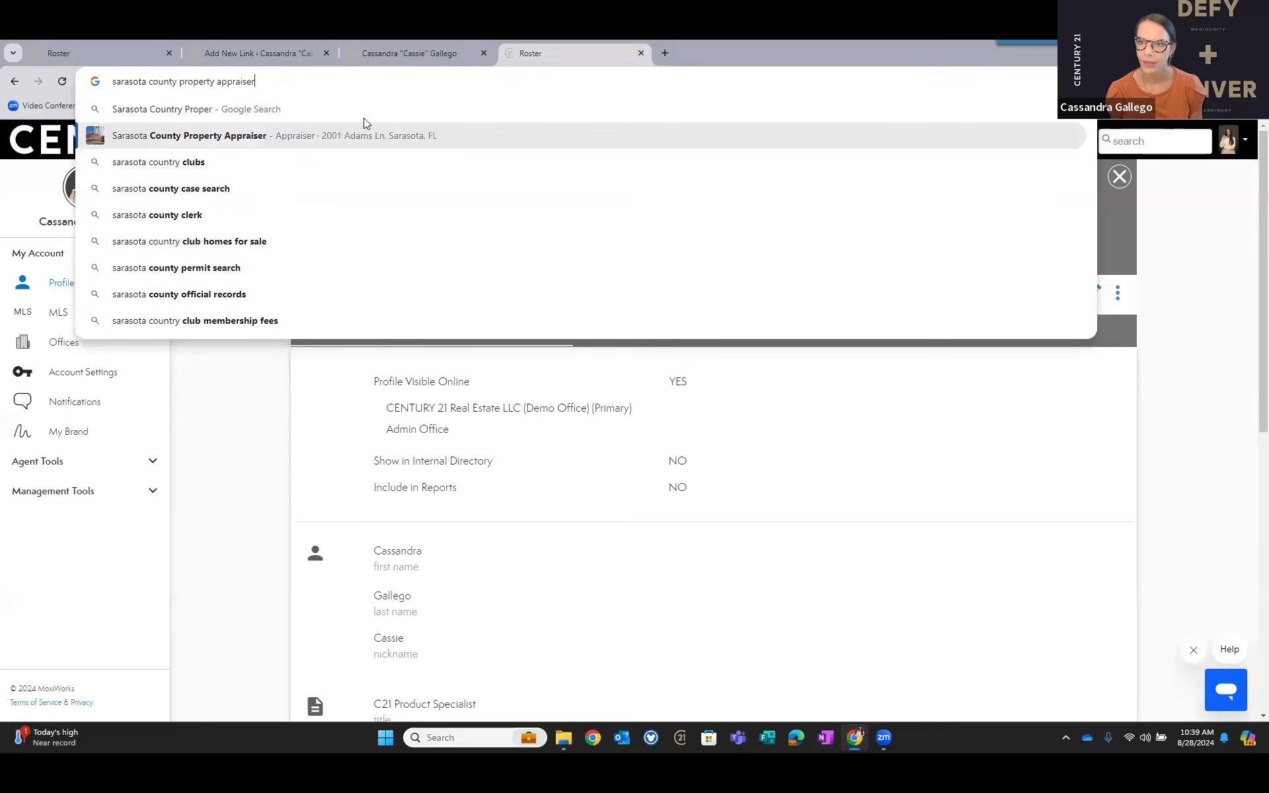
pyautogui.press('Return')
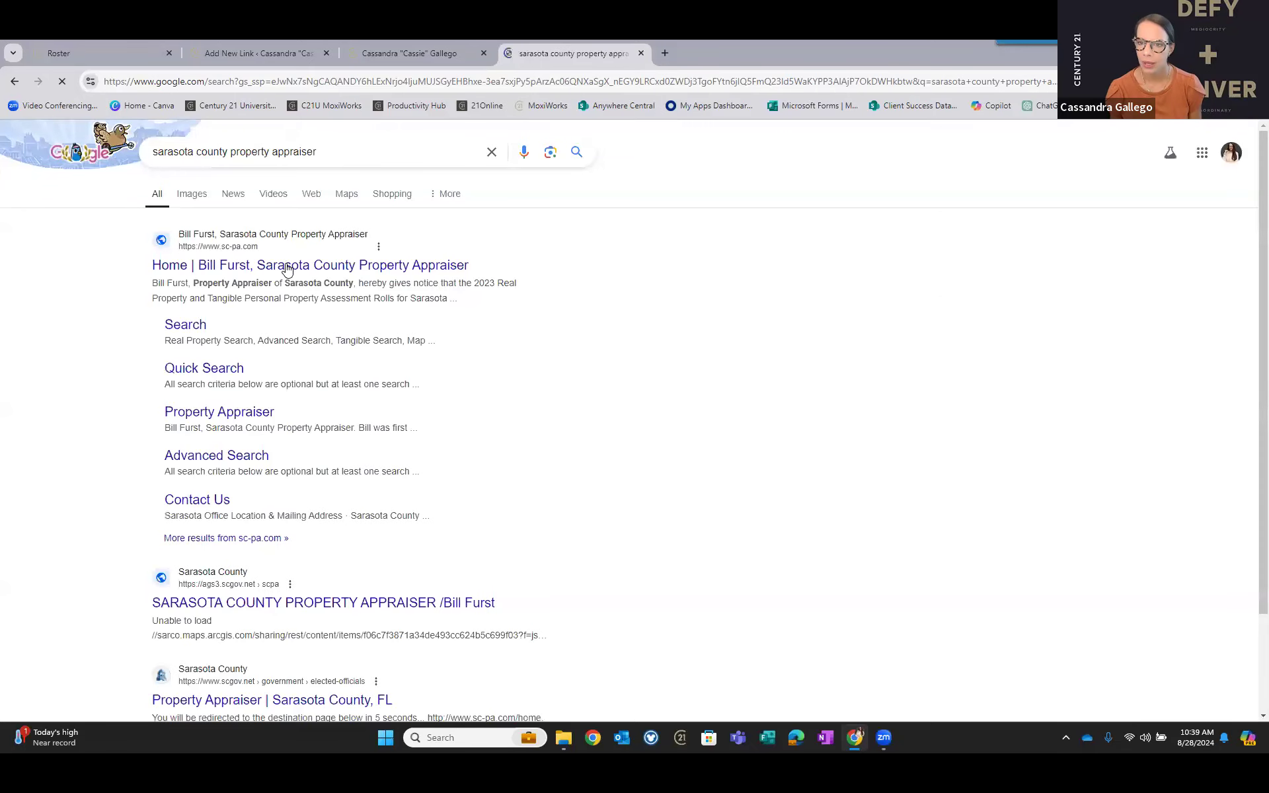
pyautogui.click(192, 412)
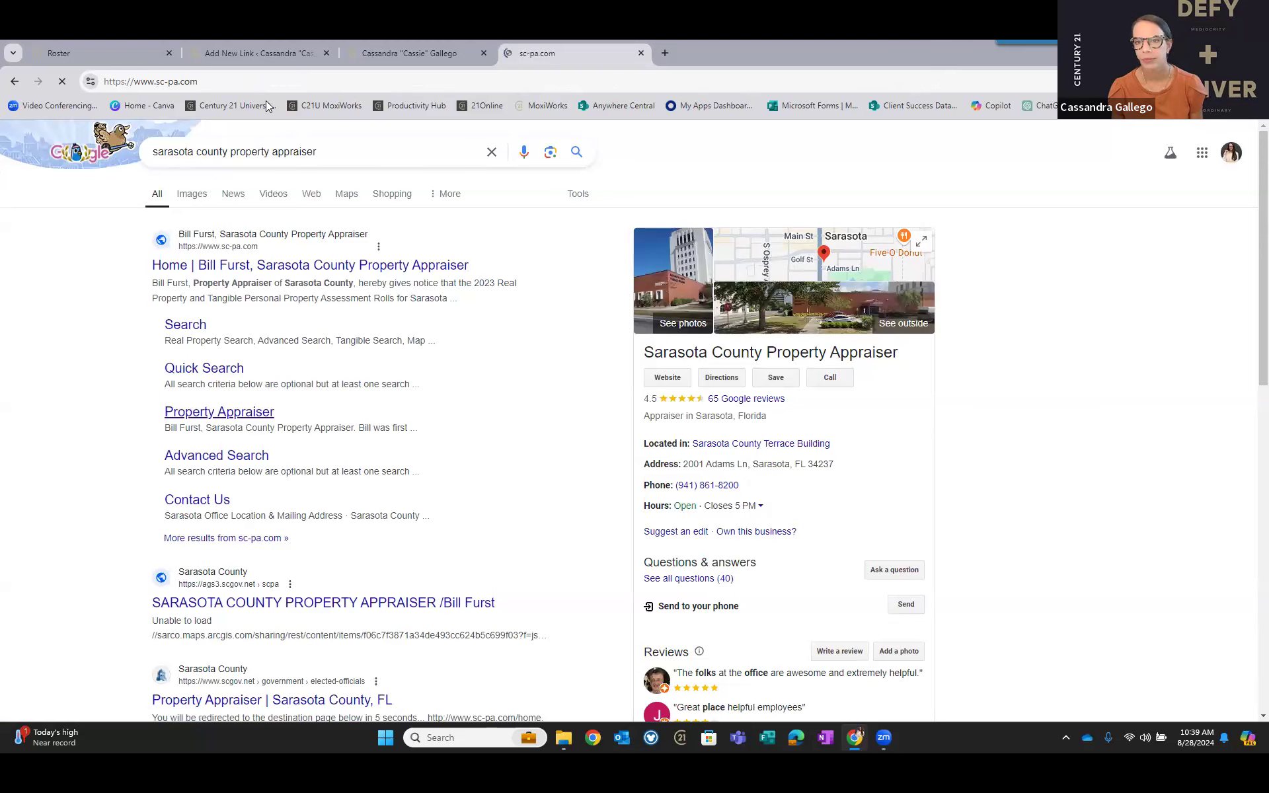
pyautogui.click(159, 82)
pyautogui.hotkey('ctrl', 'c')
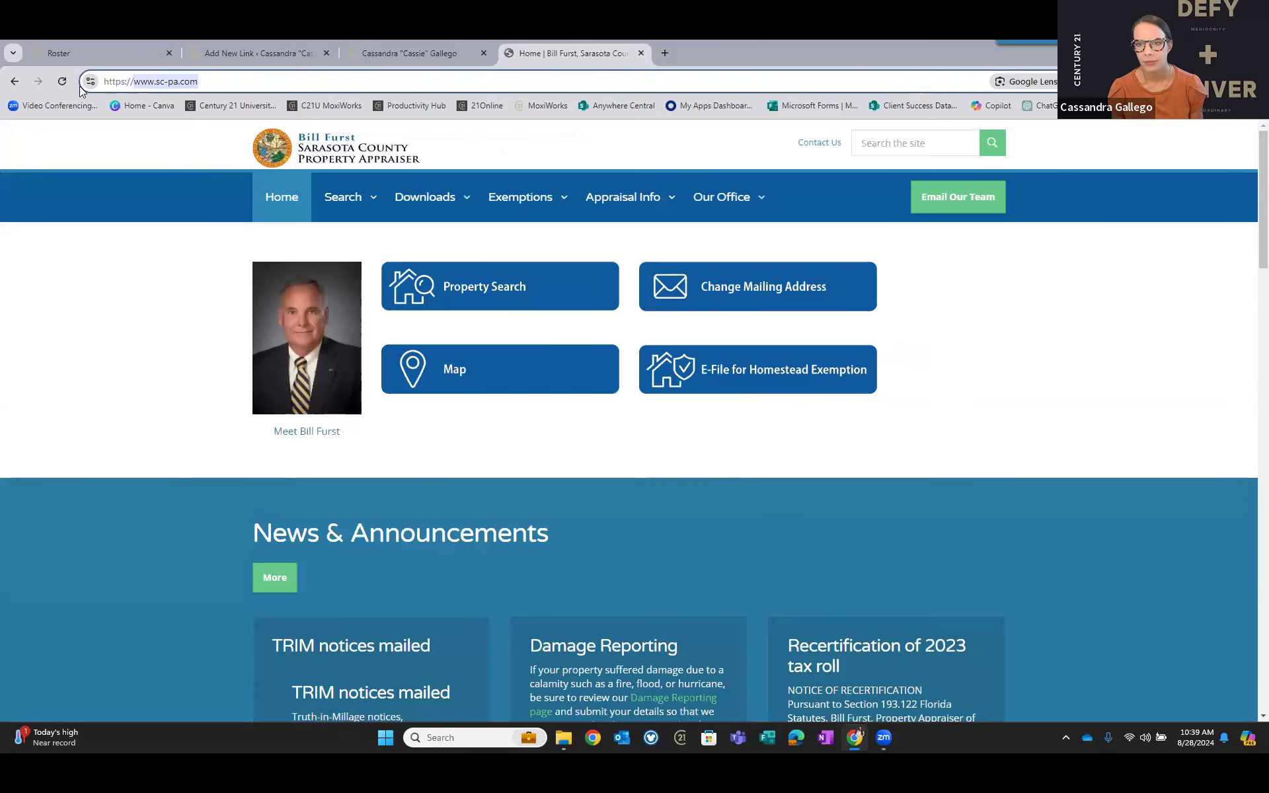
pyautogui.click(457, 47)
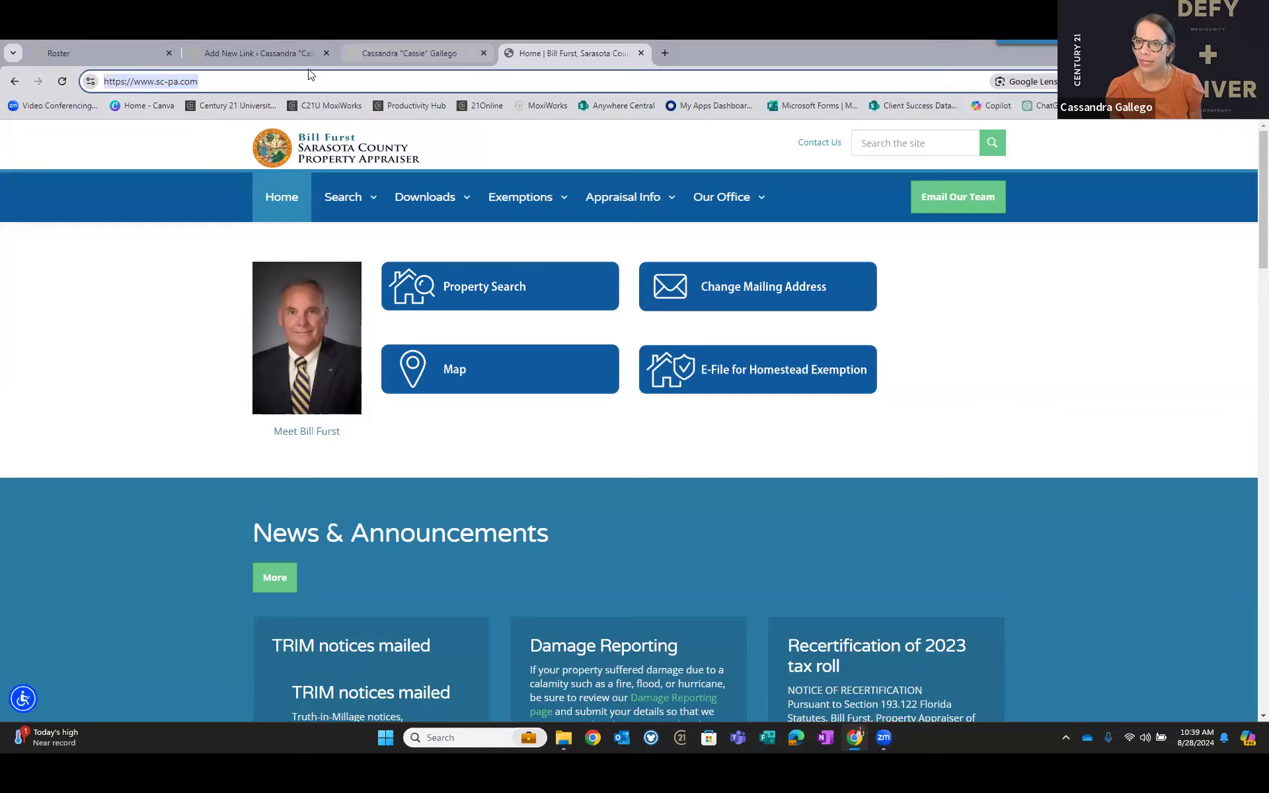
pyautogui.hotkey('ctrl', 'shift', 'Tab')
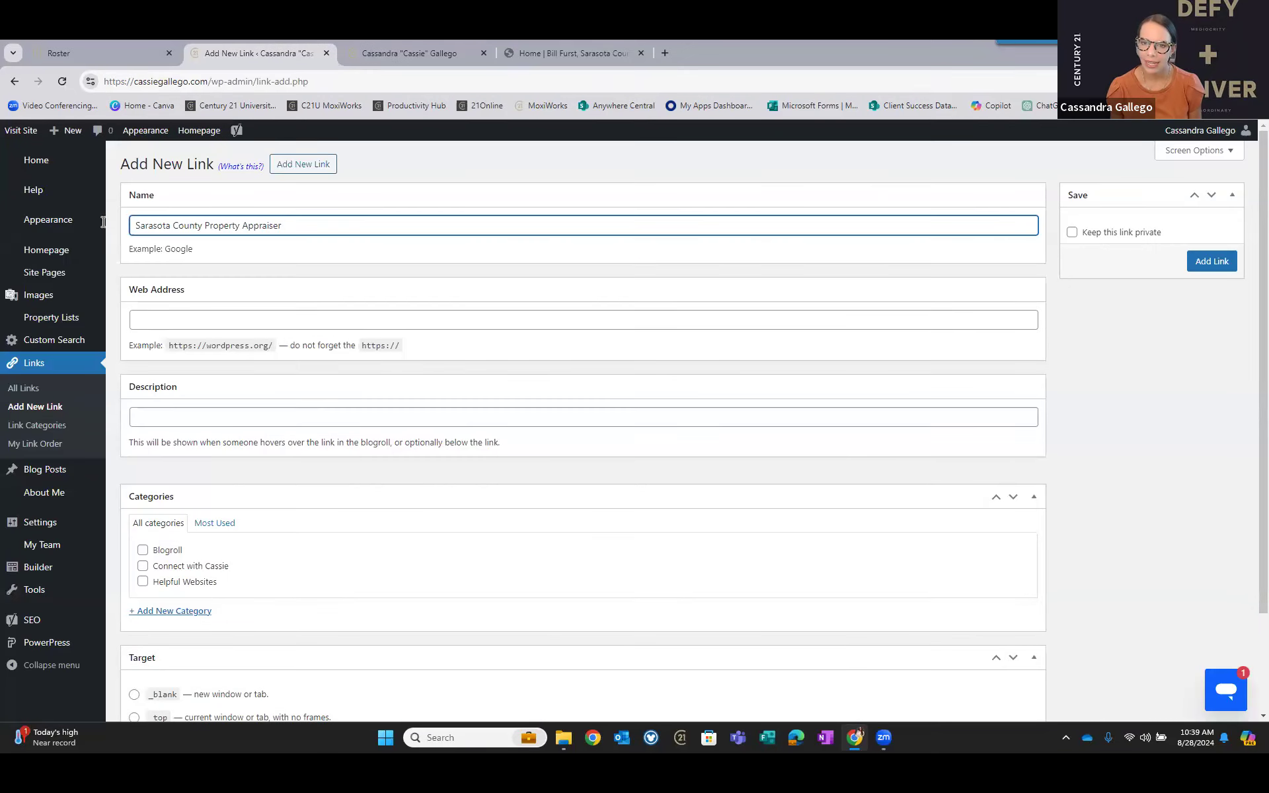
pyautogui.click(163, 325)
pyautogui.hotkey('ctrl', 'v')
pyautogui.click(156, 418)
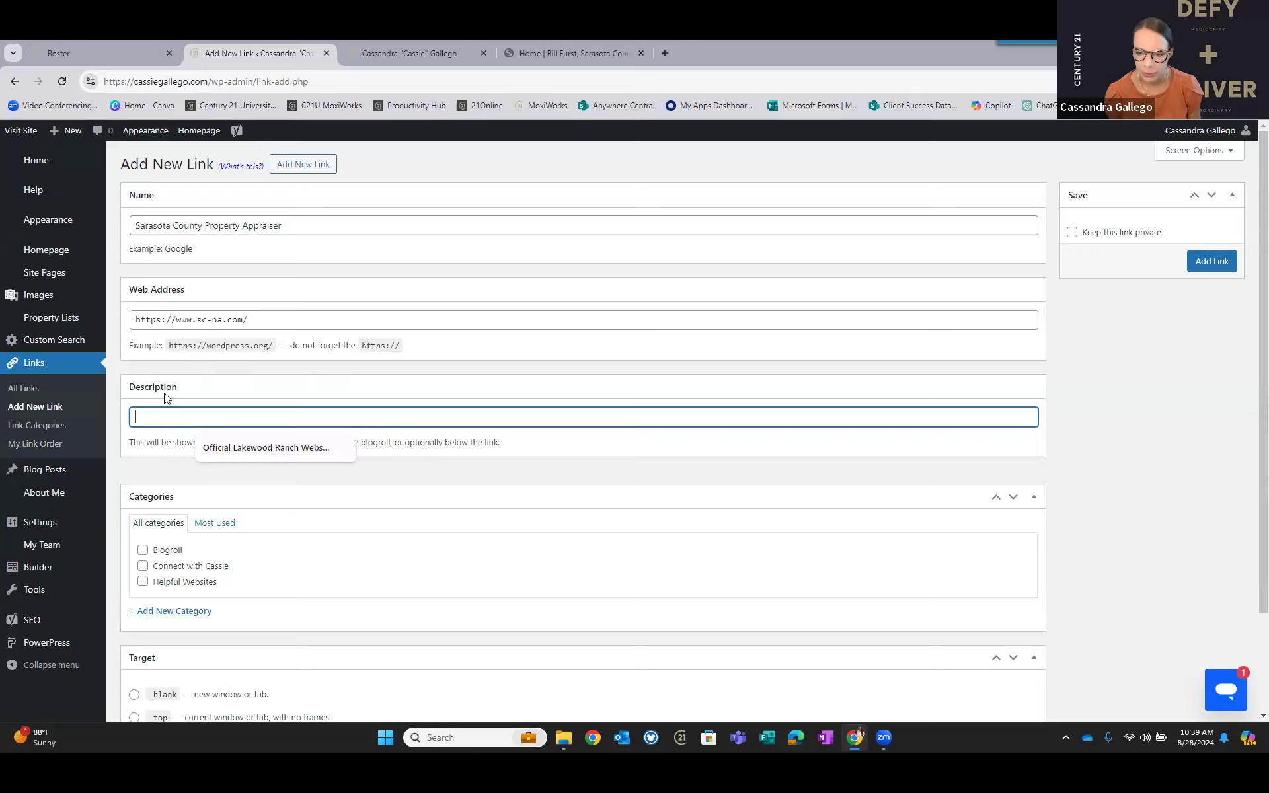
# Assign the link to the Helpful Websites category, set its target to _blank and add the link.
pyautogui.click(143, 583)
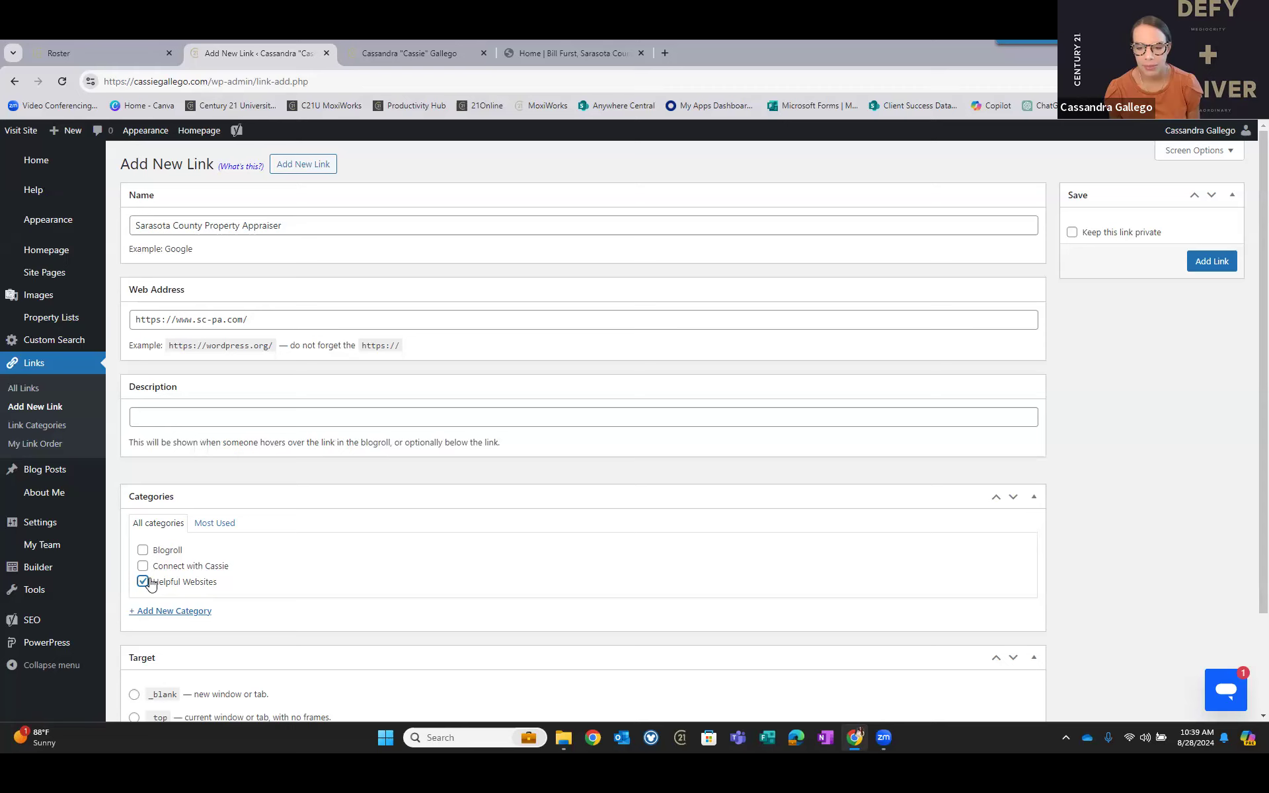
pyautogui.scroll(-2, 202, 567)
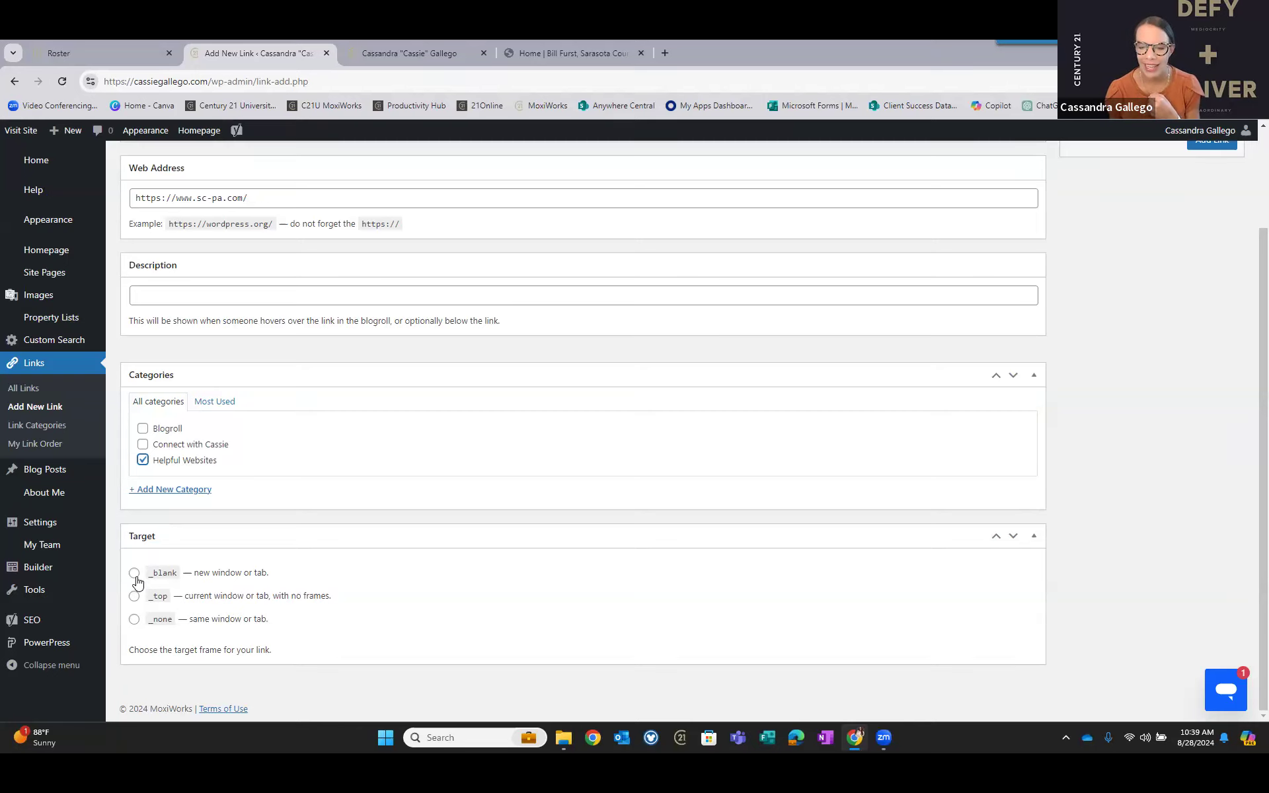
pyautogui.click(258, 573)
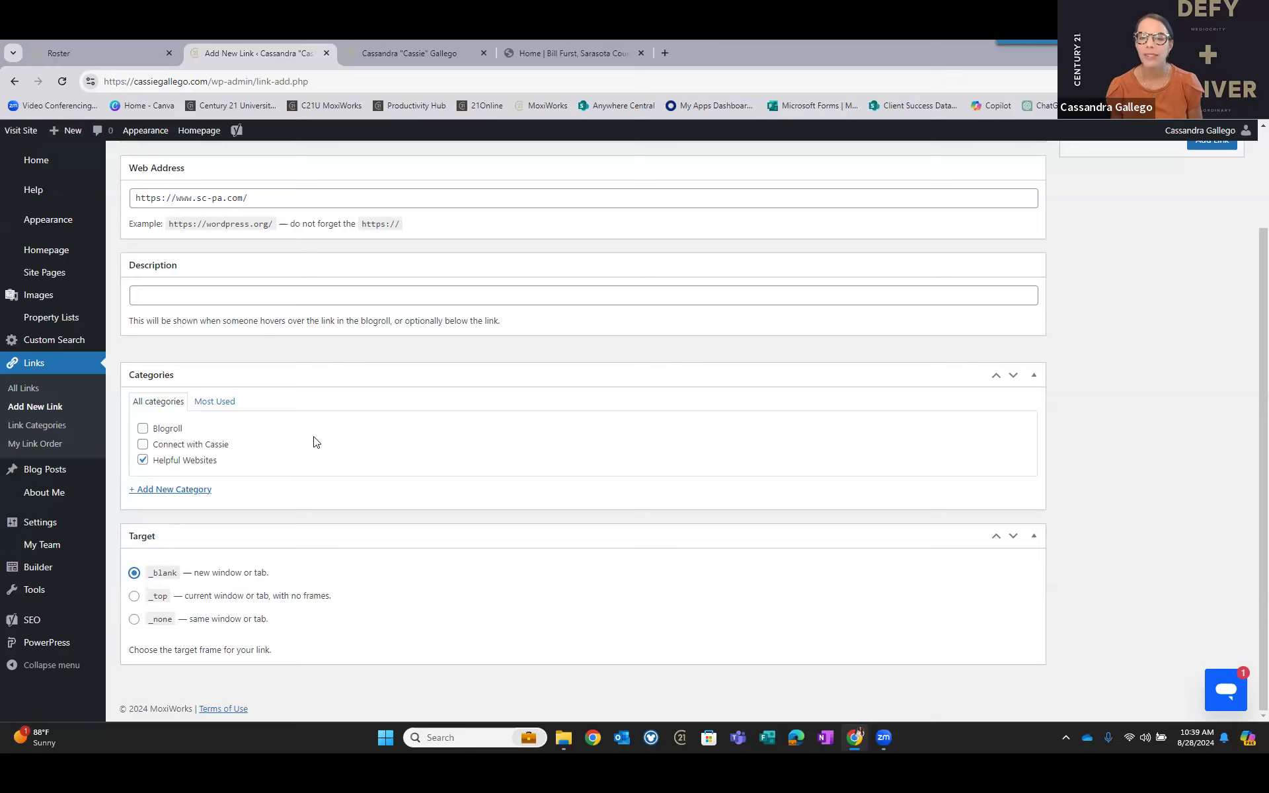
pyautogui.scroll(2, 353, 185)
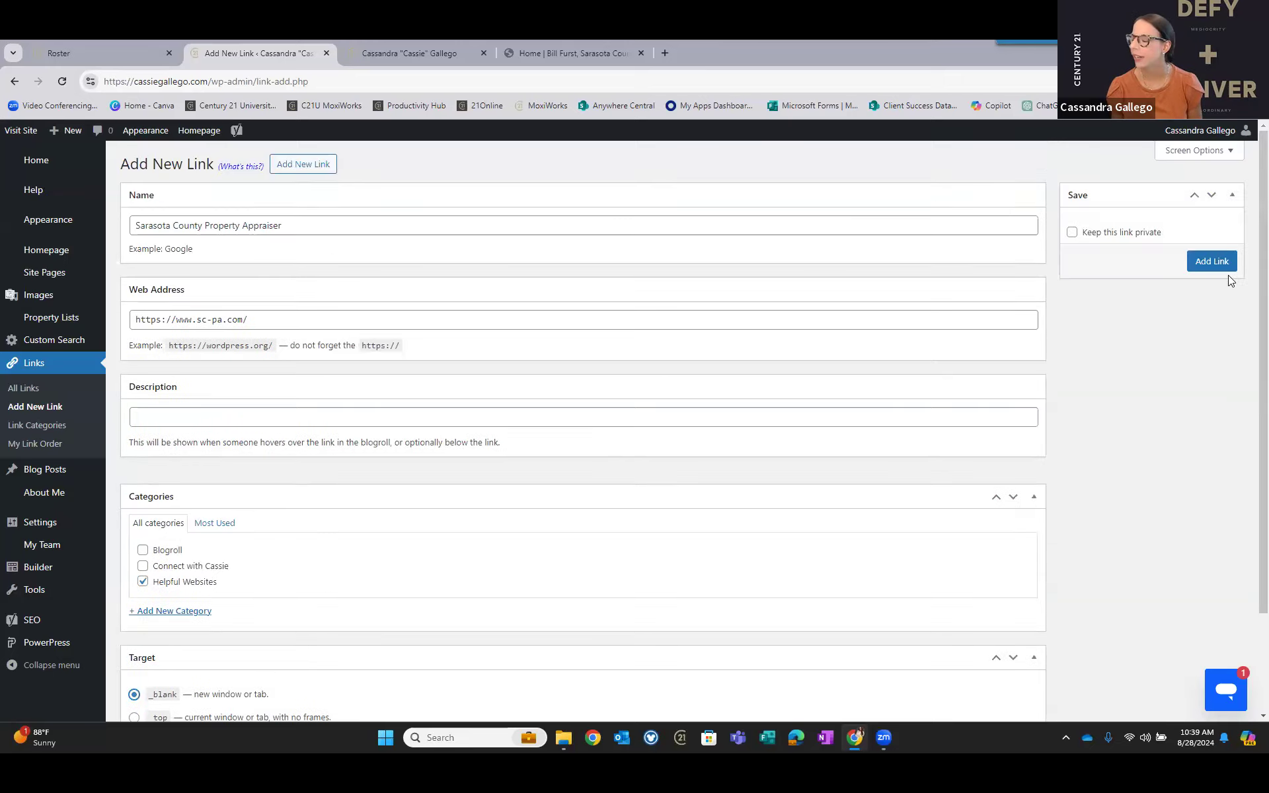
pyautogui.click(1193, 263)
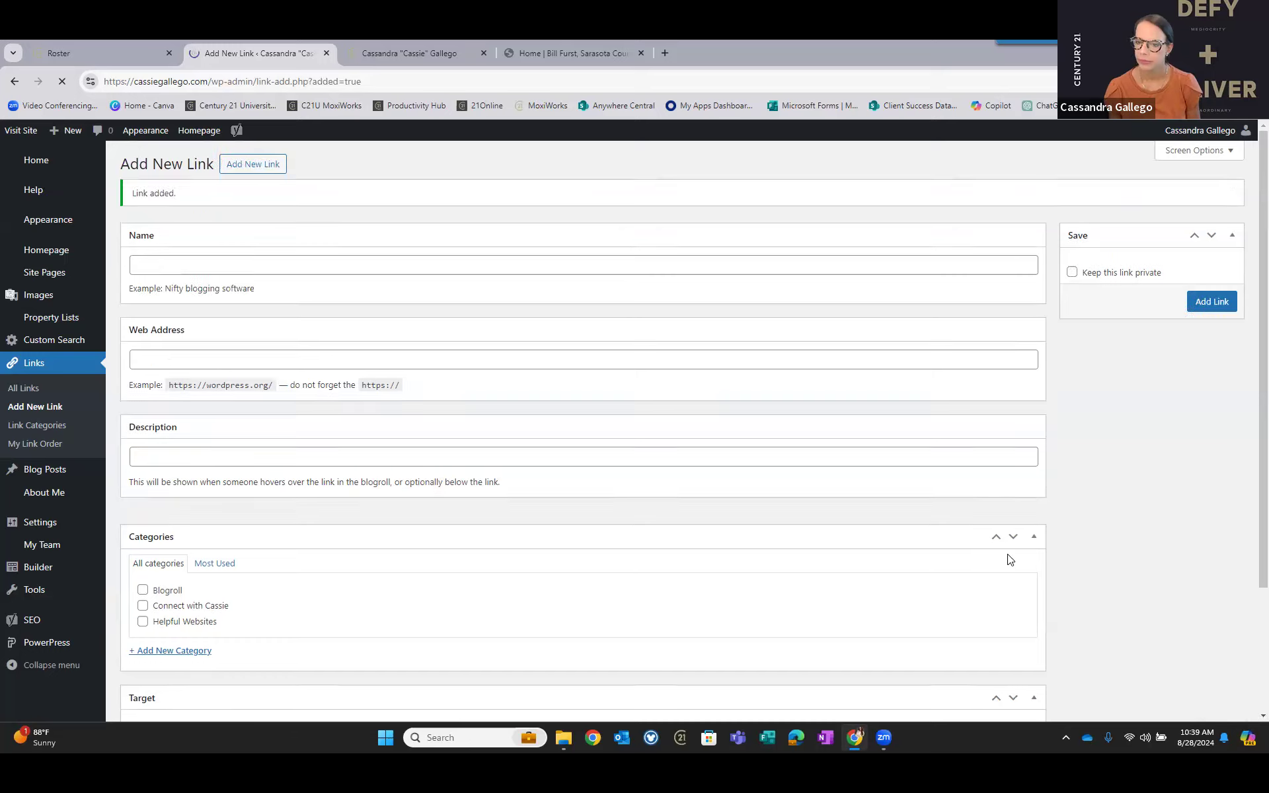
# Reopen the homepage editor, select Helpful Websites as the Links Module's link category and publish the homepage.
pyautogui.click(64, 256)
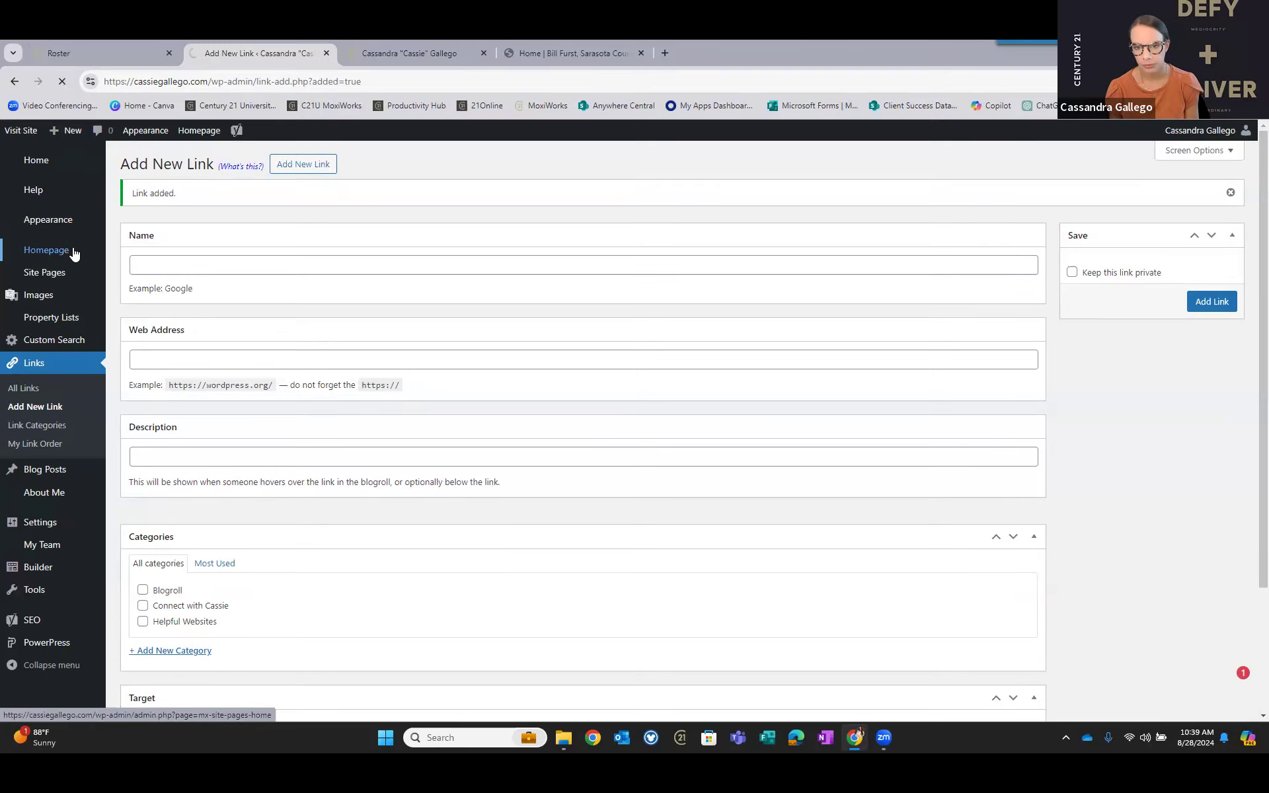
pyautogui.scroll(-4, 291, 542)
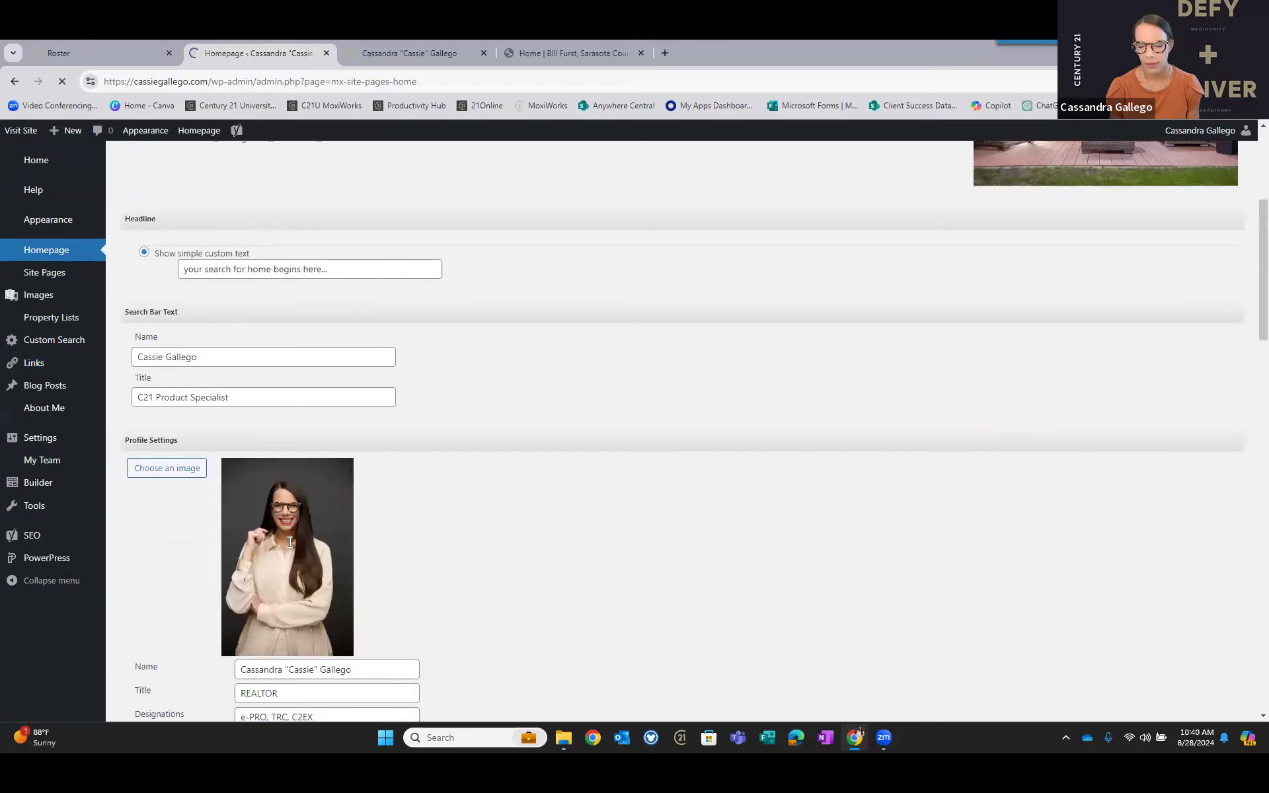
pyautogui.scroll(-10, 293, 548)
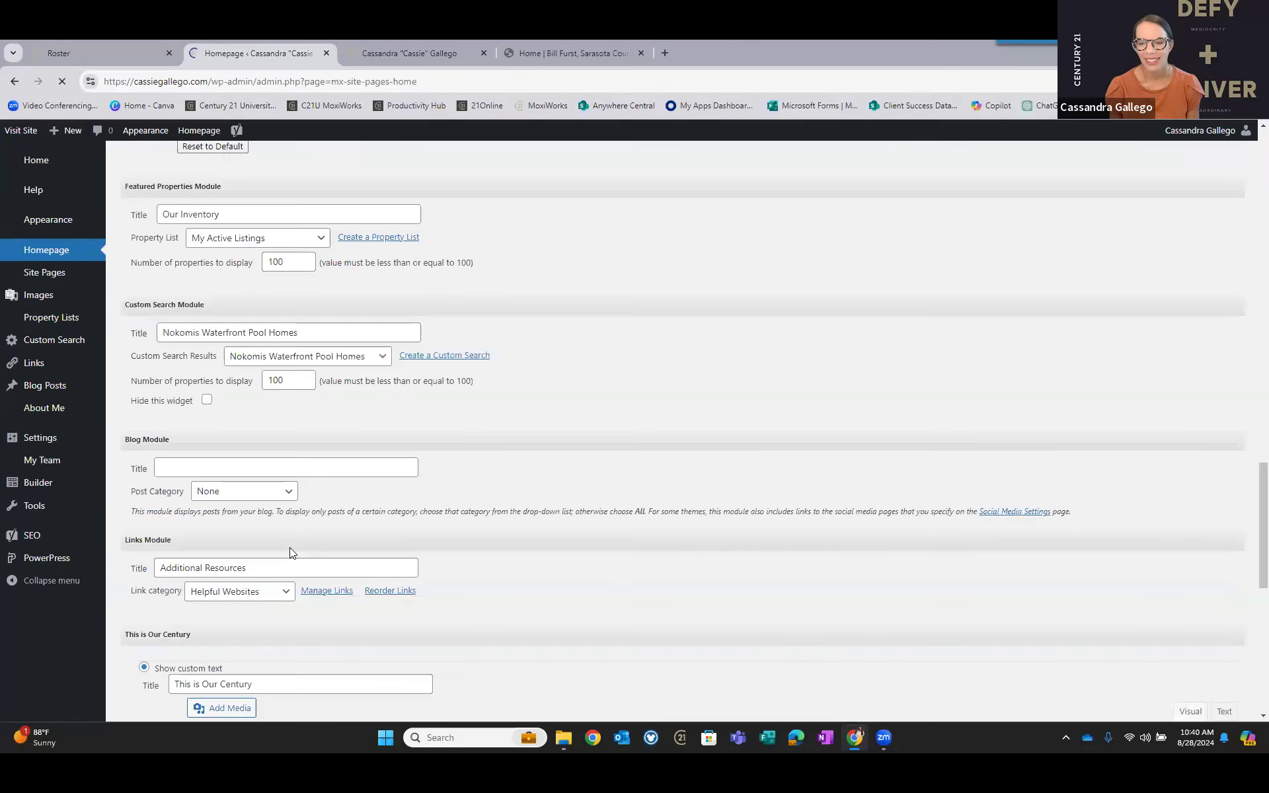
pyautogui.scroll(-7, 290, 553)
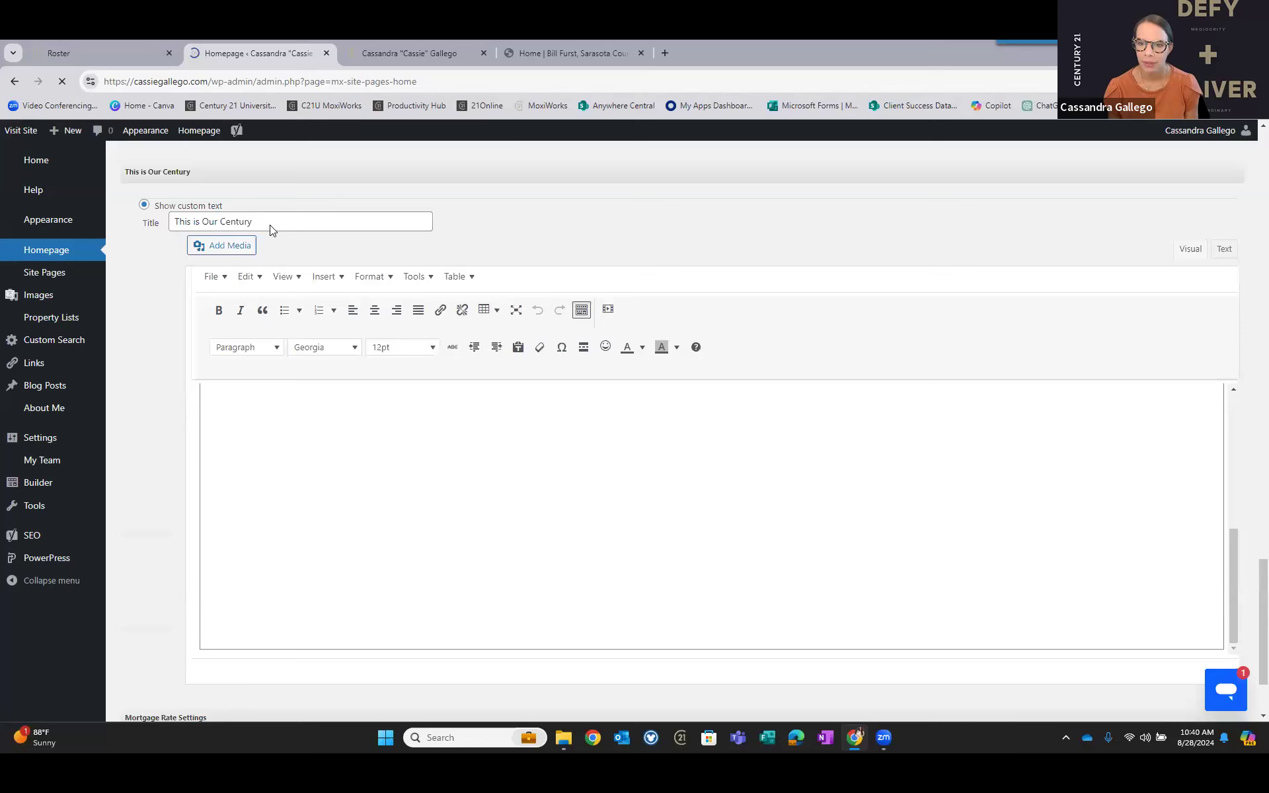
pyautogui.scroll(1, 268, 223)
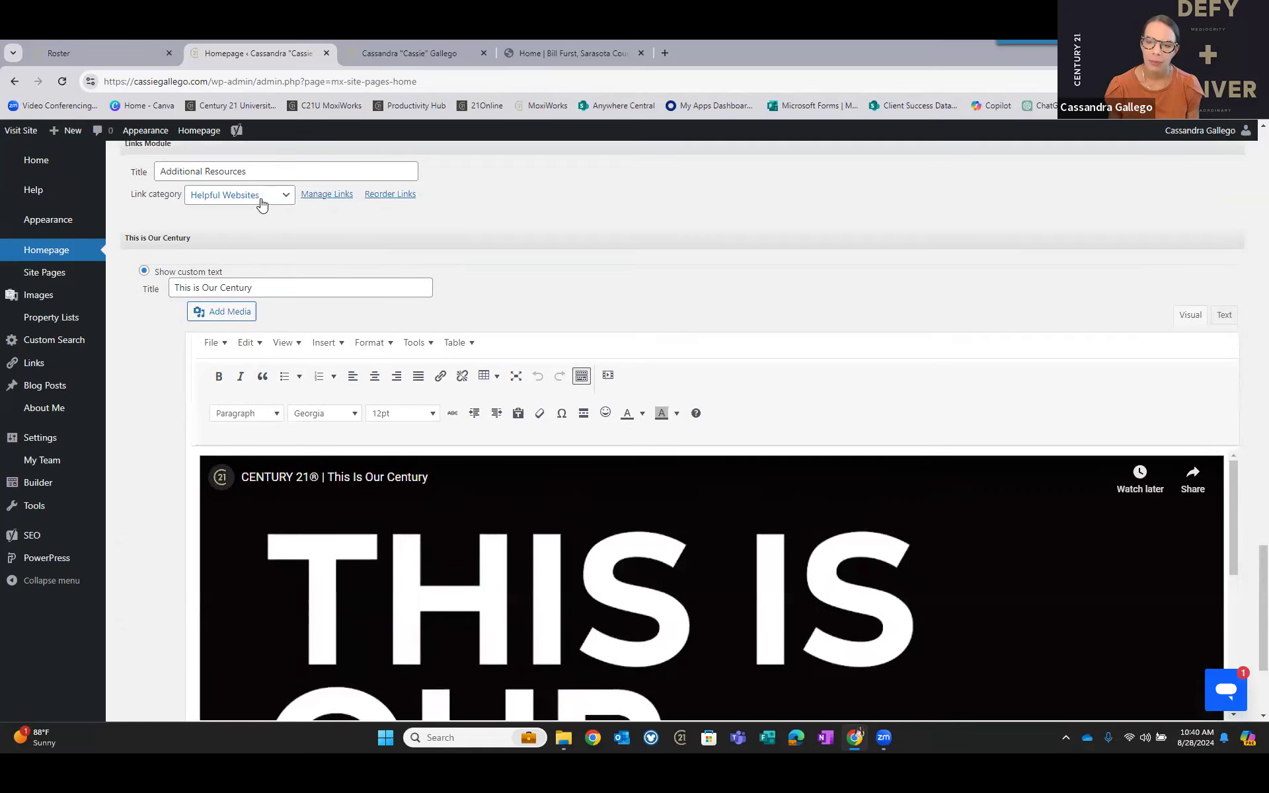
pyautogui.click(262, 204)
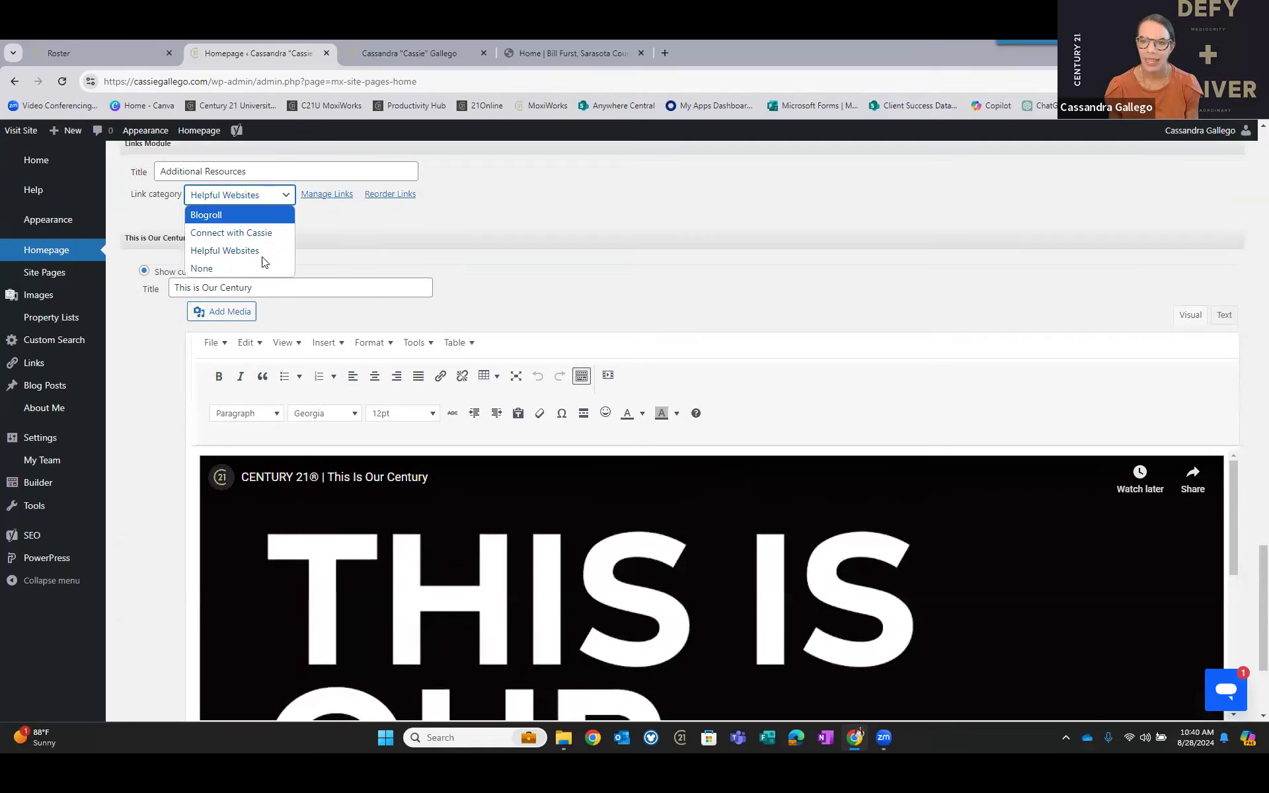
pyautogui.click(274, 254)
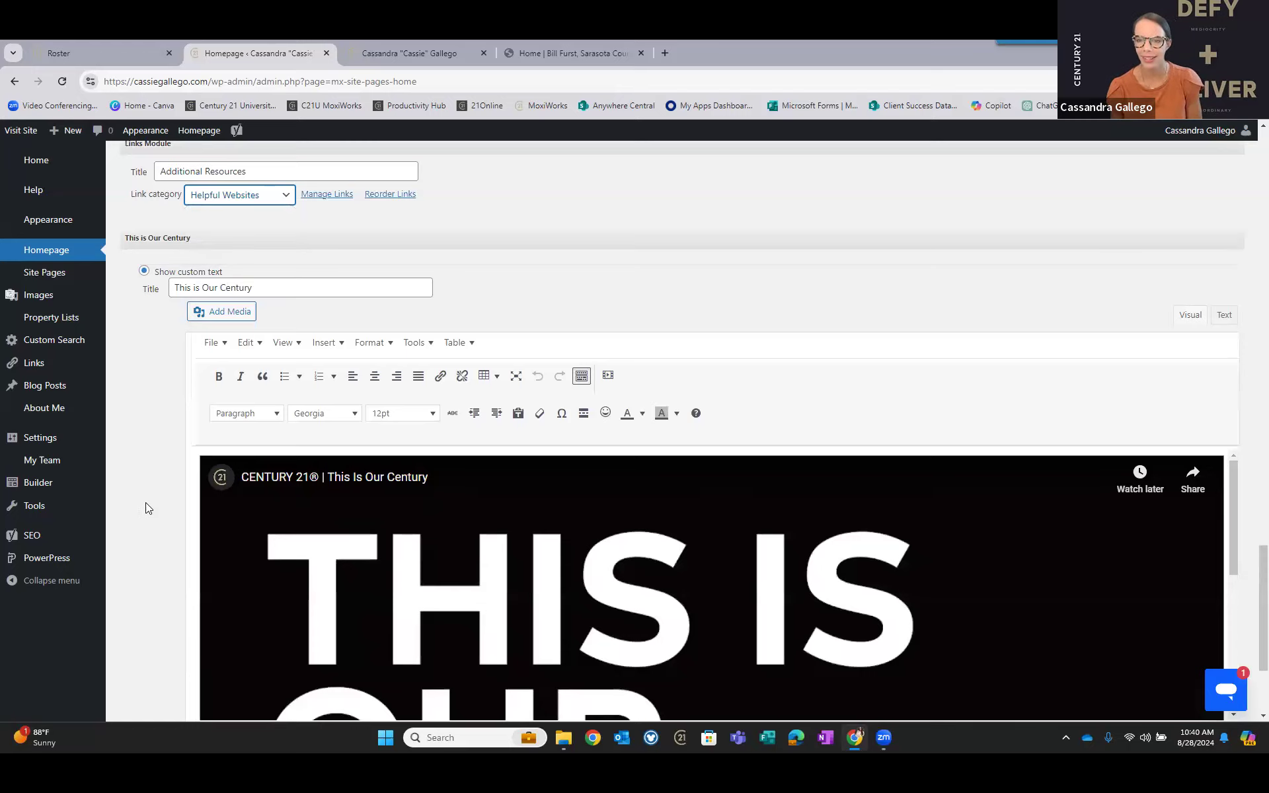
pyautogui.scroll(-3, 297, 516)
pyautogui.click(140, 656)
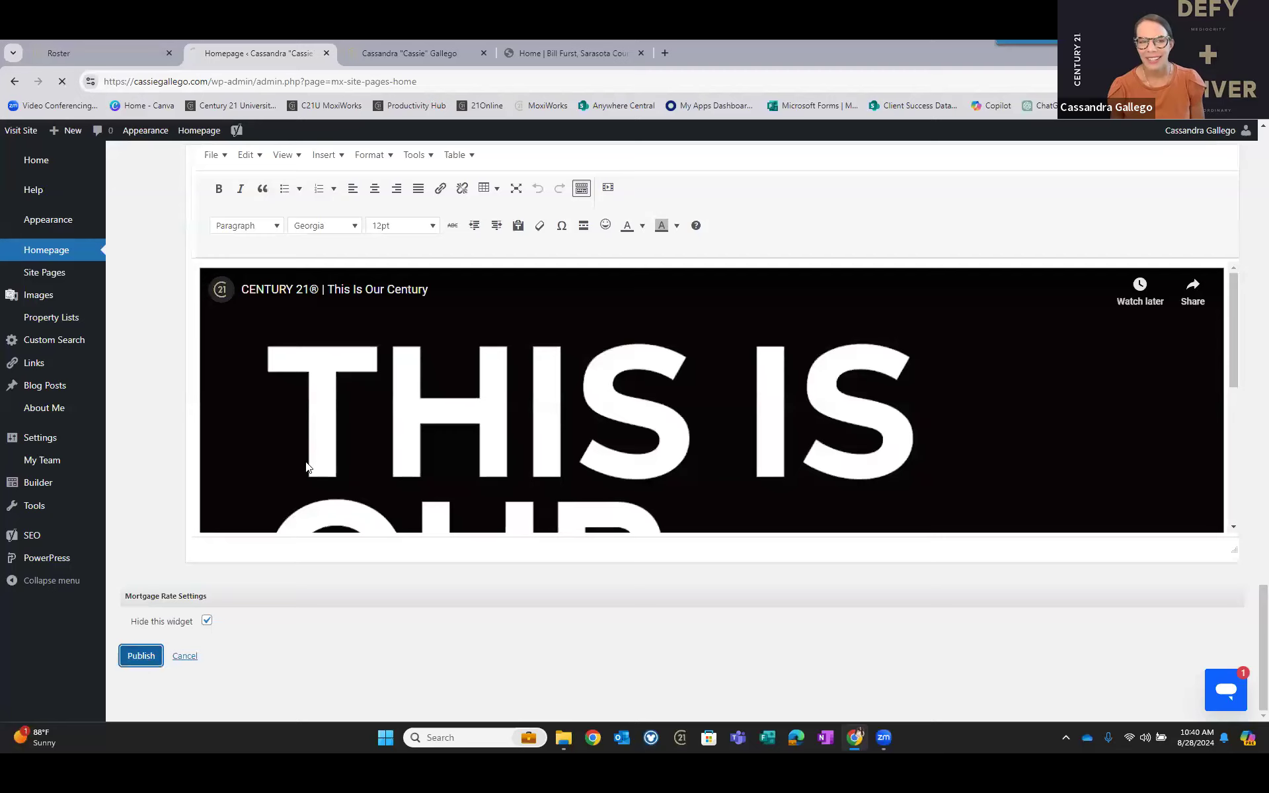
# Reload the live homepage and check the Additional Resources list for the new Sarasota County Property Appraiser link.
pyautogui.click(427, 53)
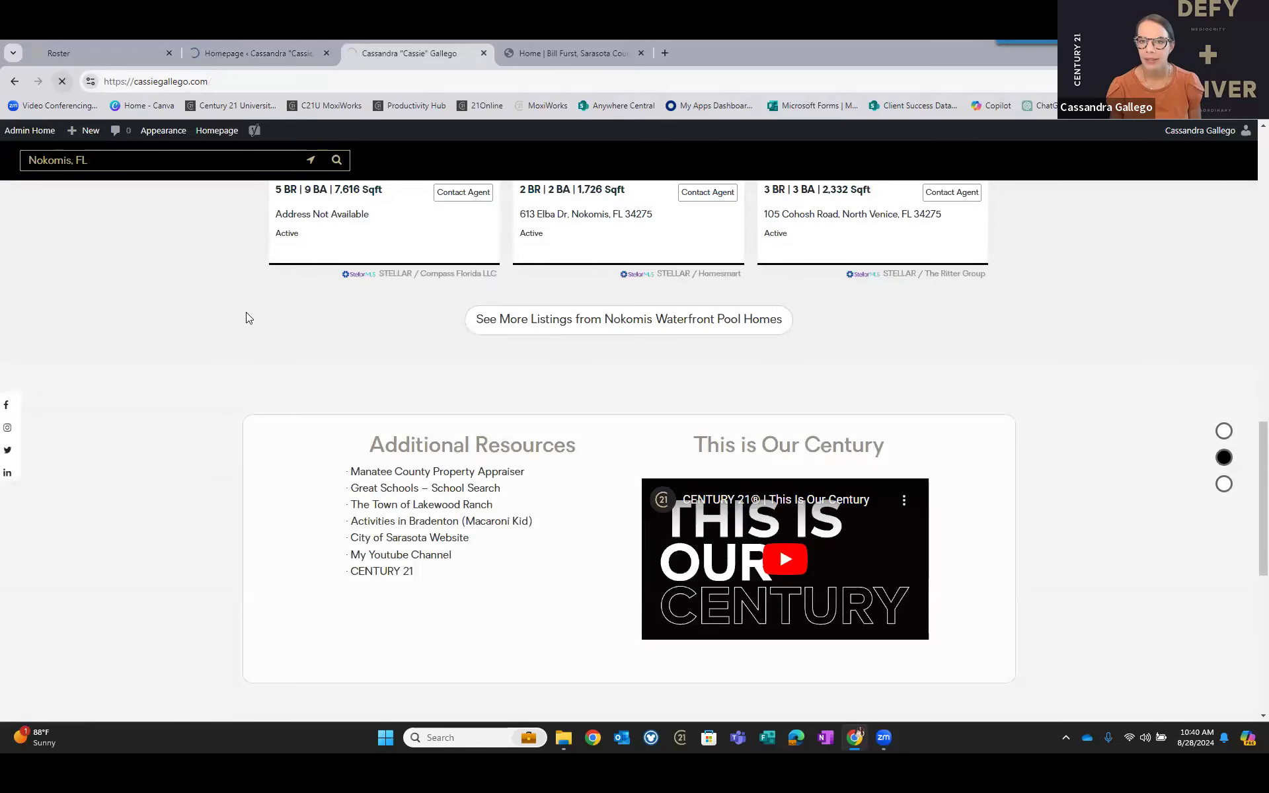
pyautogui.click(370, 506)
pyautogui.scroll(-5, 430, 606)
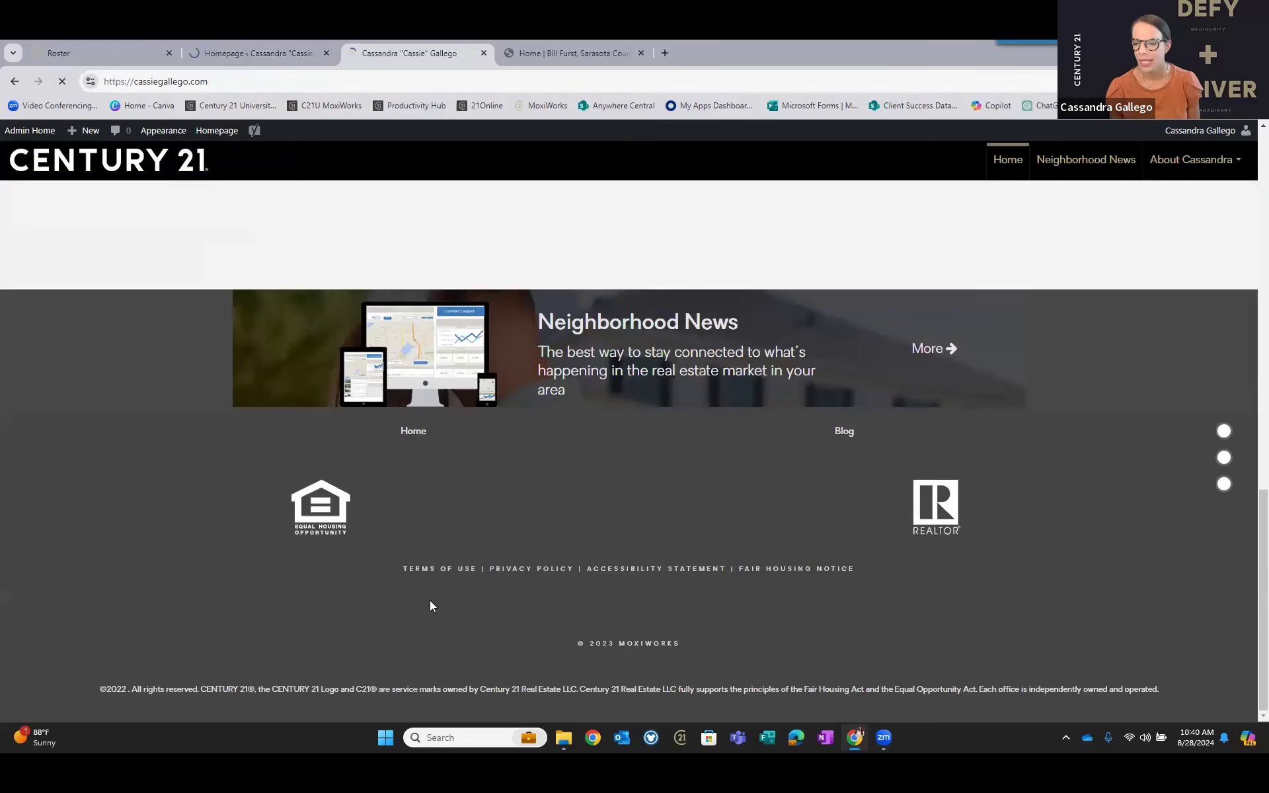
pyautogui.scroll(4, 431, 585)
pyautogui.scroll(2, 427, 604)
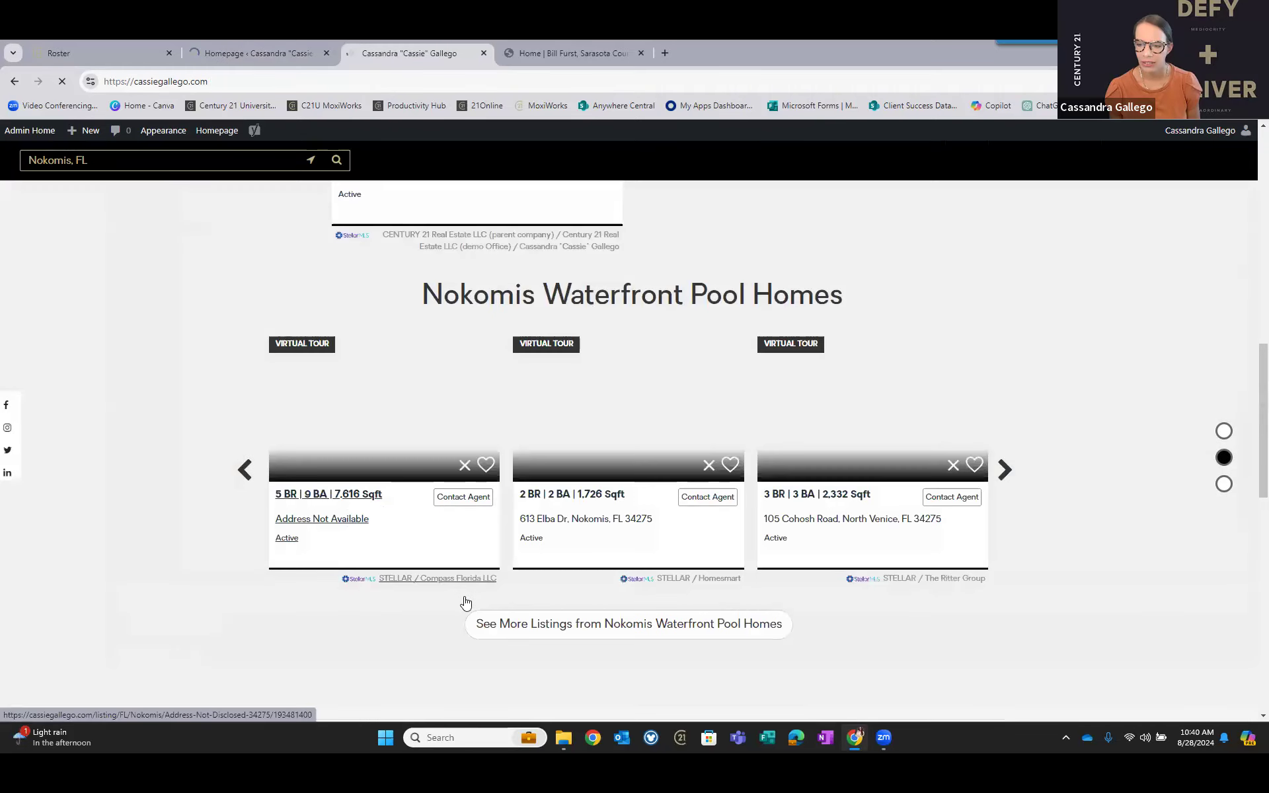
pyautogui.scroll(-3, 464, 601)
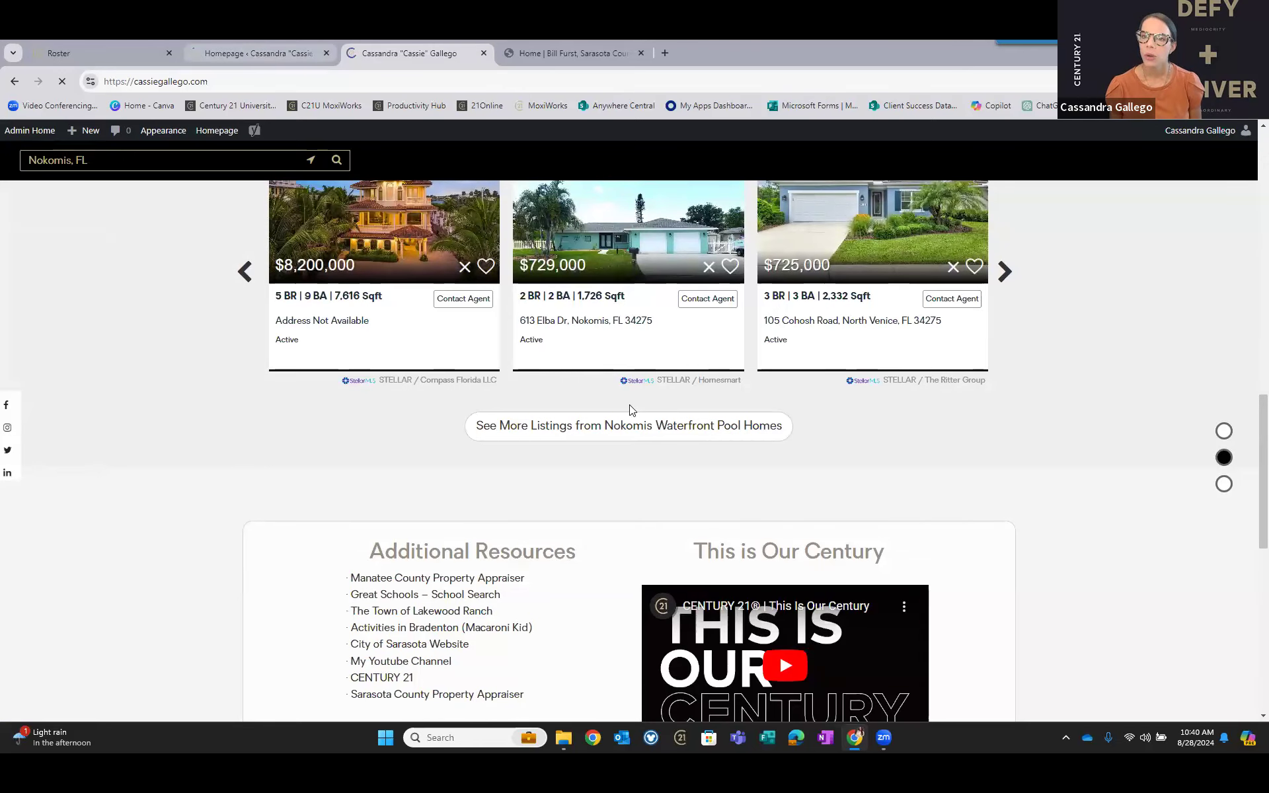
# Return to the homepage editor and locate the title of the This is Our Century custom text module.
pyautogui.hotkey('ctrl', 'shift', 'Tab')
pyautogui.scroll(-5, 631, 409)
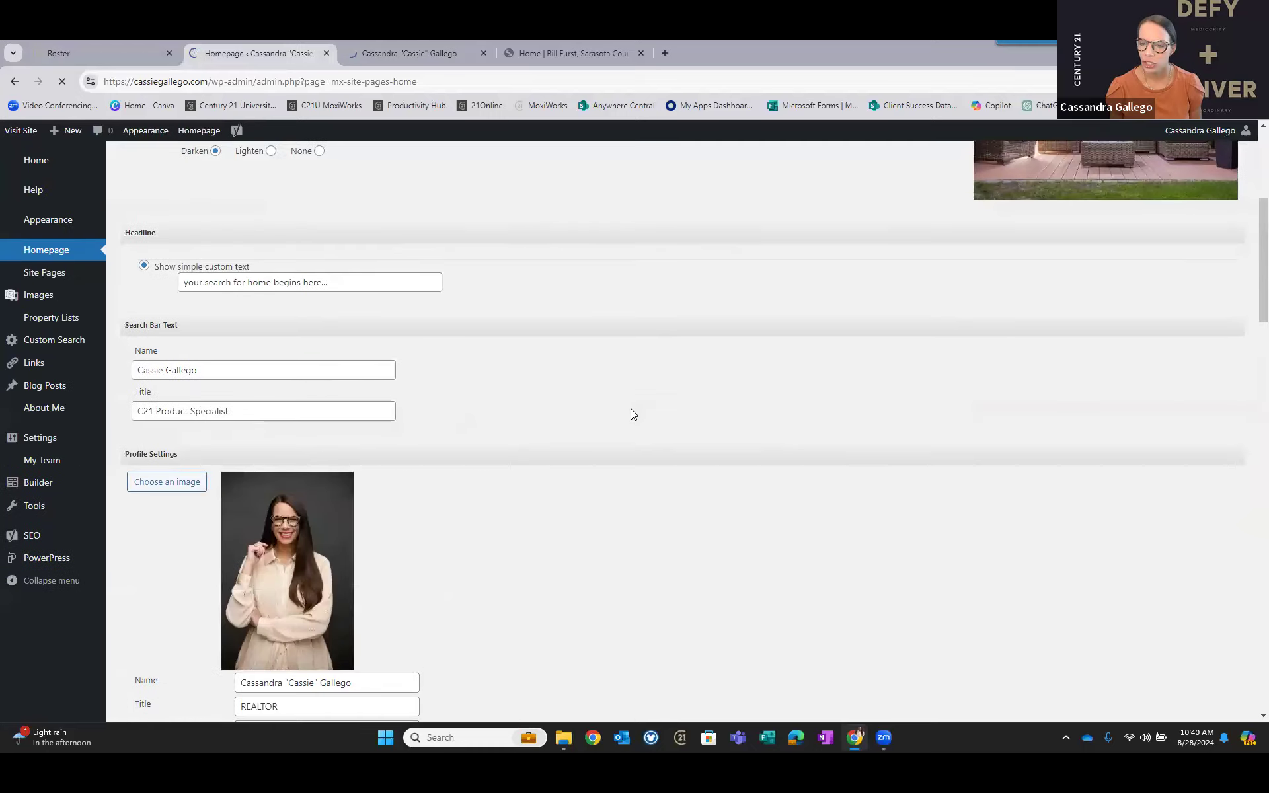
pyautogui.scroll(-5, 631, 412)
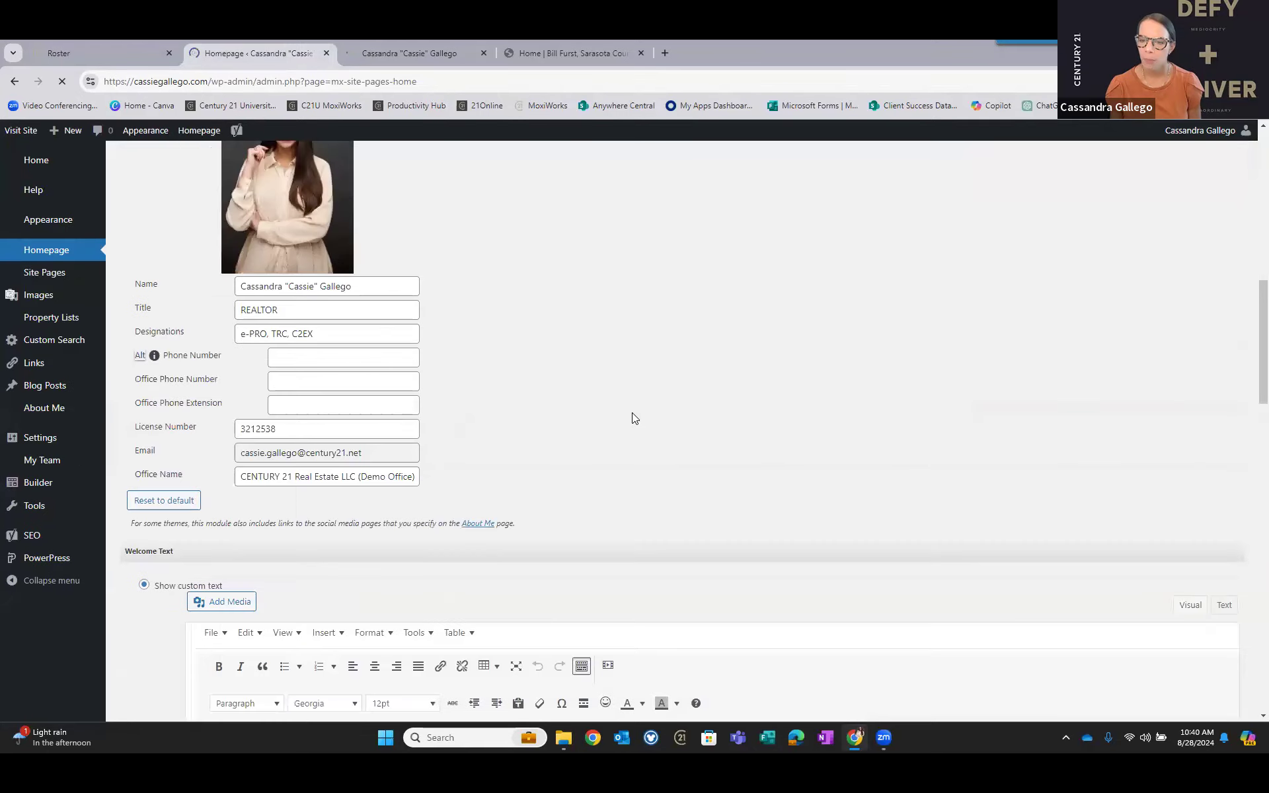
pyautogui.scroll(-6, 632, 412)
pyautogui.scroll(-6, 634, 423)
pyautogui.scroll(-1, 635, 423)
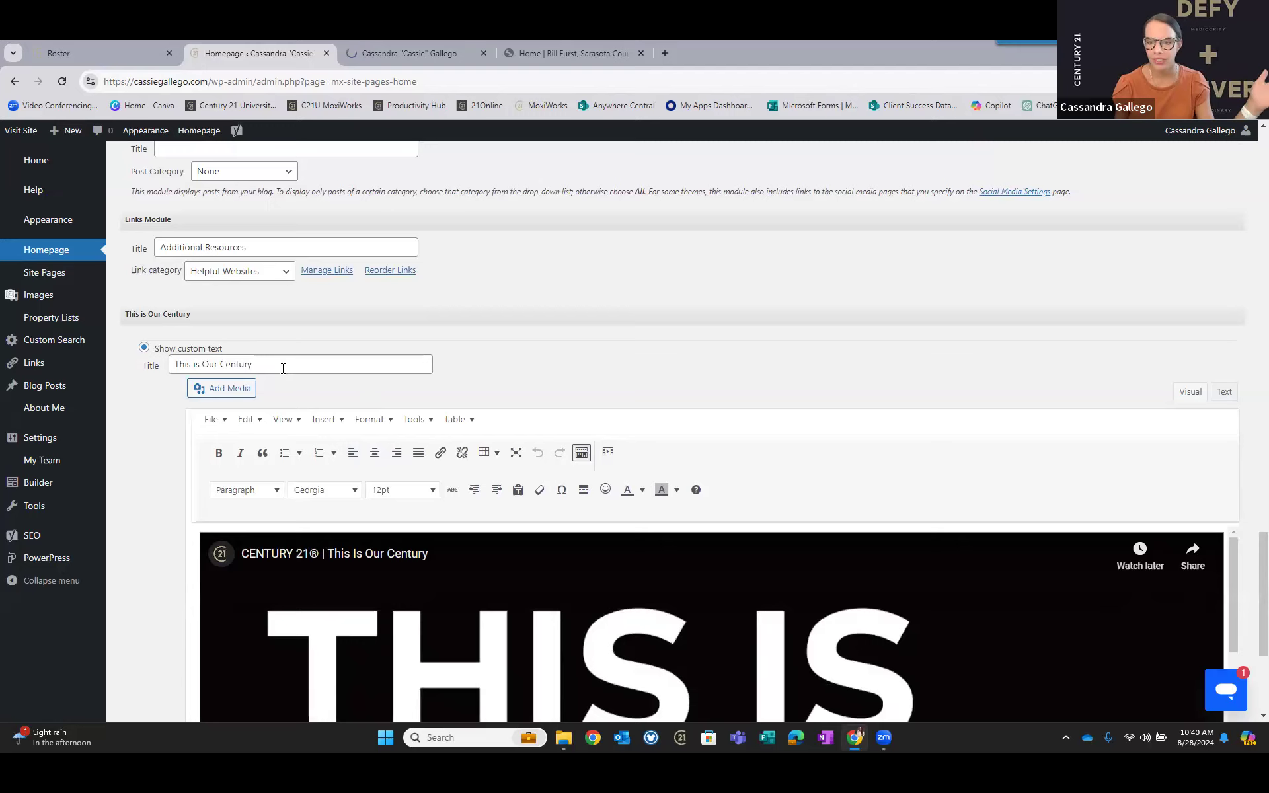
pyautogui.moveTo(281, 368); pyautogui.dragTo(123, 364)
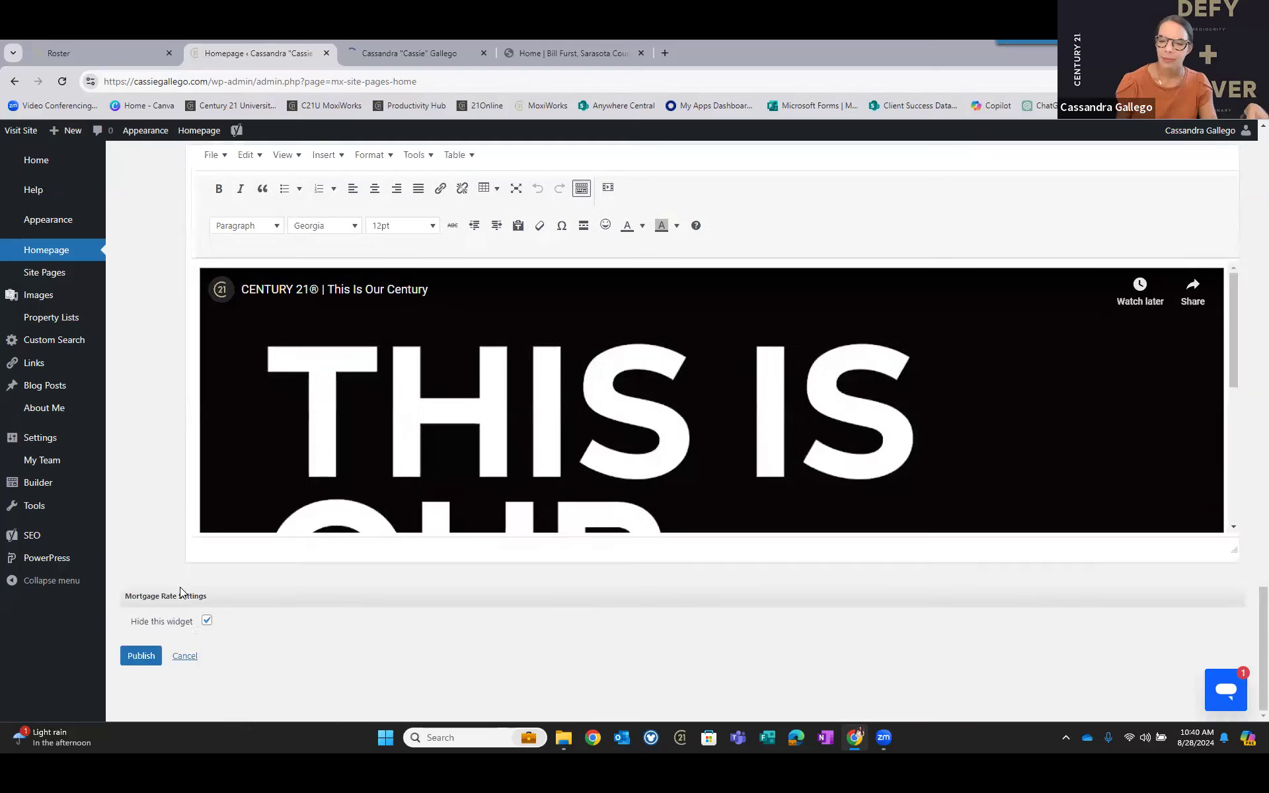
# Turn off the Hide this widget option in the homepage's Mortgage Rate Settings.
pyautogui.scroll(-4, 196, 636)
pyautogui.click(207, 620)
pyautogui.click(207, 621)
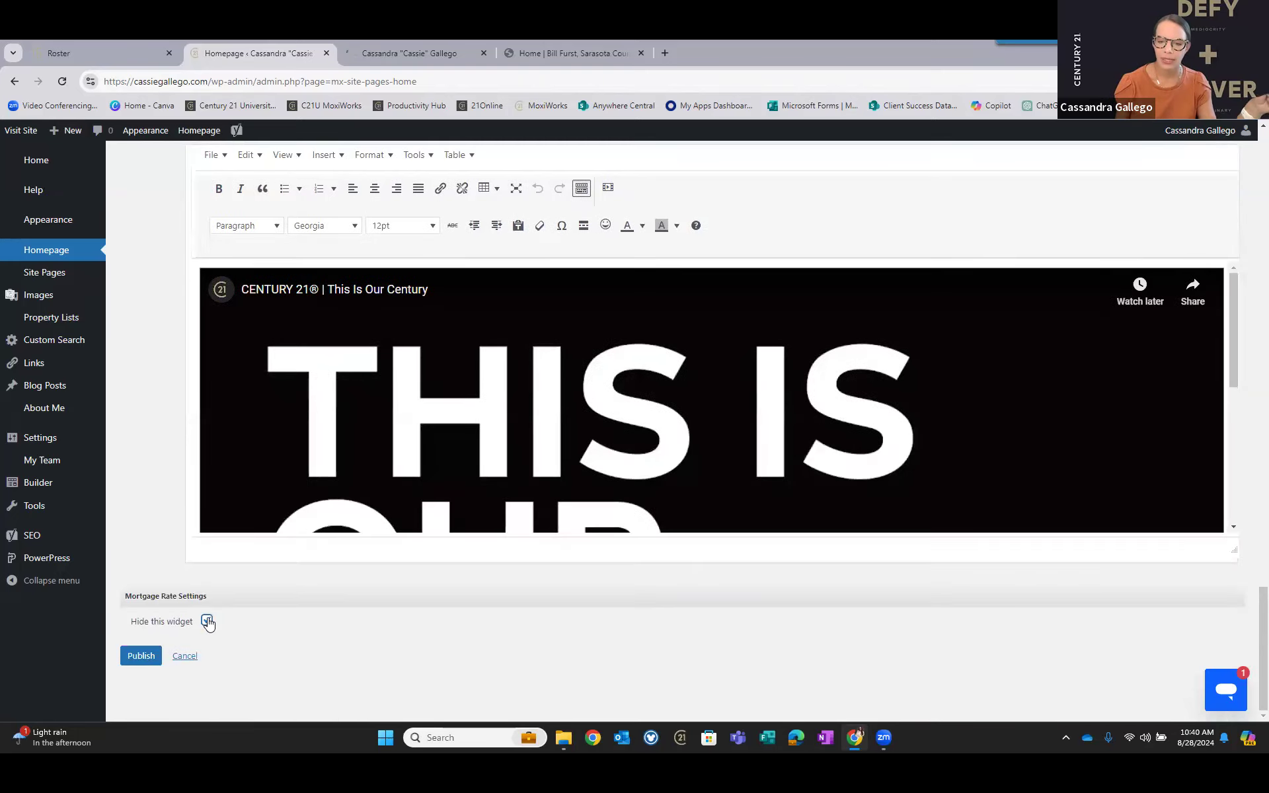
pyautogui.click(207, 624)
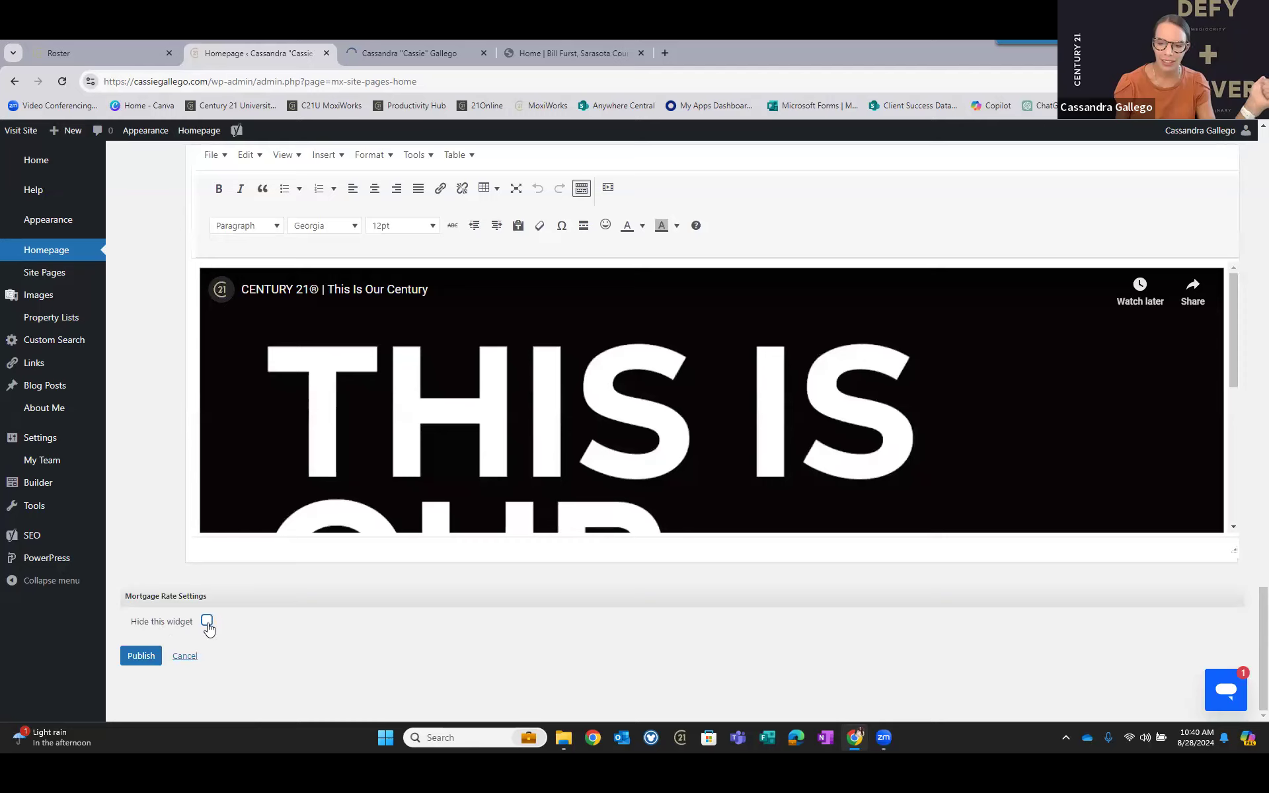
pyautogui.click(208, 628)
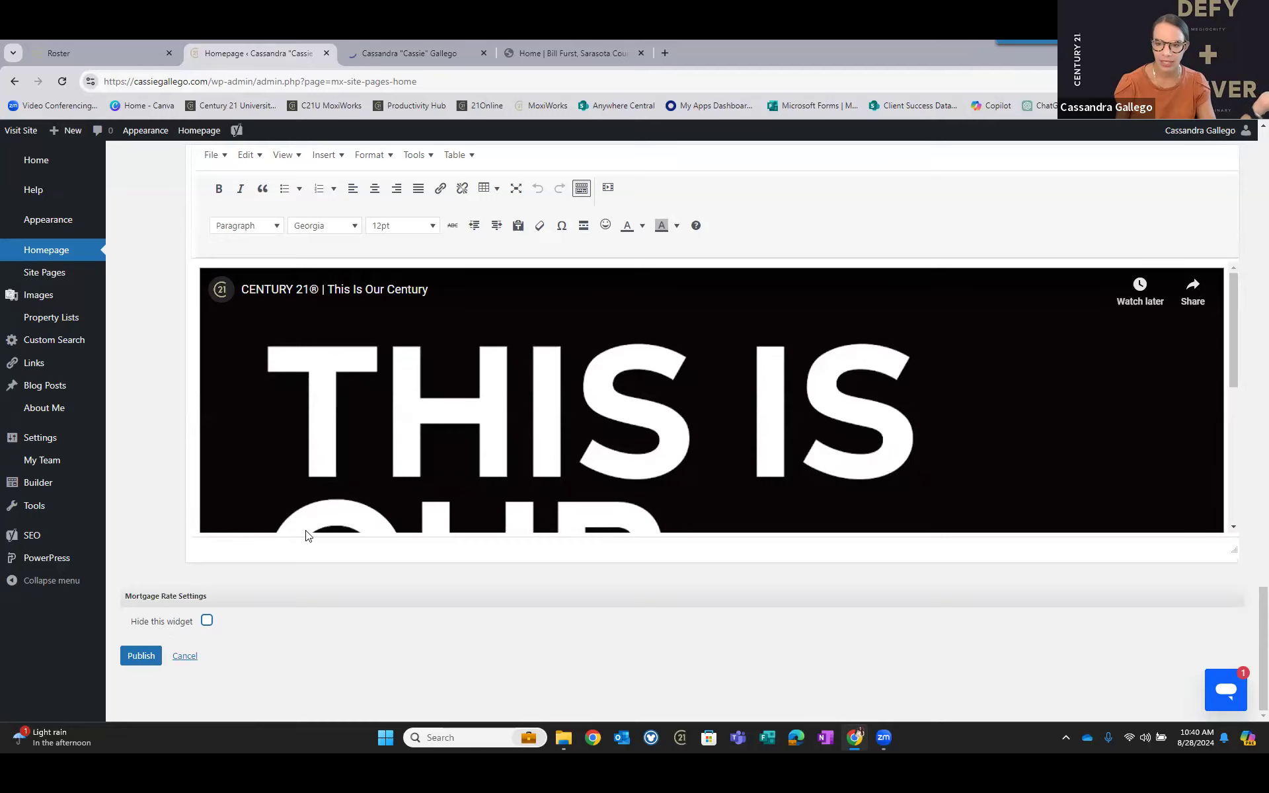
# Delete the embedded CENTURY 21 video from the This is Our Century custom text module.
pyautogui.scroll(2, 288, 495)
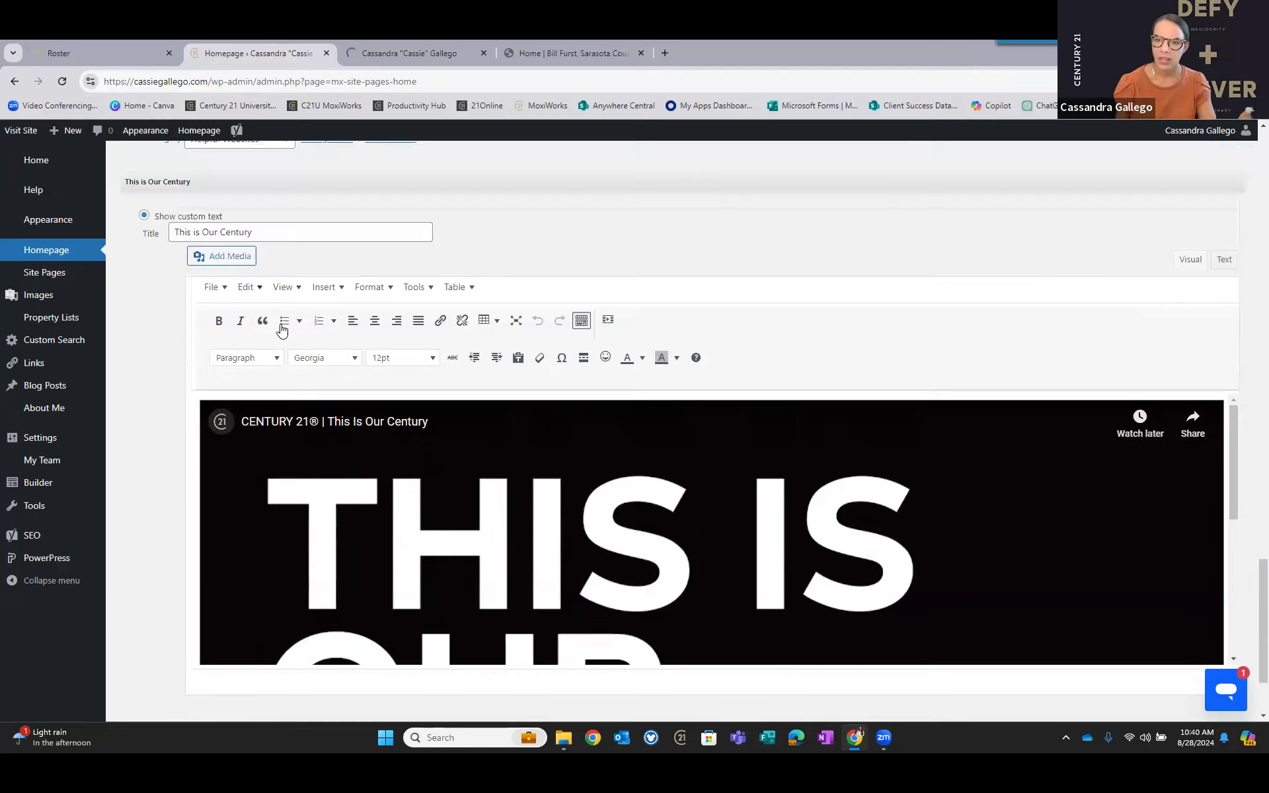
pyautogui.click(493, 462)
pyautogui.press('Delete')
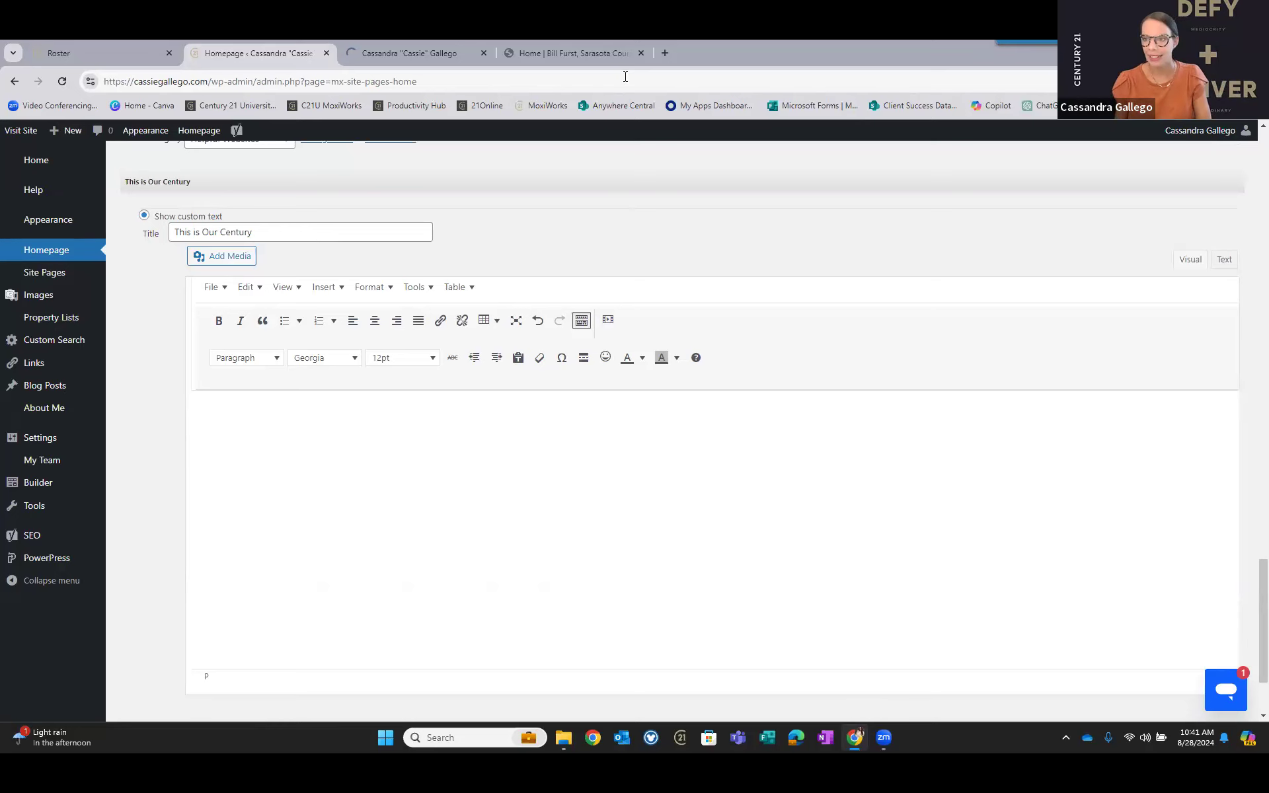
# Switch to the browser tab with the Sarasota County Property Appraiser site and load youtube.com in it.
pyautogui.click(581, 57)
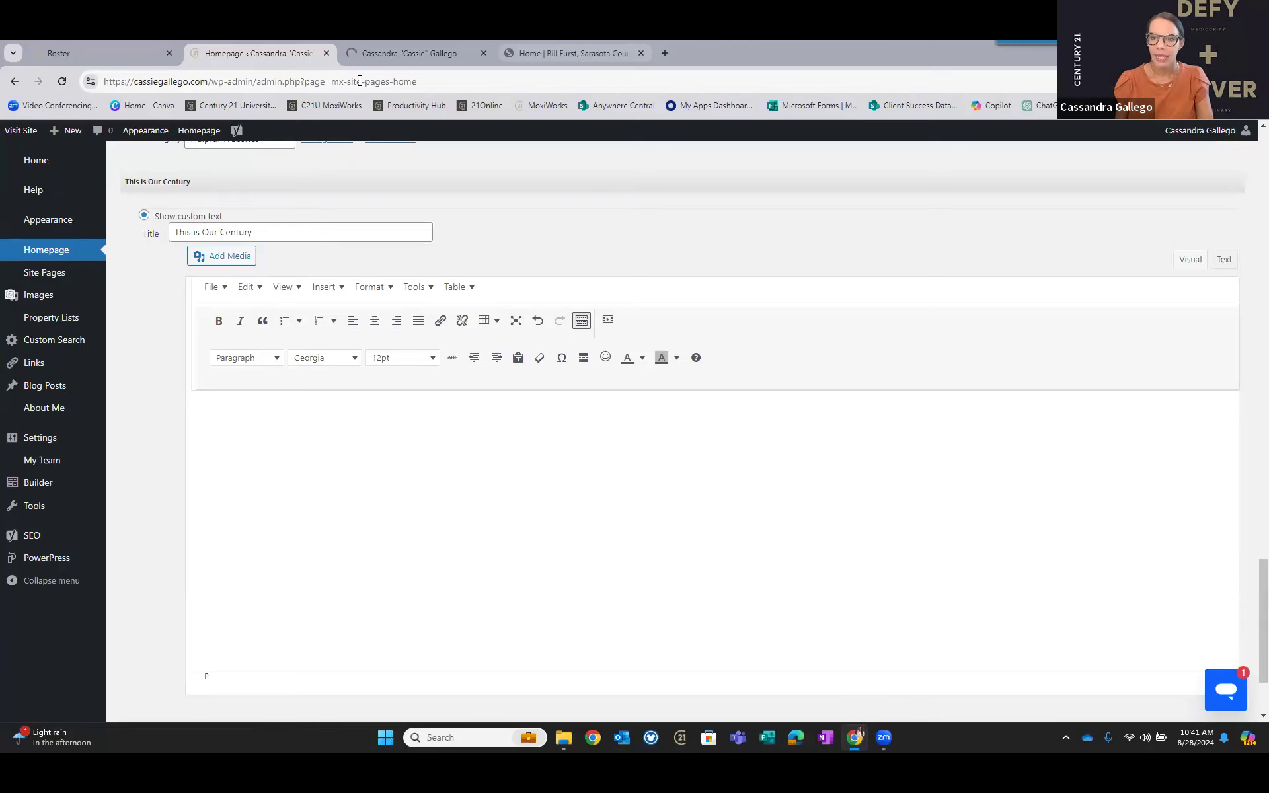
pyautogui.click(359, 81)
pyautogui.click(359, 80)
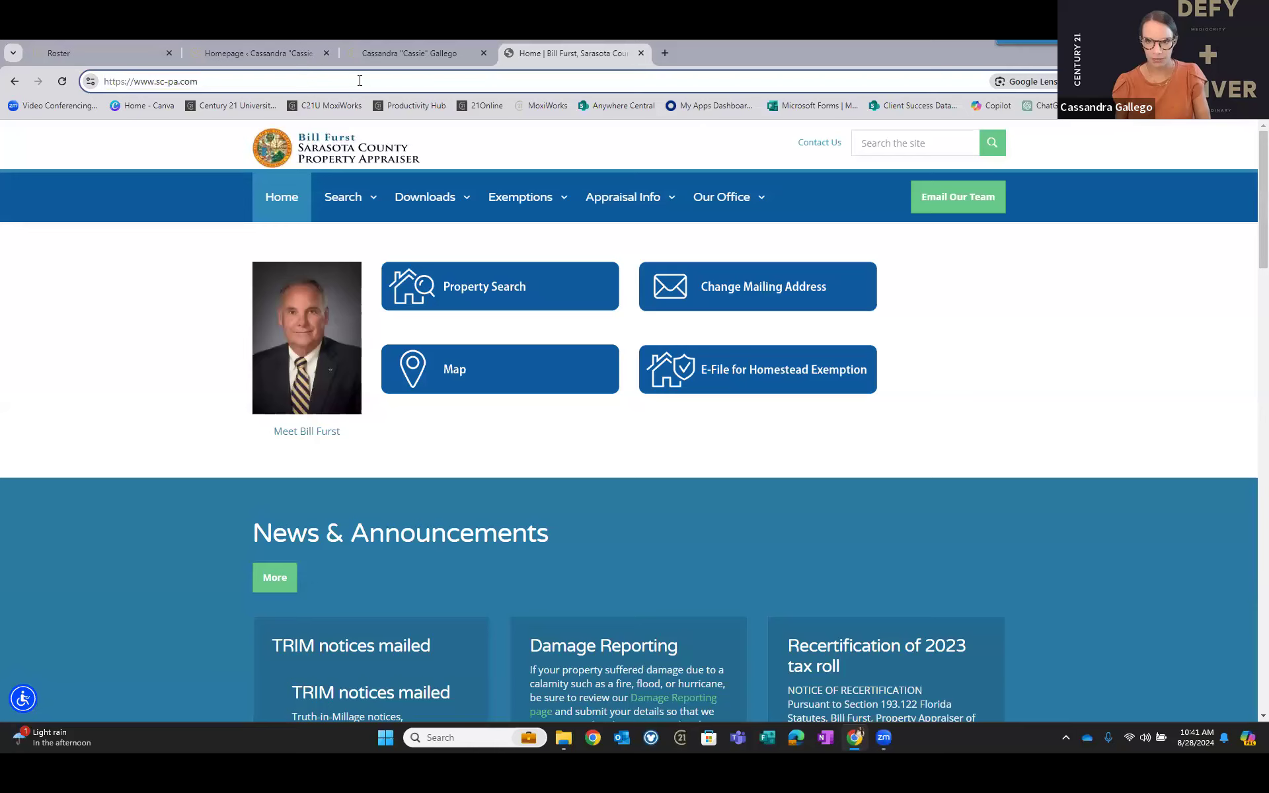
pyautogui.click(360, 80)
pyautogui.write('you')
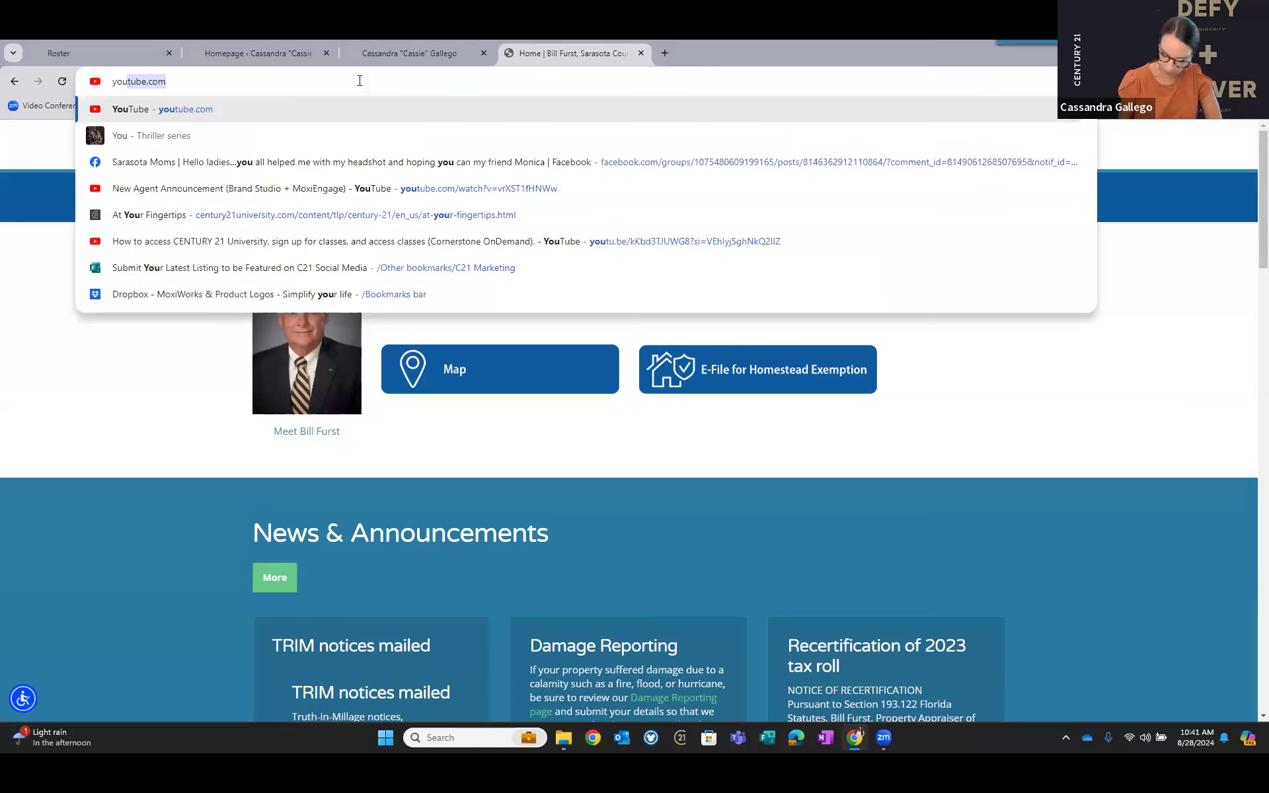
pyautogui.press('Return')
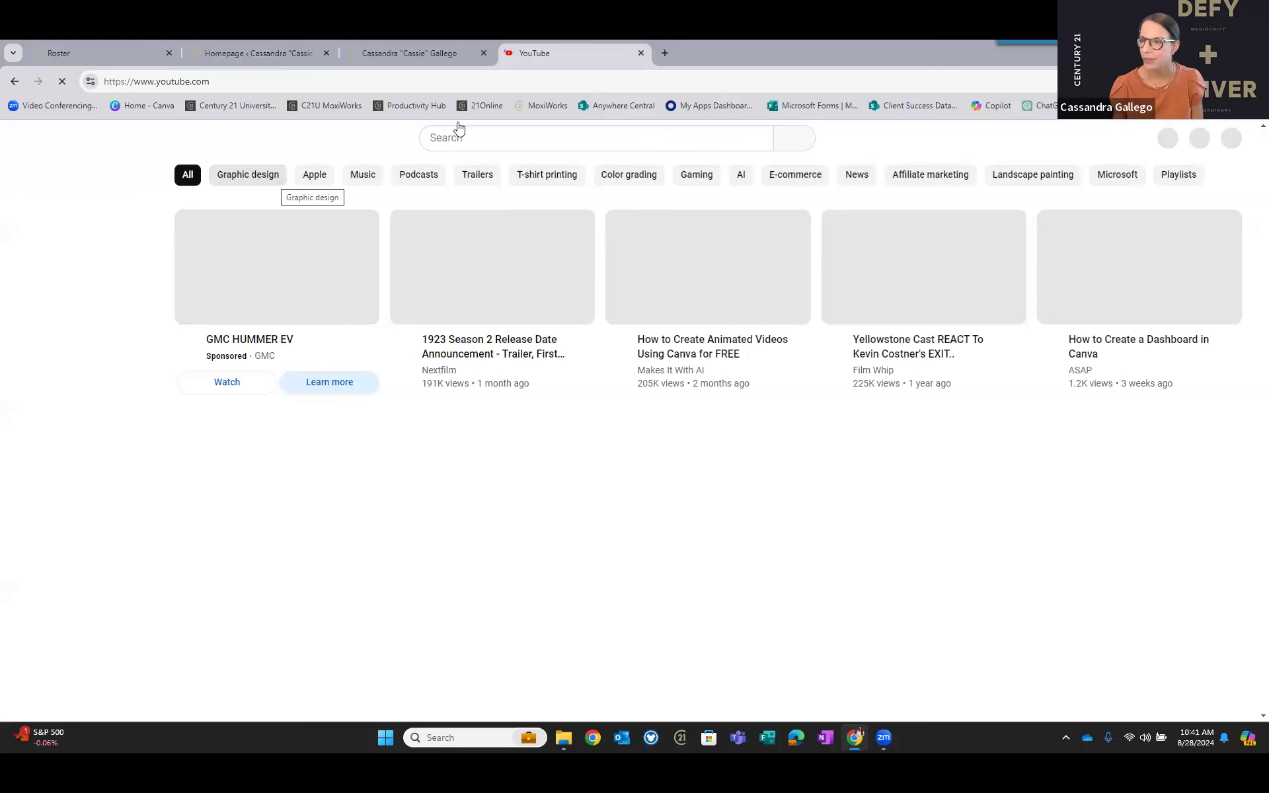
# Search YouTube for century 21.
pyautogui.click(557, 140)
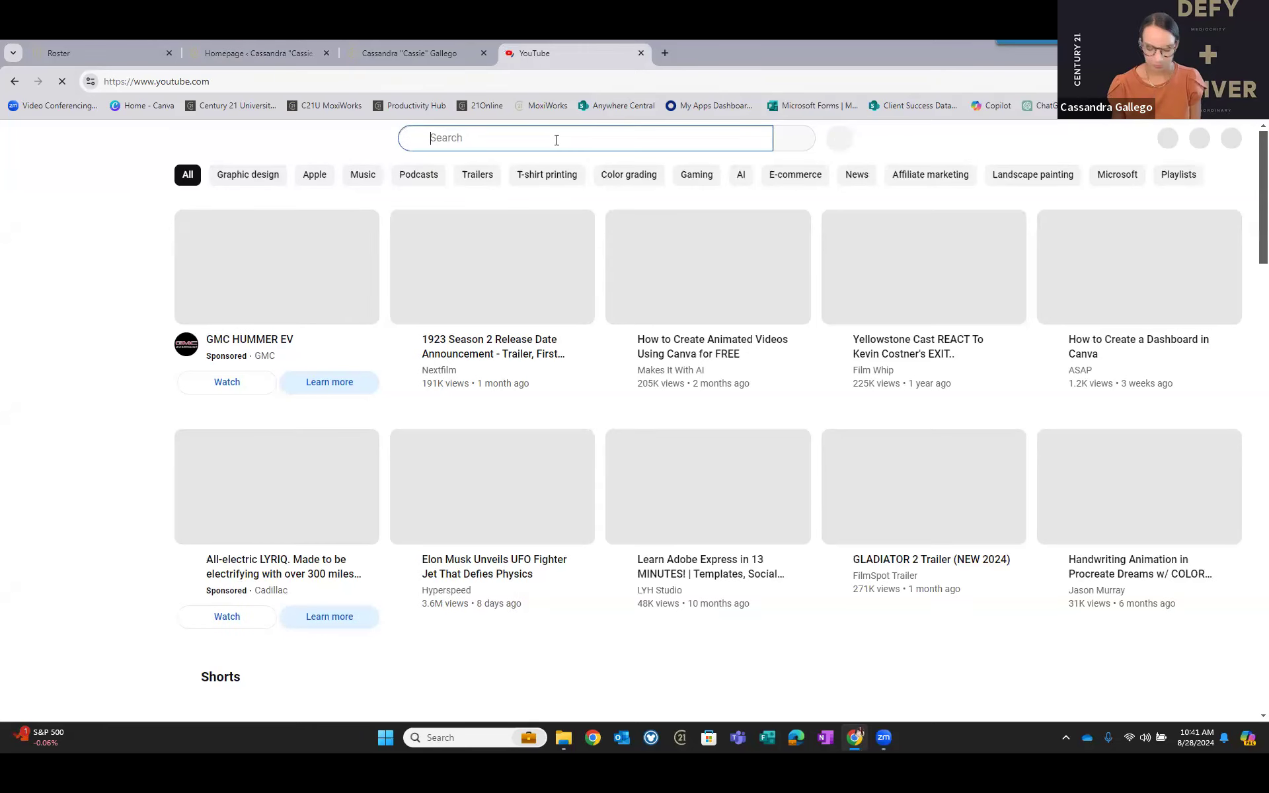
pyautogui.write('century')
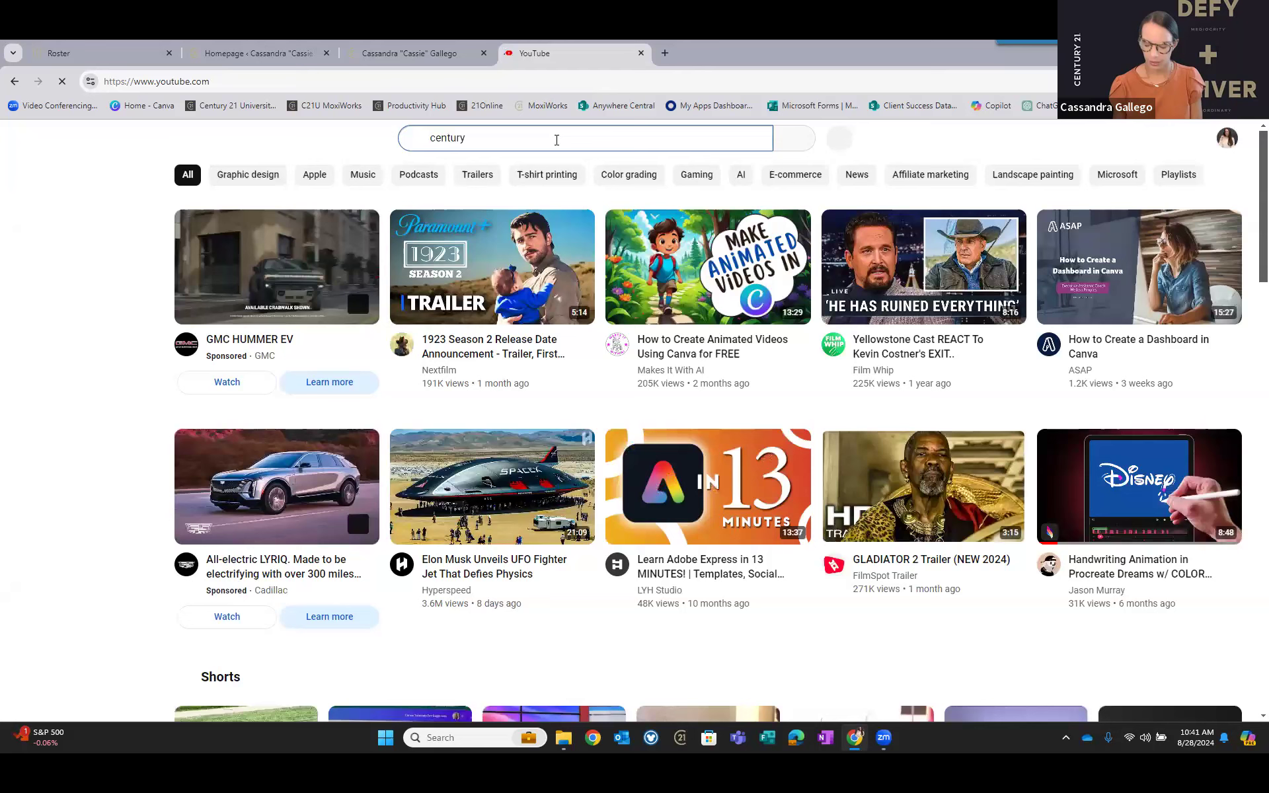
pyautogui.write('21')
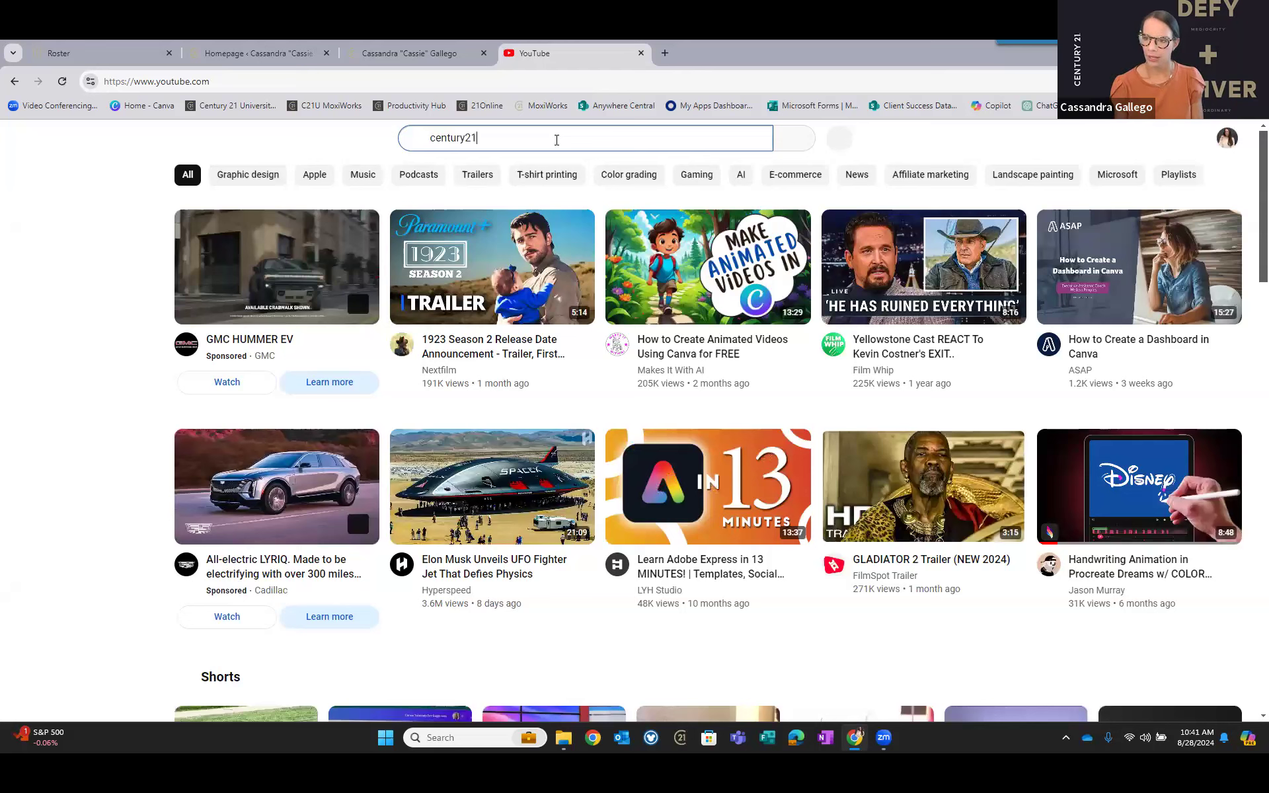
pyautogui.press('BackSpace')
pyautogui.press('BackSpace')
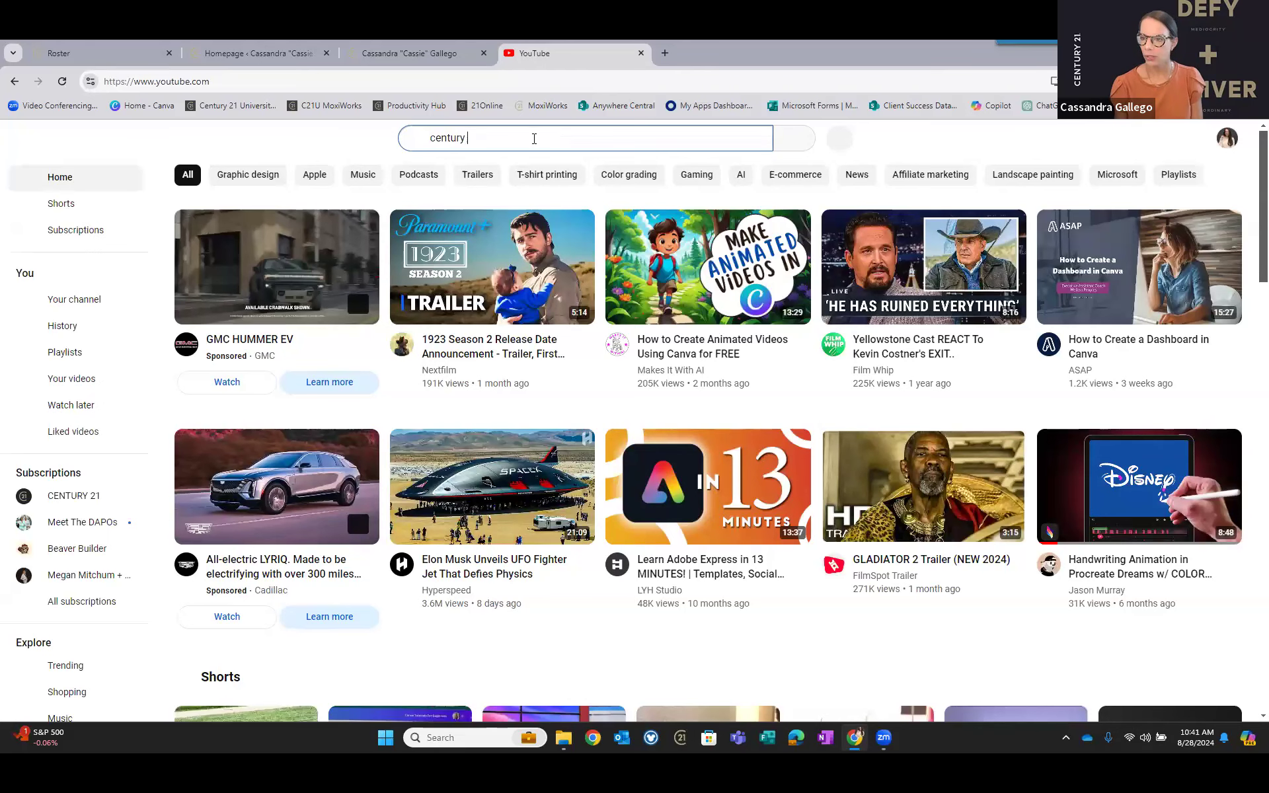
pyautogui.write('21')
pyautogui.click(474, 177)
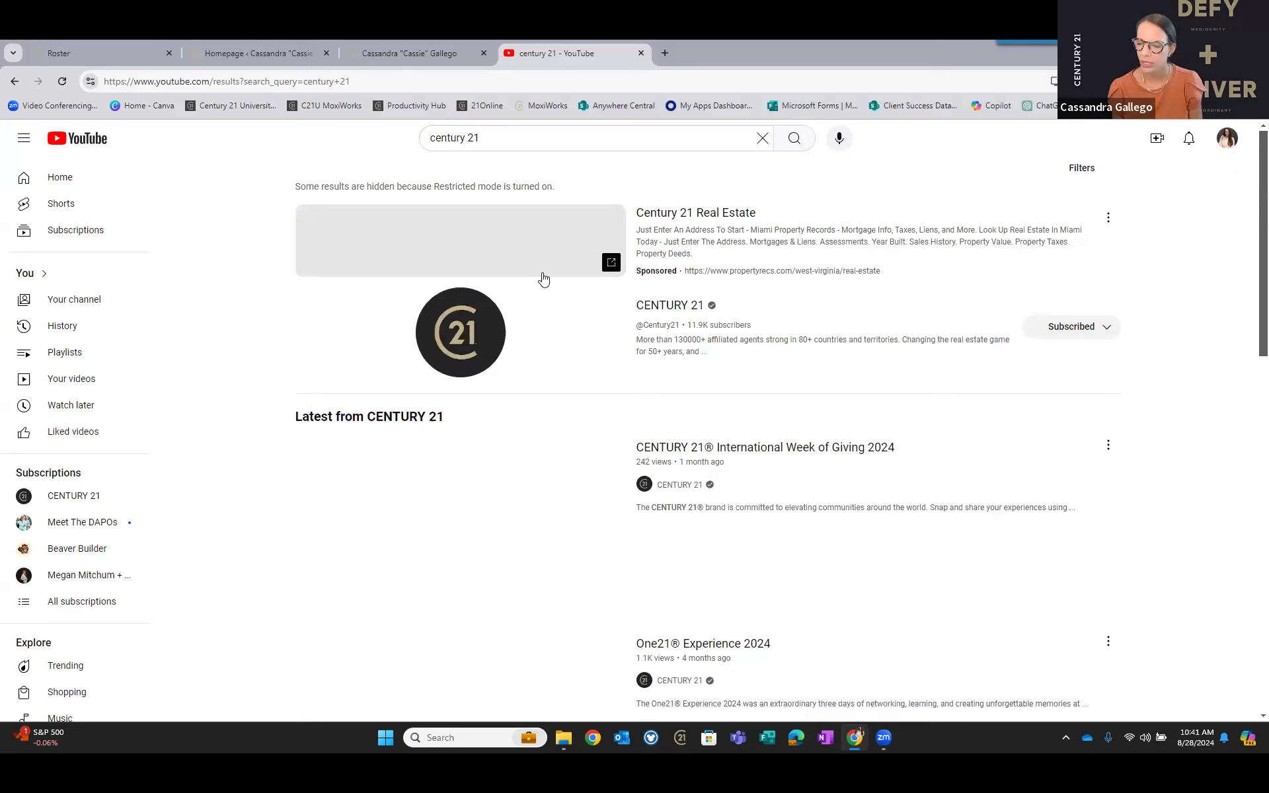
# Browse the search results, open the CENTURY 21® International Week of Giving 2024 video and pause it.
pyautogui.scroll(-3, 711, 354)
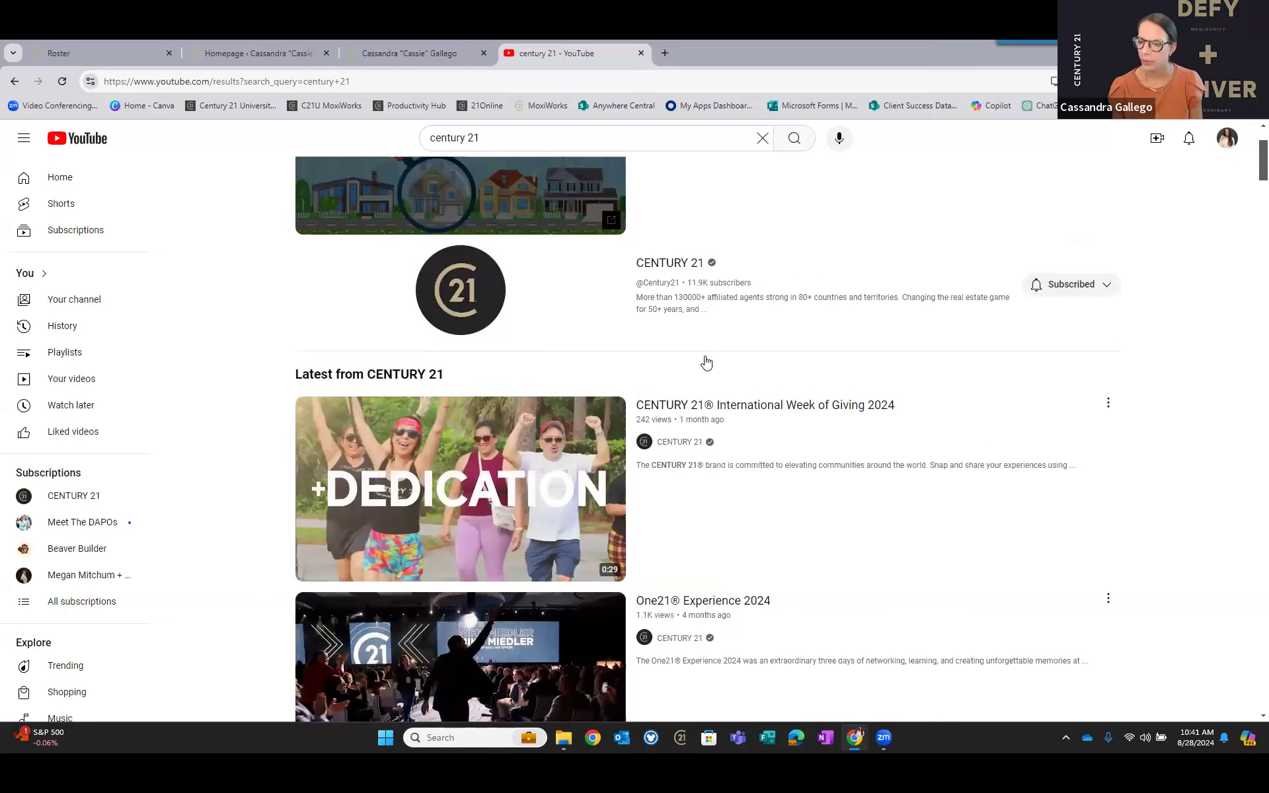
pyautogui.scroll(-2, 718, 426)
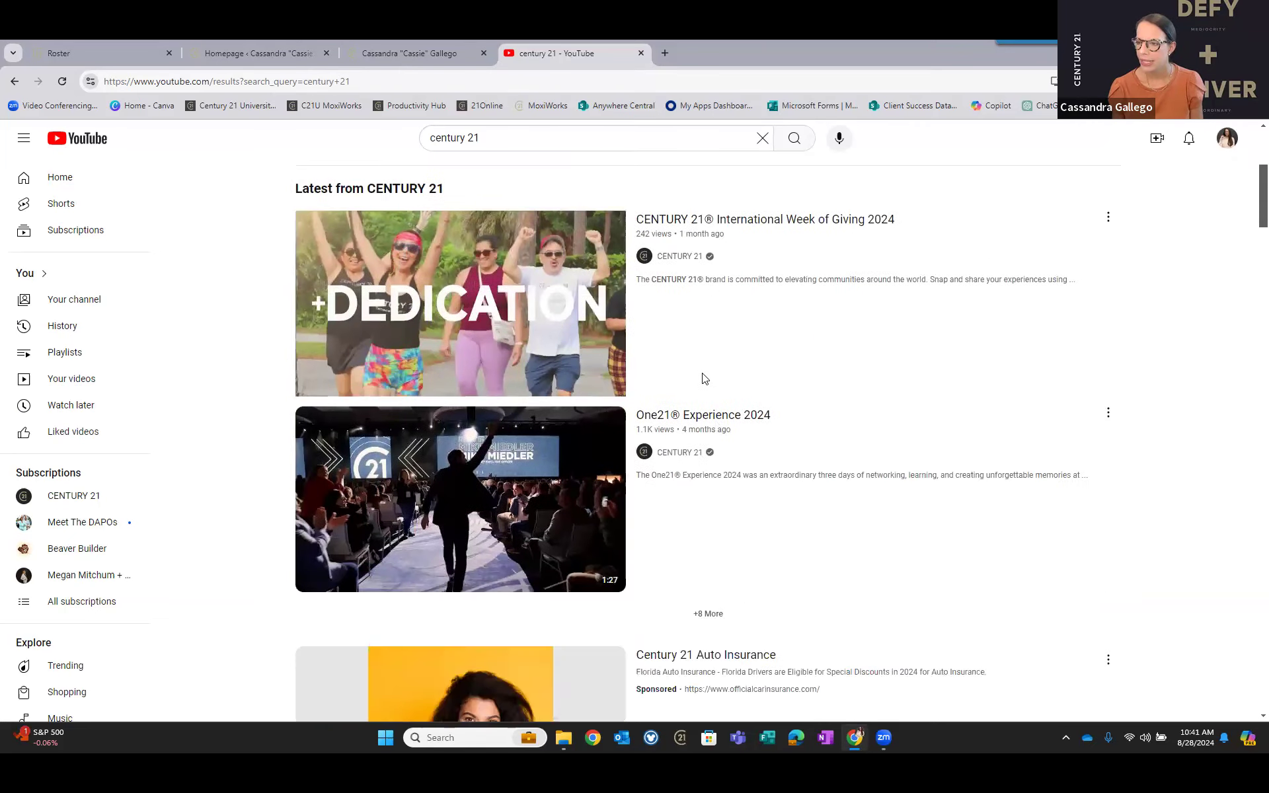
pyautogui.scroll(-2, 704, 376)
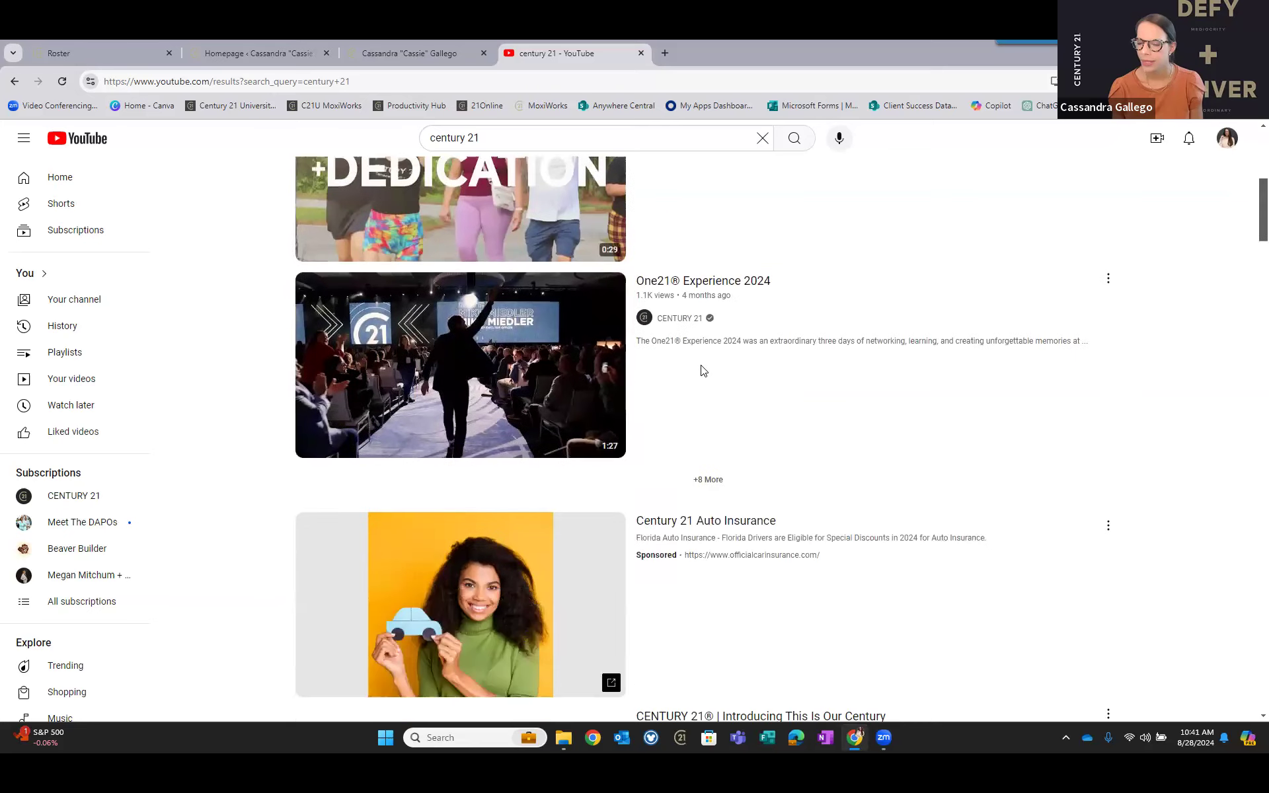
pyautogui.scroll(3, 709, 288)
pyautogui.click(709, 288)
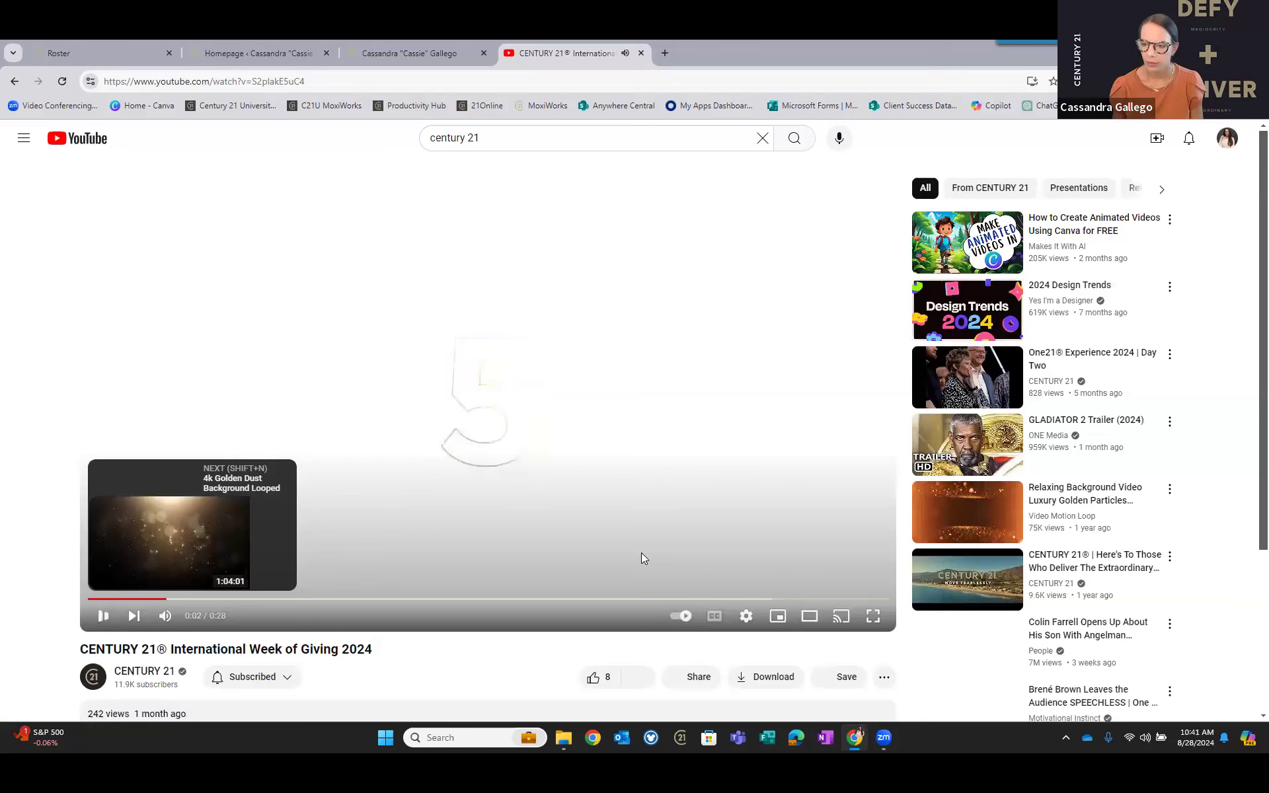
pyautogui.click(769, 572)
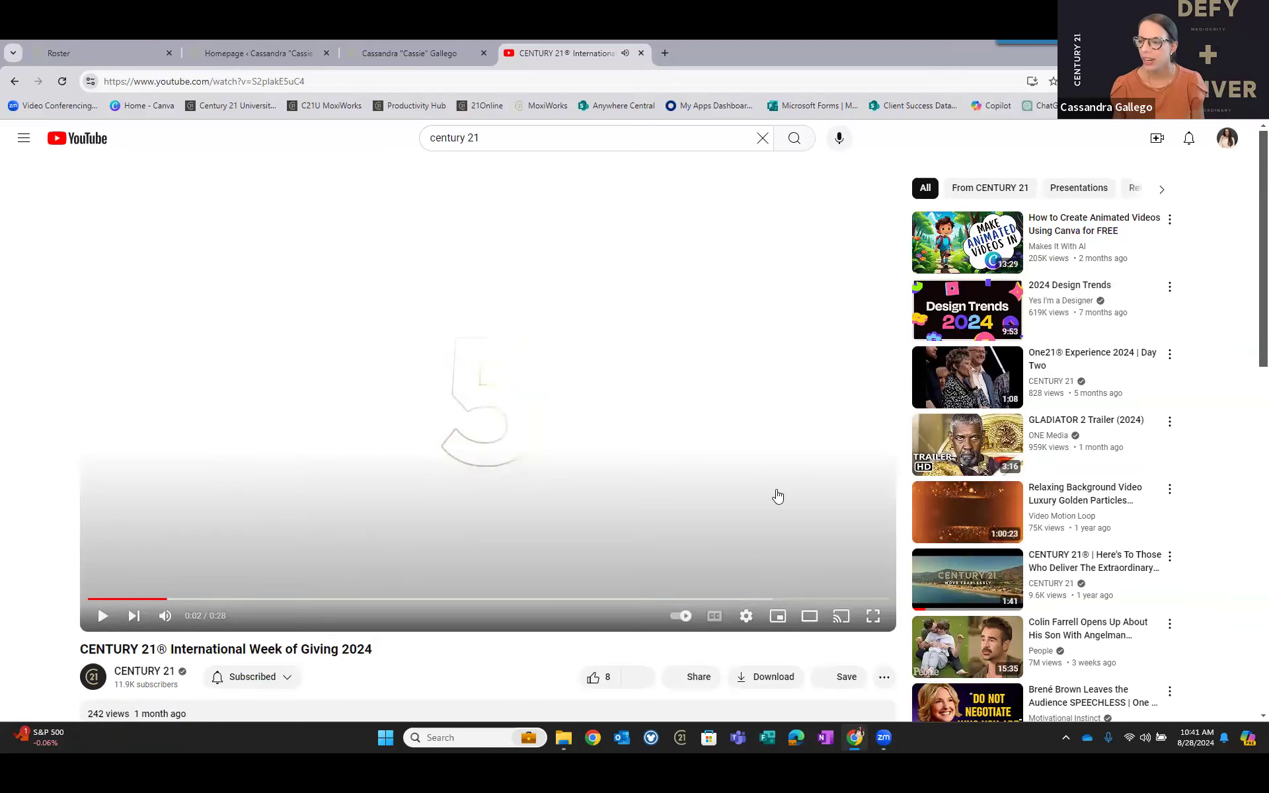
pyautogui.scroll(-2, 775, 498)
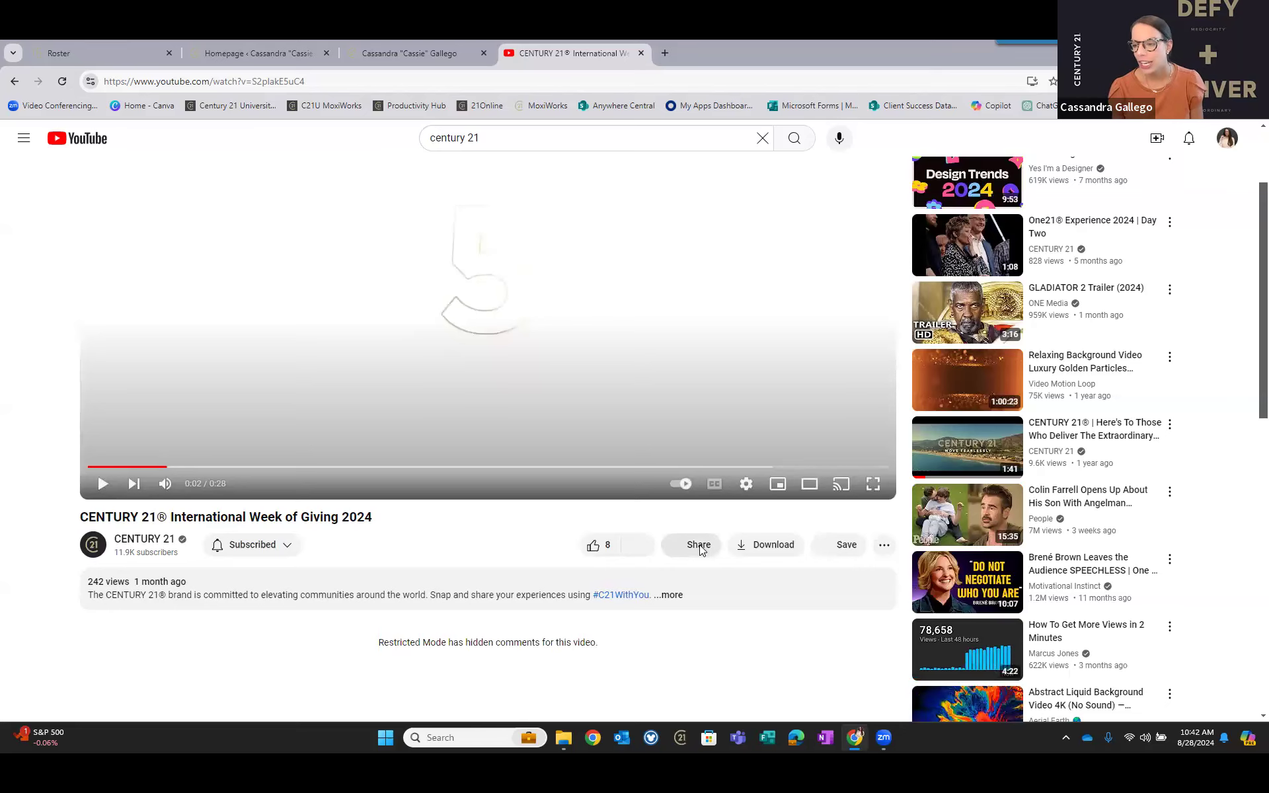
# Copy the embed code of the "CENTURY 21® International Week of Giving 2024" video from its sharing options.
pyautogui.click(699, 546)
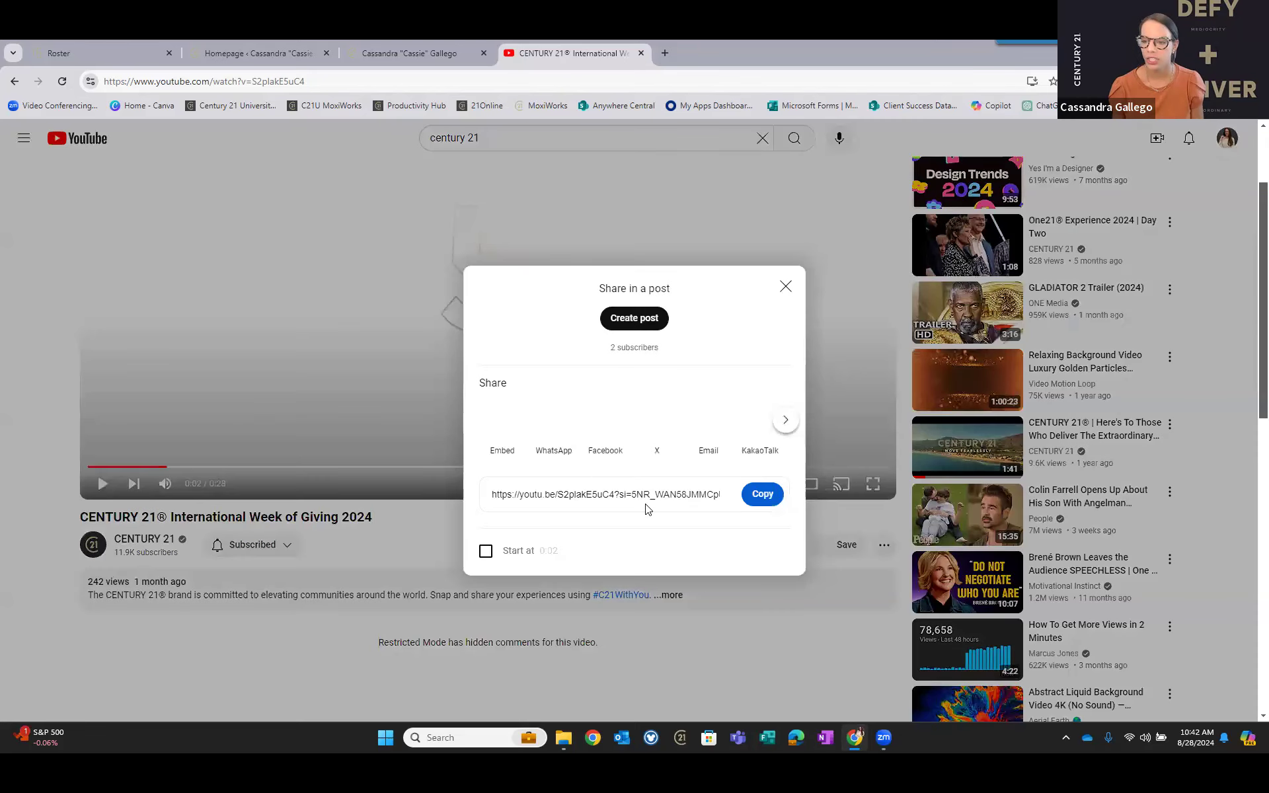
pyautogui.click(508, 452)
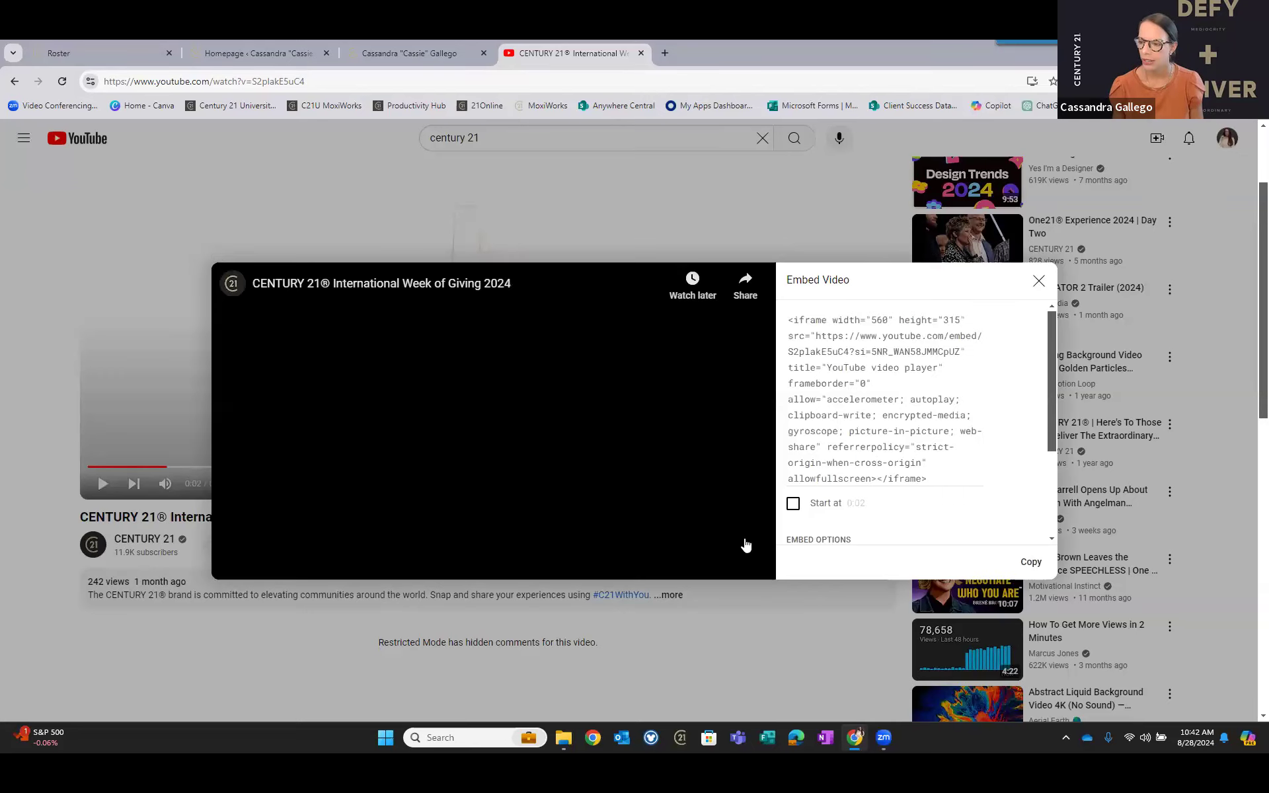
pyautogui.press('Escape')
pyautogui.press('Return')
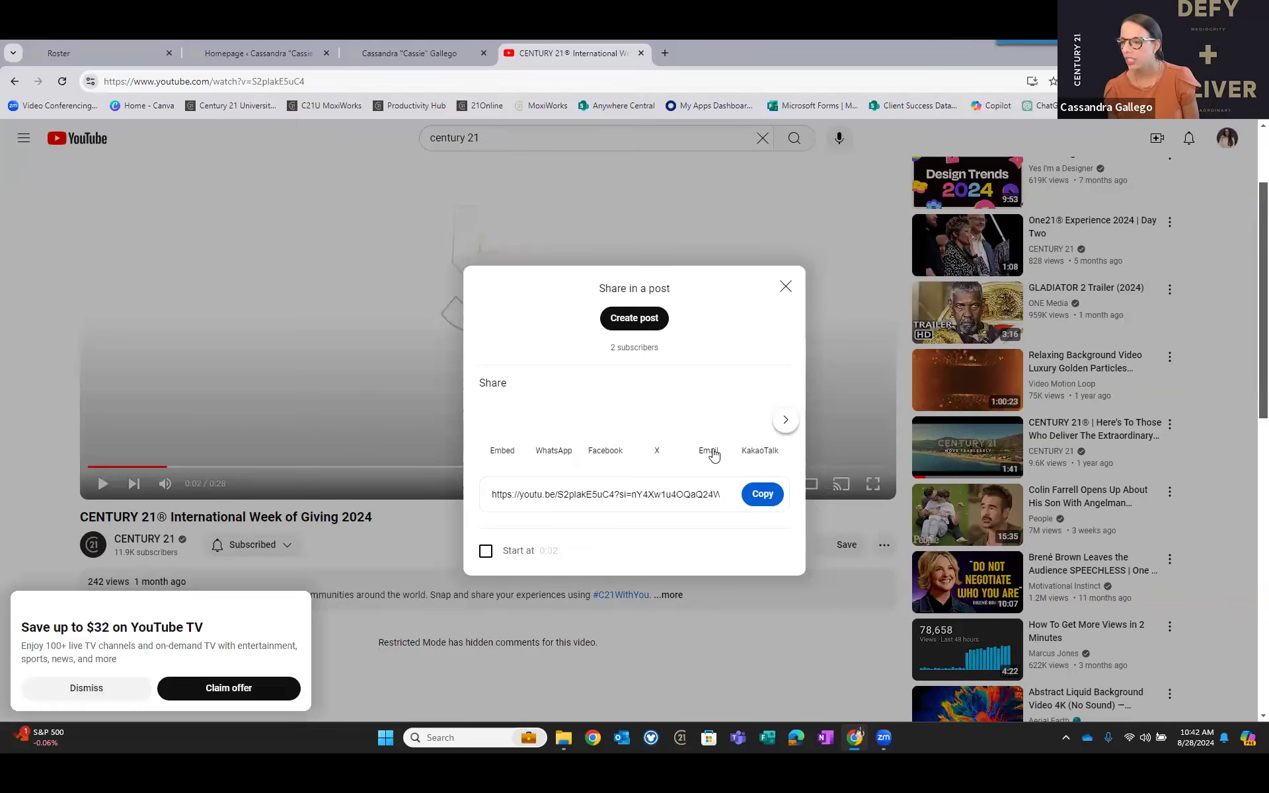
pyautogui.click(110, 702)
pyautogui.click(497, 421)
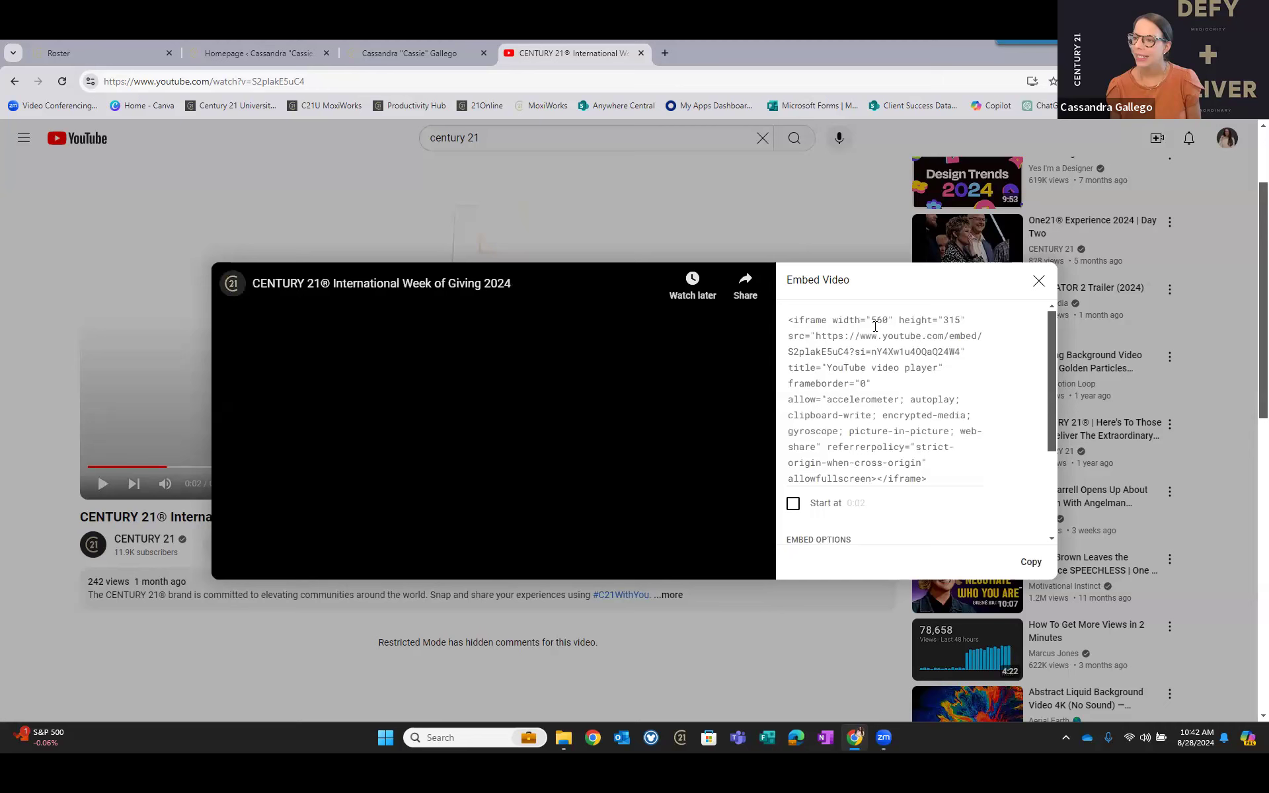
pyautogui.click(1027, 569)
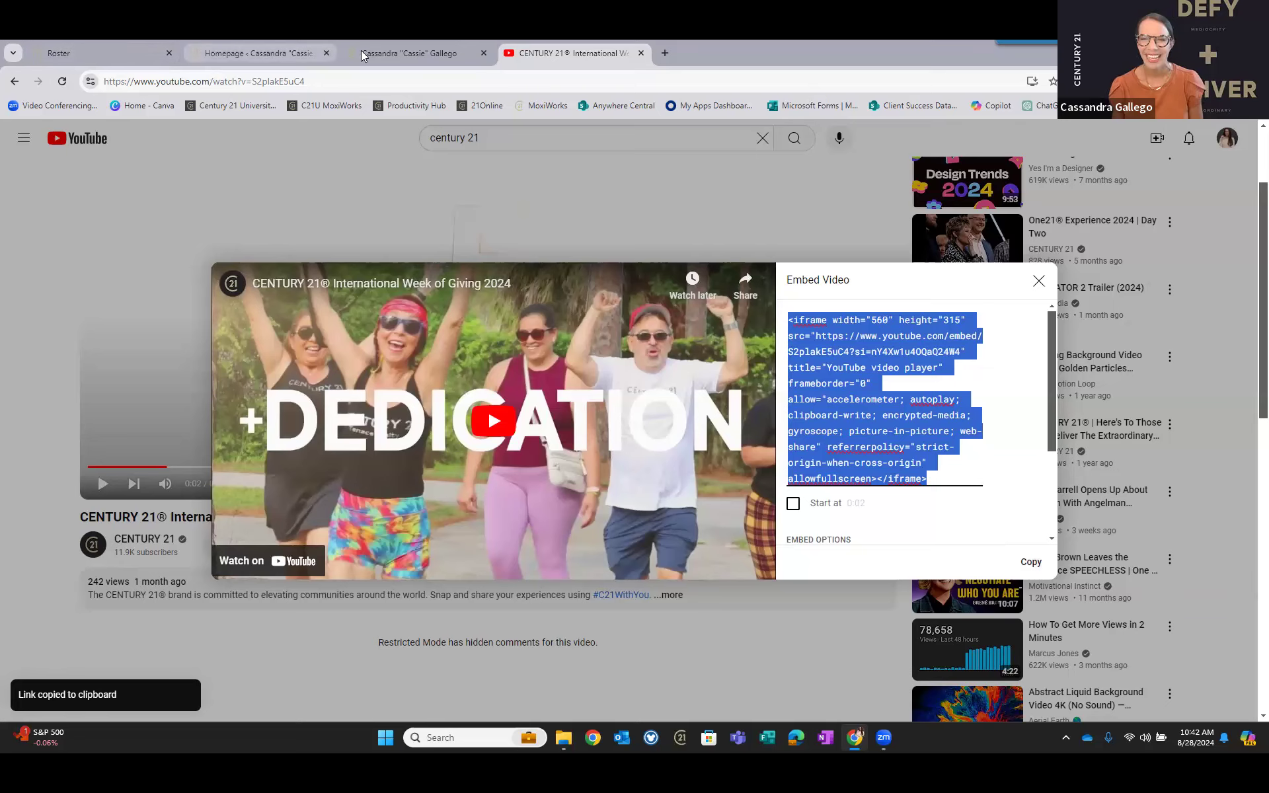
# Insert the copied video embed code as media in the homepage's This is Our Century custom text.
pyautogui.click(291, 59)
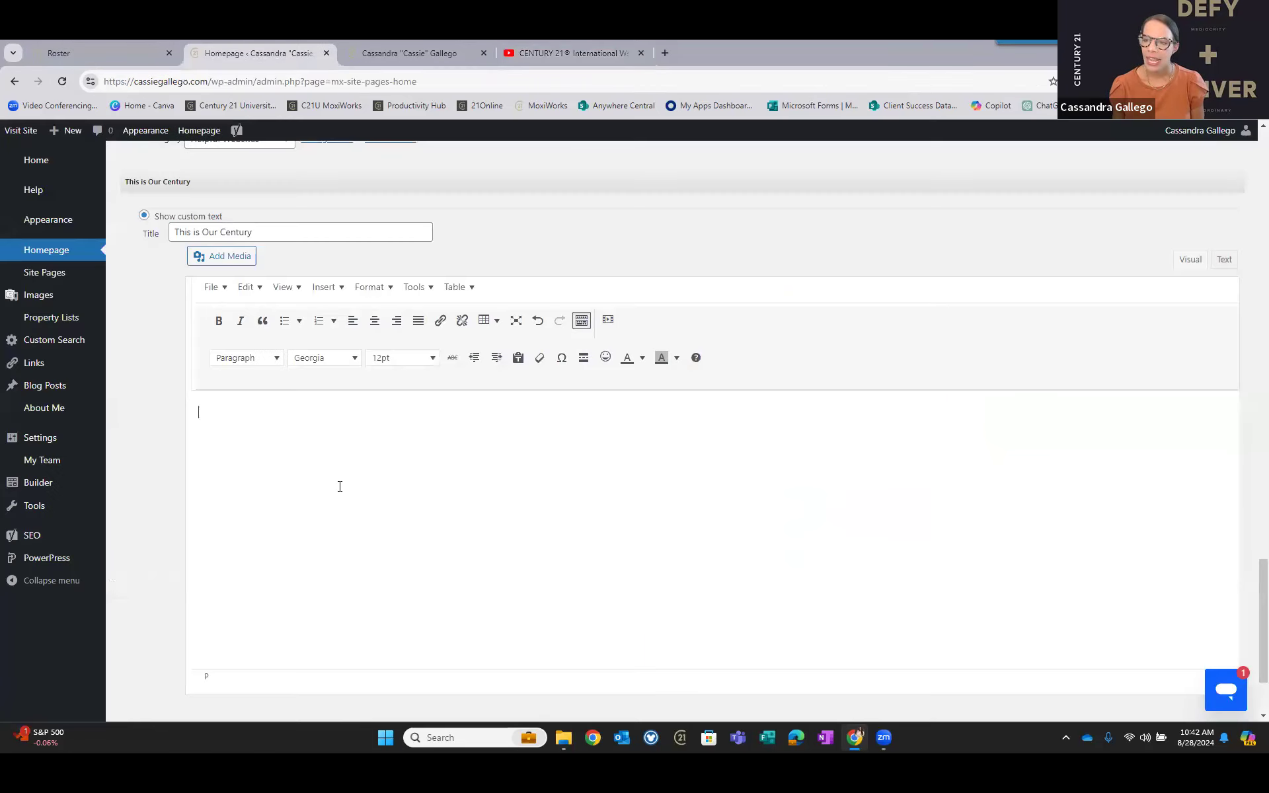
pyautogui.click(608, 322)
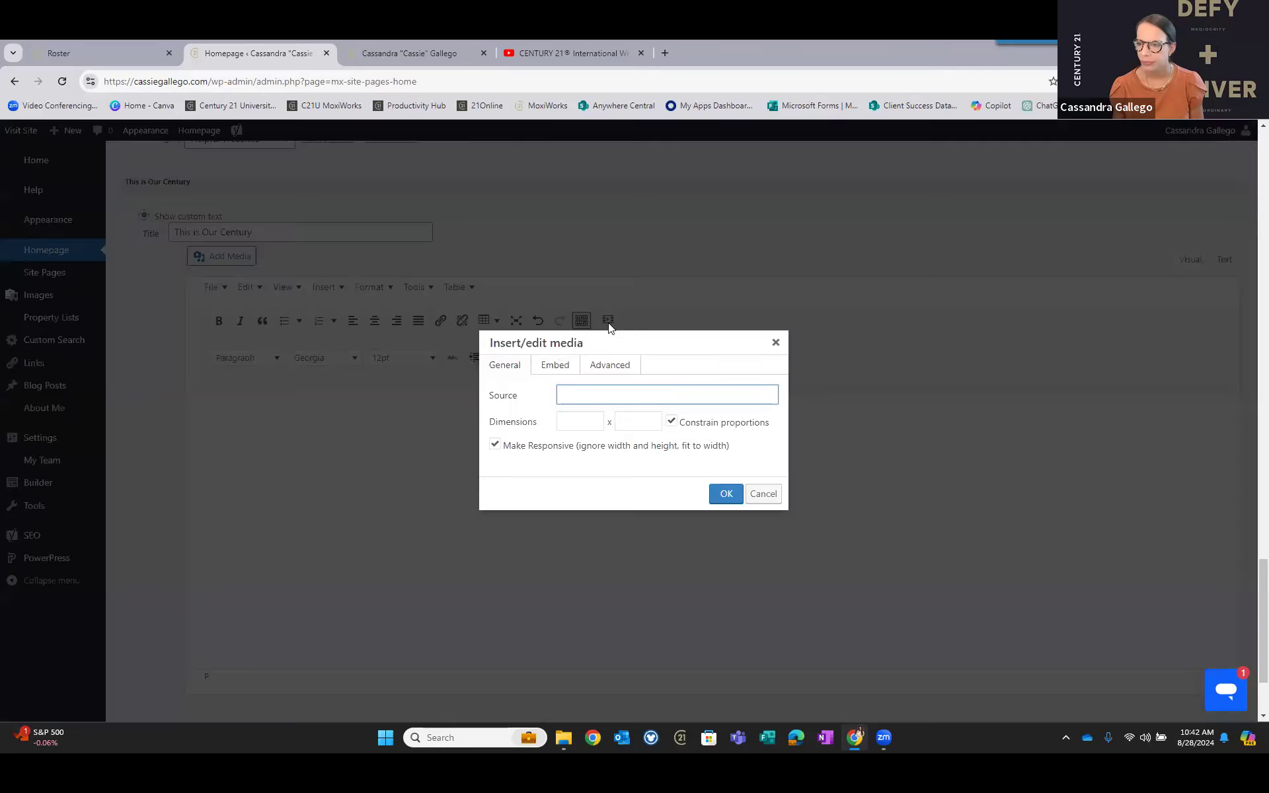
pyautogui.click(557, 369)
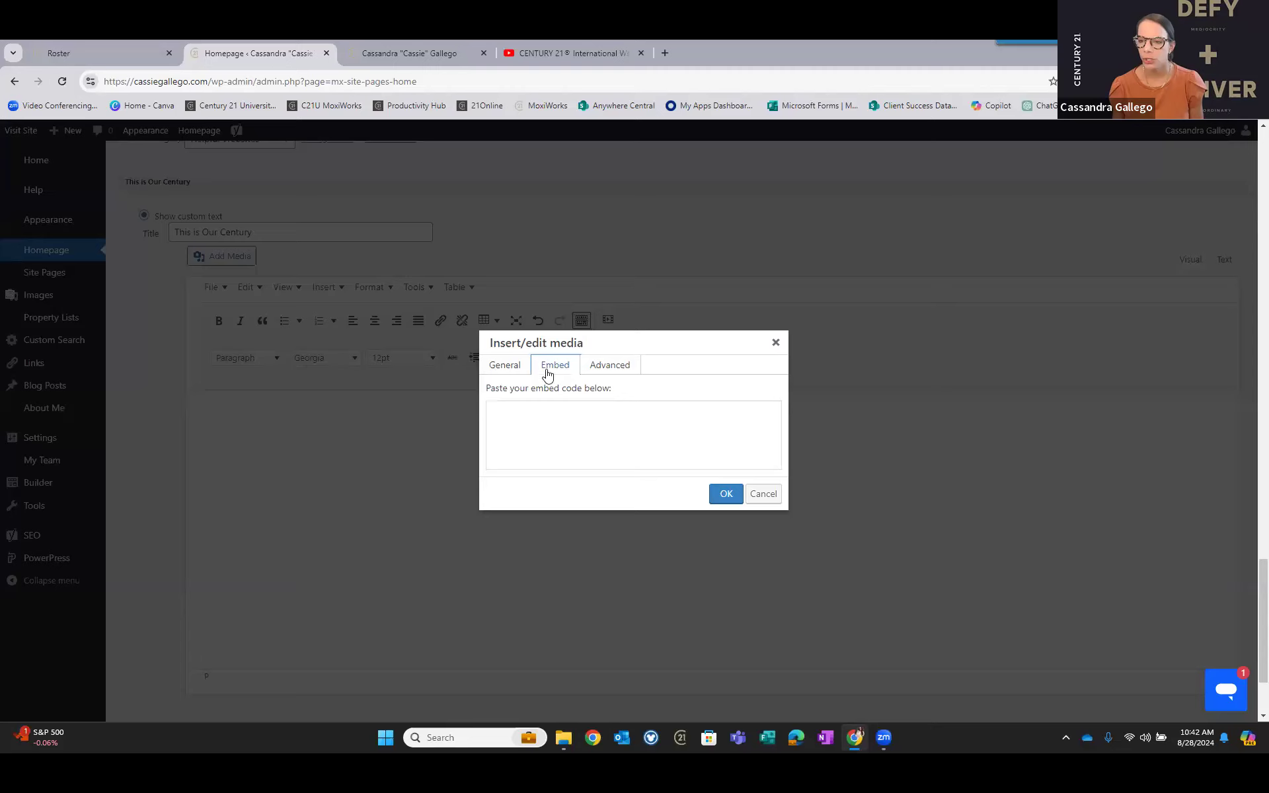
pyautogui.click(563, 426)
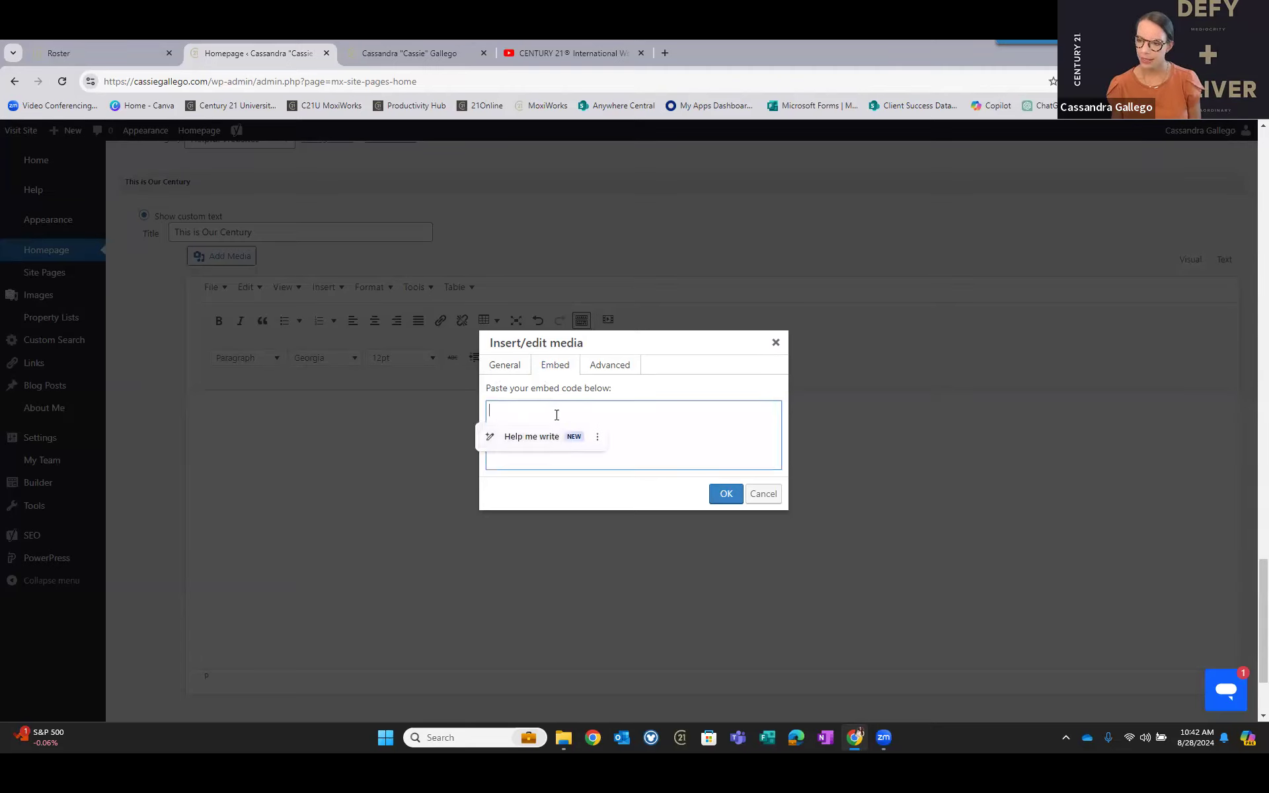
pyautogui.rightClick(557, 415)
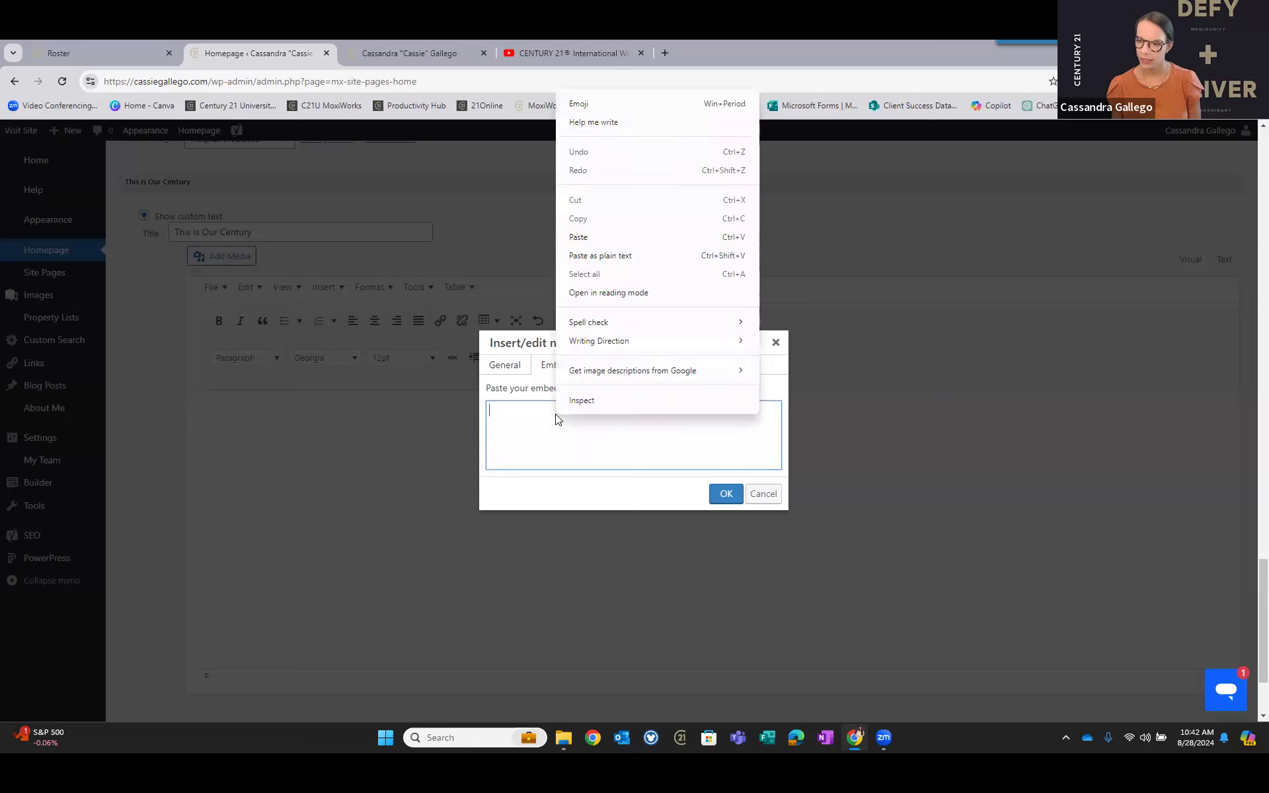
pyautogui.click(610, 237)
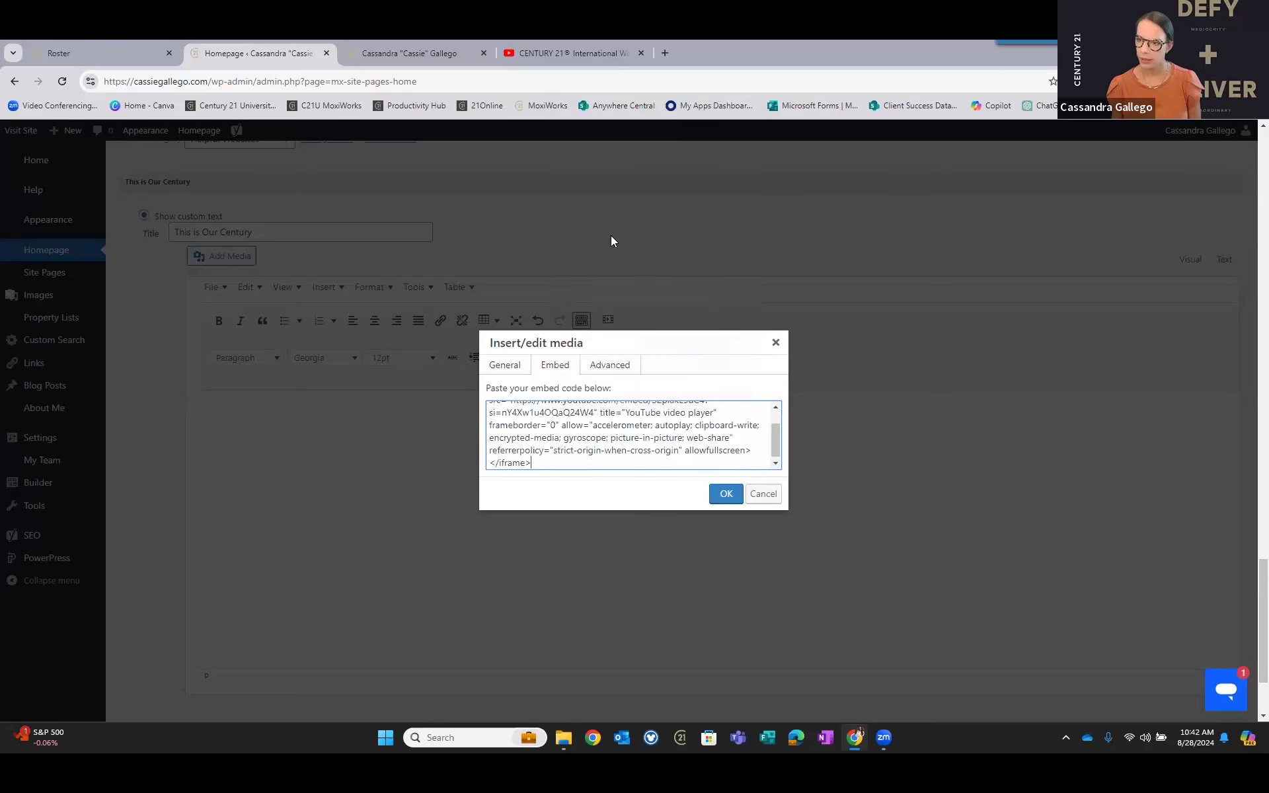
pyautogui.click(719, 501)
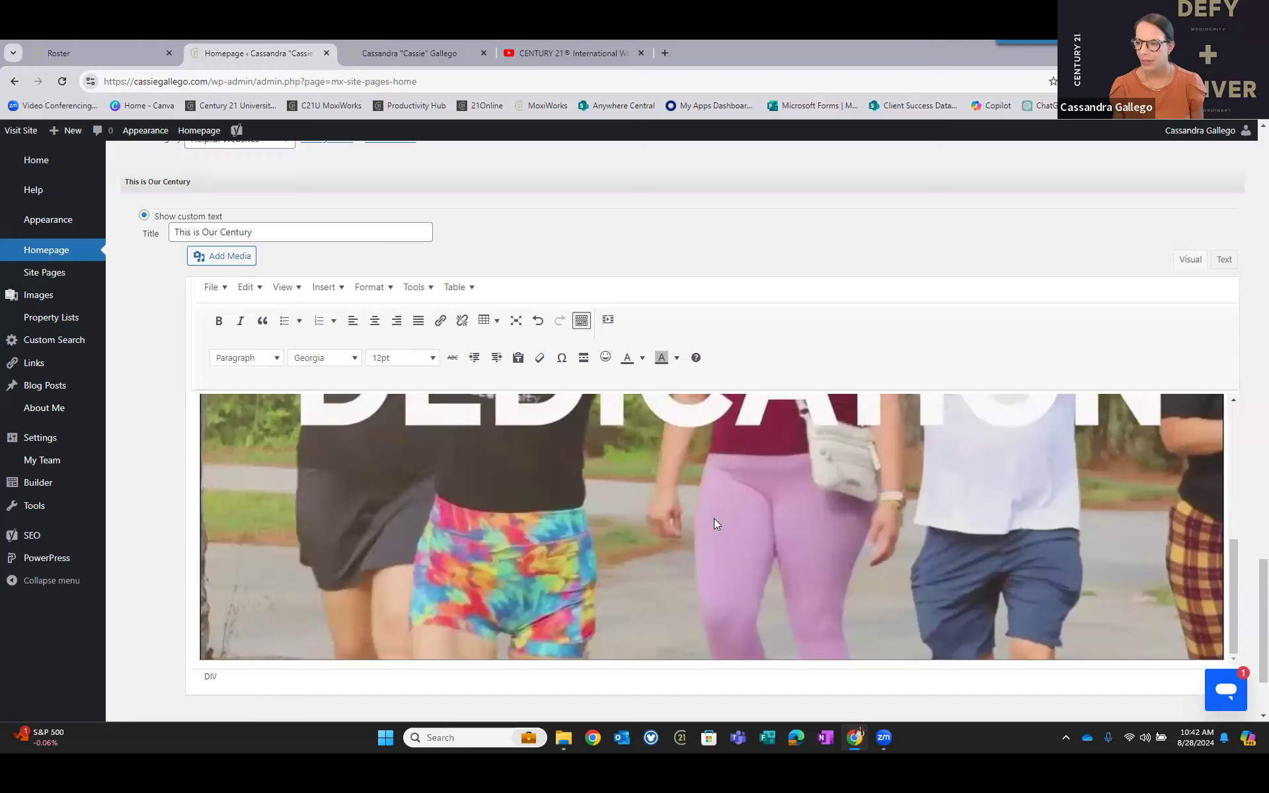
# Look over the embedded video in the editor and publish the homepage changes.
pyautogui.scroll(4, 714, 518)
pyautogui.scroll(-2, 713, 520)
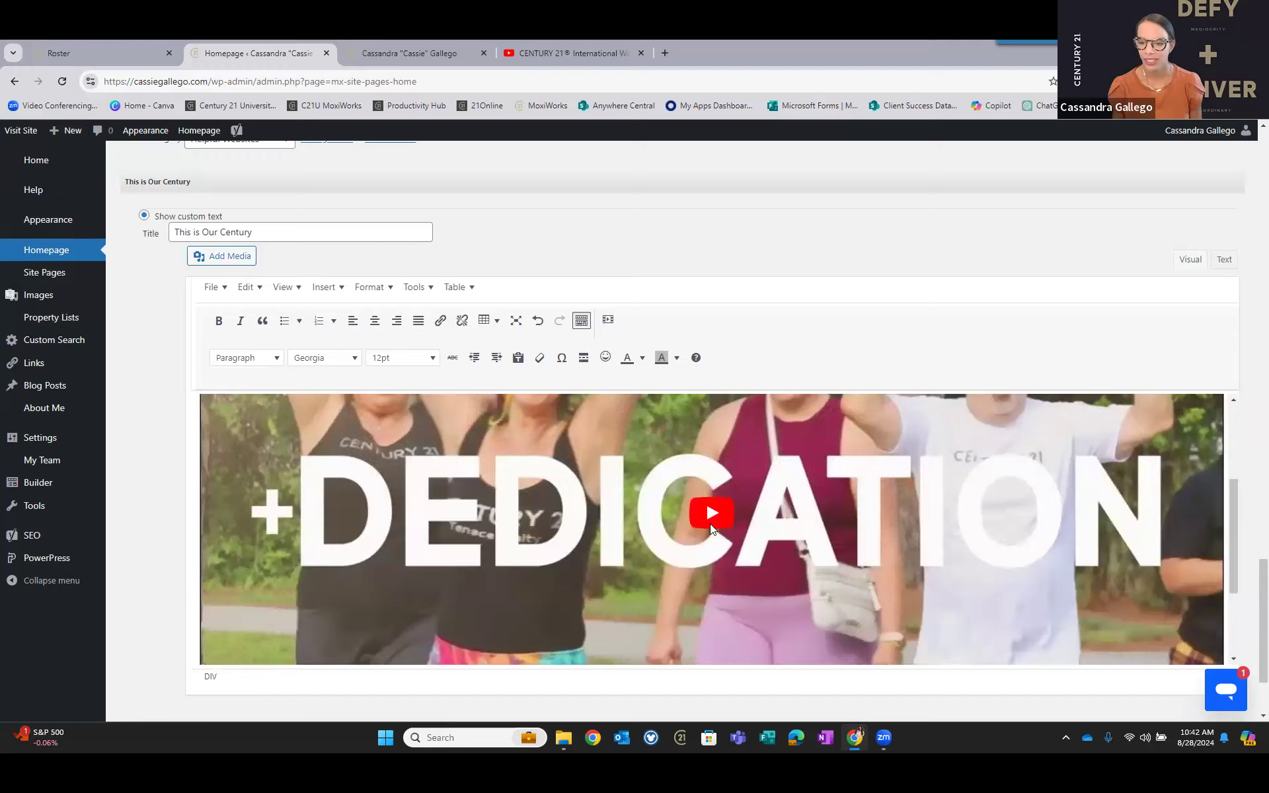
pyautogui.scroll(-2, 709, 524)
pyautogui.scroll(-2, 145, 452)
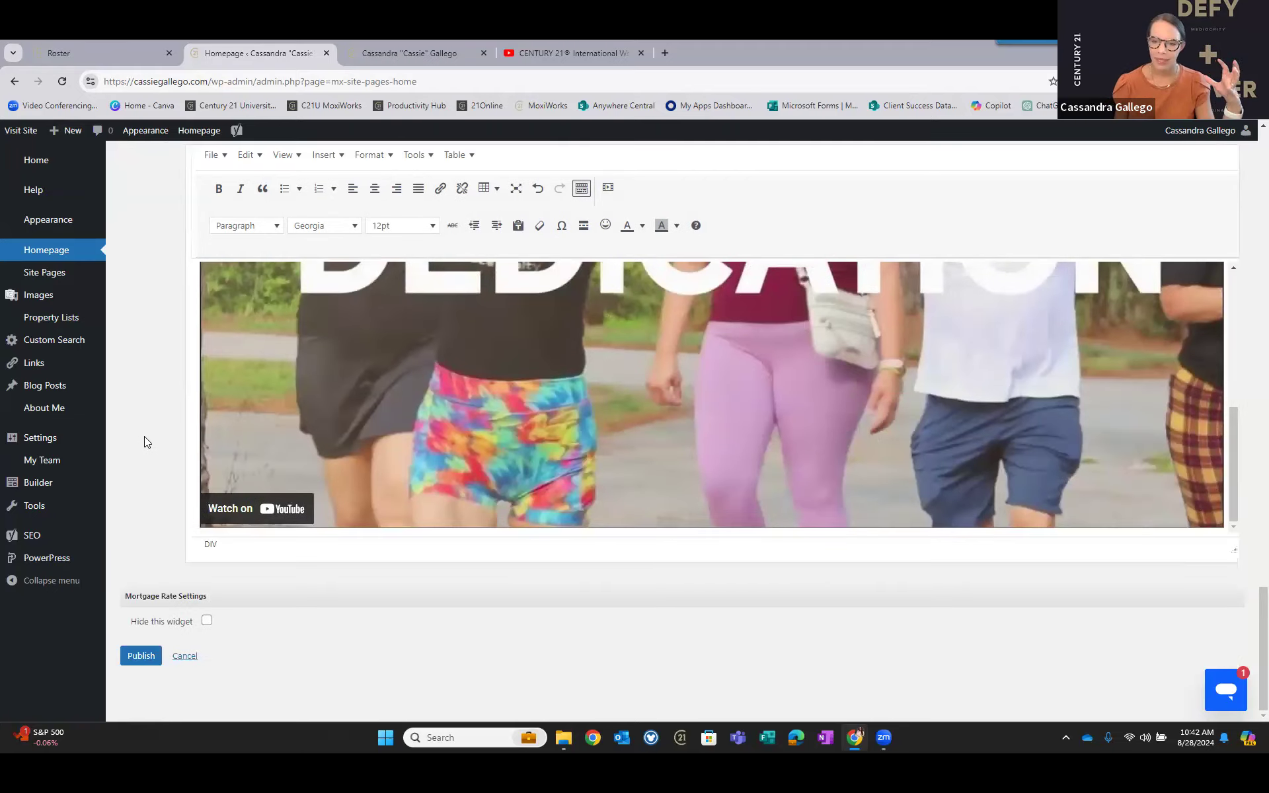
pyautogui.click(139, 657)
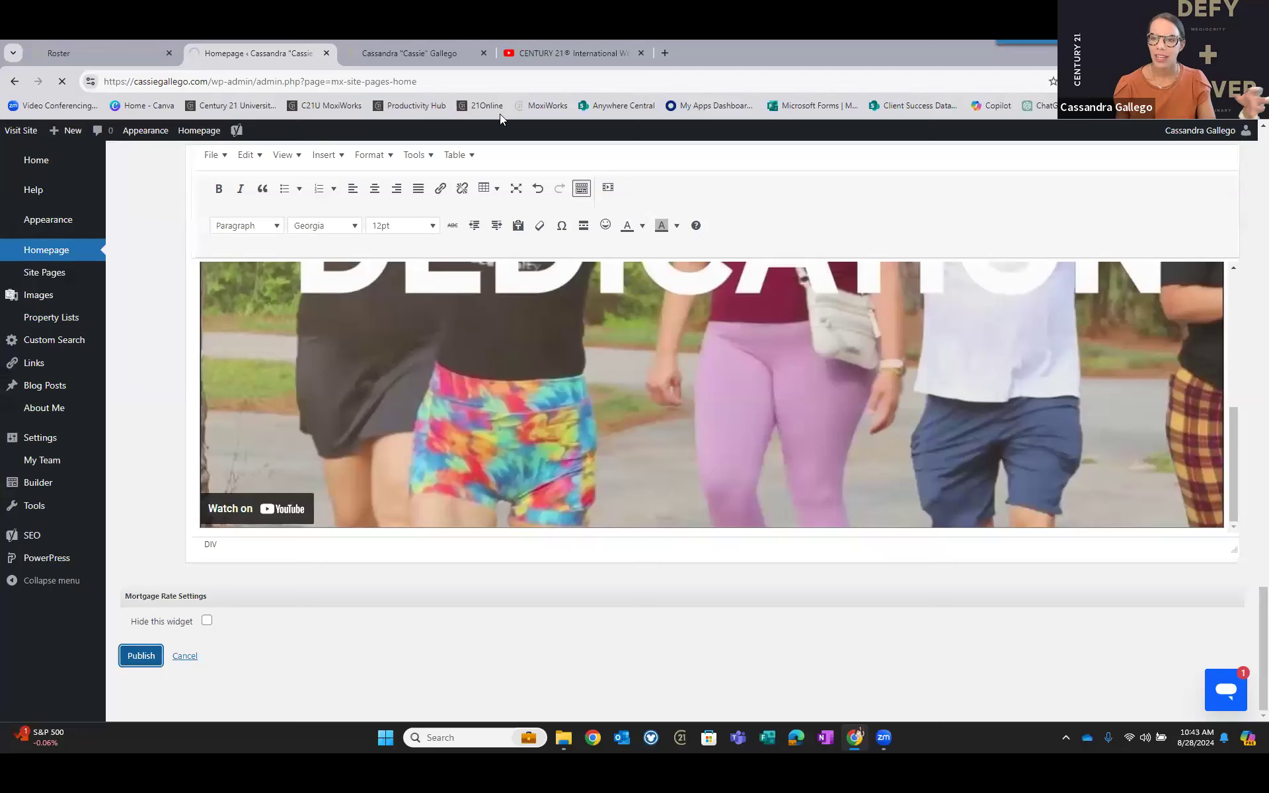
# Reload the live website and test playback of the video in the This is Our Century section.
pyautogui.click(398, 54)
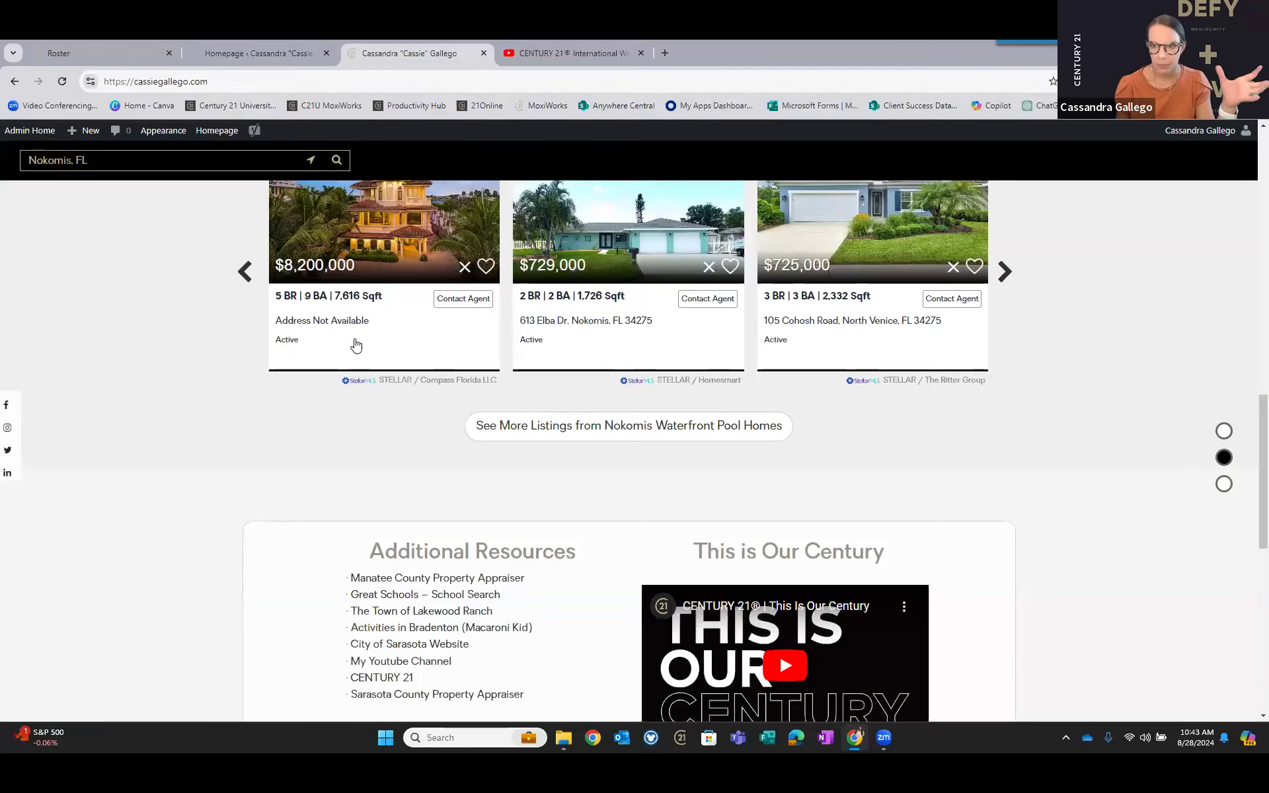
pyautogui.click(63, 81)
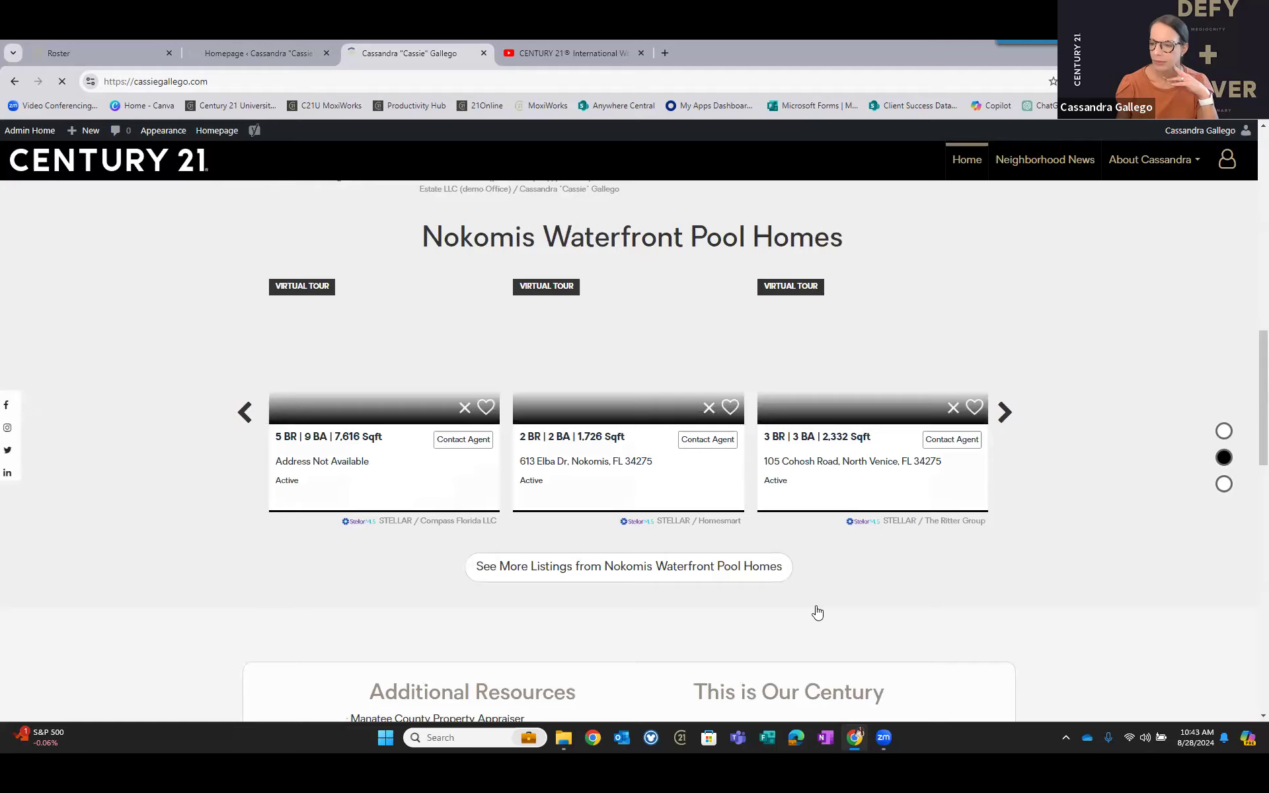
pyautogui.scroll(-4, 818, 613)
pyautogui.click(785, 547)
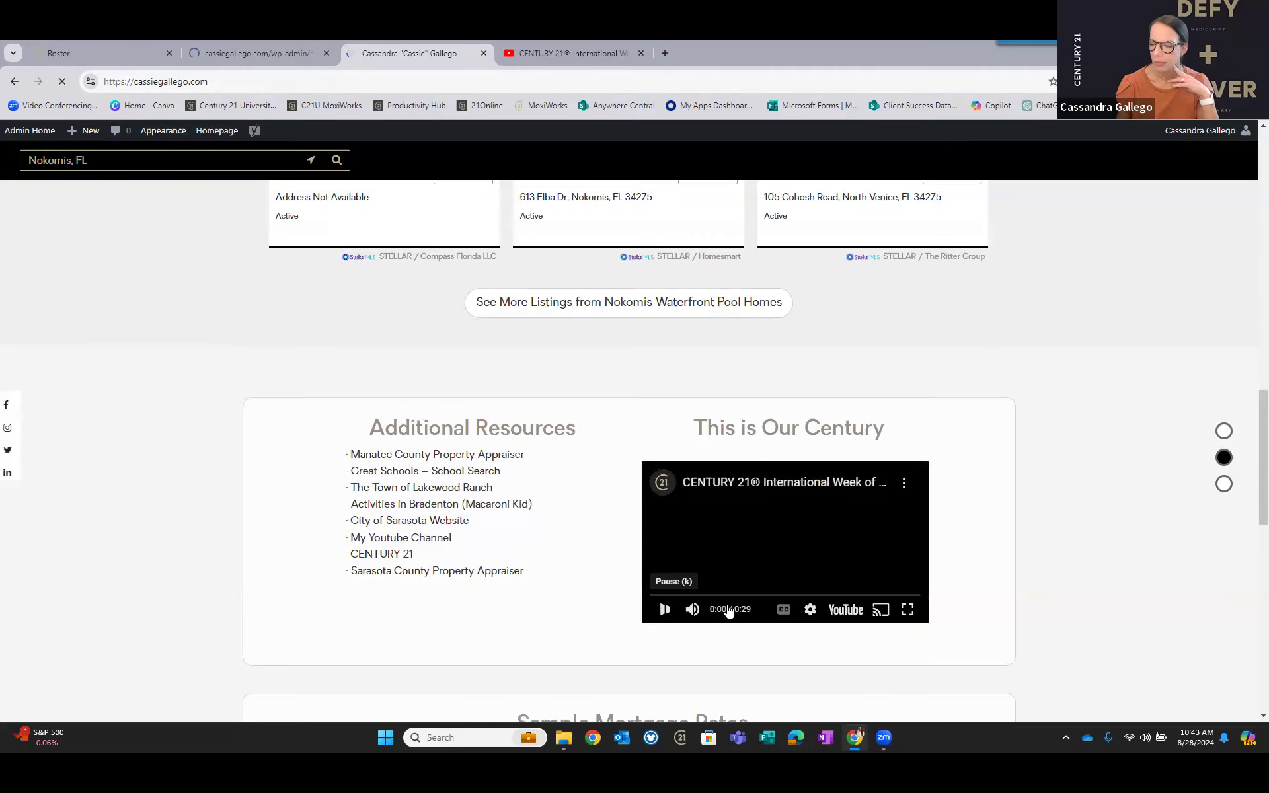
pyautogui.click(665, 611)
# Open the Site Pages list in the website admin and look through all pages.
pyautogui.click(247, 53)
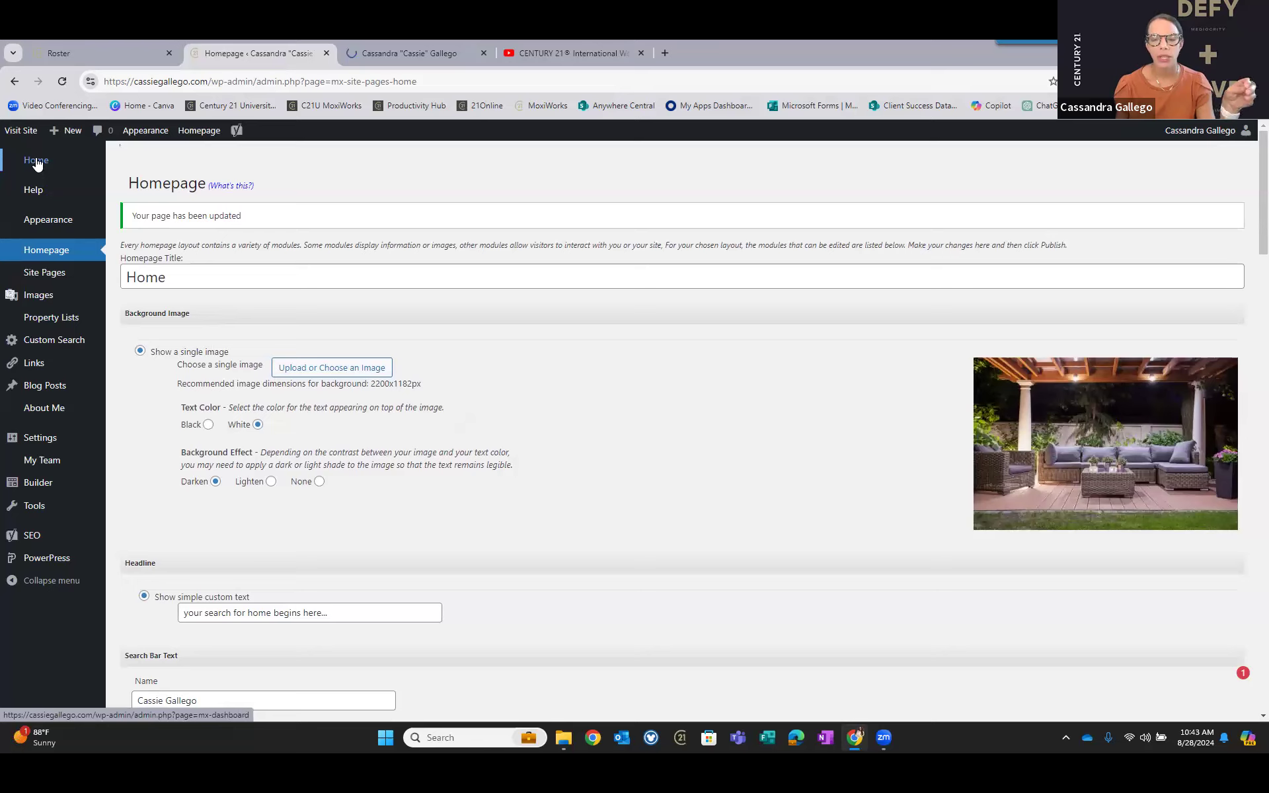
pyautogui.click(397, 53)
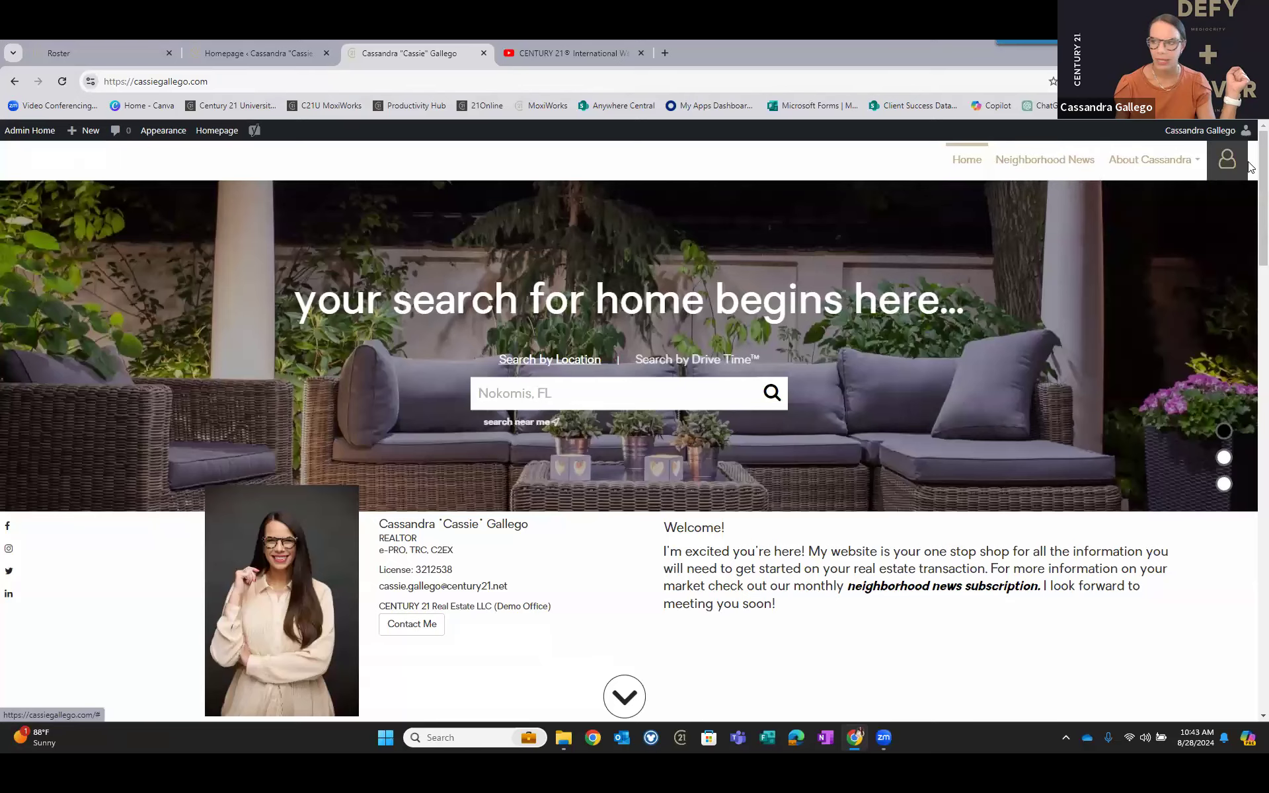
pyautogui.click(243, 56)
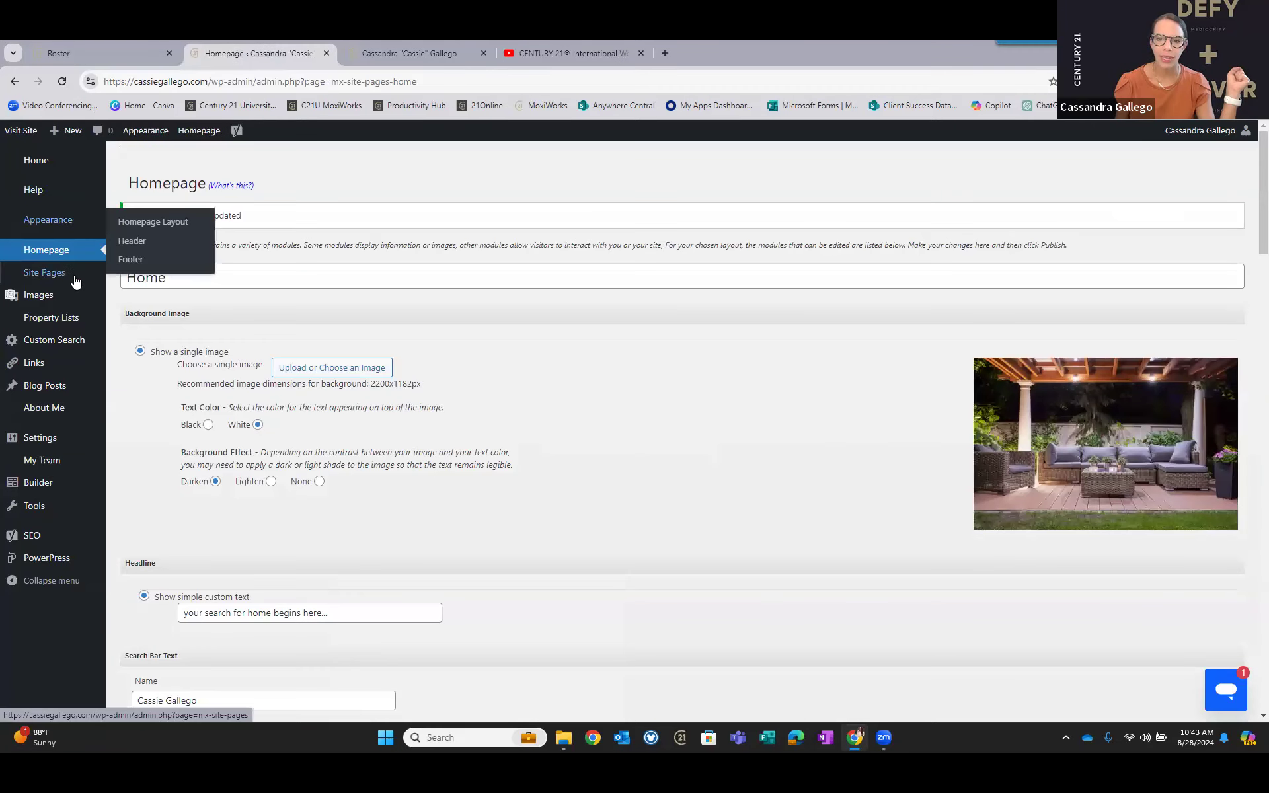
pyautogui.moveTo(60, 283)
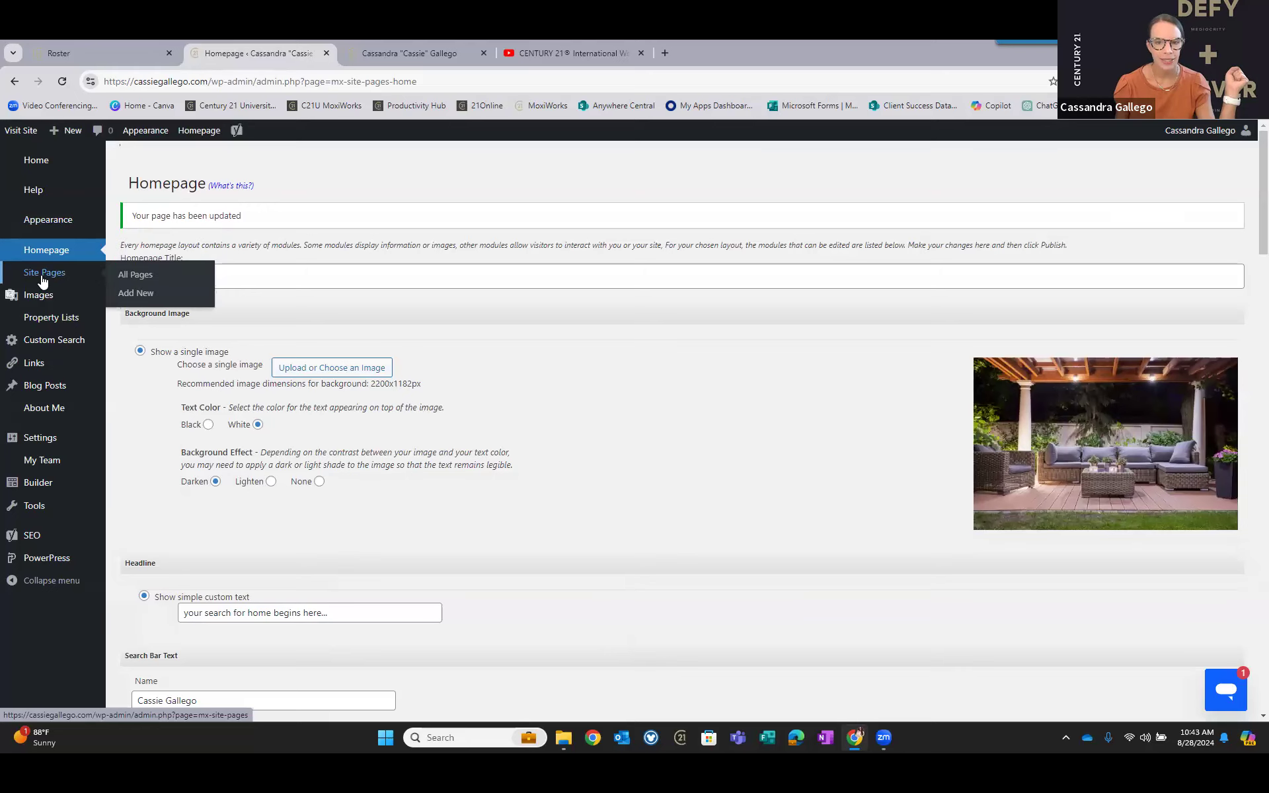
pyautogui.click(42, 274)
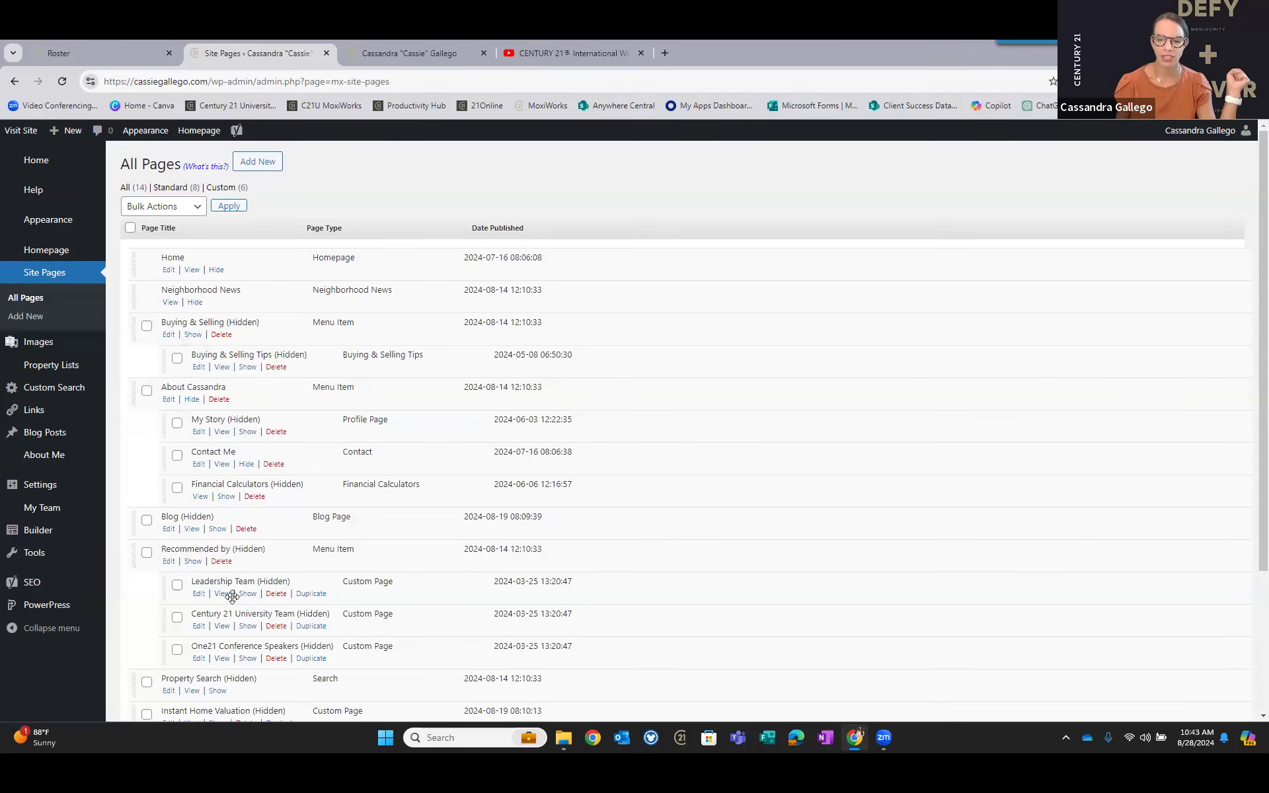
pyautogui.scroll(-3, 232, 597)
pyautogui.scroll(2, 224, 575)
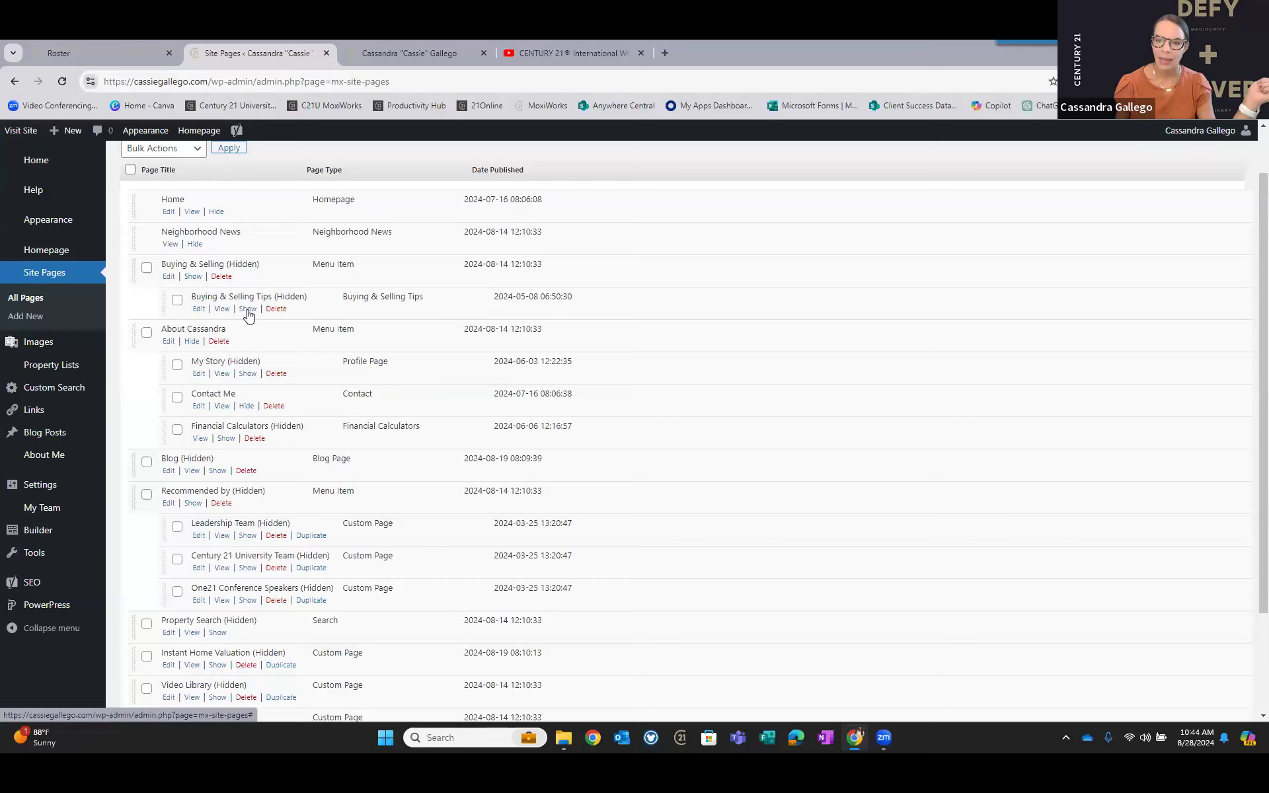
# Show the hidden Buying & Selling menu item, publish the navigation, and check its submenu on the live site.
pyautogui.click(192, 277)
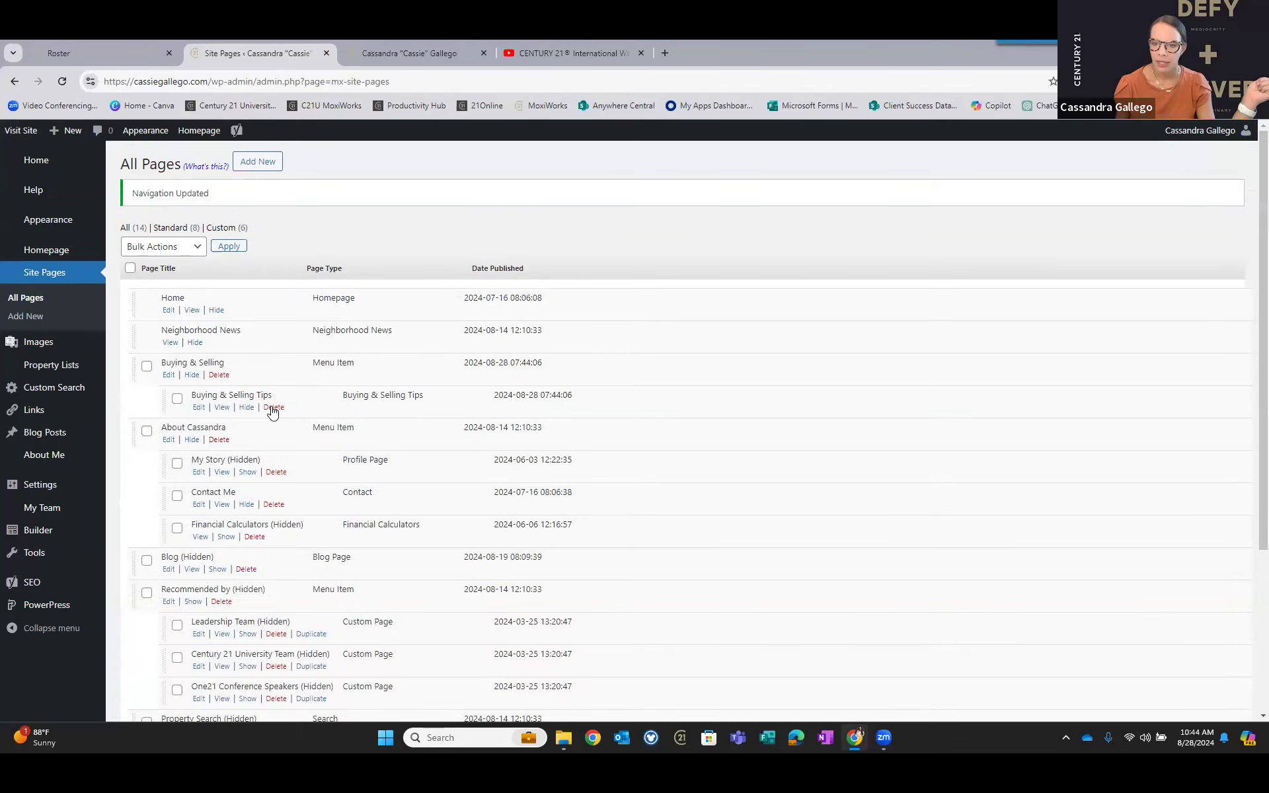
pyautogui.scroll(-3, 1023, 611)
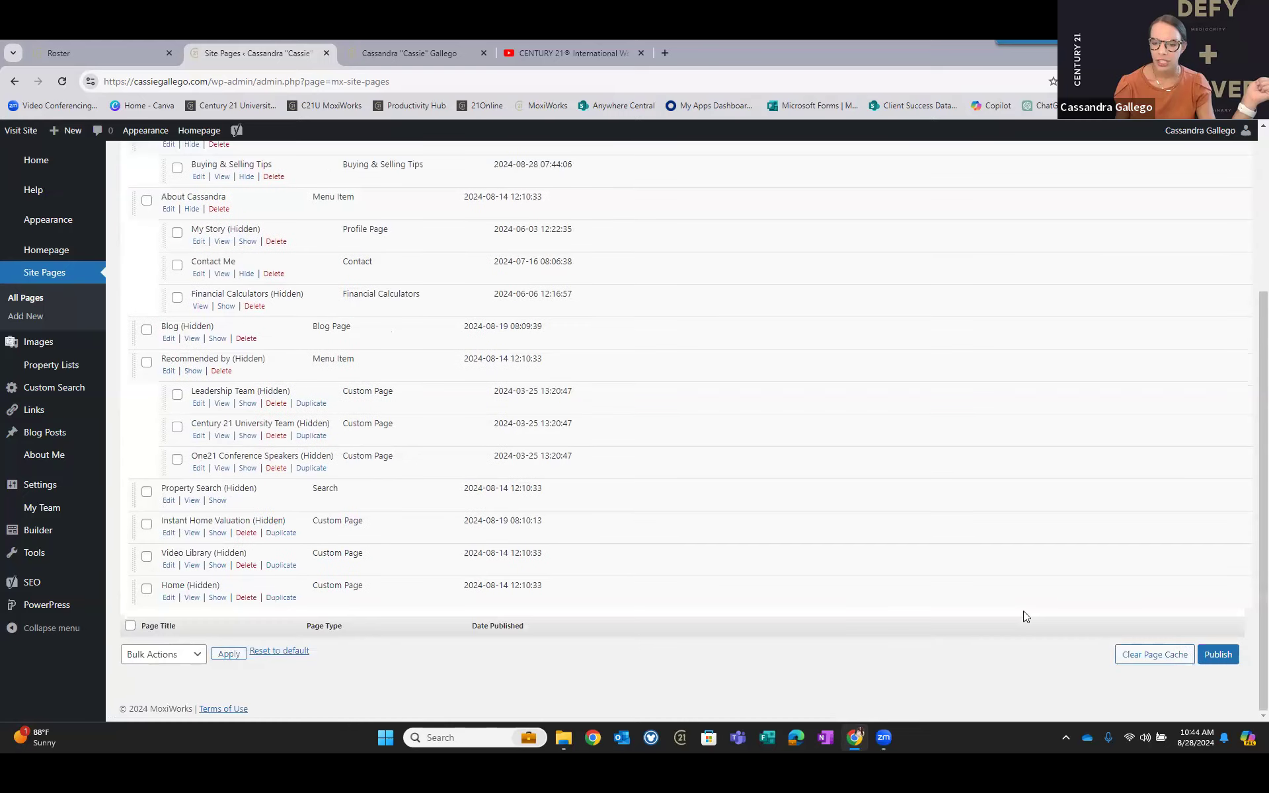
pyautogui.click(1212, 656)
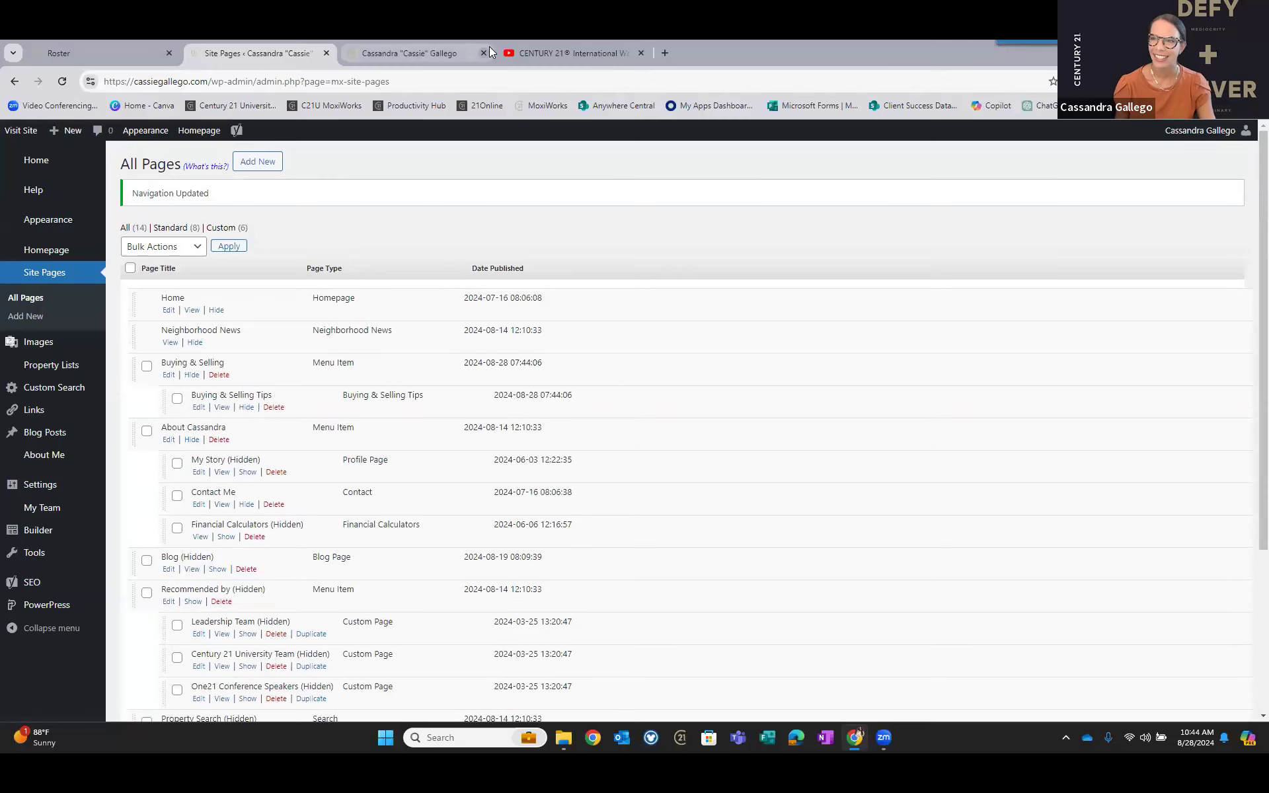
pyautogui.hotkey('ctrl', 'Tab')
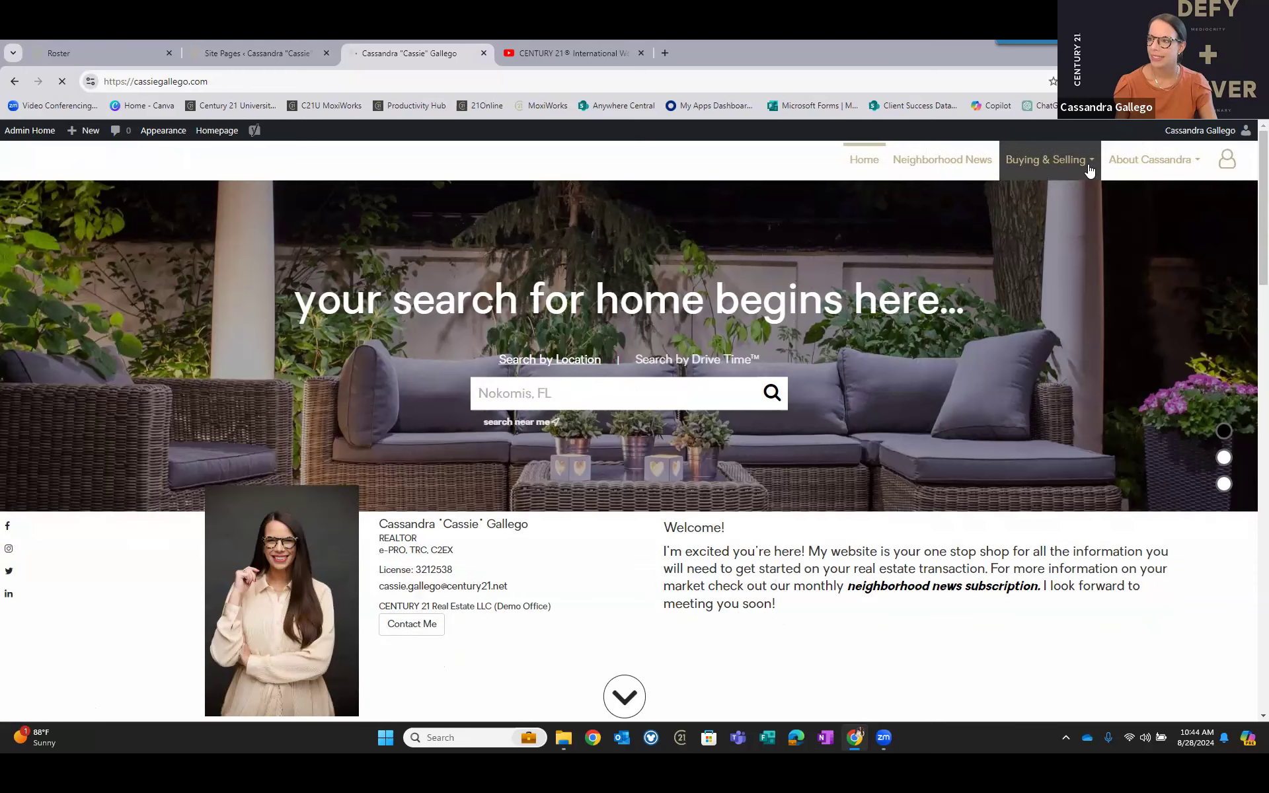
pyautogui.moveTo(1090, 170)
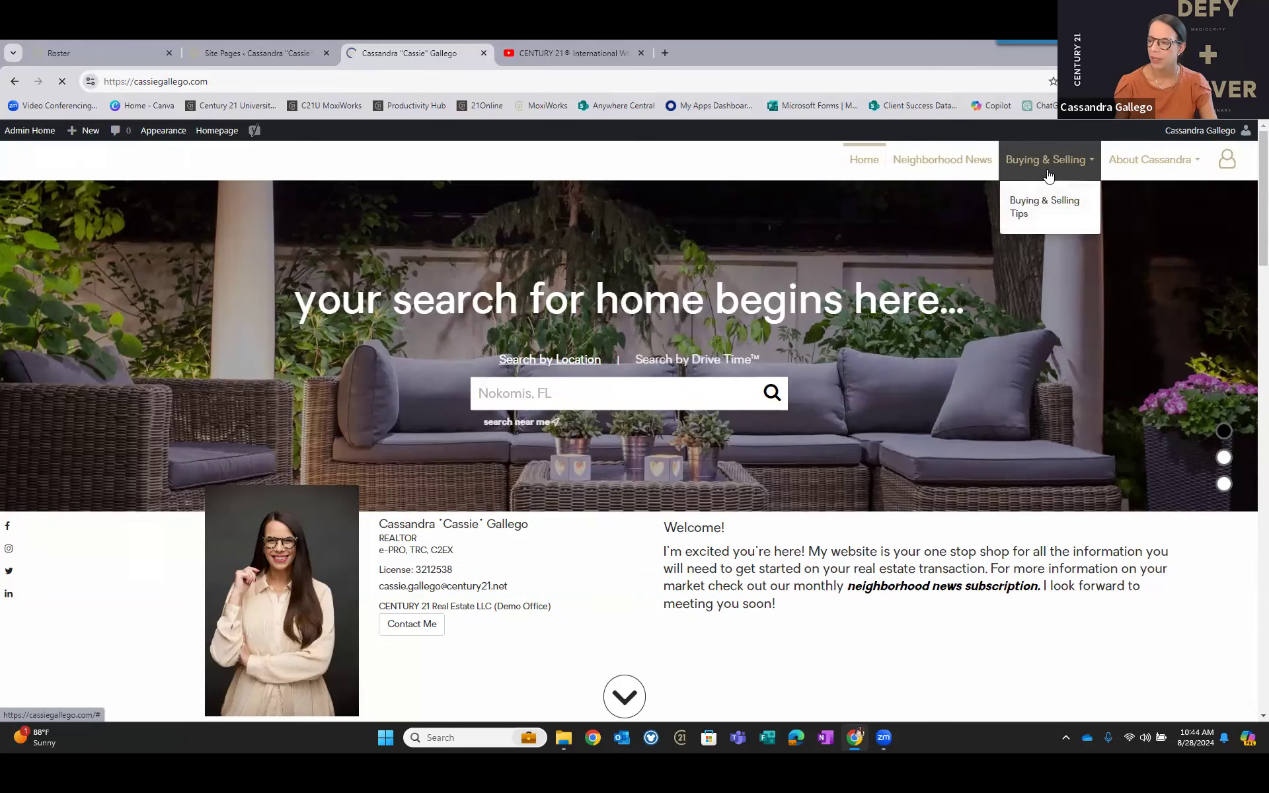
# Return to the Site Pages list and show the hidden My Story page under the About menu item.
pyautogui.click(234, 53)
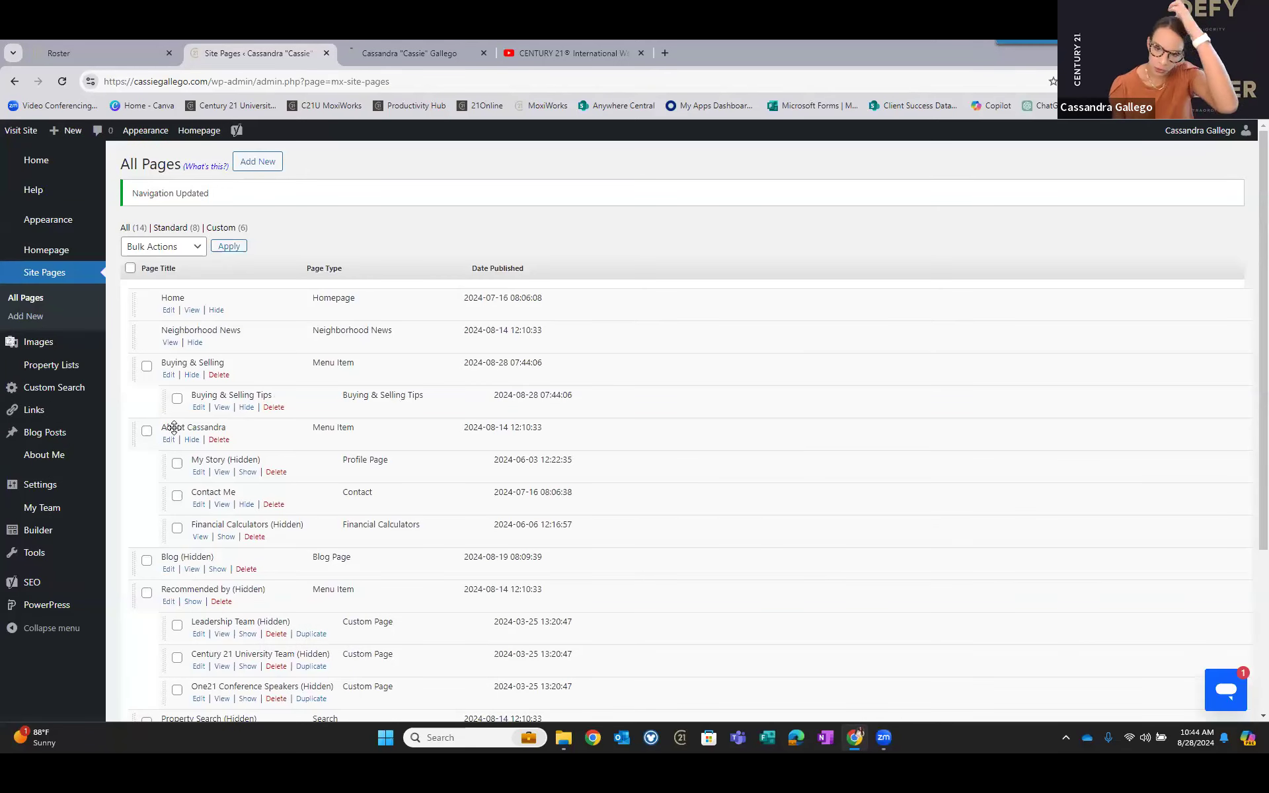
pyautogui.moveTo(168, 480); pyautogui.dragTo(170, 443)
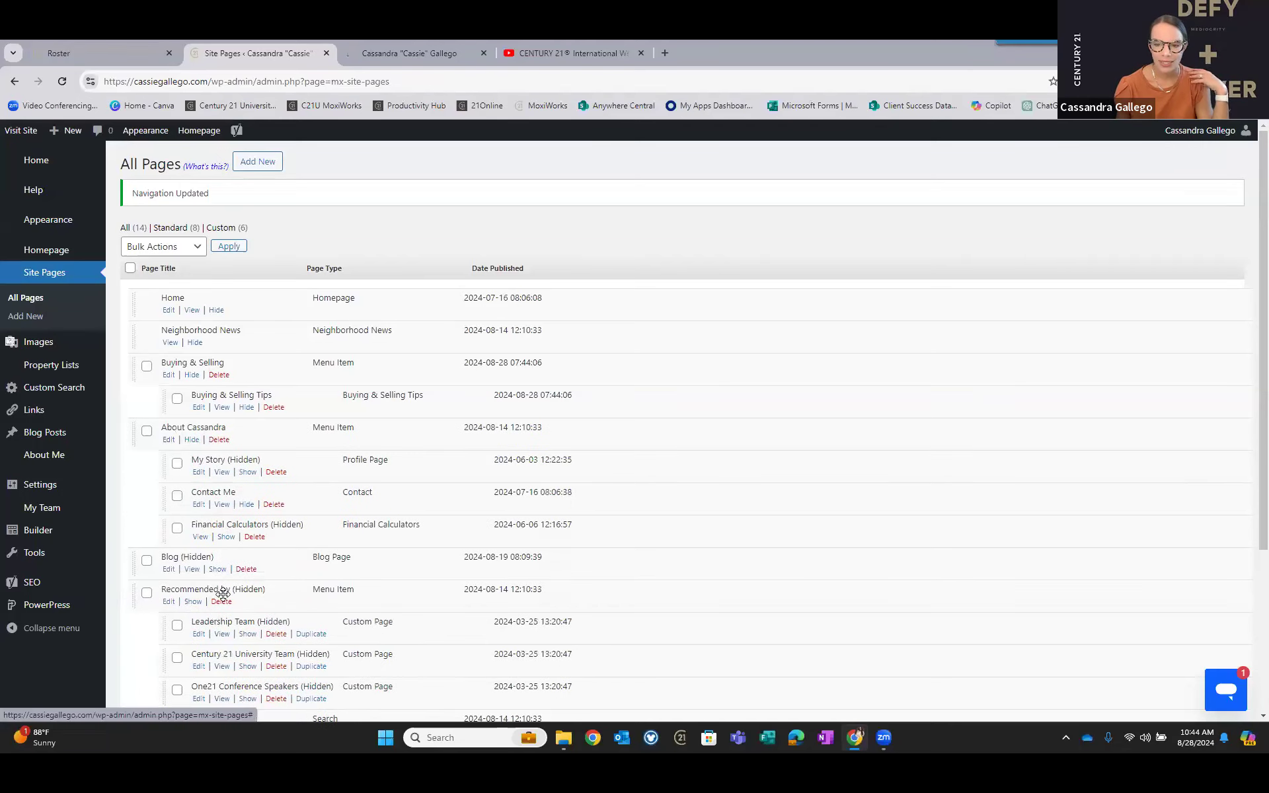
pyautogui.click(248, 472)
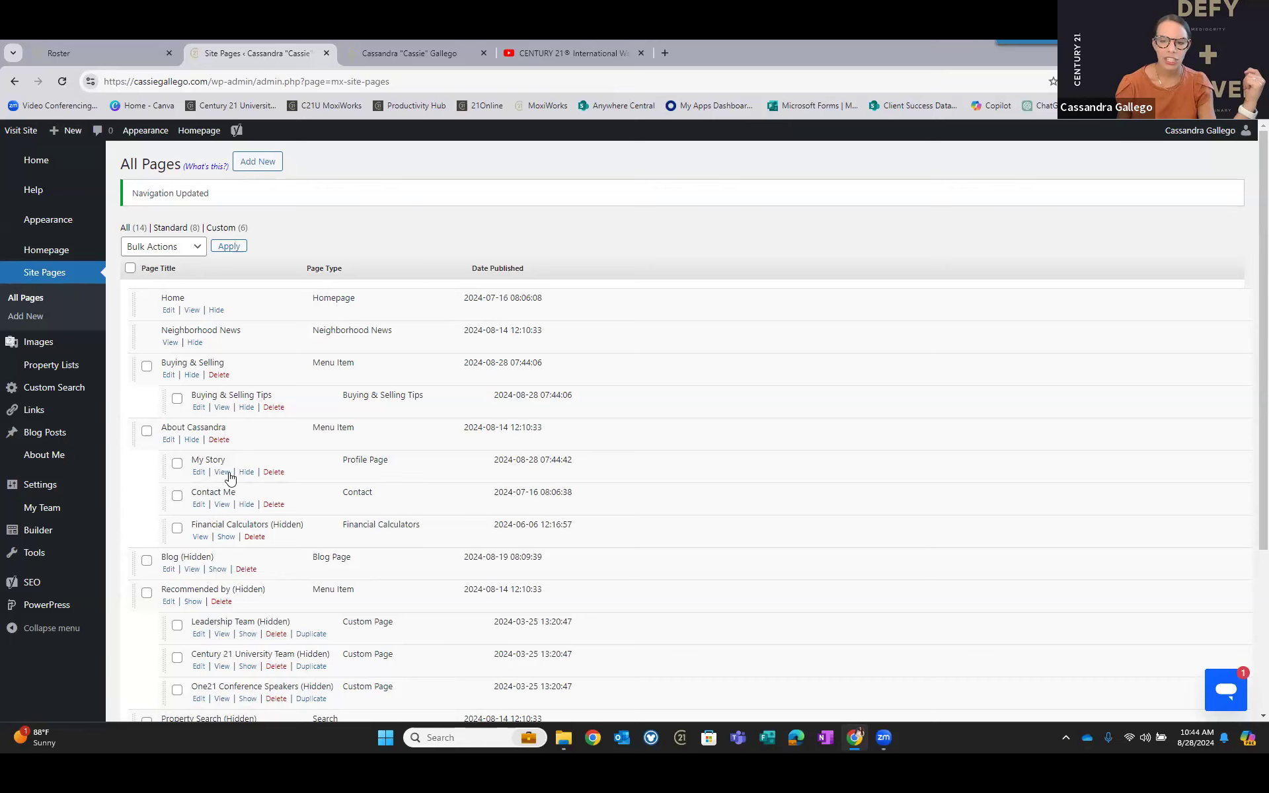
pyautogui.moveTo(284, 464); pyautogui.dragTo(254, 489)
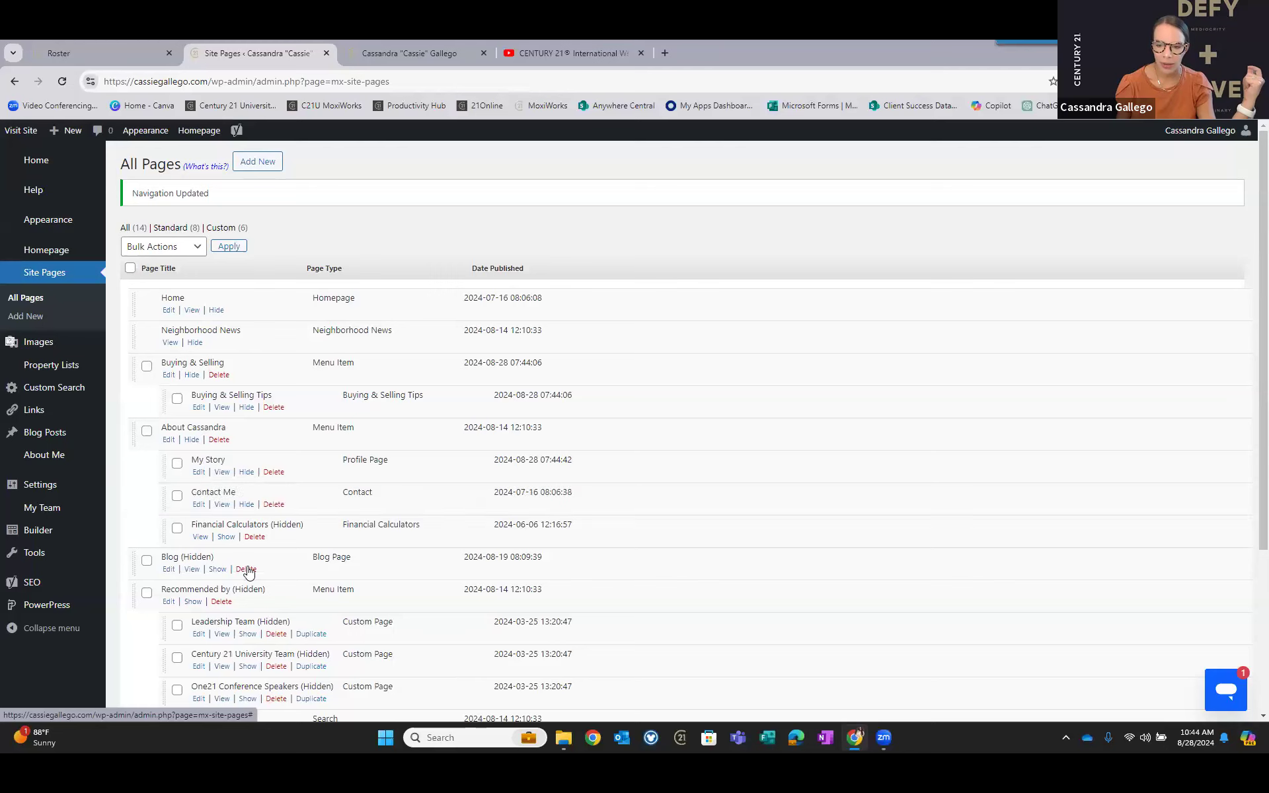
pyautogui.moveTo(256, 569); pyautogui.dragTo(284, 562)
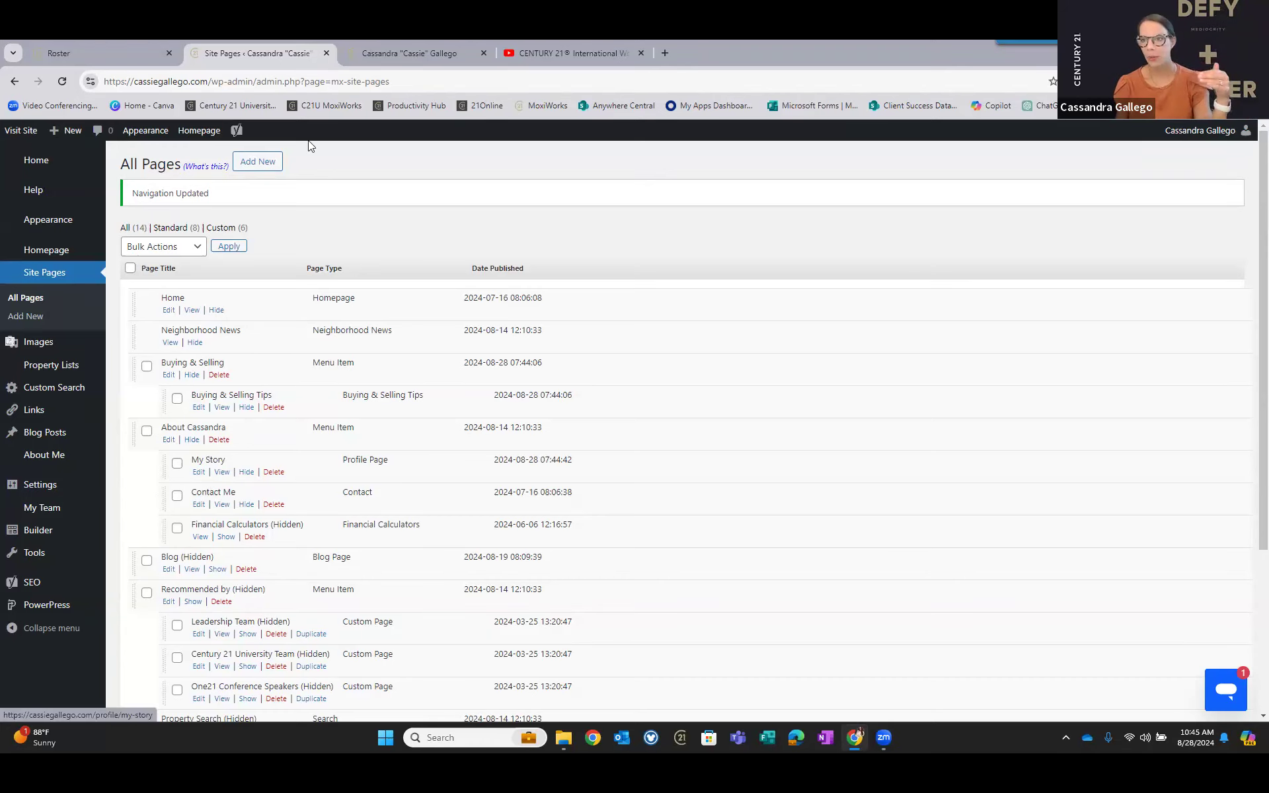
# Check the Buying & Selling and About submenus in the live website's navigation.
pyautogui.click(392, 53)
pyautogui.moveTo(1046, 166)
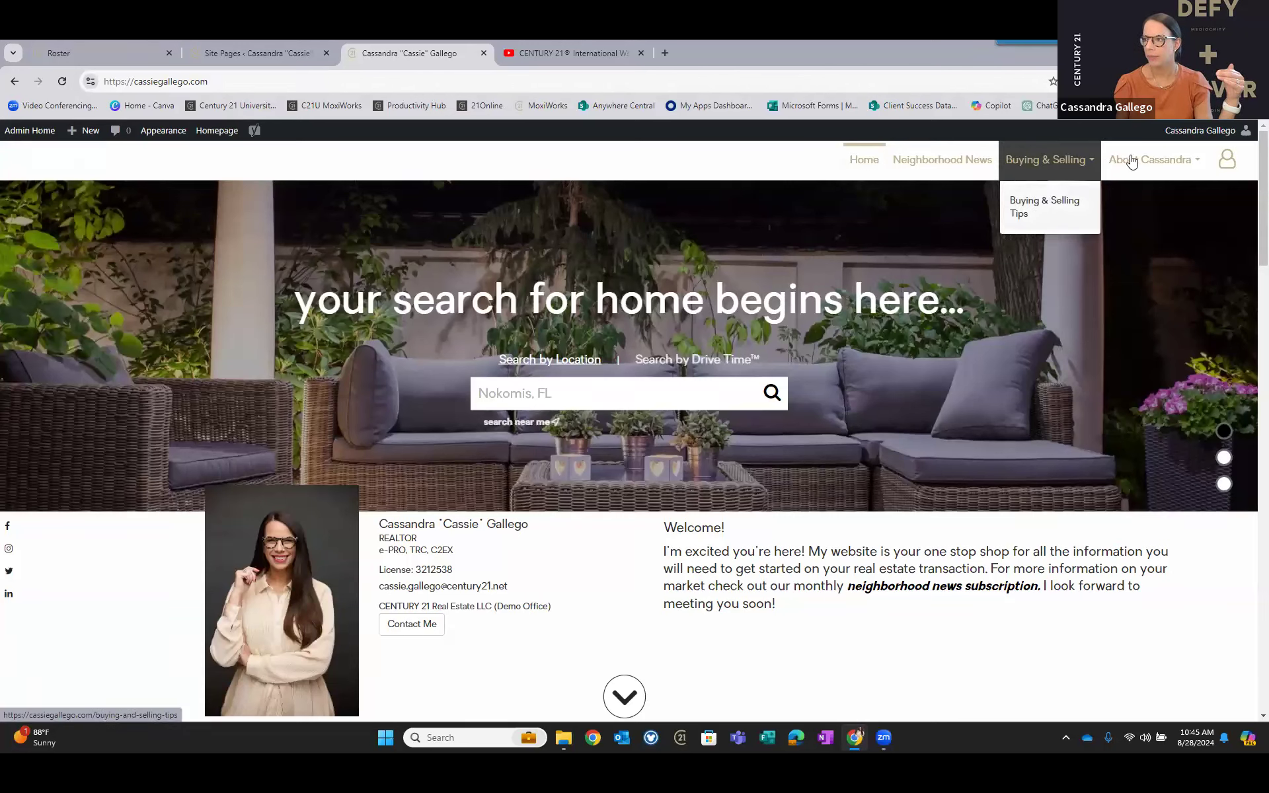
pyautogui.moveTo(1132, 161)
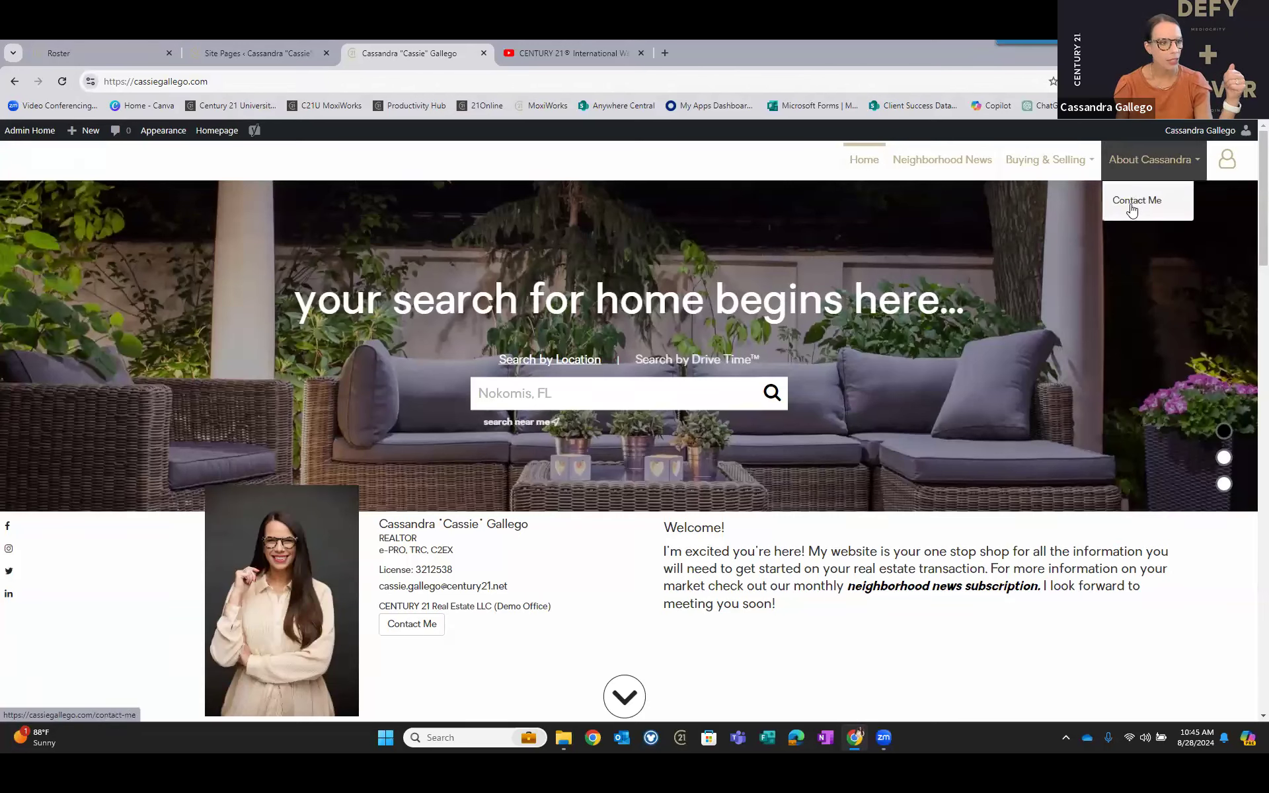
# Add a new Menu Item titled Featured Communities to the site pages and save it.
pyautogui.click(218, 52)
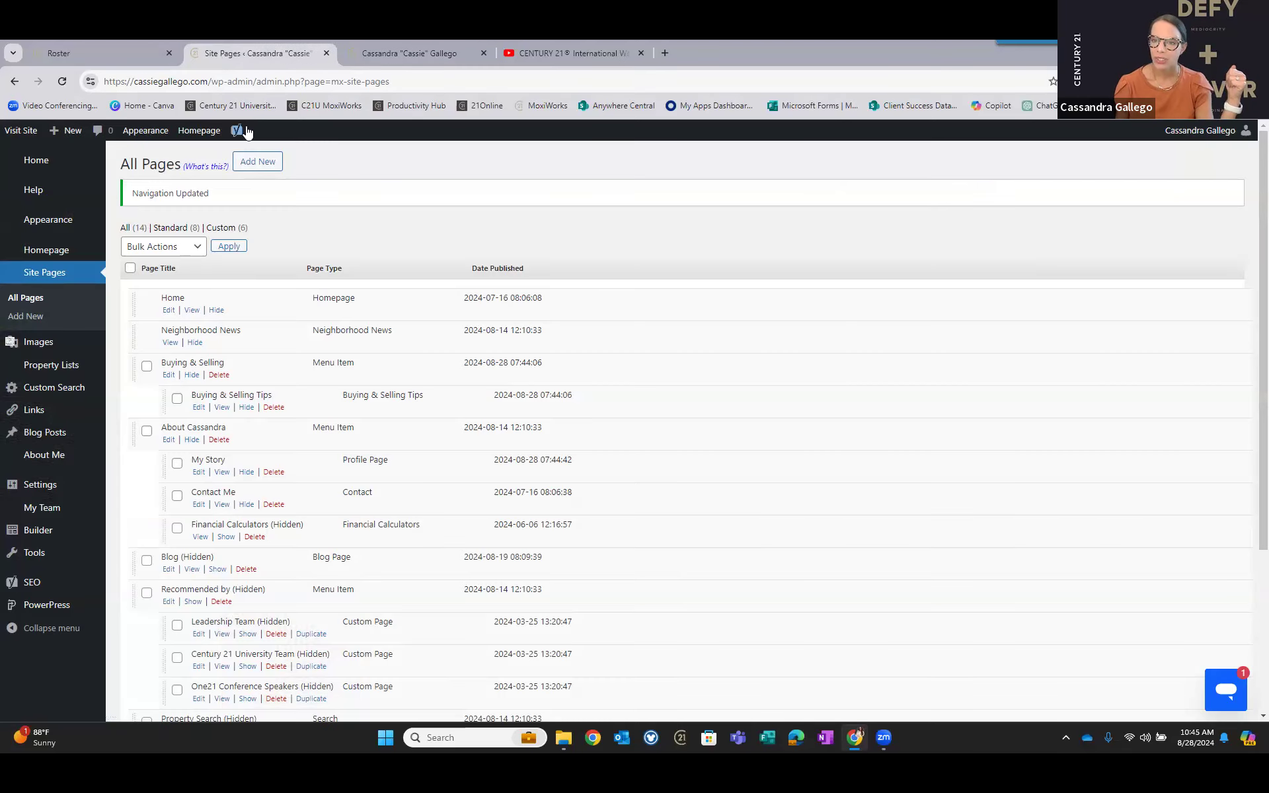
pyautogui.click(261, 162)
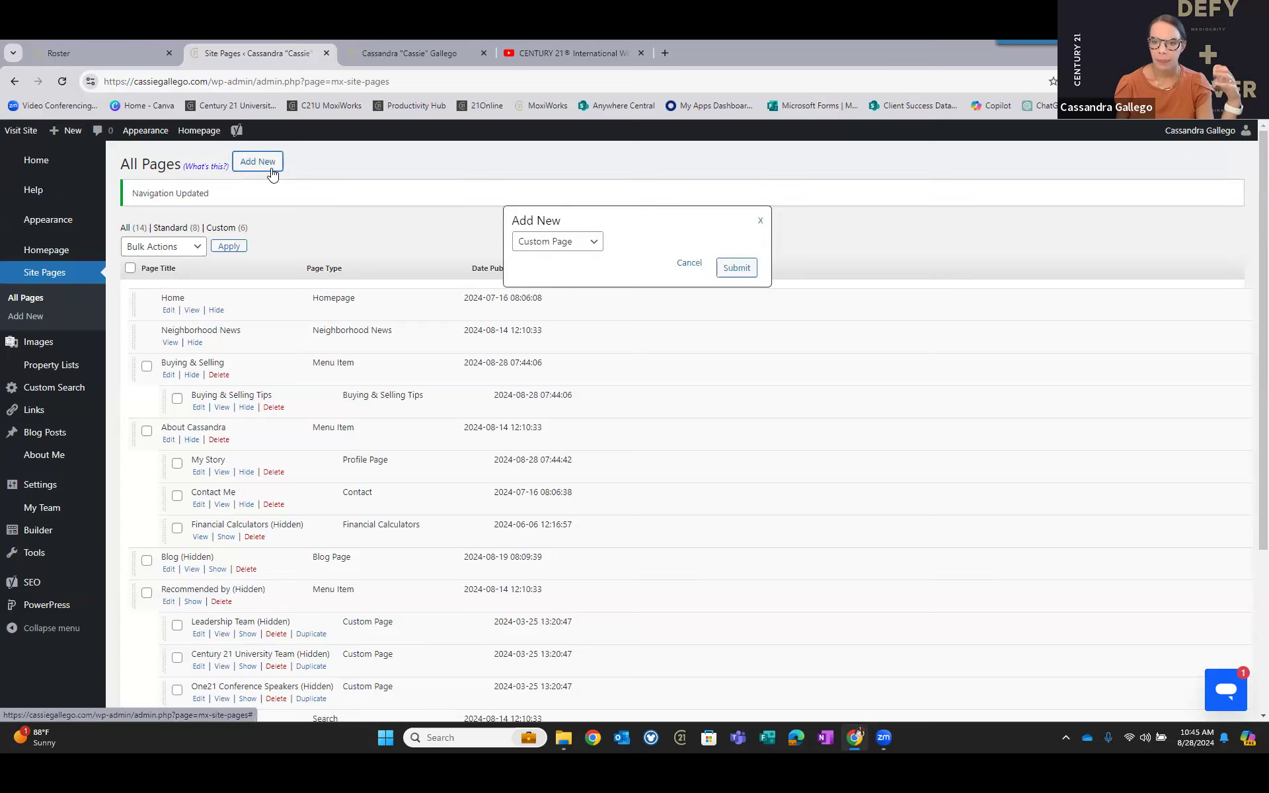
pyautogui.click(569, 244)
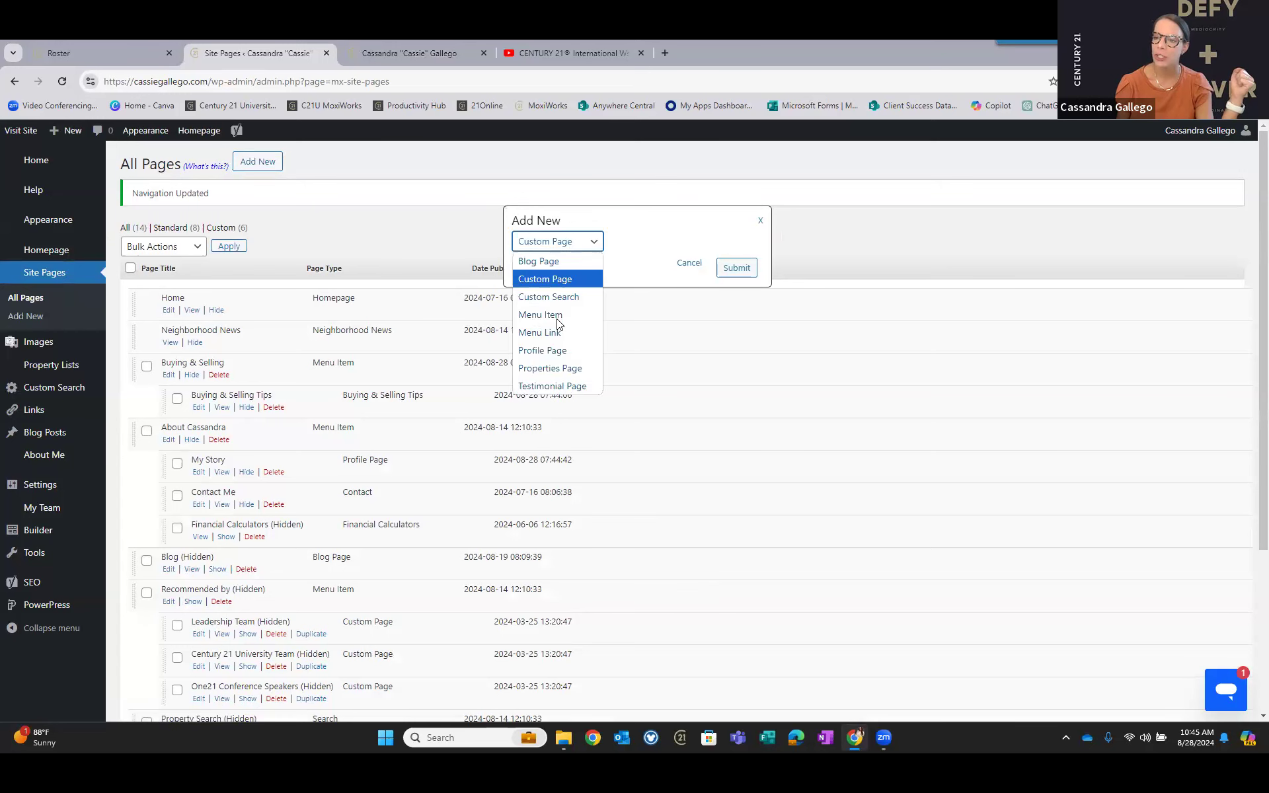
pyautogui.click(558, 316)
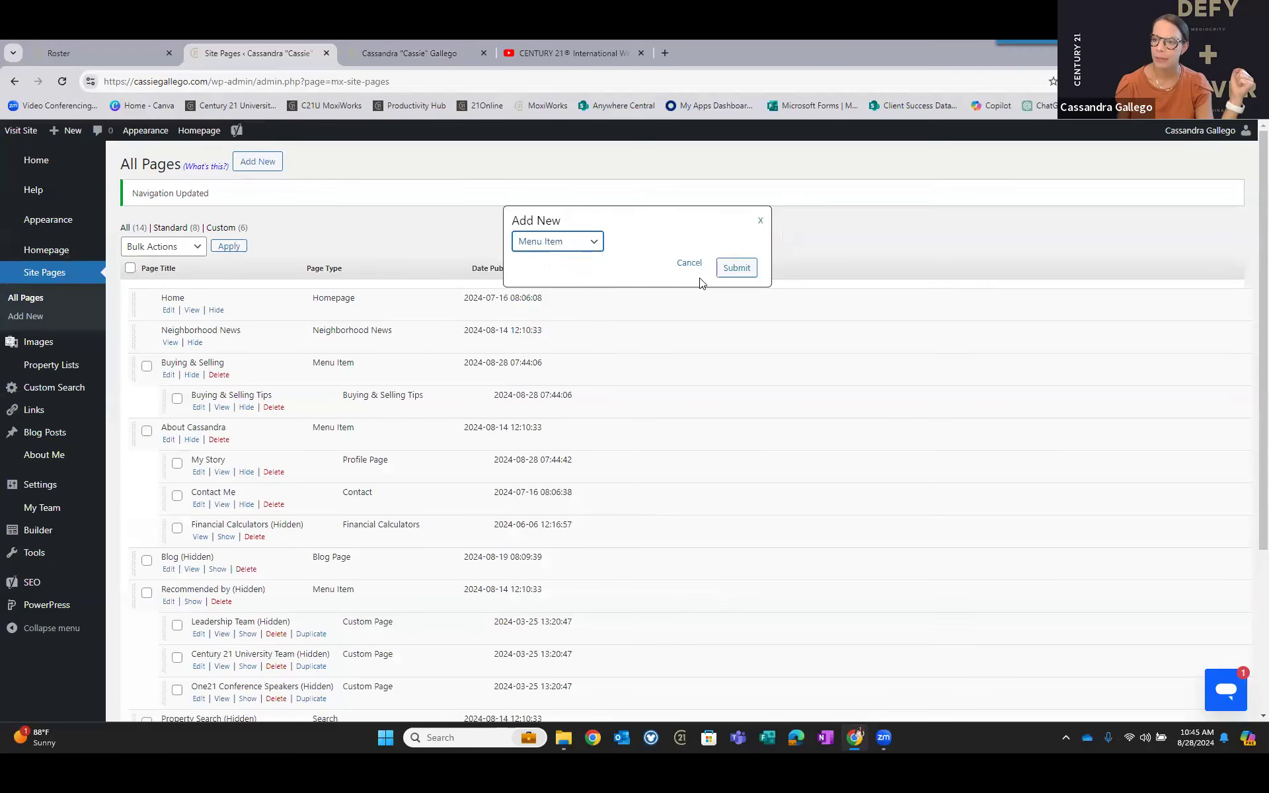
pyautogui.click(734, 269)
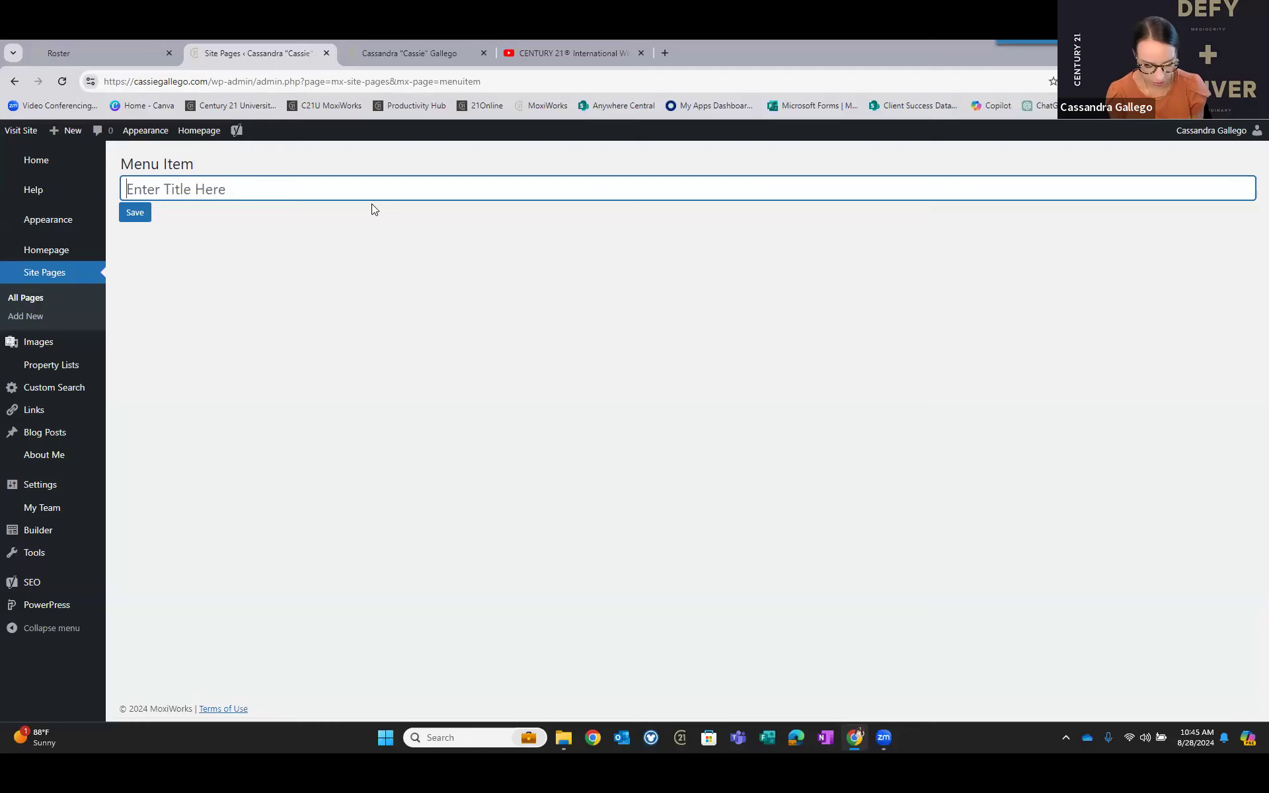
pyautogui.write('Featuer')
pyautogui.press('BackSpace')
pyautogui.press('BackSpace')
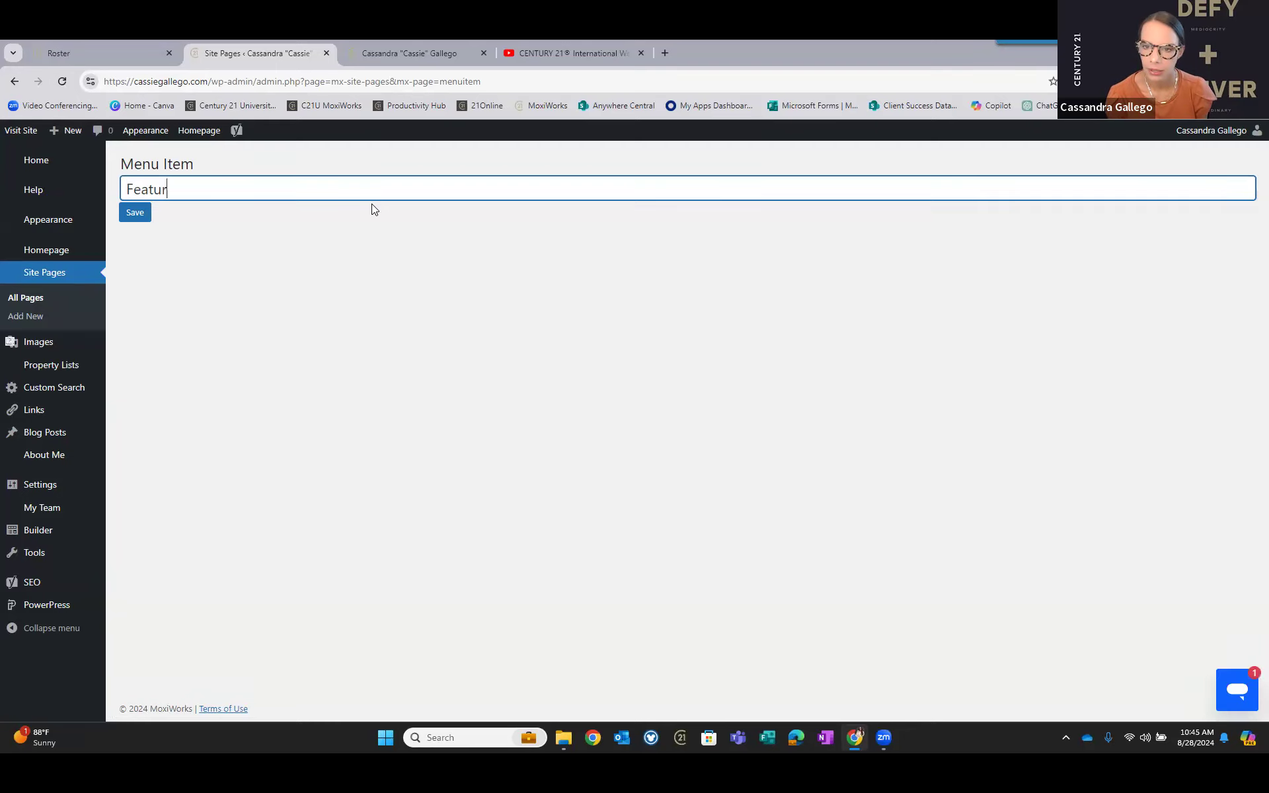
pyautogui.write('ed Com')
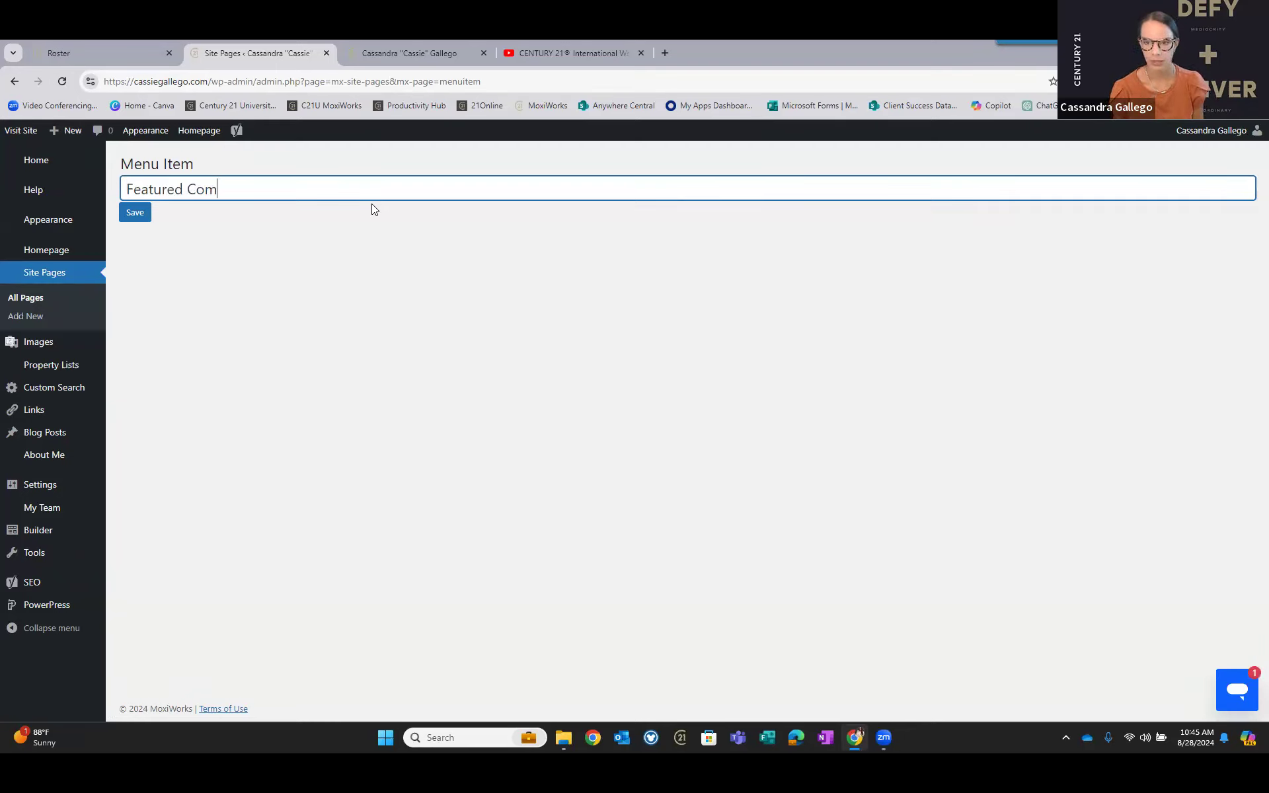
pyautogui.write('munities')
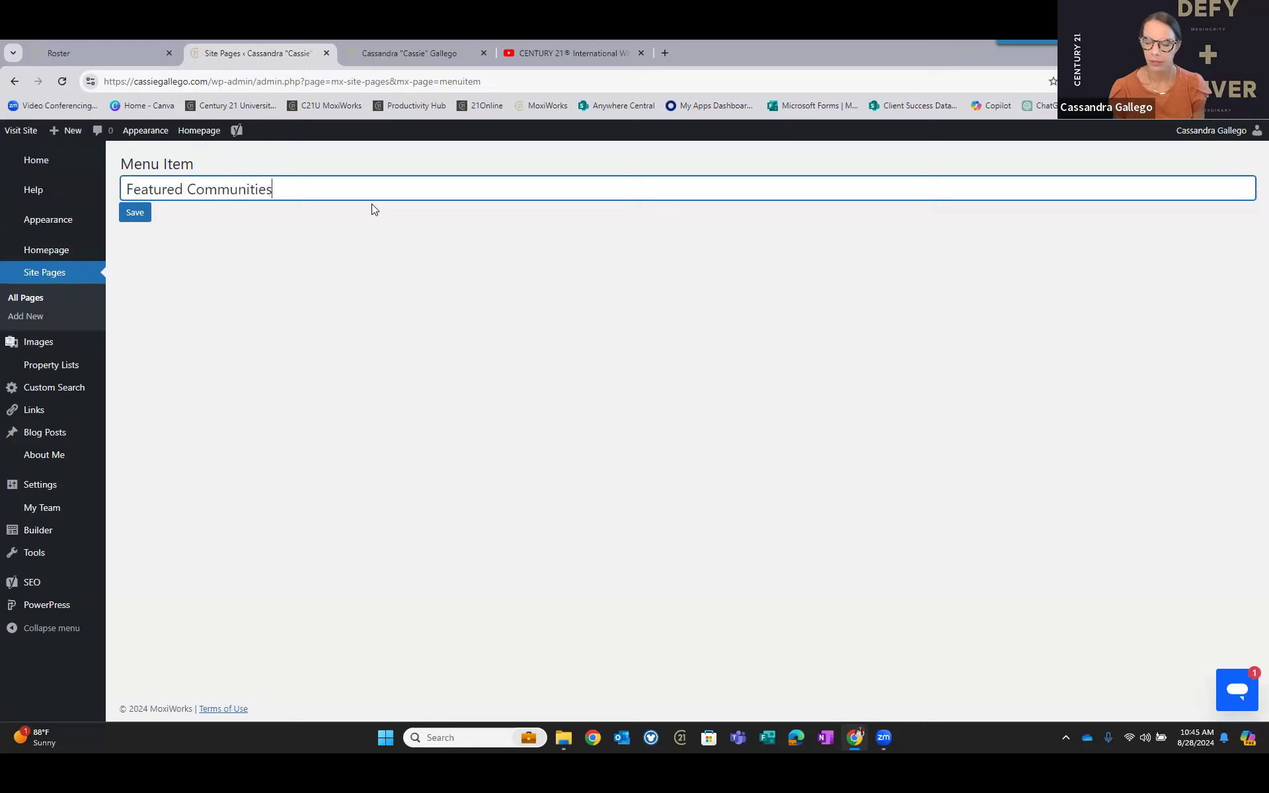
pyautogui.click(135, 212)
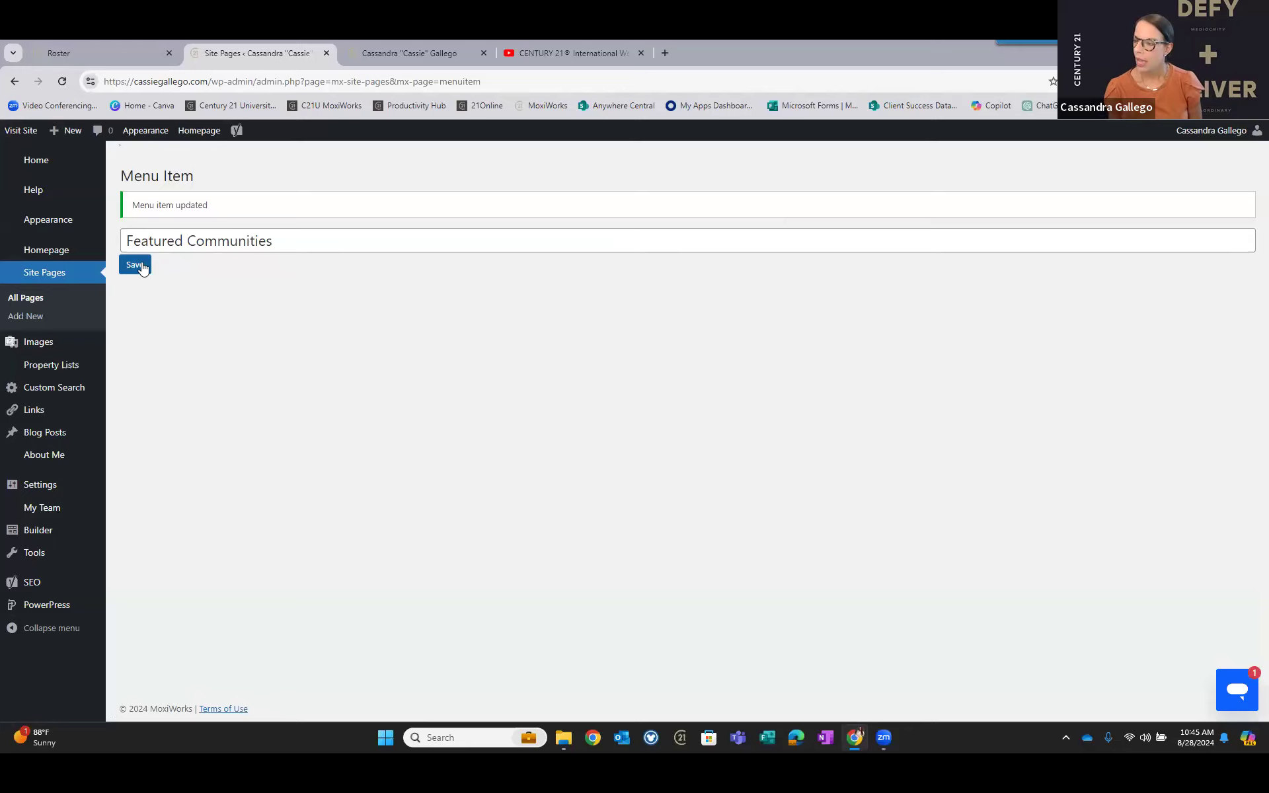
# Return to the Site Pages list and reload the live website to check its navigation for the Featured Communities menu item.
pyautogui.click(34, 277)
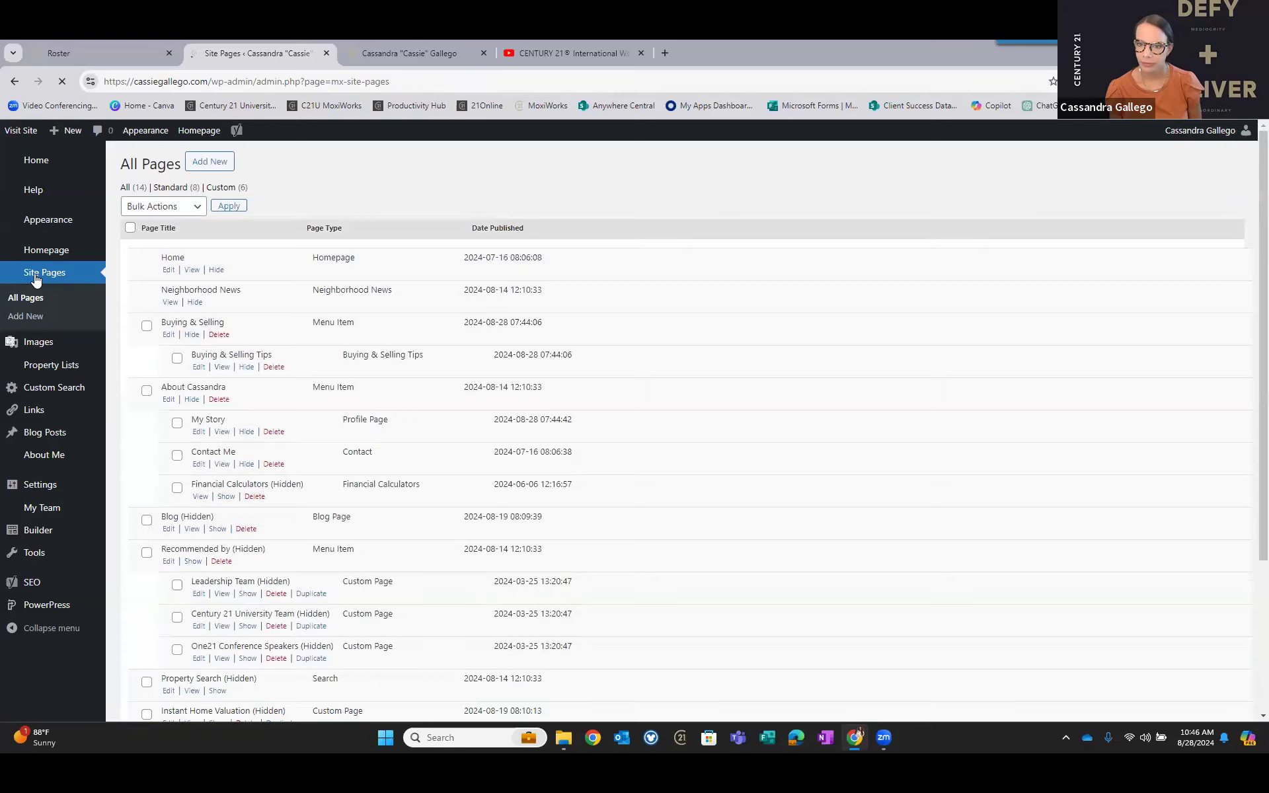
pyautogui.click(483, 61)
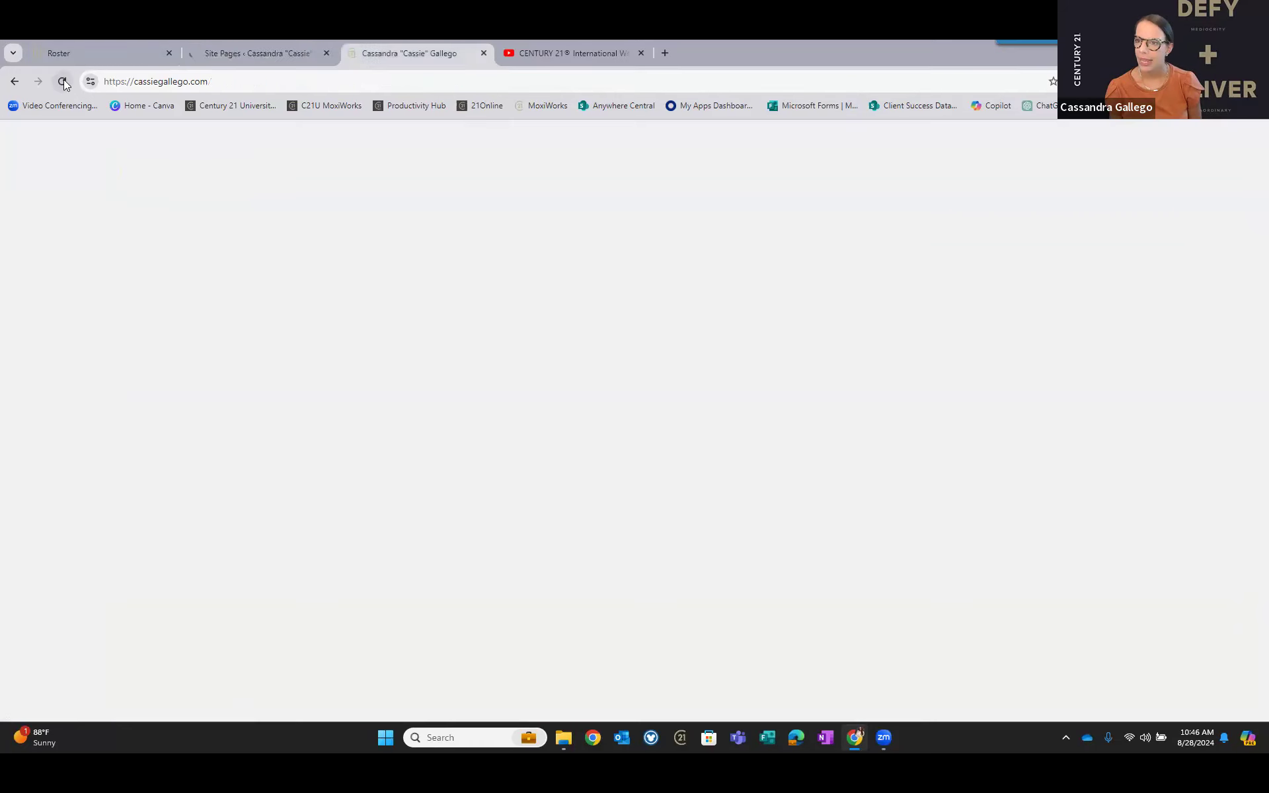
pyautogui.click(64, 78)
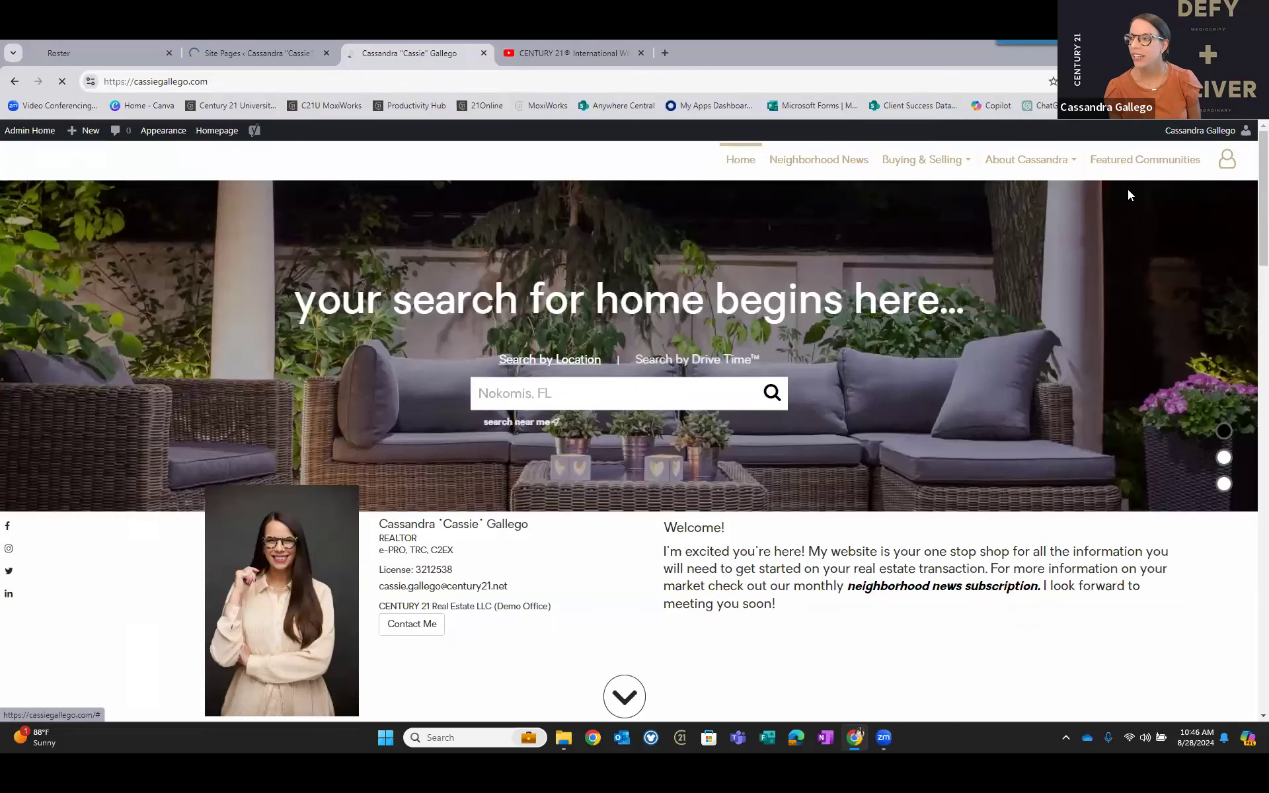
# Add a new Custom Page to the site pages and title it Central Park at Lakewood Ranch.
pyautogui.click(259, 57)
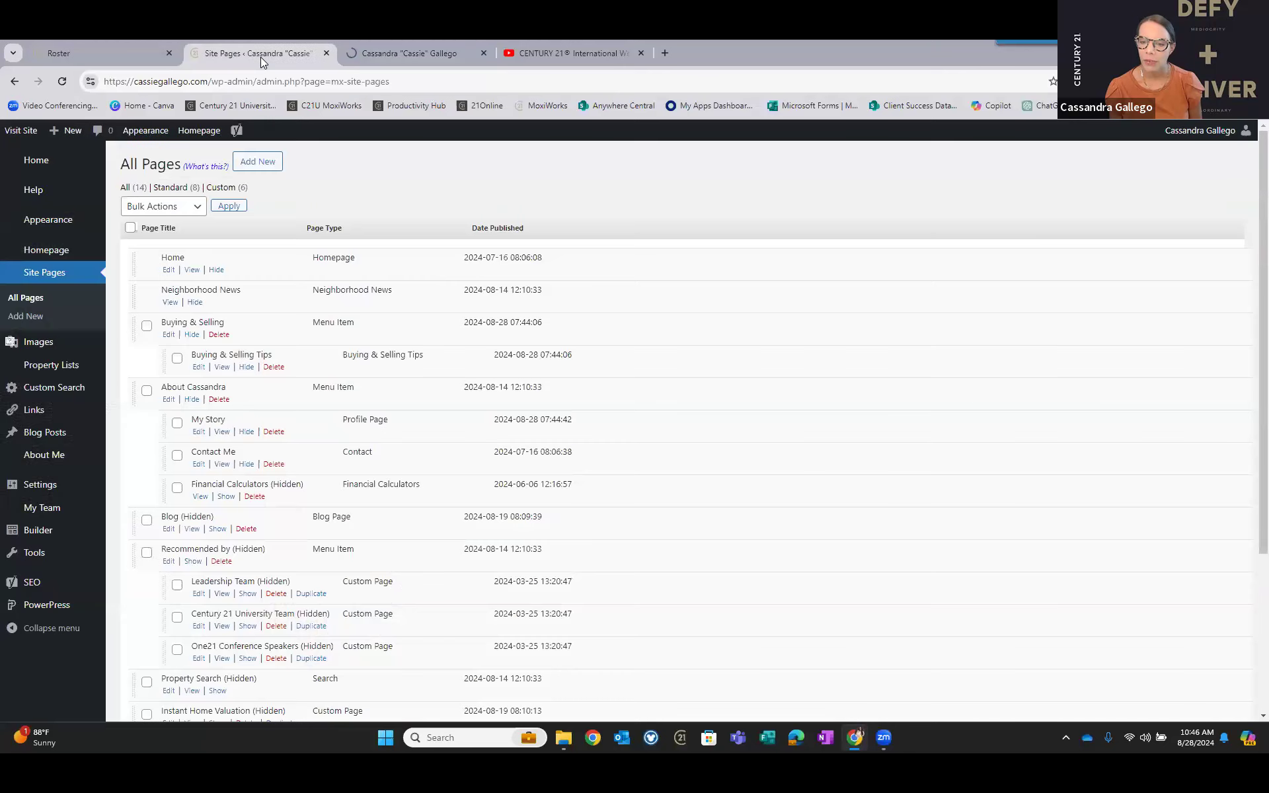
pyautogui.click(269, 171)
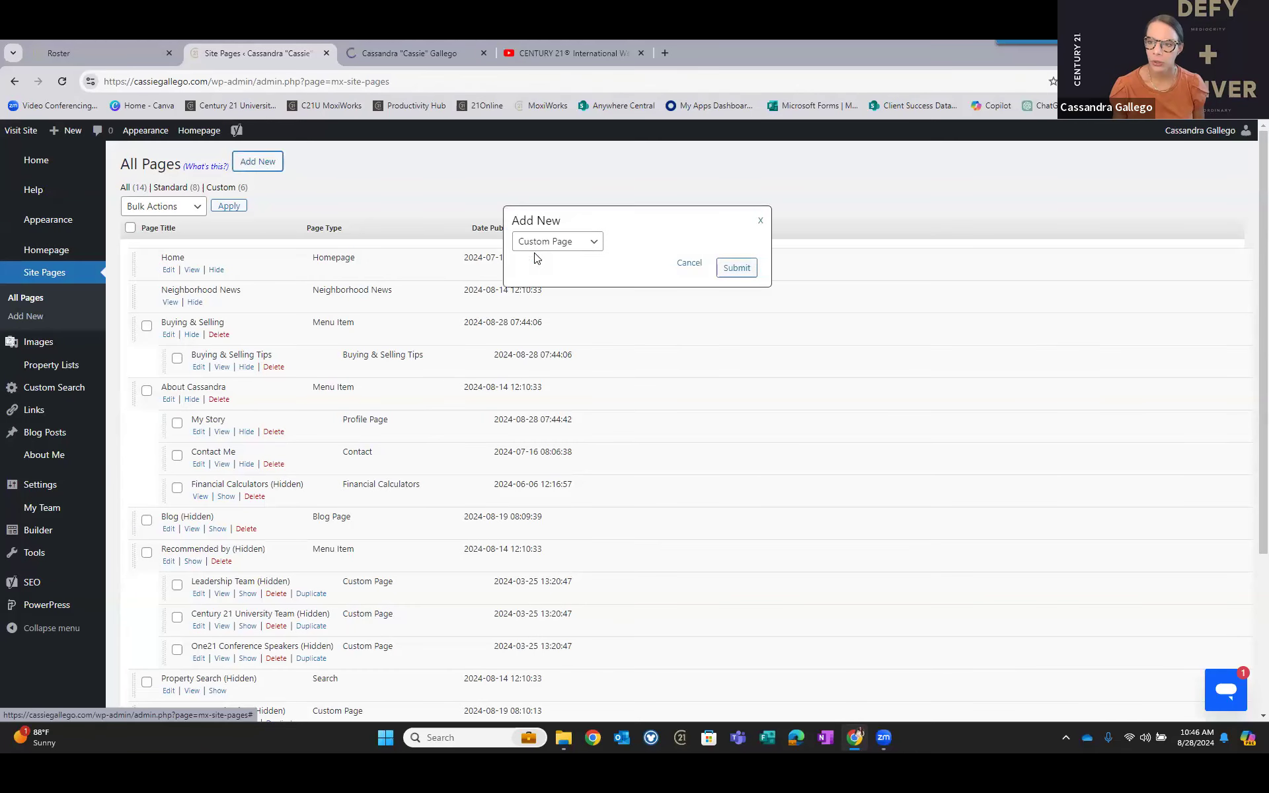
pyautogui.click(534, 248)
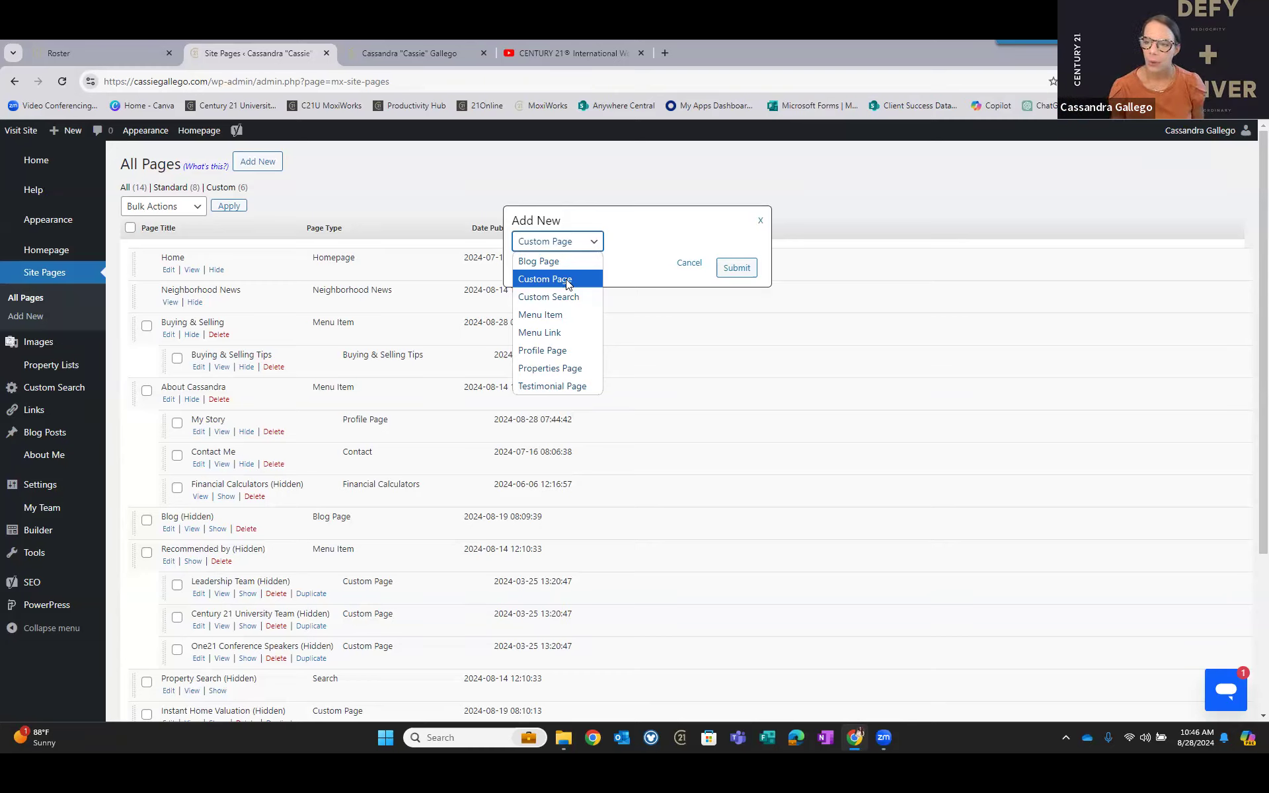
pyautogui.click(566, 279)
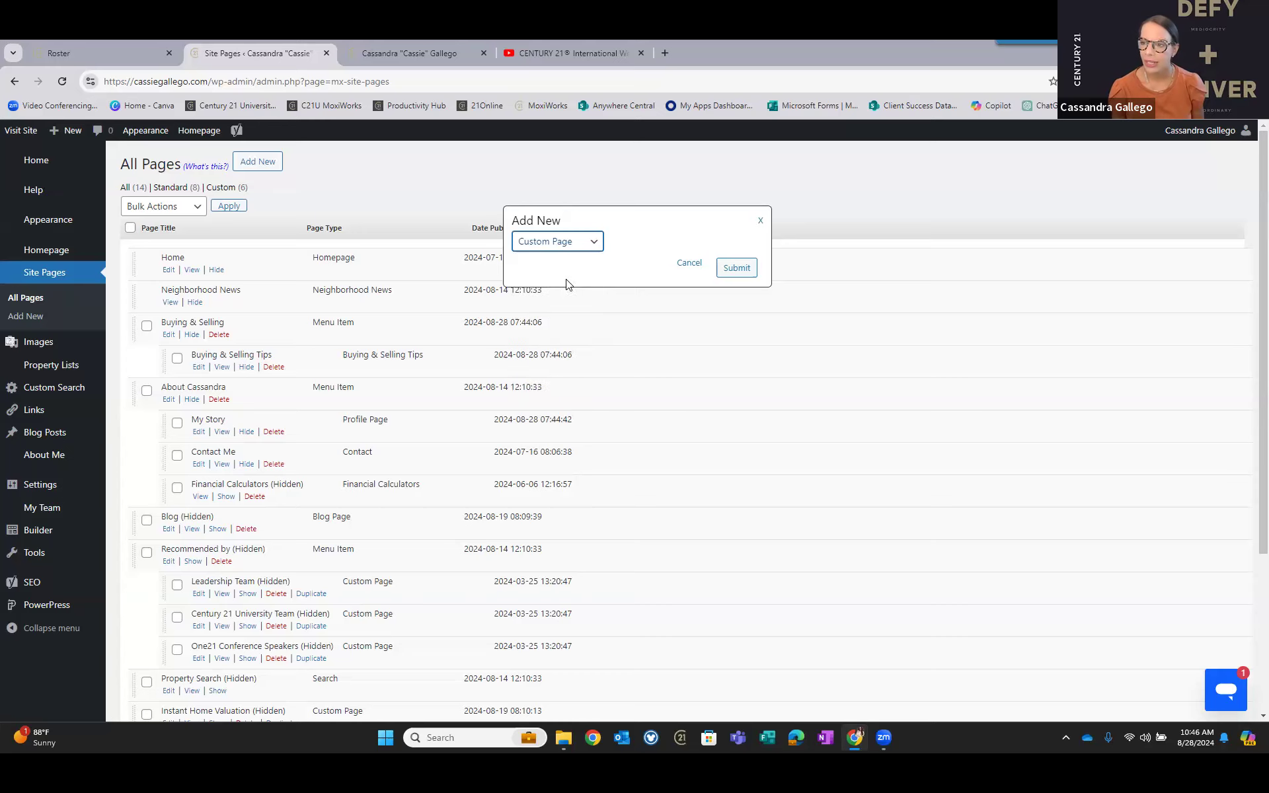
pyautogui.click(736, 273)
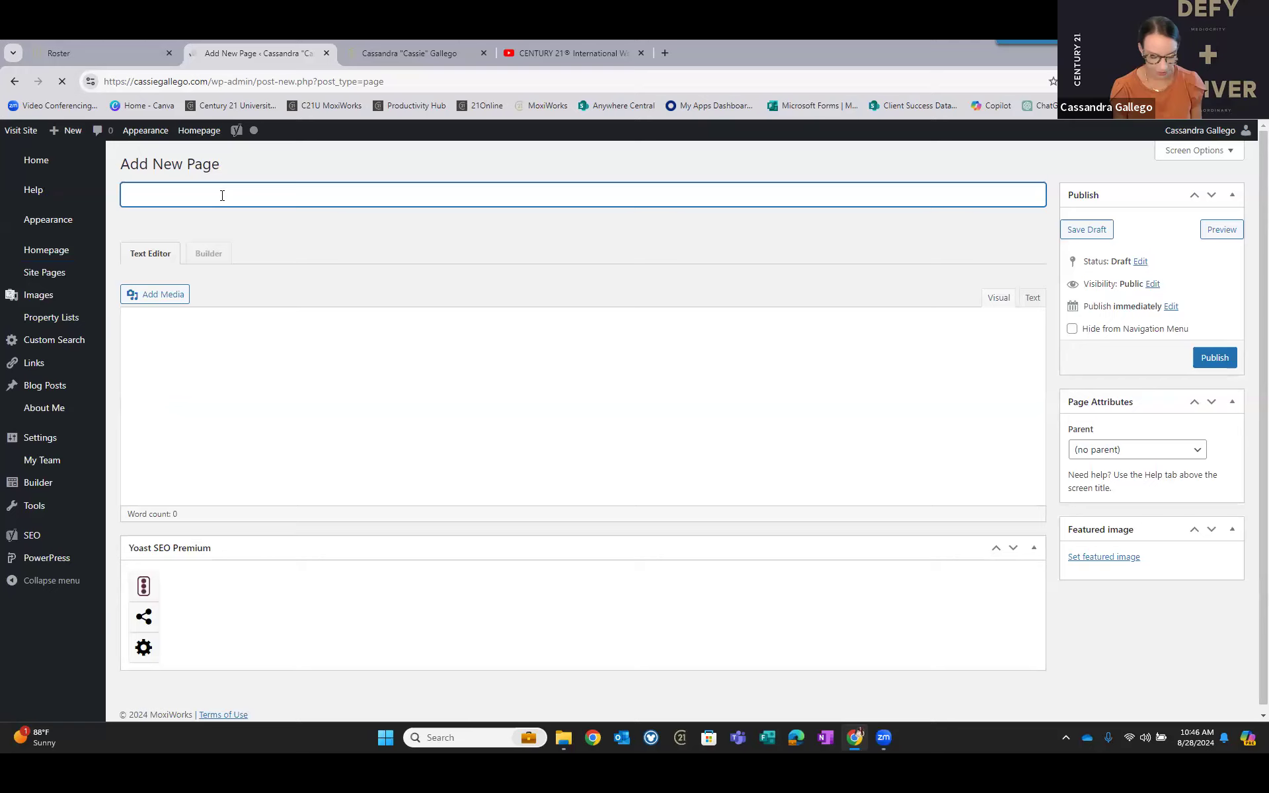
pyautogui.write('Cent')
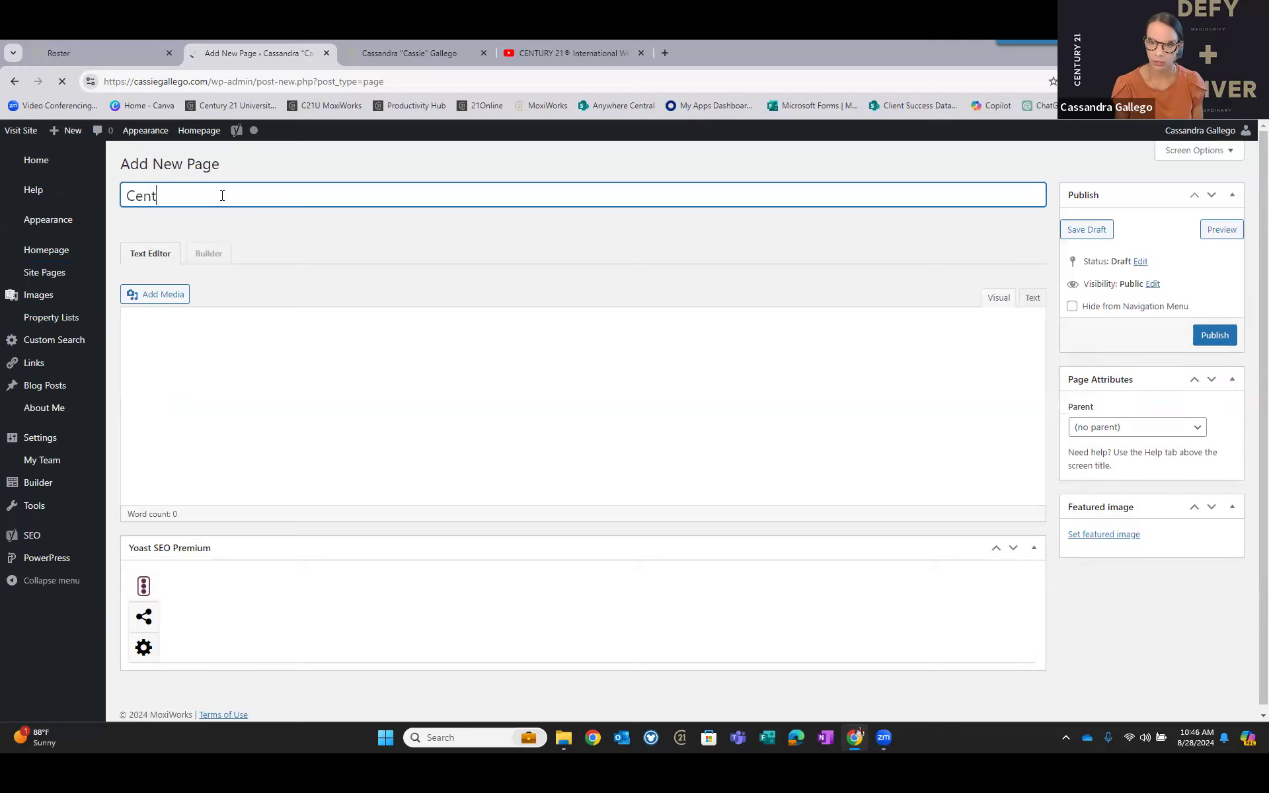
pyautogui.write('ral Park at')
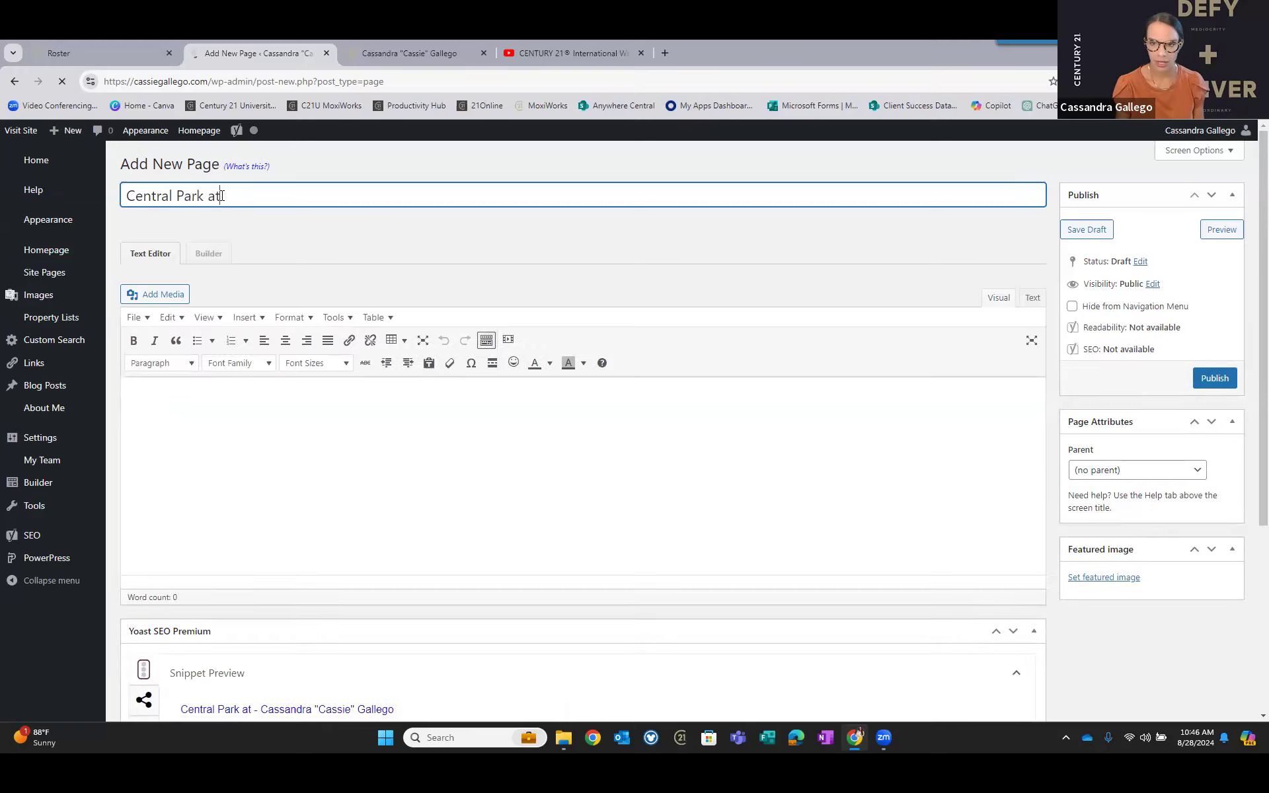
pyautogui.write(' Lake')
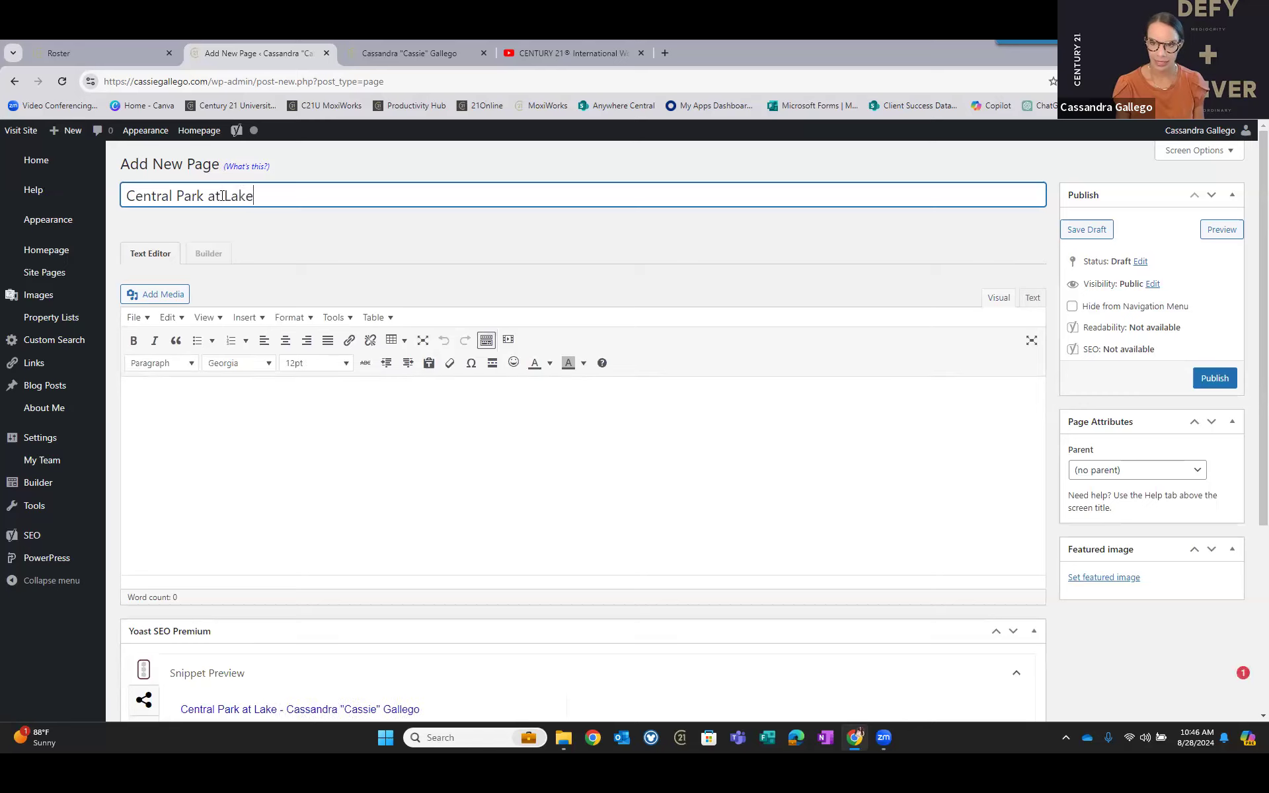
pyautogui.write('wood Ranch')
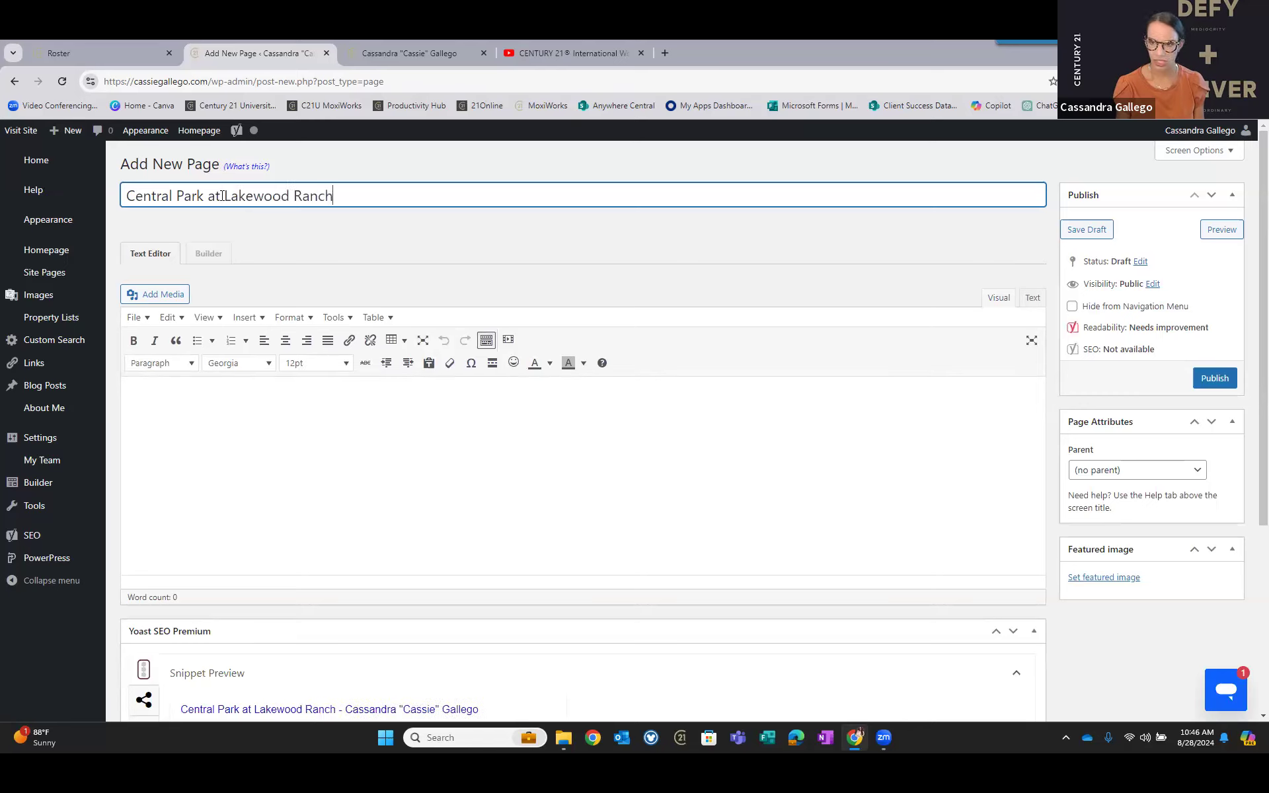
pyautogui.click(425, 499)
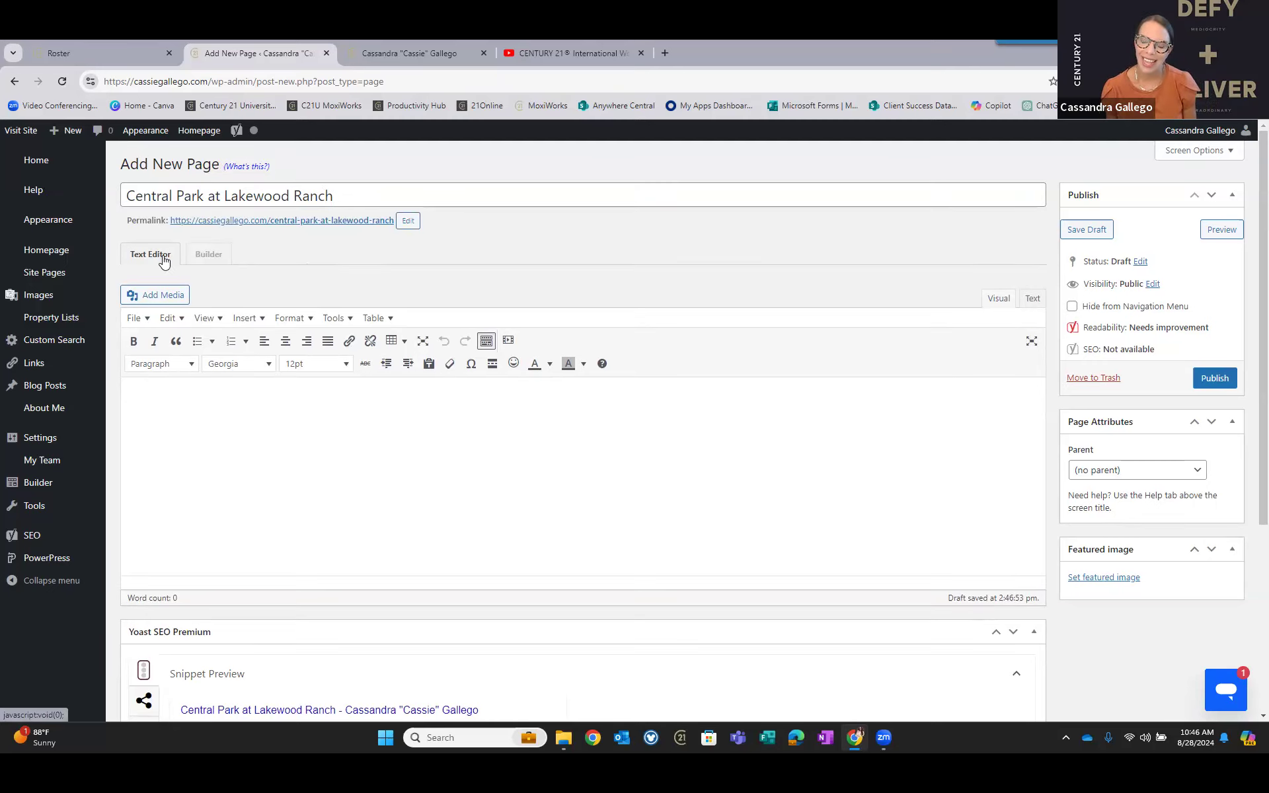
# Switch the Central Park at Lakewood Ranch page from the text editor to the Builder and close the YouTube video page.
pyautogui.click(229, 256)
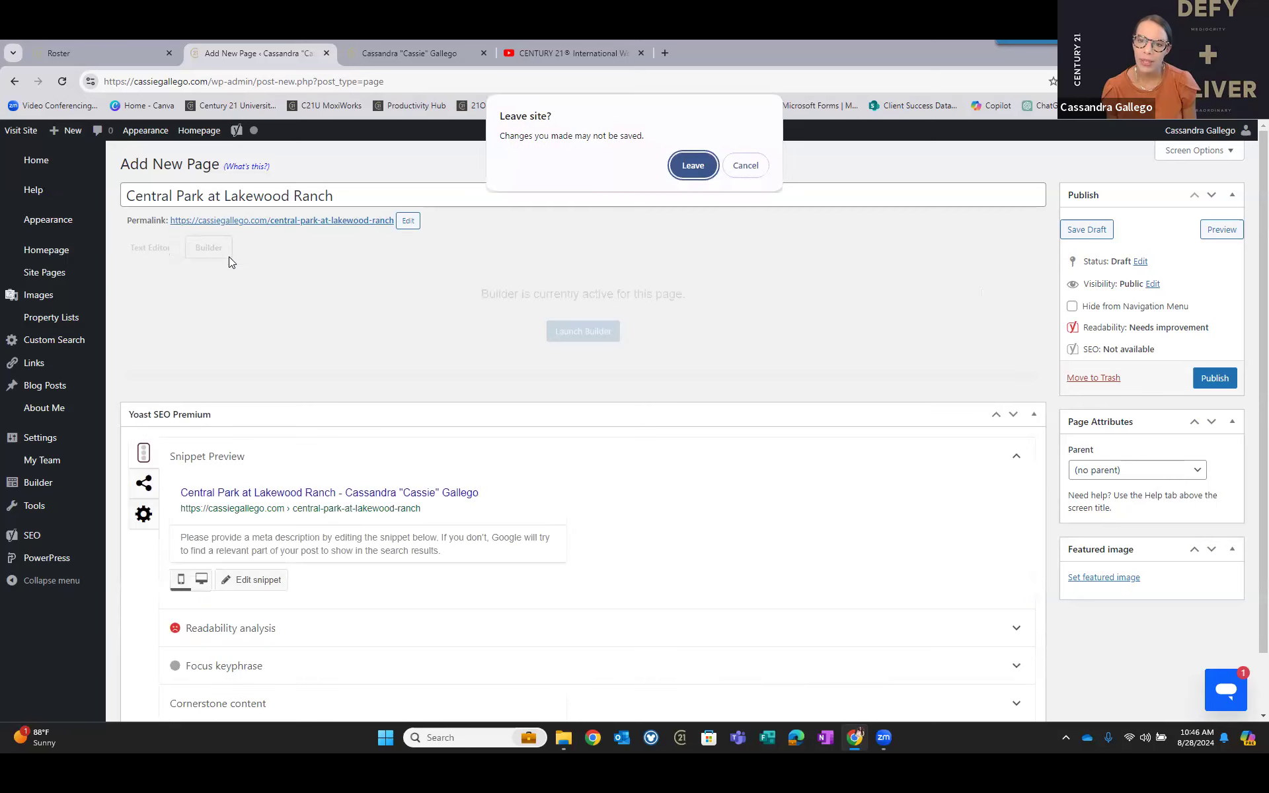
pyautogui.click(691, 166)
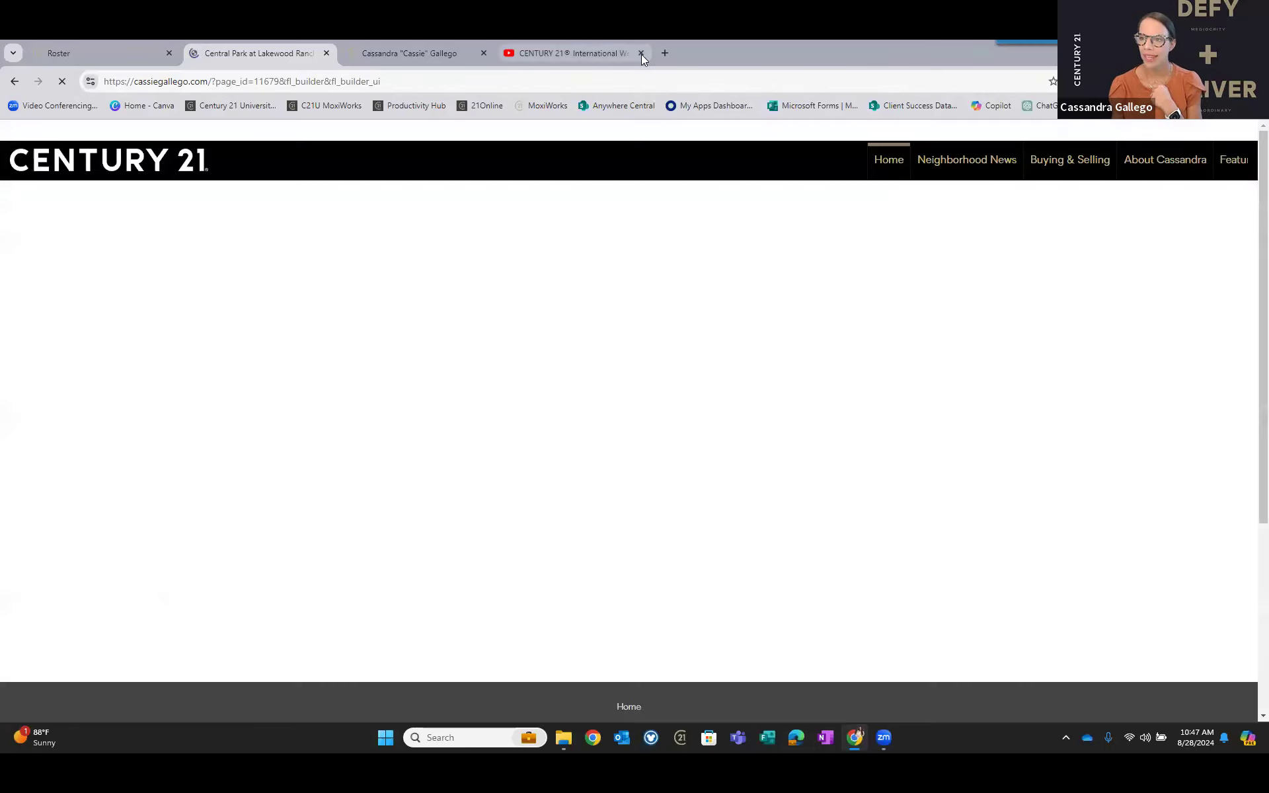
pyautogui.click(641, 53)
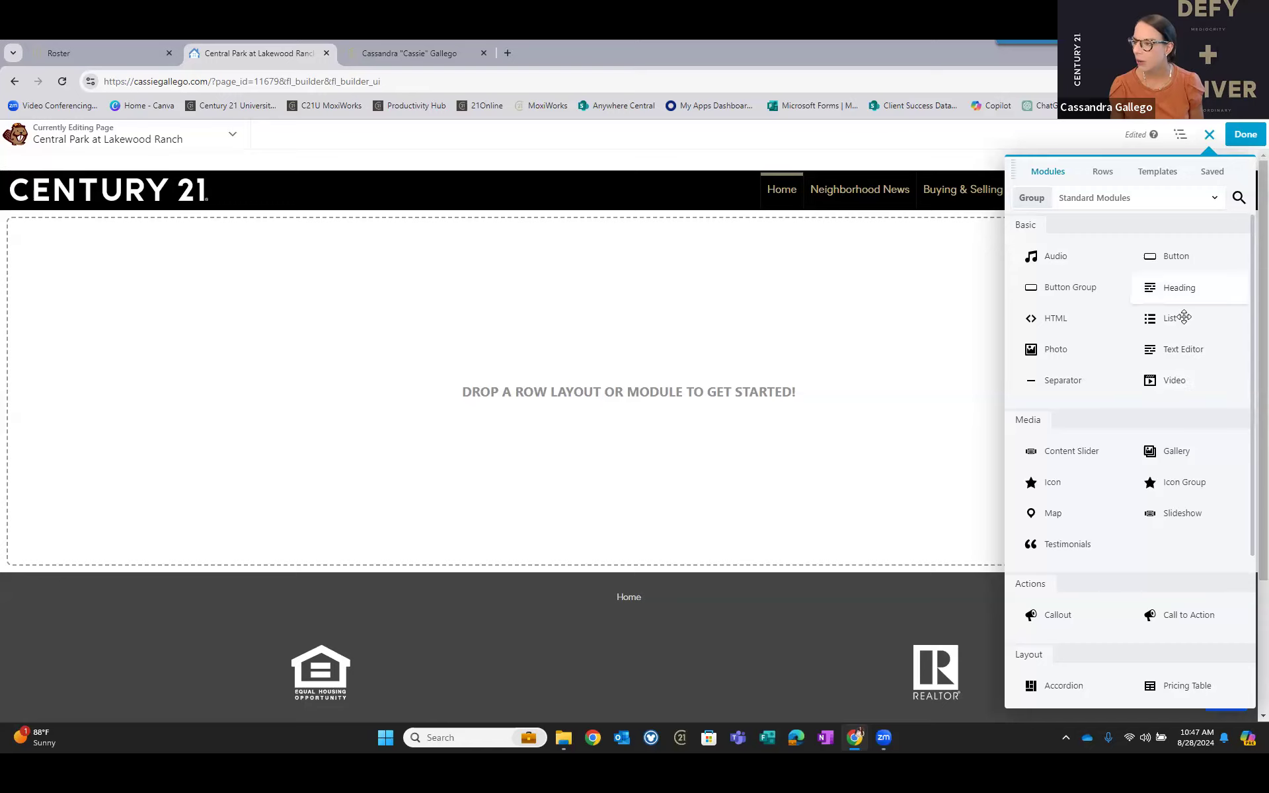
# Look through the Builder's Standard Modules and Advanced Modules available for the Central Park at Lakewood Ranch page.
pyautogui.scroll(-1, 1174, 423)
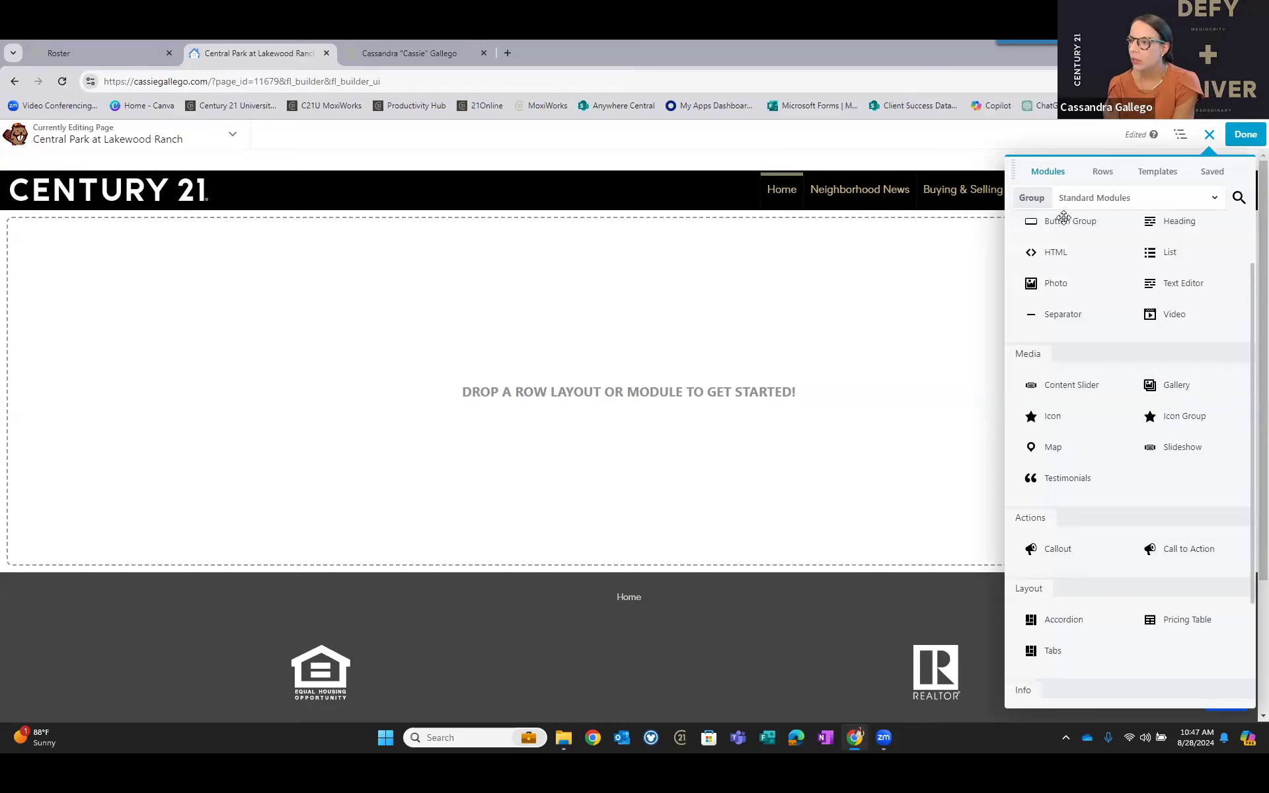
pyautogui.click(1075, 198)
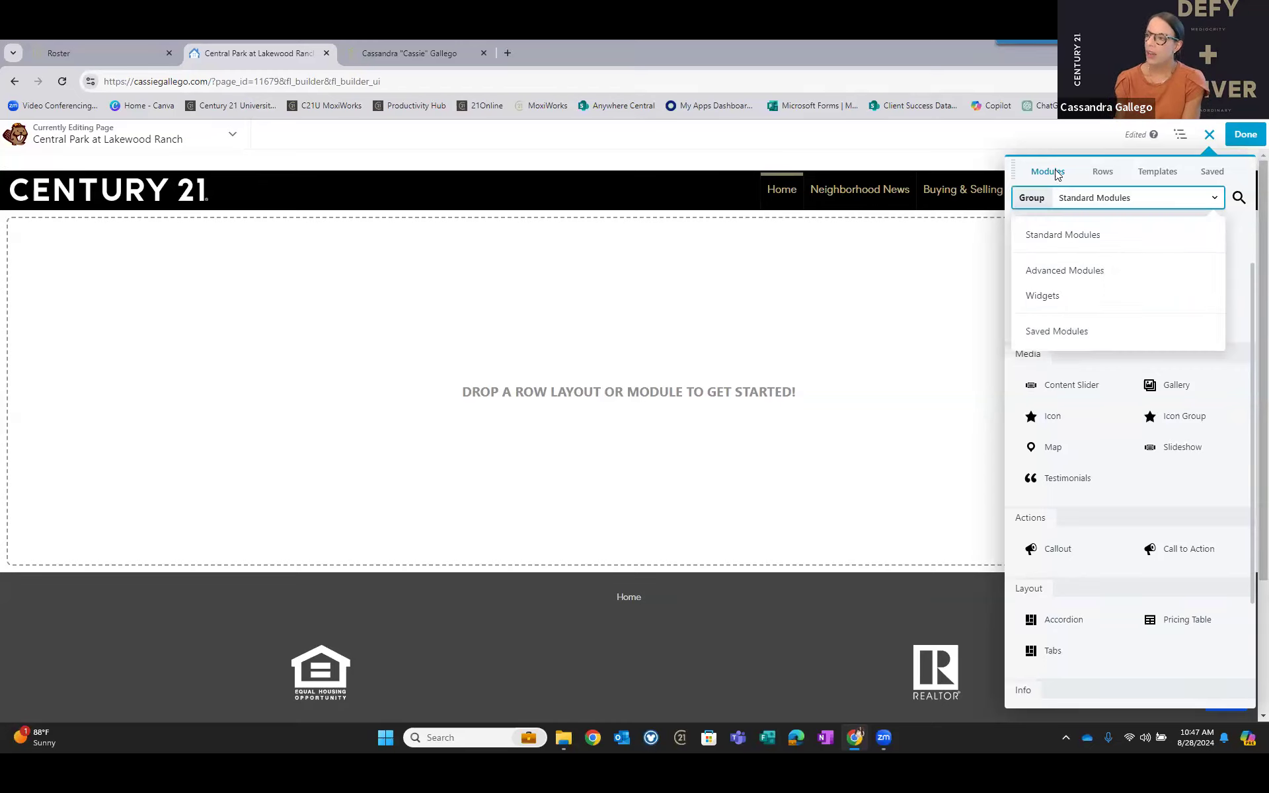
pyautogui.click(1094, 271)
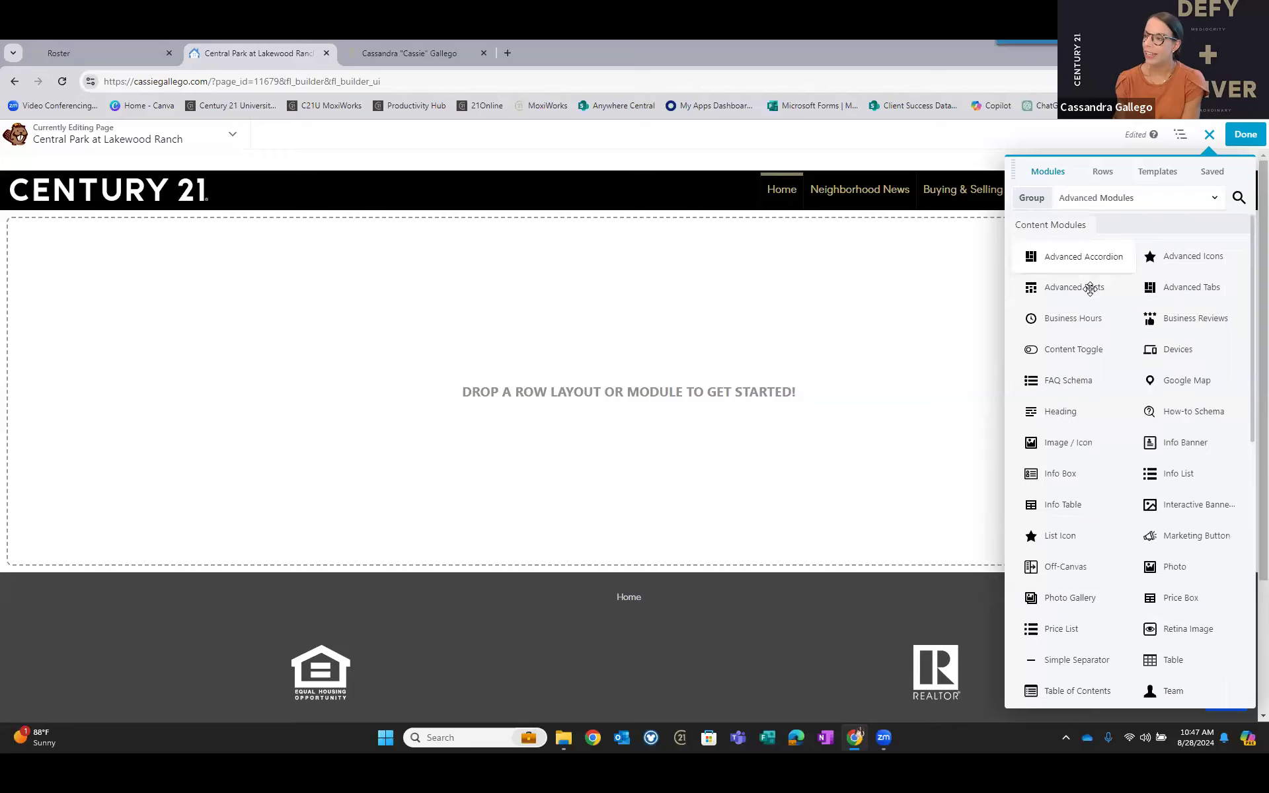
pyautogui.scroll(-3, 1172, 383)
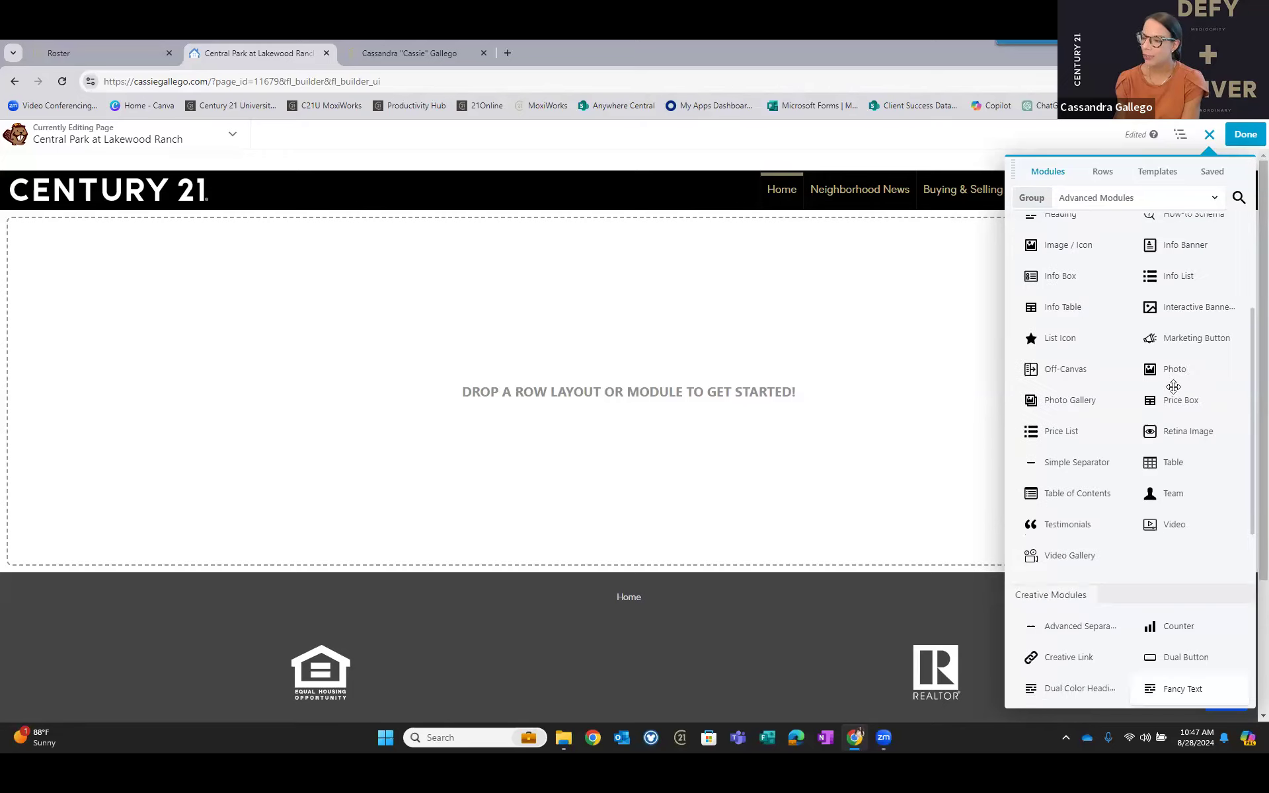
pyautogui.scroll(-1, 1181, 364)
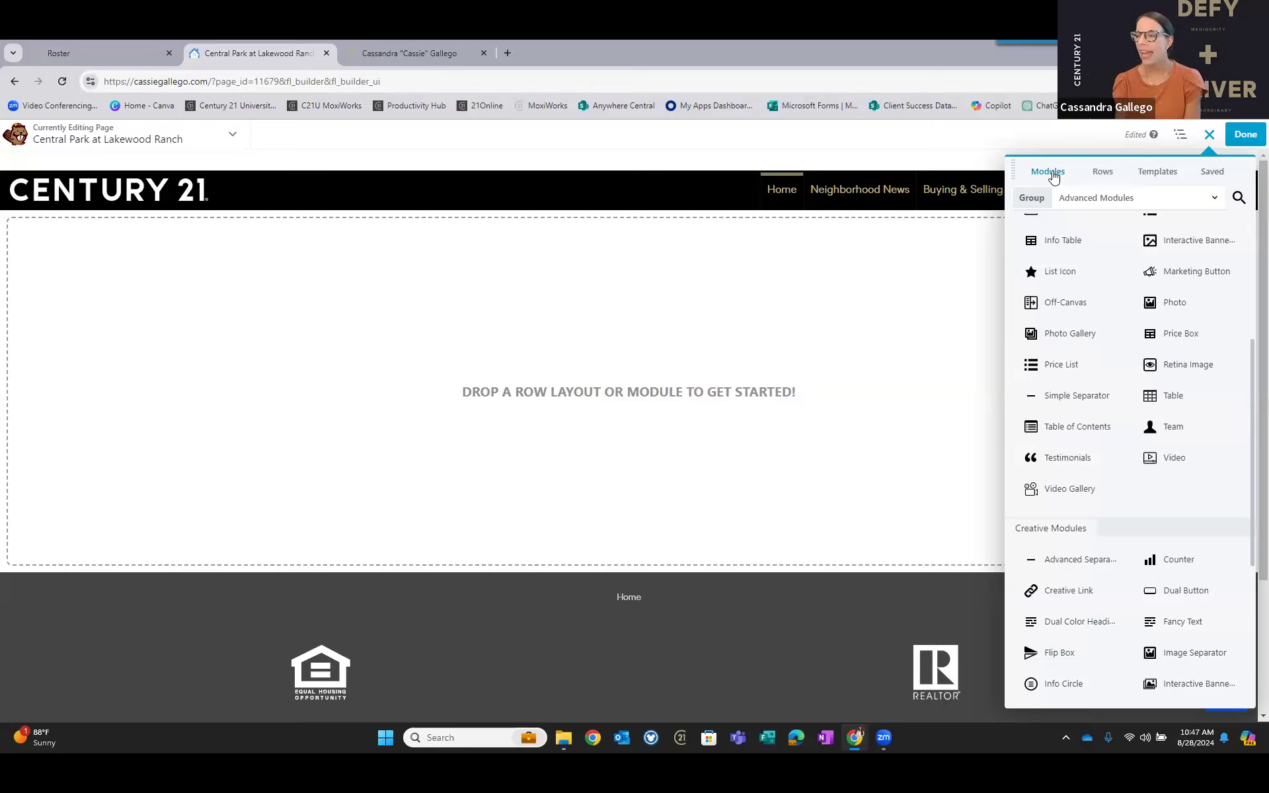
# Browse the MoxiWorks page templates, from the homepage designs through the About Us, Recruiting and Neighborhood designs.
pyautogui.click(1153, 176)
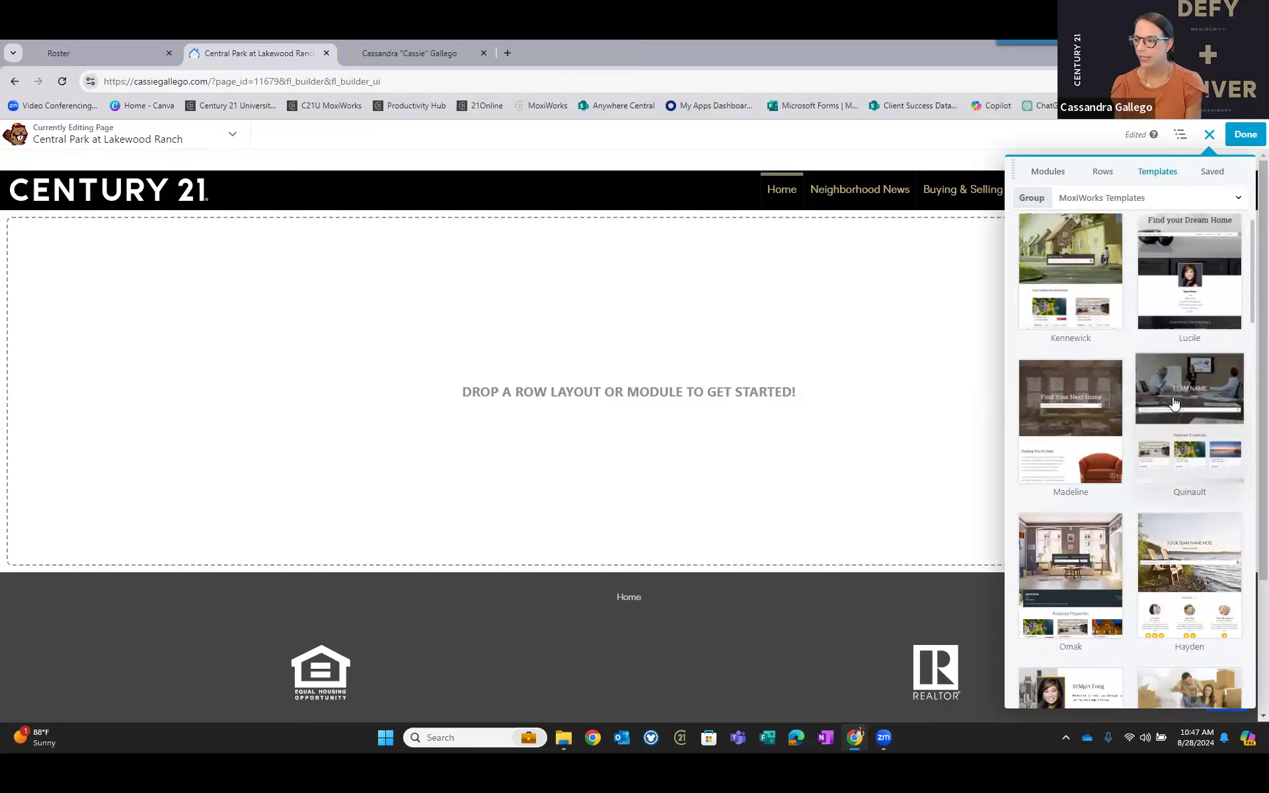
pyautogui.scroll(-5, 1156, 436)
pyautogui.scroll(-5, 1201, 523)
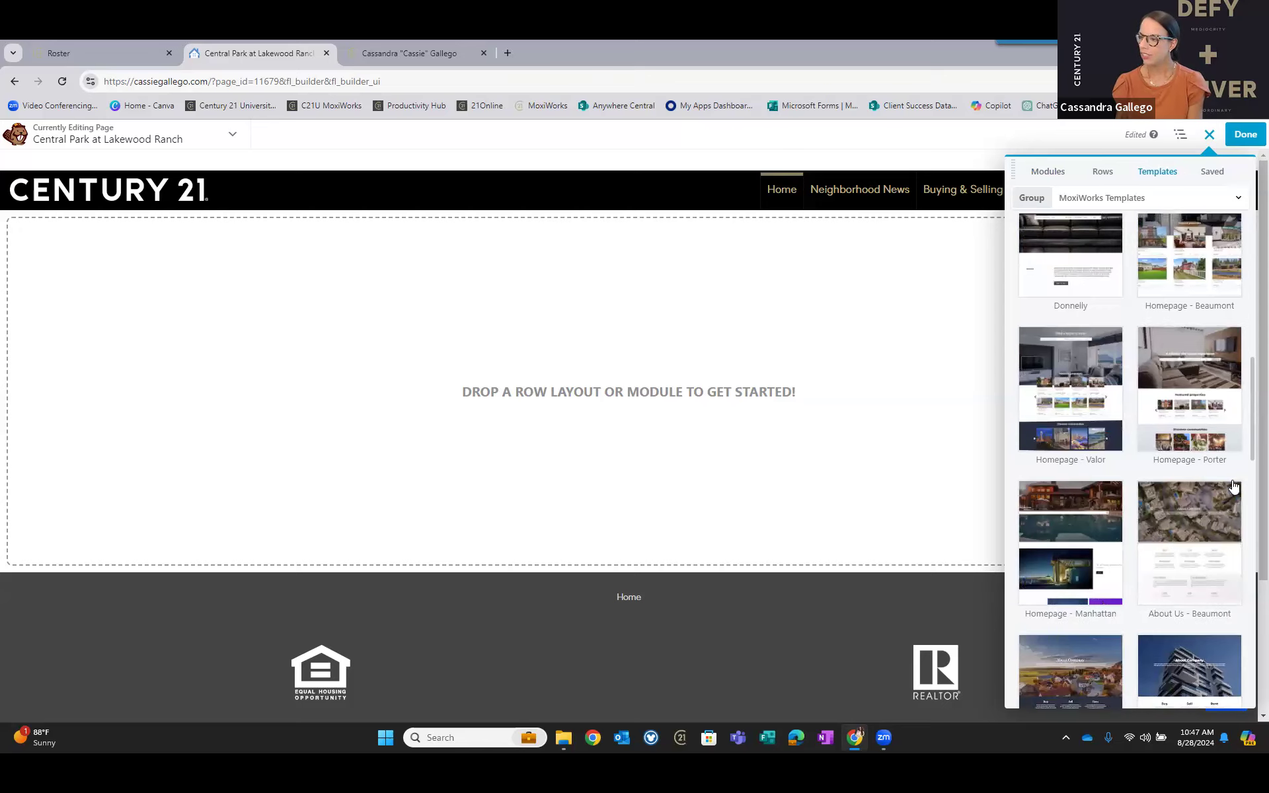
pyautogui.scroll(-5, 1111, 558)
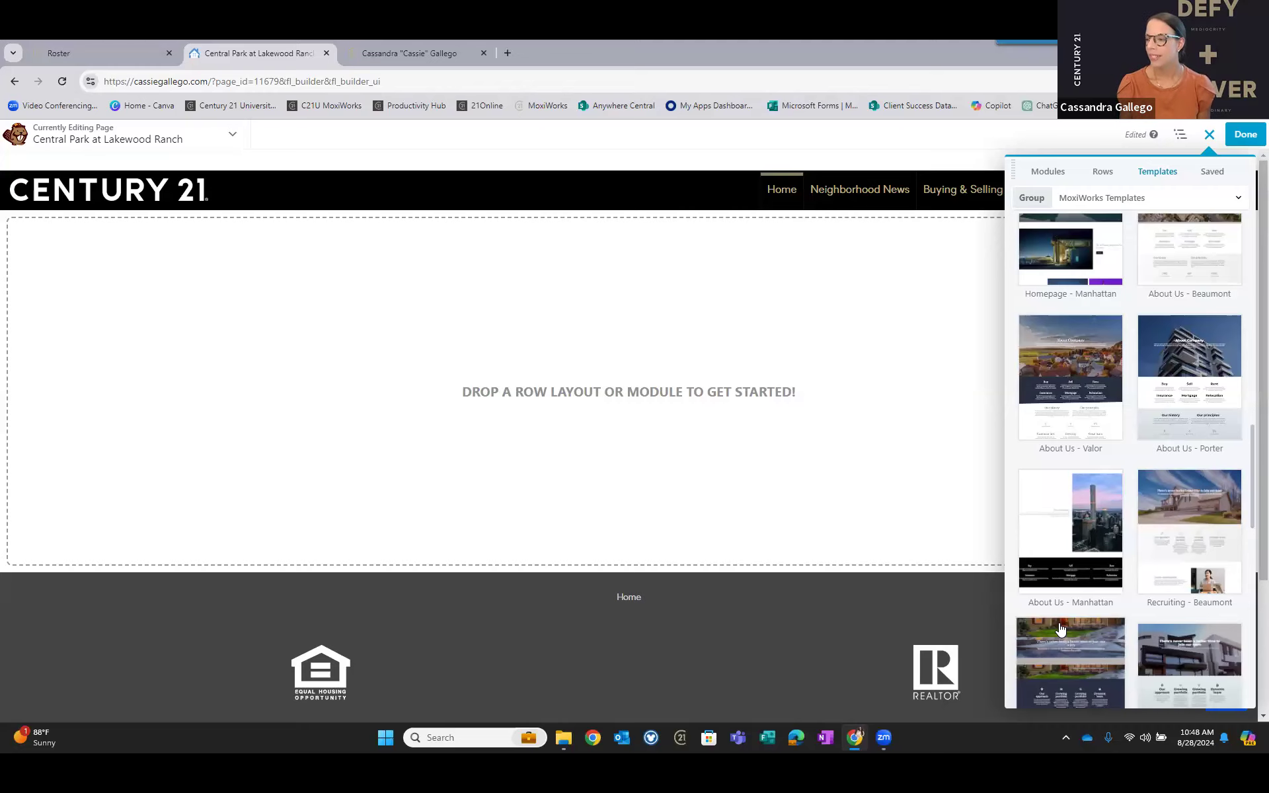
pyautogui.scroll(-2, 1099, 598)
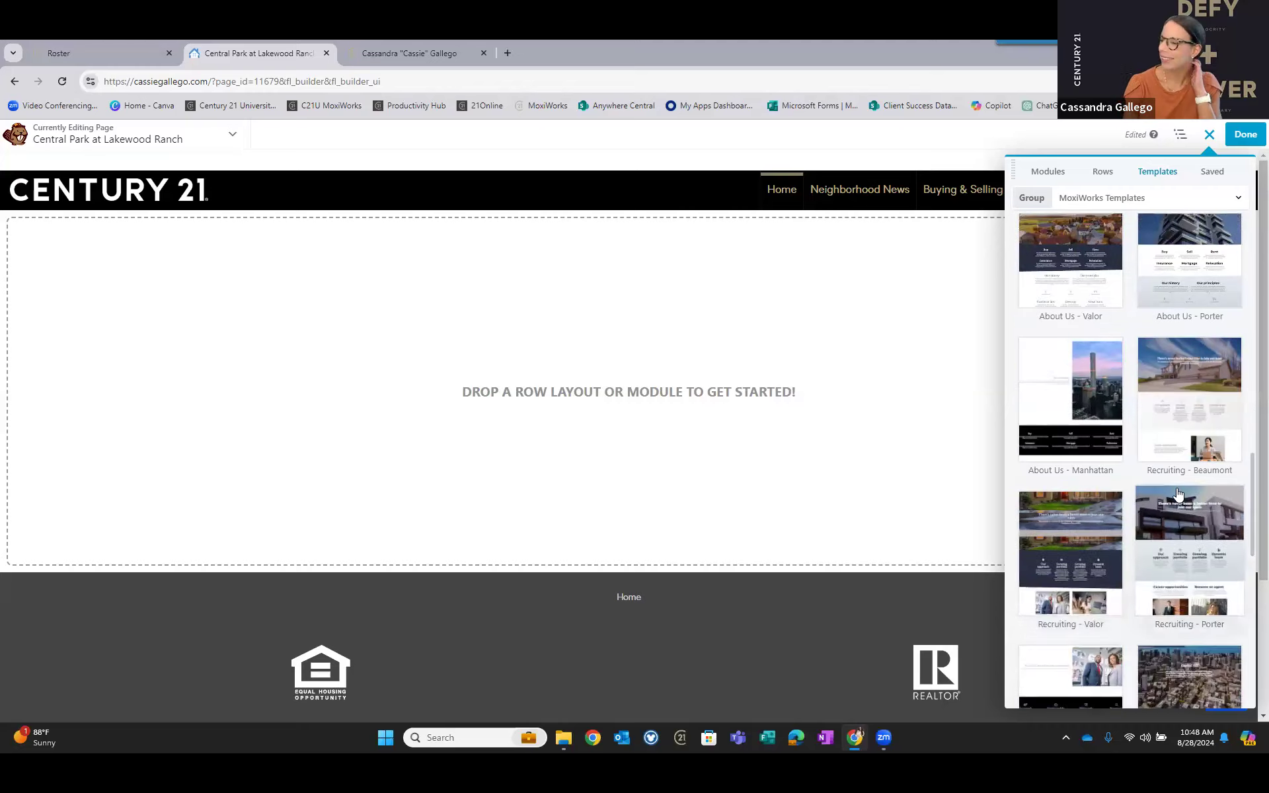
pyautogui.scroll(-4, 1188, 293)
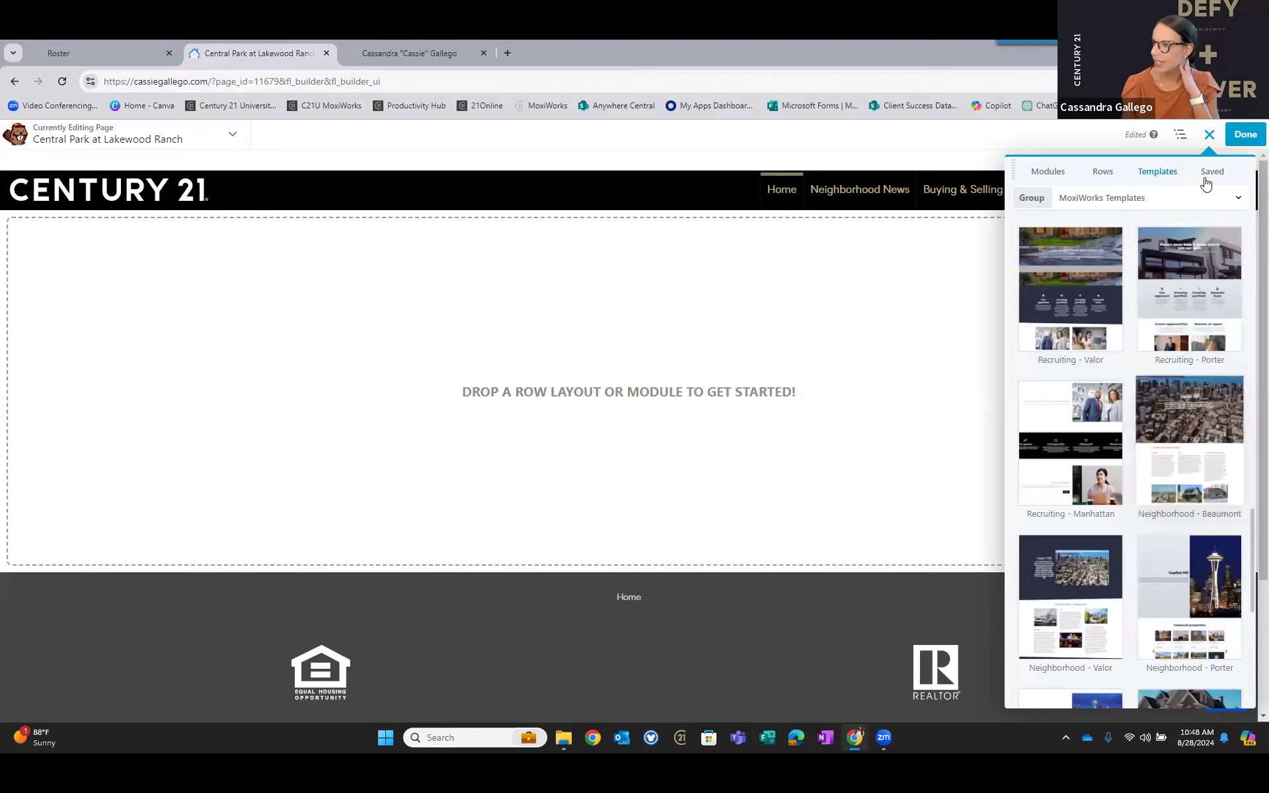
# Examine the page templates in the Landing Pages, Content Pages and Micro Pages groups.
pyautogui.click(1148, 200)
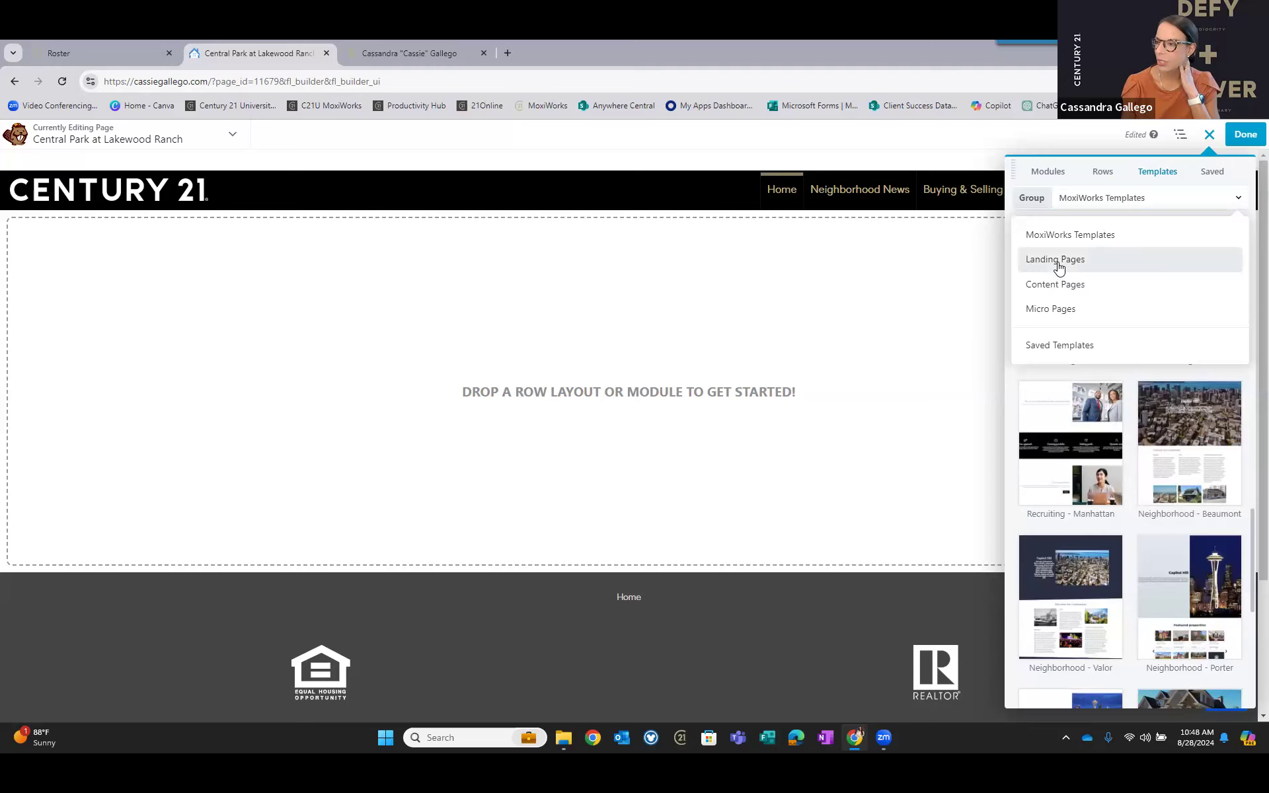
pyautogui.click(1059, 264)
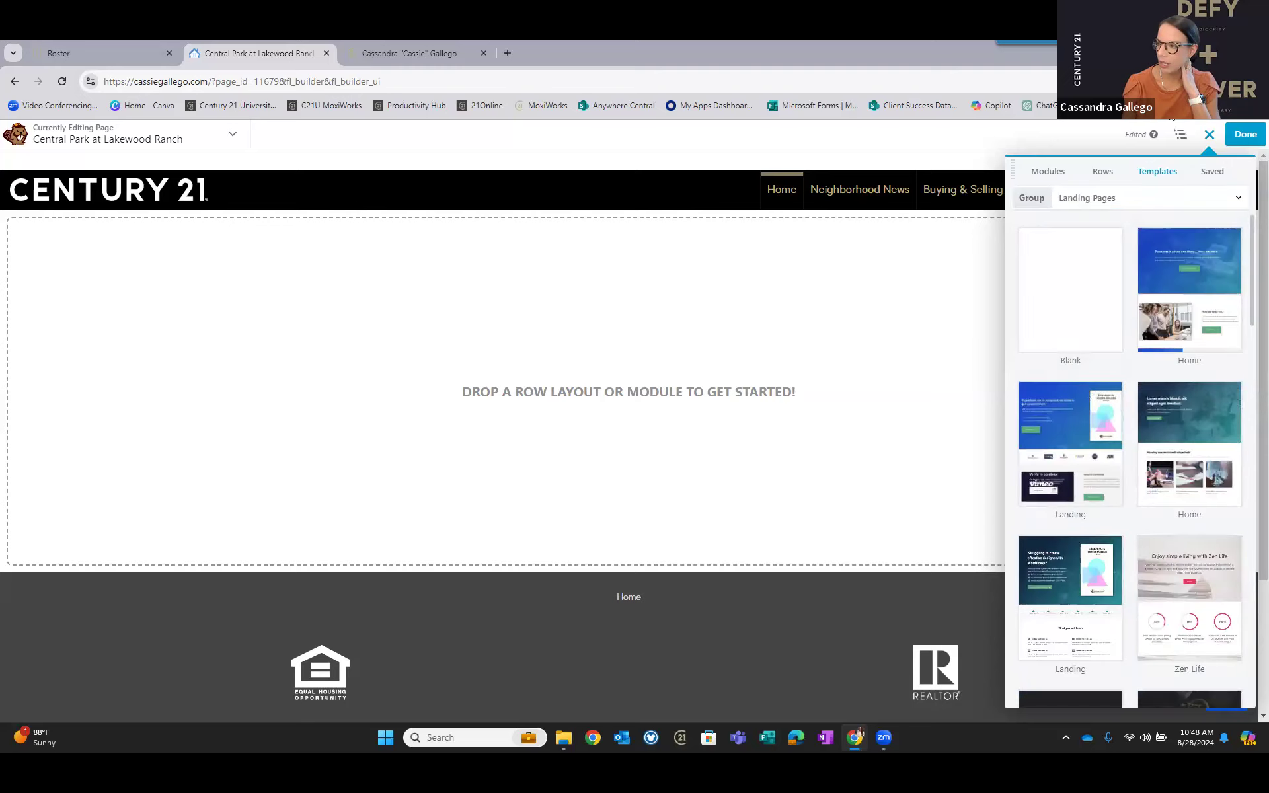
pyautogui.click(1142, 197)
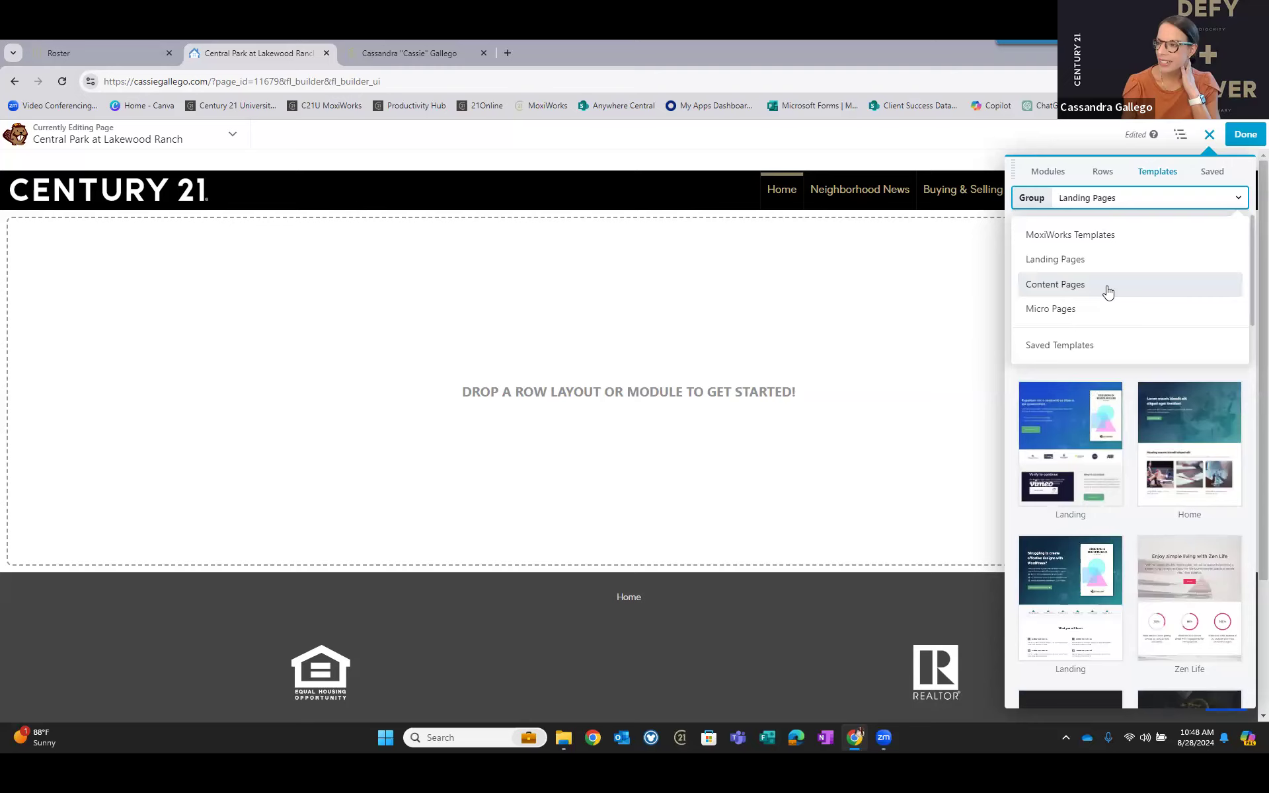
pyautogui.click(1078, 285)
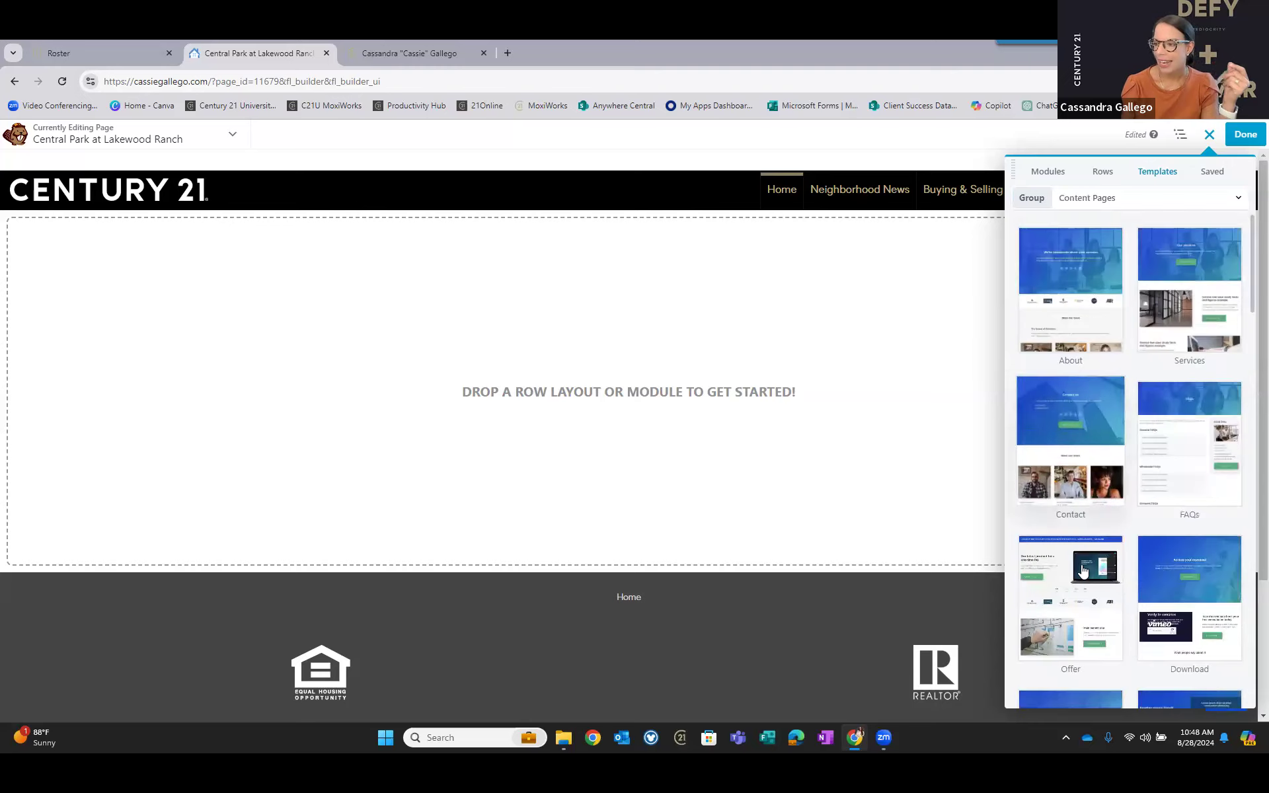
pyautogui.scroll(-4, 1129, 589)
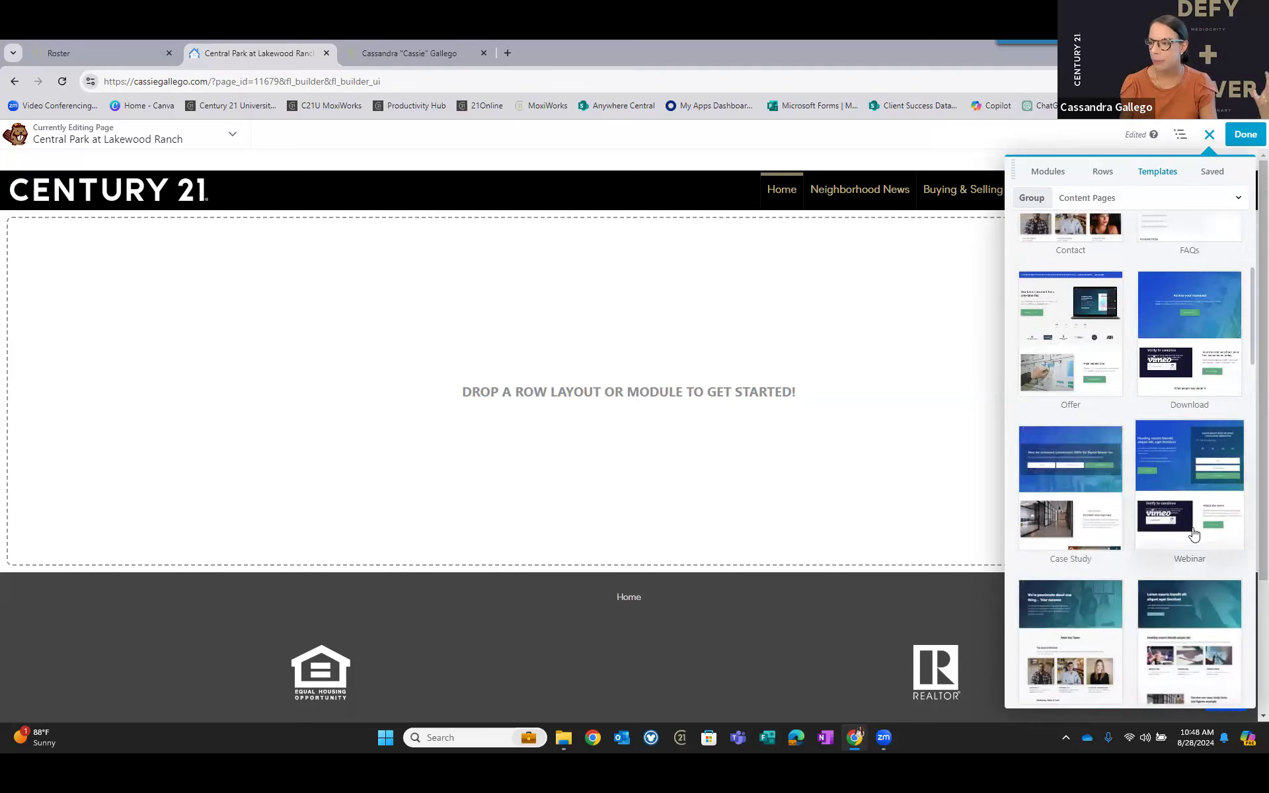
pyautogui.scroll(-2, 1233, 574)
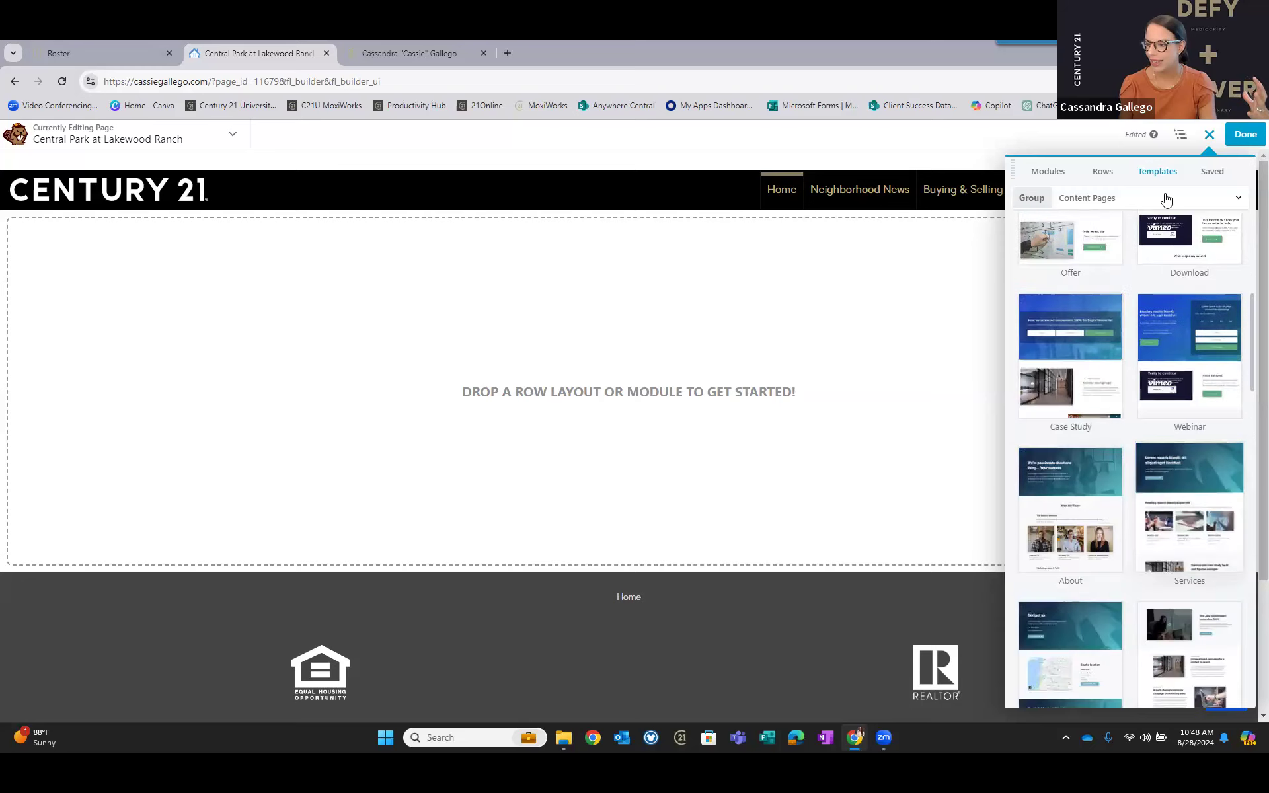
pyautogui.click(1161, 200)
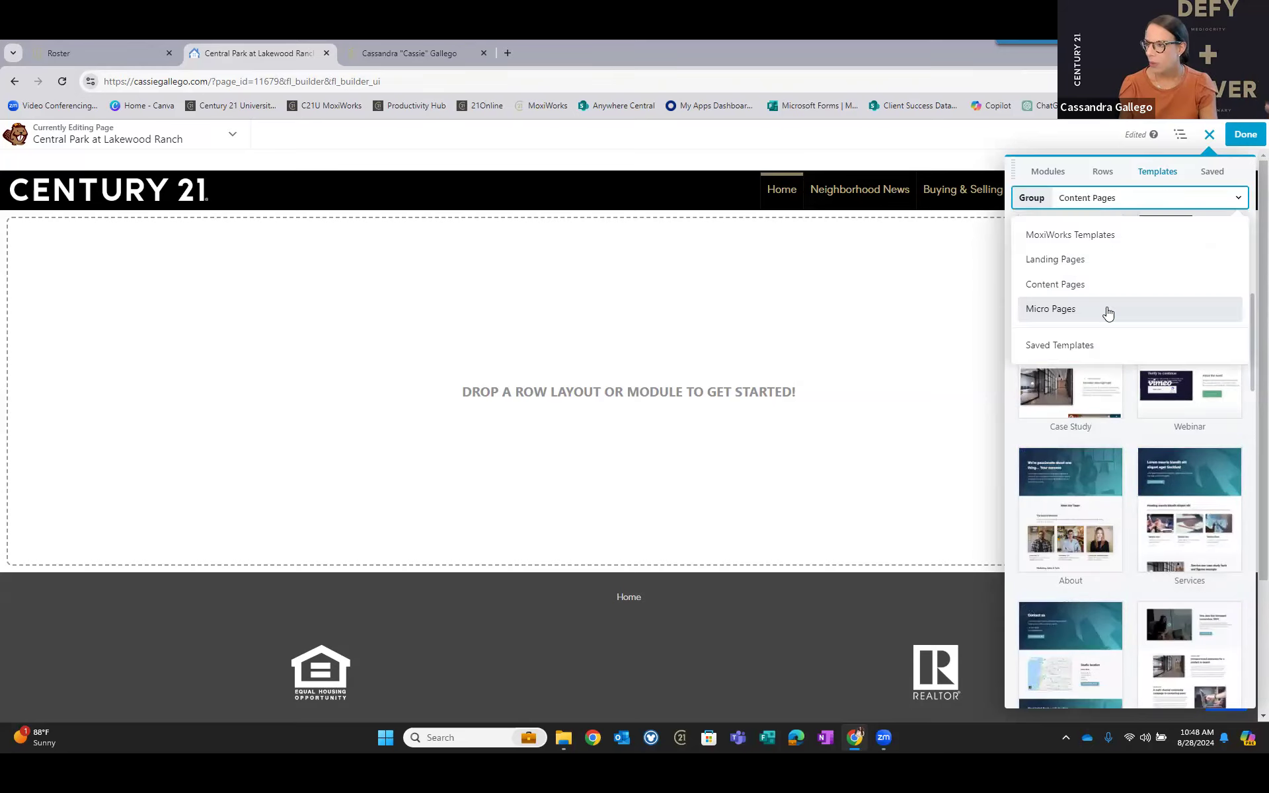
pyautogui.click(1109, 313)
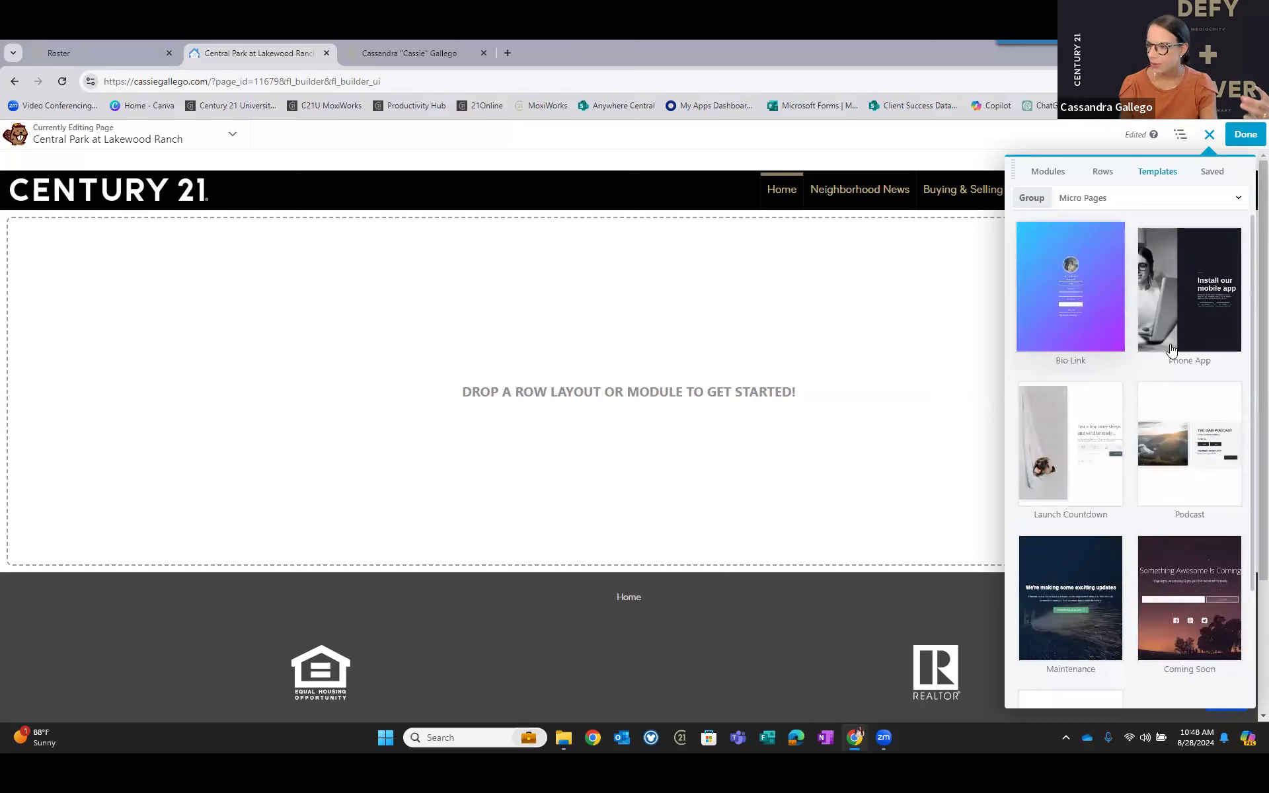
pyautogui.scroll(-2, 1149, 671)
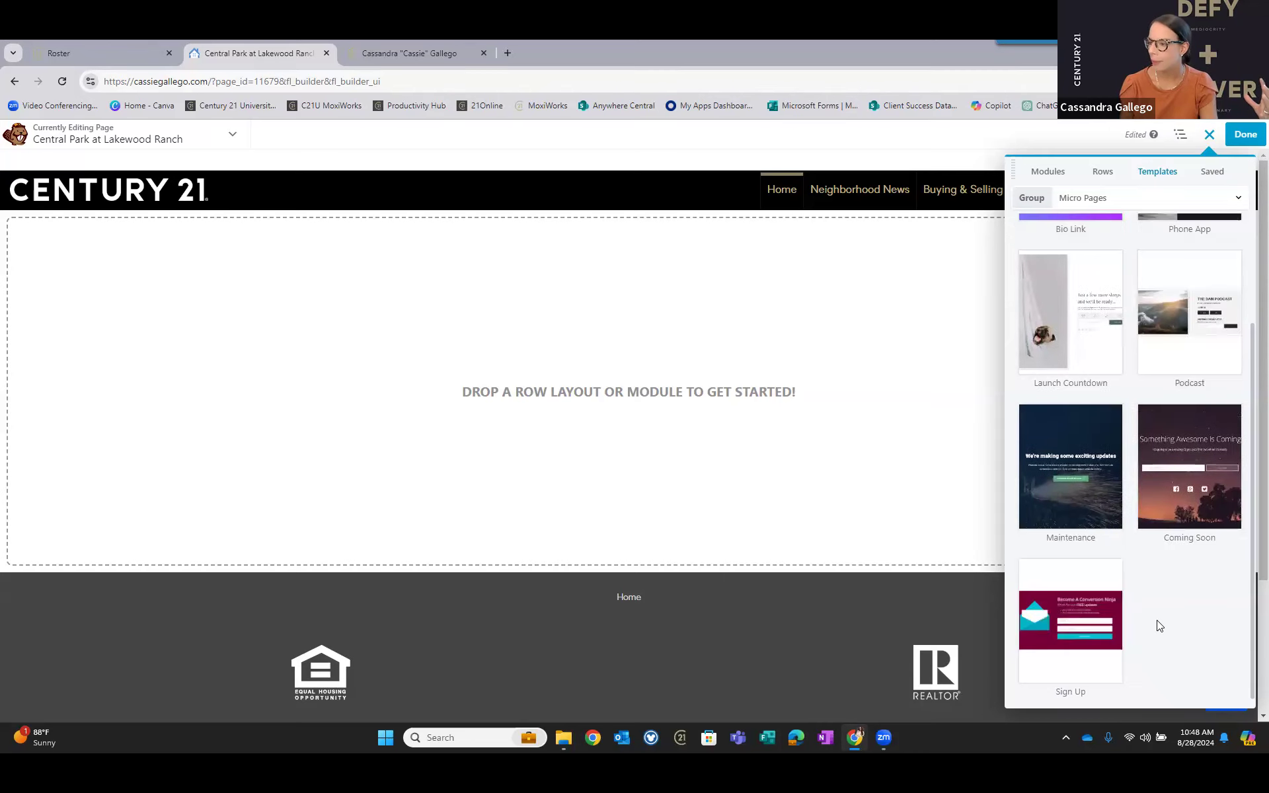
pyautogui.scroll(3, 1235, 269)
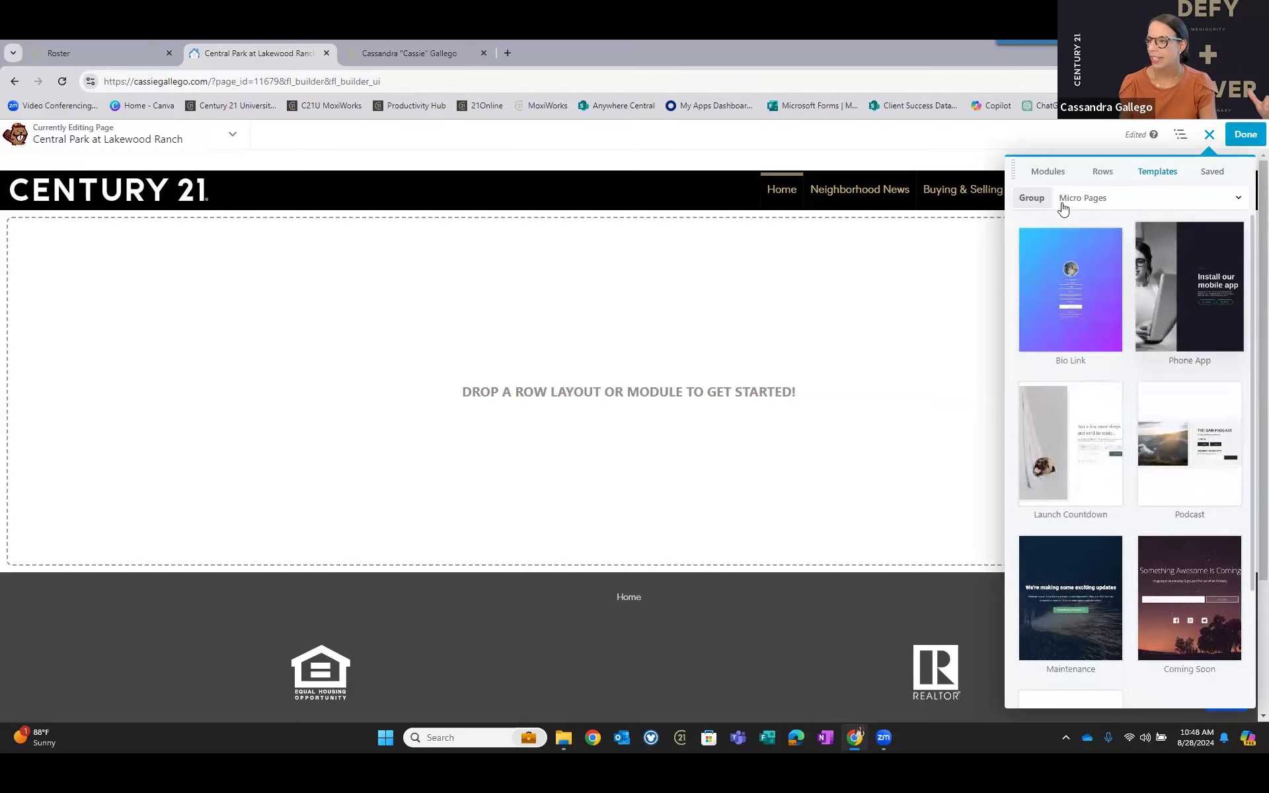
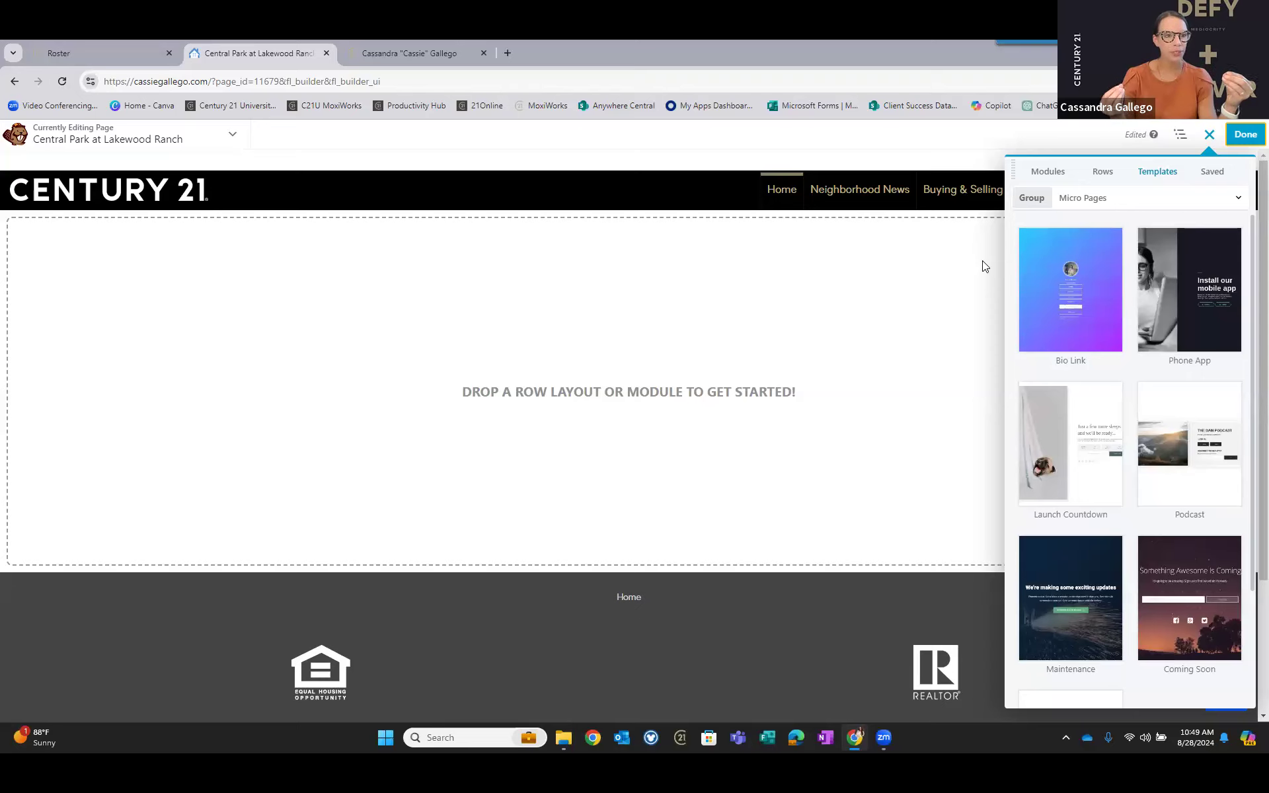
# Discard the unpublished Builder changes to the Central Park at Lakewood Ranch page and return to the website's admin home.
pyautogui.click(1246, 137)
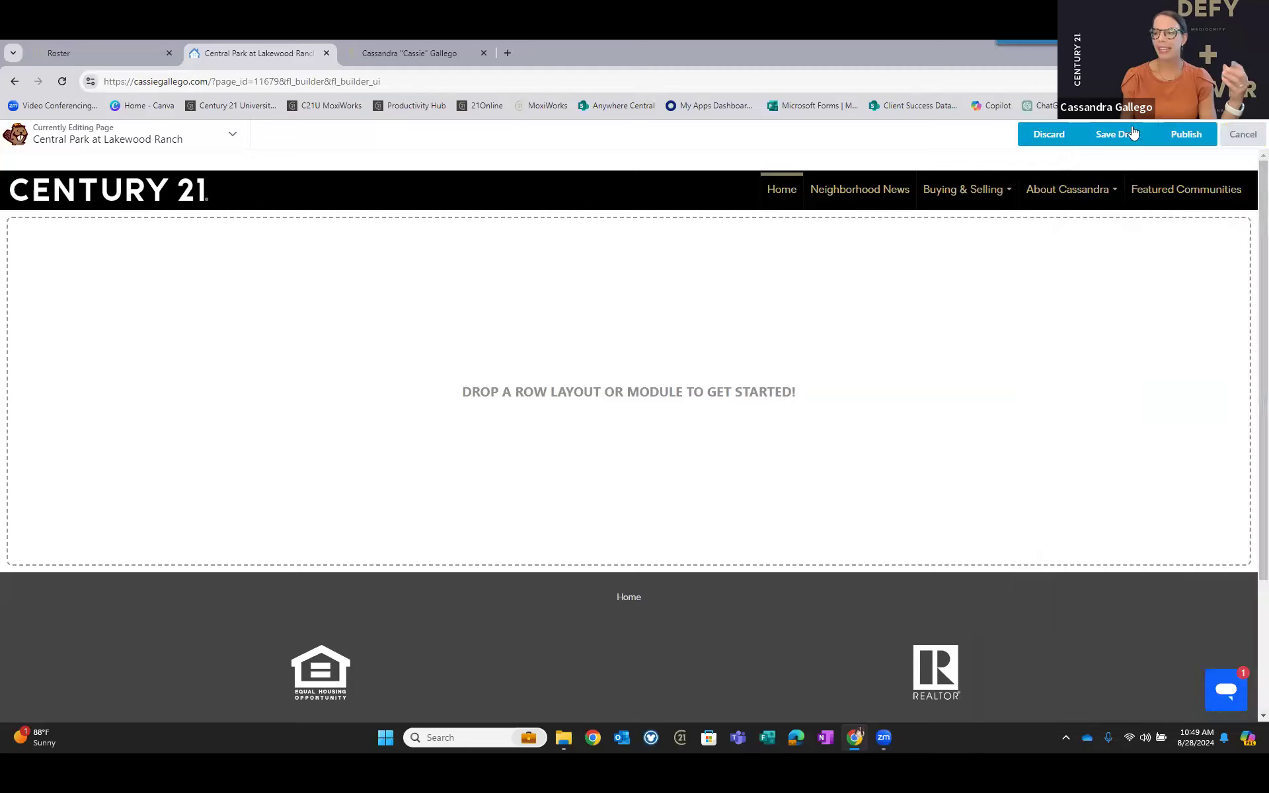
pyautogui.click(1063, 142)
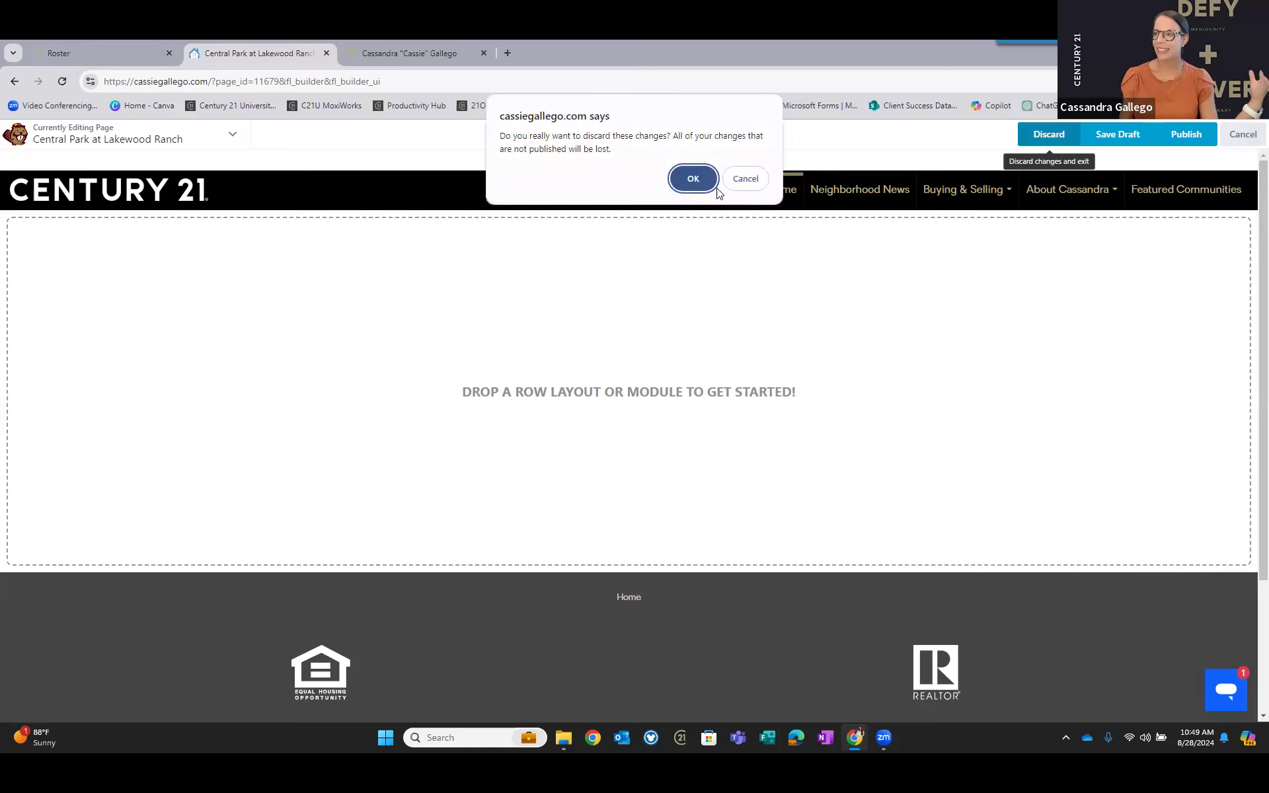
pyautogui.click(702, 176)
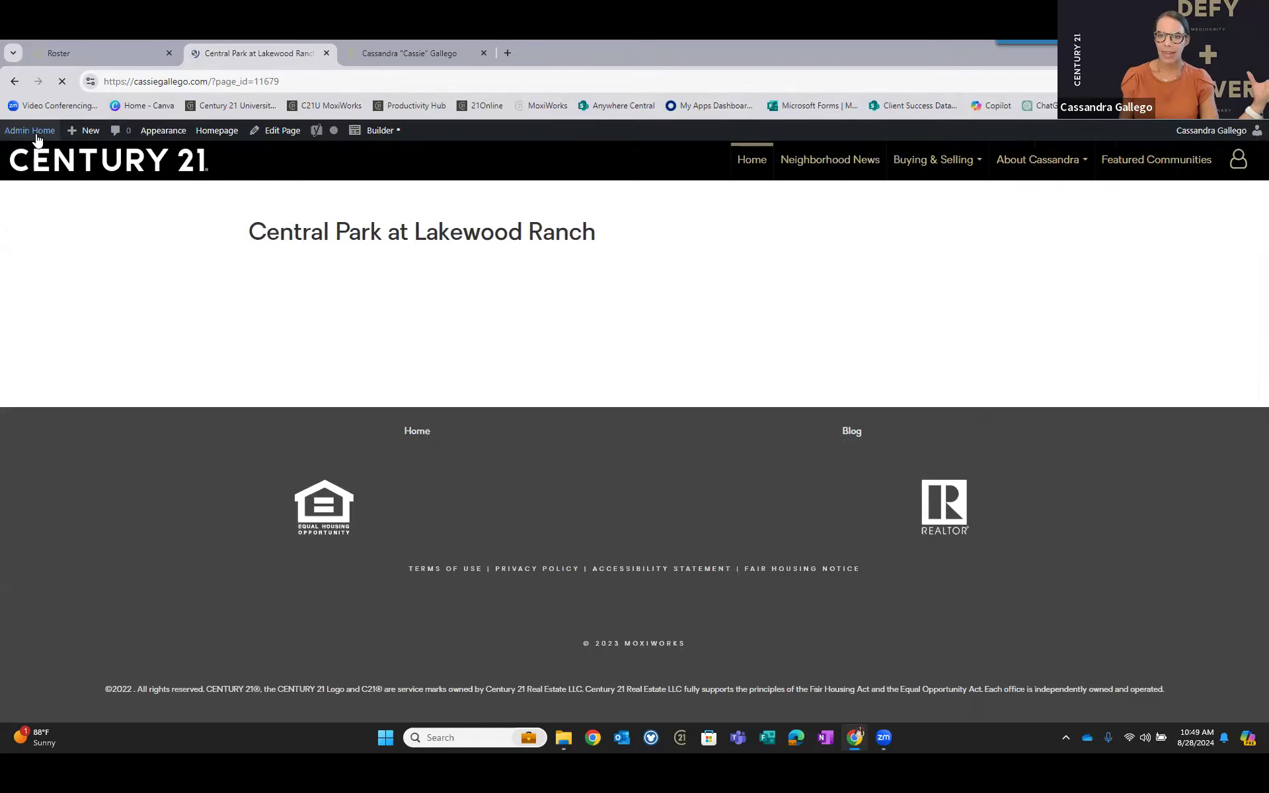
pyautogui.click(29, 130)
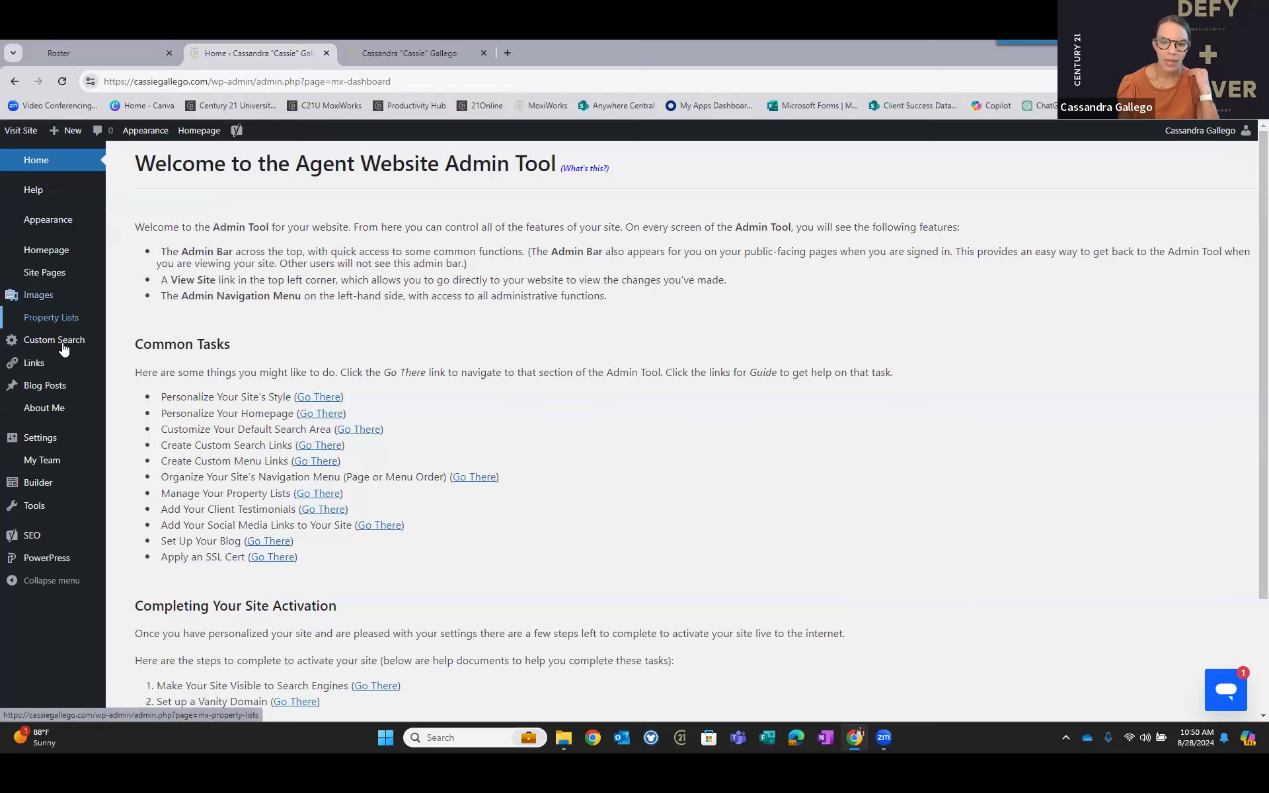
# Add a new Custom Page to the site pages and title it Home 2.0.
pyautogui.moveTo(49, 279)
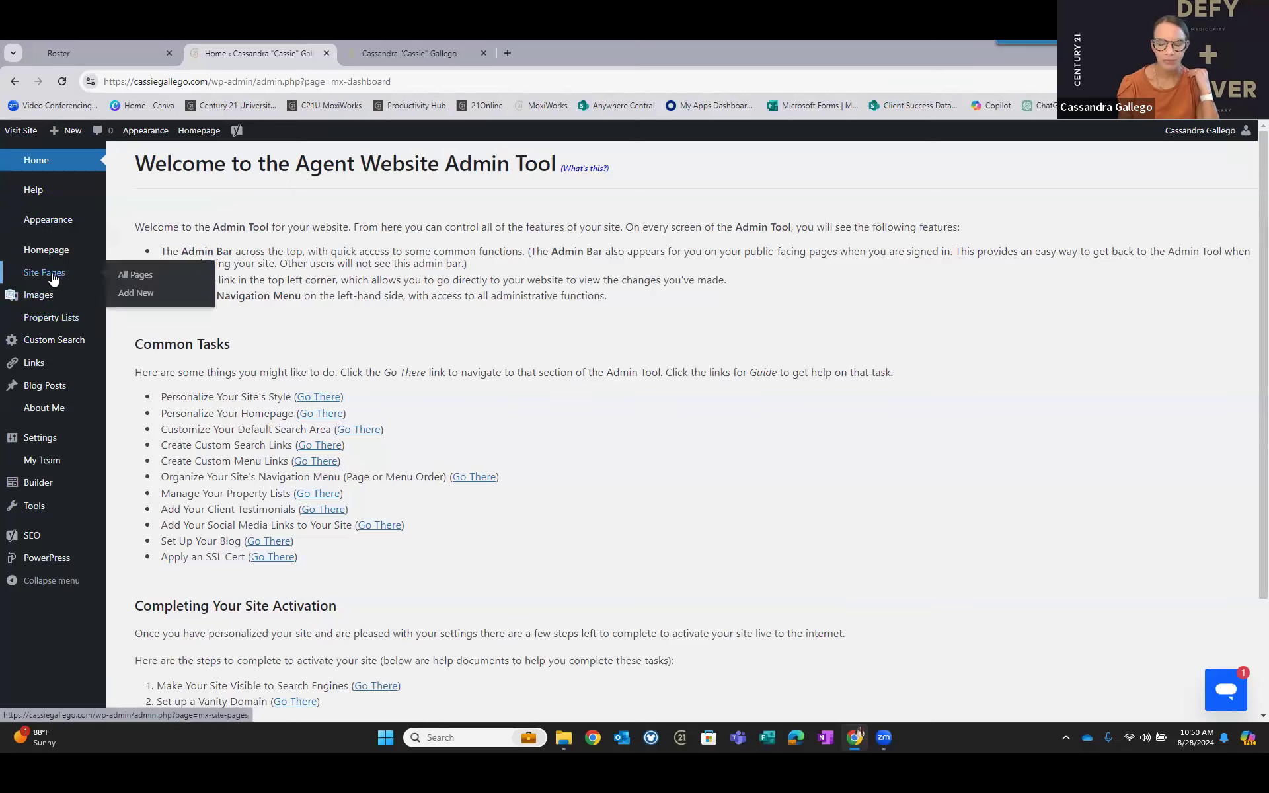
pyautogui.click(53, 276)
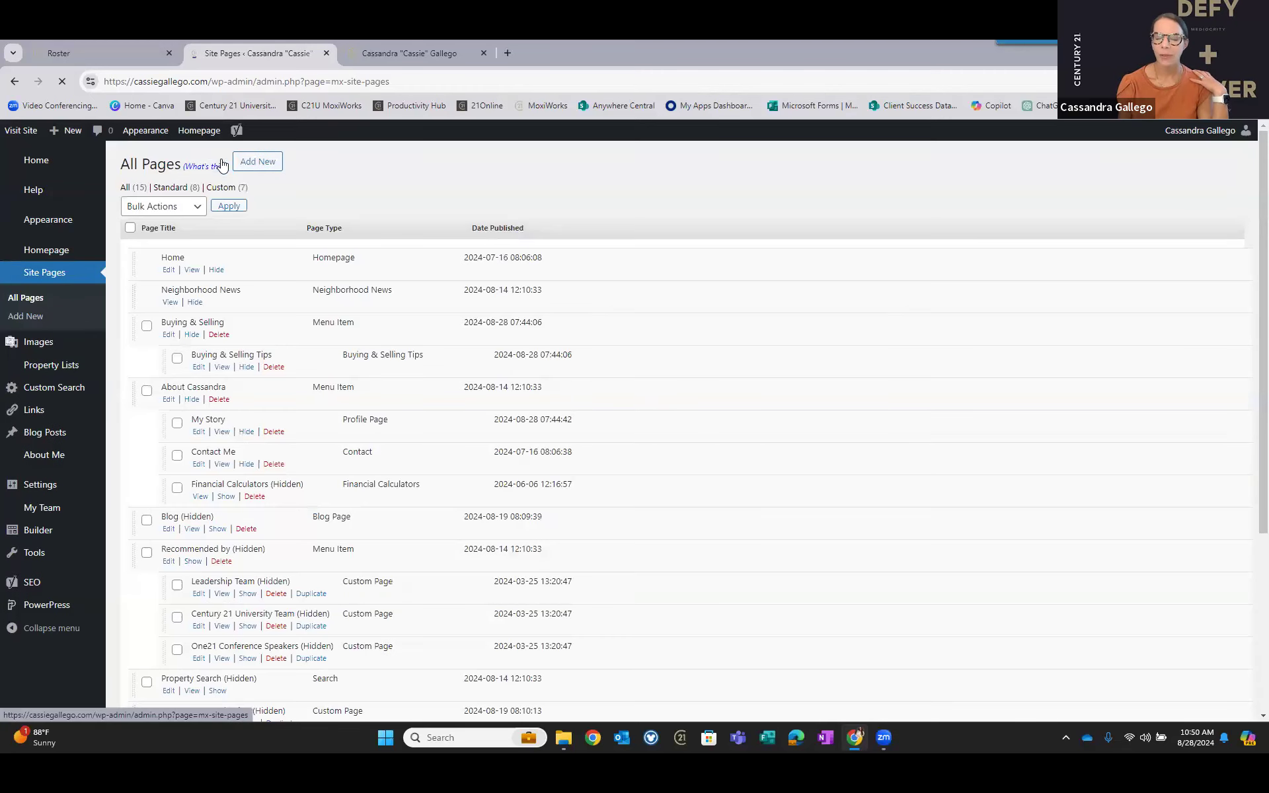
pyautogui.click(251, 172)
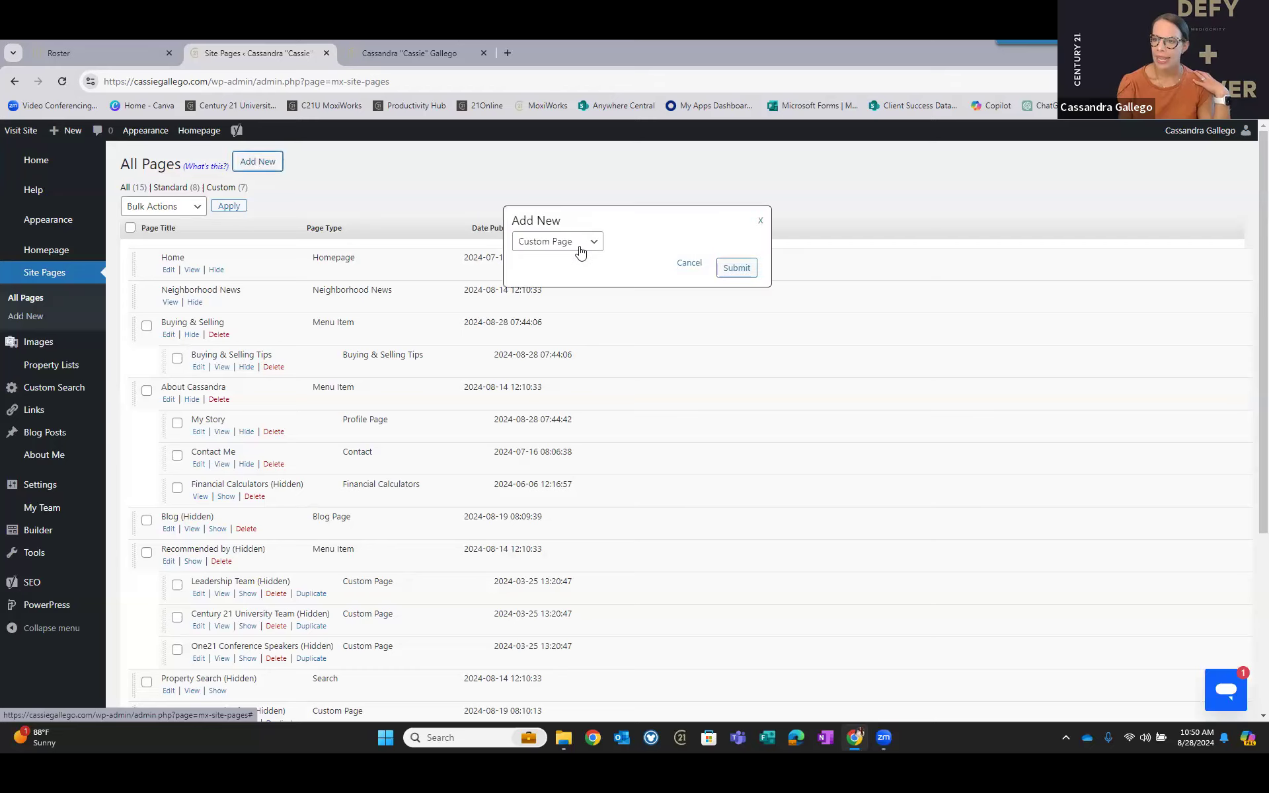
pyautogui.click(739, 269)
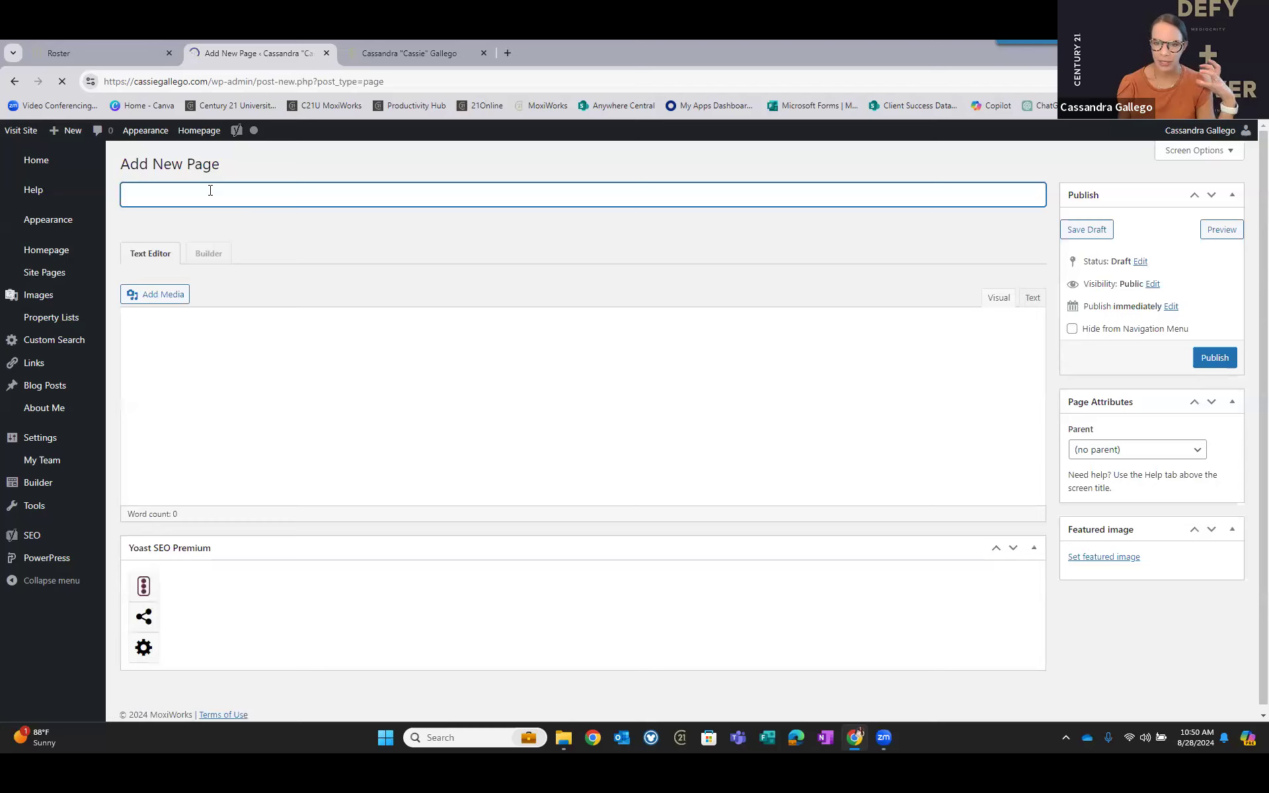
pyautogui.write('Hom')
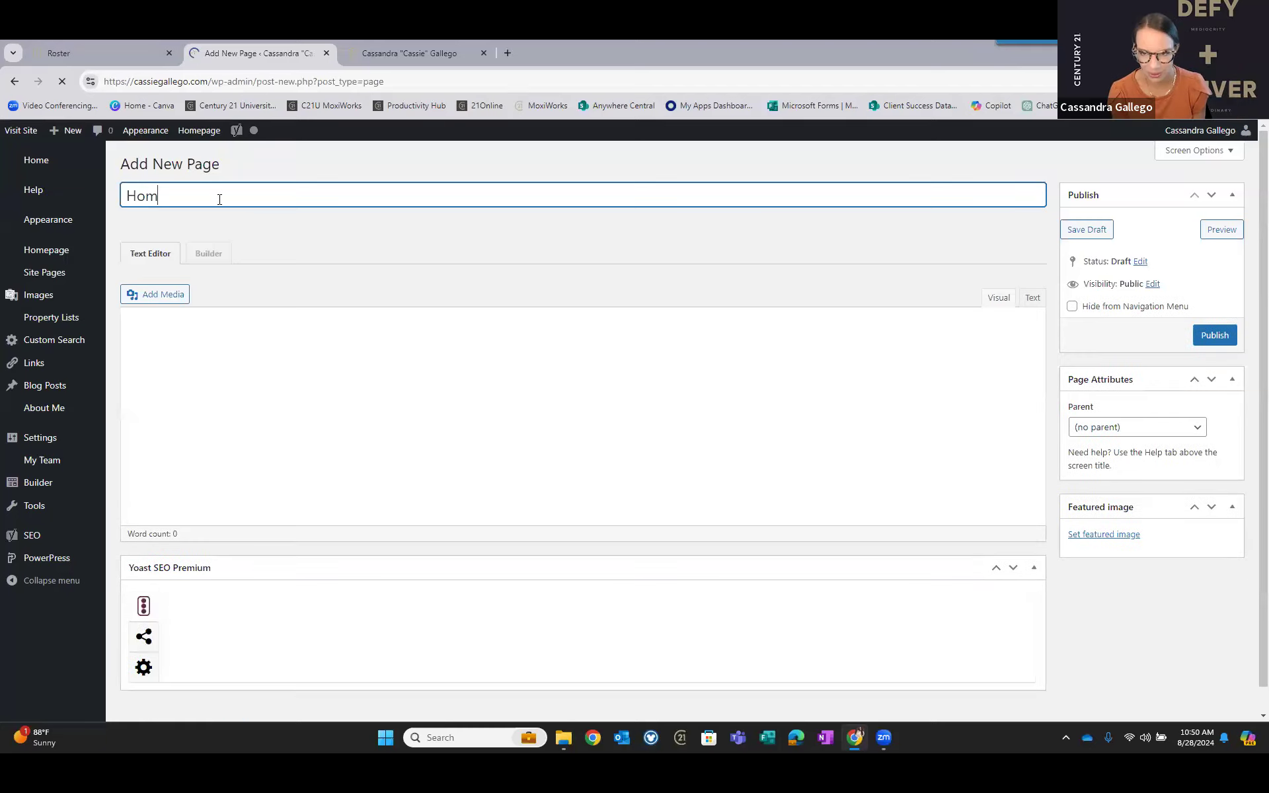
pyautogui.write('e')
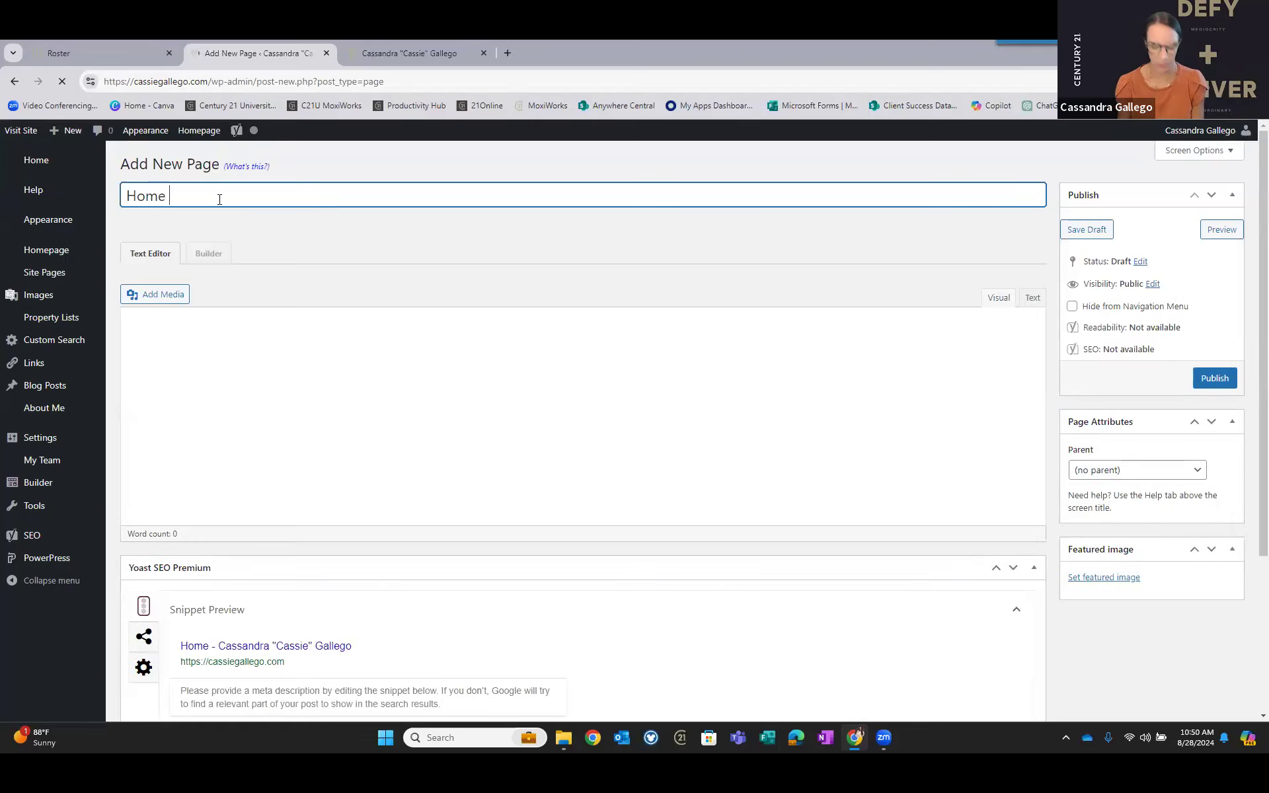
pyautogui.write(' 2.0')
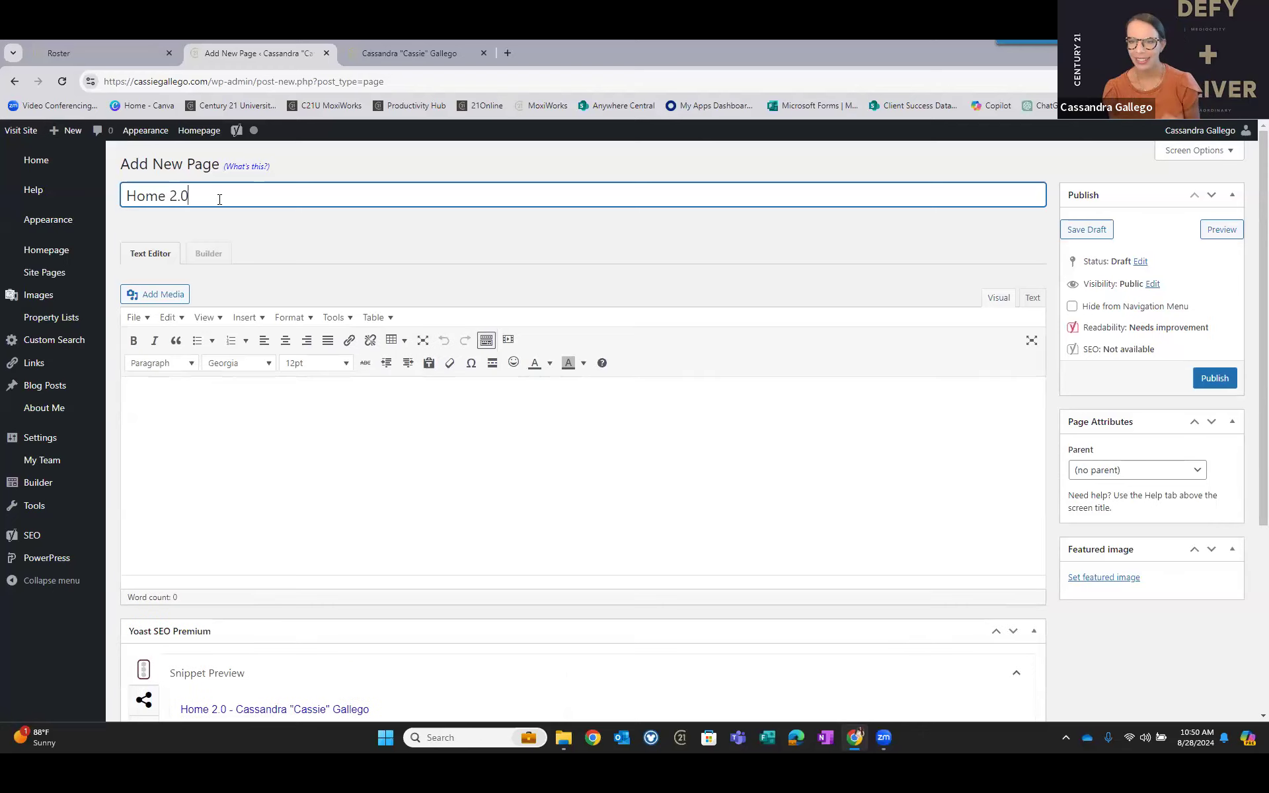
# Switch the Home 2.0 page from the text editor to the Builder and display the MoxiWorks page templates.
pyautogui.click(221, 261)
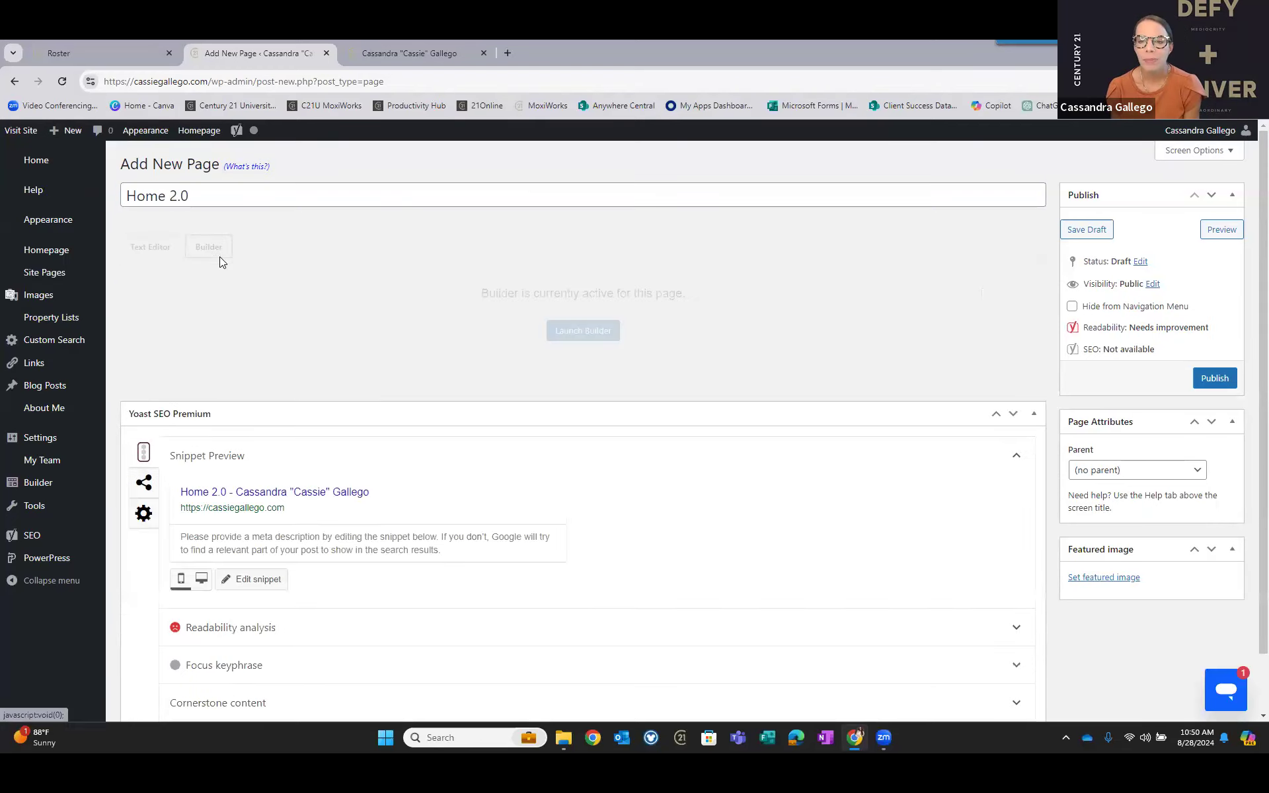
pyautogui.click(692, 165)
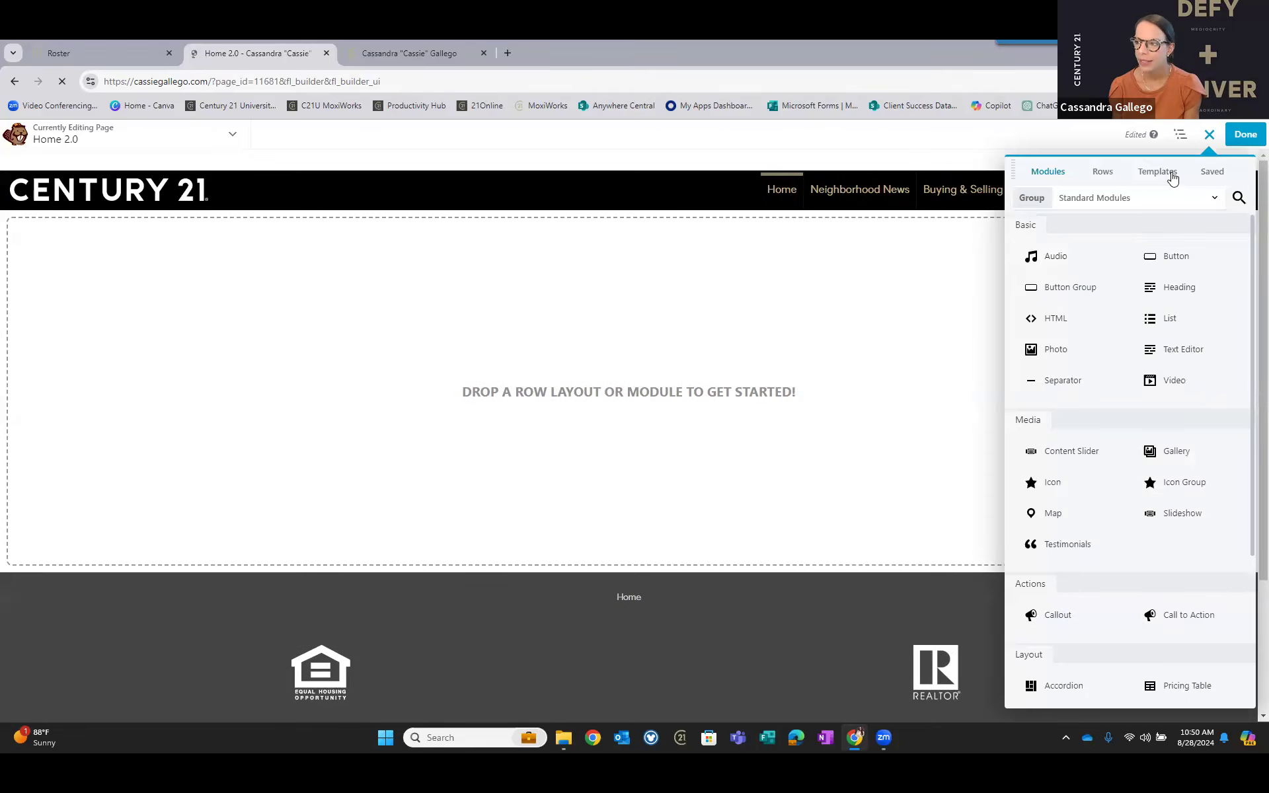
pyautogui.click(1171, 176)
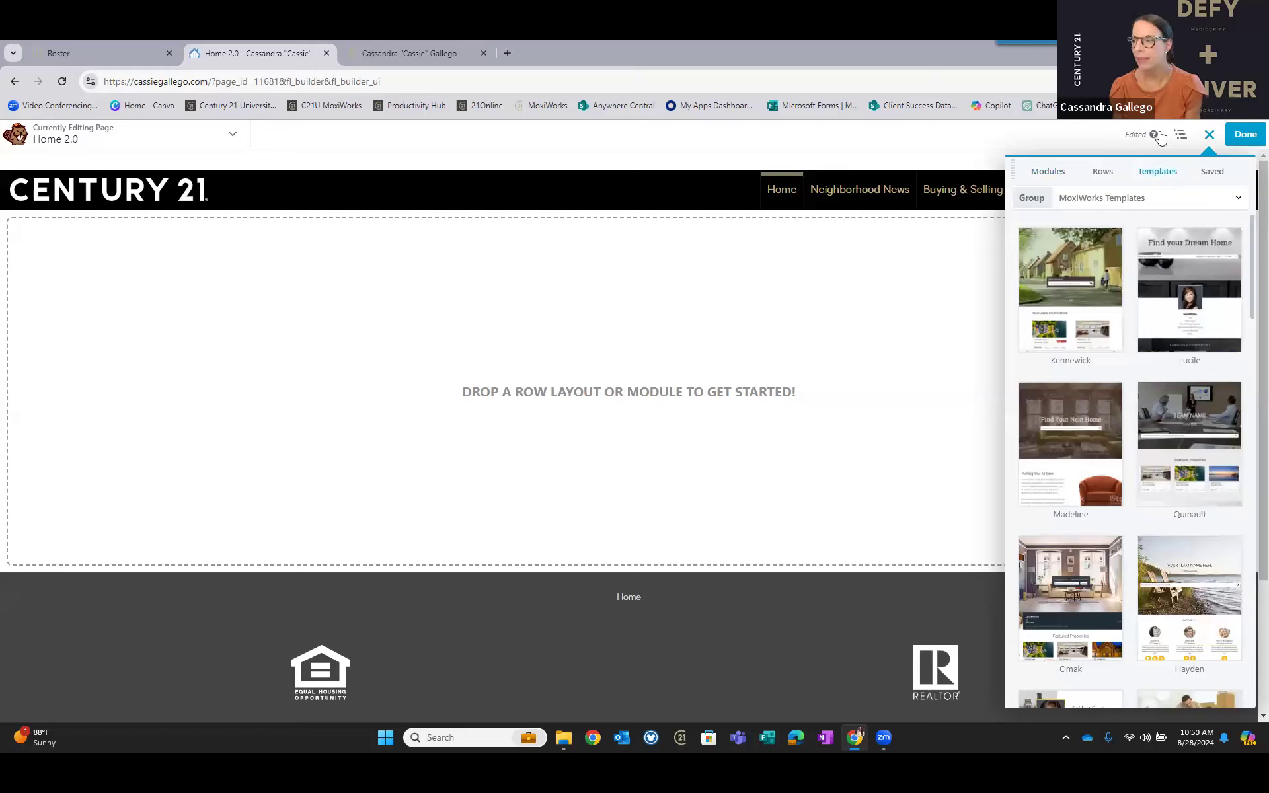
# Find the About Us - Porter page template among the MoxiWorks templates and apply it to the blank page.
pyautogui.scroll(-6, 1223, 397)
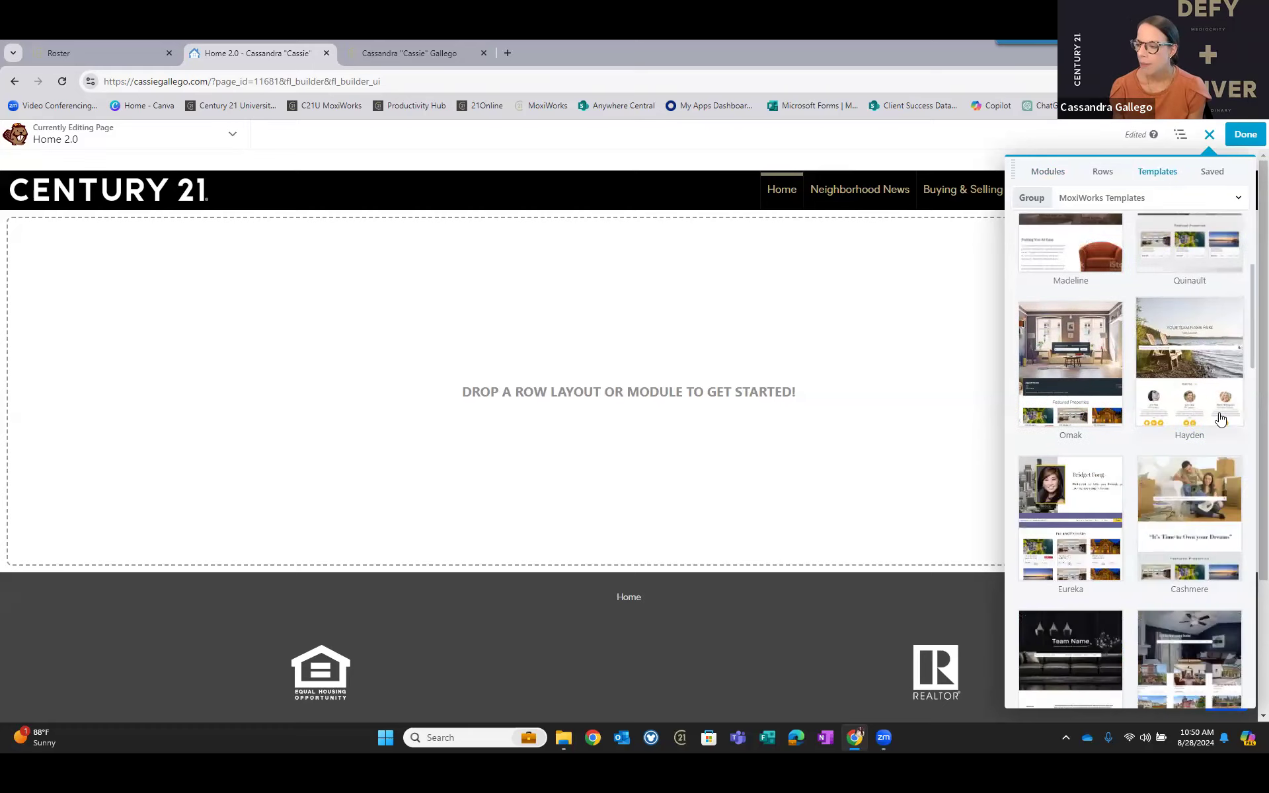
pyautogui.scroll(-6, 1210, 423)
pyautogui.scroll(-2, 1202, 449)
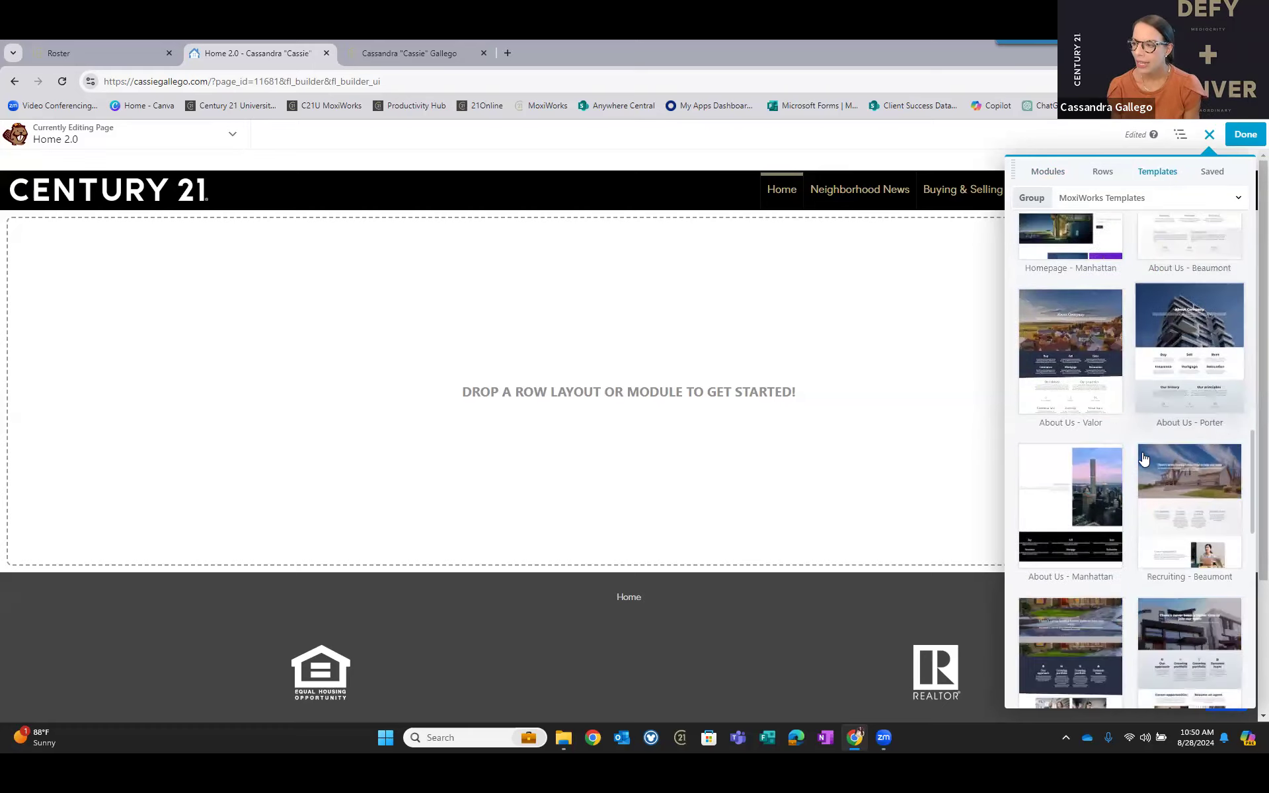
pyautogui.scroll(-3, 1056, 505)
pyautogui.scroll(-2, 1168, 445)
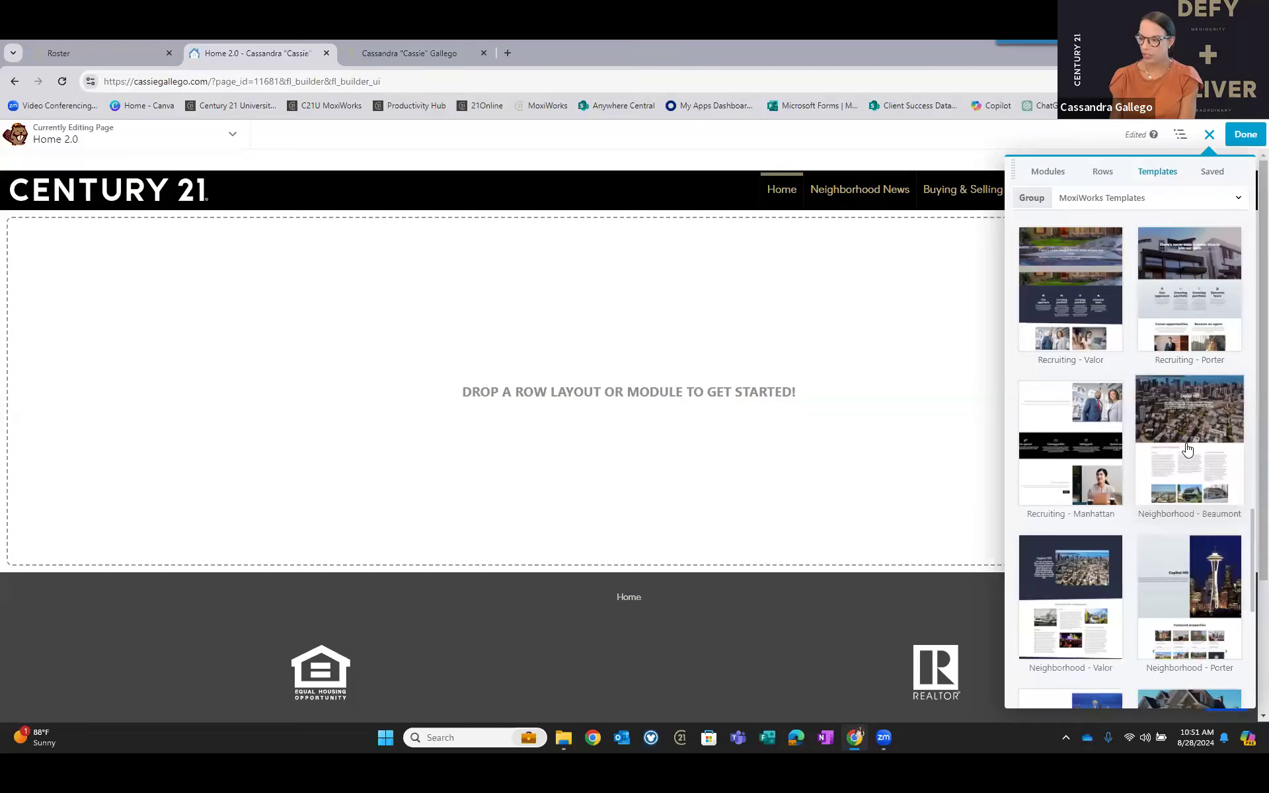
pyautogui.scroll(2, 1245, 471)
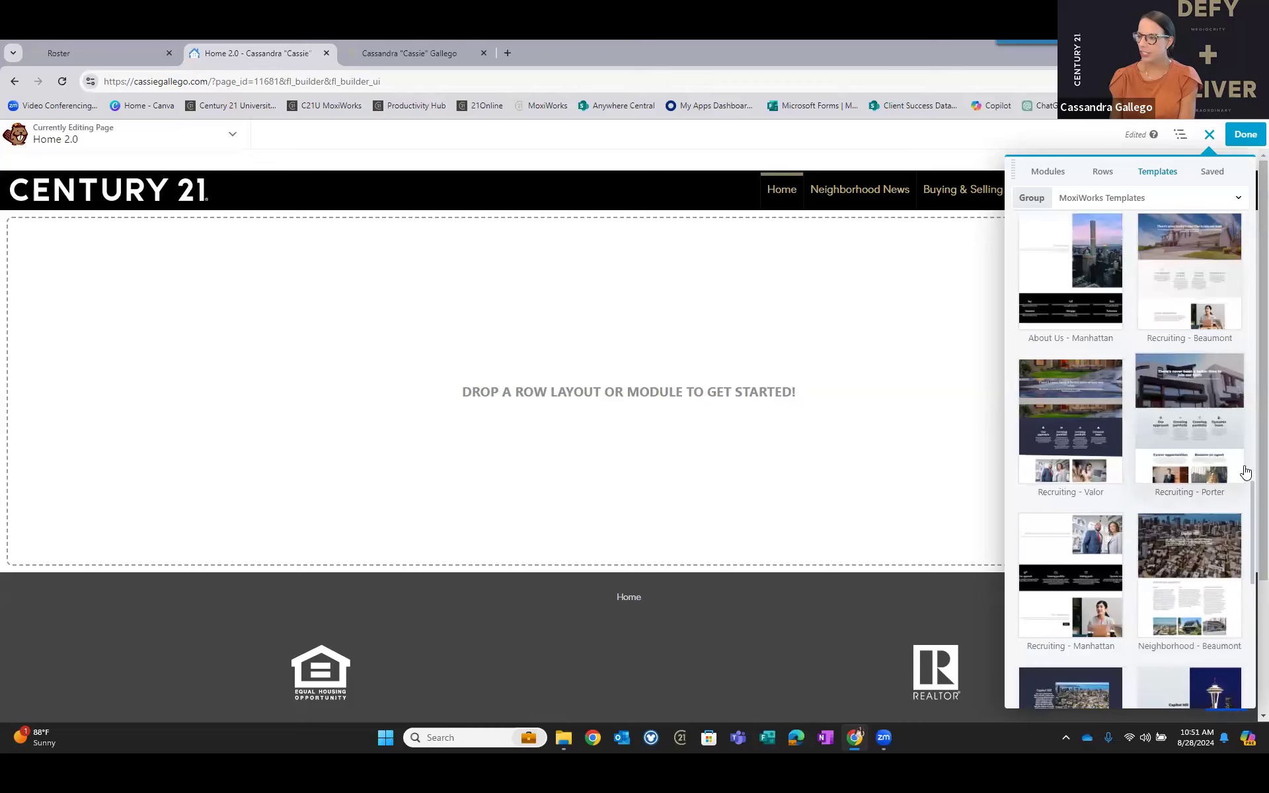
pyautogui.scroll(1, 1245, 471)
pyautogui.scroll(1, 1176, 395)
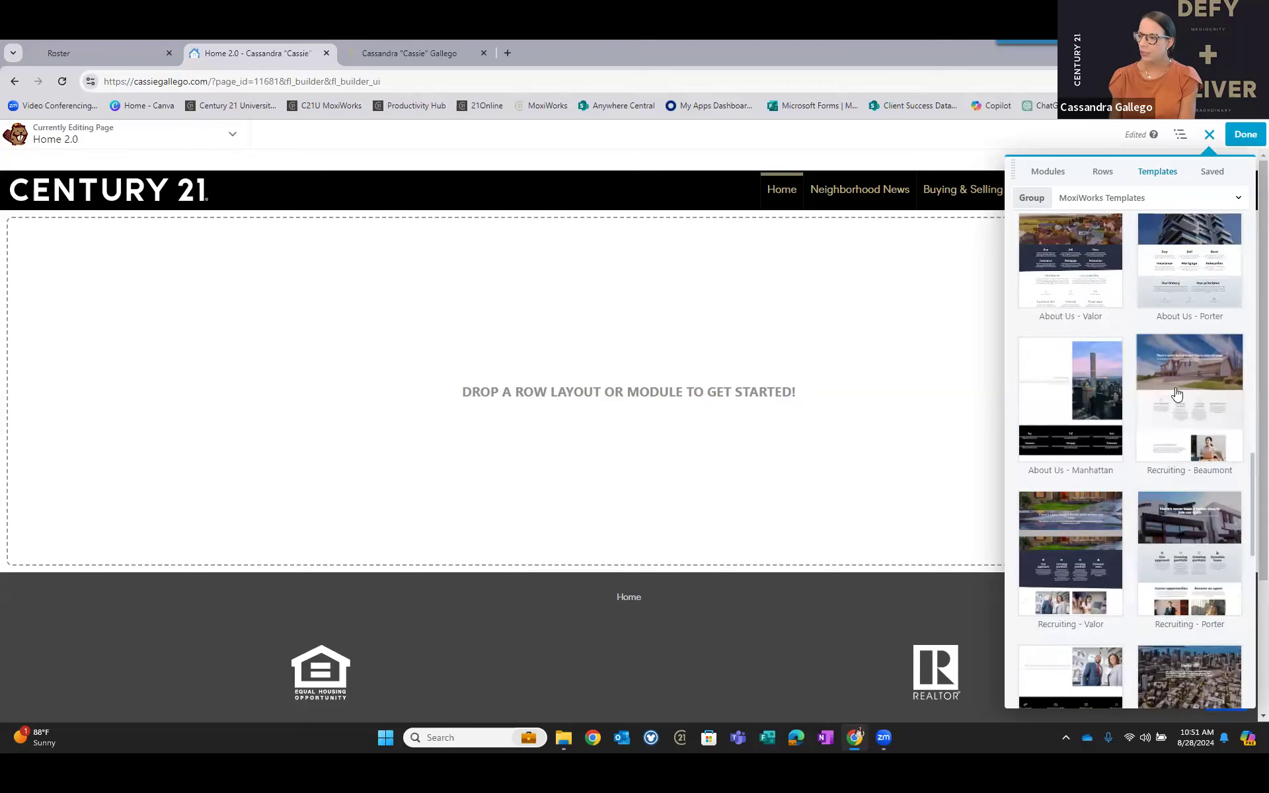
pyautogui.scroll(1, 1208, 412)
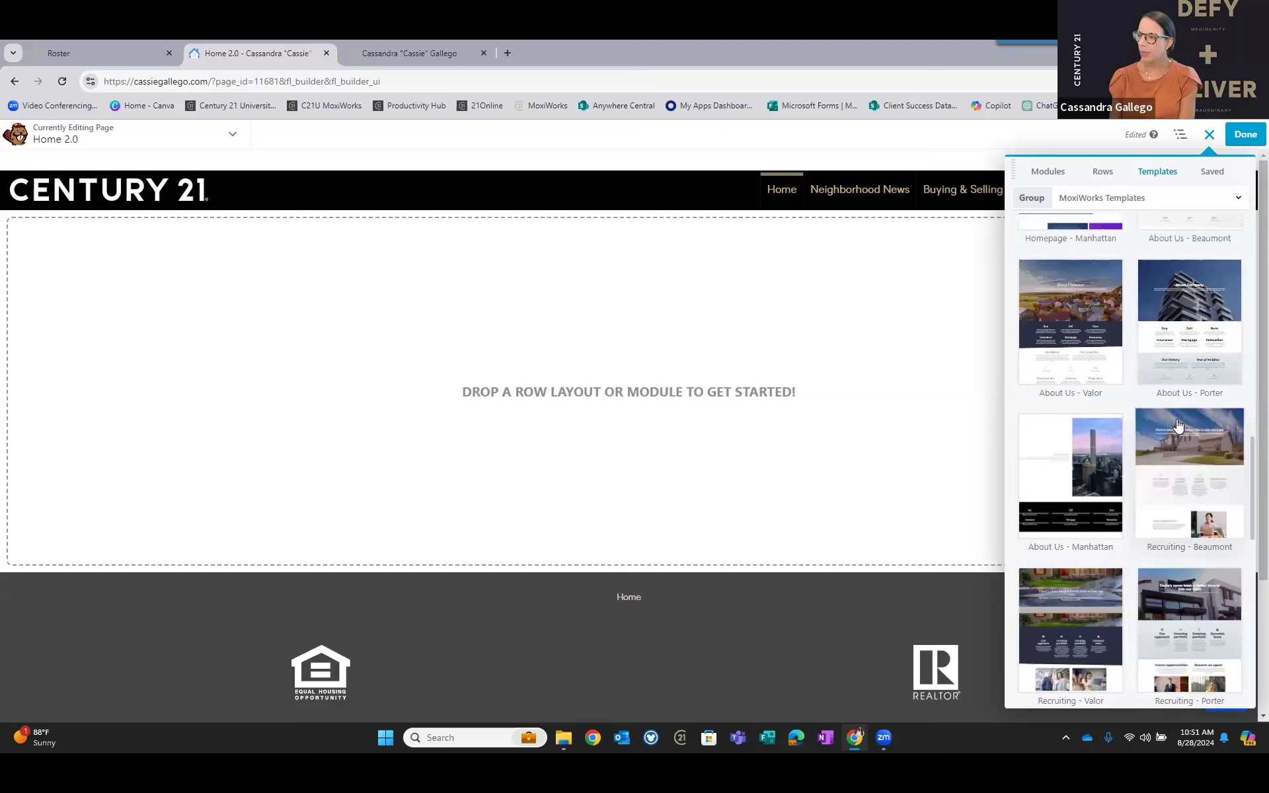
pyautogui.scroll(1, 1186, 407)
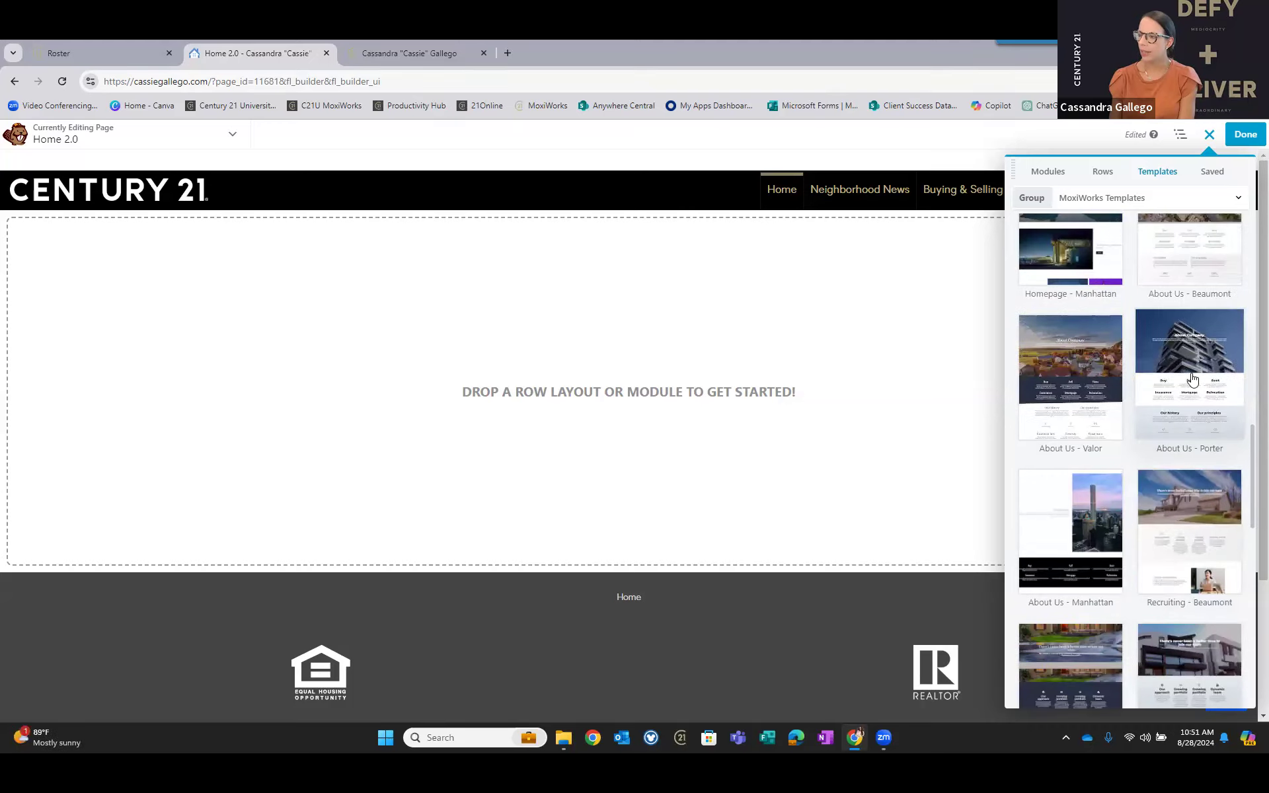
pyautogui.click(1200, 365)
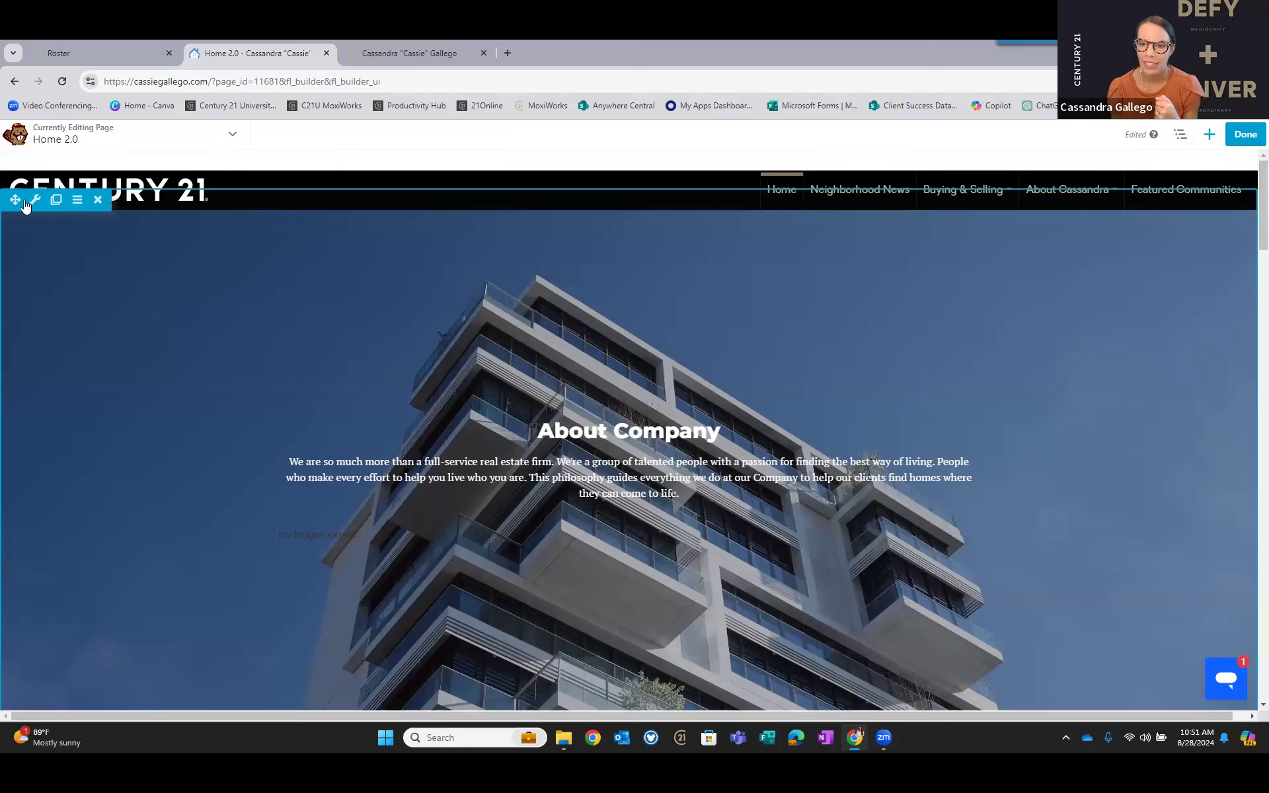
# Set the hero row's background type to Video with Media Library as the video source.
pyautogui.moveTo(39, 207)
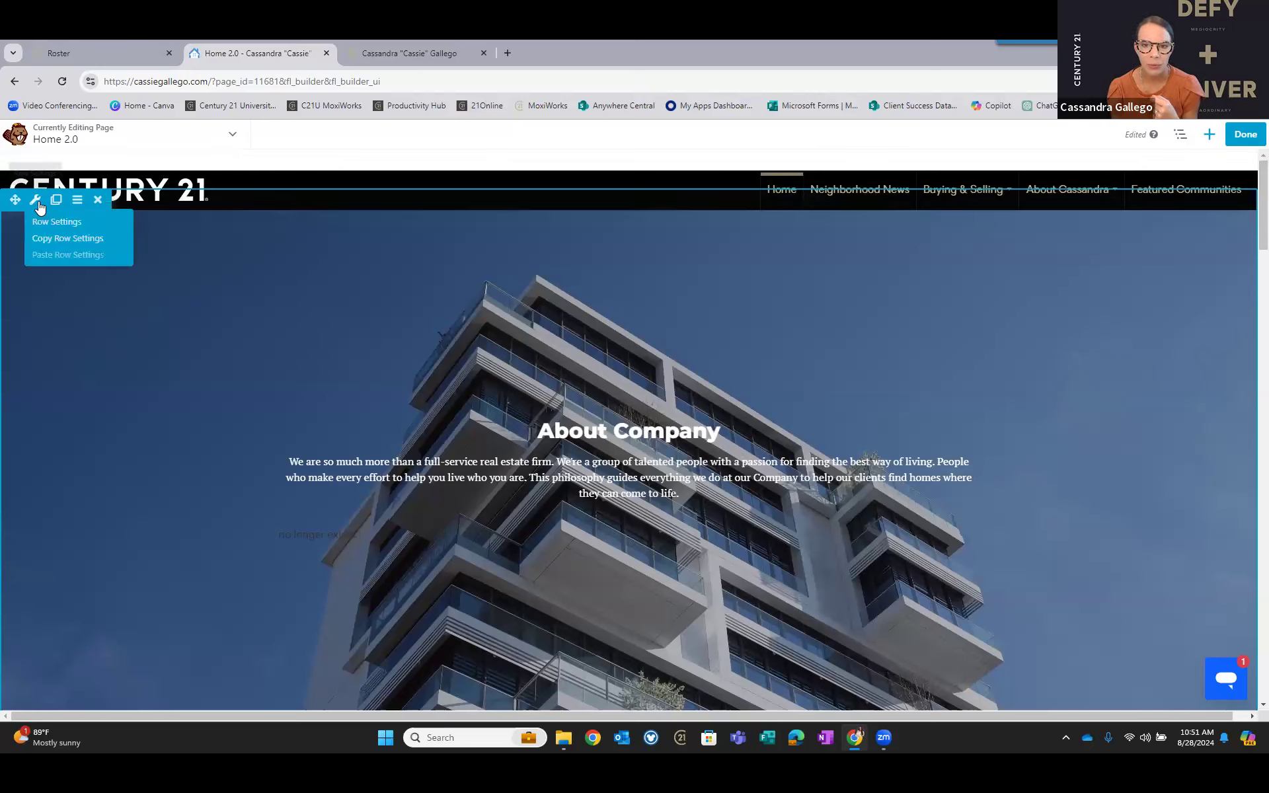
pyautogui.click(39, 204)
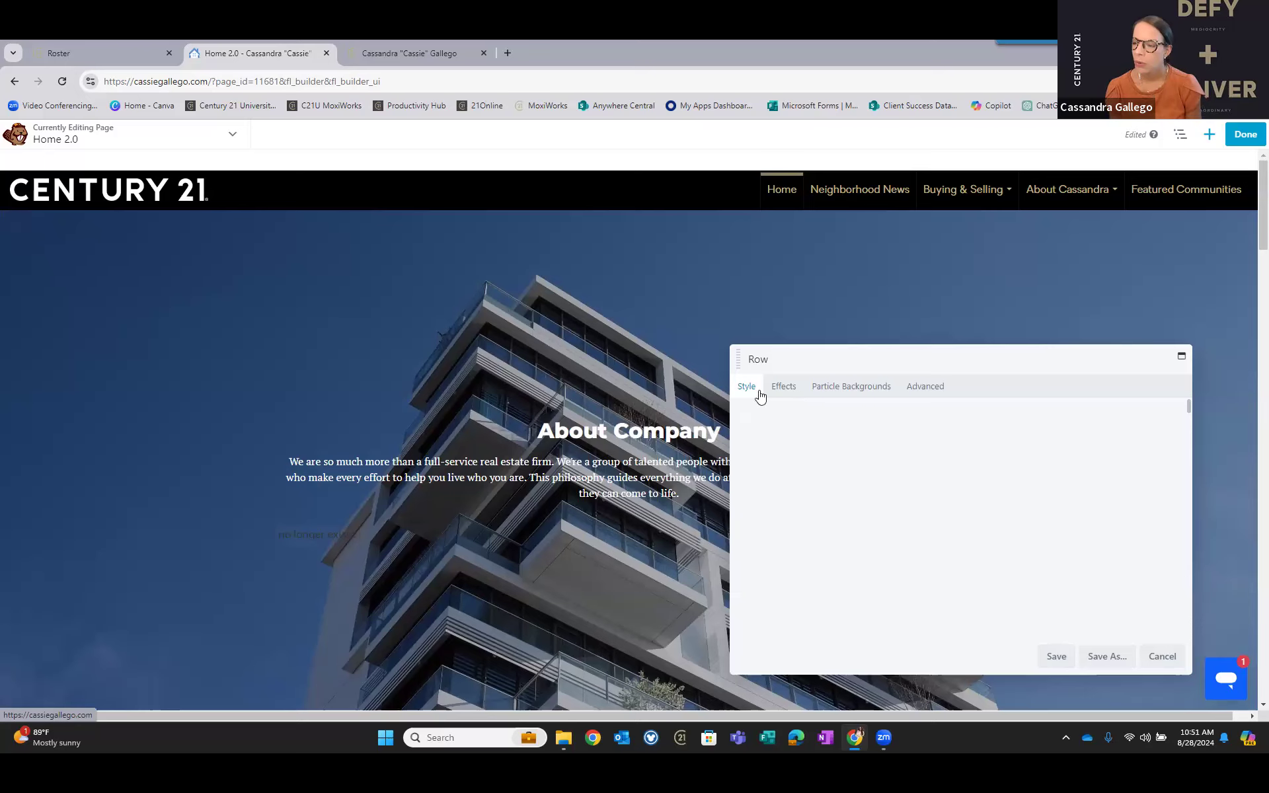
pyautogui.scroll(-3, 873, 491)
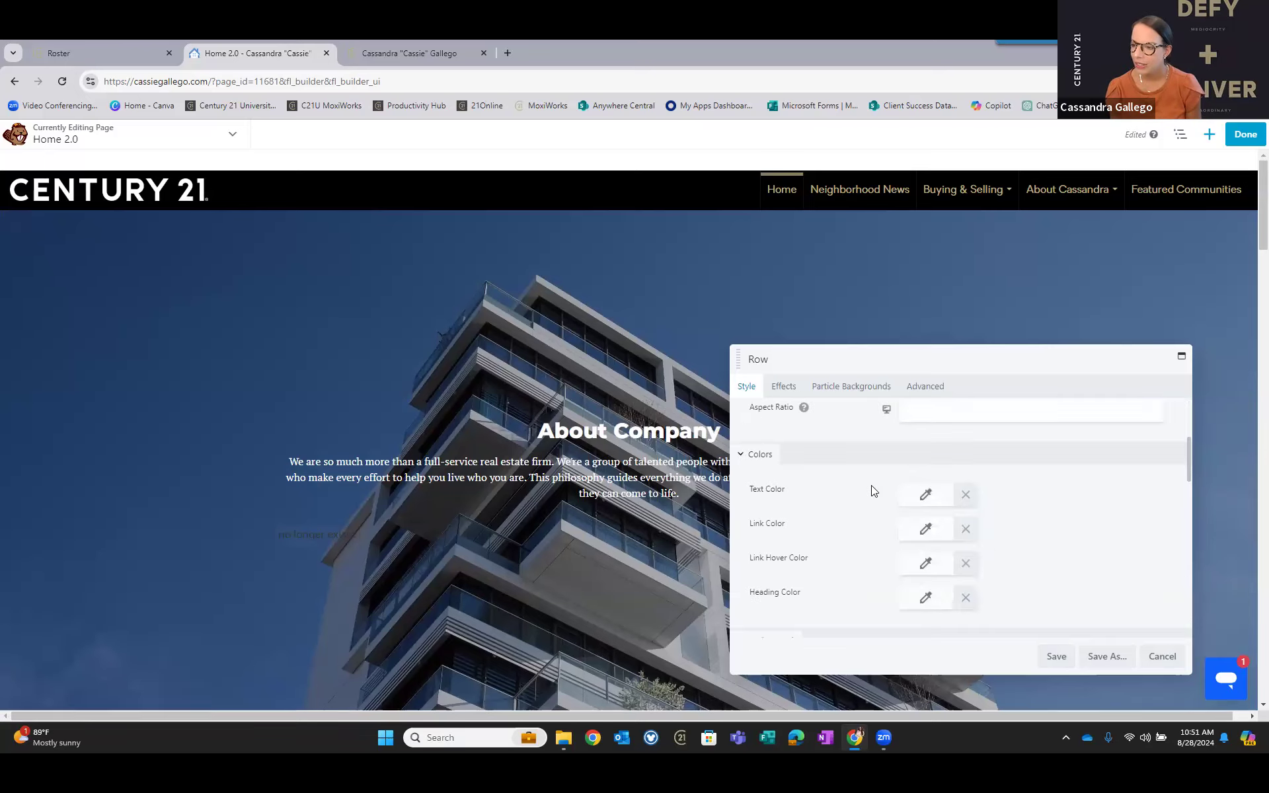
pyautogui.scroll(-3, 872, 491)
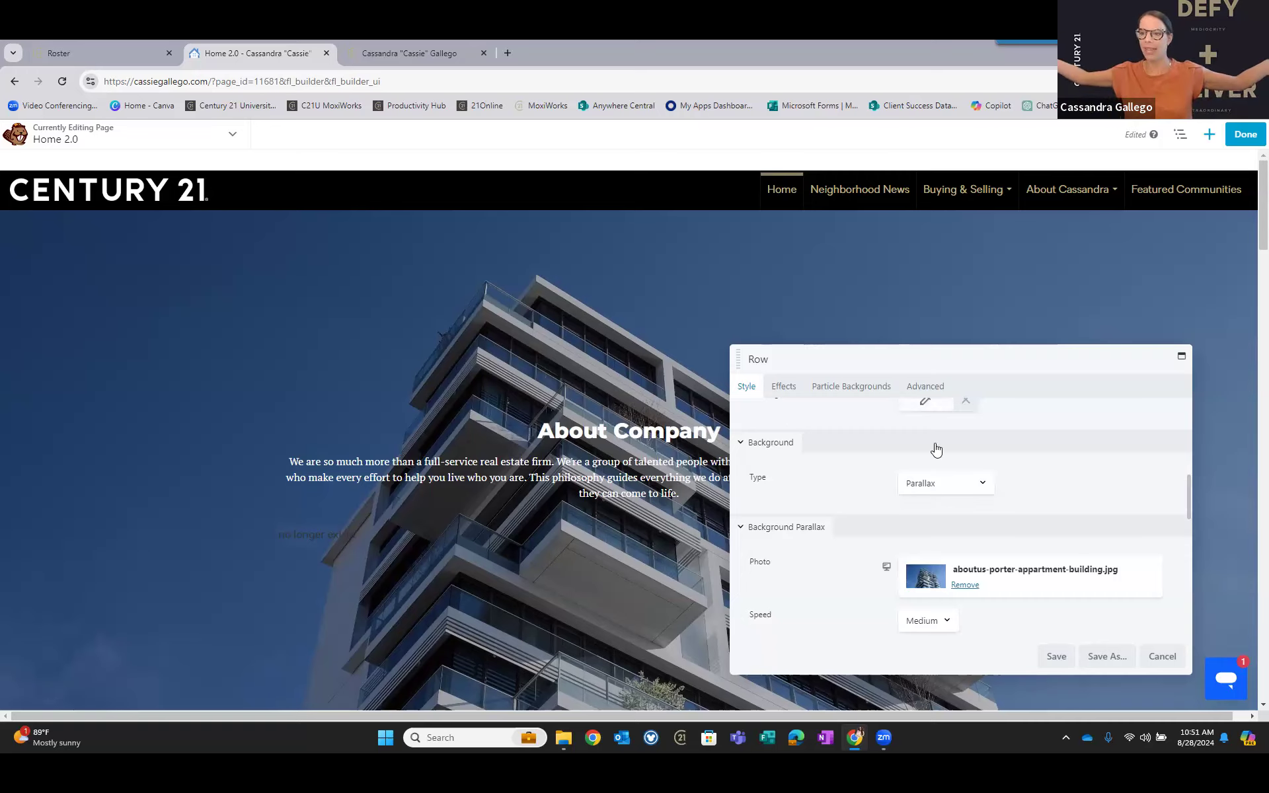
pyautogui.click(913, 490)
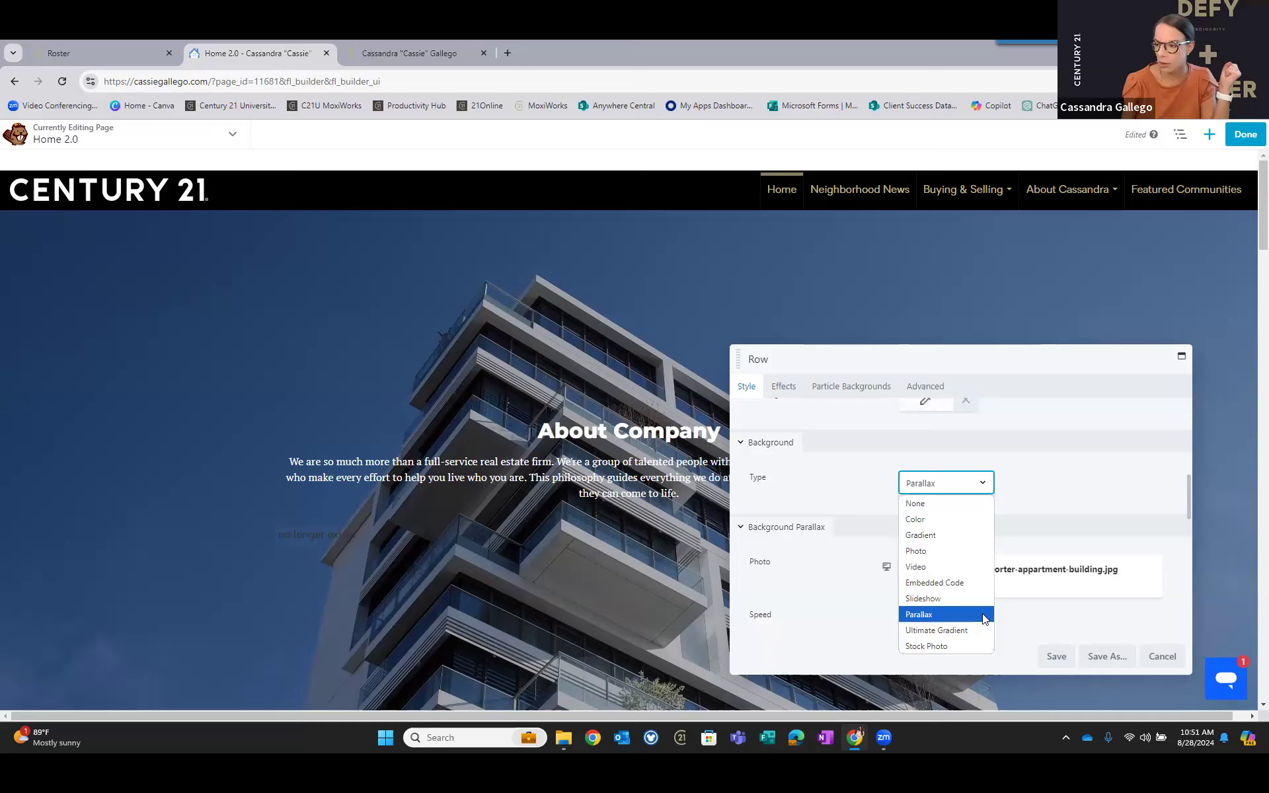
pyautogui.click(958, 569)
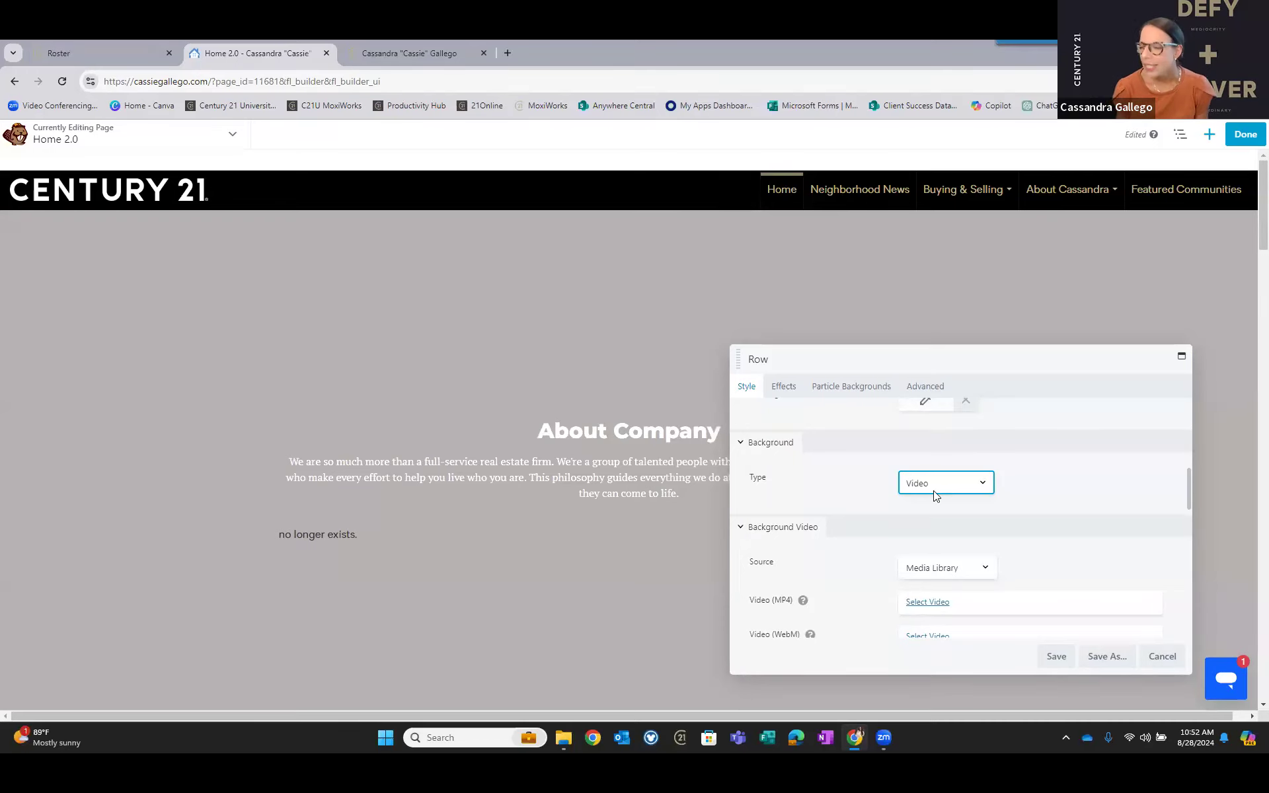
pyautogui.click(929, 569)
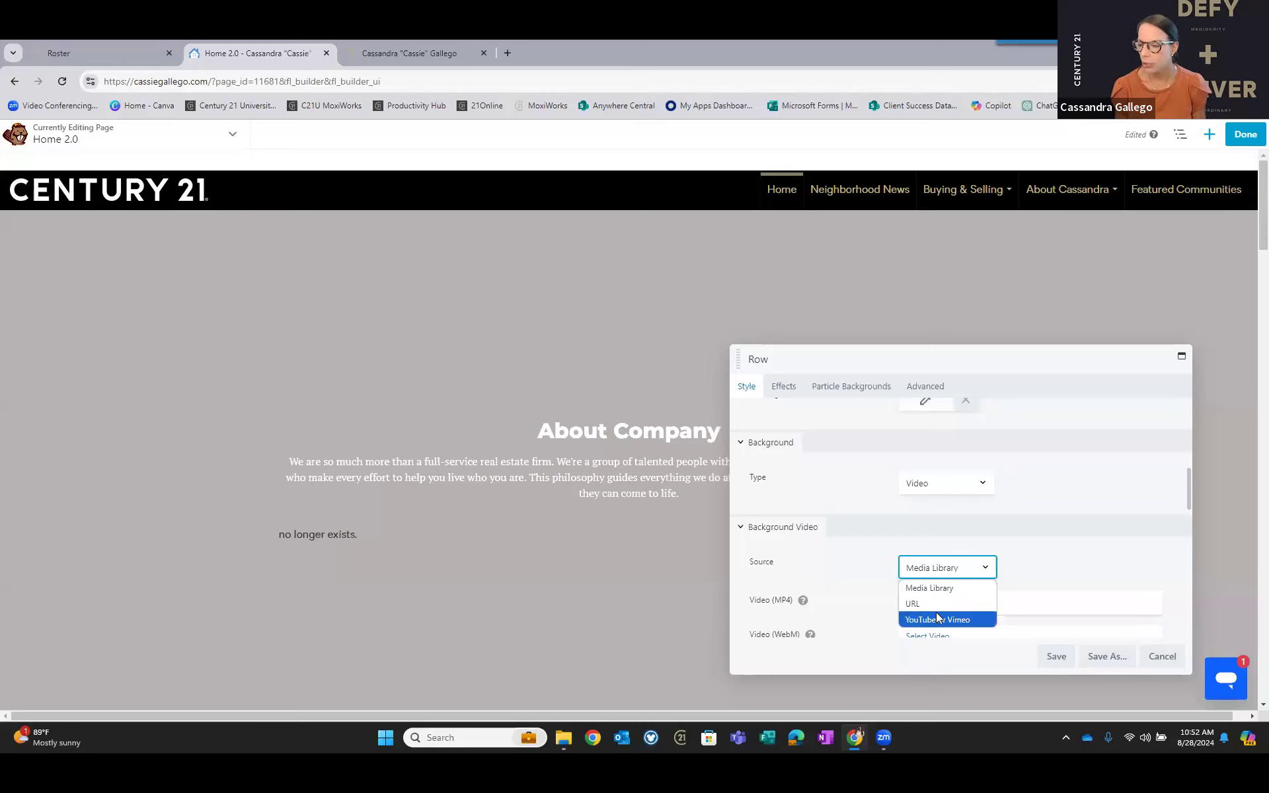
pyautogui.click(956, 573)
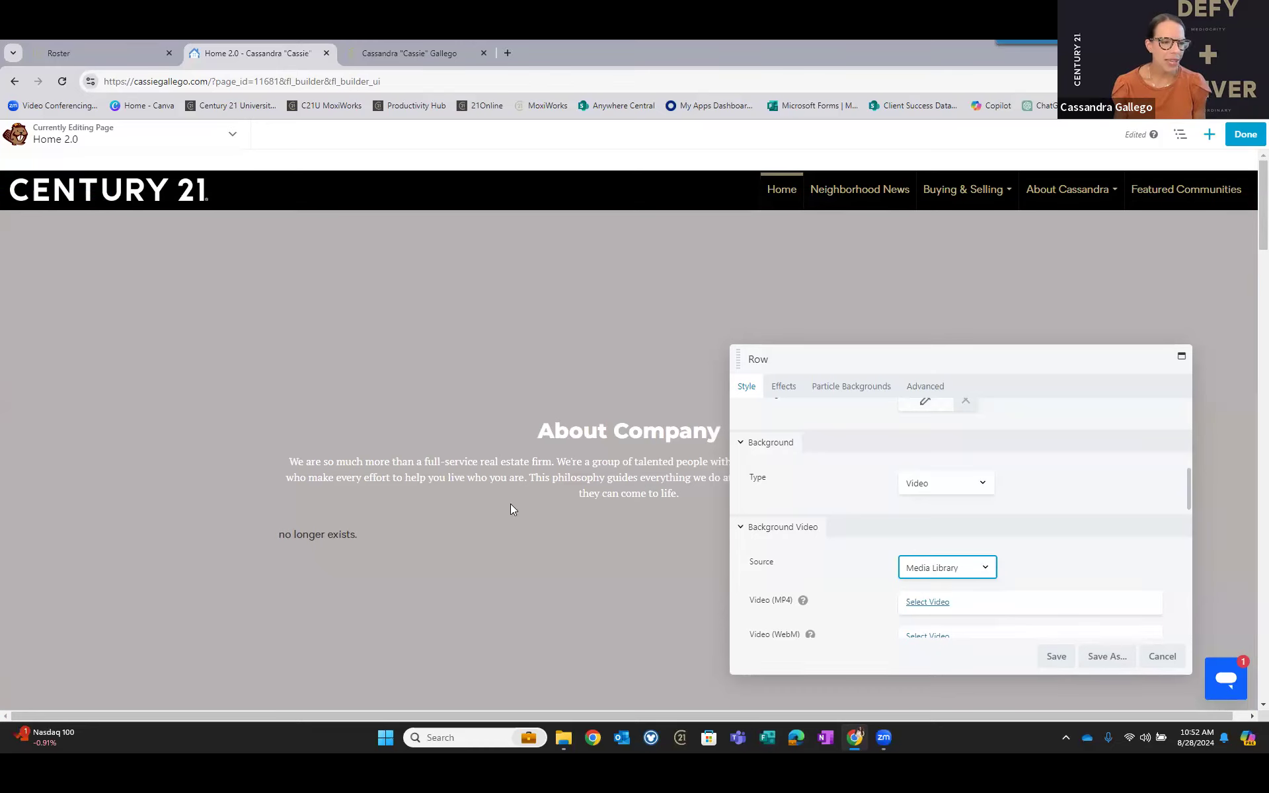
pyautogui.scroll(-2, 912, 489)
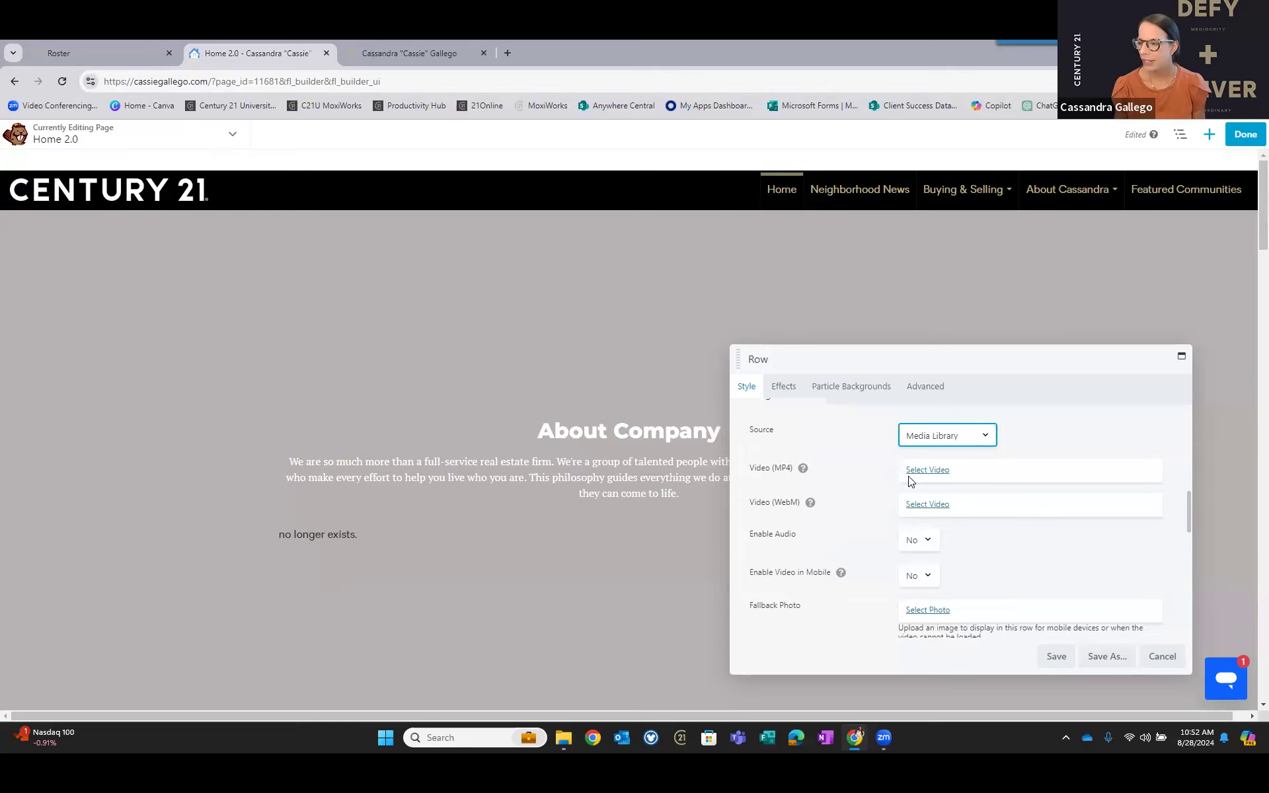
pyautogui.click(923, 475)
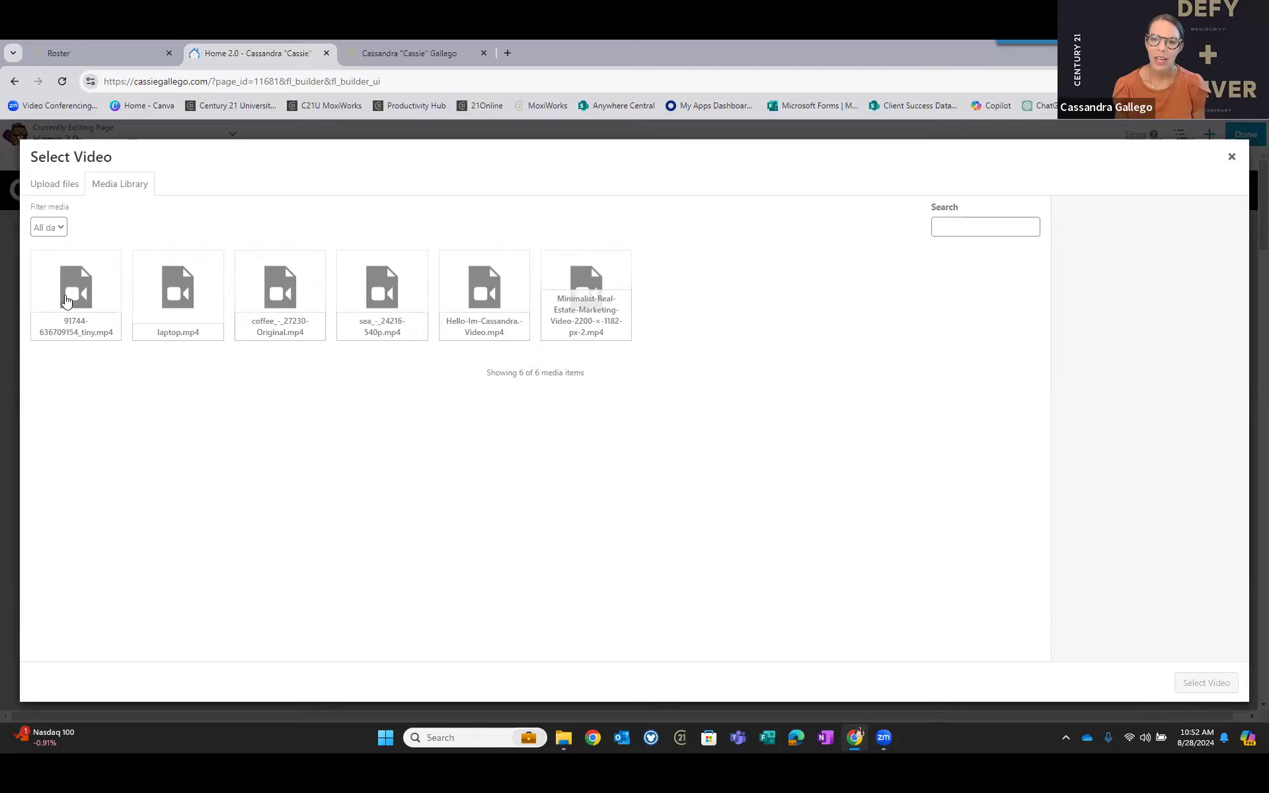
pyautogui.click(96, 294)
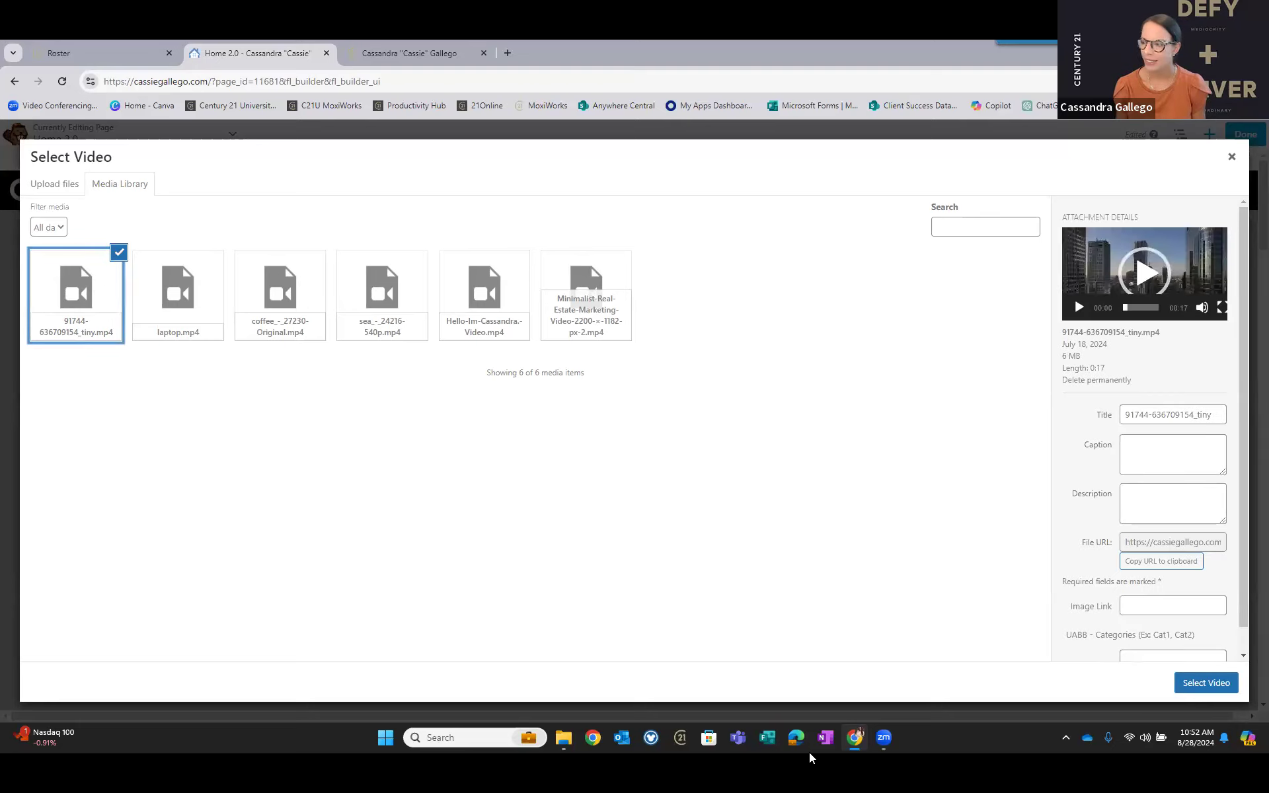
pyautogui.click(1204, 684)
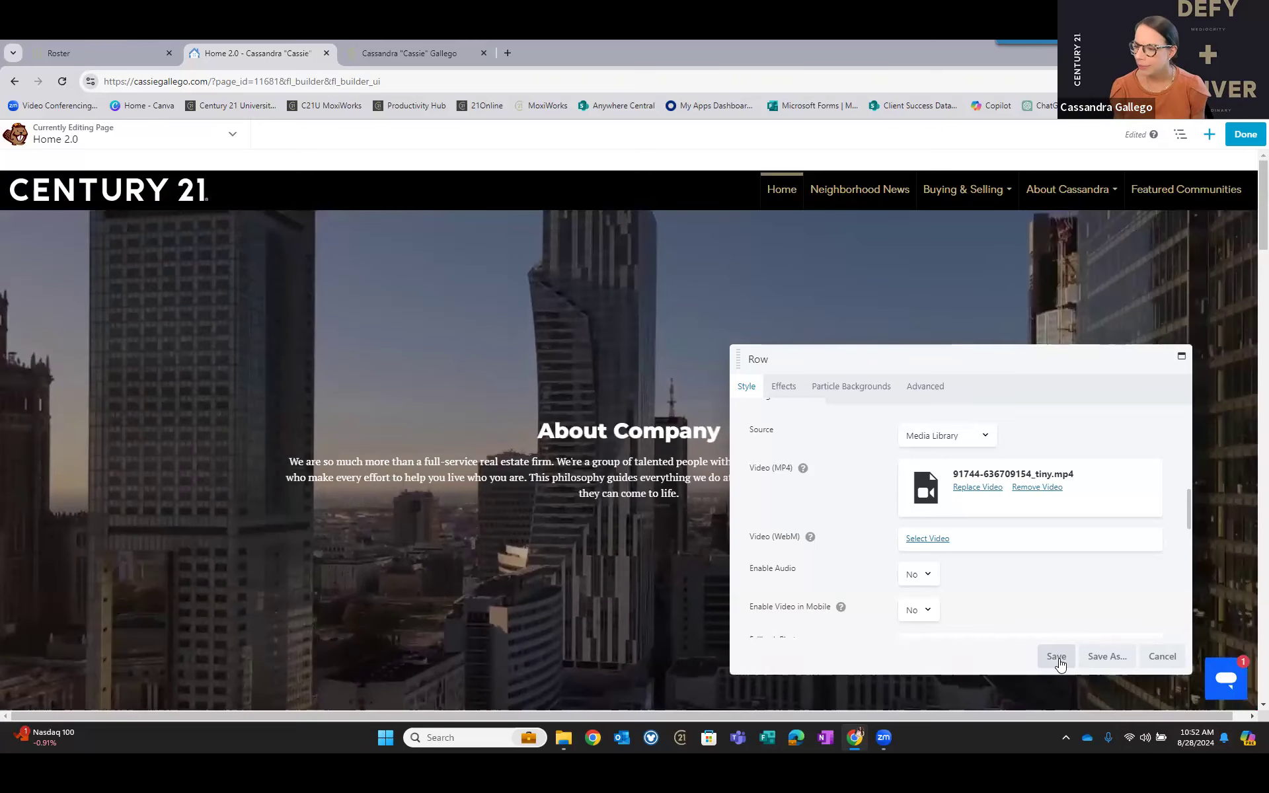
pyautogui.click(1056, 656)
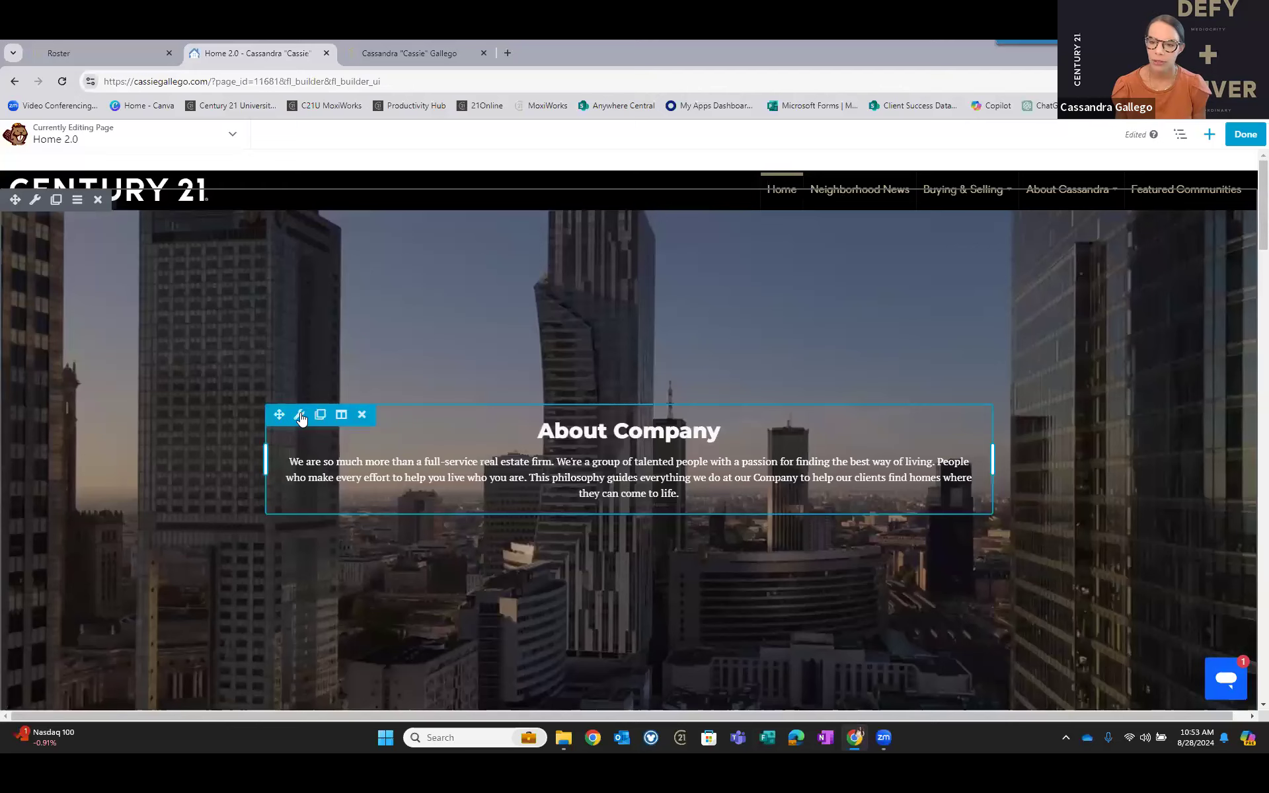
# Replace the hero's About Company heading text with "meet" followed by the agent's first name and a period, all in lowercase.
pyautogui.click(301, 418)
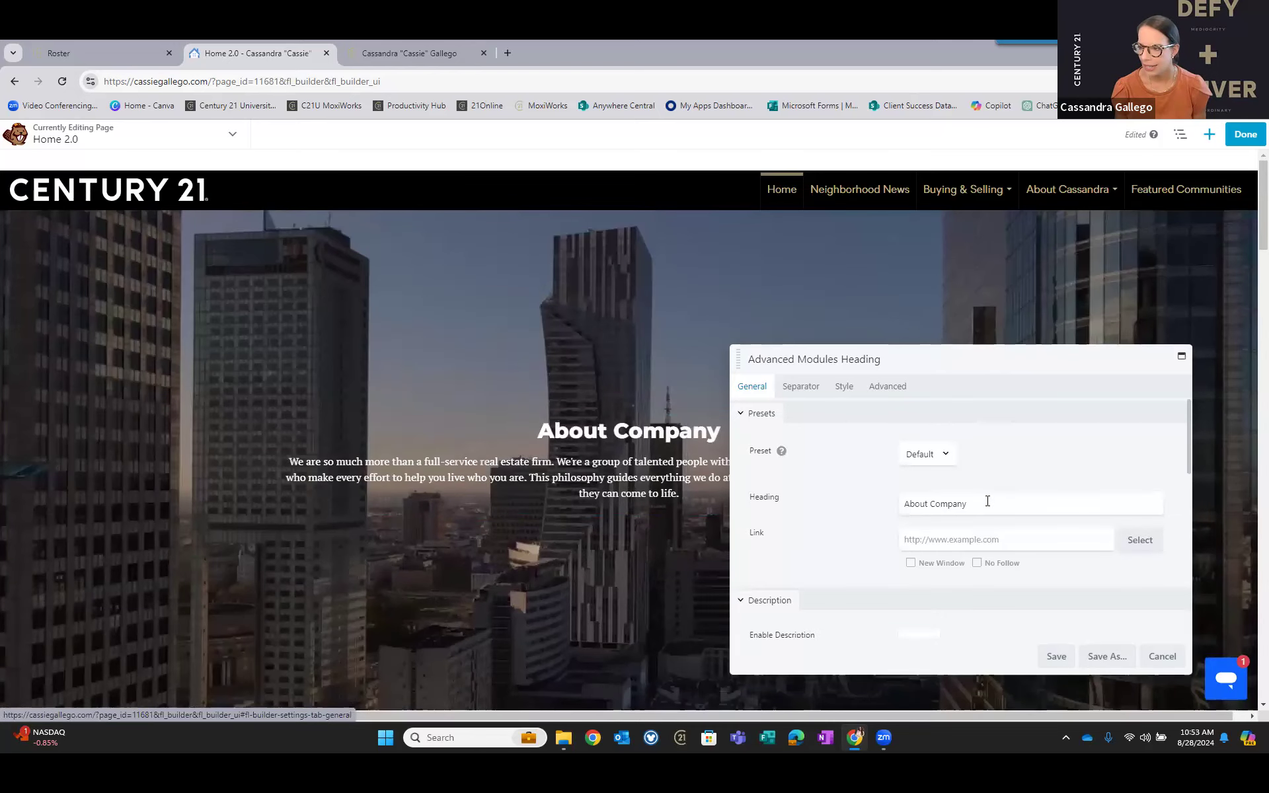
pyautogui.tripleClick(987, 501)
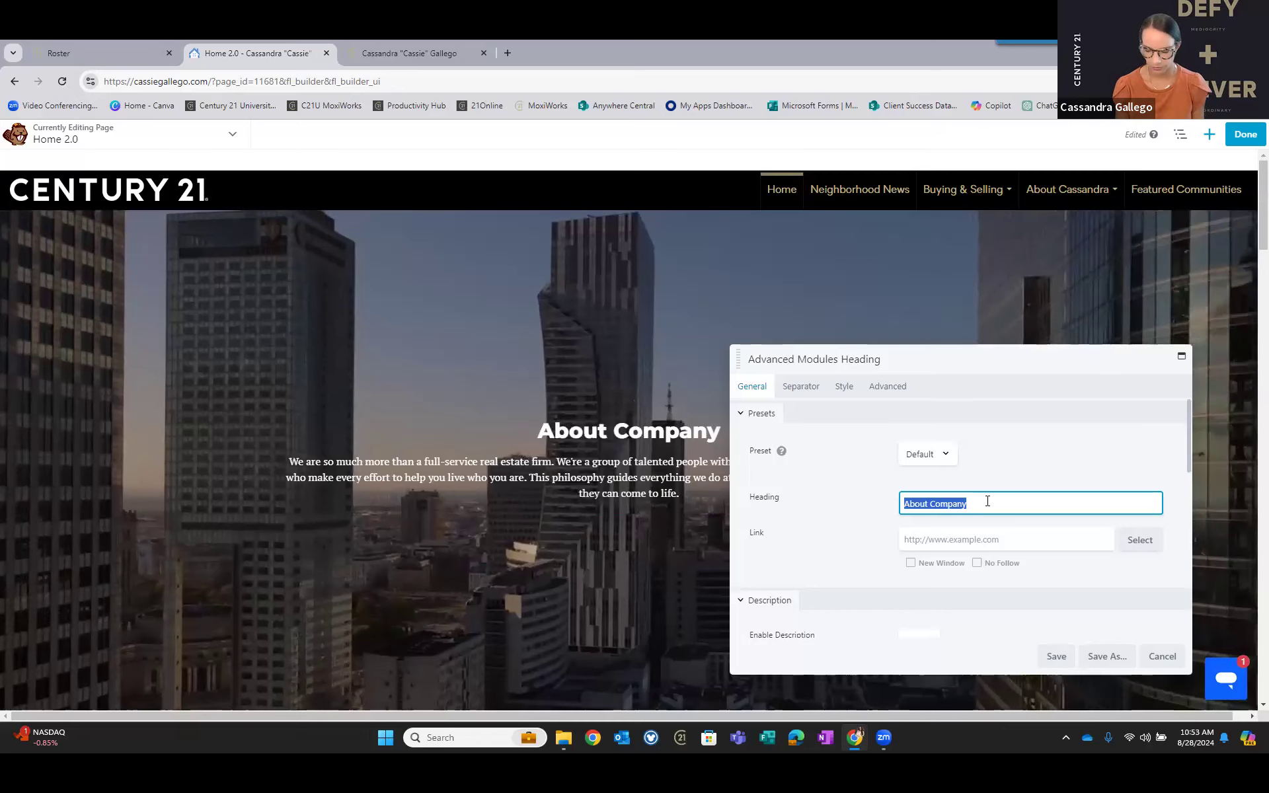
pyautogui.write('m')
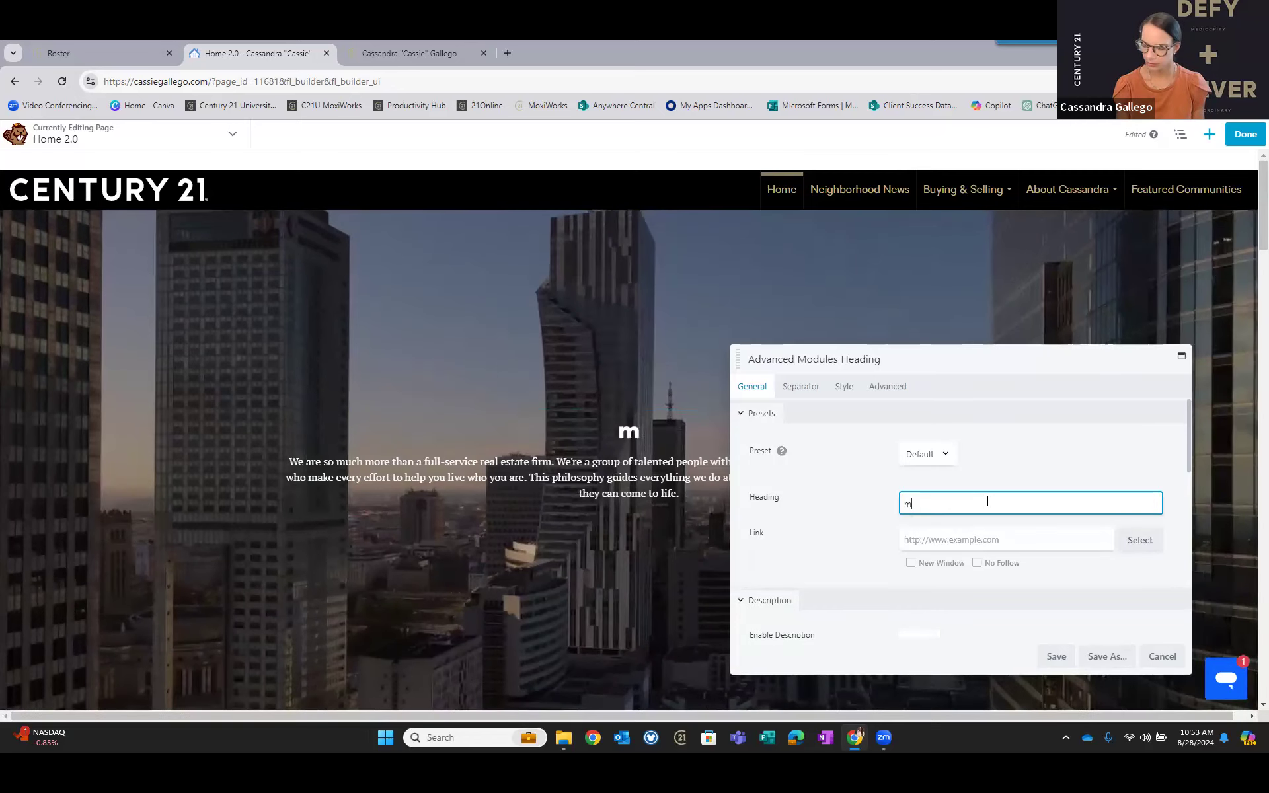
pyautogui.write('eet cas')
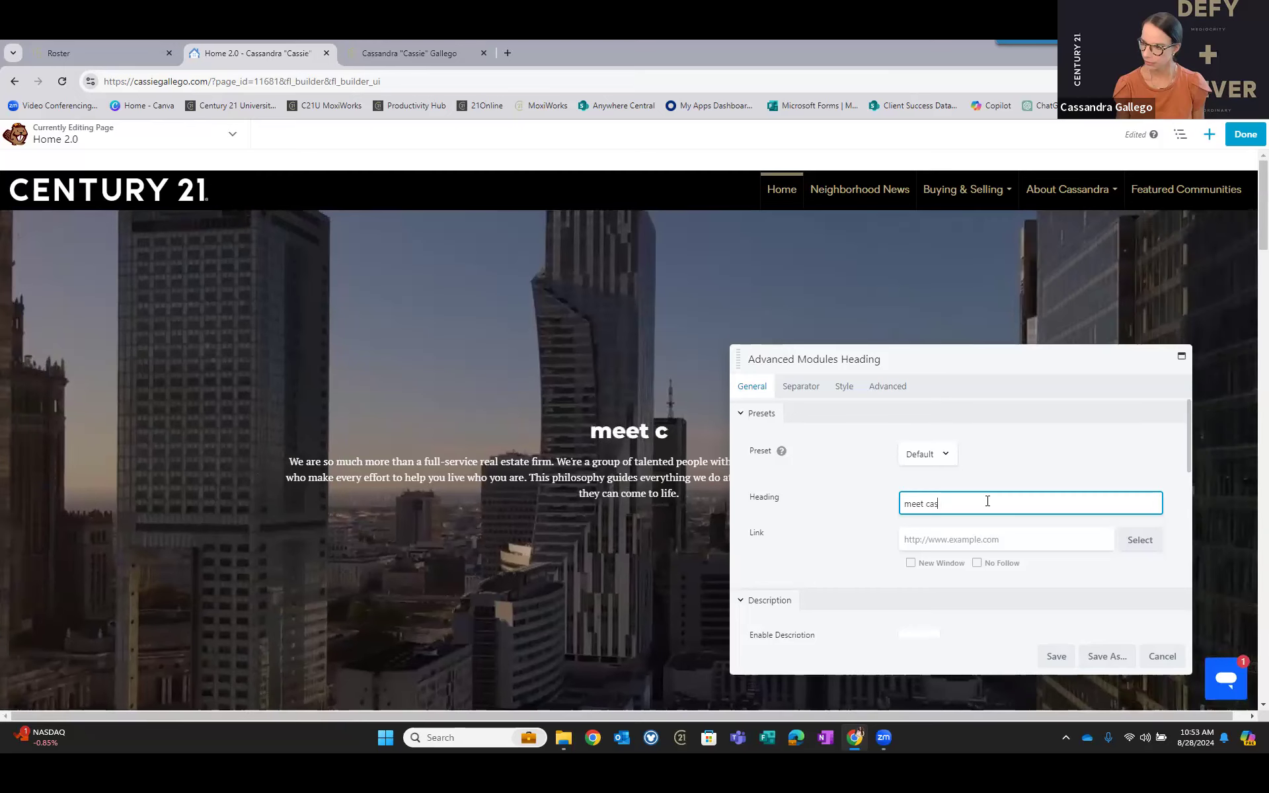
pyautogui.write('samdra')
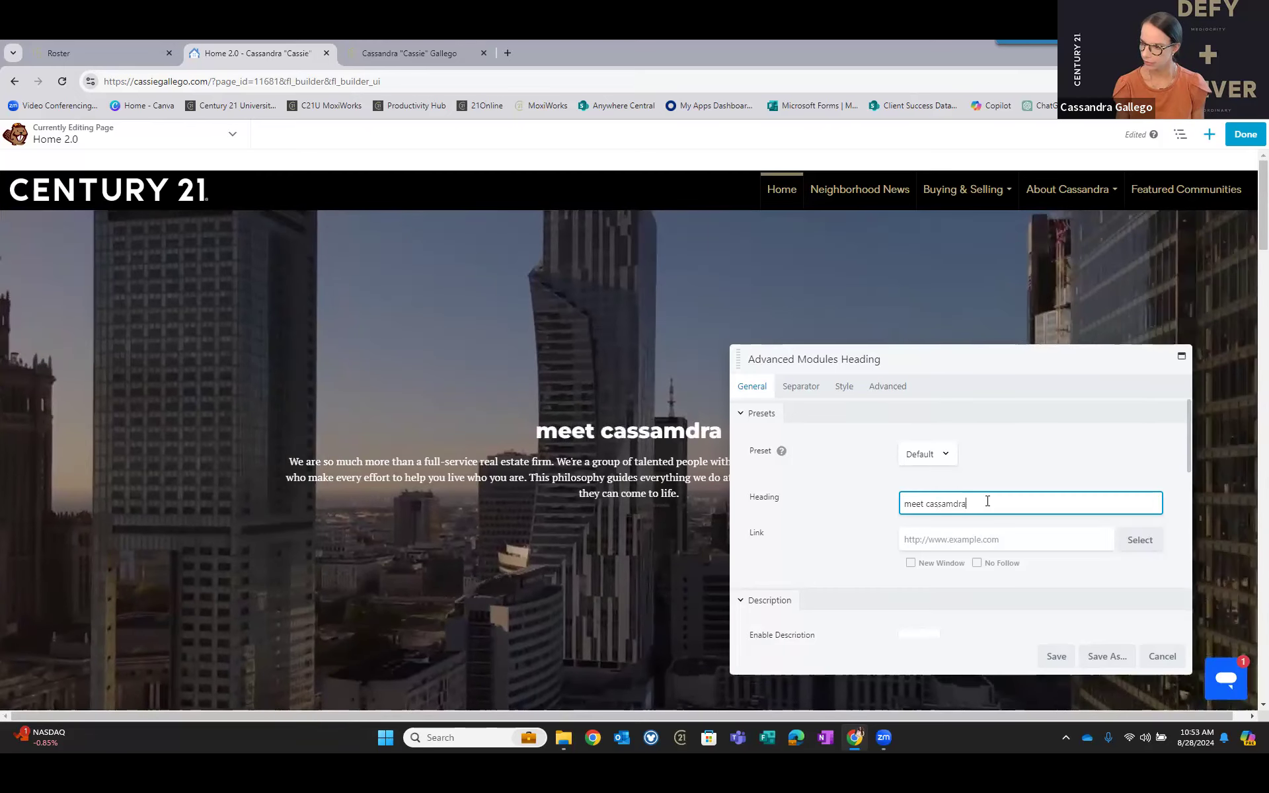
pyautogui.press('BackSpace')
pyautogui.press('BackSpace')
pyautogui.press('BackSpace')
pyautogui.press('BackSpace')
pyautogui.press('BackSpace')
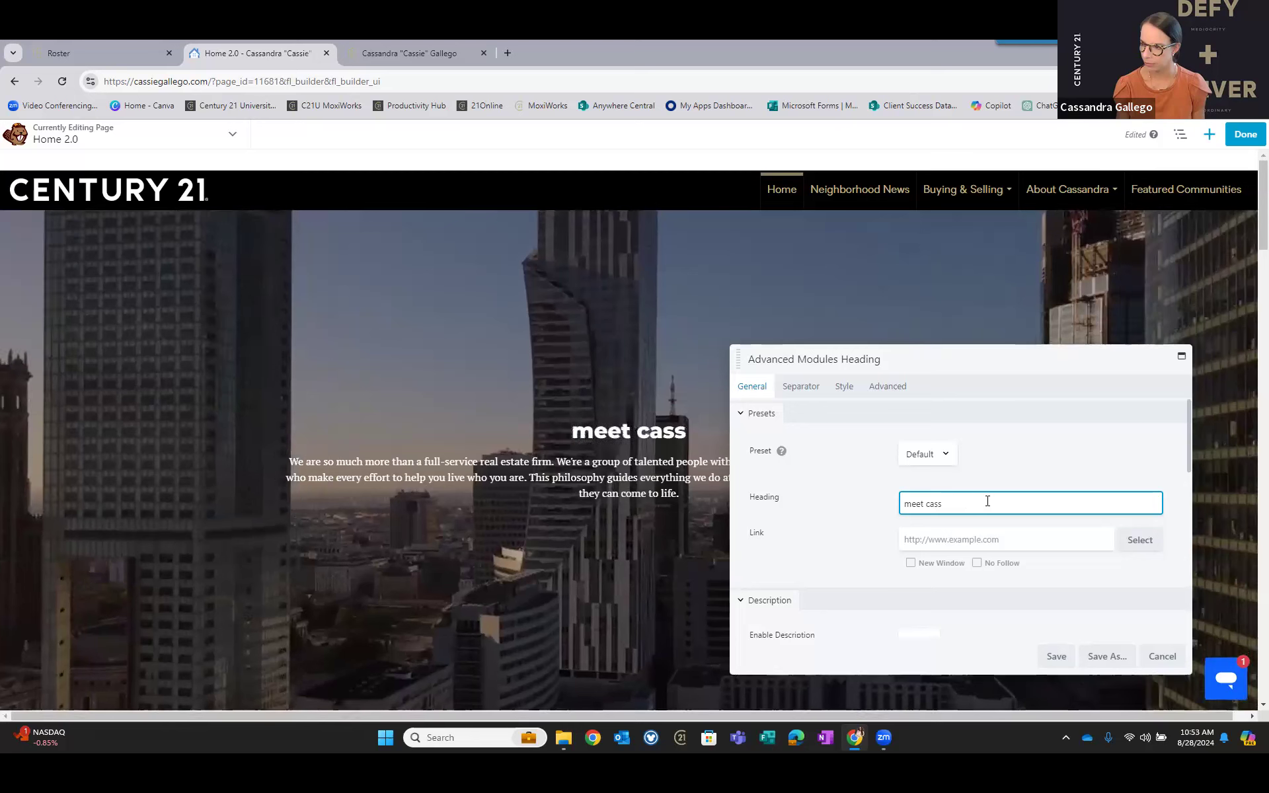
pyautogui.write('a')
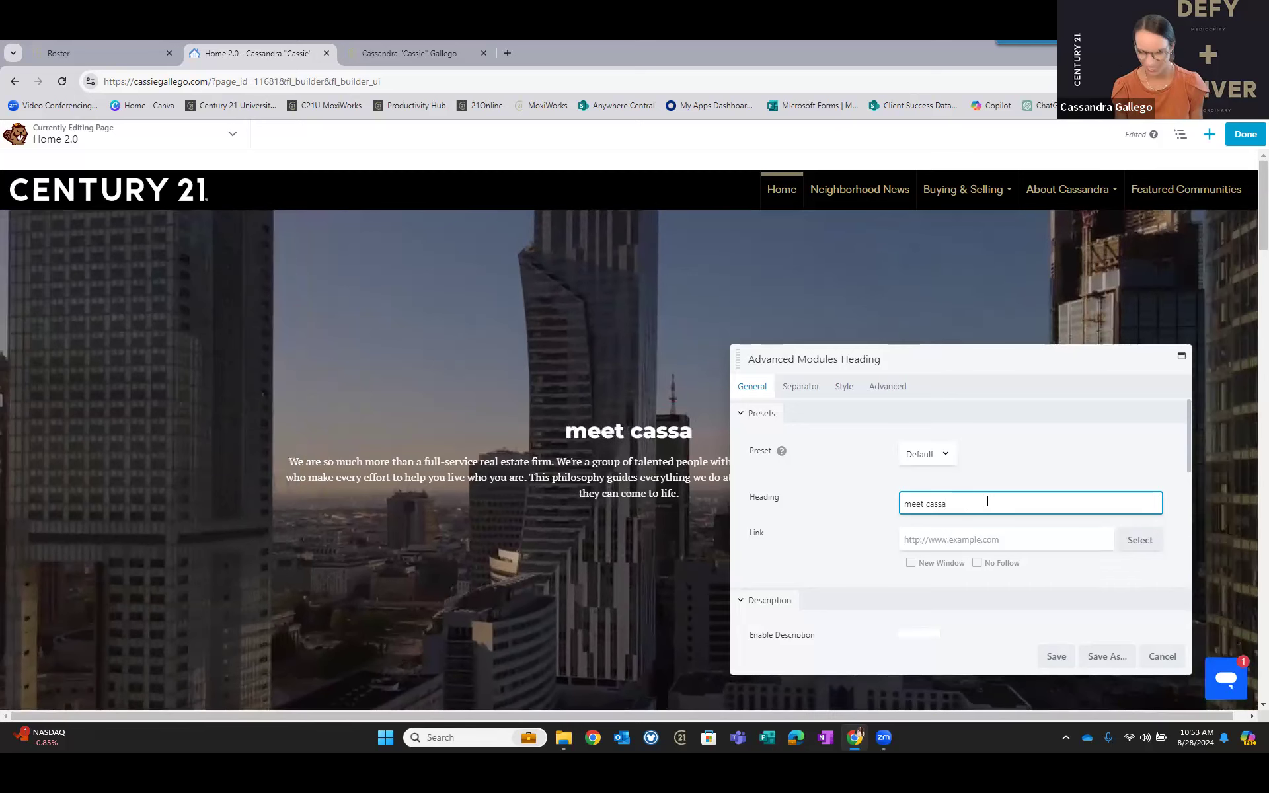
pyautogui.write('ndra.')
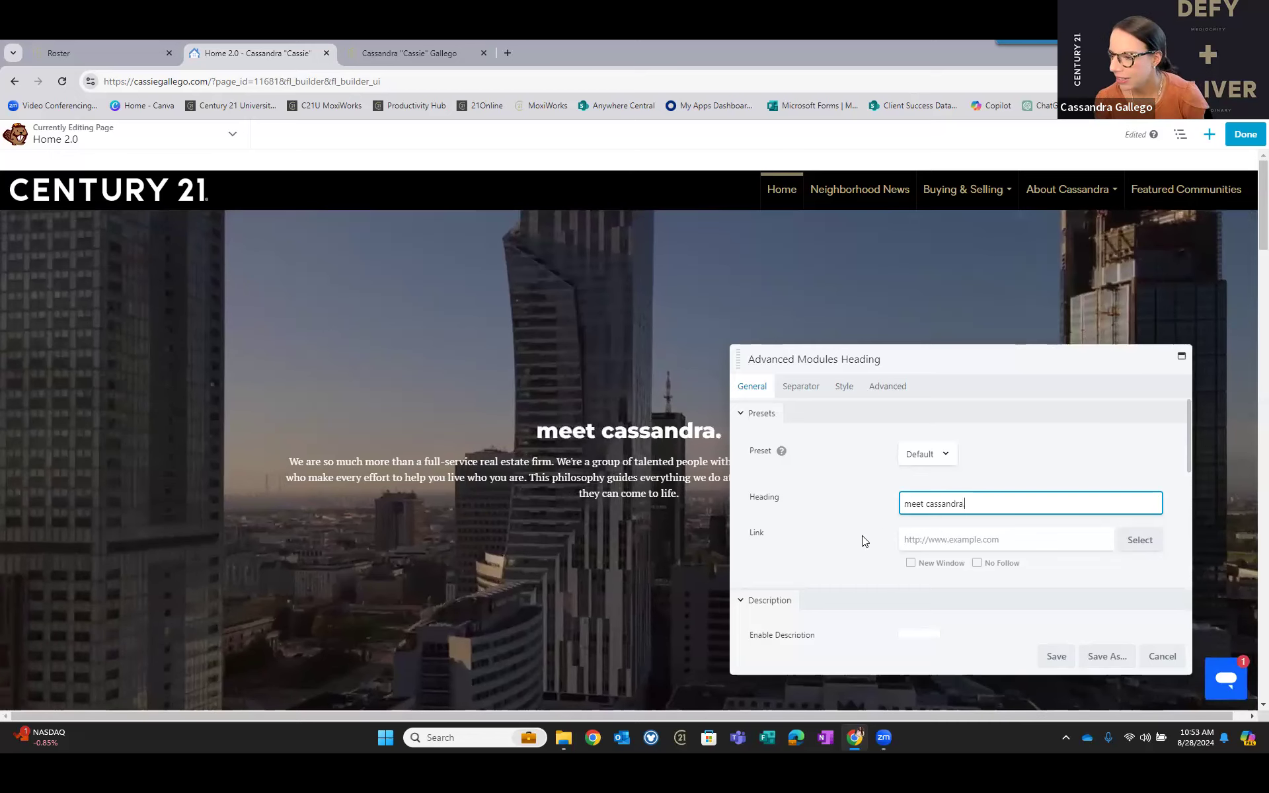
pyautogui.scroll(-2, 865, 543)
pyautogui.scroll(-3, 866, 544)
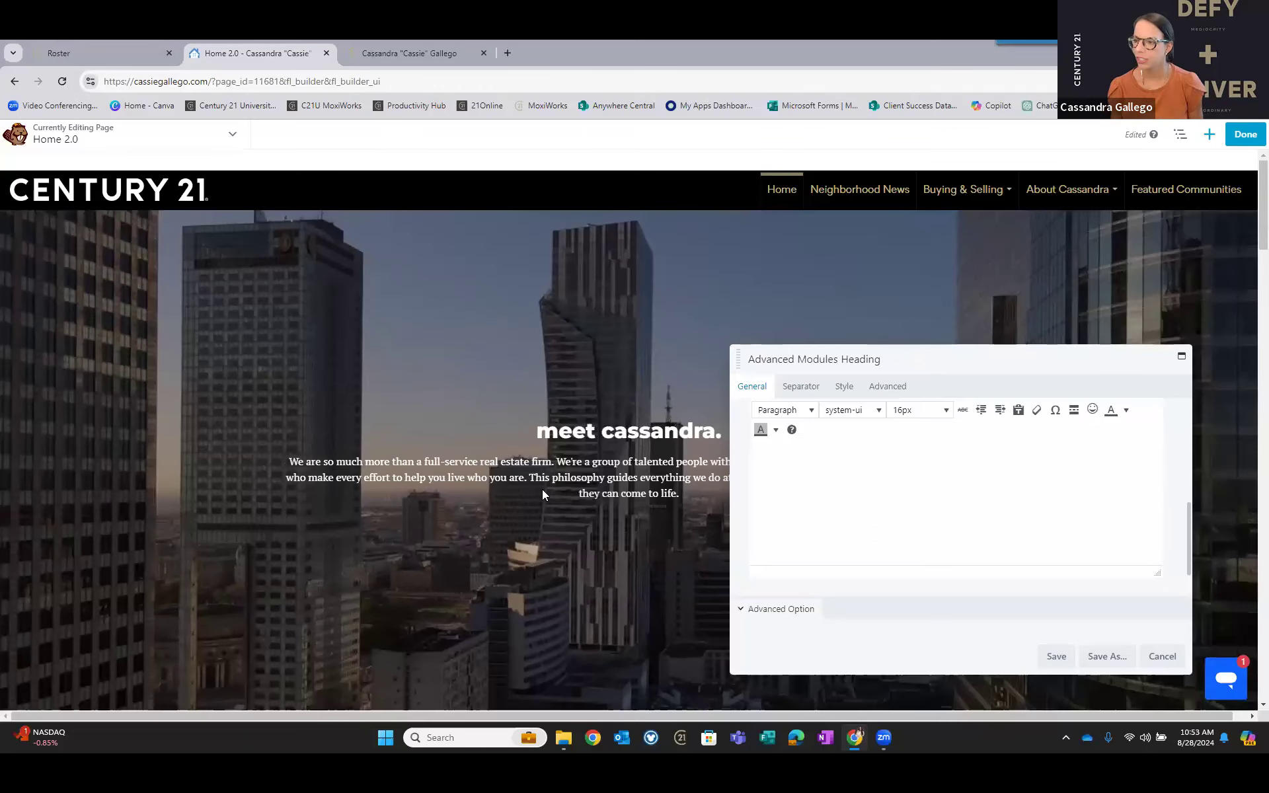
pyautogui.scroll(2, 874, 530)
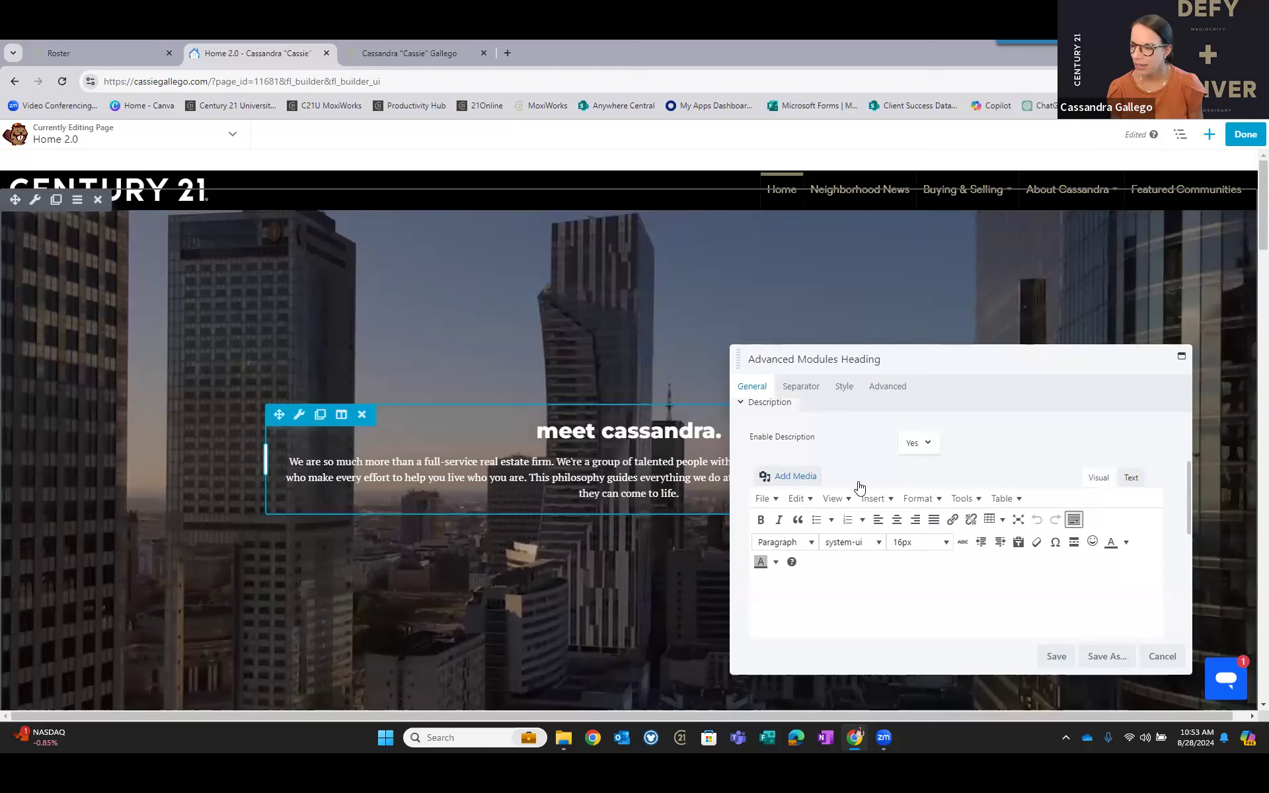
pyautogui.scroll(3, 1023, 595)
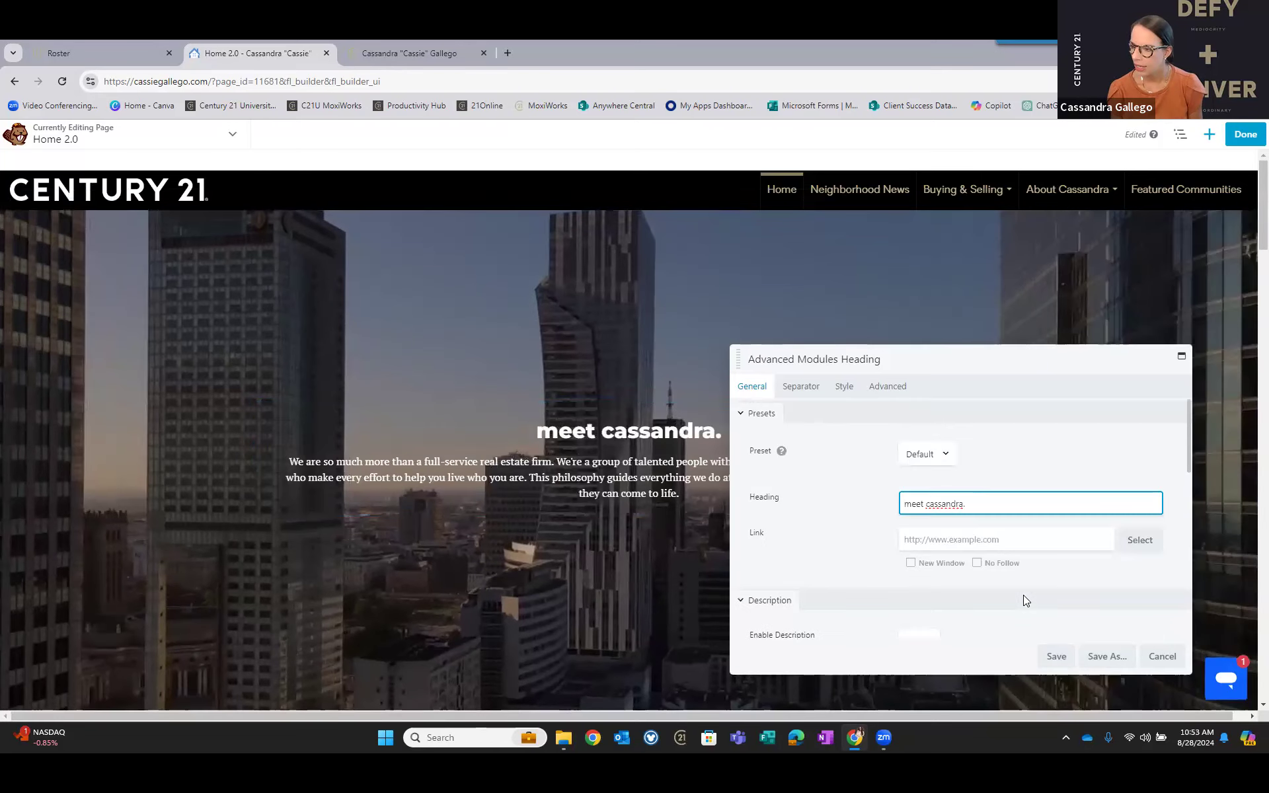
# Set the hero heading's font size to 81 px in its style typography.
pyautogui.click(844, 388)
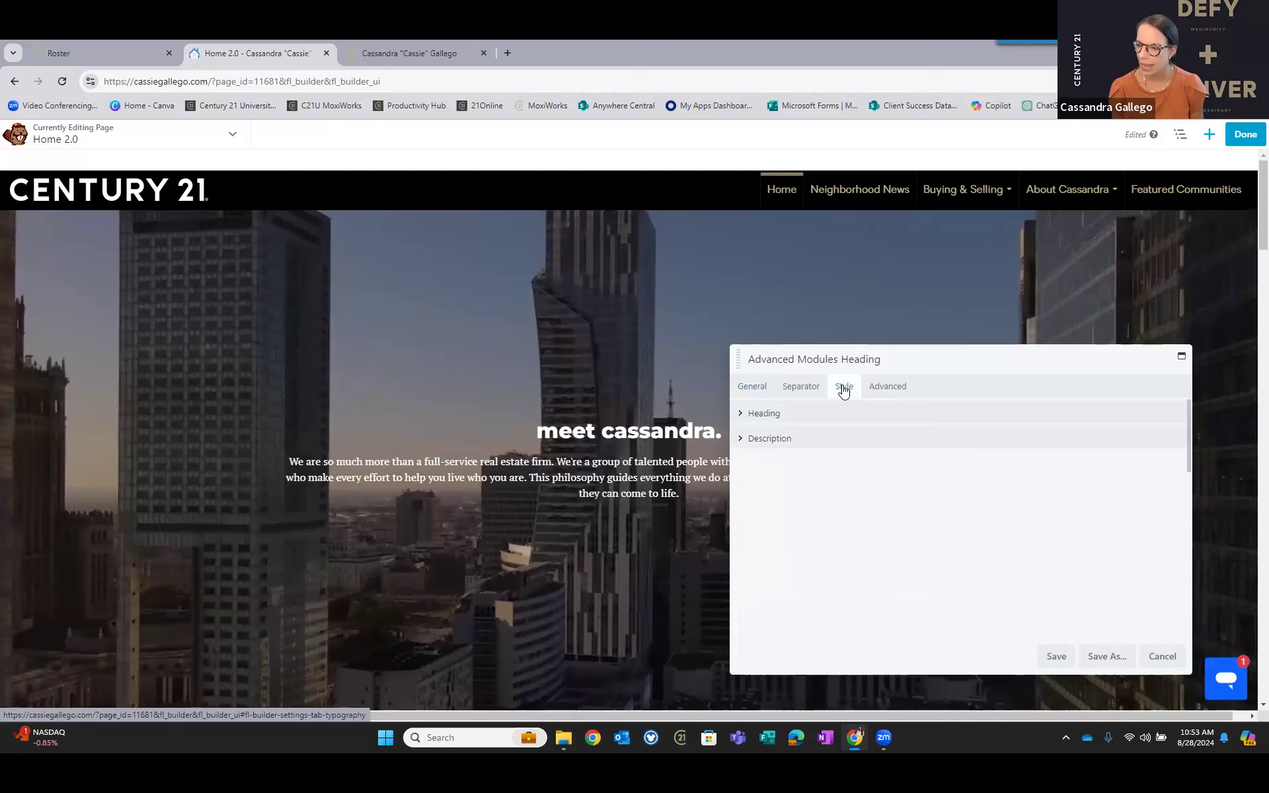
pyautogui.click(739, 416)
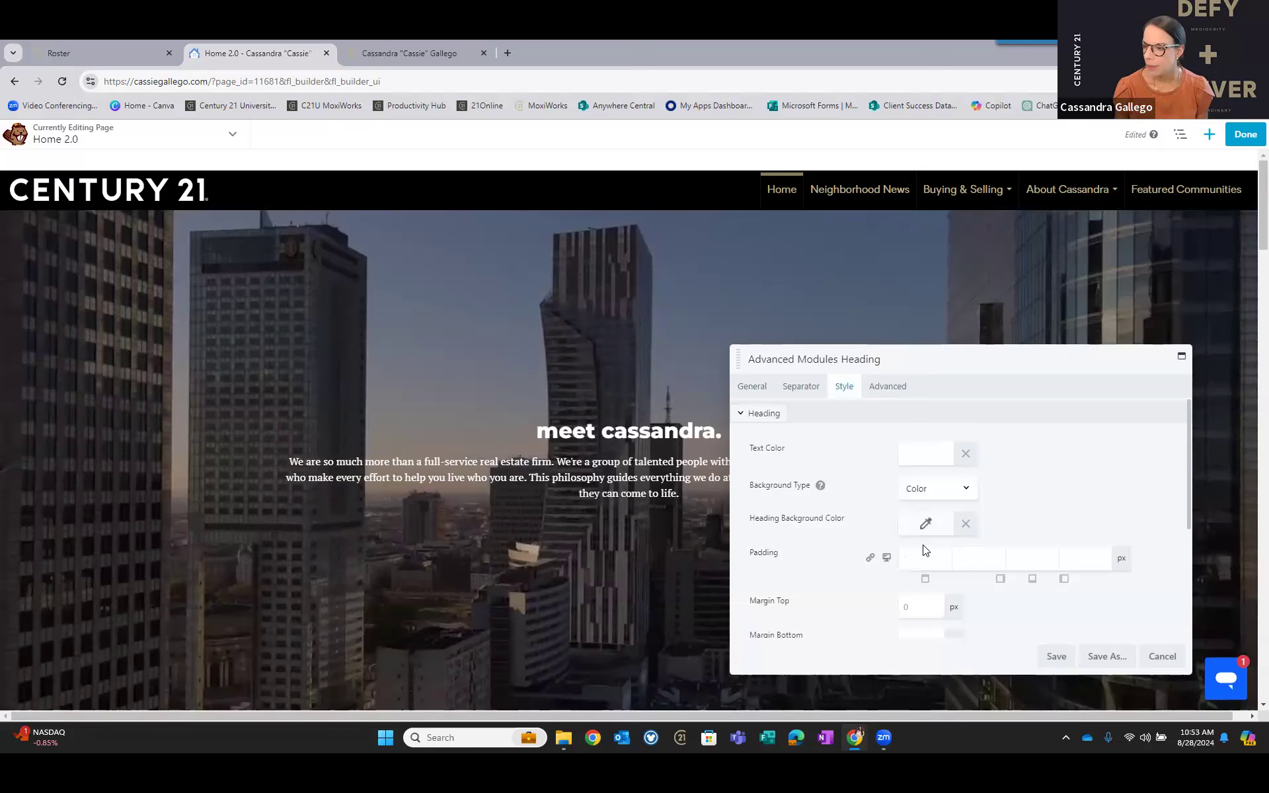
pyautogui.scroll(-1, 918, 559)
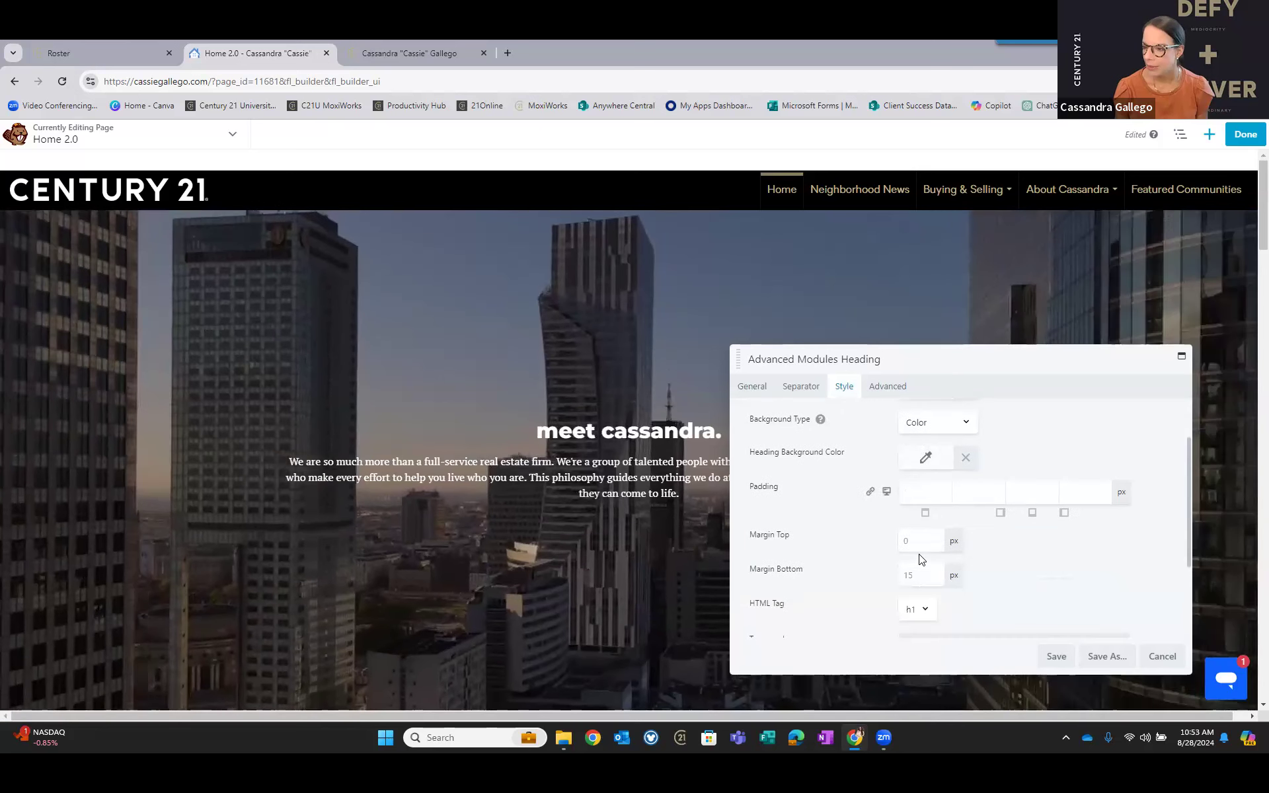
pyautogui.scroll(-2, 931, 575)
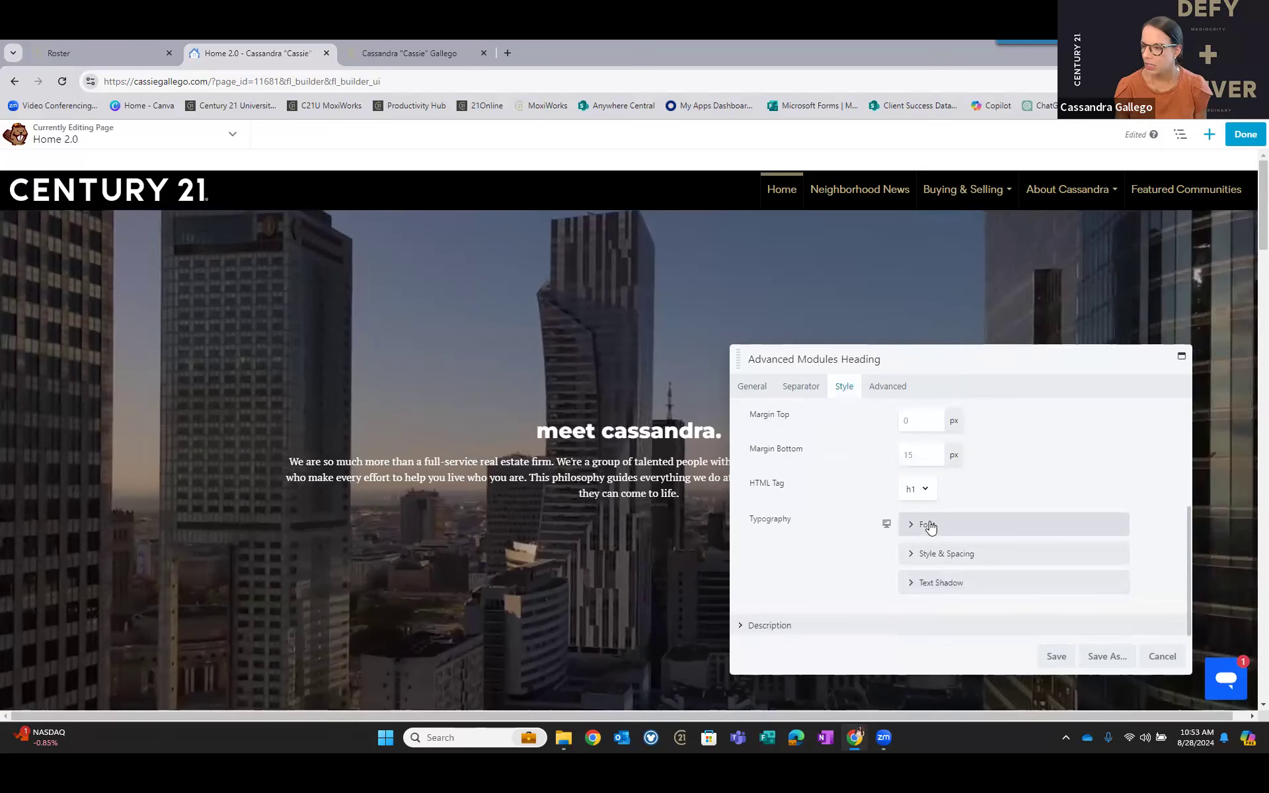
pyautogui.click(930, 528)
pyautogui.scroll(-1, 929, 559)
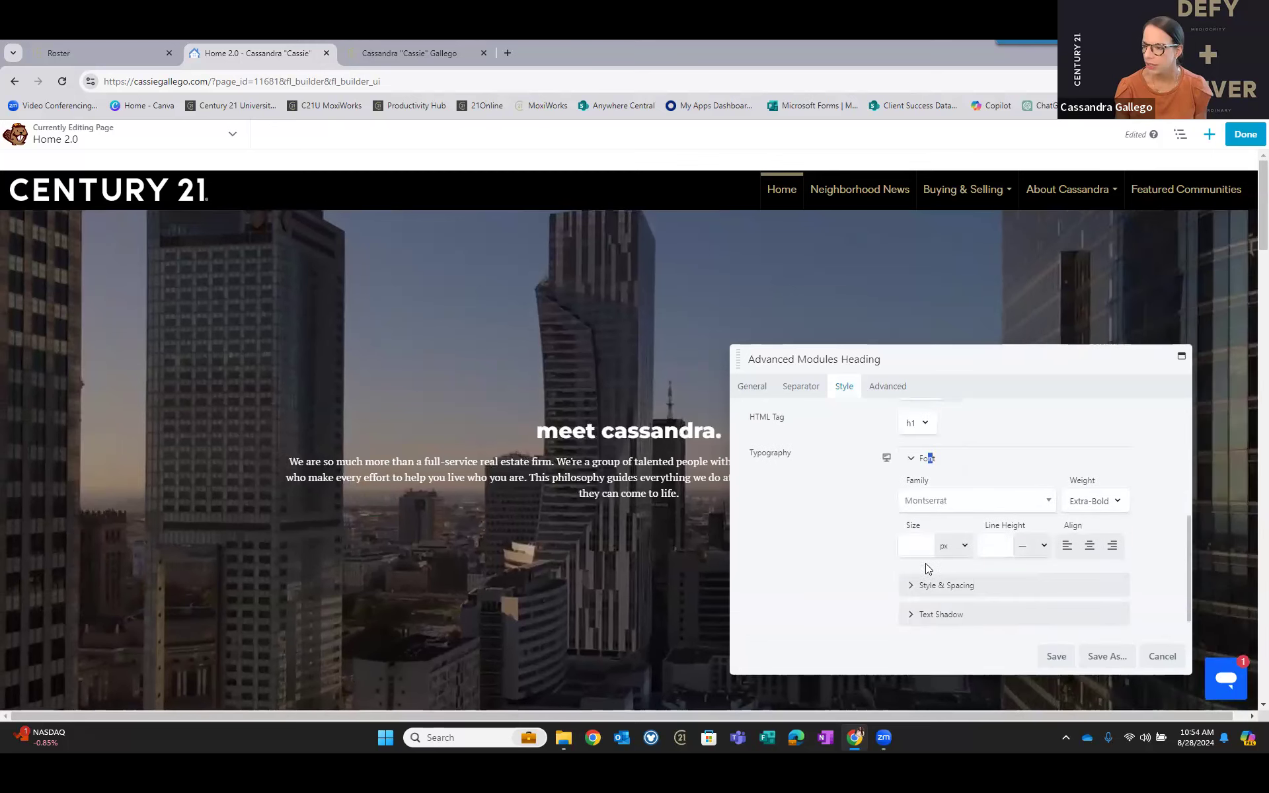
pyautogui.click(915, 542)
pyautogui.write('1')
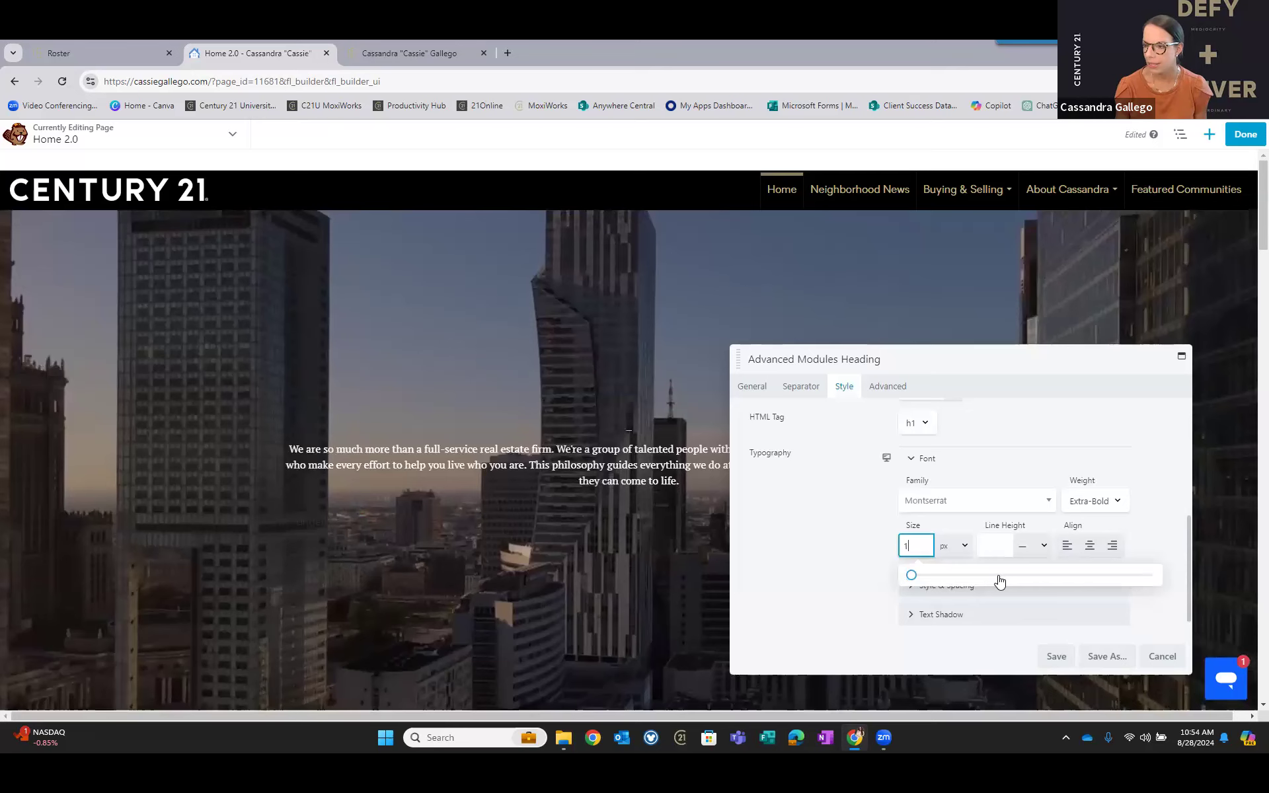
pyautogui.click(999, 576)
pyautogui.click(1068, 580)
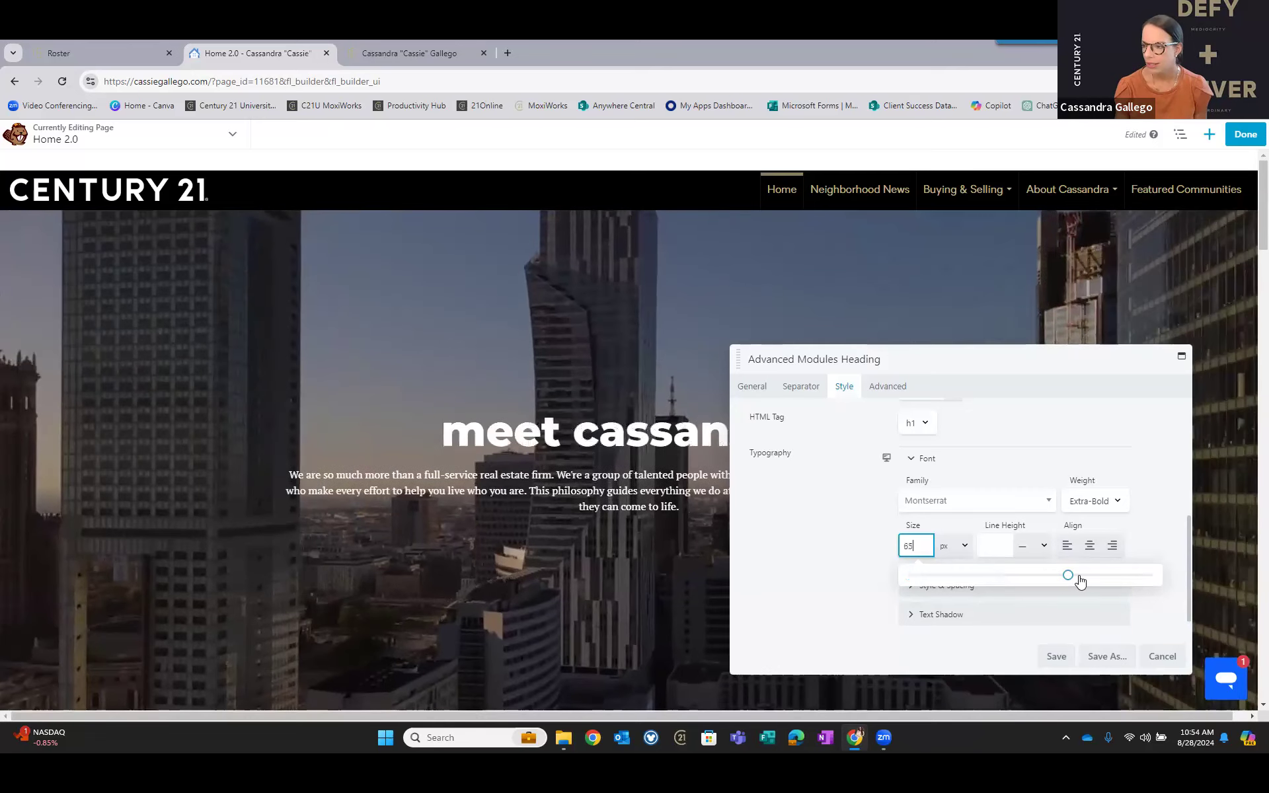
pyautogui.click(1108, 580)
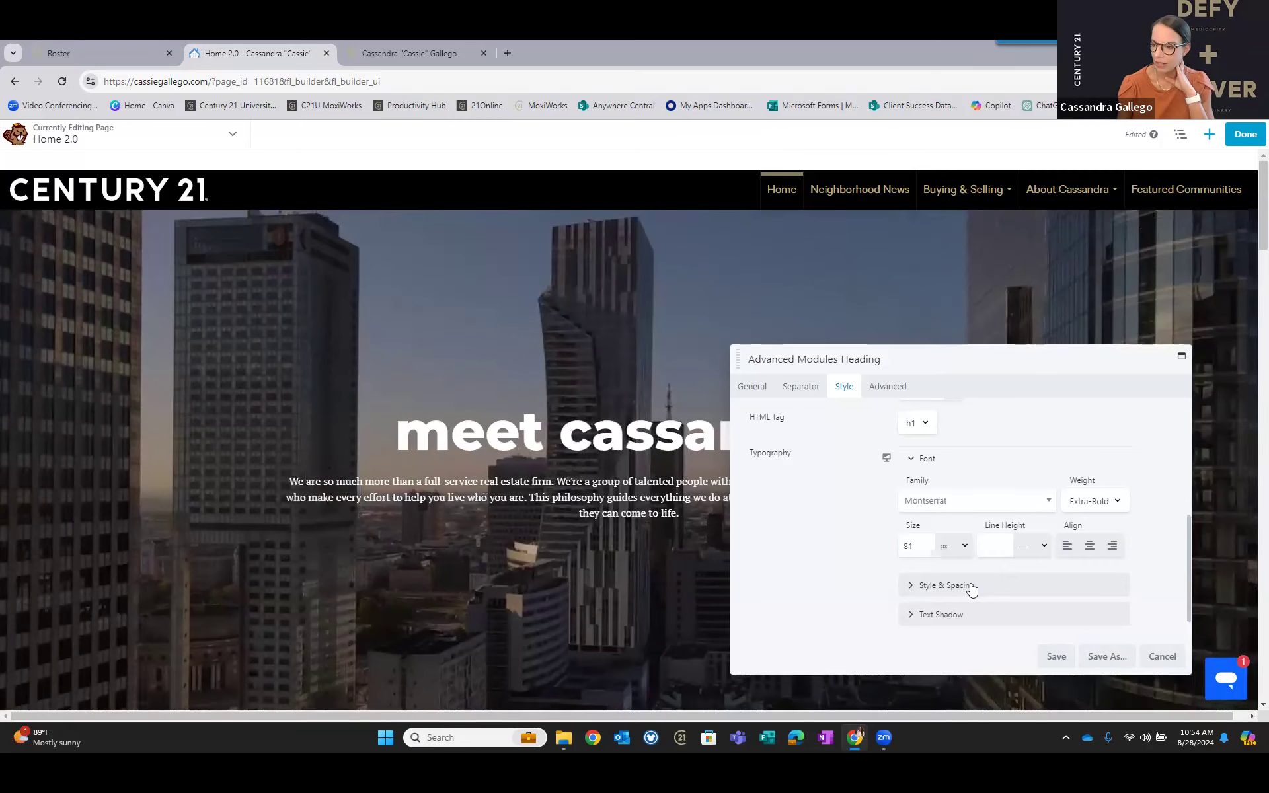
pyautogui.click(971, 500)
pyautogui.scroll(10, 948, 635)
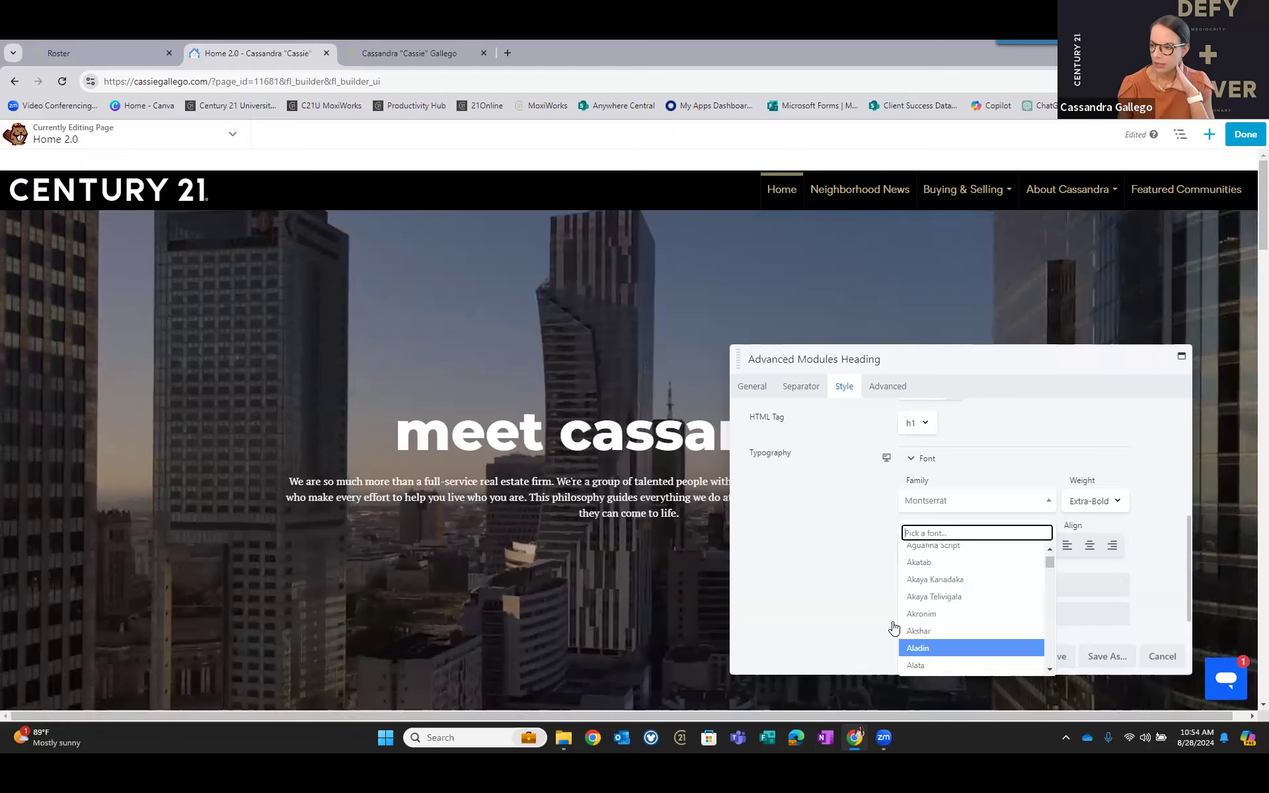
pyautogui.scroll(-6, 1014, 610)
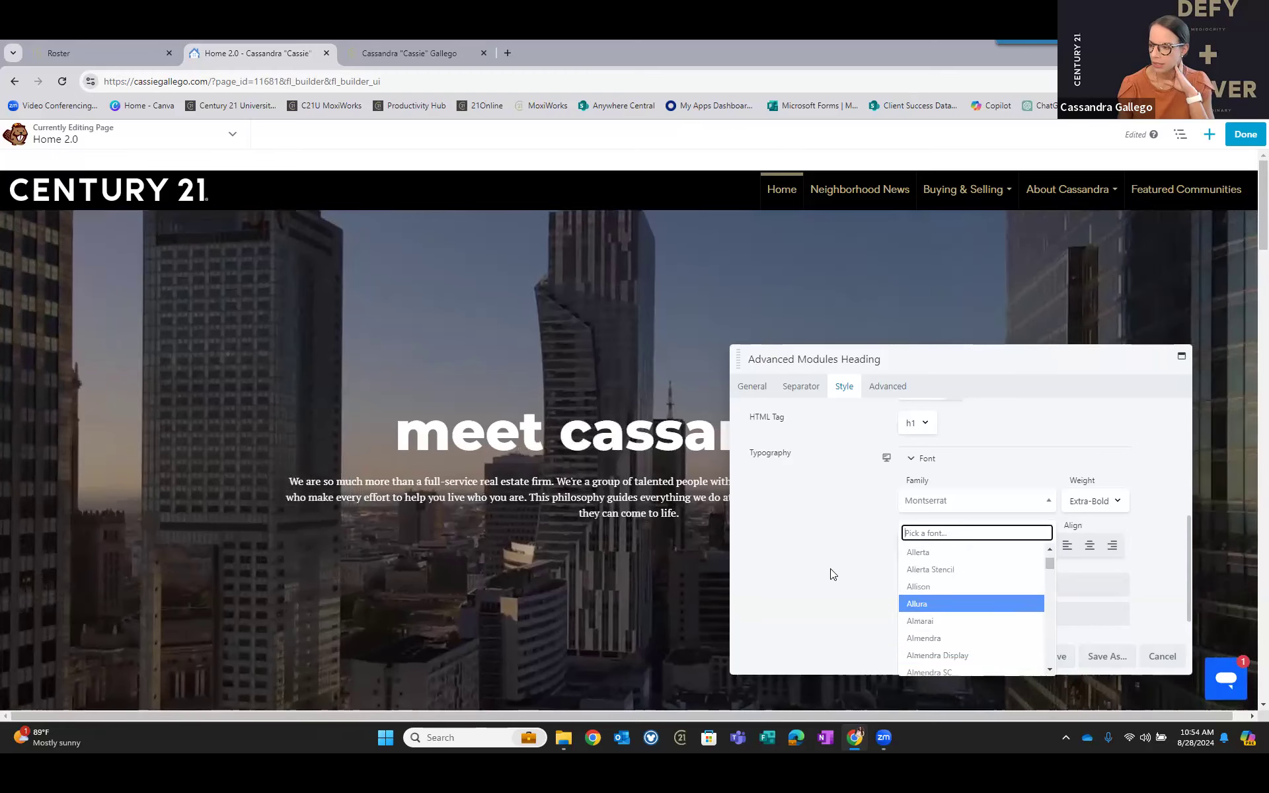
pyautogui.click(831, 572)
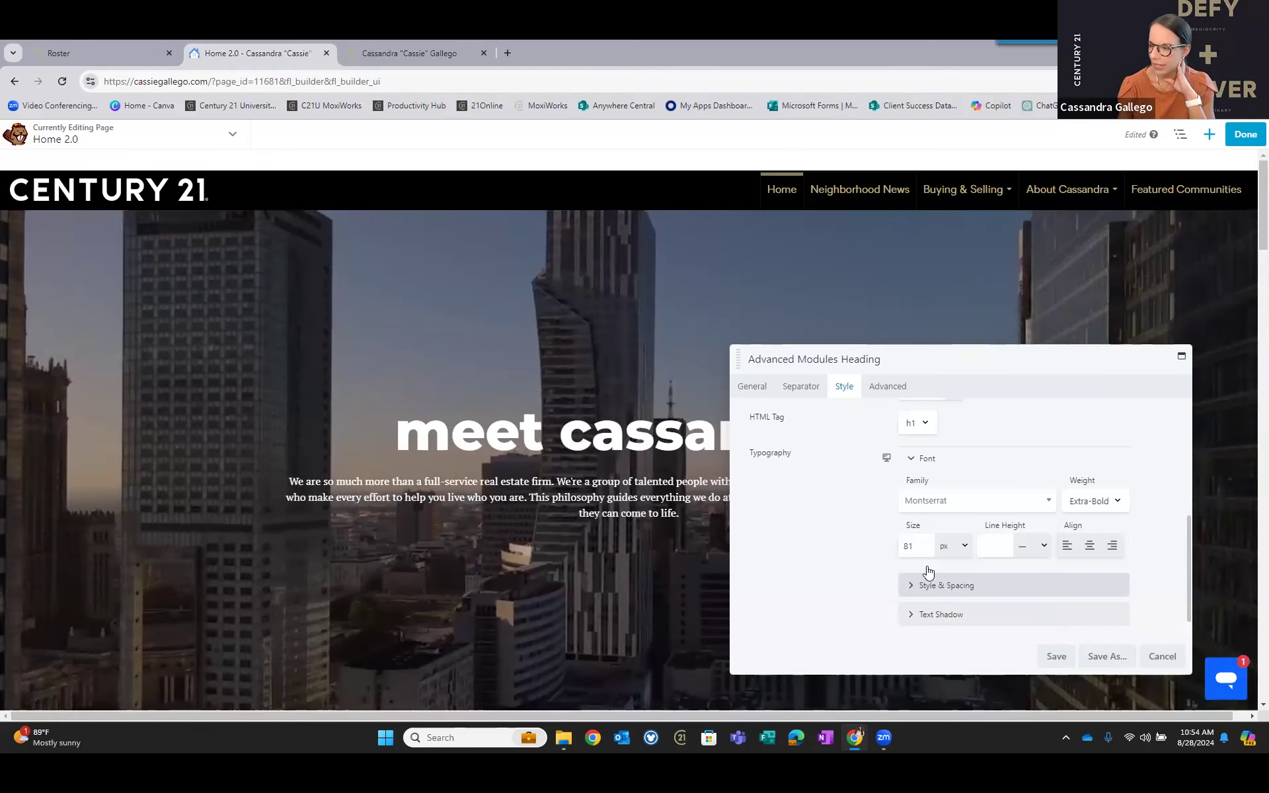
pyautogui.scroll(-1, 928, 572)
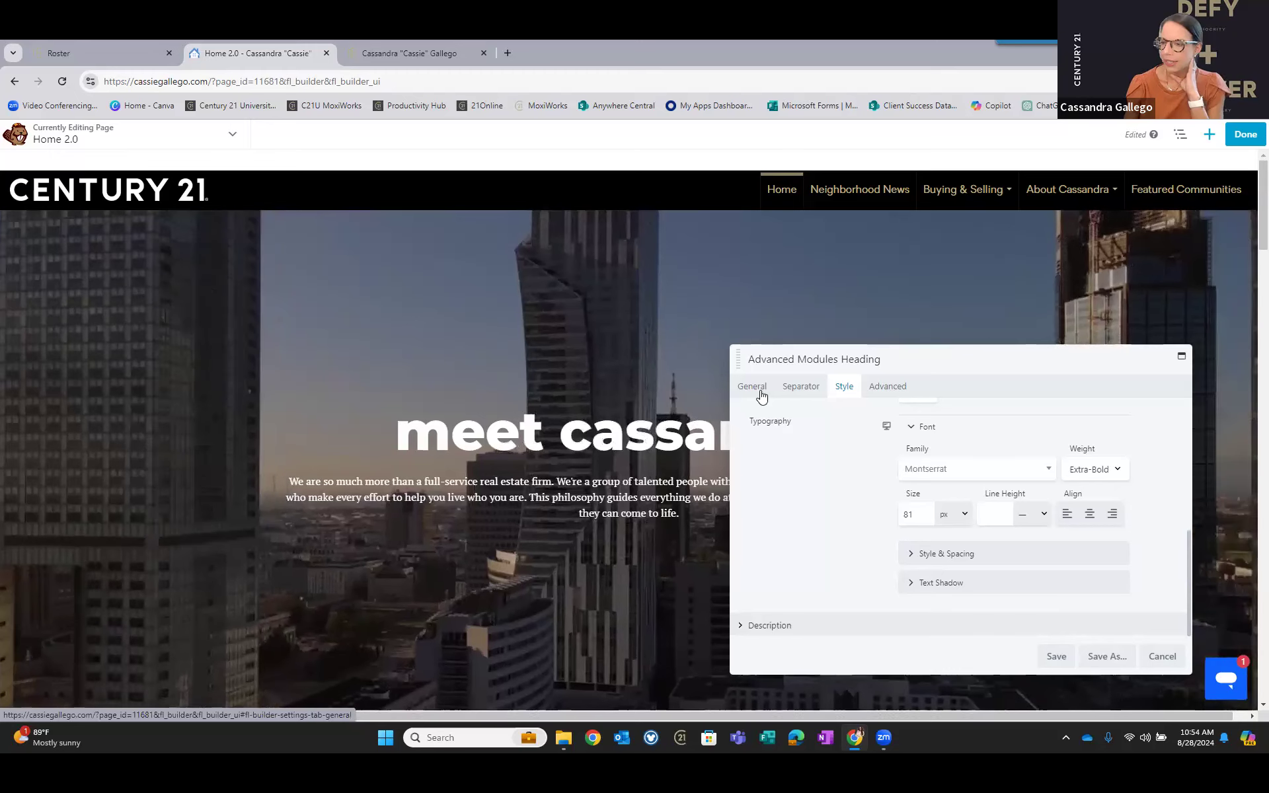
# Save the hero heading's settings and delete the entire description paragraph beneath the heading text.
pyautogui.click(760, 394)
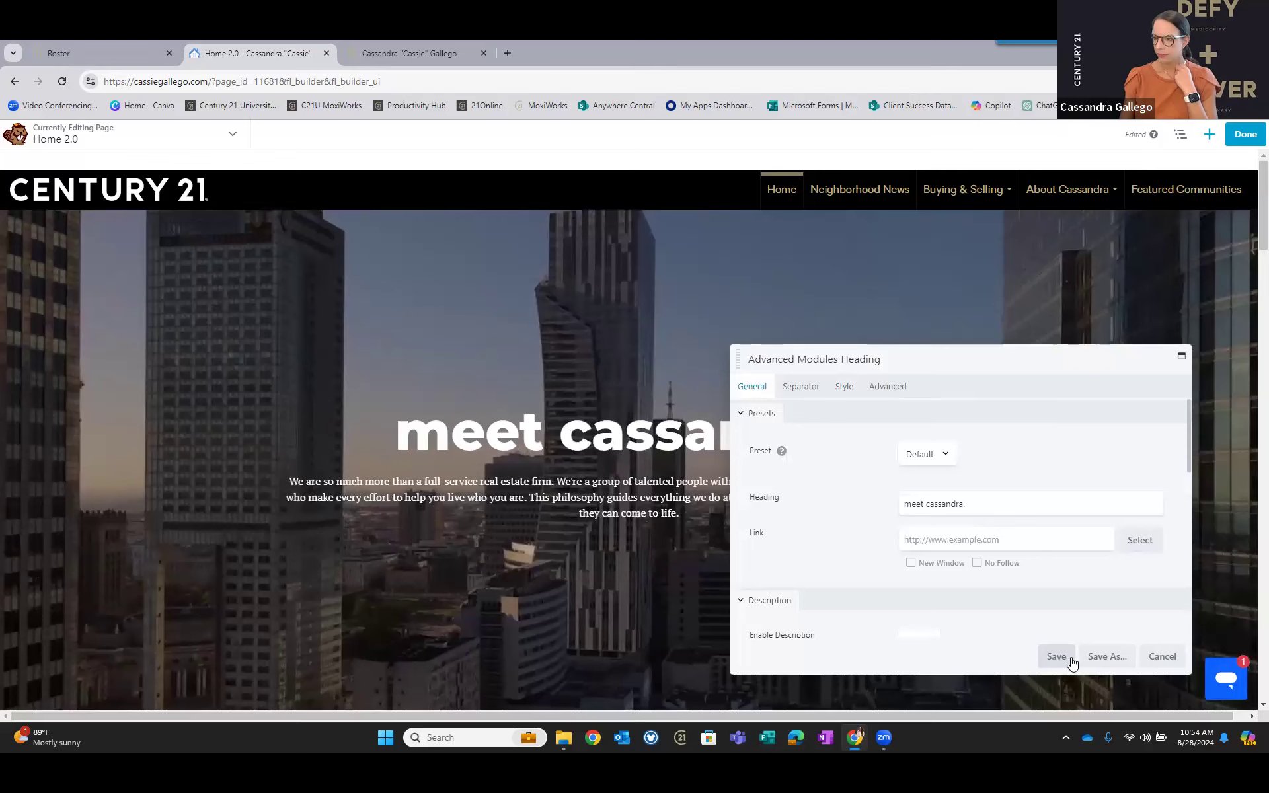
pyautogui.click(1057, 655)
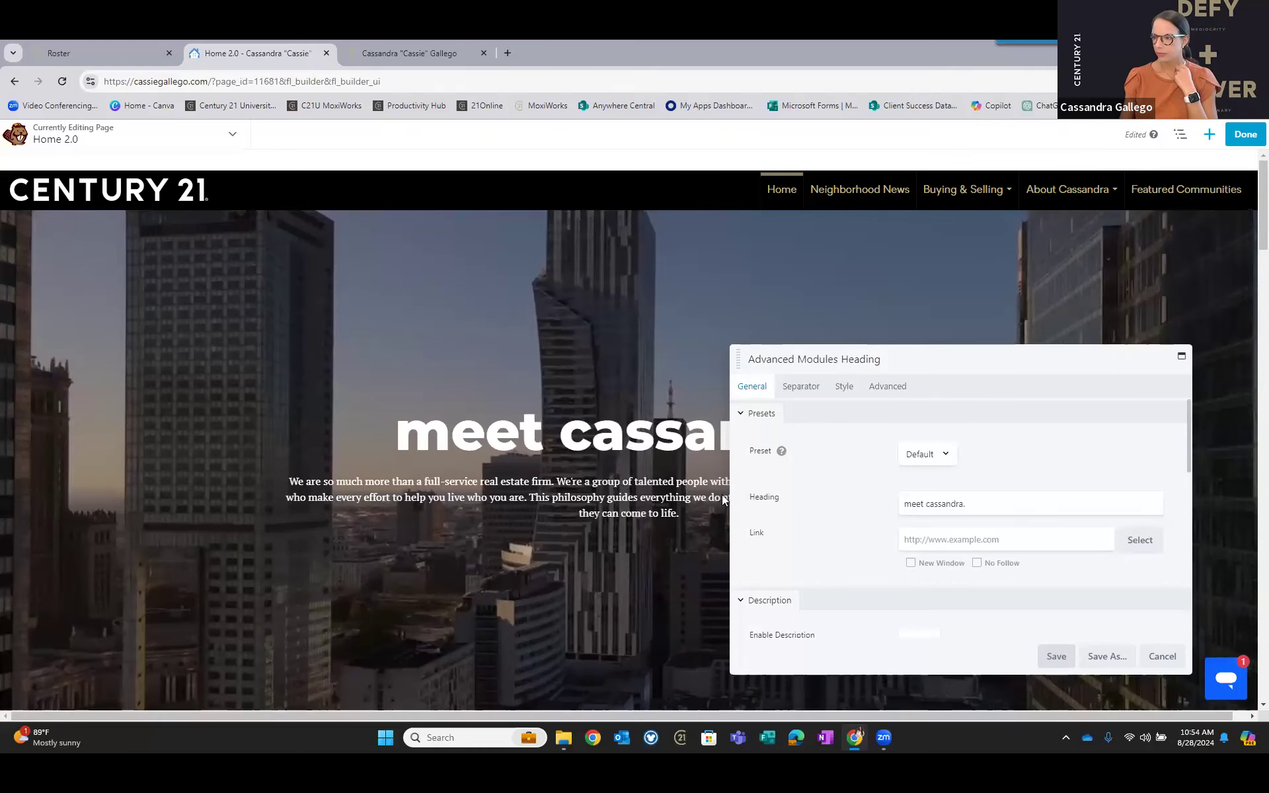
pyautogui.click(646, 510)
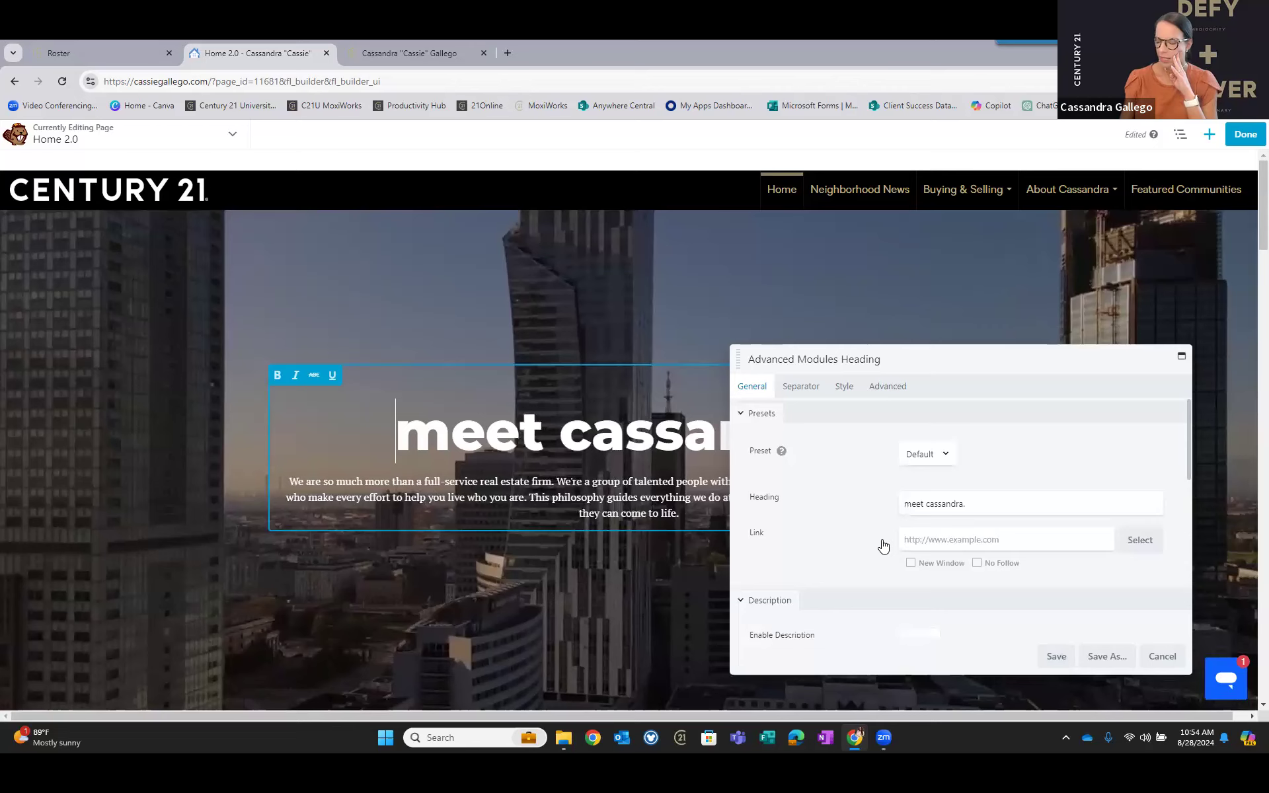
pyautogui.scroll(-4, 813, 535)
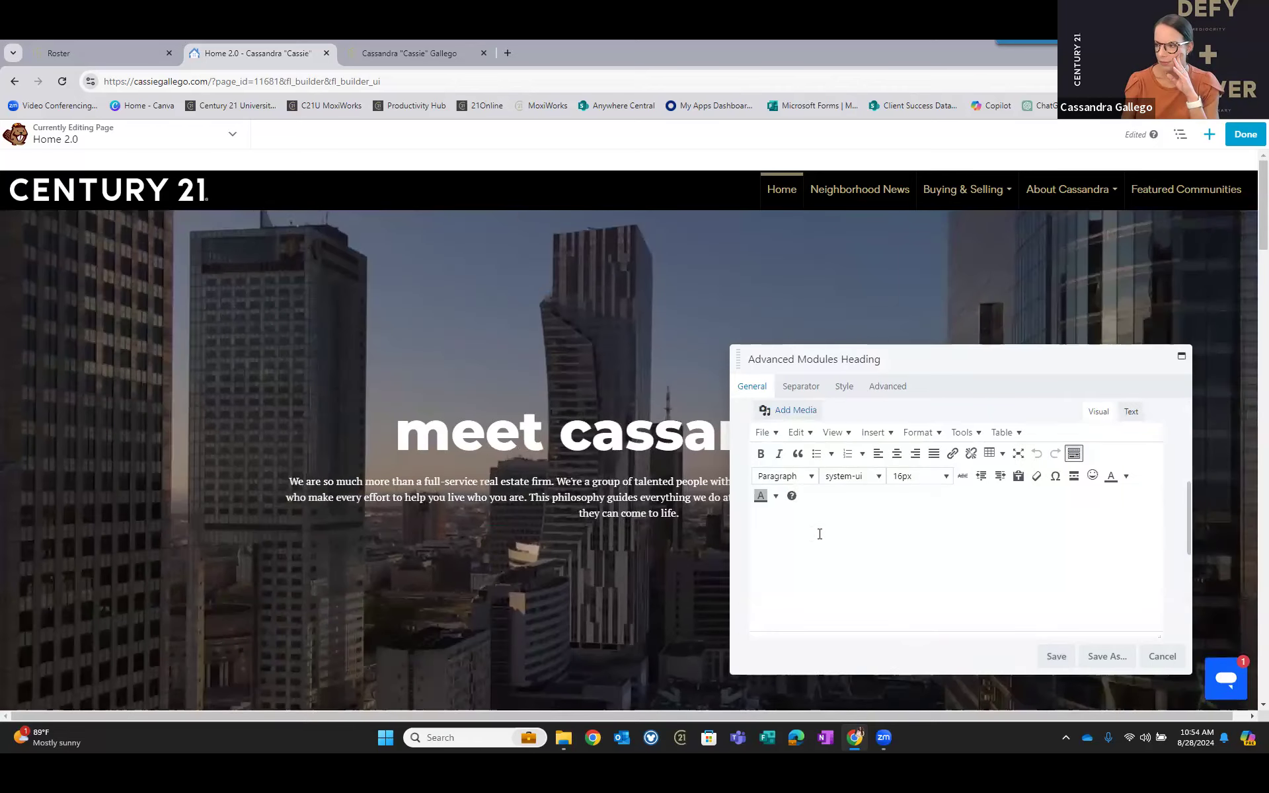
pyautogui.scroll(-1, 871, 579)
pyautogui.scroll(1, 871, 522)
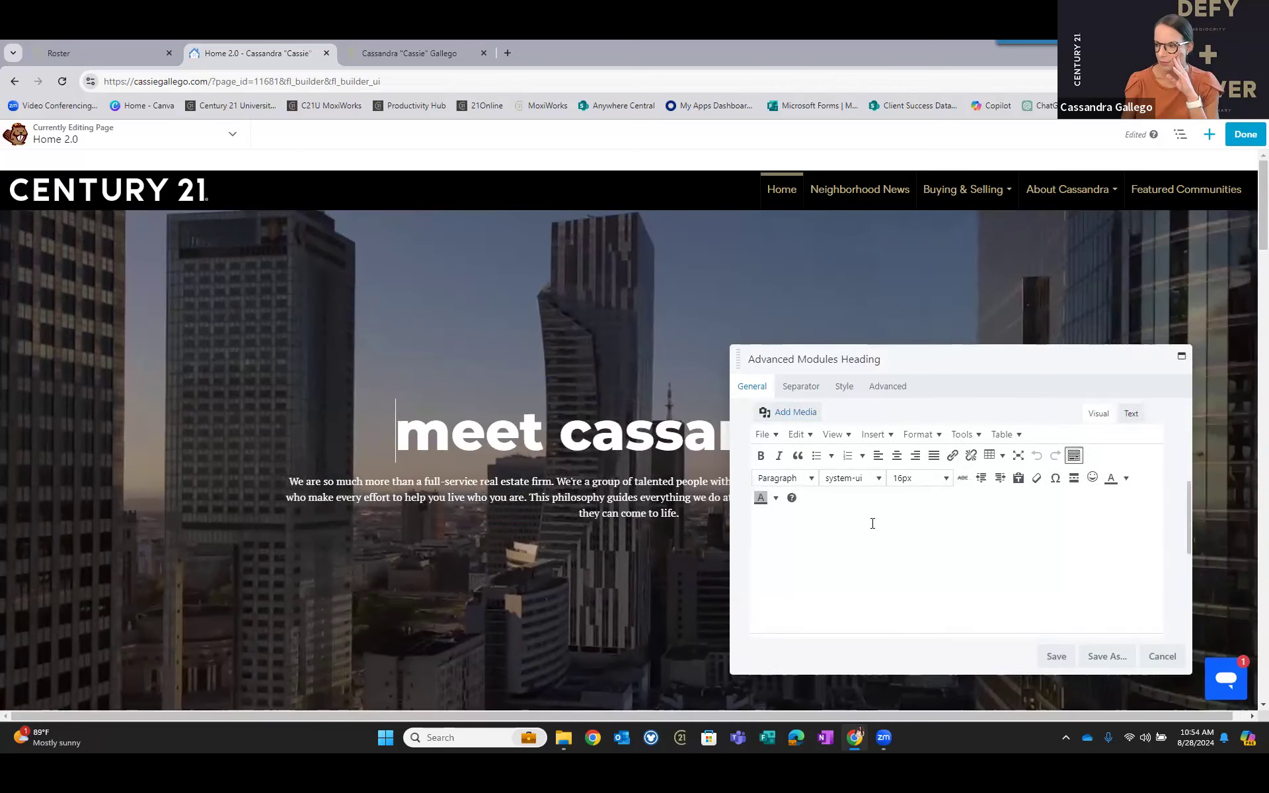
pyautogui.scroll(2, 874, 536)
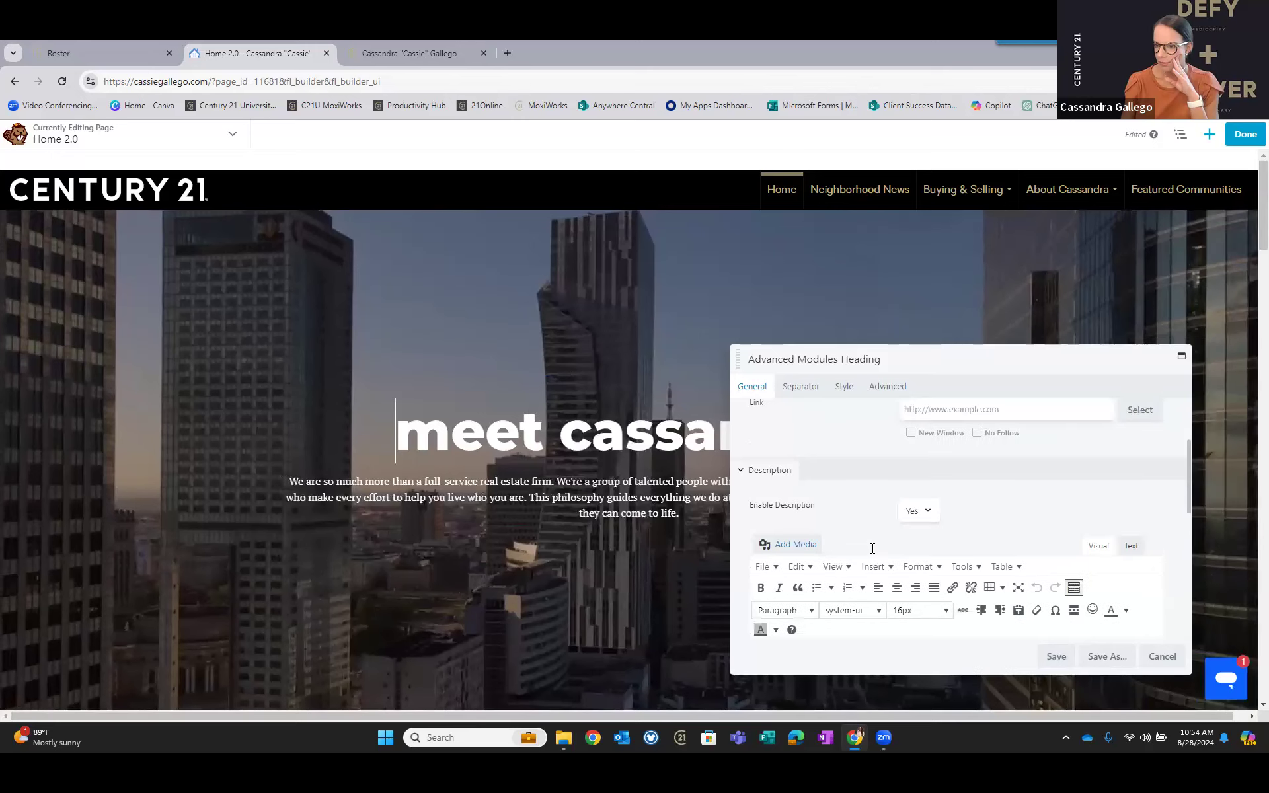
pyautogui.scroll(-3, 872, 549)
pyautogui.moveTo(821, 515); pyautogui.dragTo(859, 439)
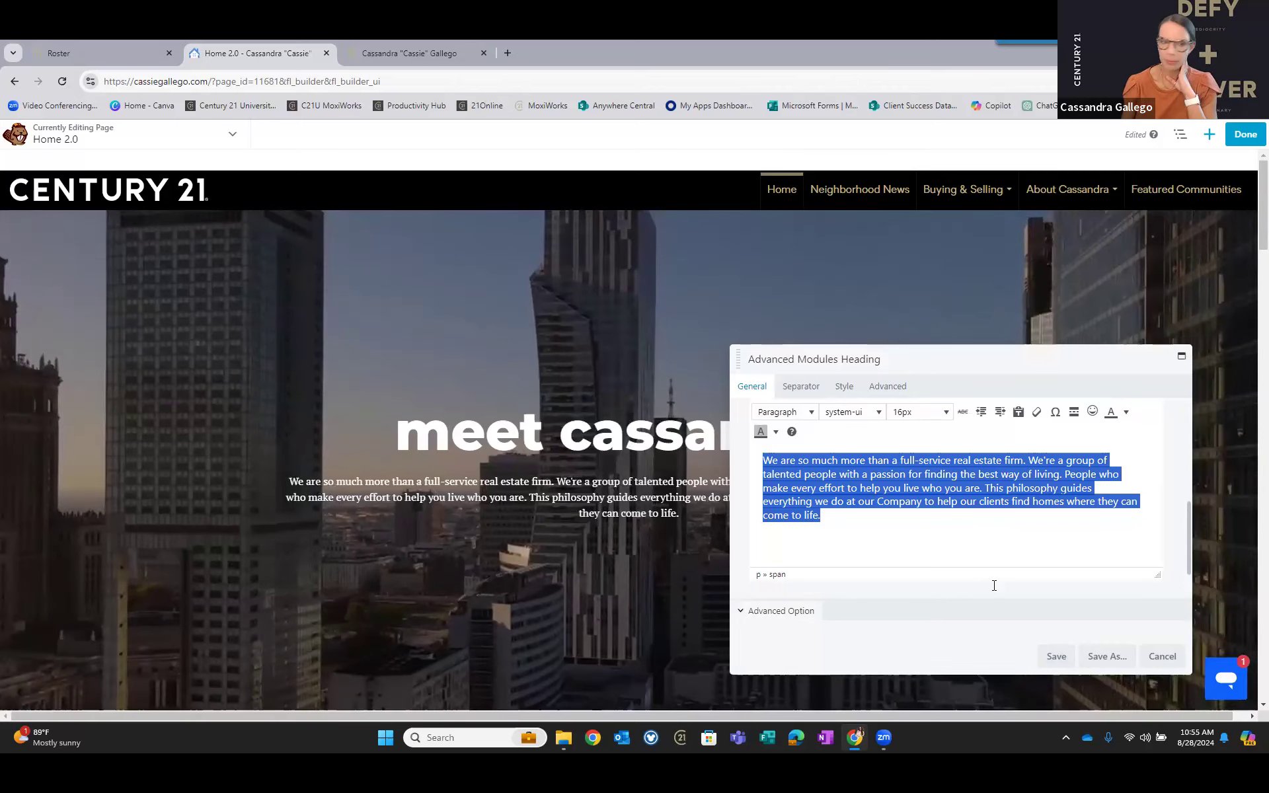
pyautogui.press('BackSpace')
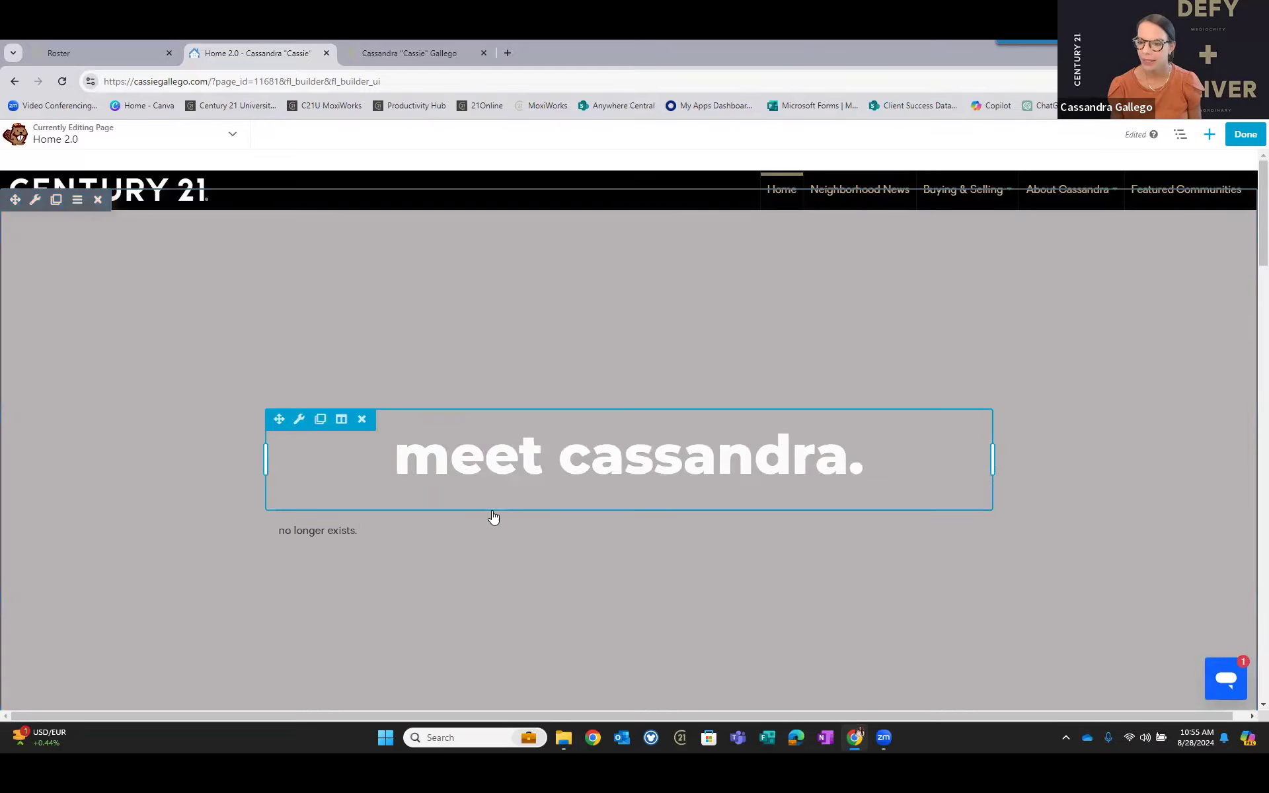
# Remove the leftover module beneath the hero heading and place a standard Button module there.
pyautogui.click(362, 522)
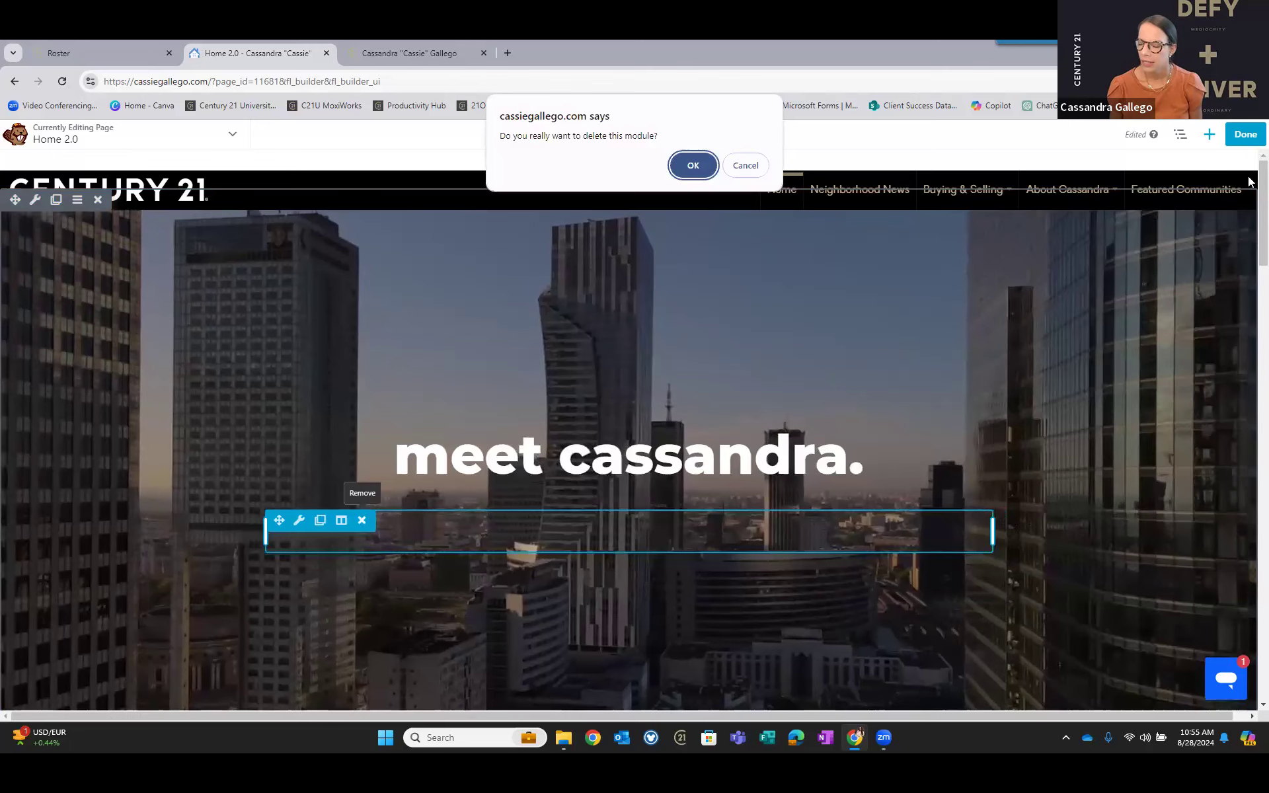
pyautogui.press('Return')
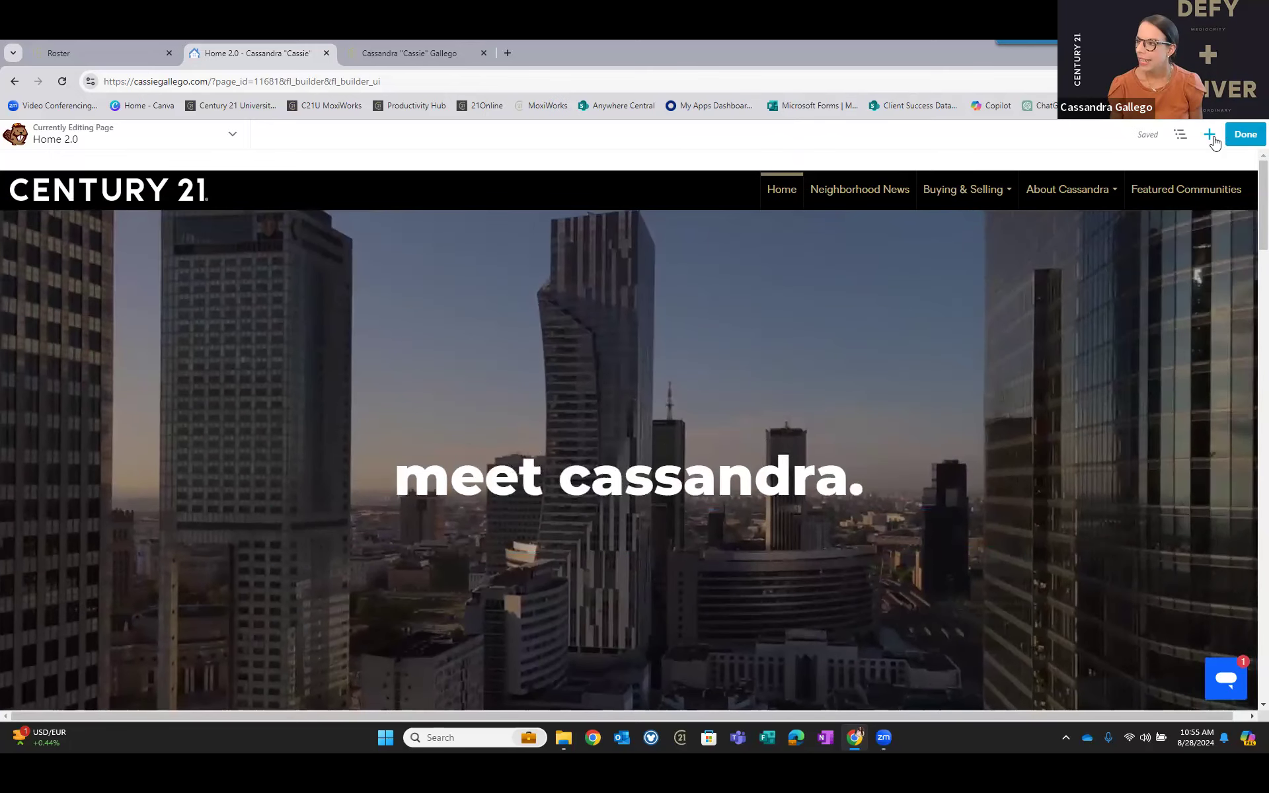
pyautogui.click(1212, 137)
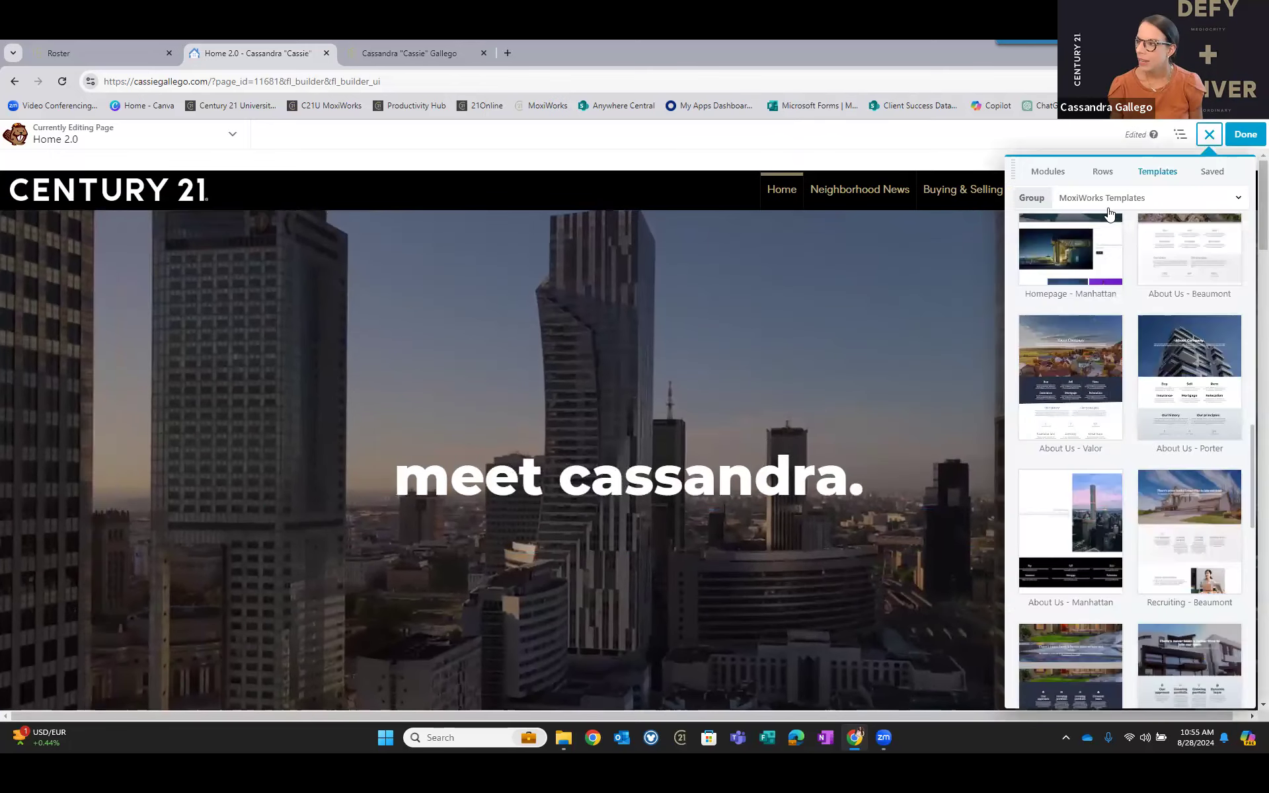
pyautogui.click(1058, 174)
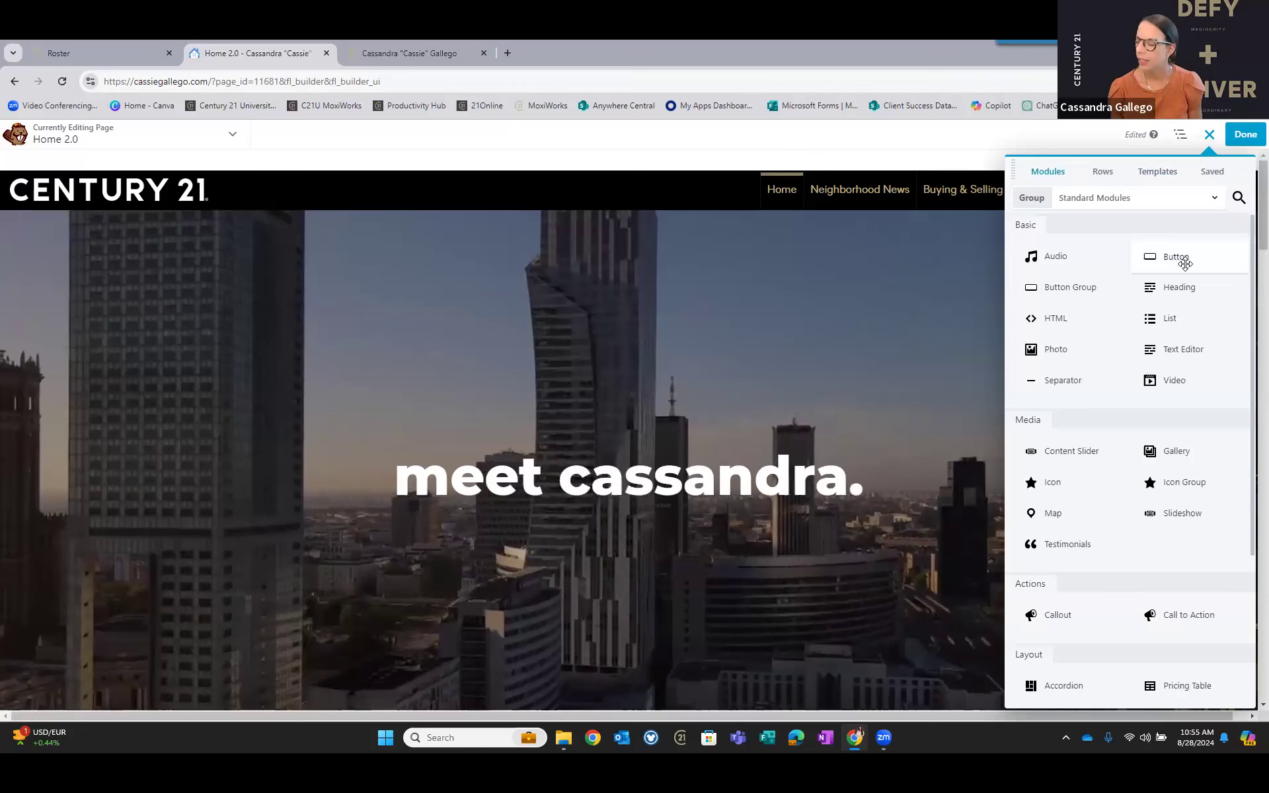
pyautogui.moveTo(863, 456); pyautogui.dragTo(704, 512)
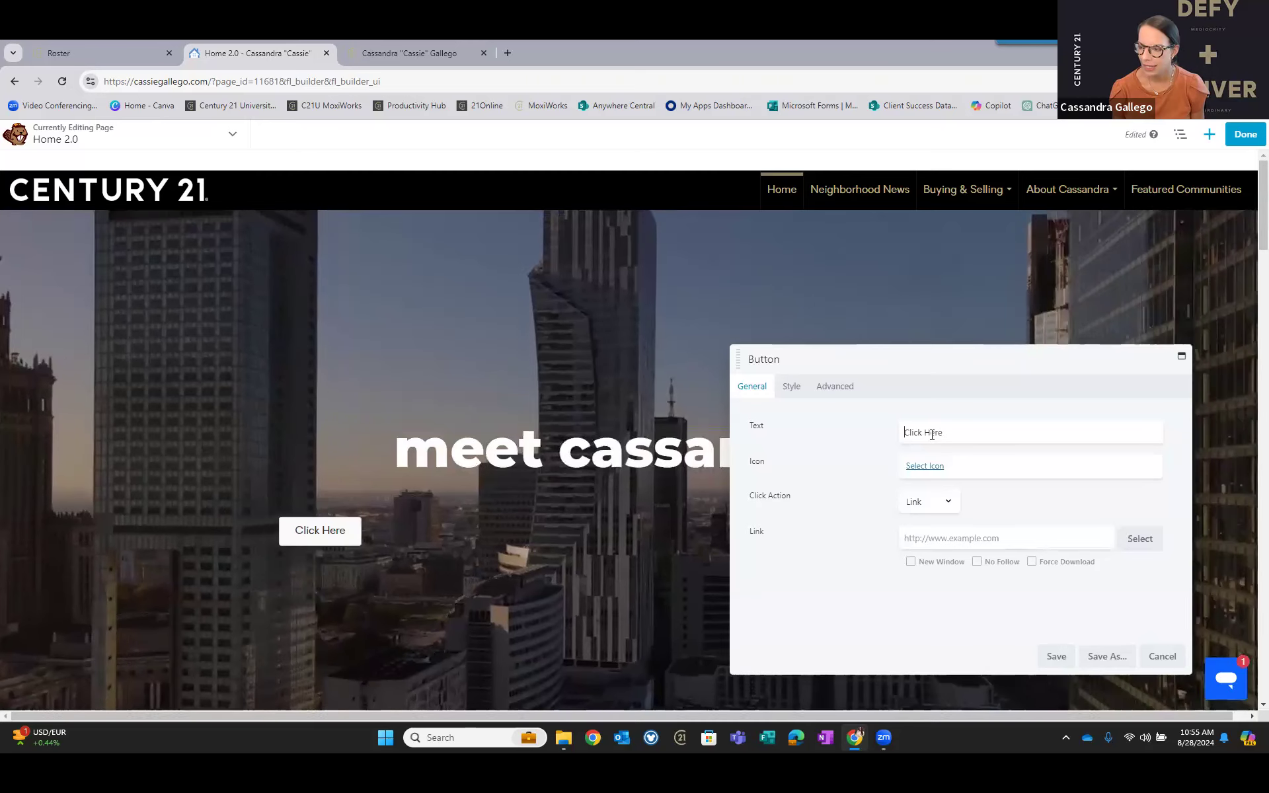
# Replace the button's default text with "Learn More".
pyautogui.press('Right')
pyautogui.press('Right')
pyautogui.press('Right')
pyautogui.press('Right')
pyautogui.press('Right')
pyautogui.press('Right')
pyautogui.press('Right')
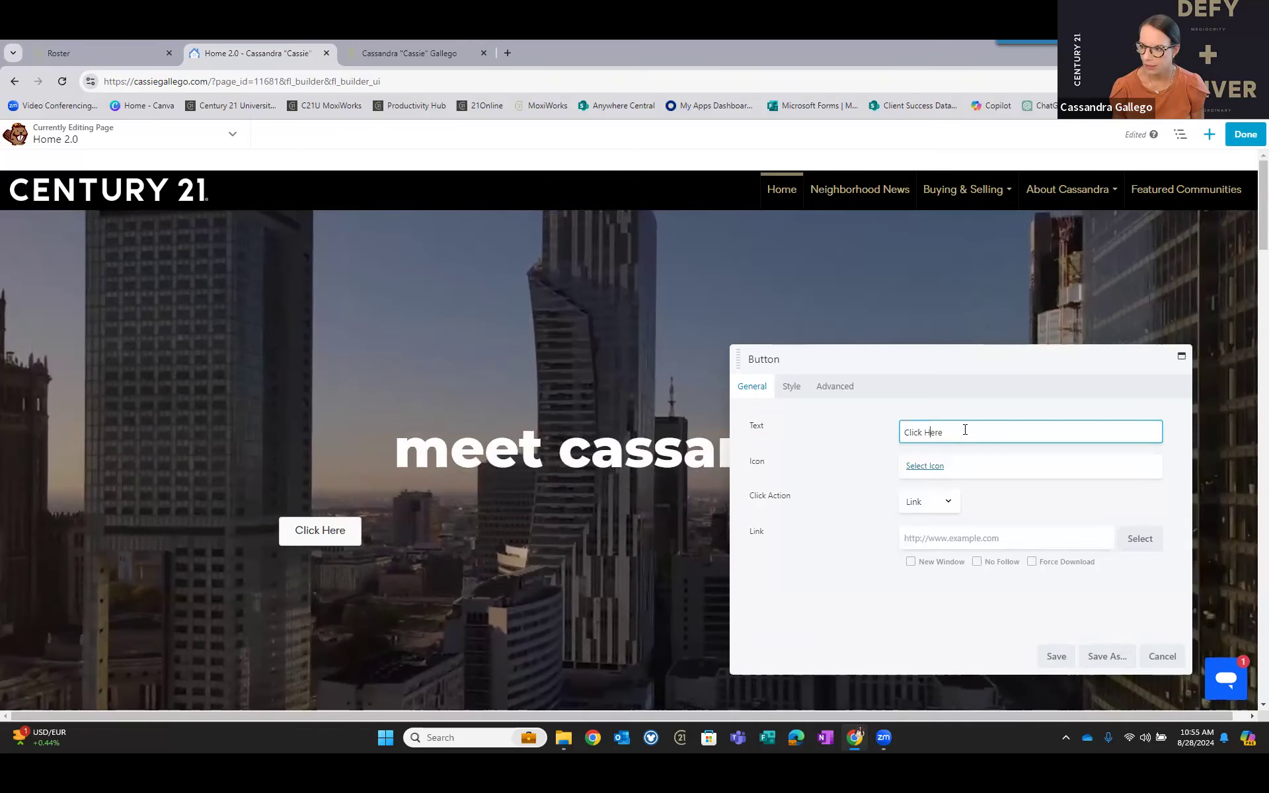
pyautogui.hotkey('ctrl', 'a')
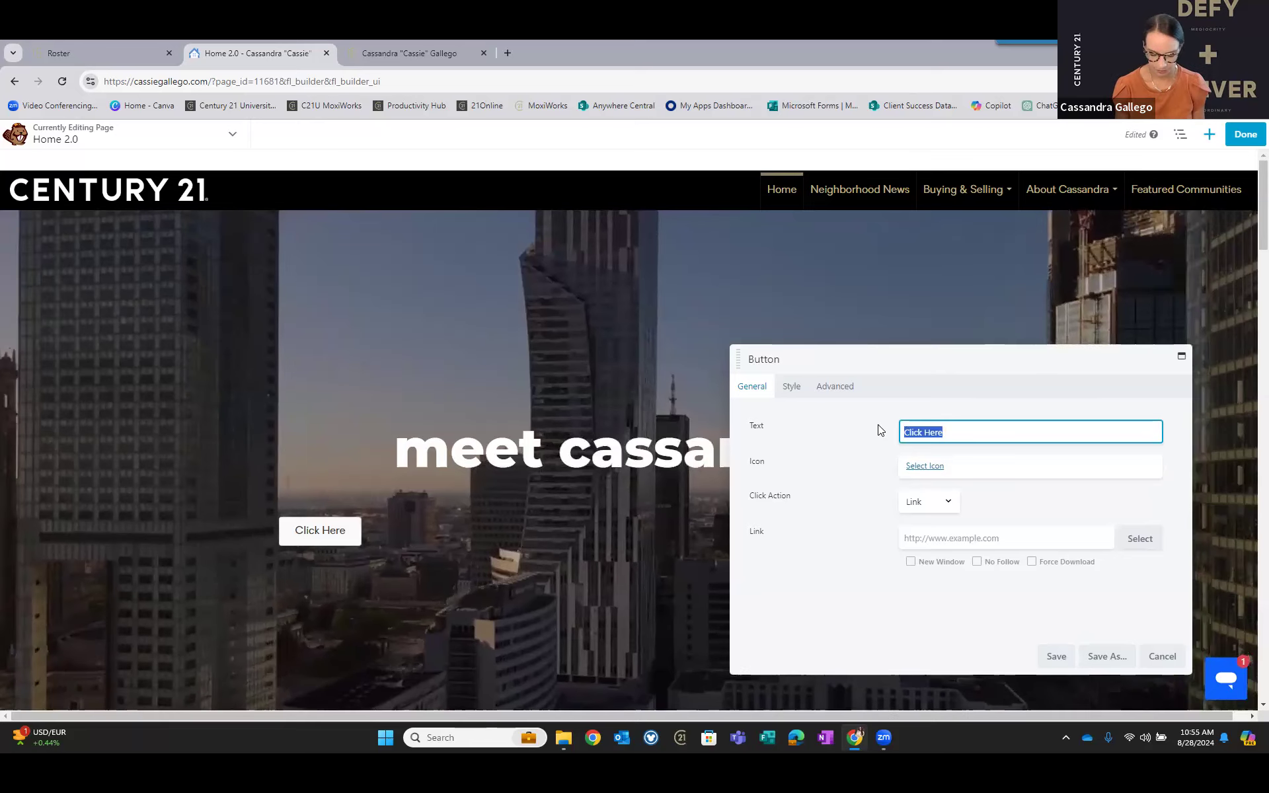
pyautogui.write('Le')
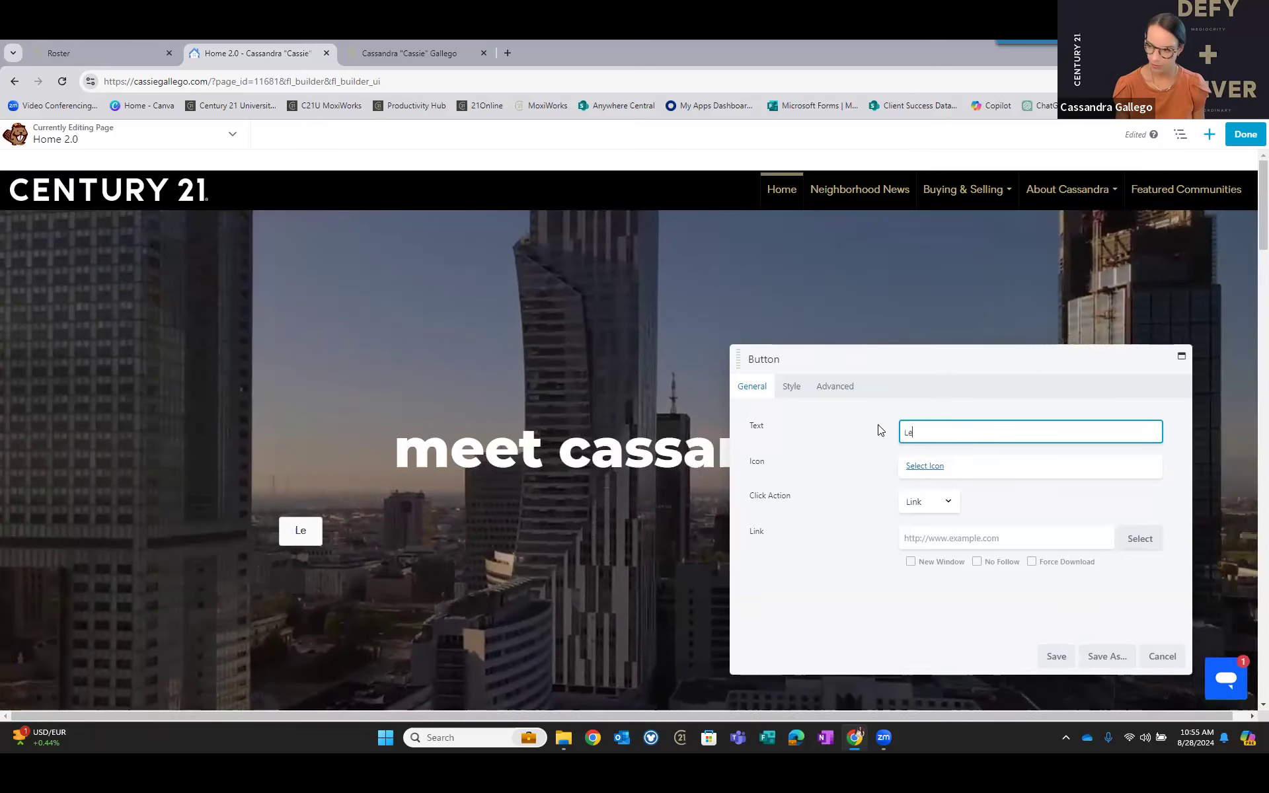
pyautogui.write('arn More')
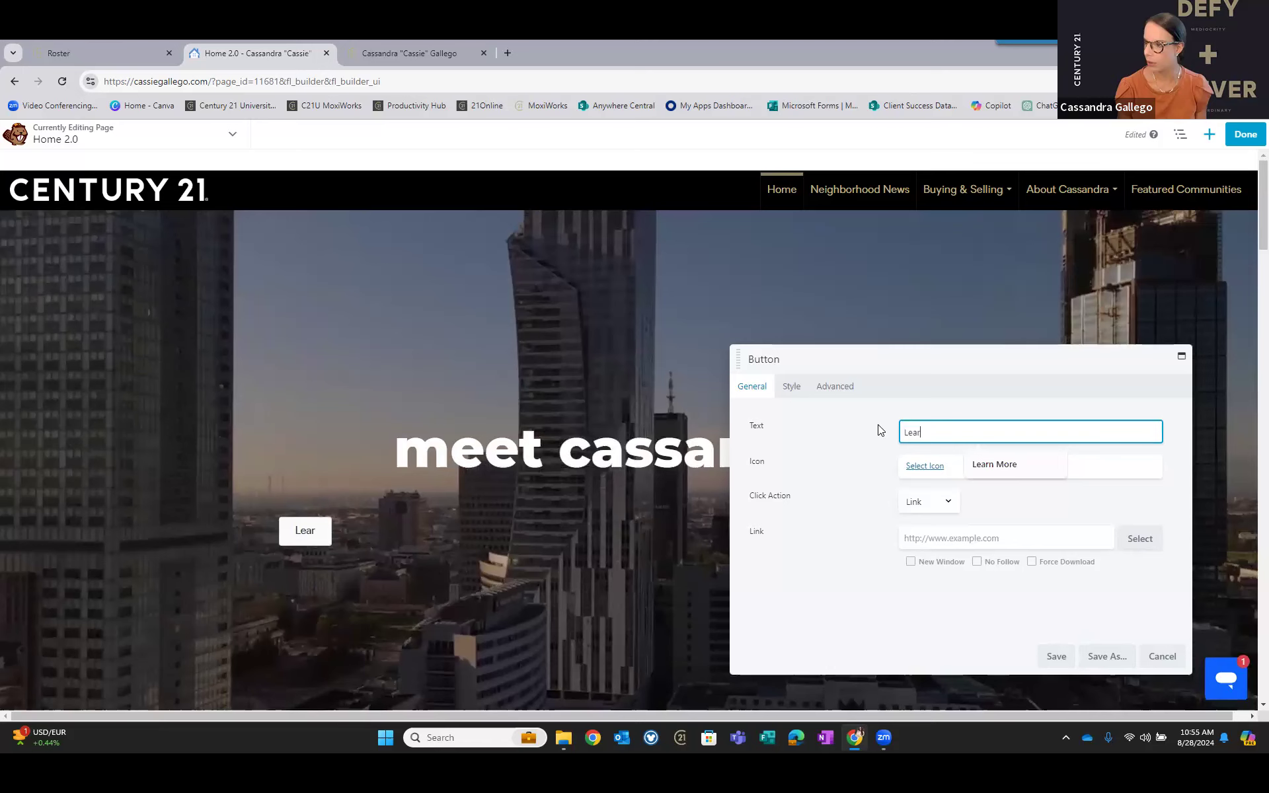
# Add the speech-bubbles icon to the Learn More button and align the button to the center.
pyautogui.click(936, 466)
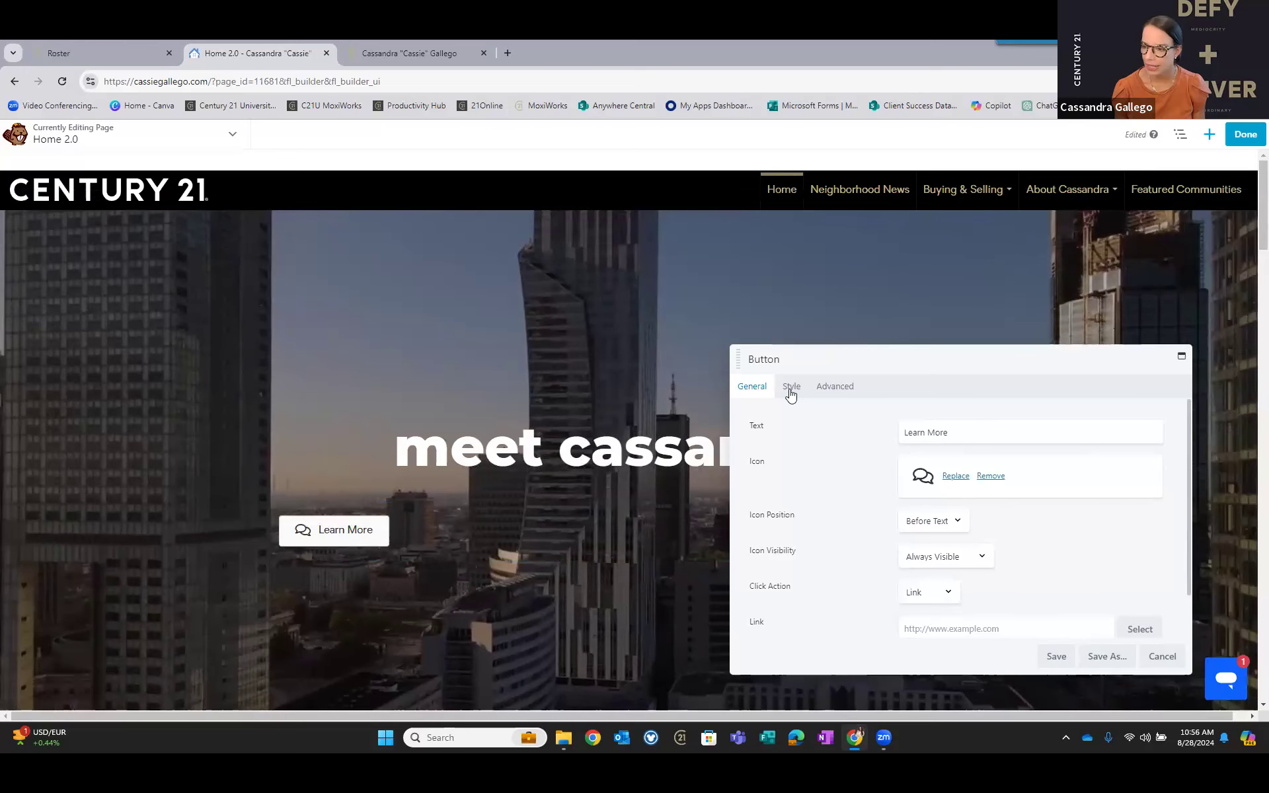
pyautogui.click(791, 390)
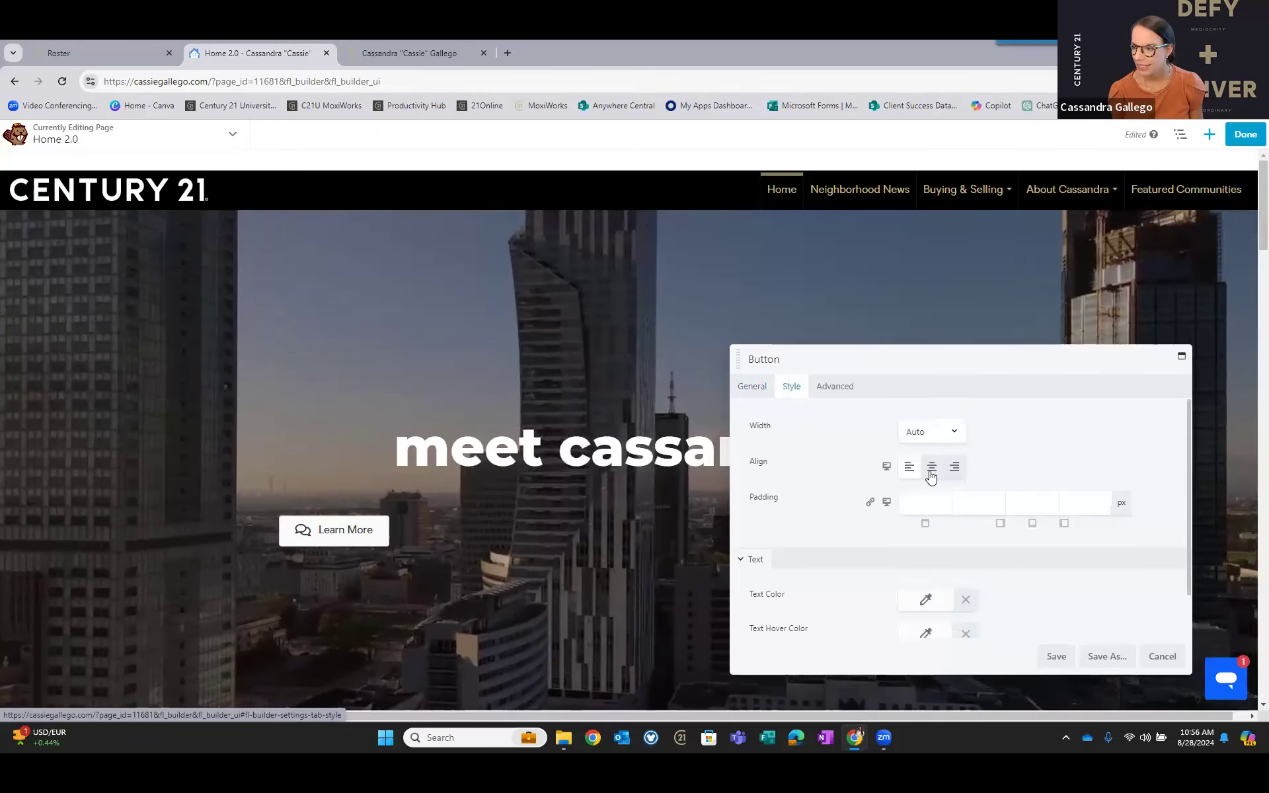
pyautogui.click(931, 468)
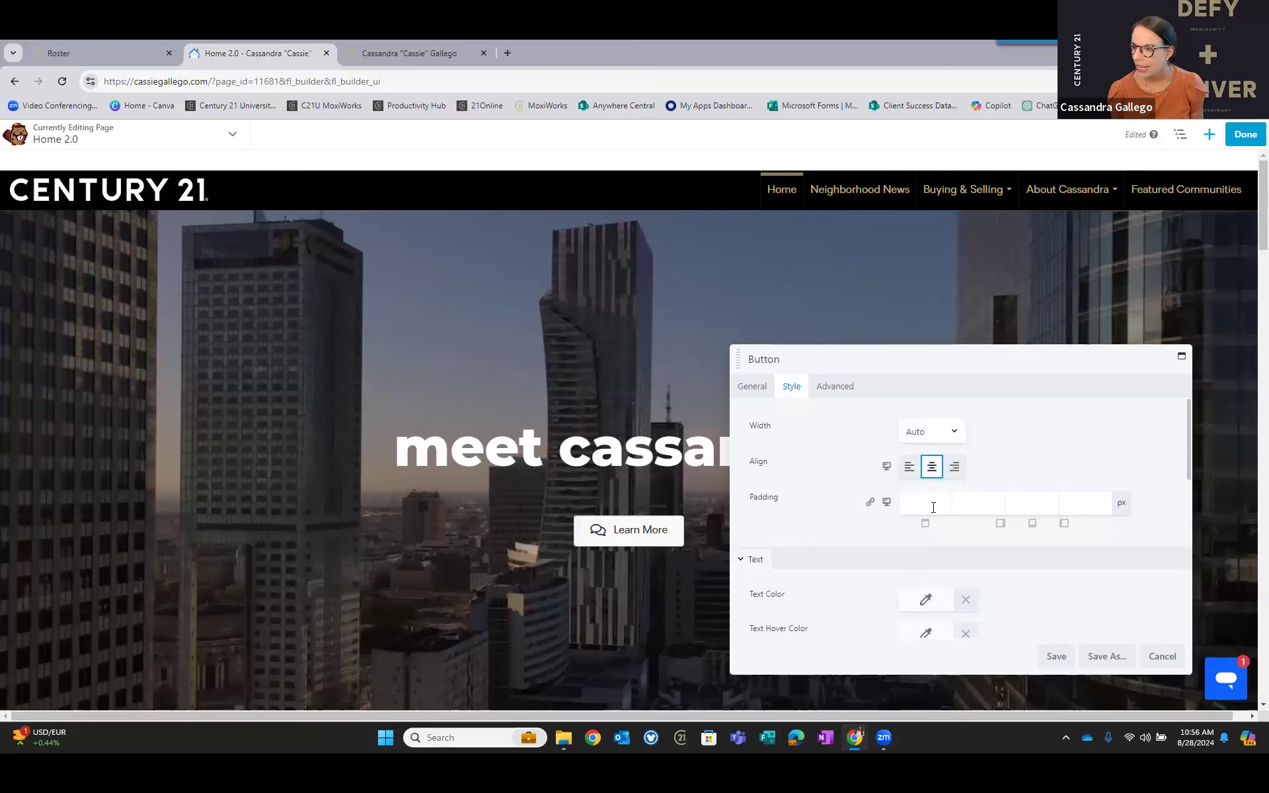
# Set the Learn More button's text color to the gold preset #beaf87.
pyautogui.scroll(-1, 959, 560)
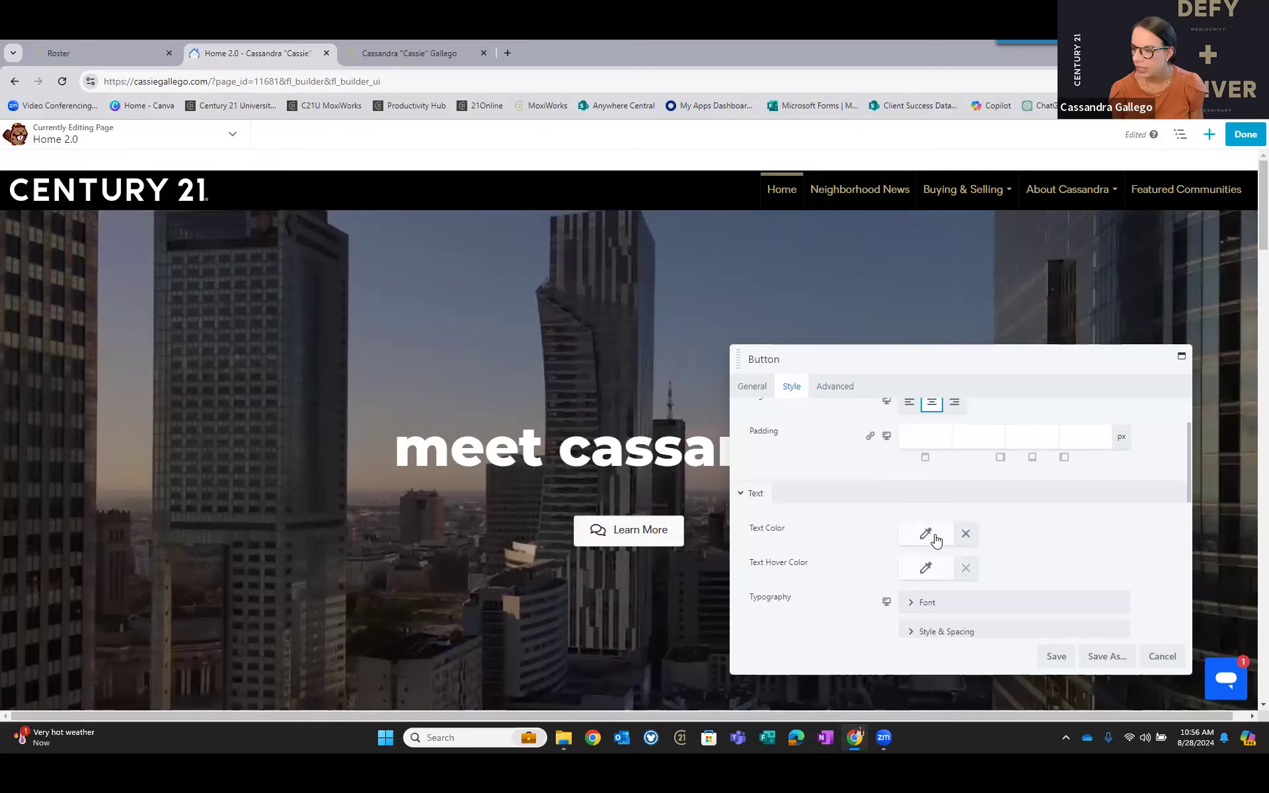
pyautogui.click(932, 536)
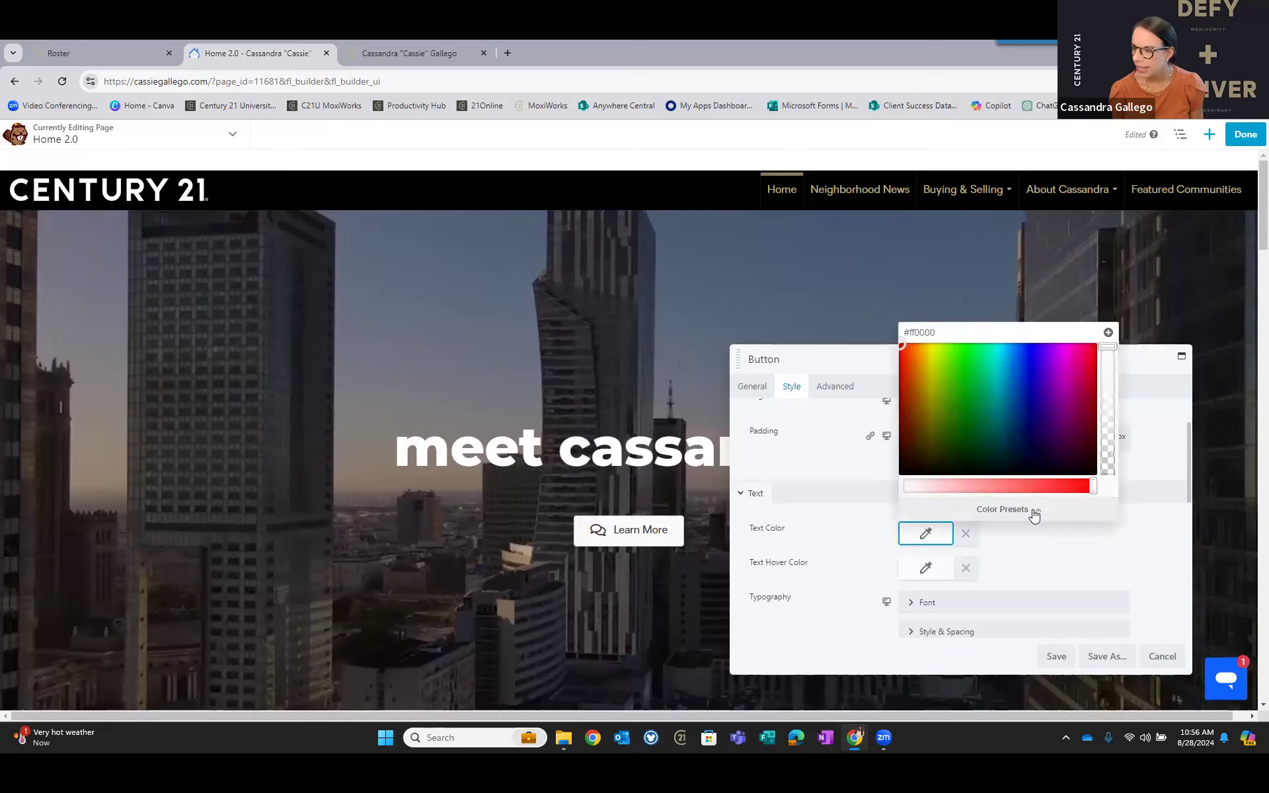
pyautogui.click(1025, 507)
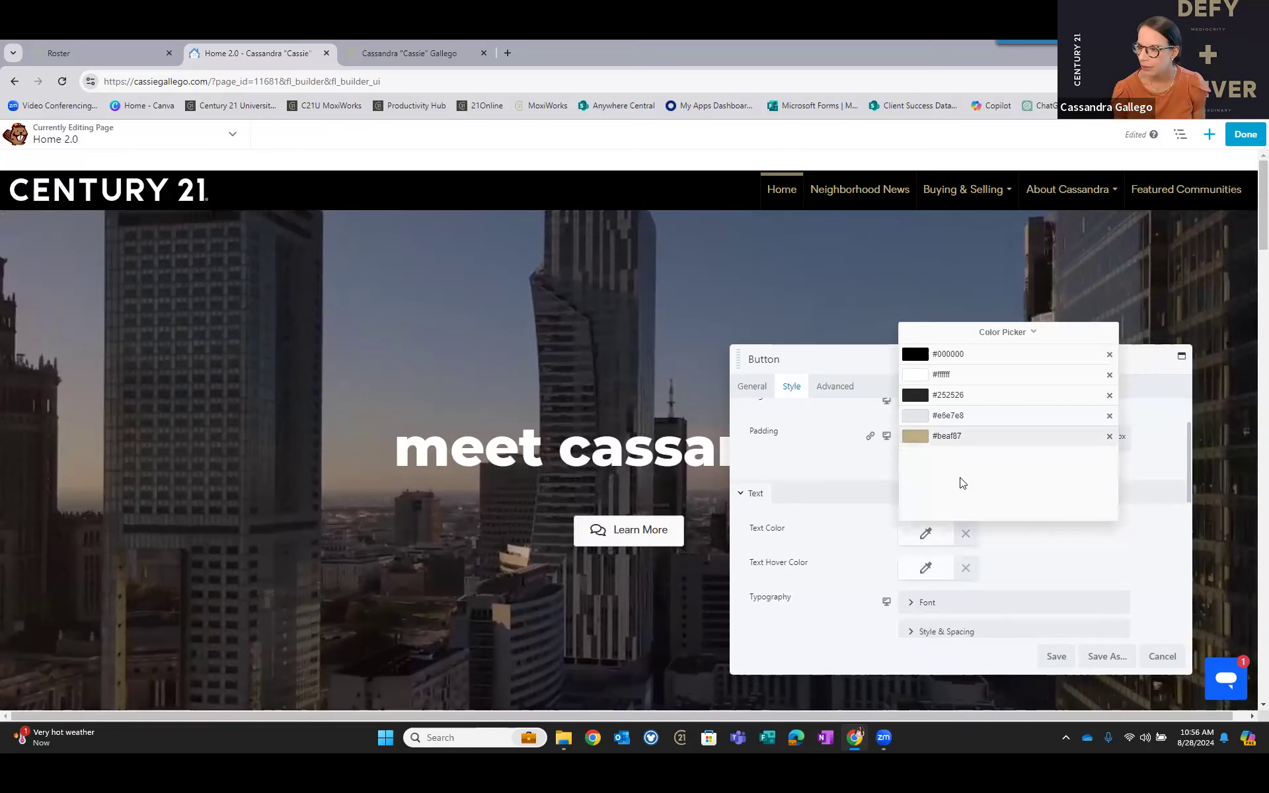
pyautogui.click(948, 436)
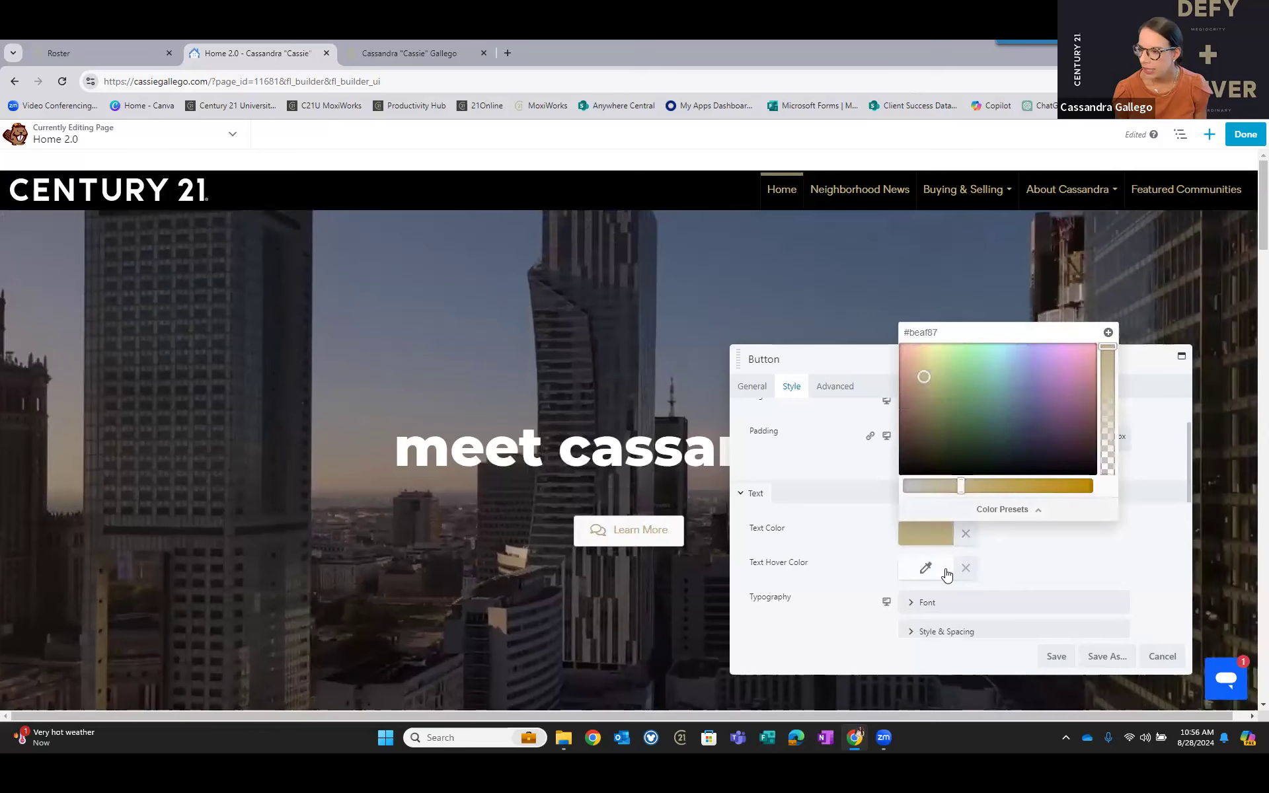
# Set the Learn More button's background color to the dark preset #252526.
pyautogui.scroll(-1, 836, 609)
pyautogui.scroll(-2, 908, 554)
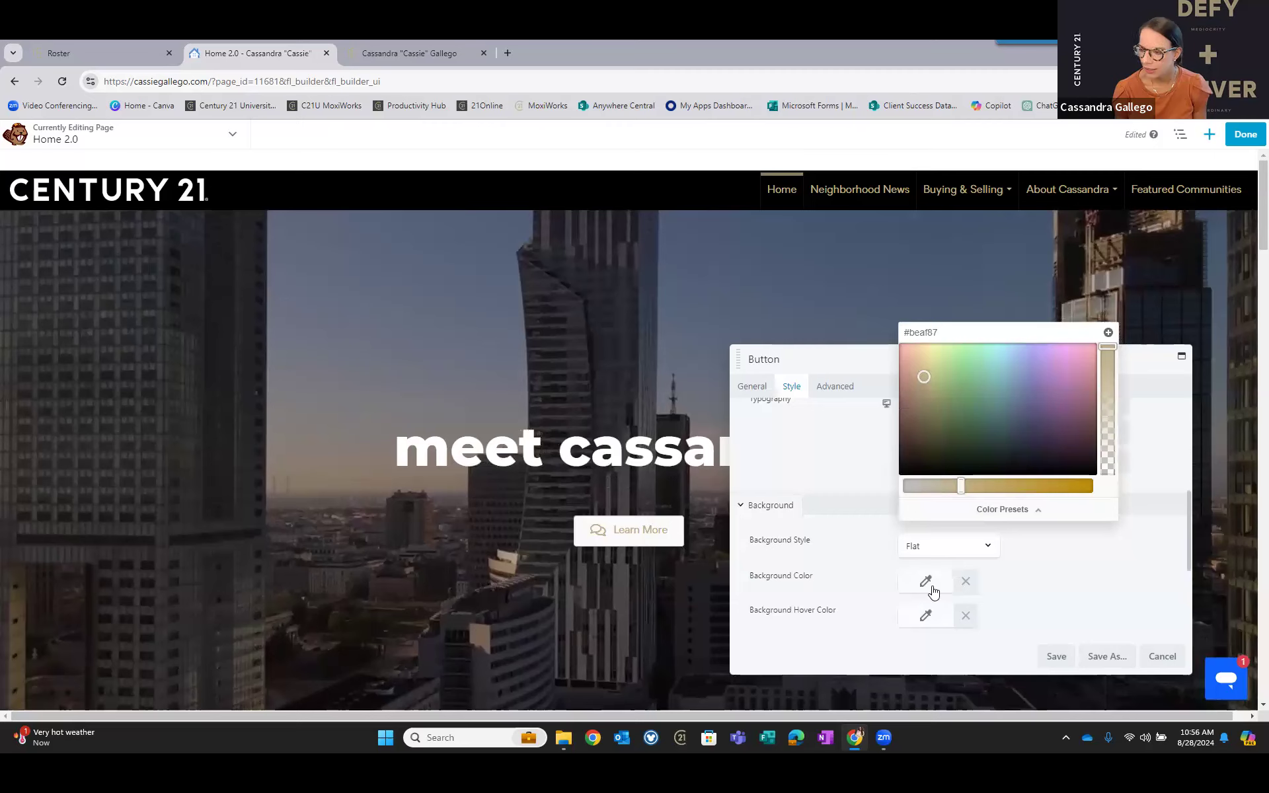
pyautogui.click(933, 591)
pyautogui.click(1000, 560)
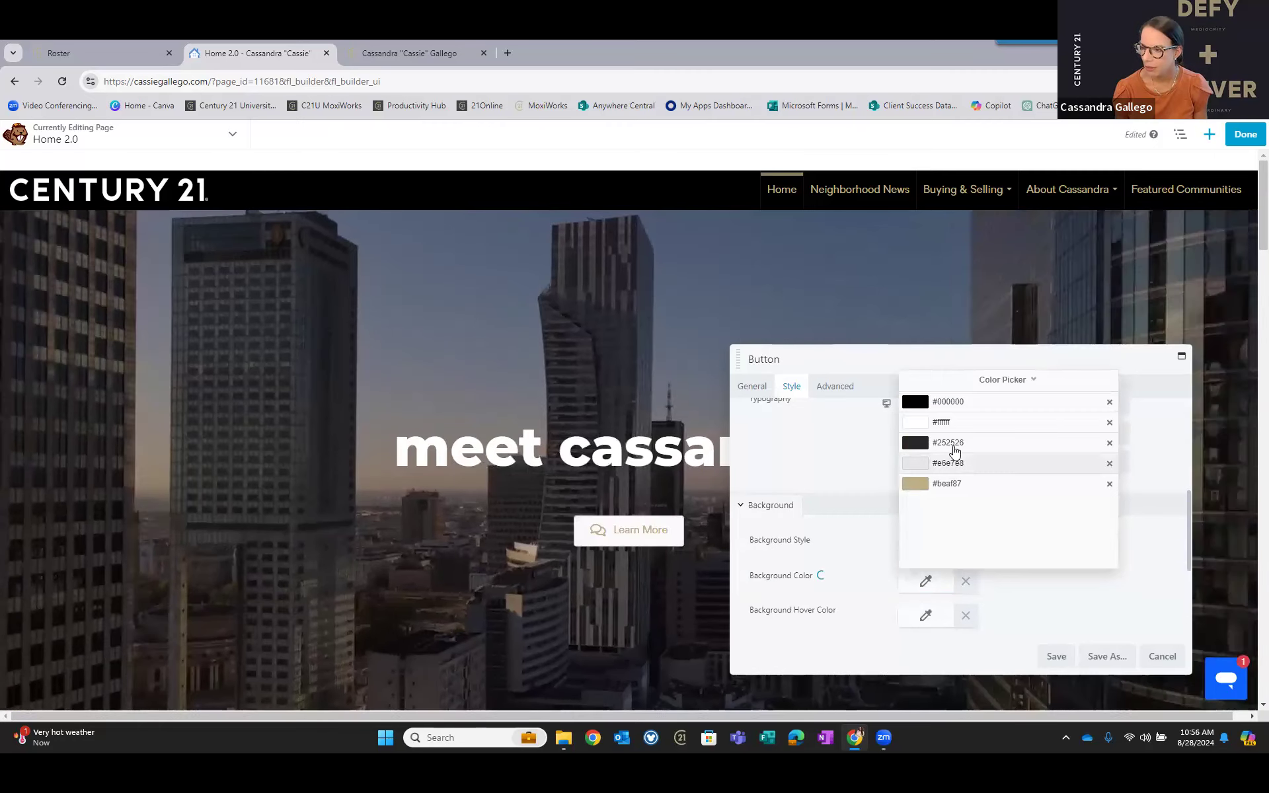
pyautogui.click(952, 447)
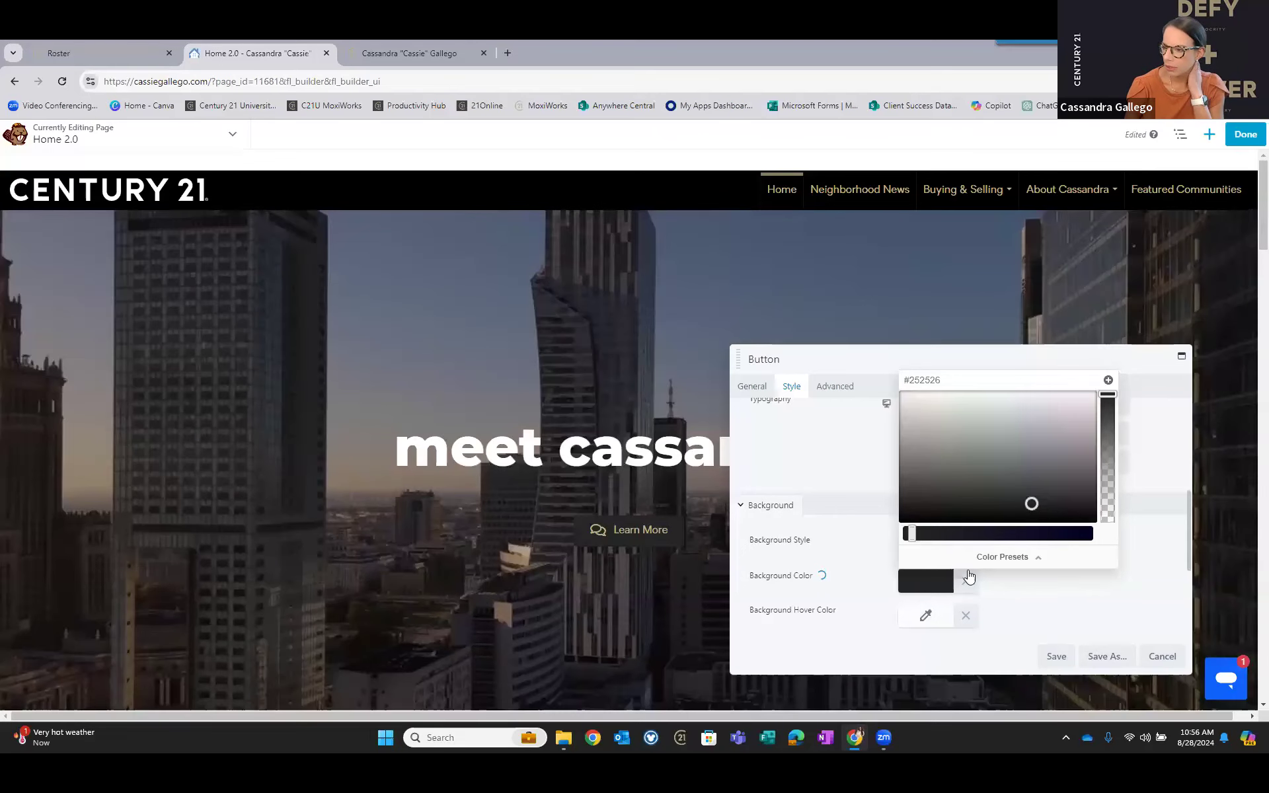
pyautogui.scroll(-2, 992, 595)
pyautogui.scroll(-1, 926, 600)
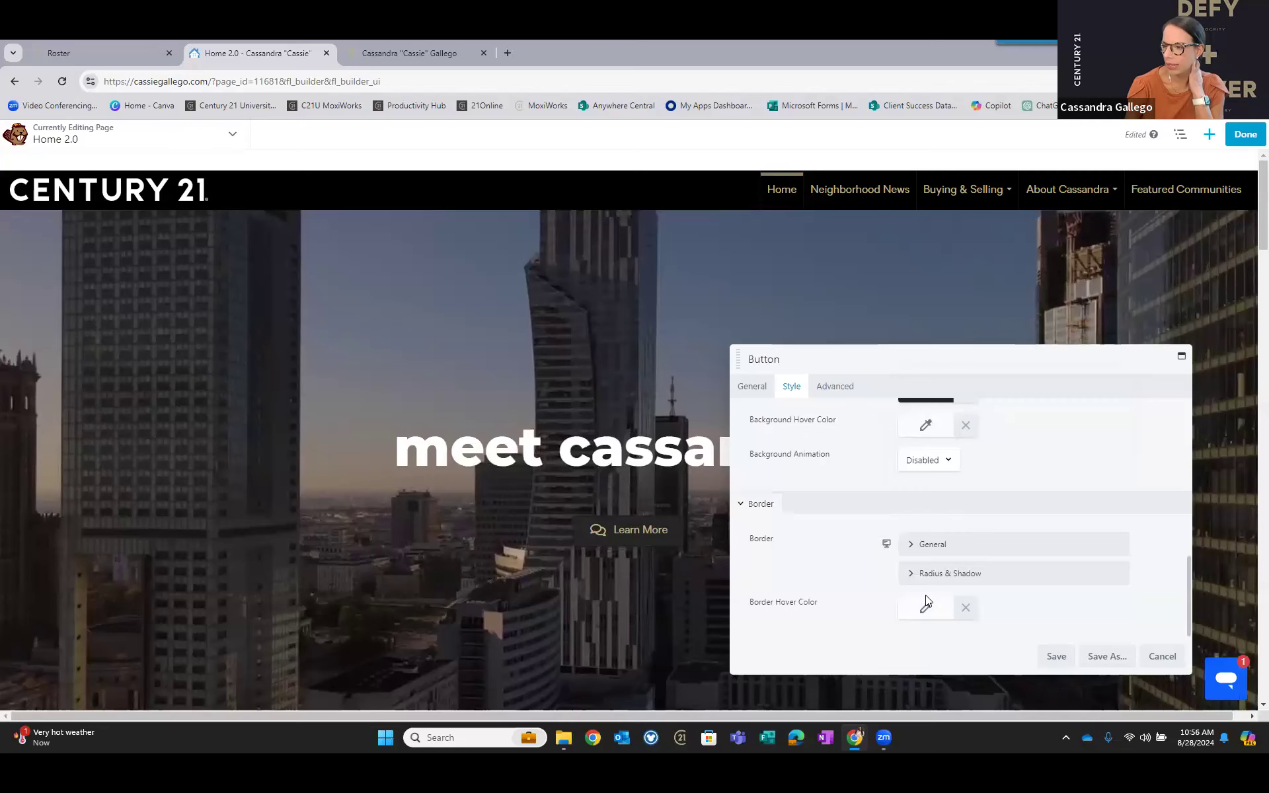
pyautogui.click(926, 608)
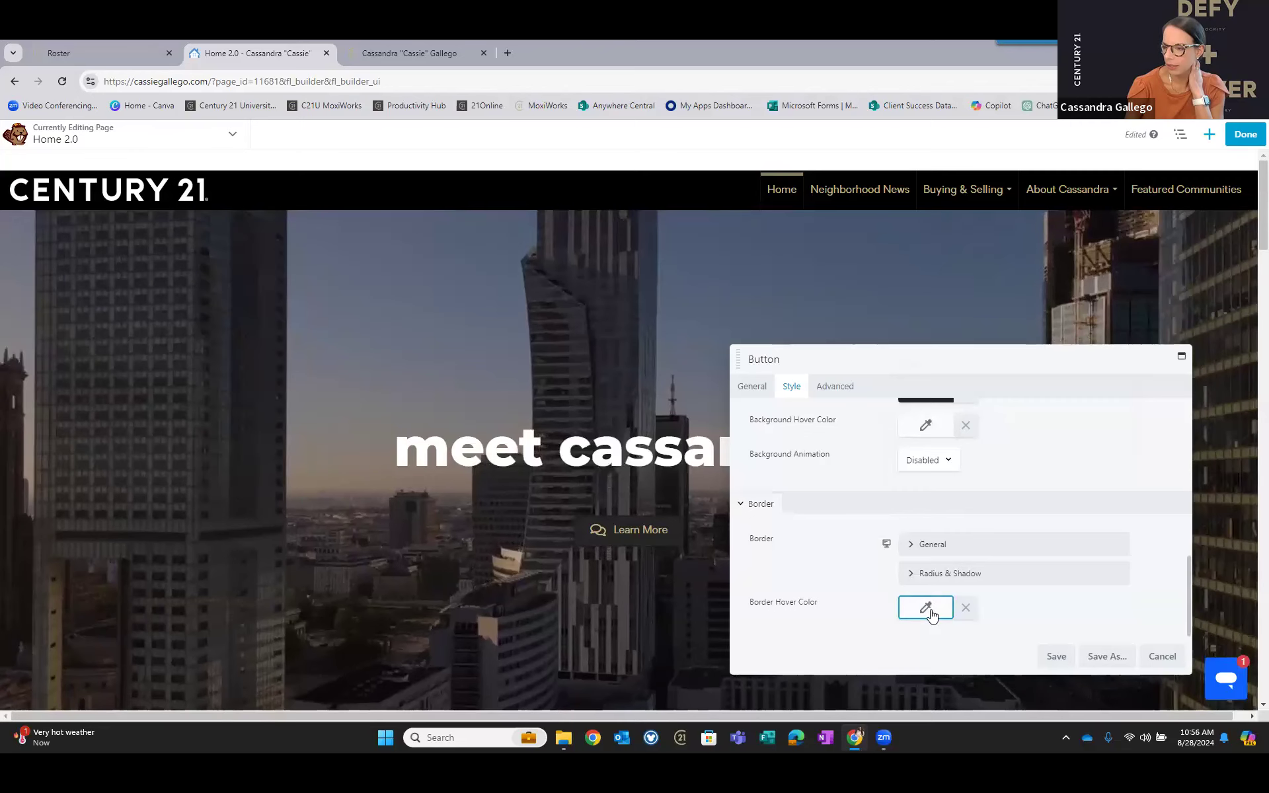
pyautogui.click(926, 608)
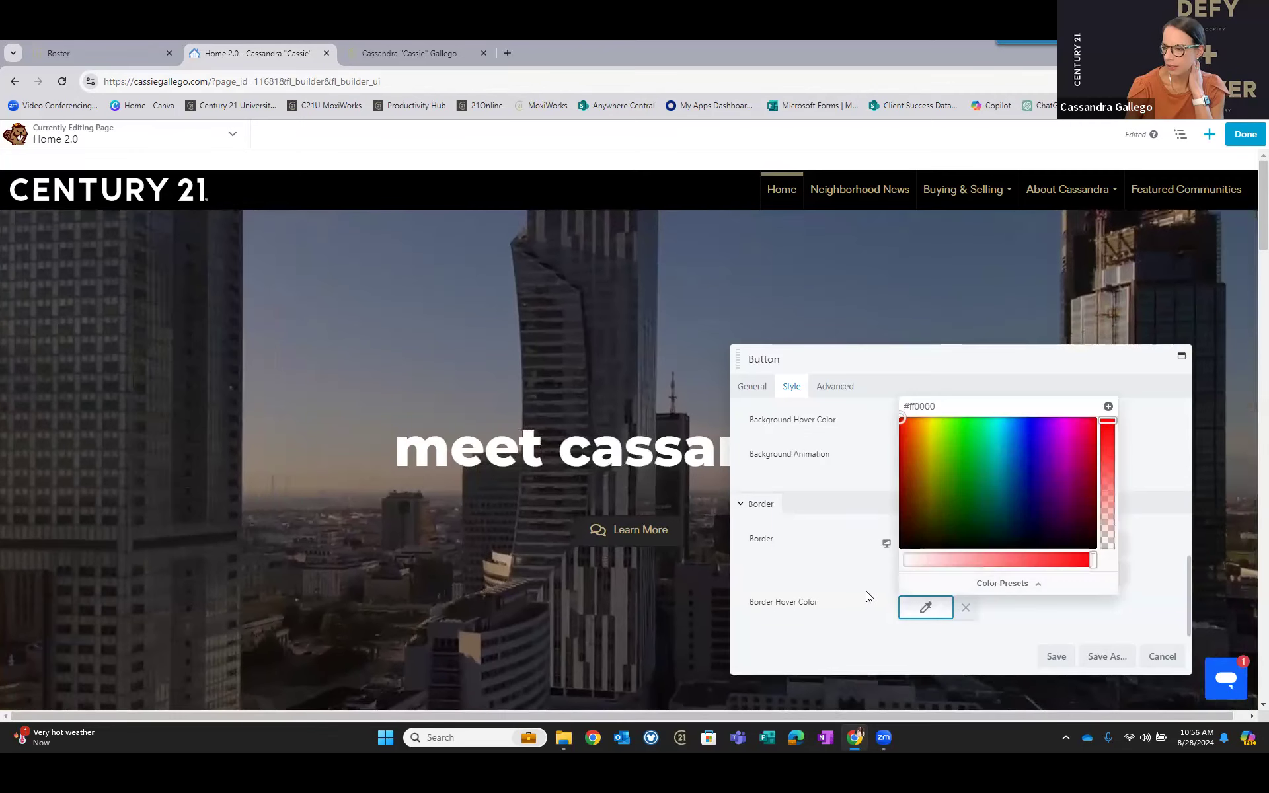
pyautogui.click(909, 594)
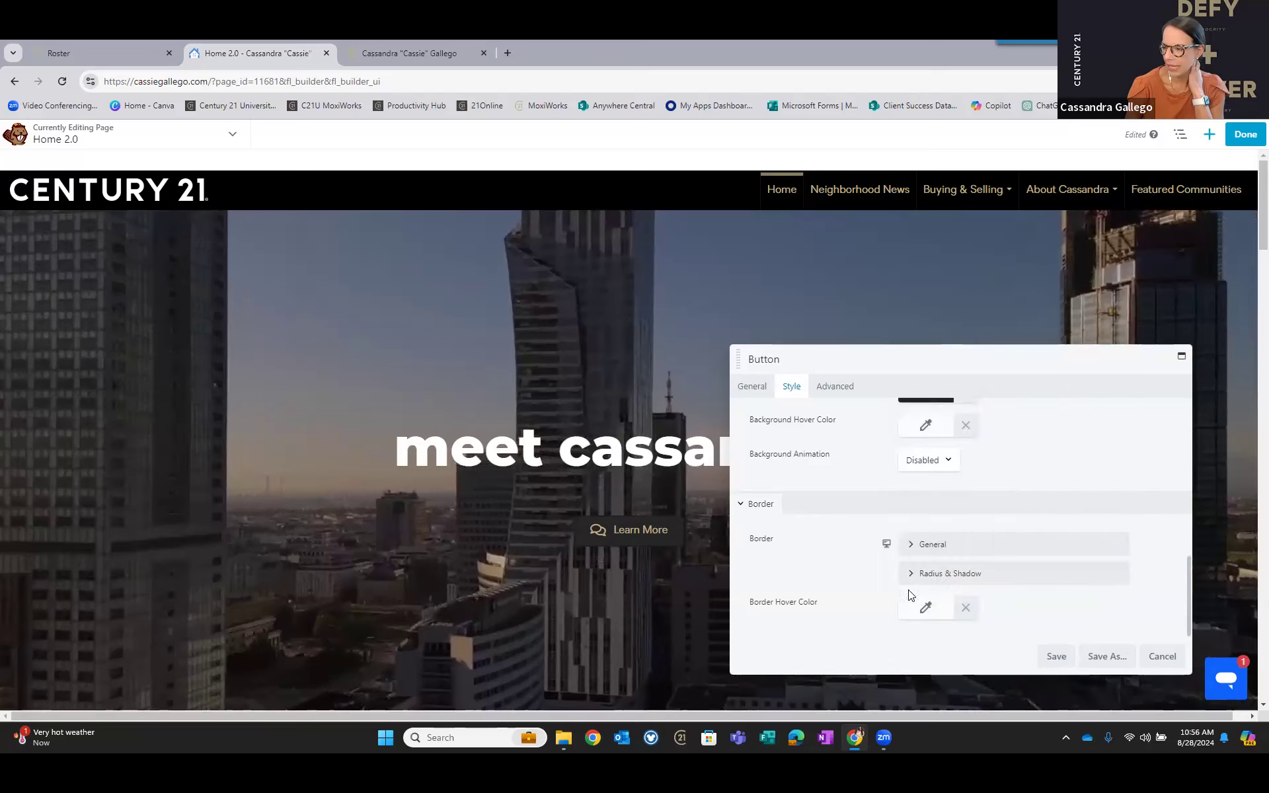
# Set the Learn More button's border color to the white preset #ffffff and save the button settings.
pyautogui.click(941, 549)
pyautogui.scroll(-1, 952, 561)
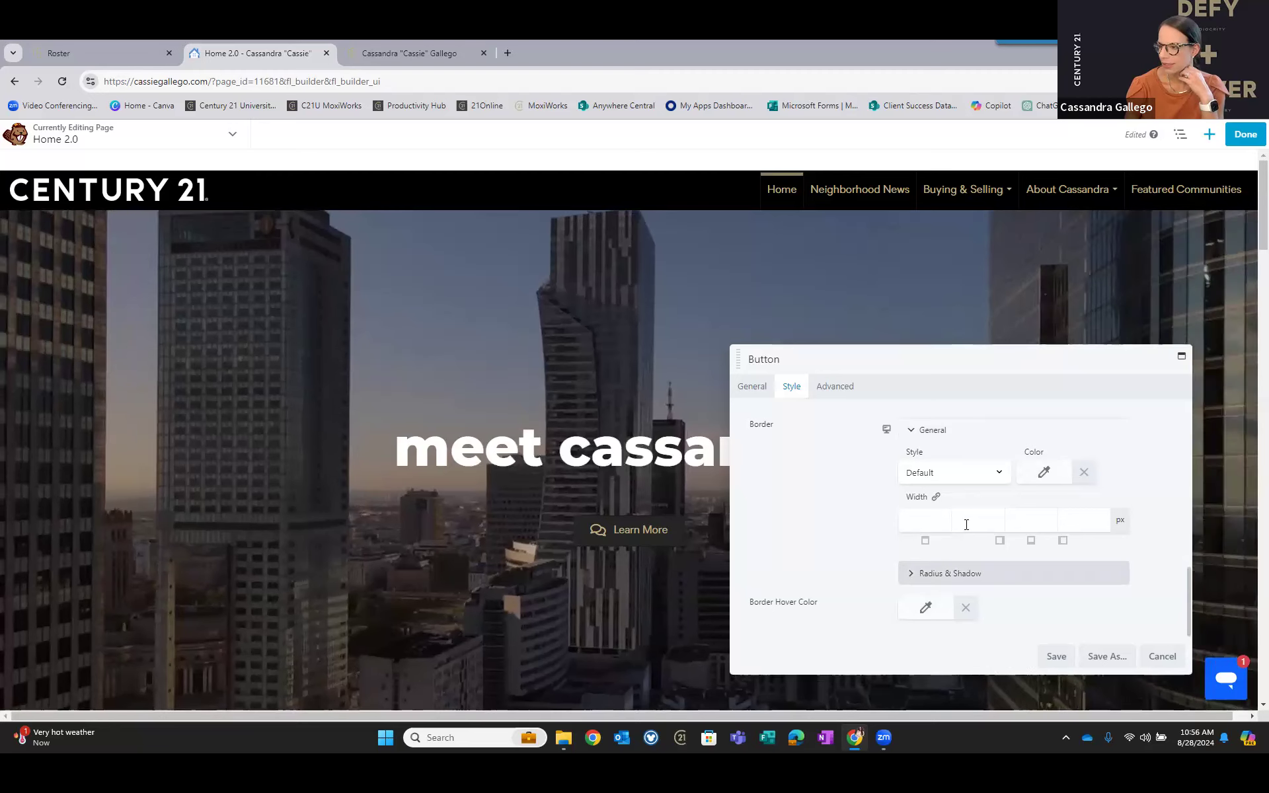
pyautogui.click(1043, 479)
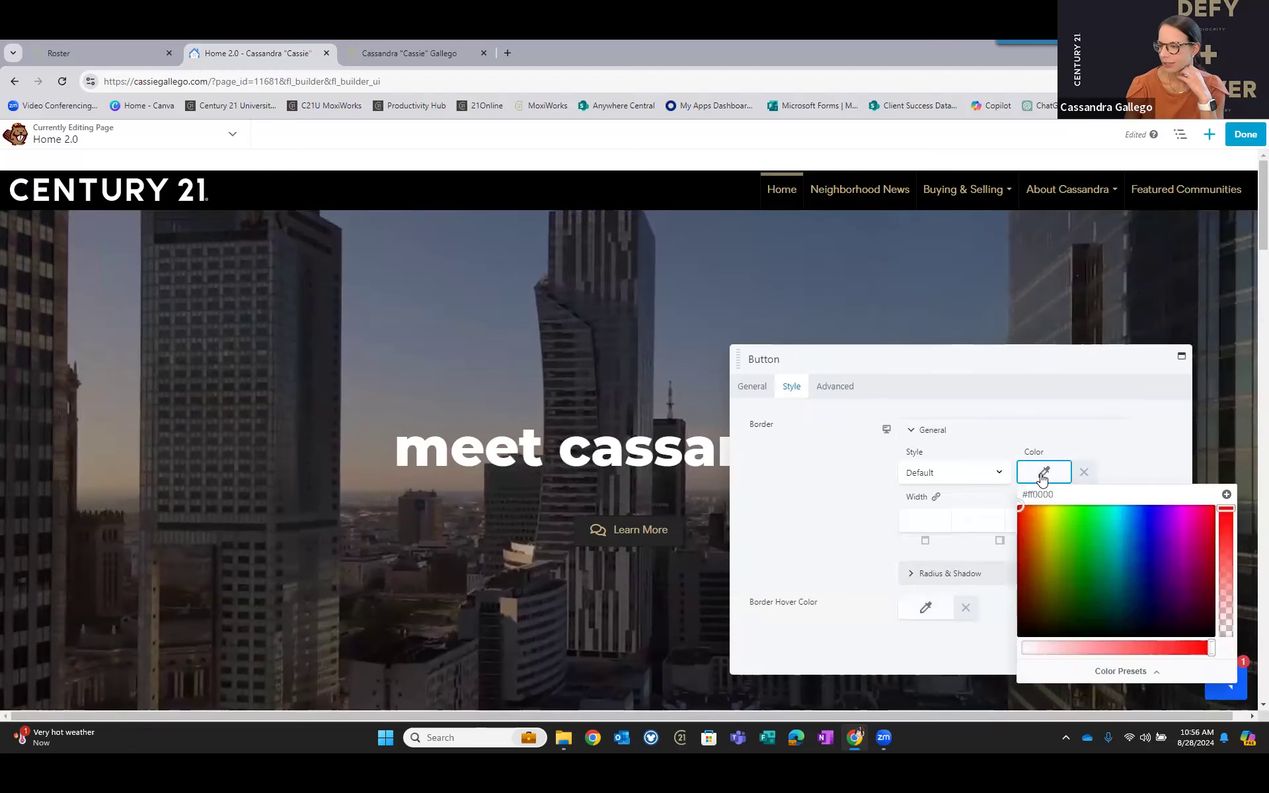
pyautogui.click(1117, 671)
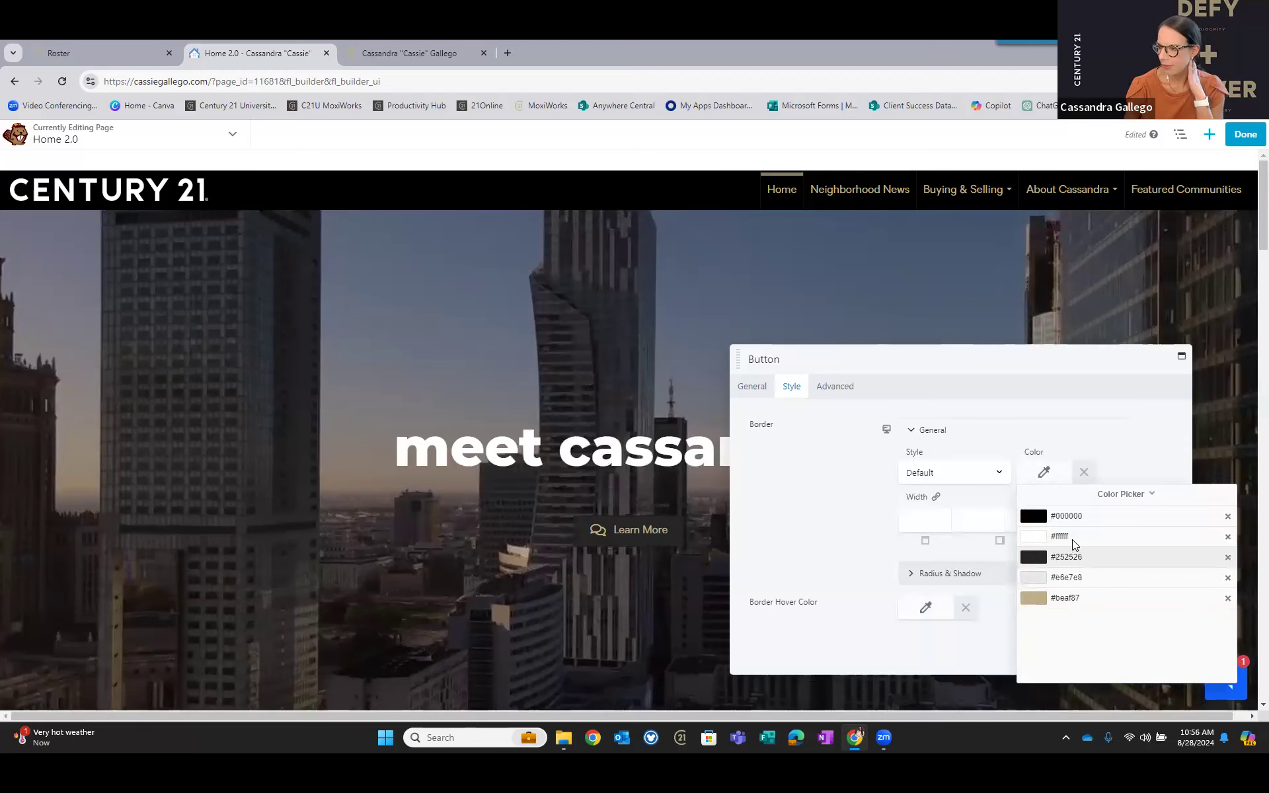
pyautogui.click(1070, 537)
pyautogui.click(1014, 622)
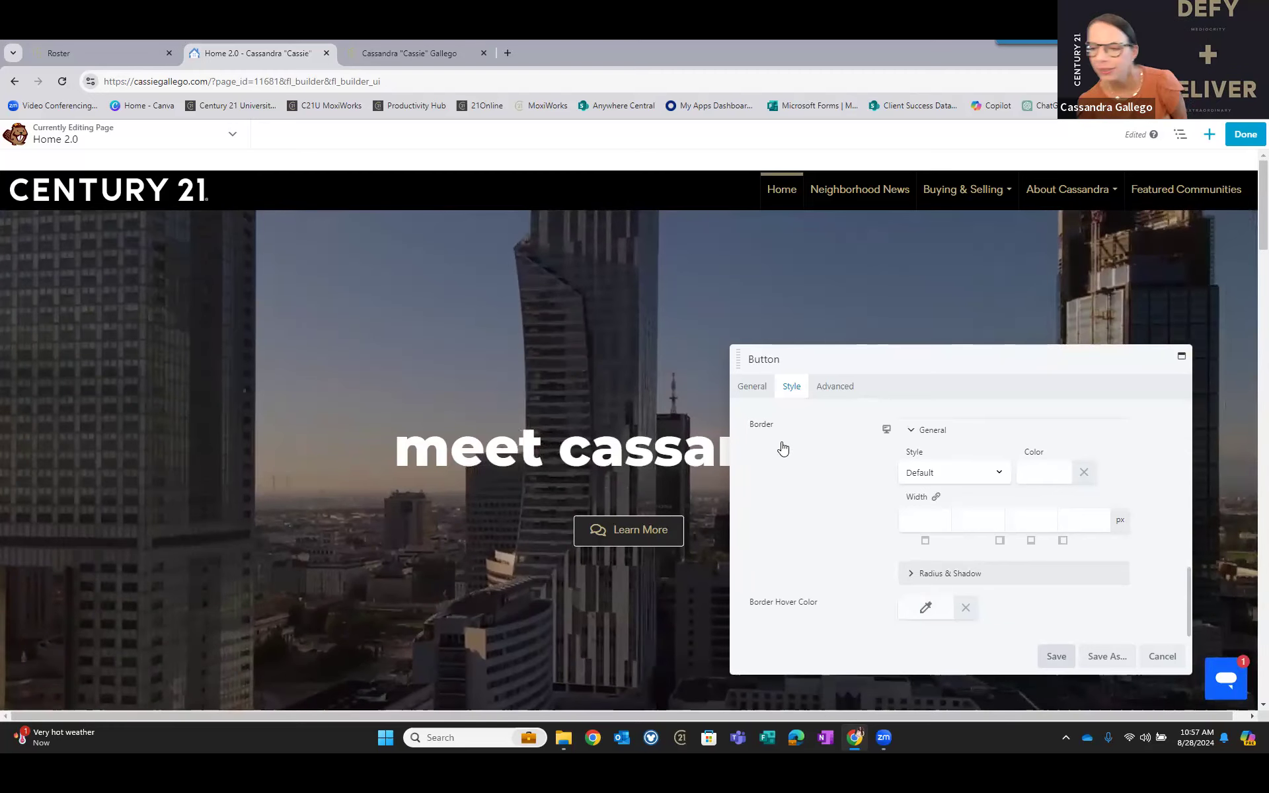
pyautogui.hotkey('ctrl', 's')
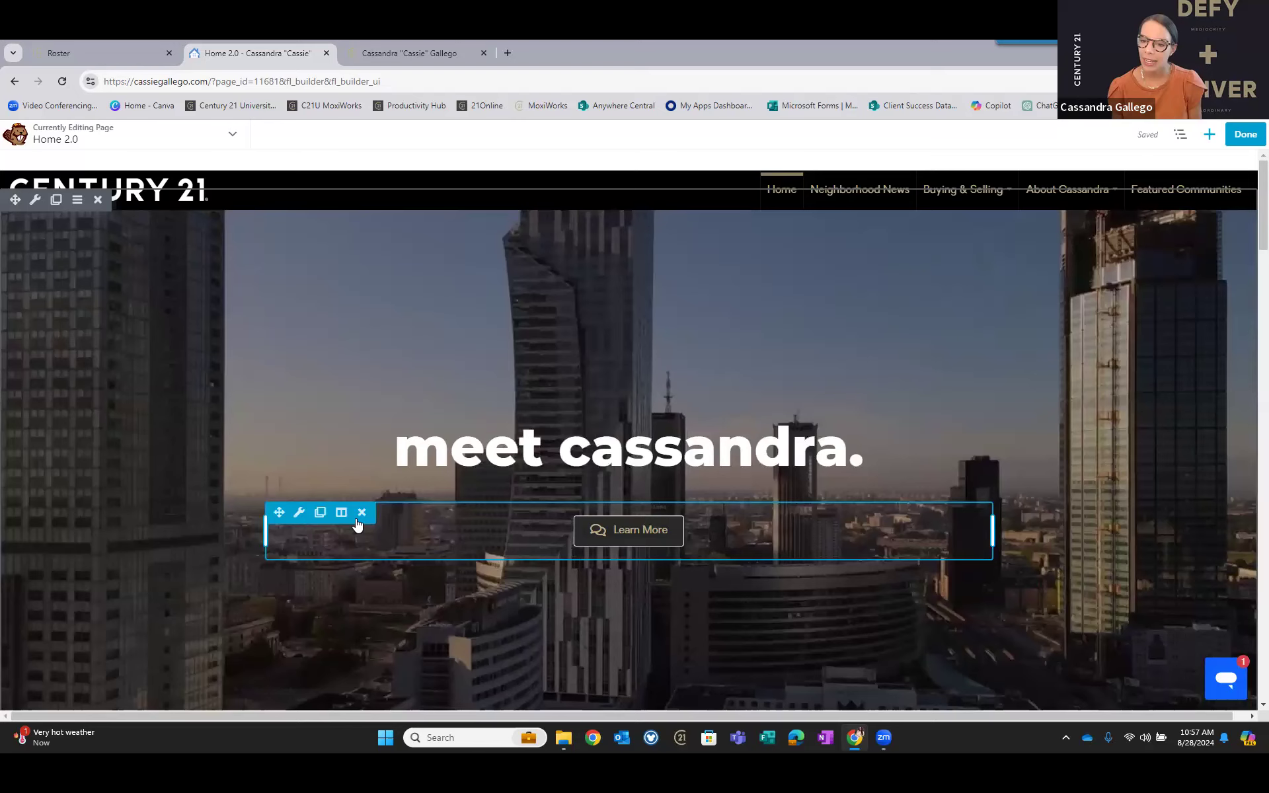
# Reopen the Learn More button's general settings to review its Link field, and close them without making changes.
pyautogui.moveTo(298, 520)
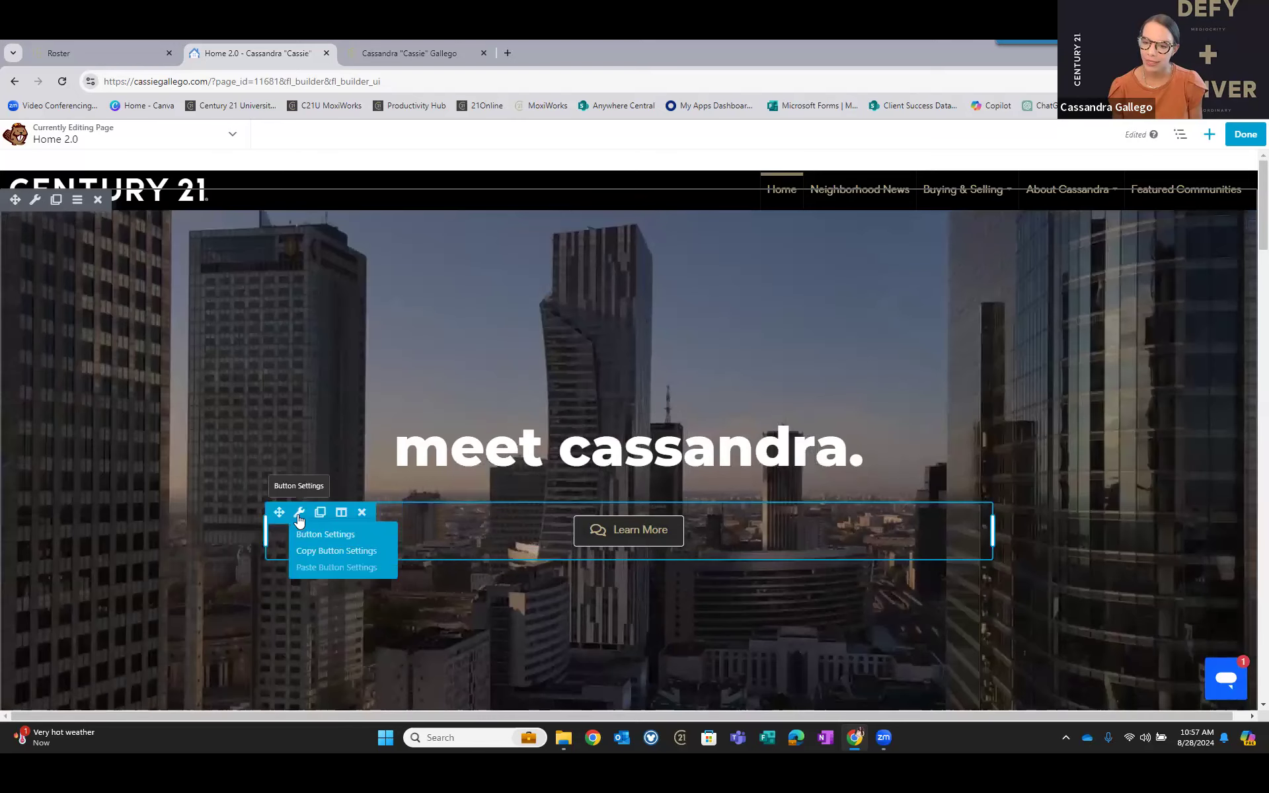
pyautogui.click(299, 520)
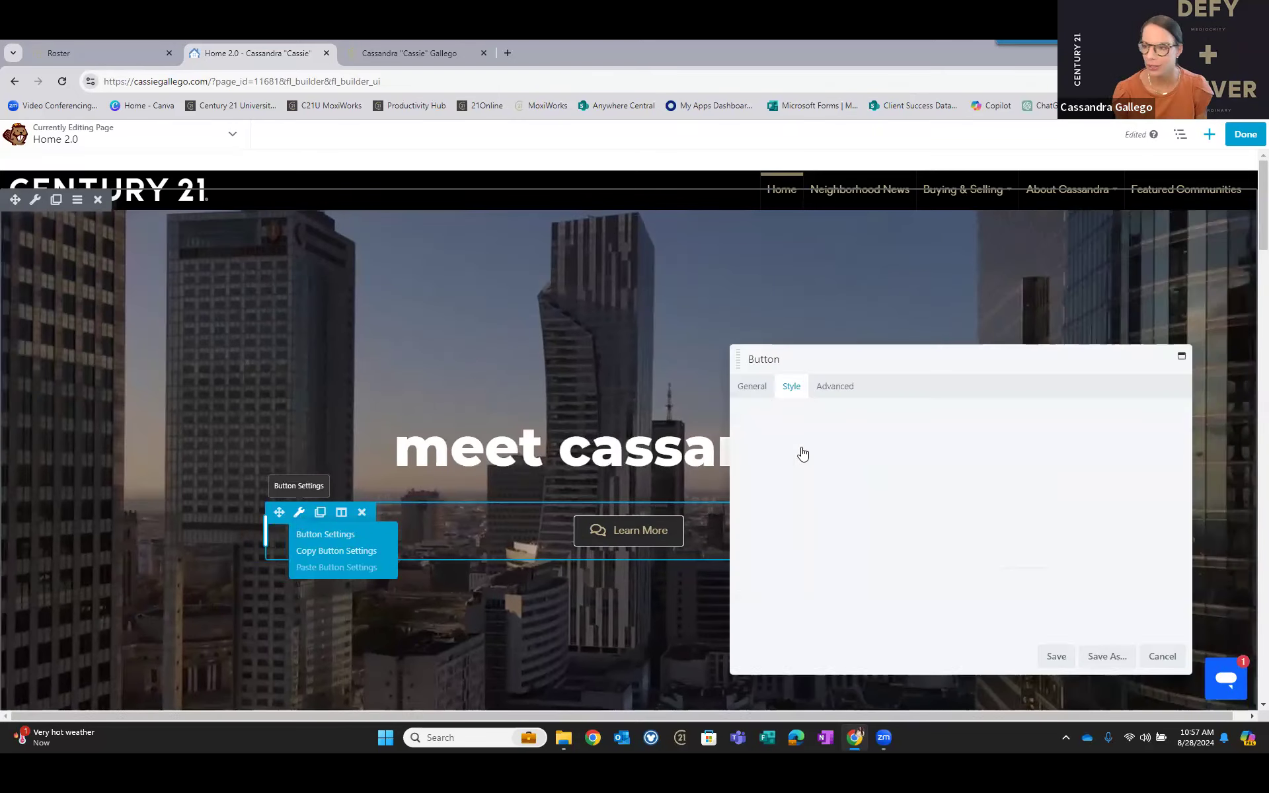
pyautogui.click(759, 388)
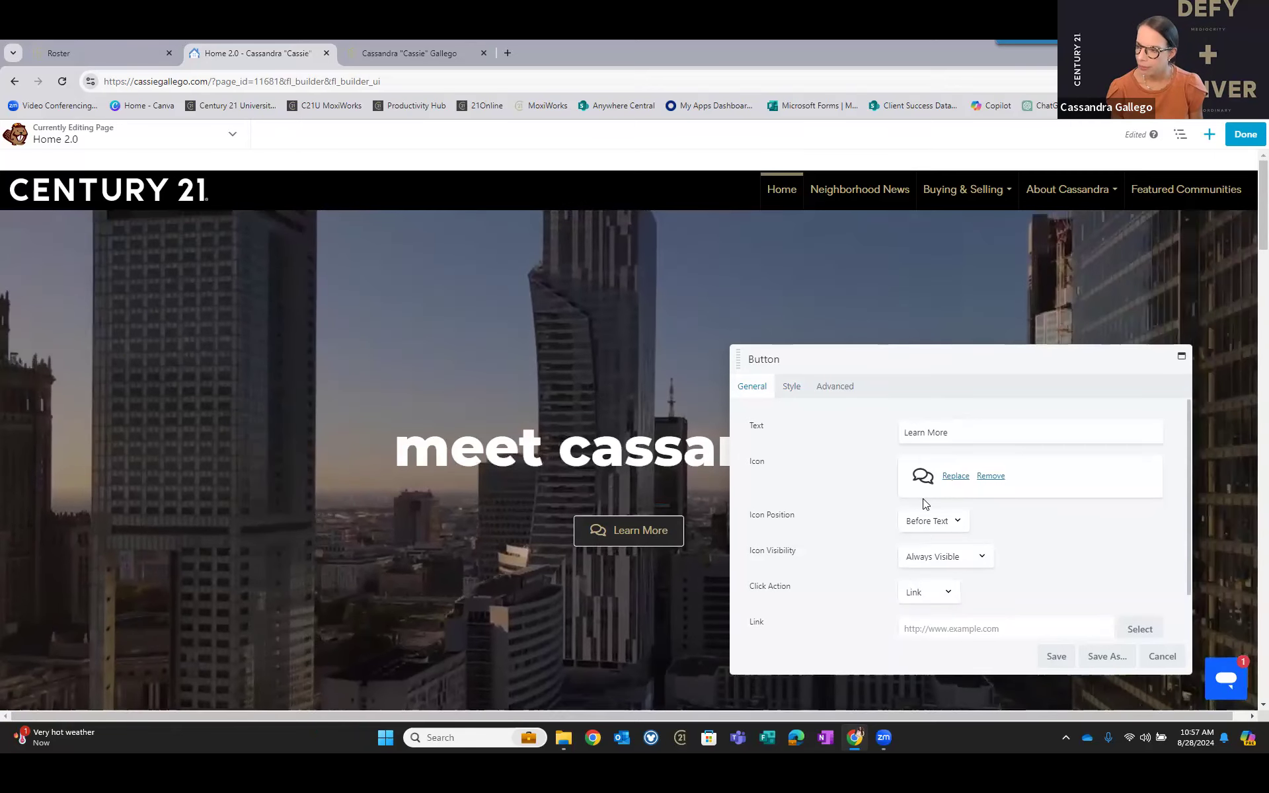
pyautogui.scroll(-1, 979, 587)
pyautogui.click(981, 597)
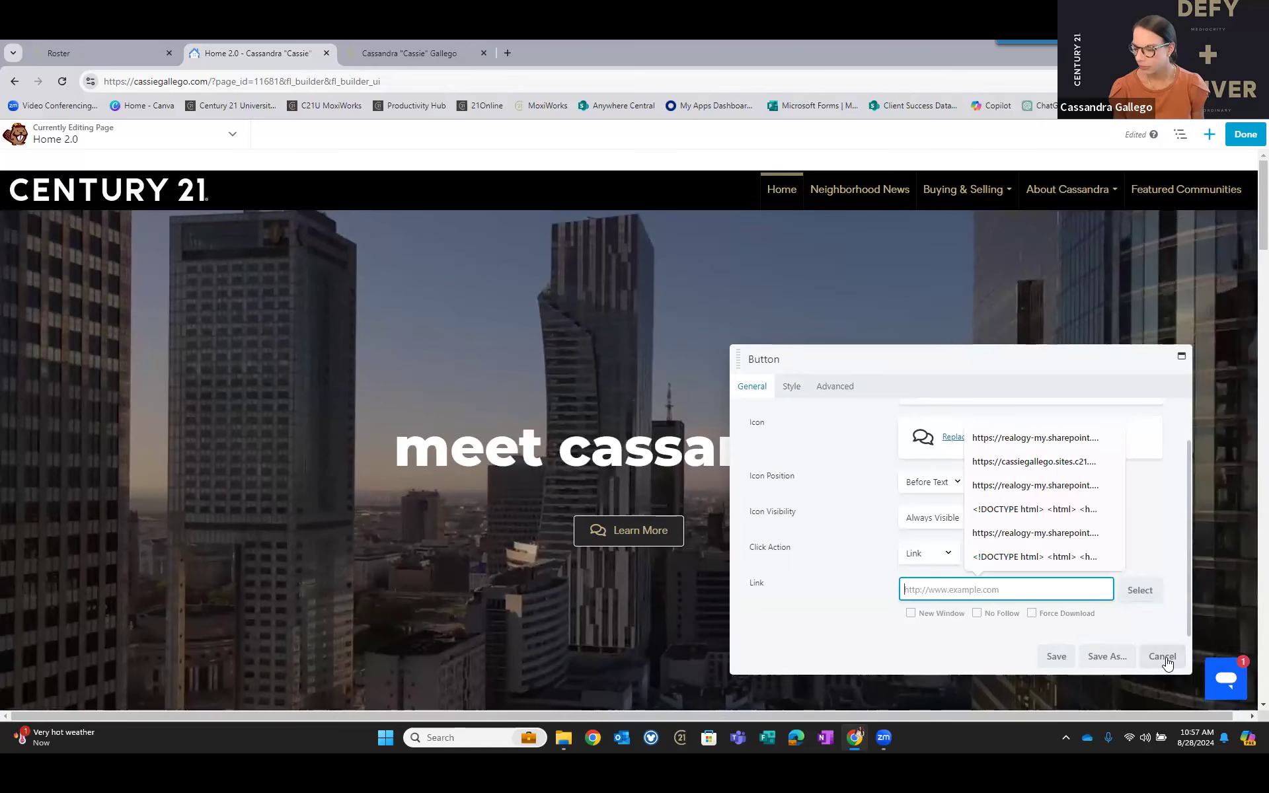
pyautogui.click(1167, 662)
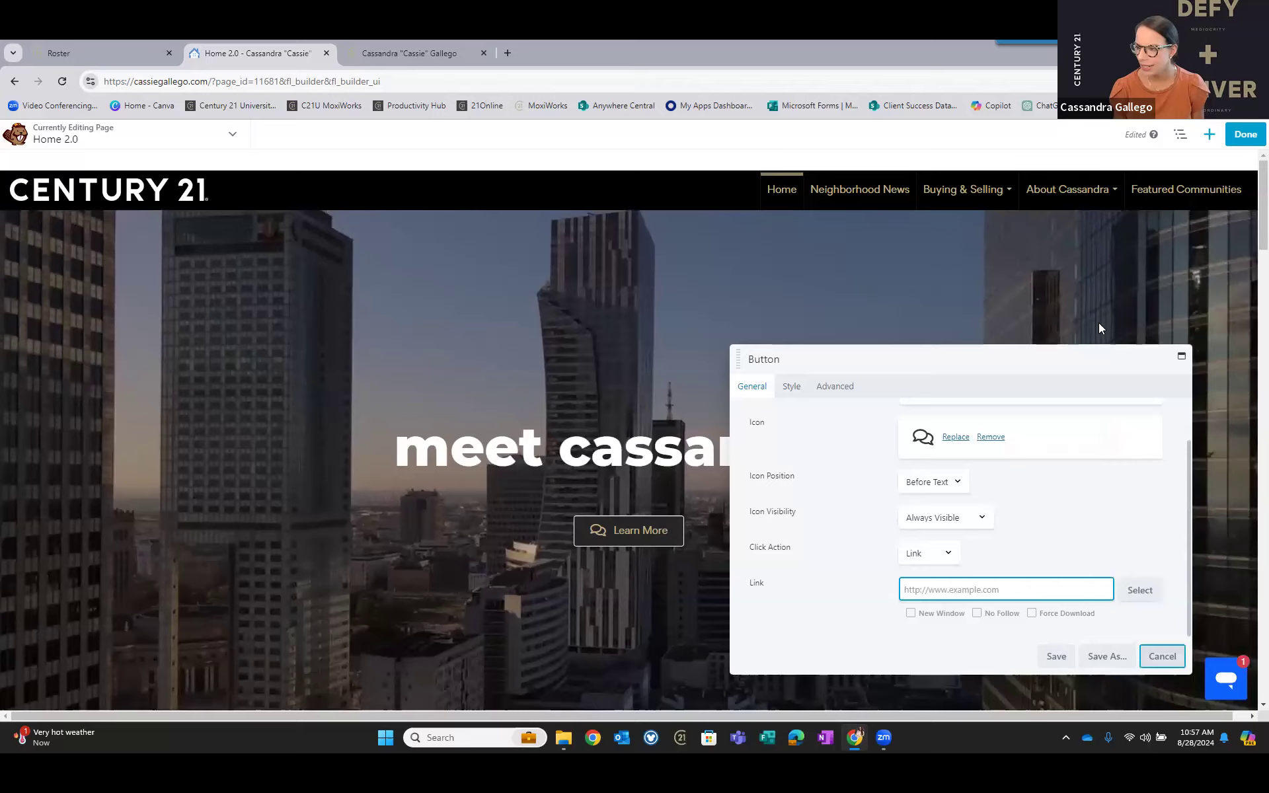
pyautogui.press('Escape')
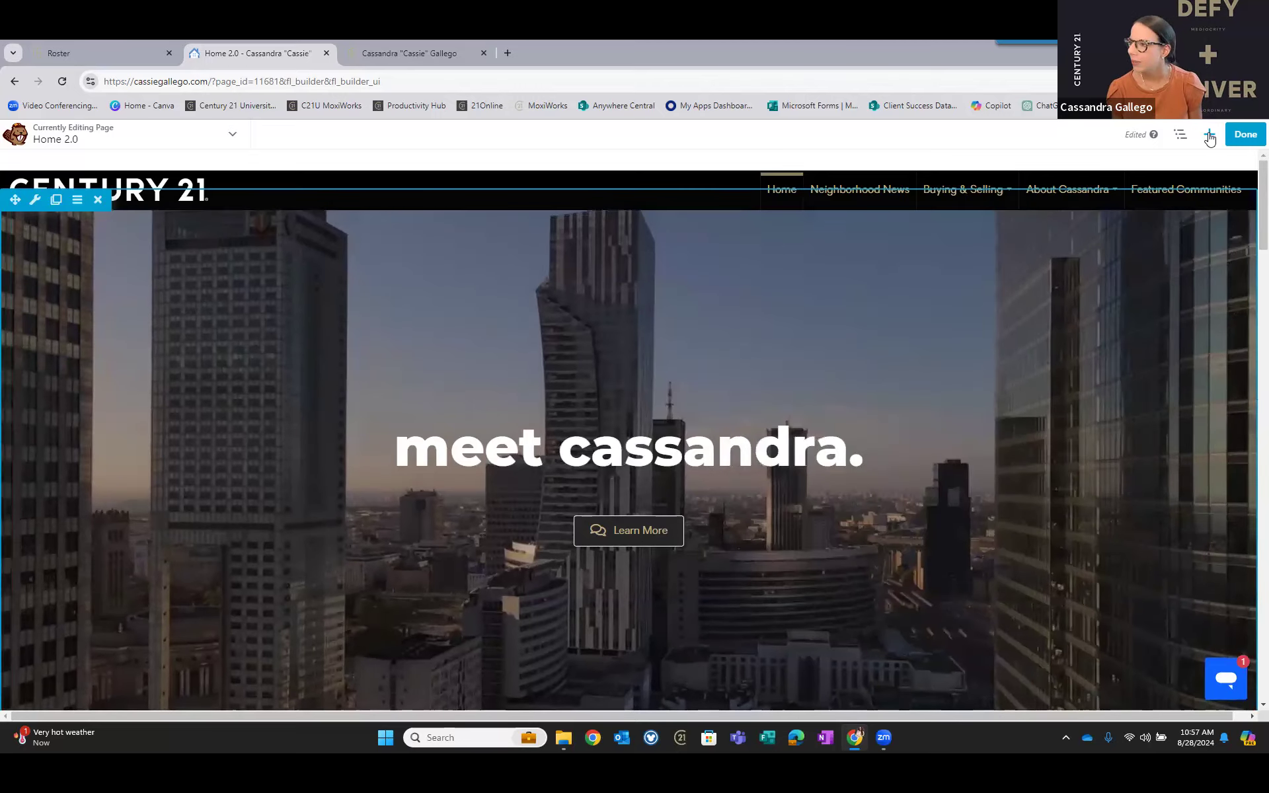
# Open the Call to Action group of prebuilt rows for the page.
pyautogui.scroll(-3, 332, 449)
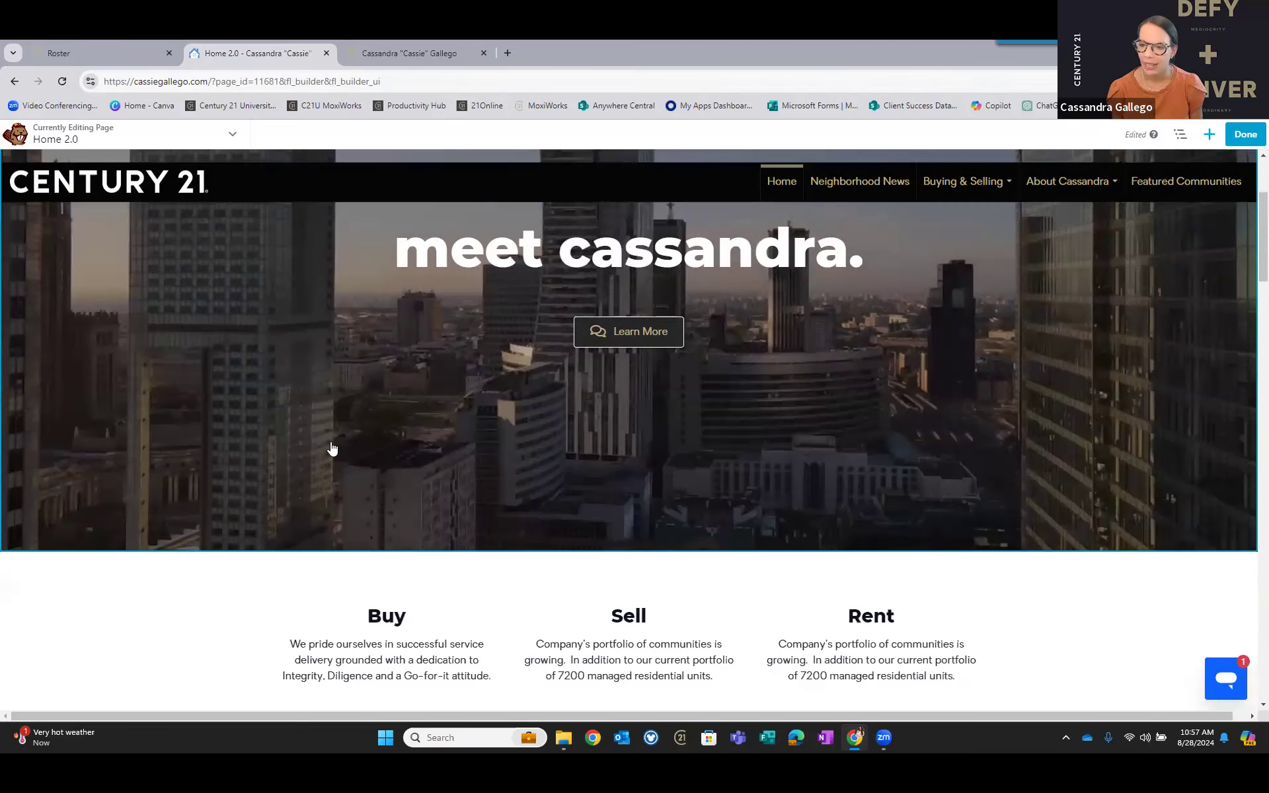
pyautogui.scroll(-3, 333, 449)
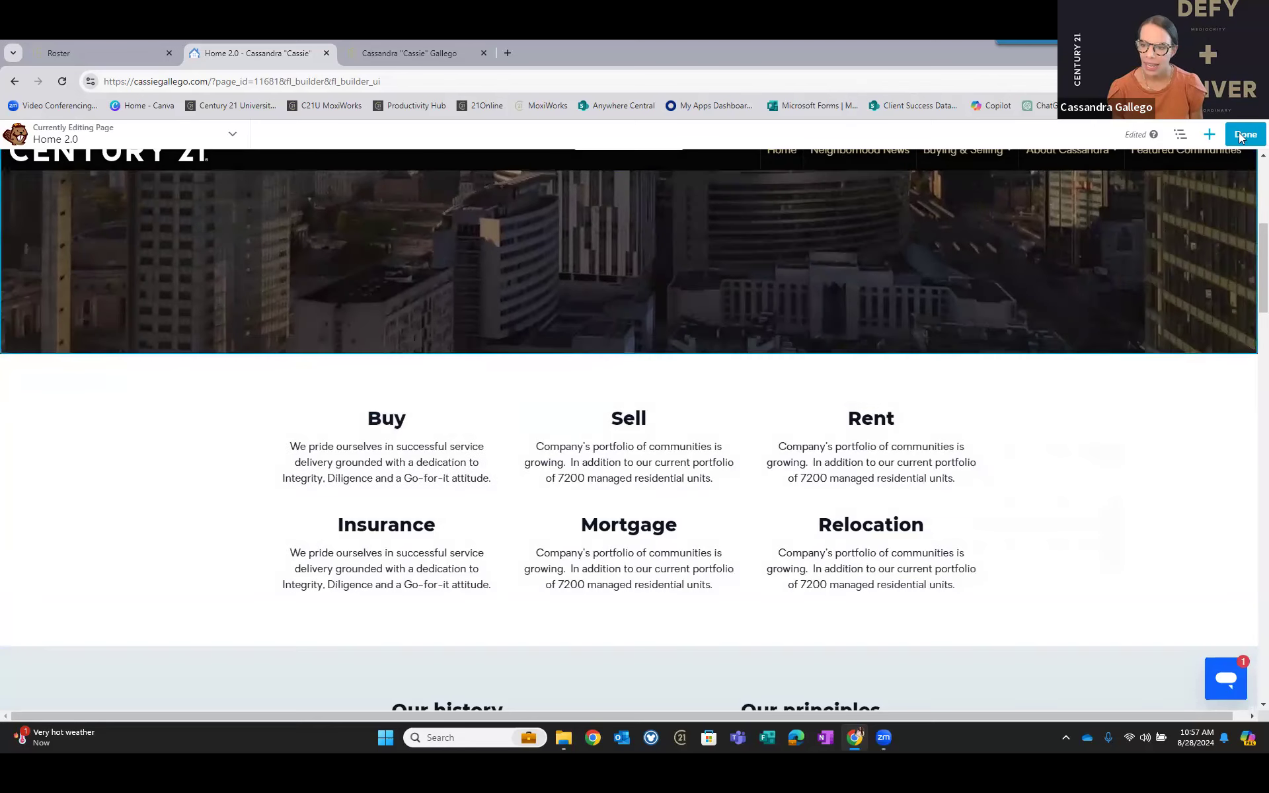
pyautogui.click(1218, 136)
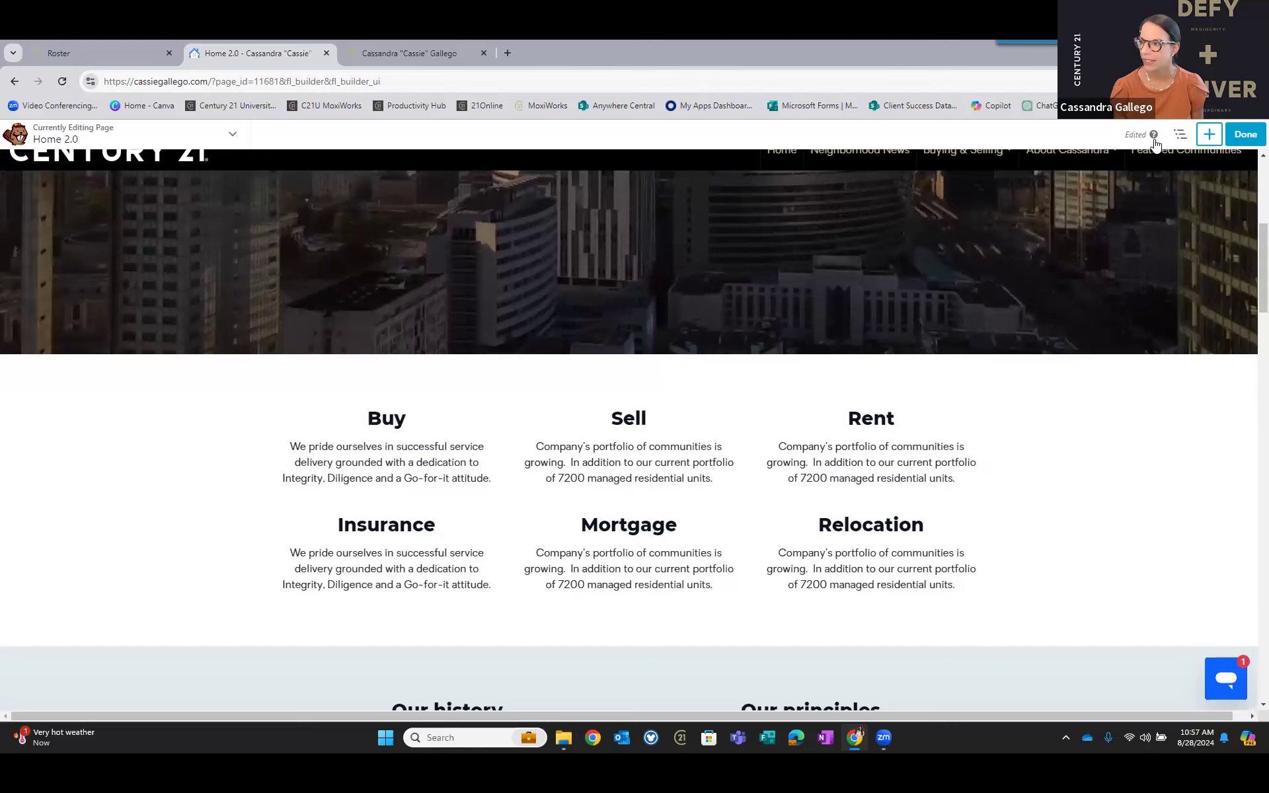
pyautogui.click(1116, 174)
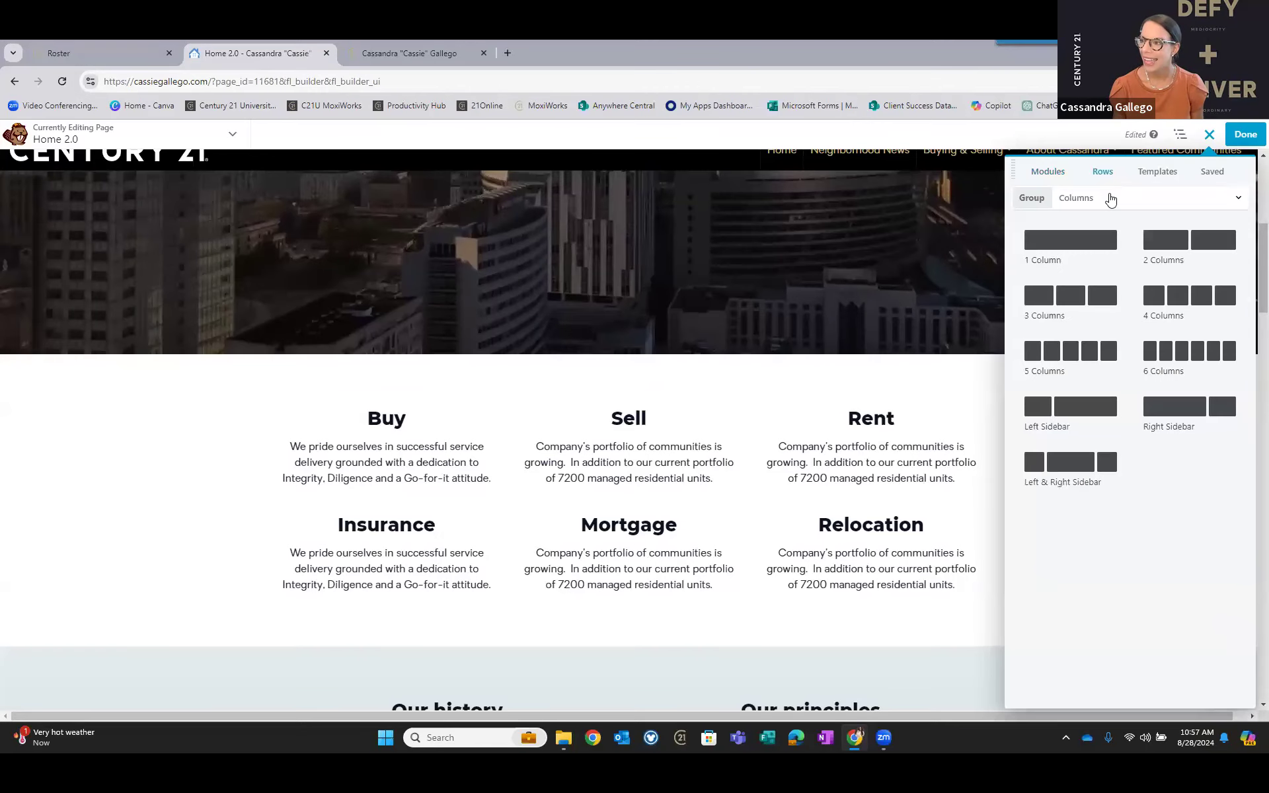
pyautogui.click(1110, 200)
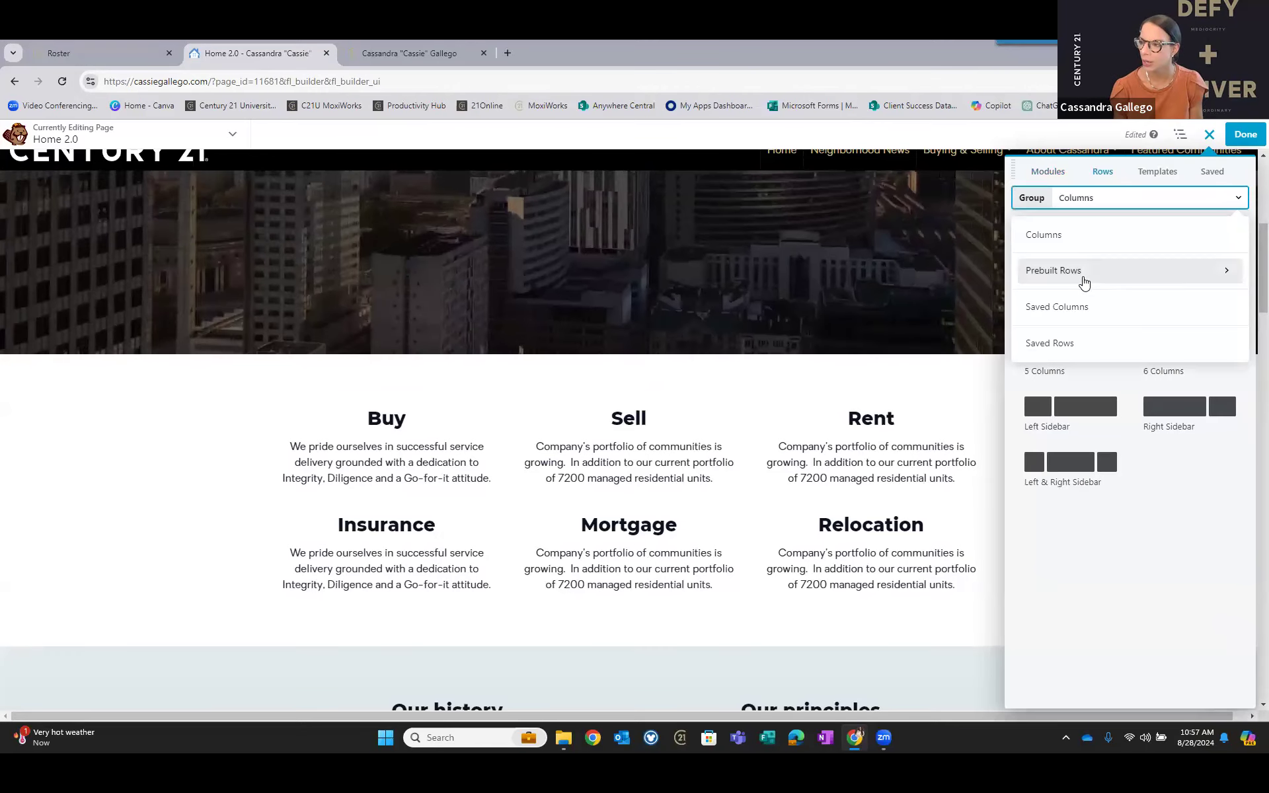
pyautogui.click(1084, 271)
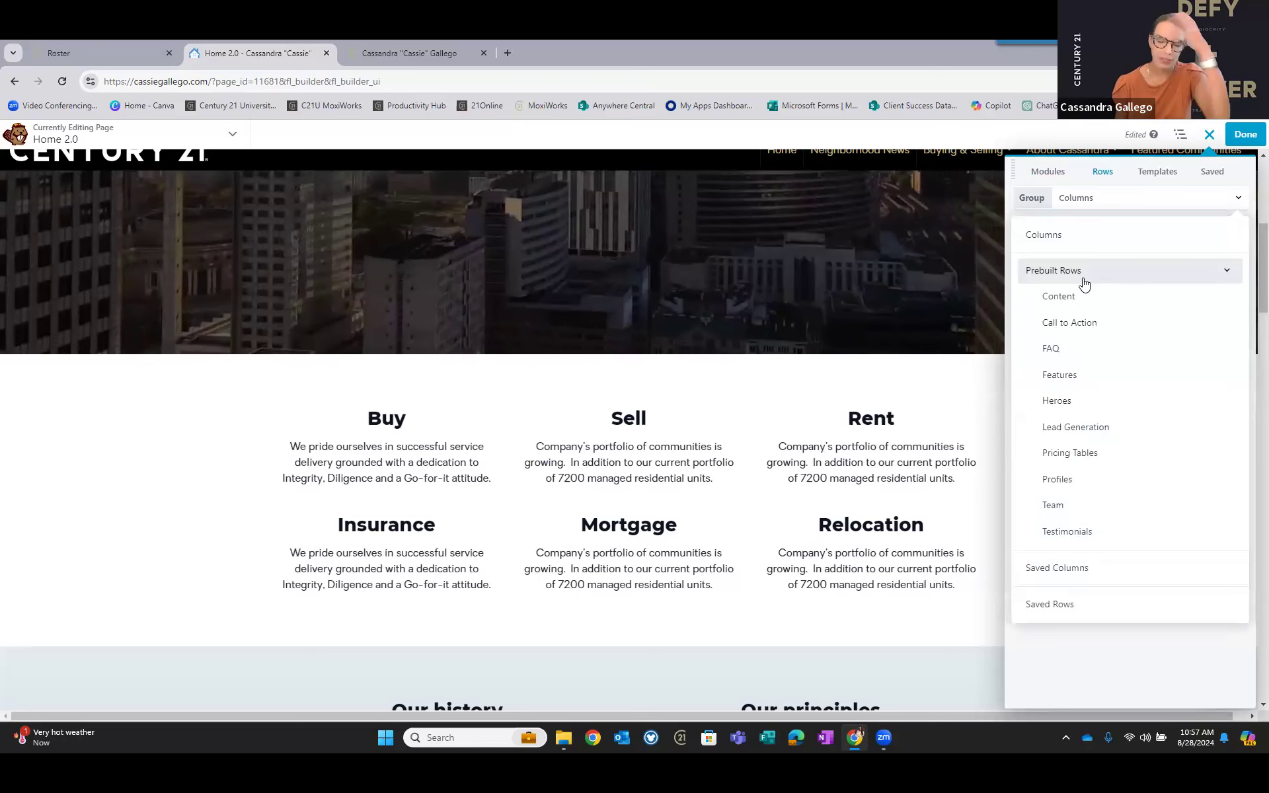
pyautogui.click(1113, 321)
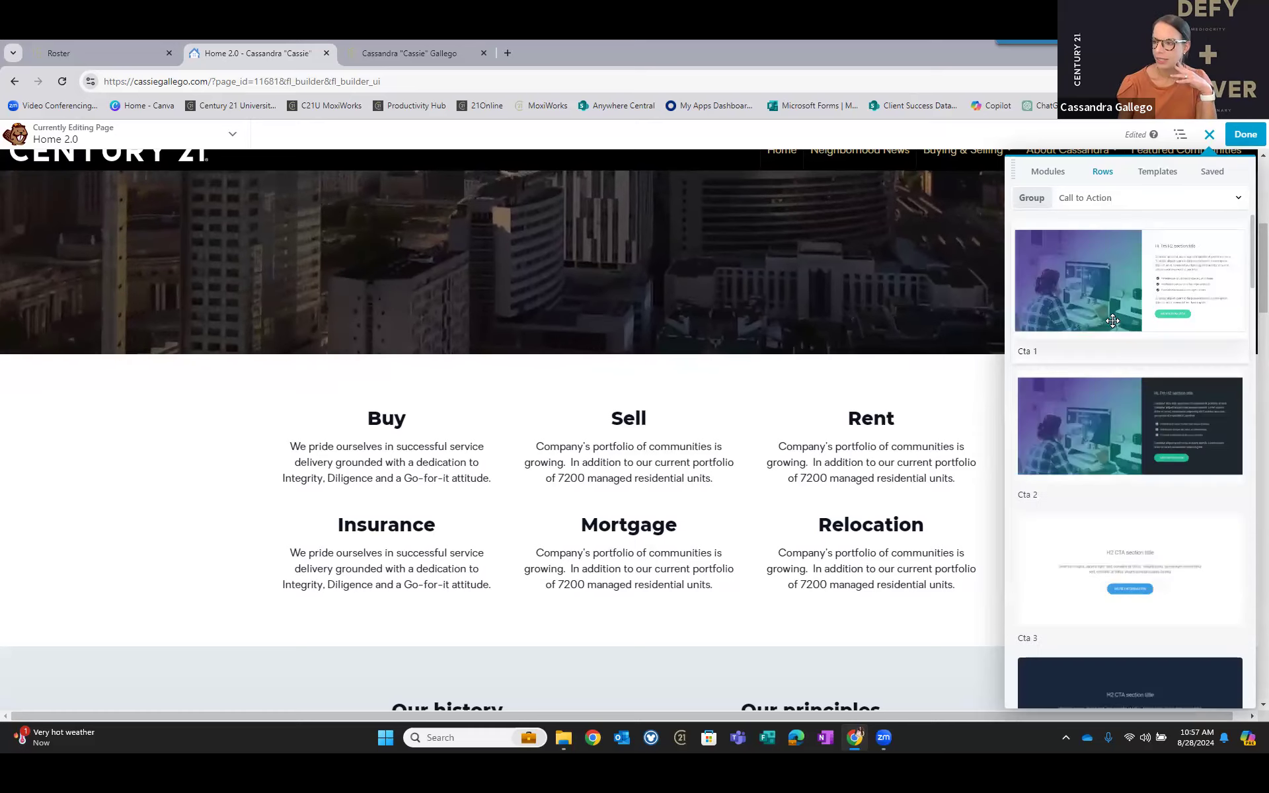
# Insert the navy call-to-action row with the green More Information button between the video hero and the Buy, Sell and Rent section.
pyautogui.scroll(-2, 1126, 434)
pyautogui.scroll(-6, 1175, 560)
pyautogui.scroll(-4, 1176, 560)
pyautogui.scroll(-6, 1178, 560)
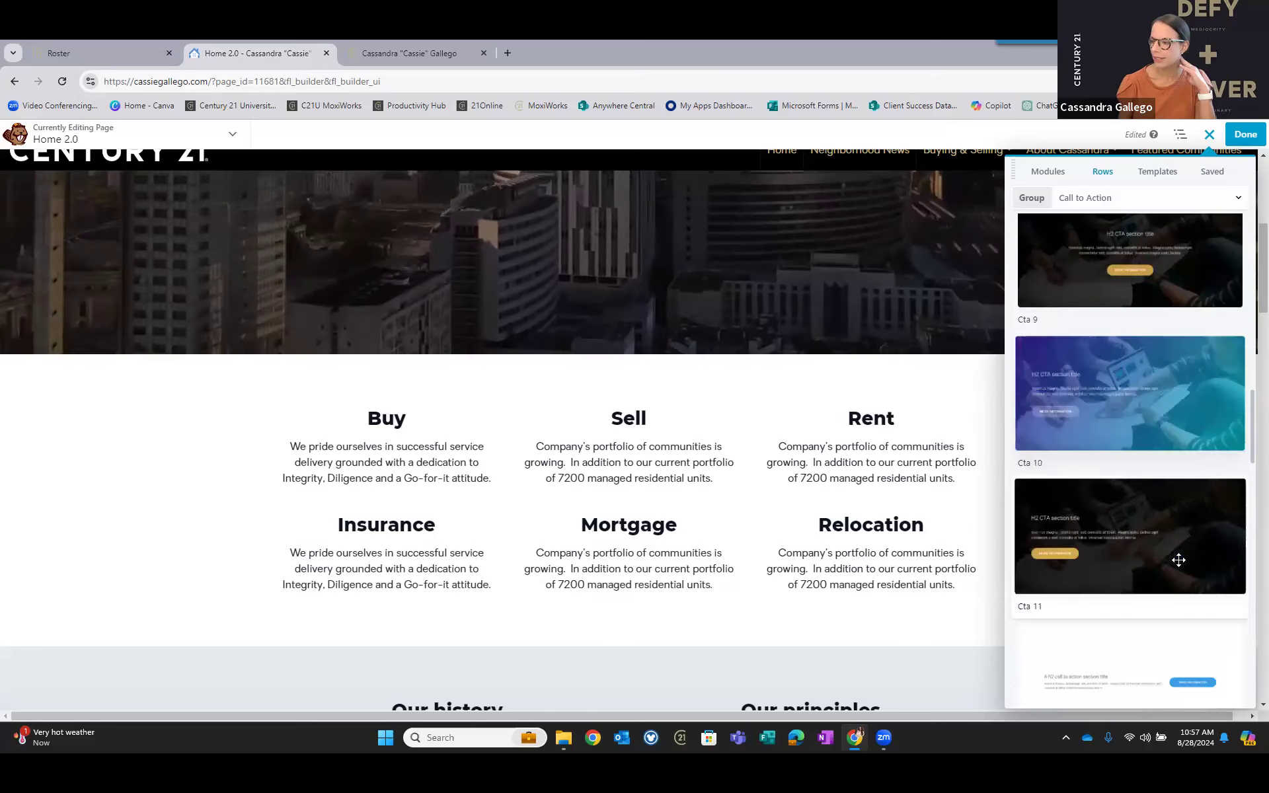
pyautogui.scroll(-2, 1134, 528)
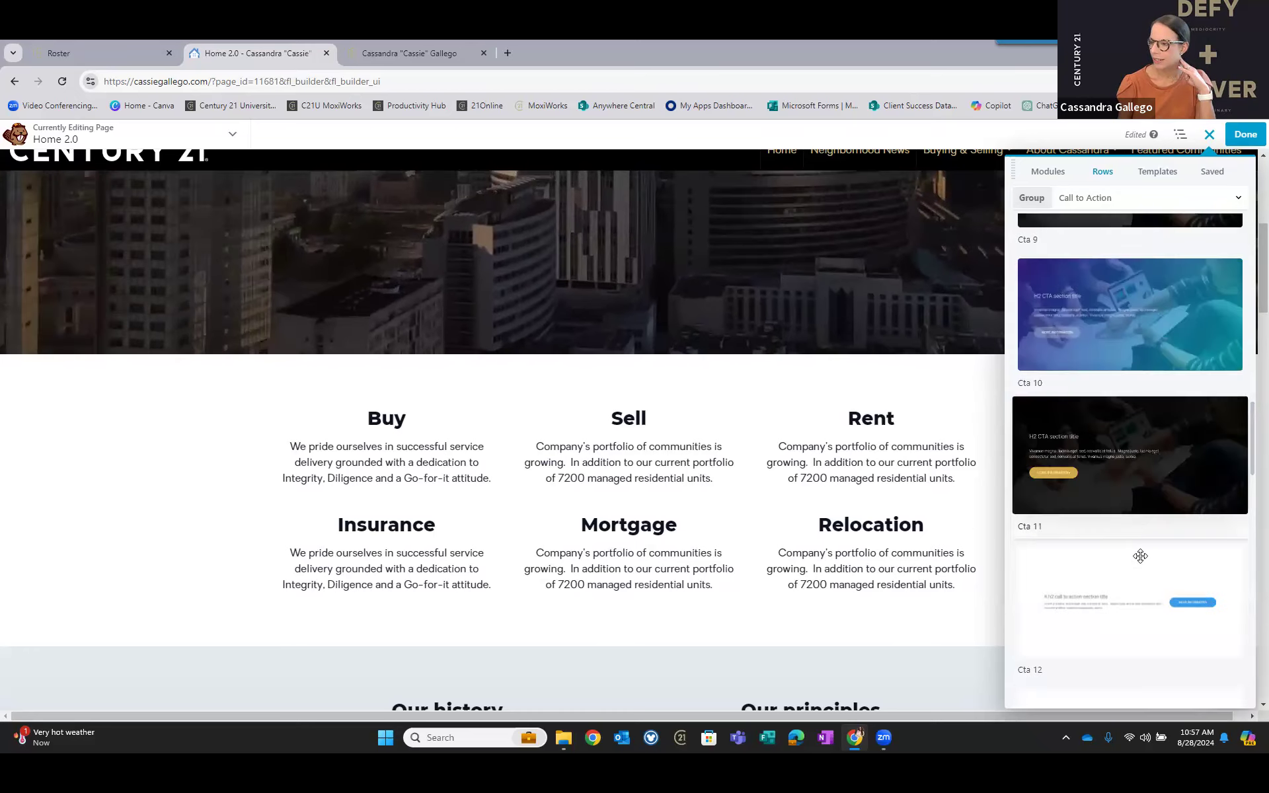
pyautogui.scroll(-3, 1139, 554)
pyautogui.moveTo(842, 447); pyautogui.dragTo(1122, 371)
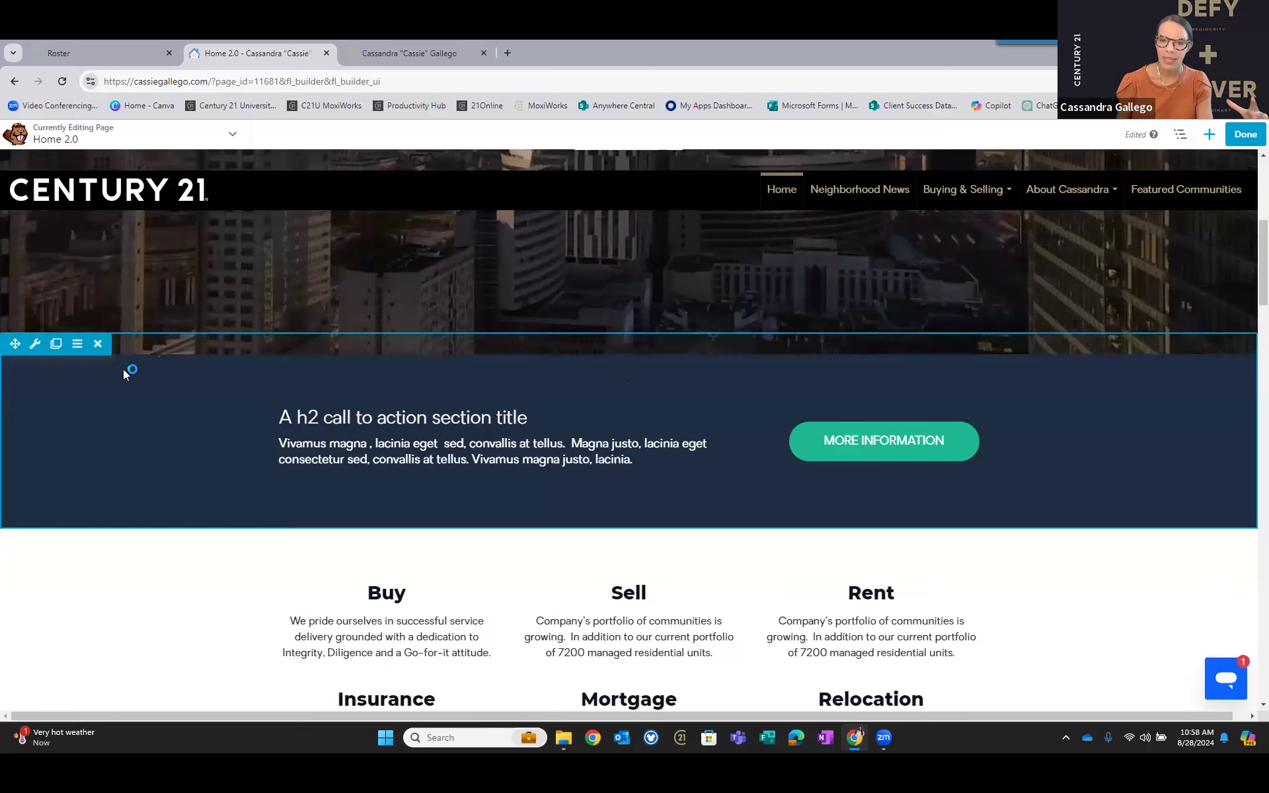
# Set the call-to-action row's background color to the tan preset #beaf87 and save the row settings.
pyautogui.moveTo(34, 345)
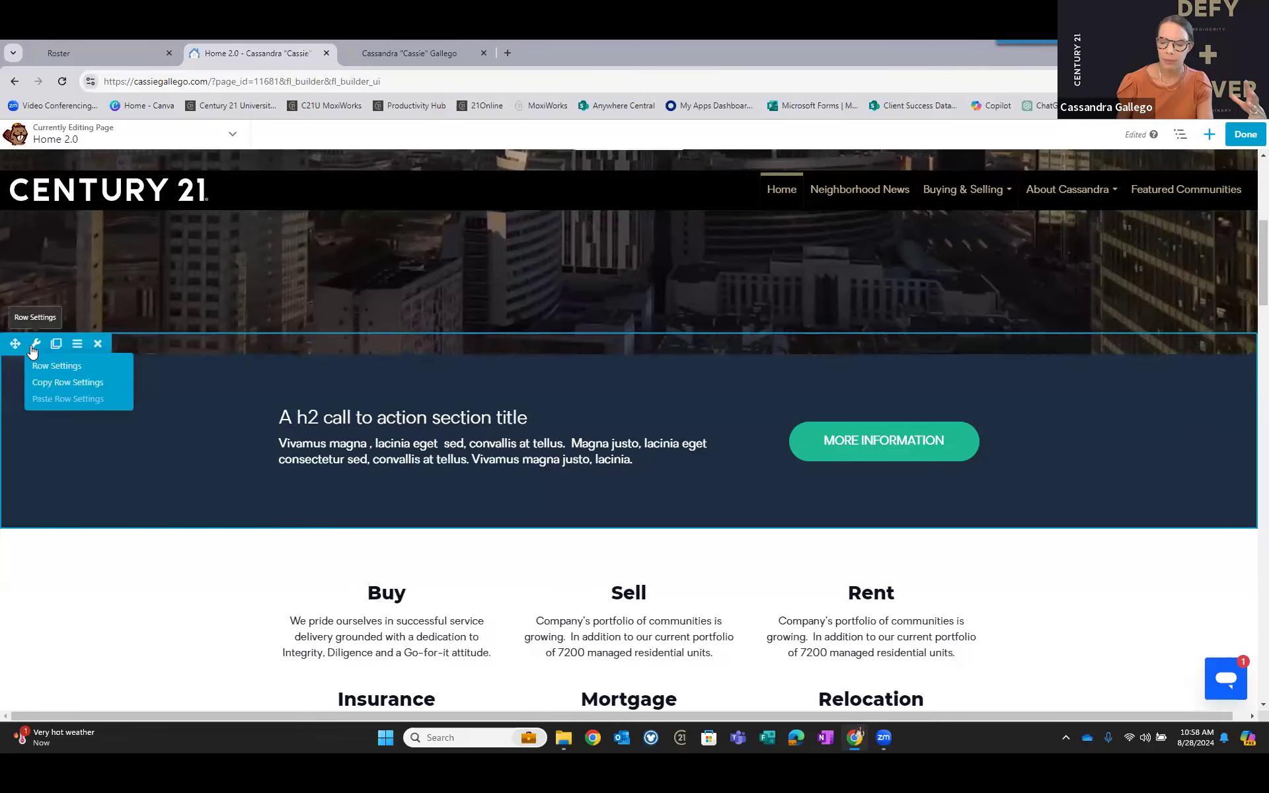
pyautogui.click(34, 345)
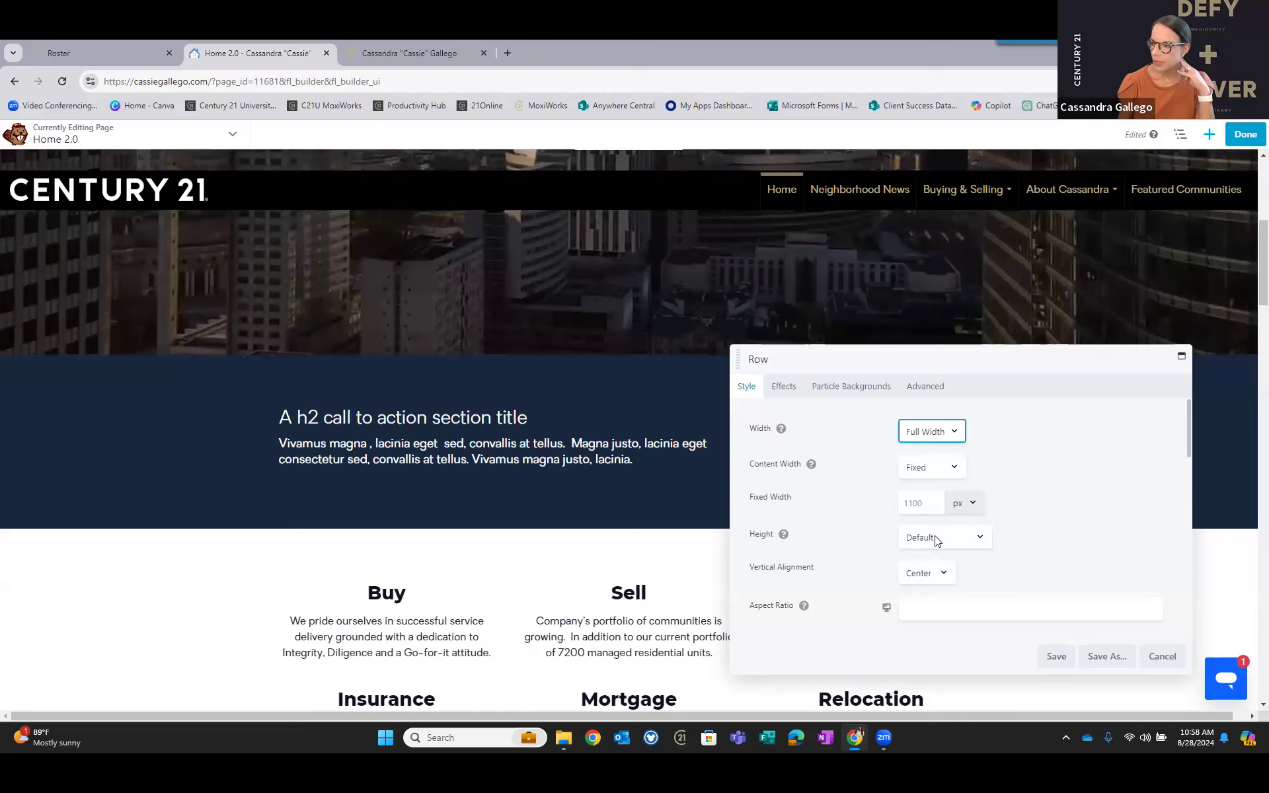
pyautogui.scroll(-2, 932, 541)
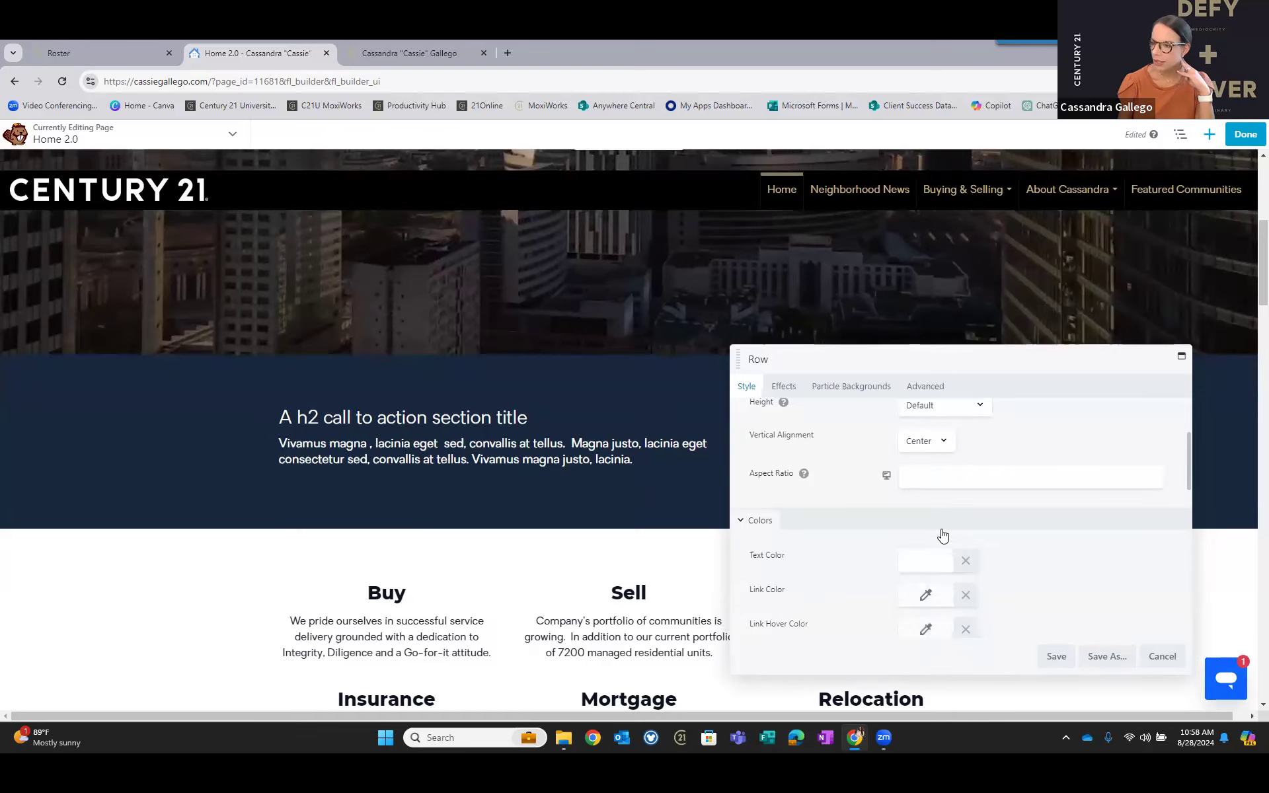
pyautogui.scroll(-2, 938, 496)
pyautogui.scroll(2, 943, 462)
pyautogui.scroll(-2, 945, 484)
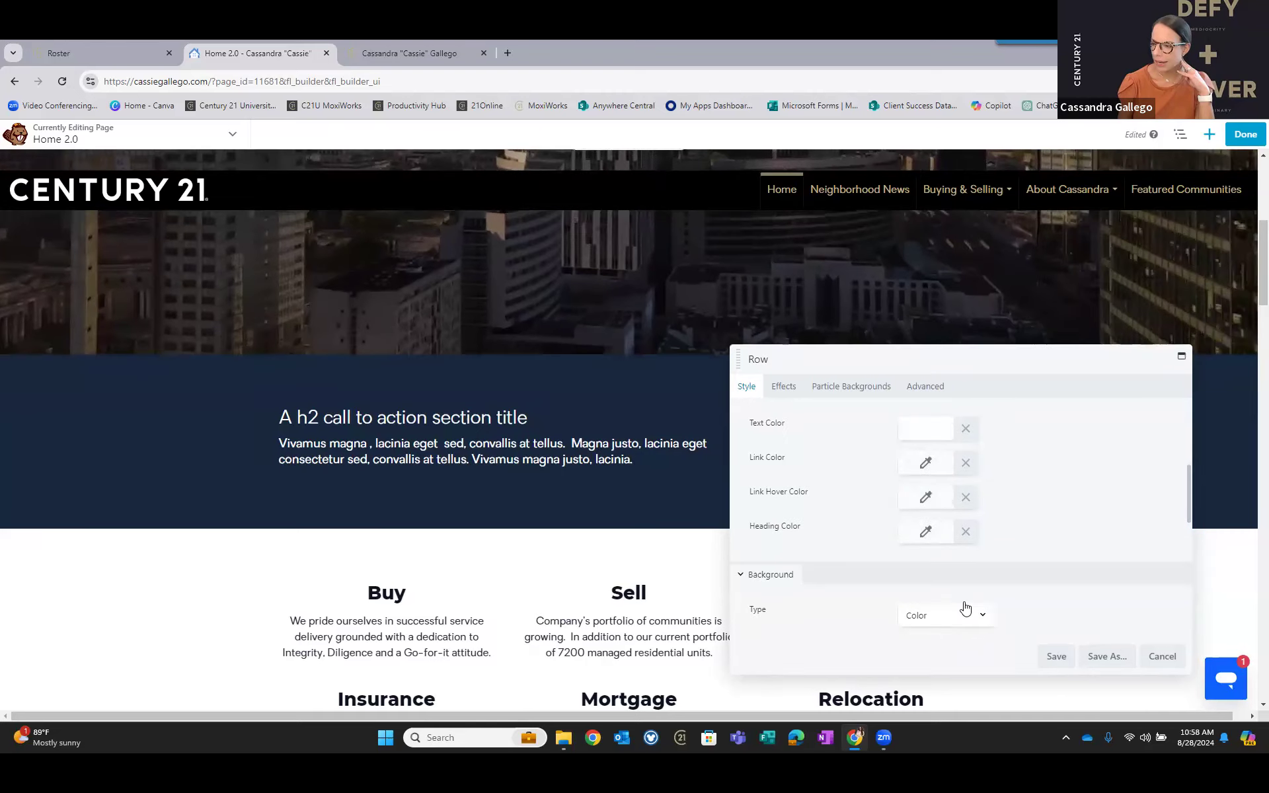
pyautogui.scroll(-3, 938, 512)
pyautogui.click(937, 512)
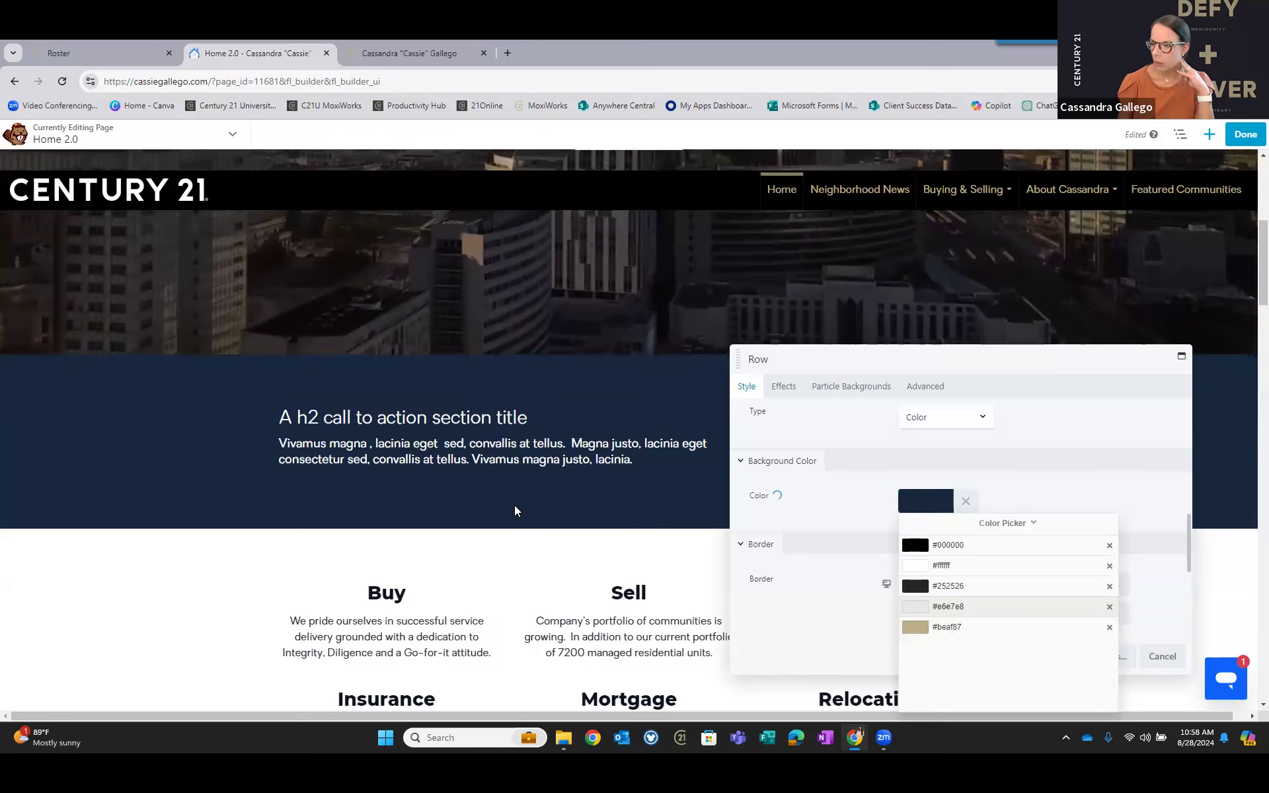
pyautogui.click(514, 493)
pyautogui.click(1051, 657)
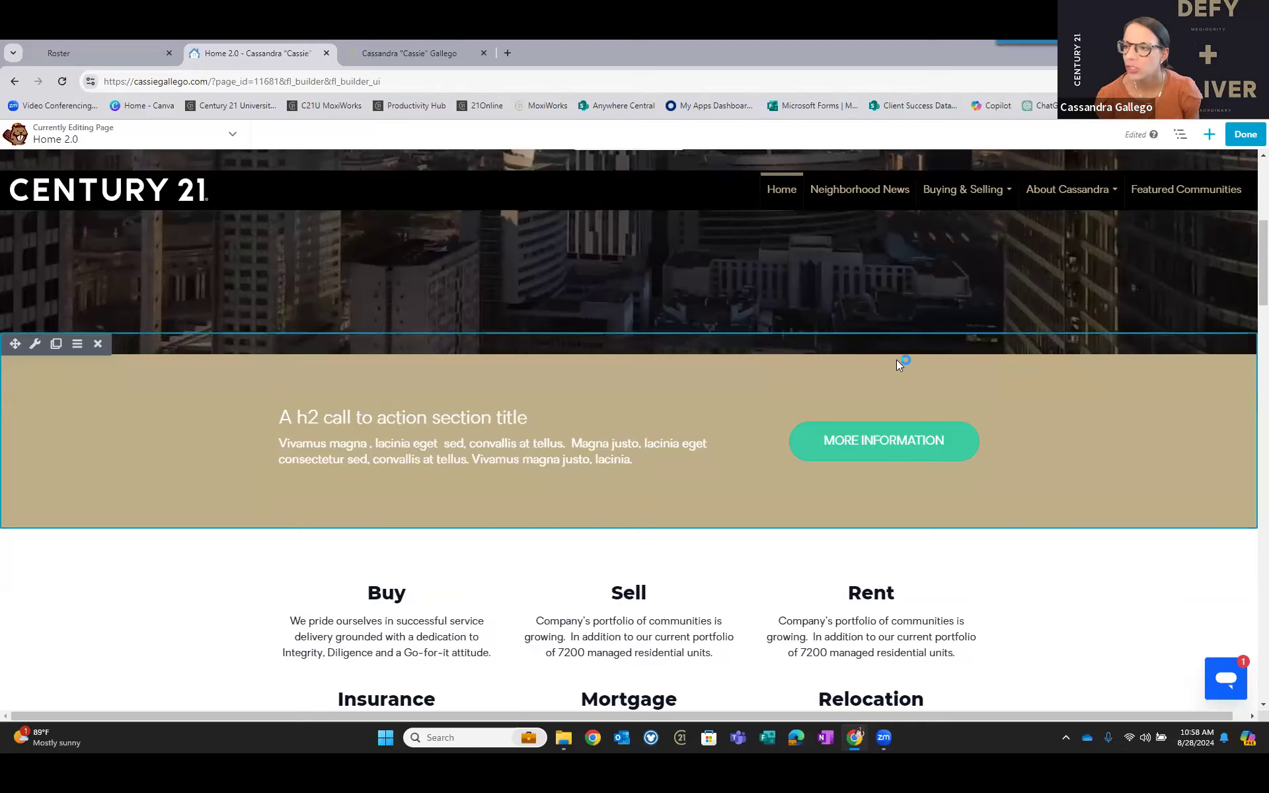
# Look over the hero, call-to-action and services sections, and publish the Home 2.0 page's changes.
pyautogui.scroll(5, 896, 360)
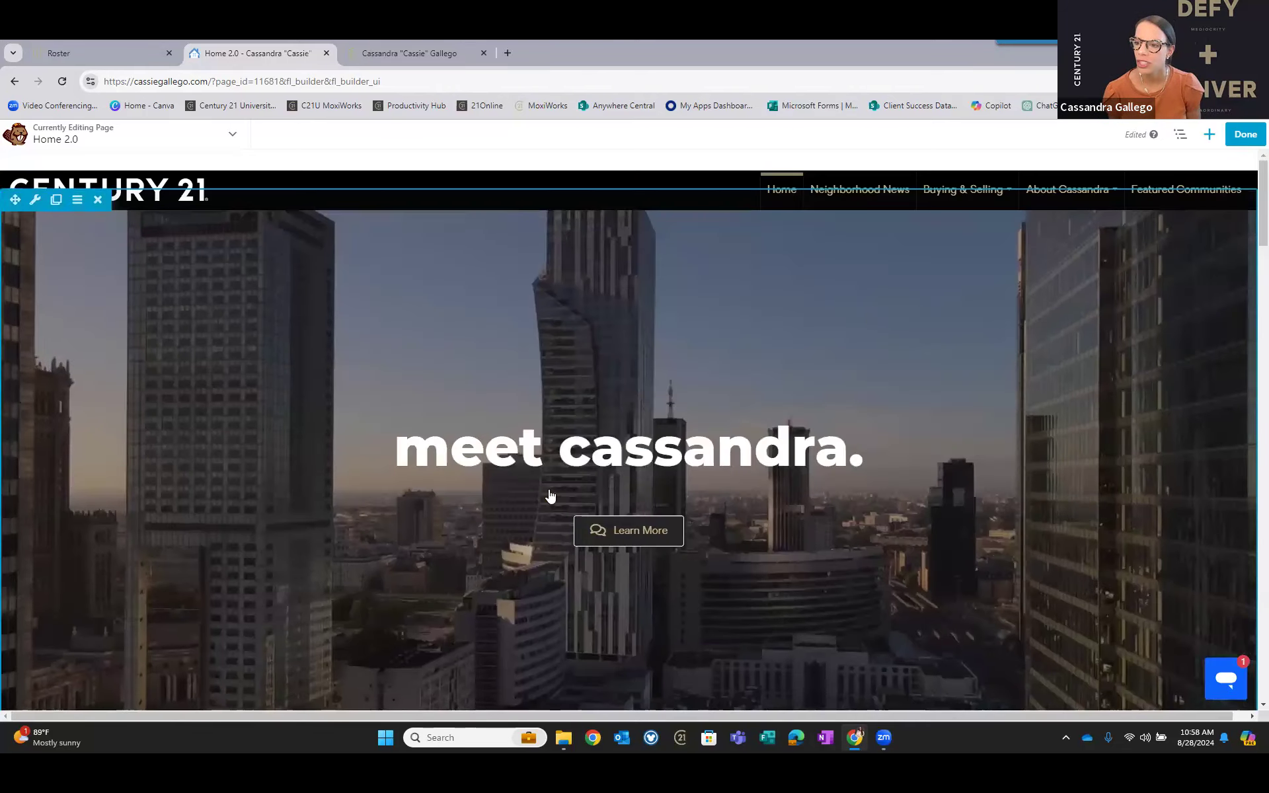
pyautogui.scroll(-5, 550, 496)
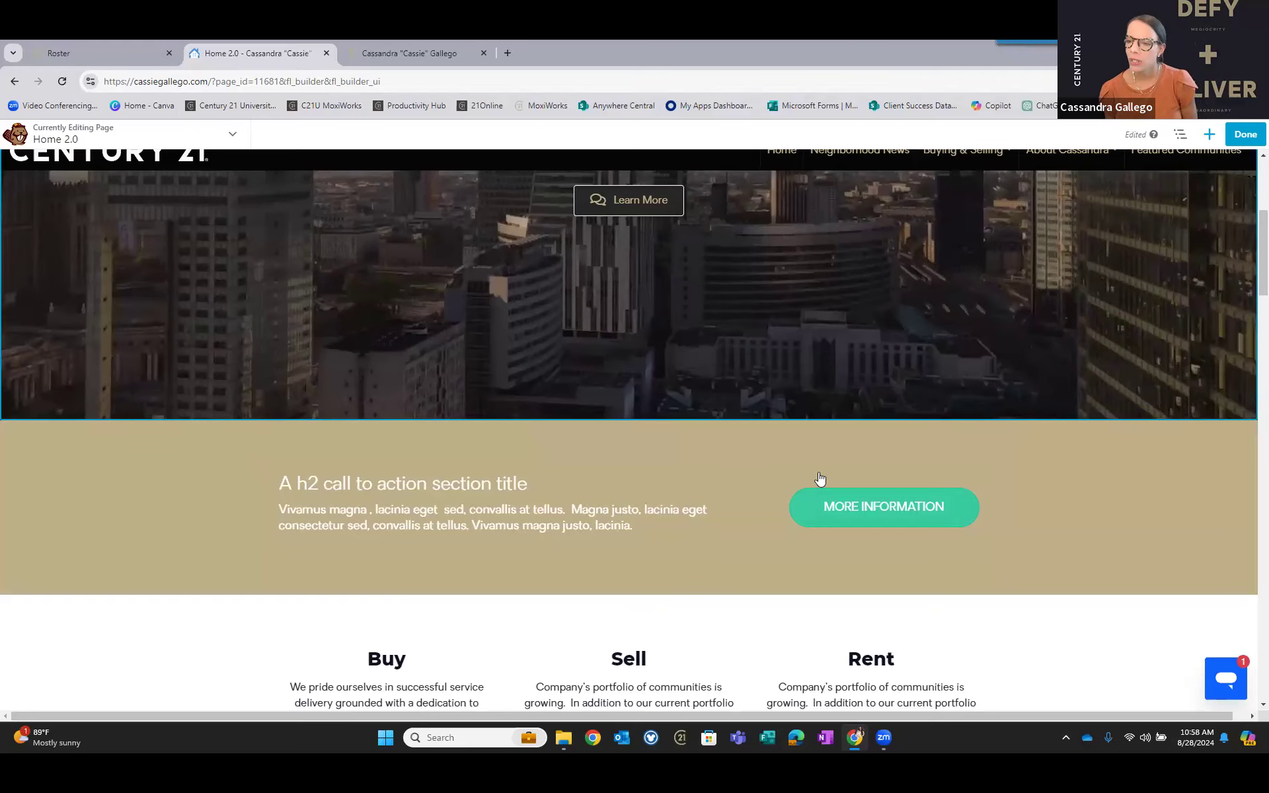
pyautogui.scroll(-4, 819, 479)
pyautogui.scroll(-5, 822, 476)
pyautogui.scroll(5, 881, 459)
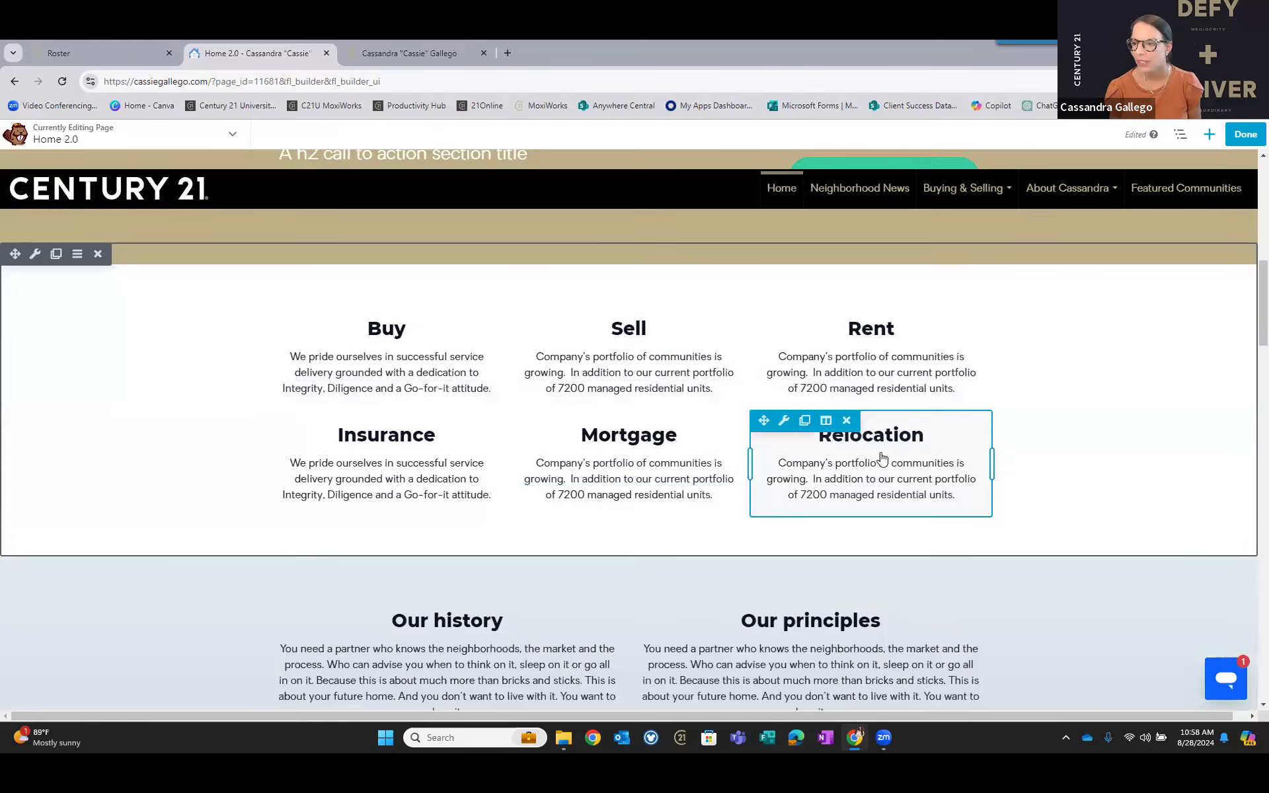
pyautogui.scroll(5, 909, 405)
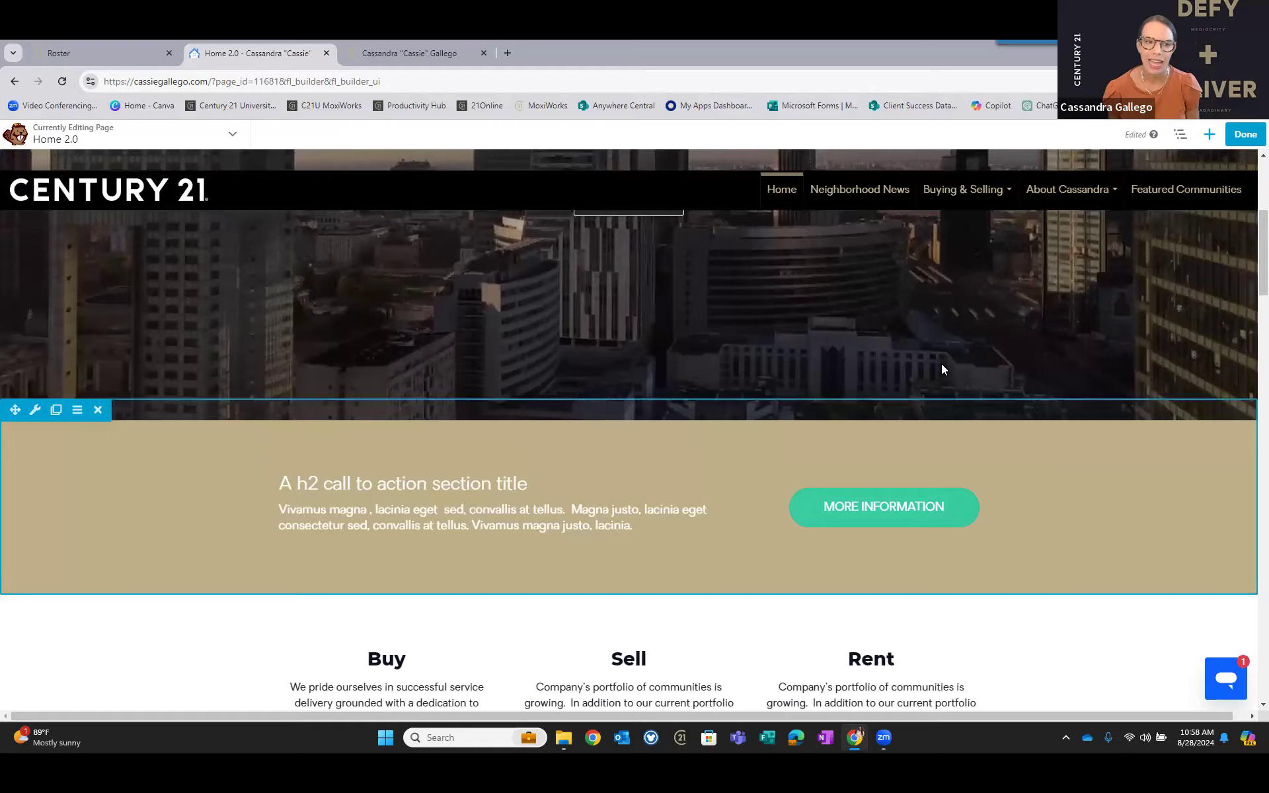
pyautogui.scroll(5, 952, 377)
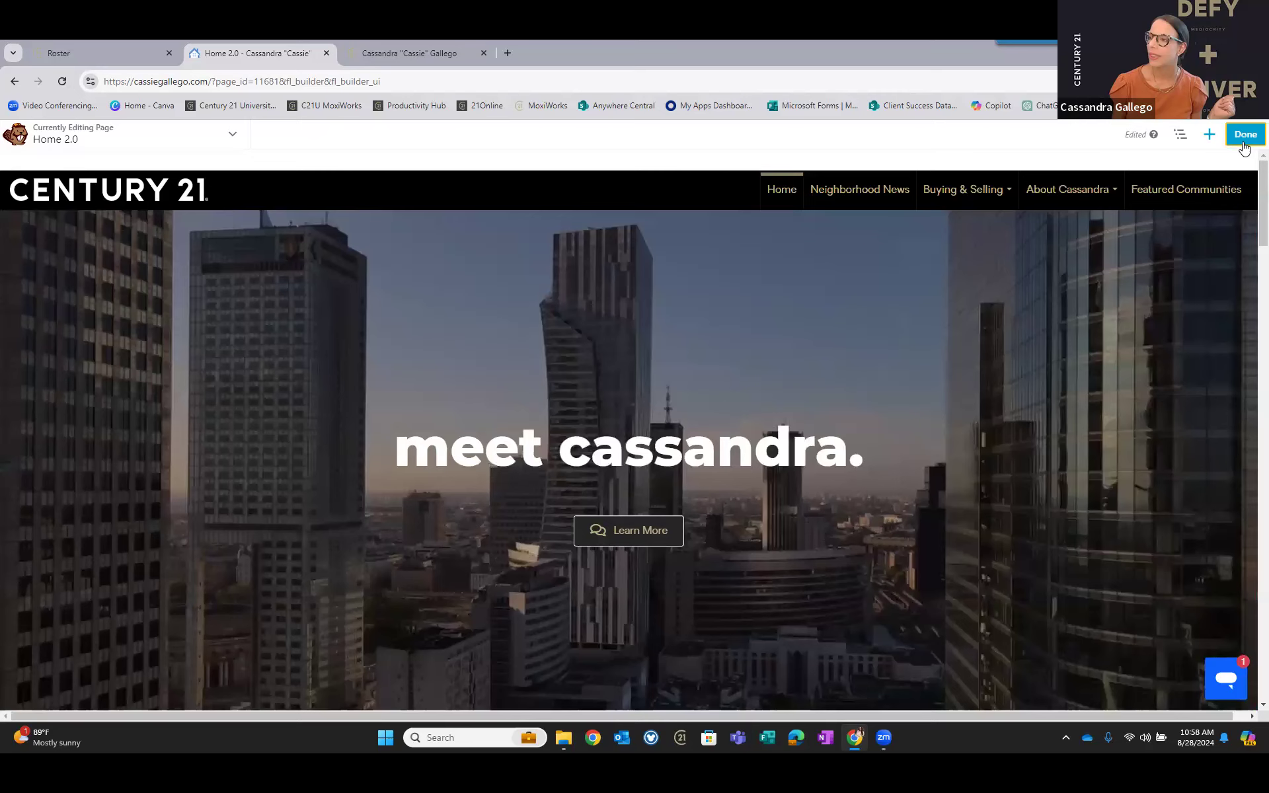
pyautogui.click(1244, 135)
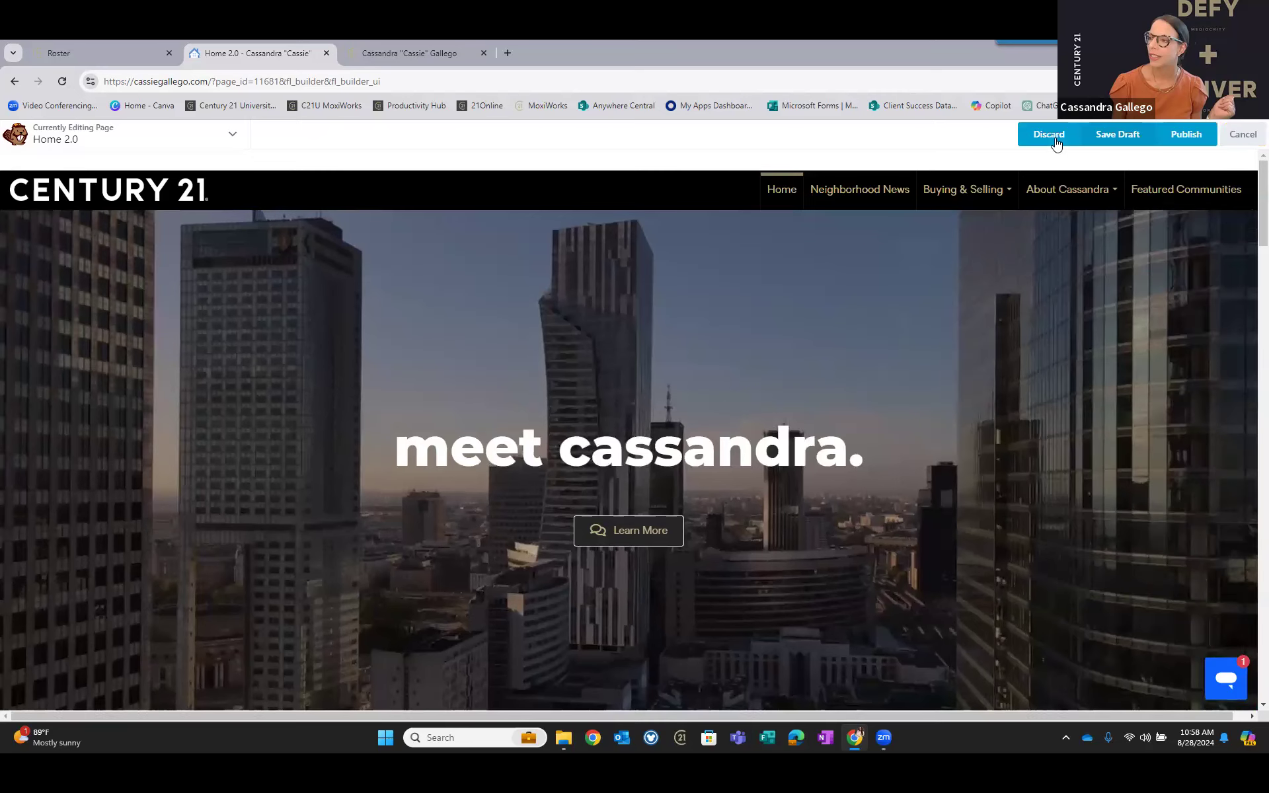
pyautogui.click(1193, 138)
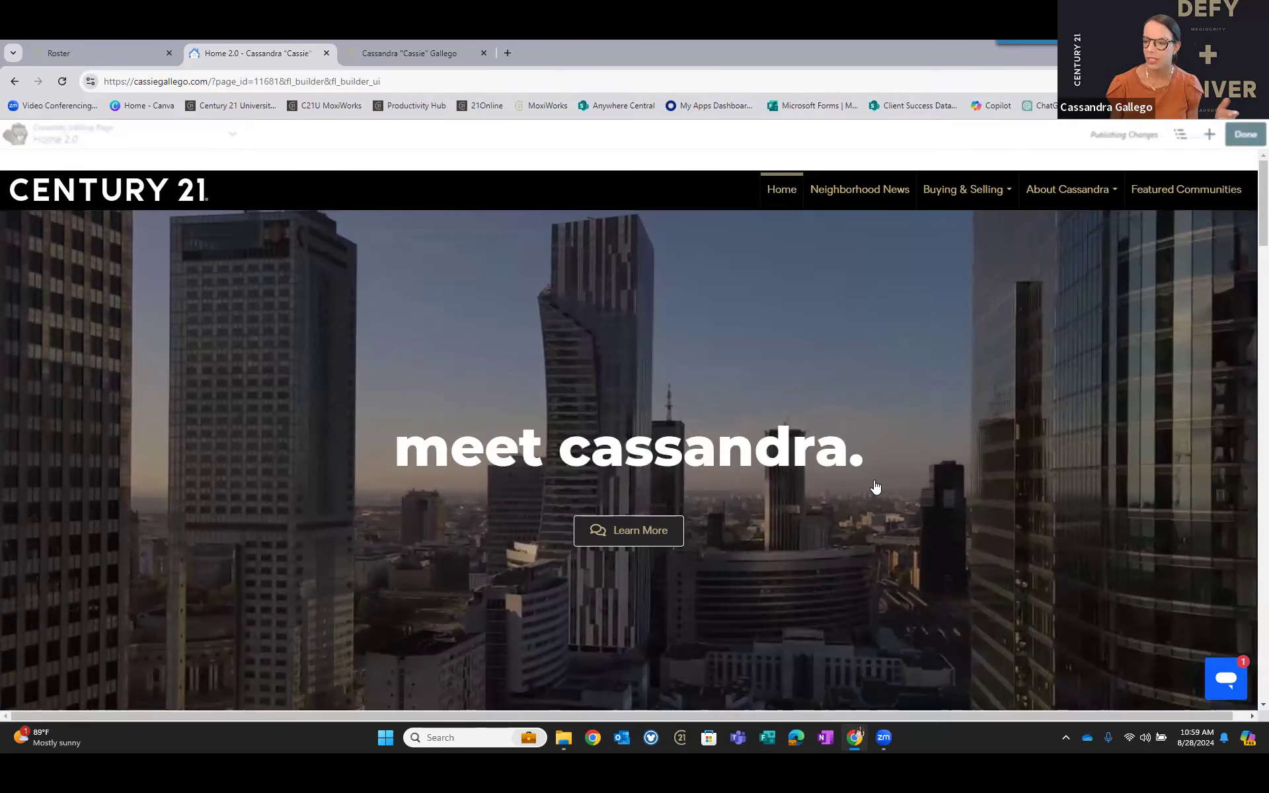
# Look through the Home 2.0 page's sections down to the office maps and return to the hero.
pyautogui.scroll(-5, 889, 486)
pyautogui.scroll(-5, 893, 487)
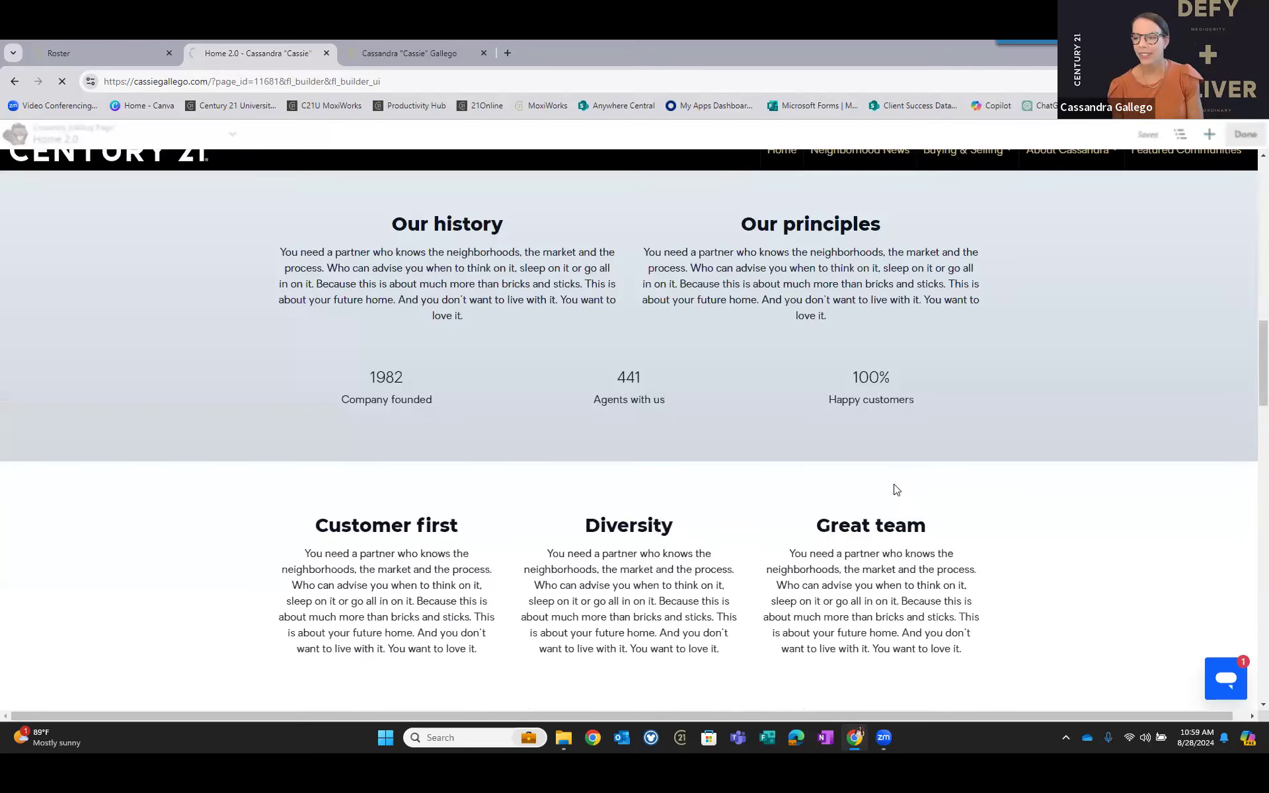
pyautogui.scroll(-10, 897, 490)
pyautogui.scroll(-4, 889, 497)
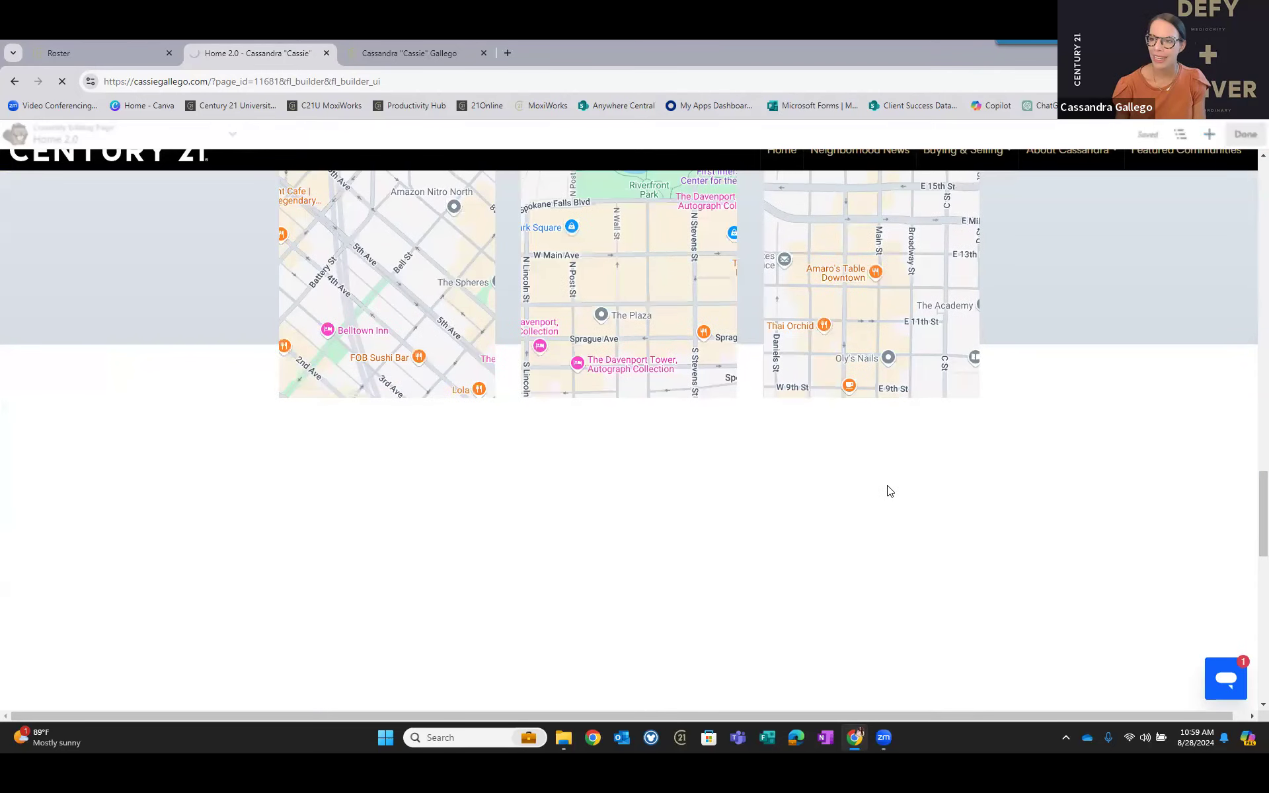
pyautogui.scroll(14, 890, 482)
pyautogui.scroll(6, 890, 475)
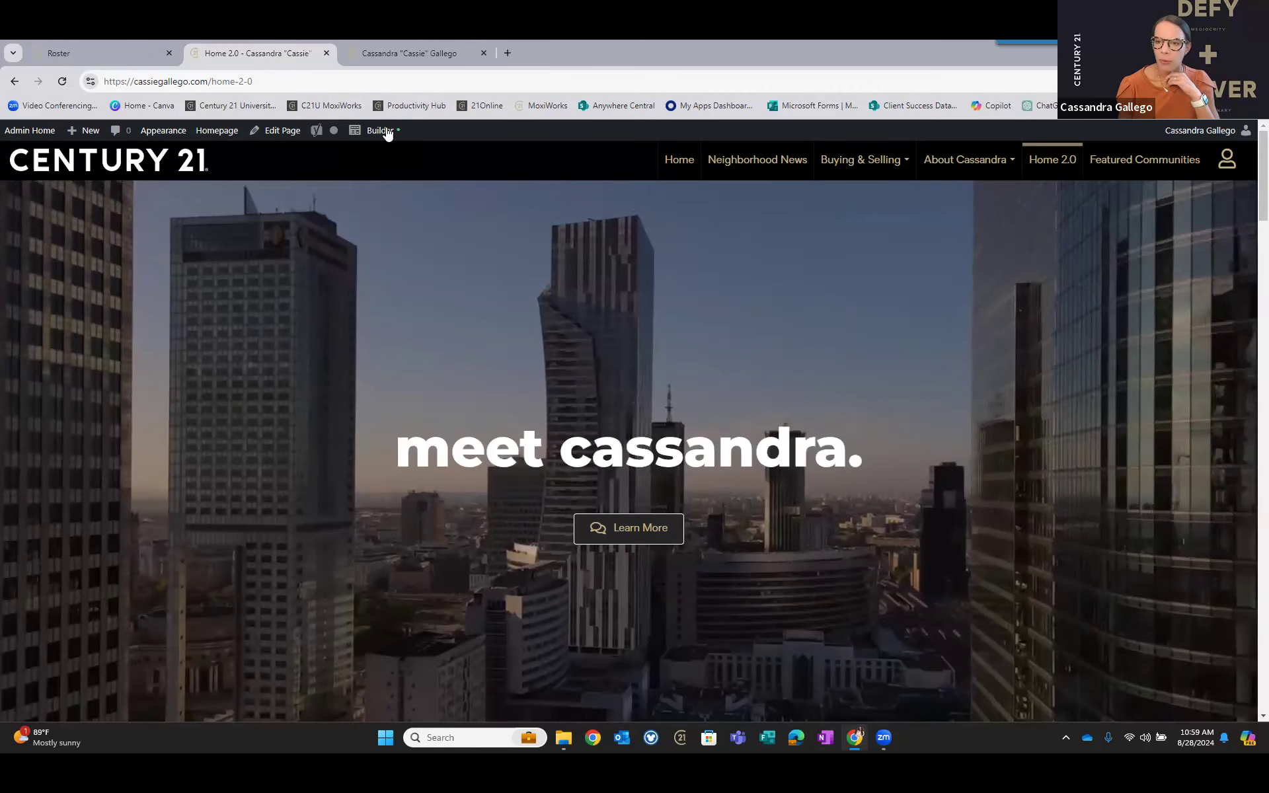
# Reopen the Home 2.0 page in the page builder and turn on Responsive Editing.
pyautogui.click(378, 135)
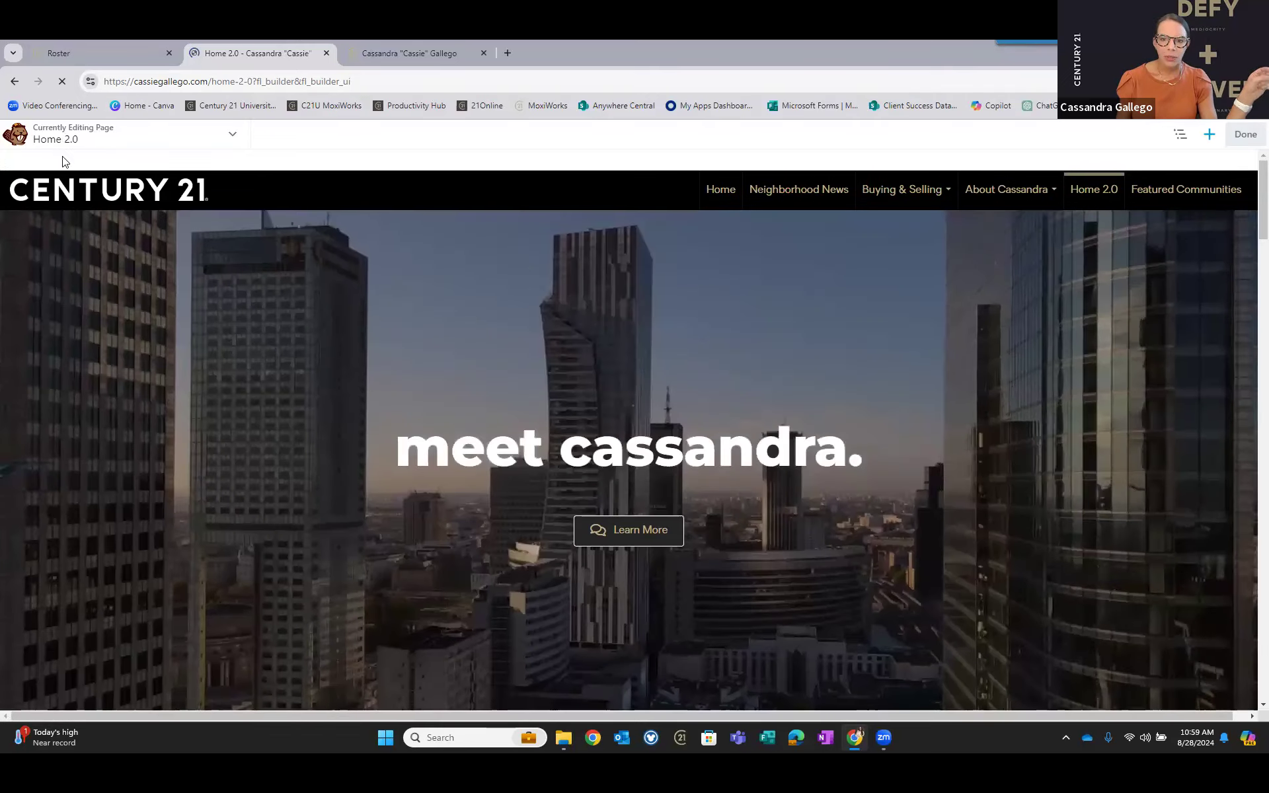
pyautogui.click(61, 138)
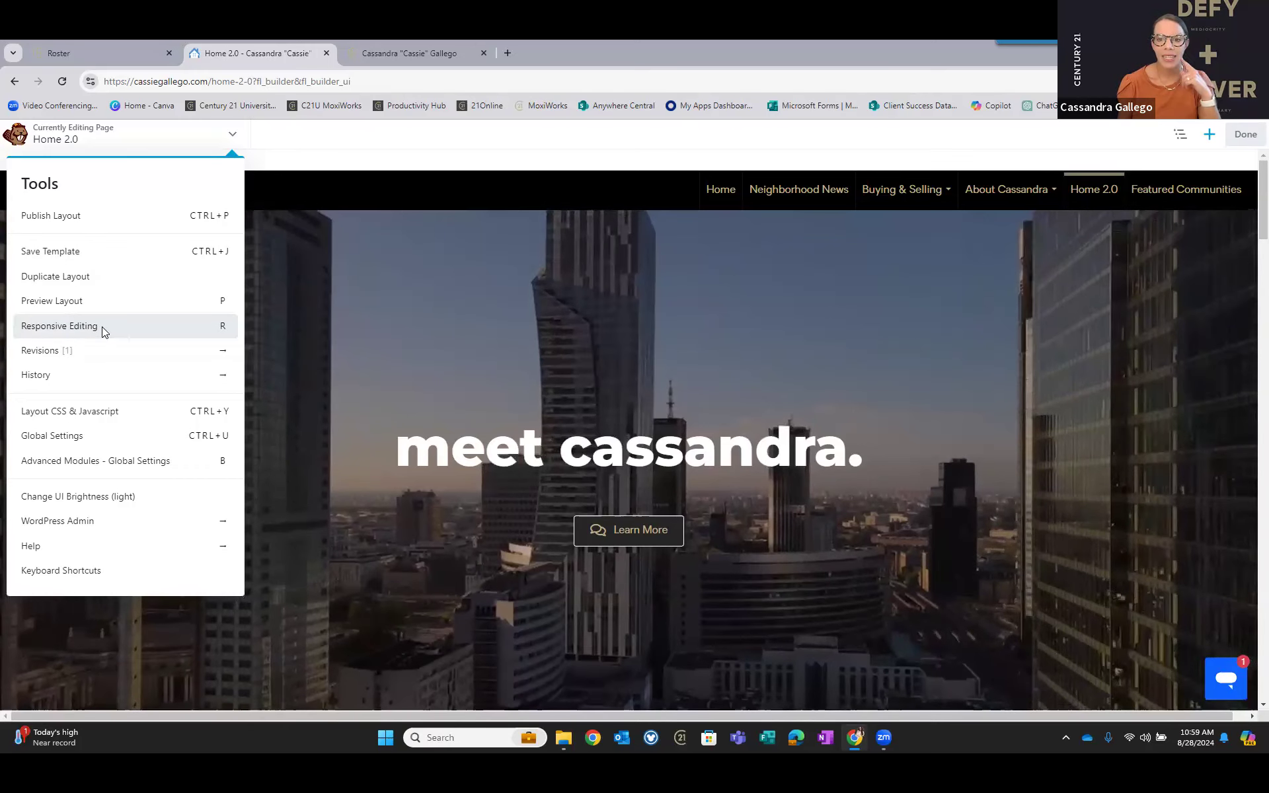
pyautogui.click(101, 329)
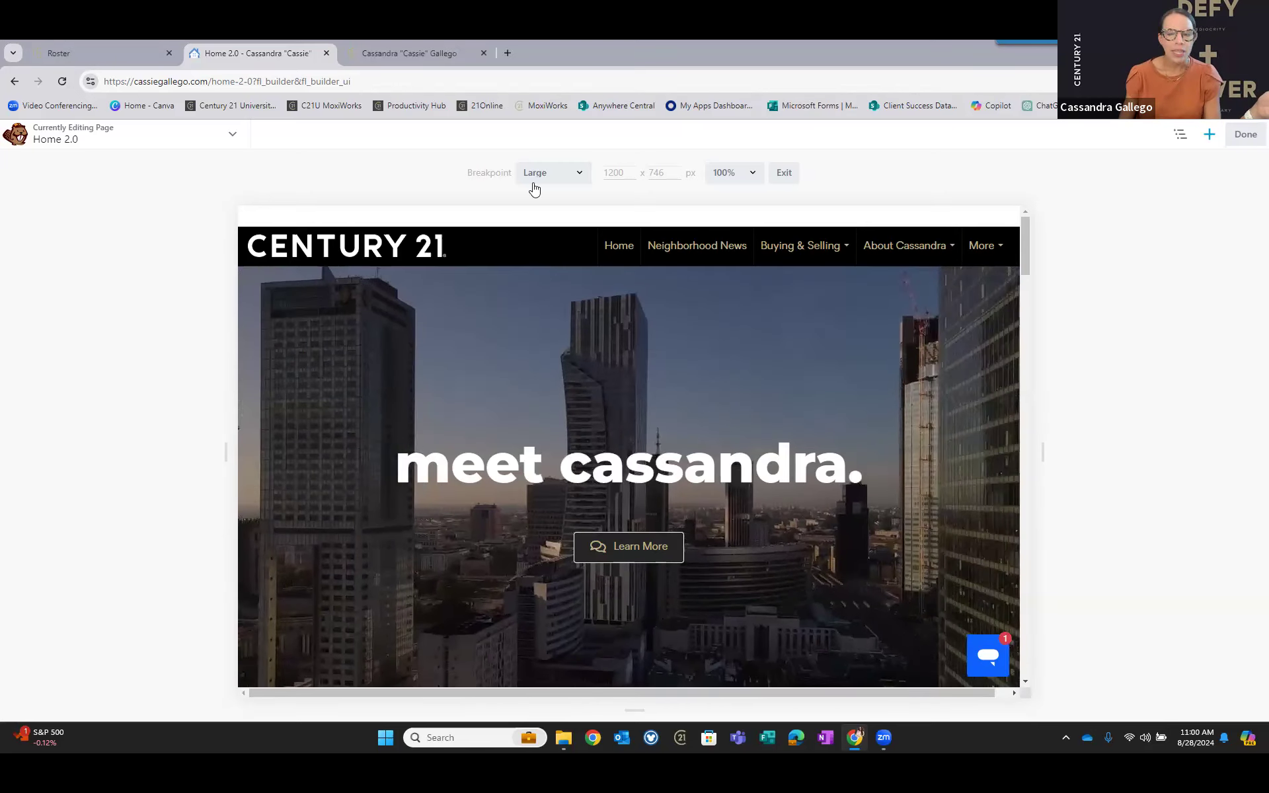
# Preview the page at the Extra Large, Large, Medium and Small breakpoints in turn.
pyautogui.click(555, 183)
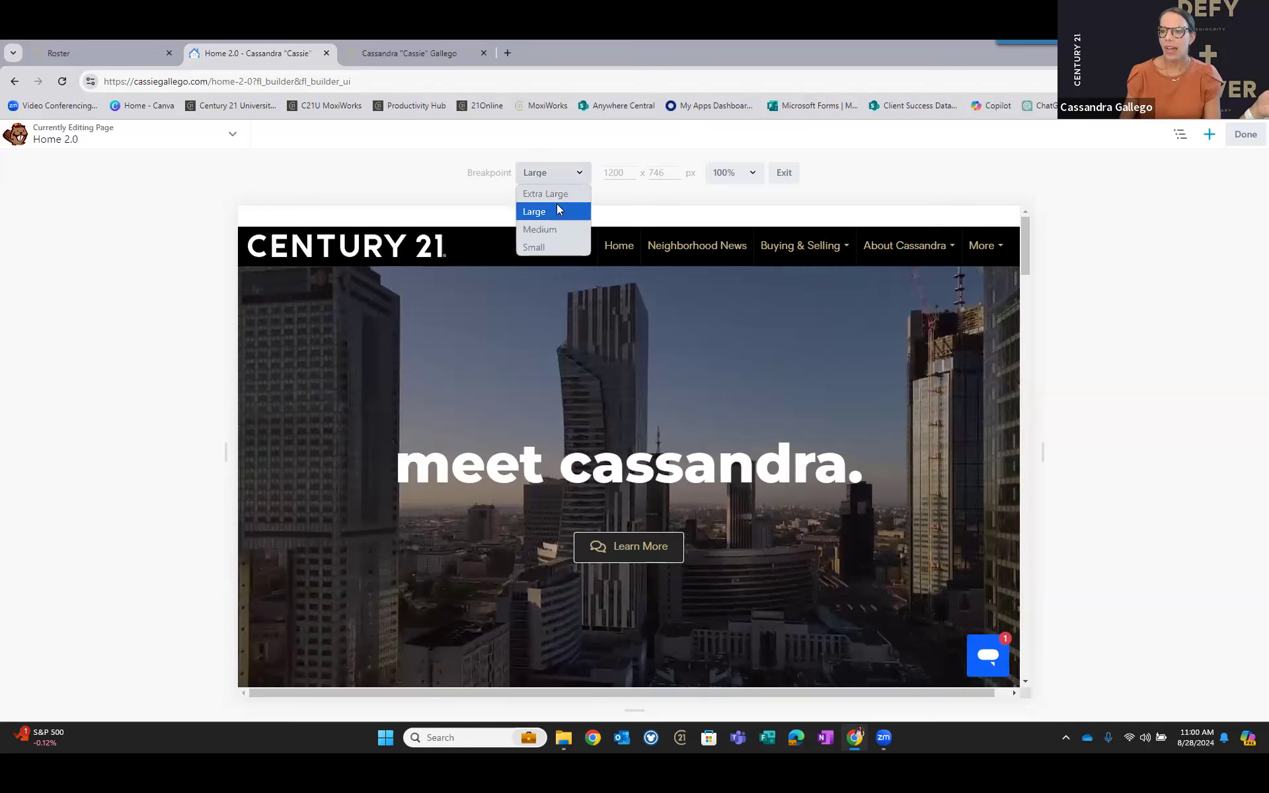
pyautogui.click(559, 195)
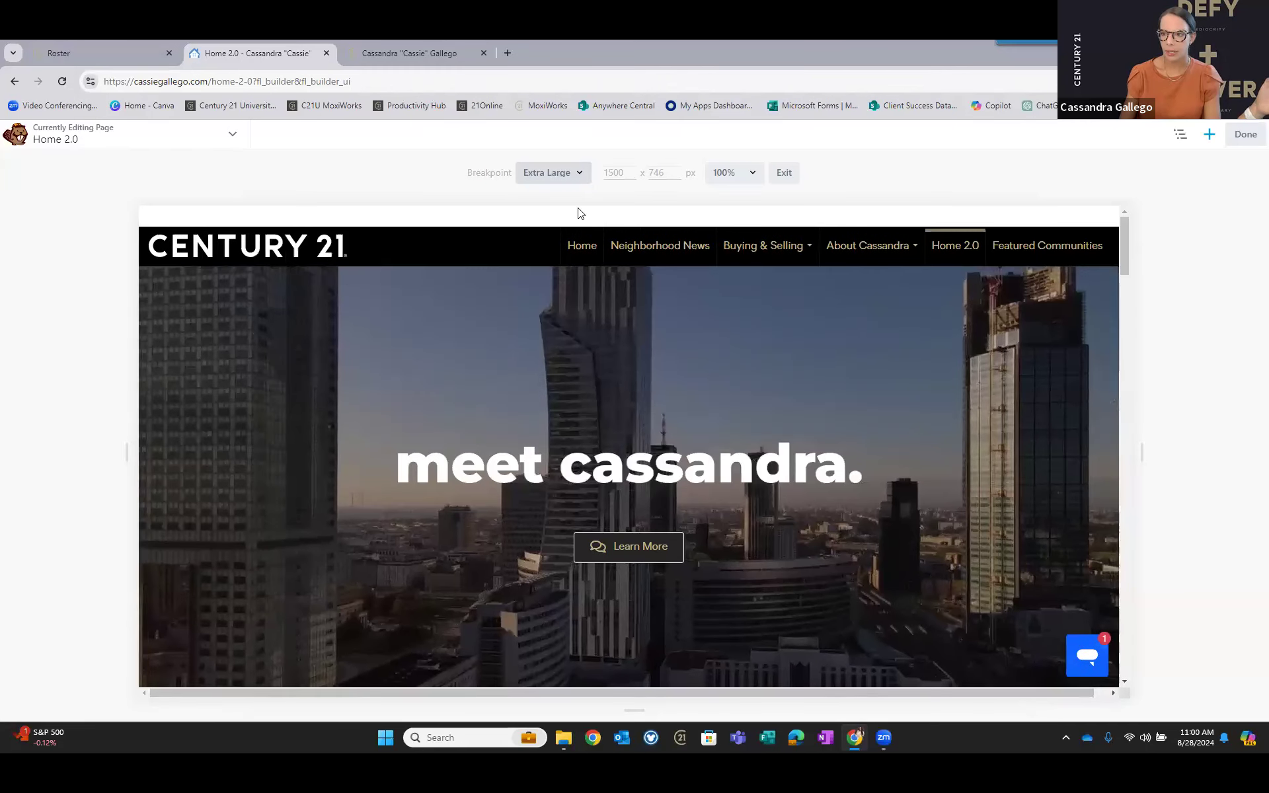
pyautogui.click(580, 175)
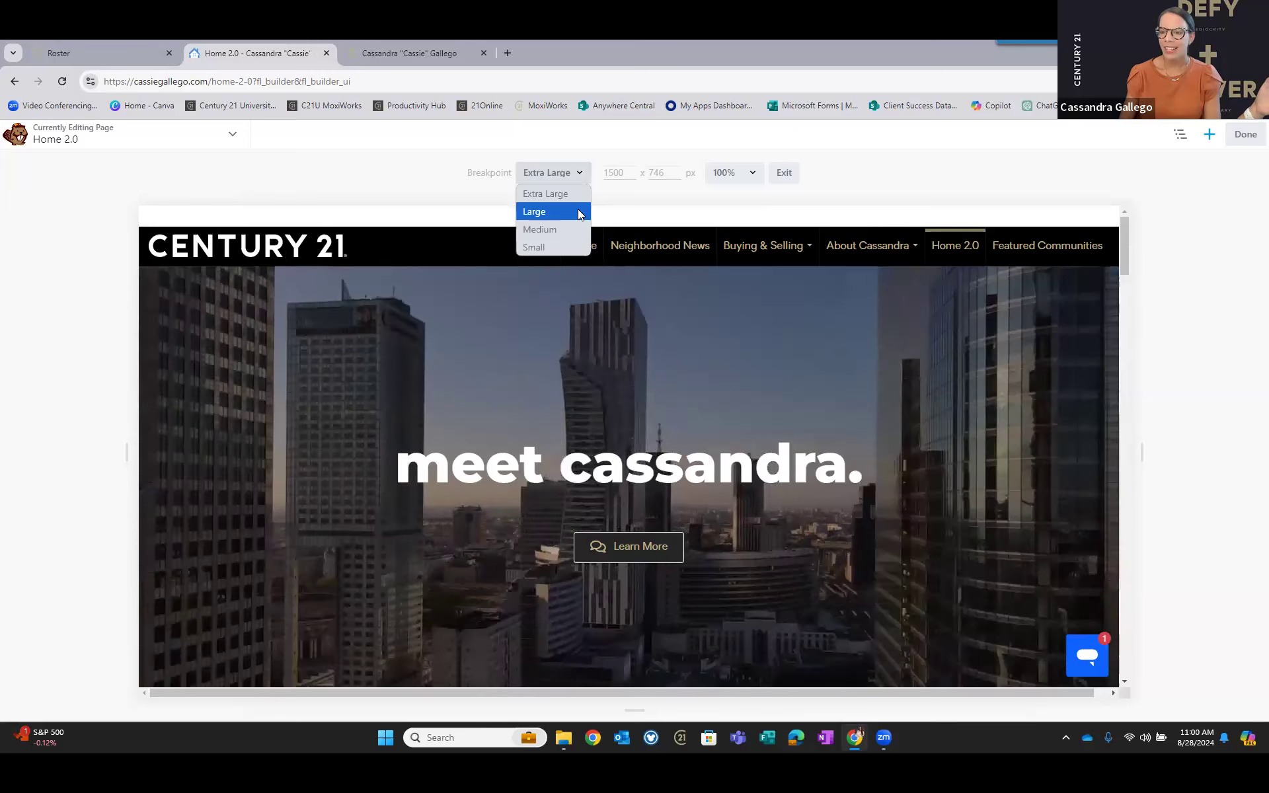
pyautogui.click(578, 213)
pyautogui.click(572, 174)
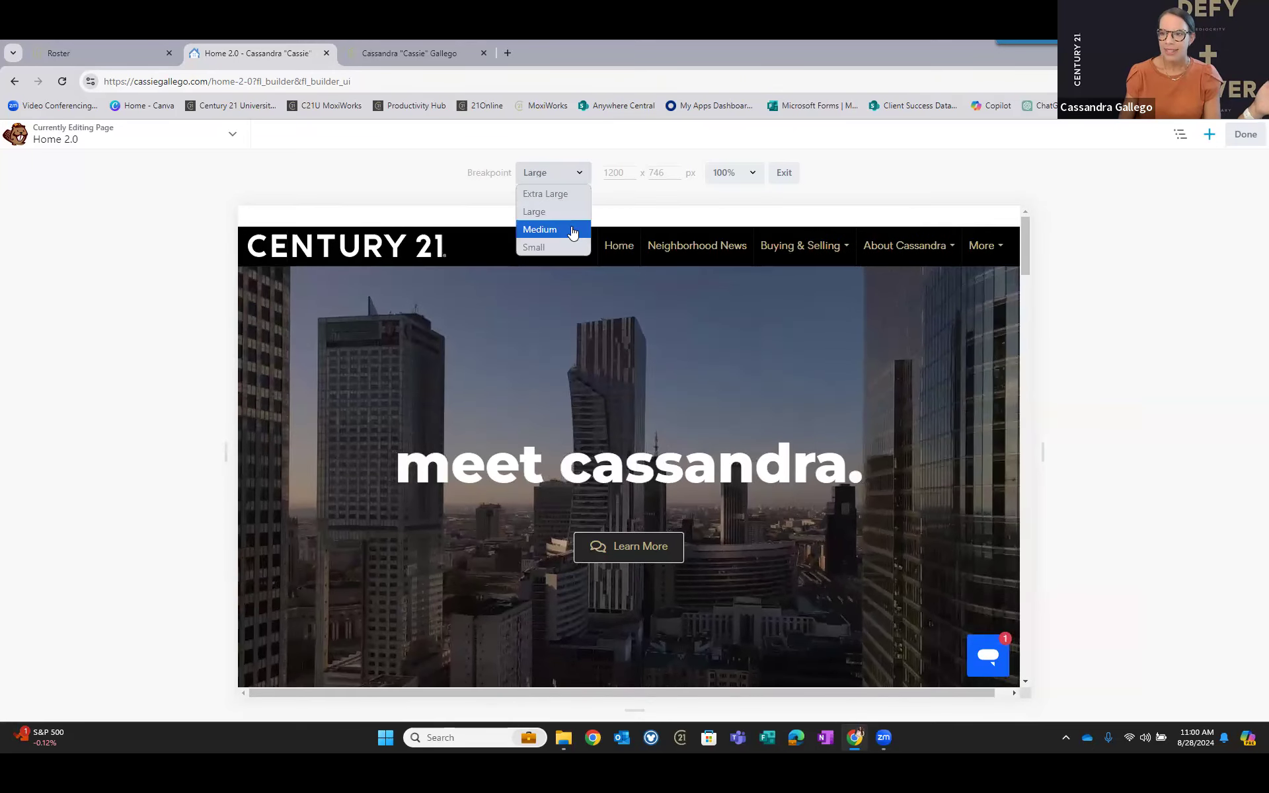
pyautogui.click(573, 229)
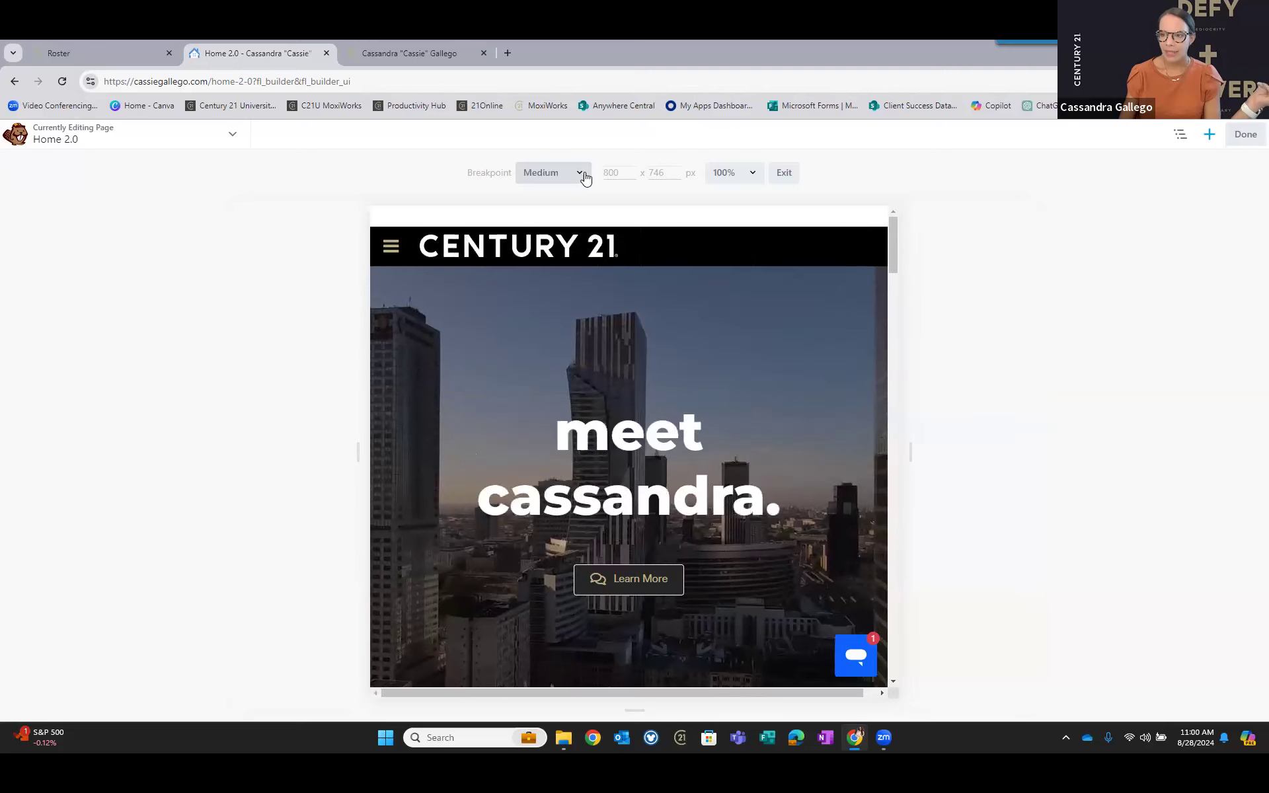
pyautogui.click(585, 177)
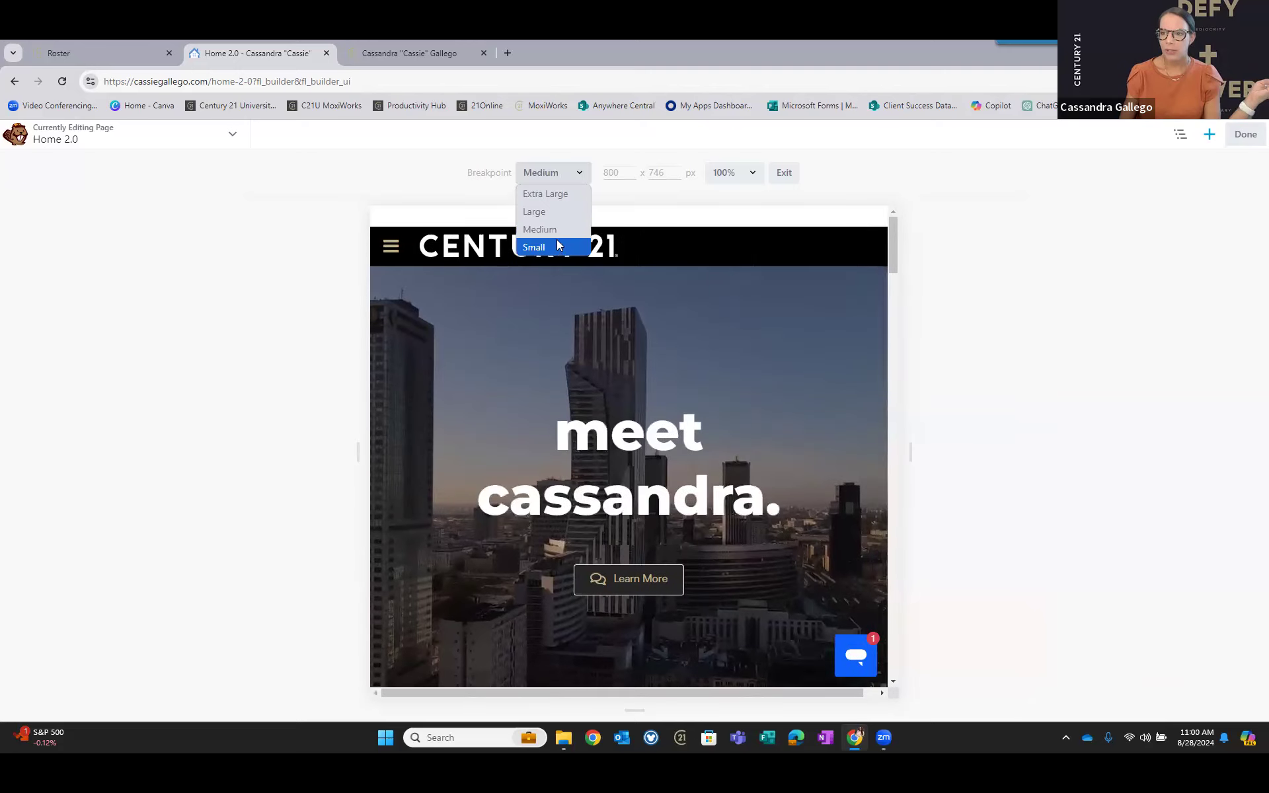
pyautogui.click(993, 384)
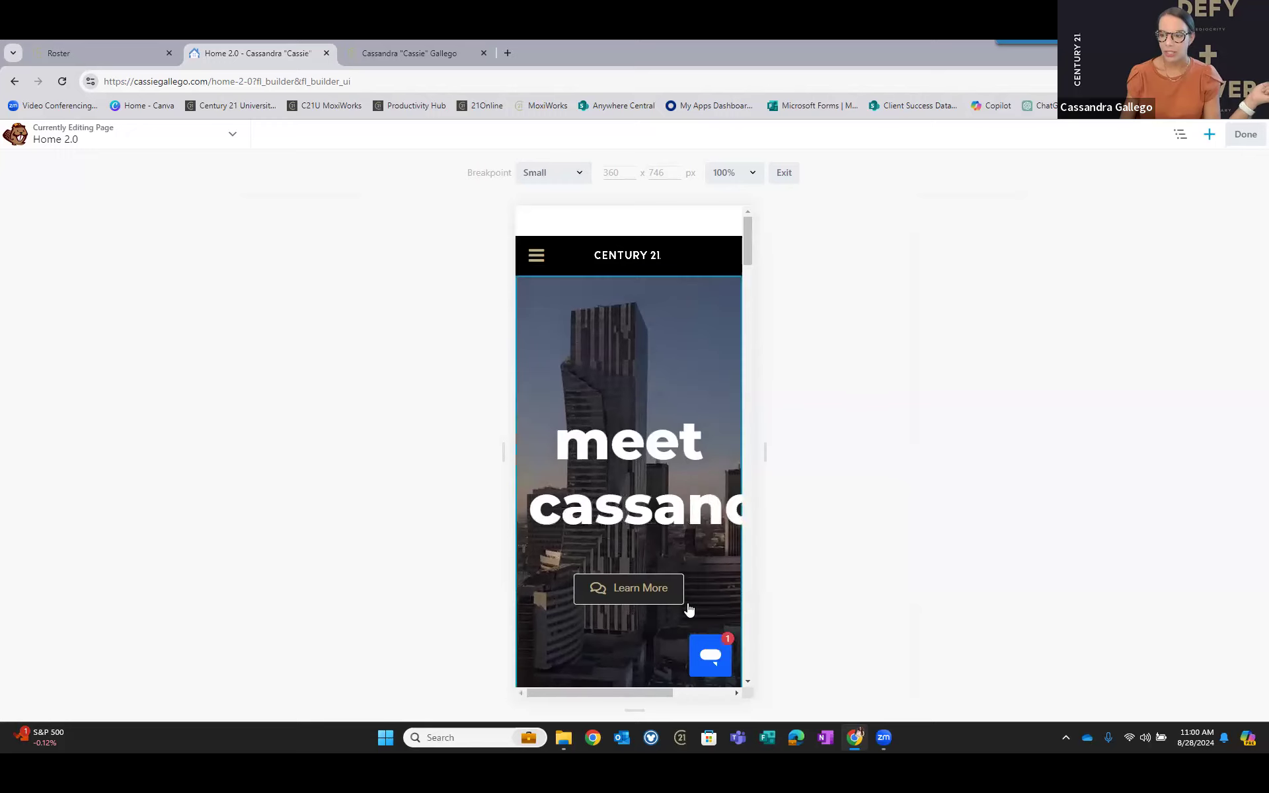
# Open the hero heading's style settings in the Small view and close them without making changes.
pyautogui.moveTo(668, 511)
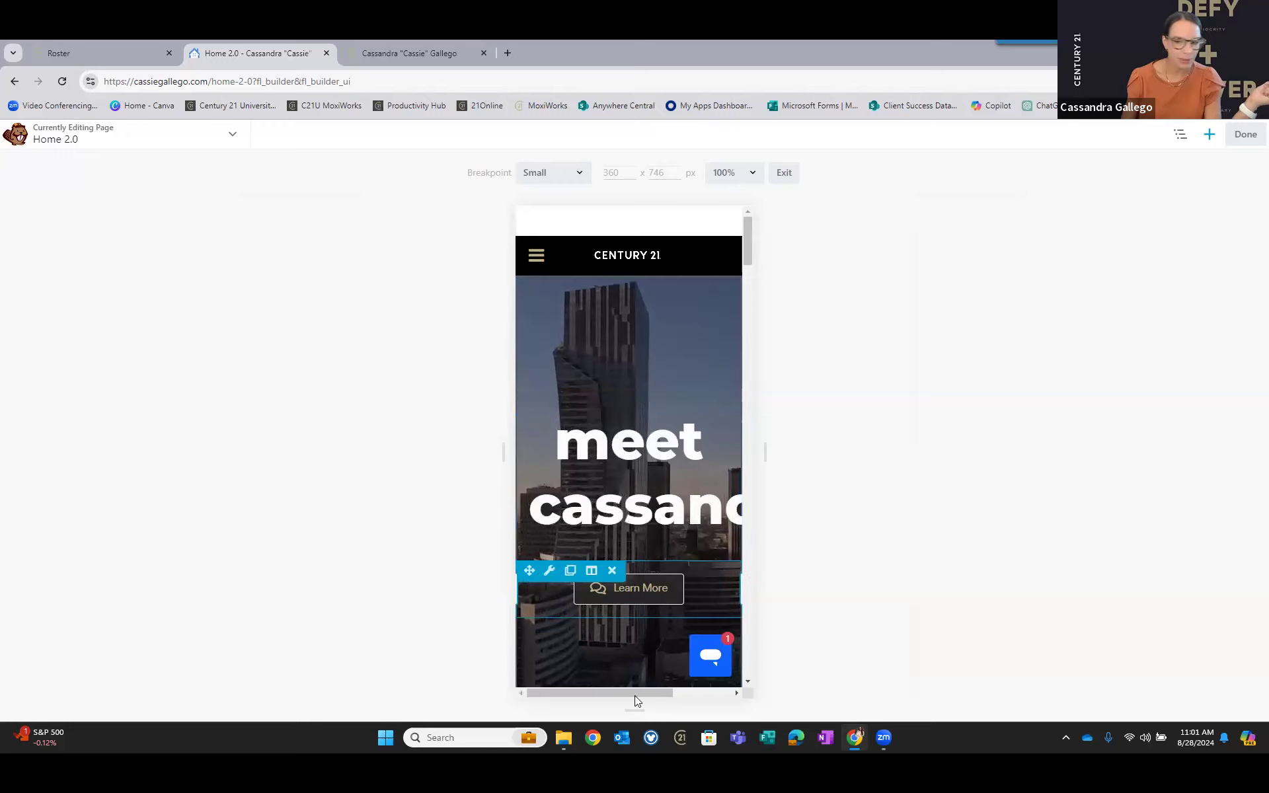
pyautogui.moveTo(588, 696)
pyautogui.mouseDown()
pyautogui.moveTo(611, 697)
pyautogui.moveTo(588, 697)
pyautogui.mouseUp()
pyautogui.moveTo(648, 501)
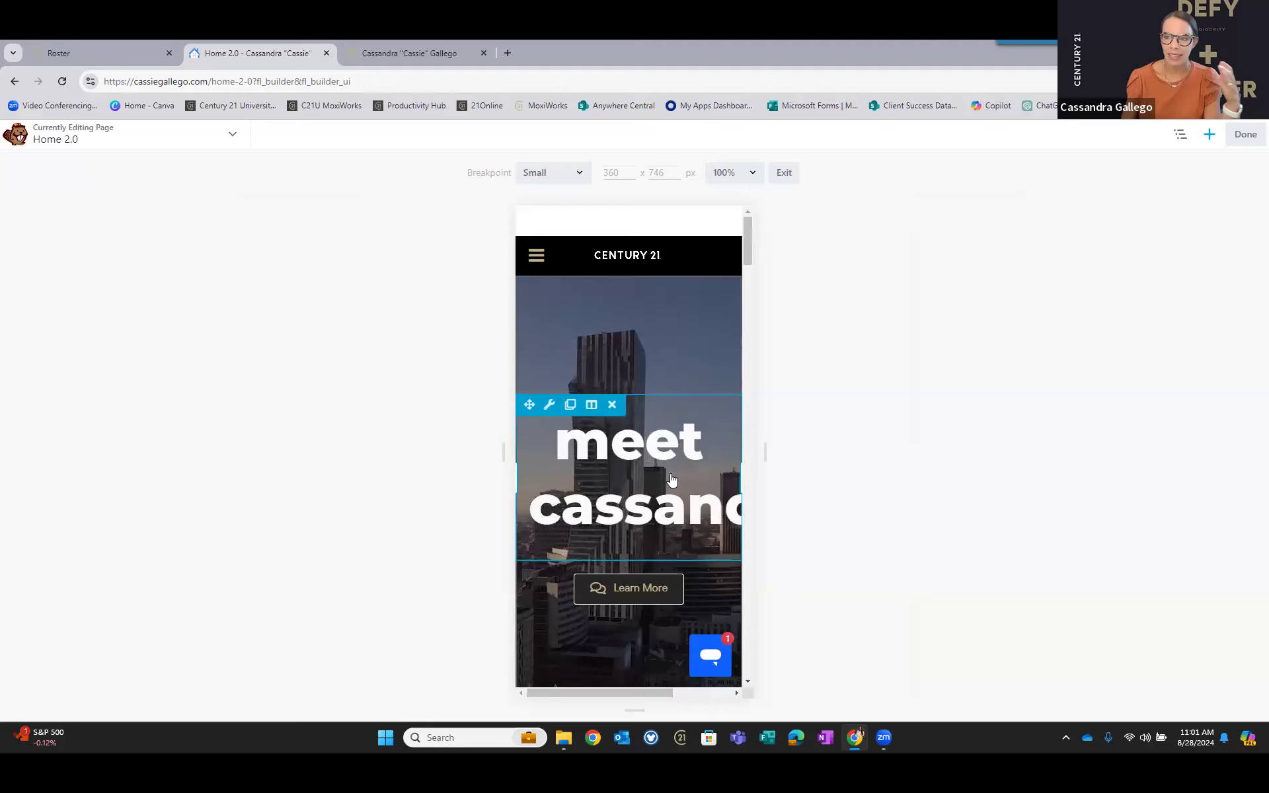
pyautogui.click(705, 426)
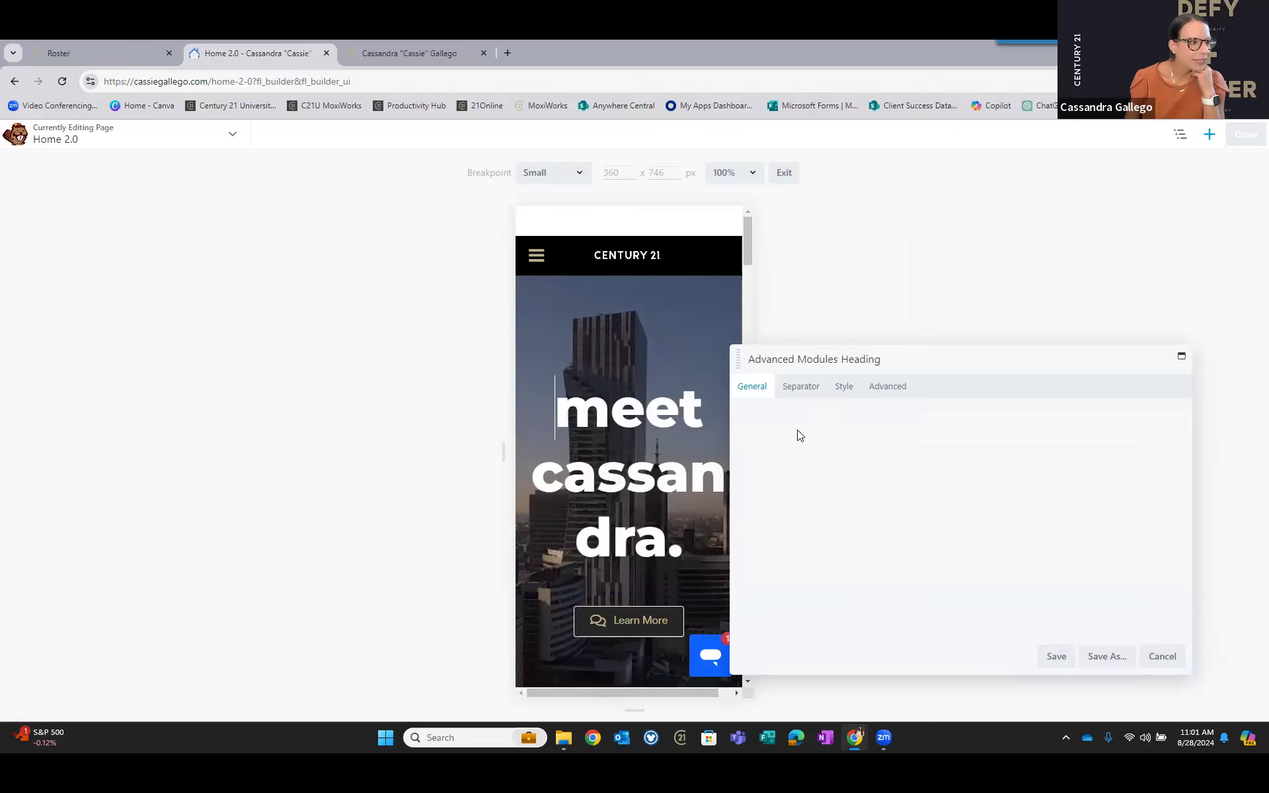
pyautogui.click(846, 387)
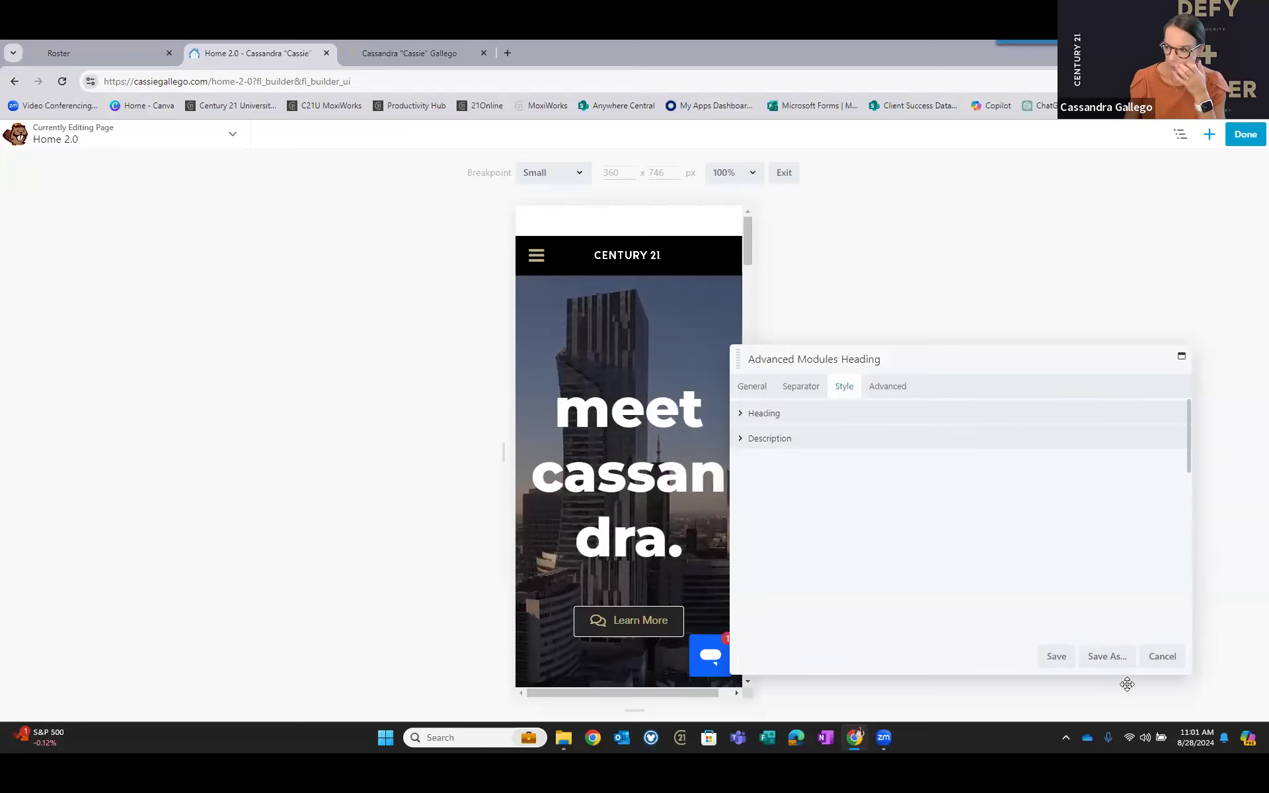
pyautogui.click(1161, 657)
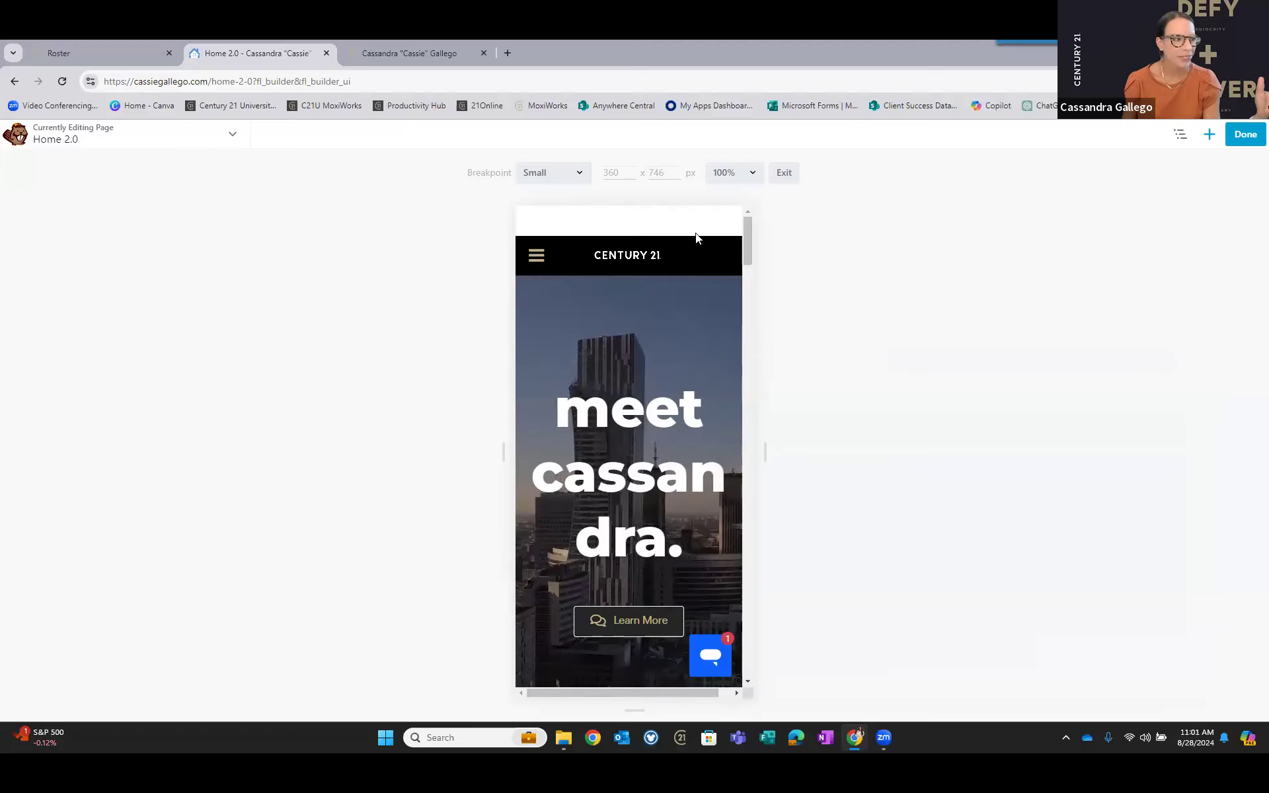
# Examine how the page's sections stack in the Small view, down to the office maps and back to the hero.
pyautogui.moveTo(633, 463)
pyautogui.scroll(-5, 646, 474)
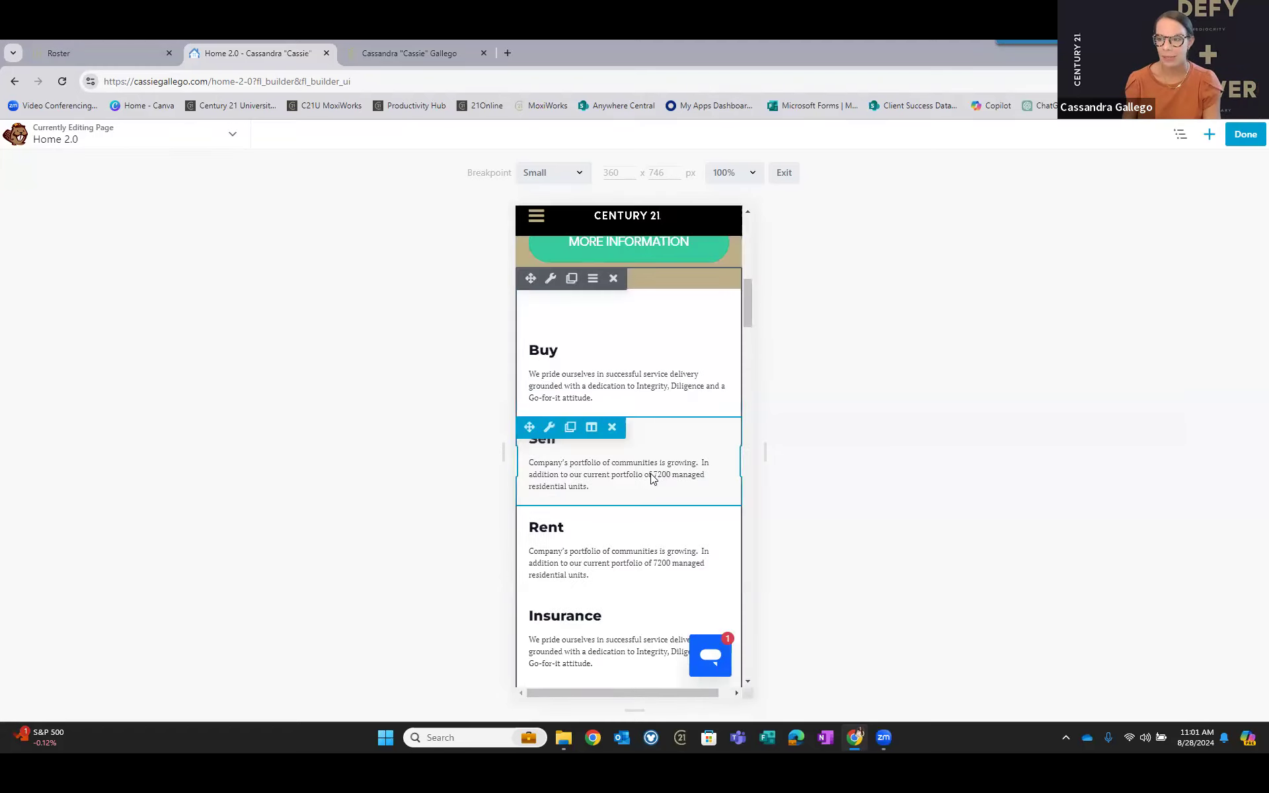
pyautogui.scroll(-5, 654, 479)
pyautogui.scroll(-5, 661, 481)
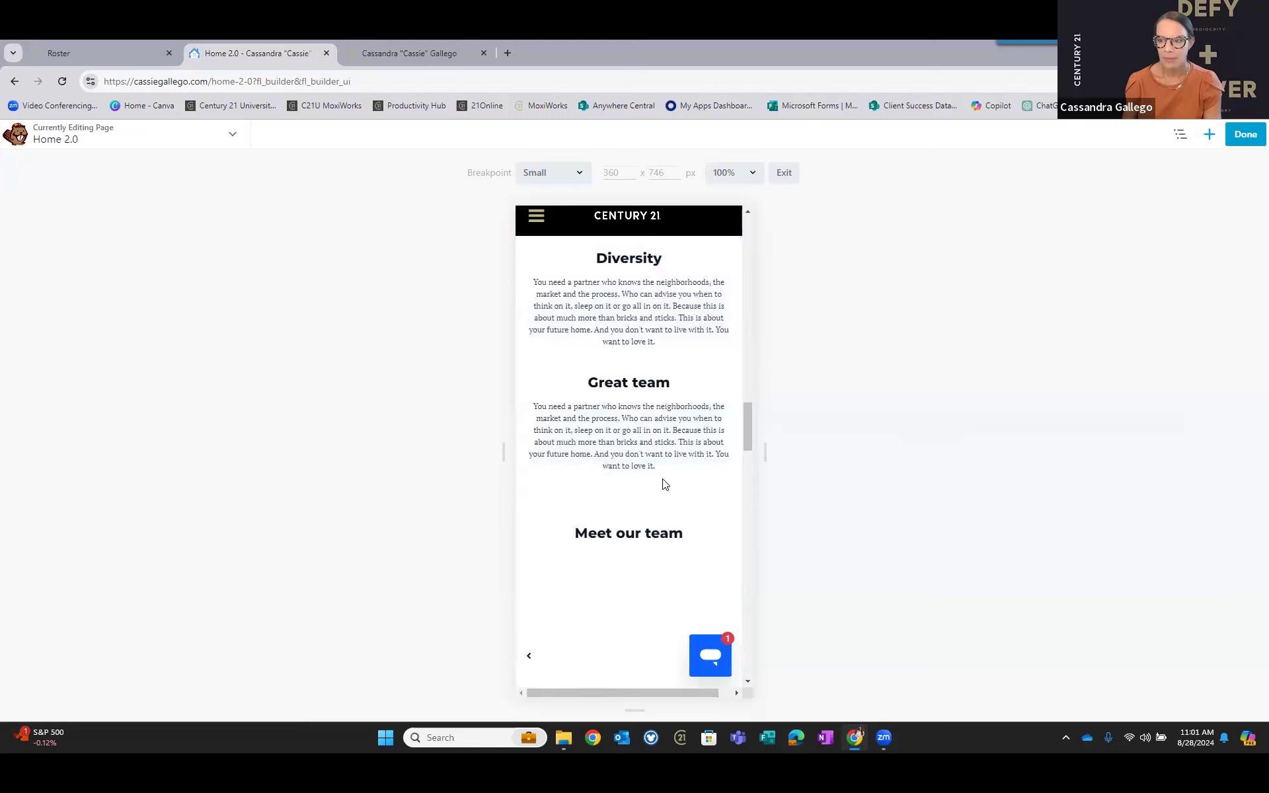
pyautogui.scroll(-5, 663, 486)
pyautogui.scroll(-5, 667, 476)
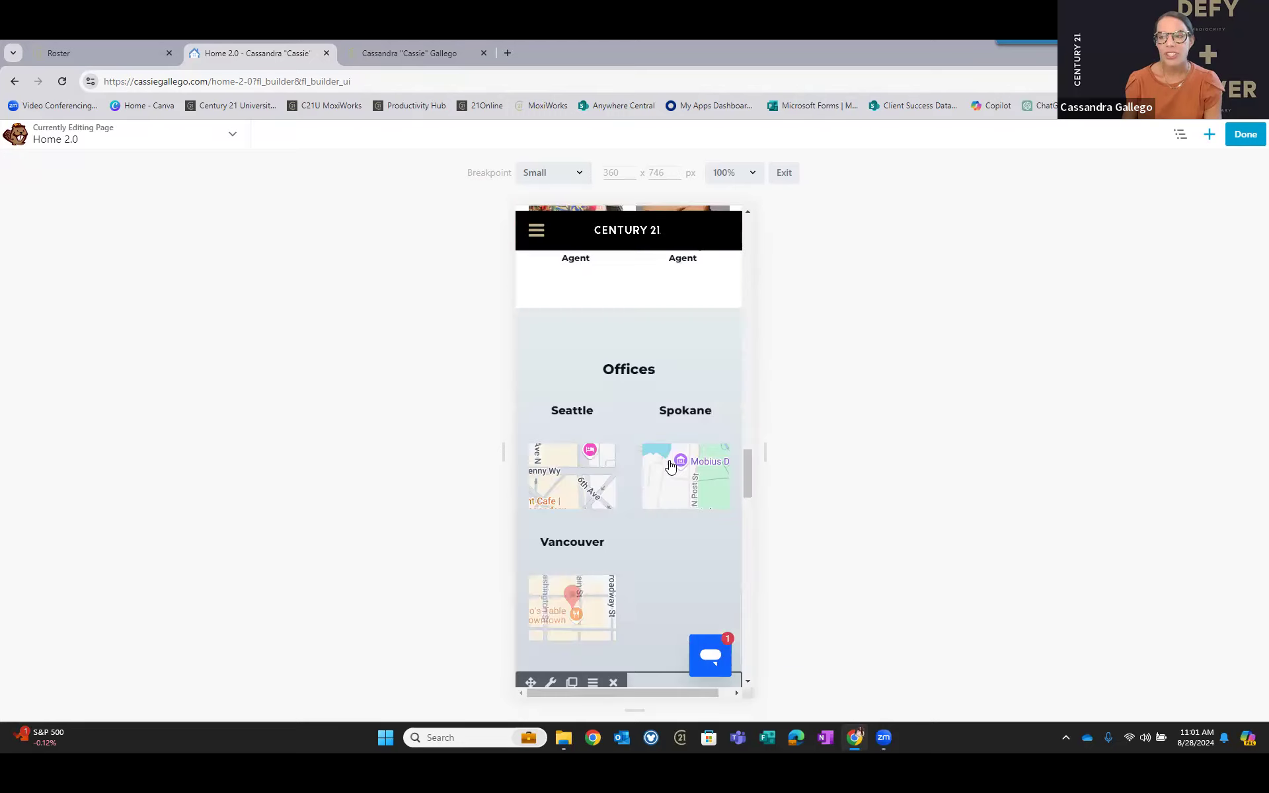
pyautogui.scroll(15, 671, 463)
pyautogui.scroll(5, 685, 448)
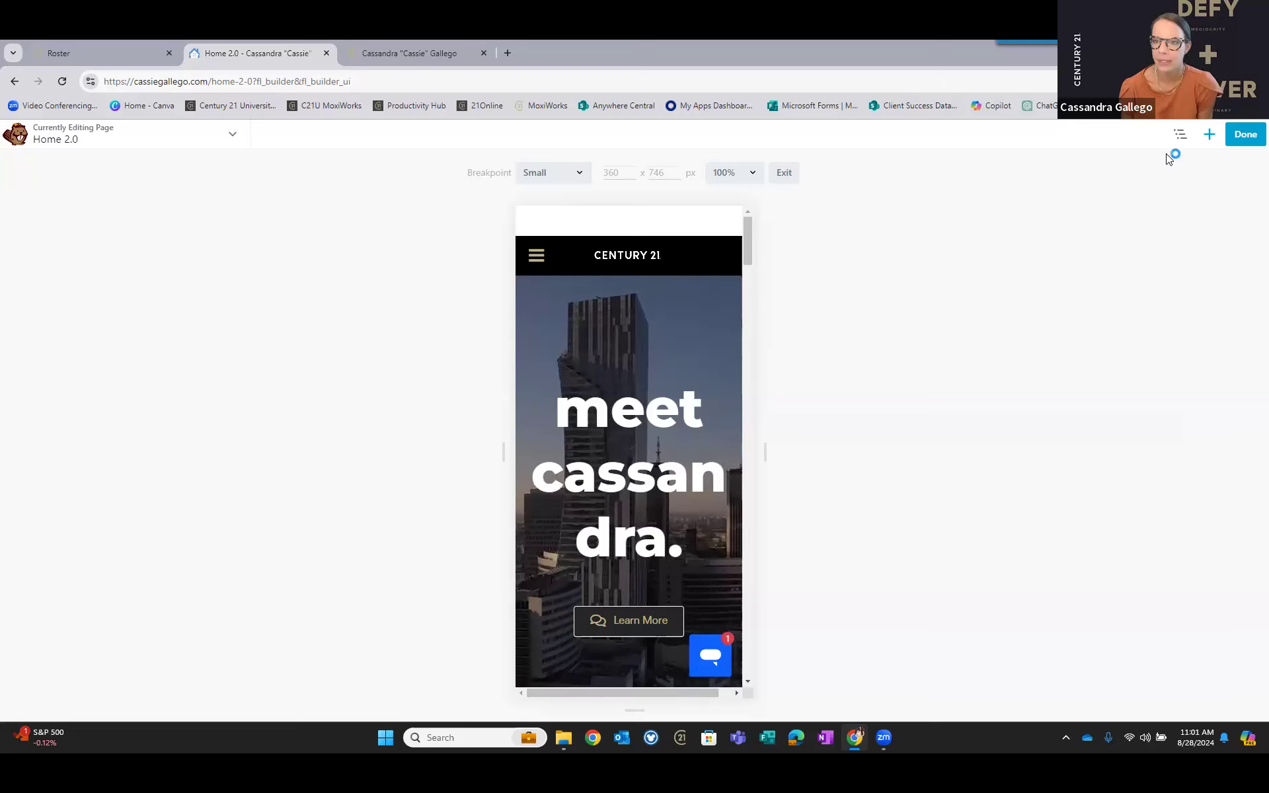
# Exit the Home 2.0 page builder, discarding the unpublished changes.
pyautogui.click(1239, 142)
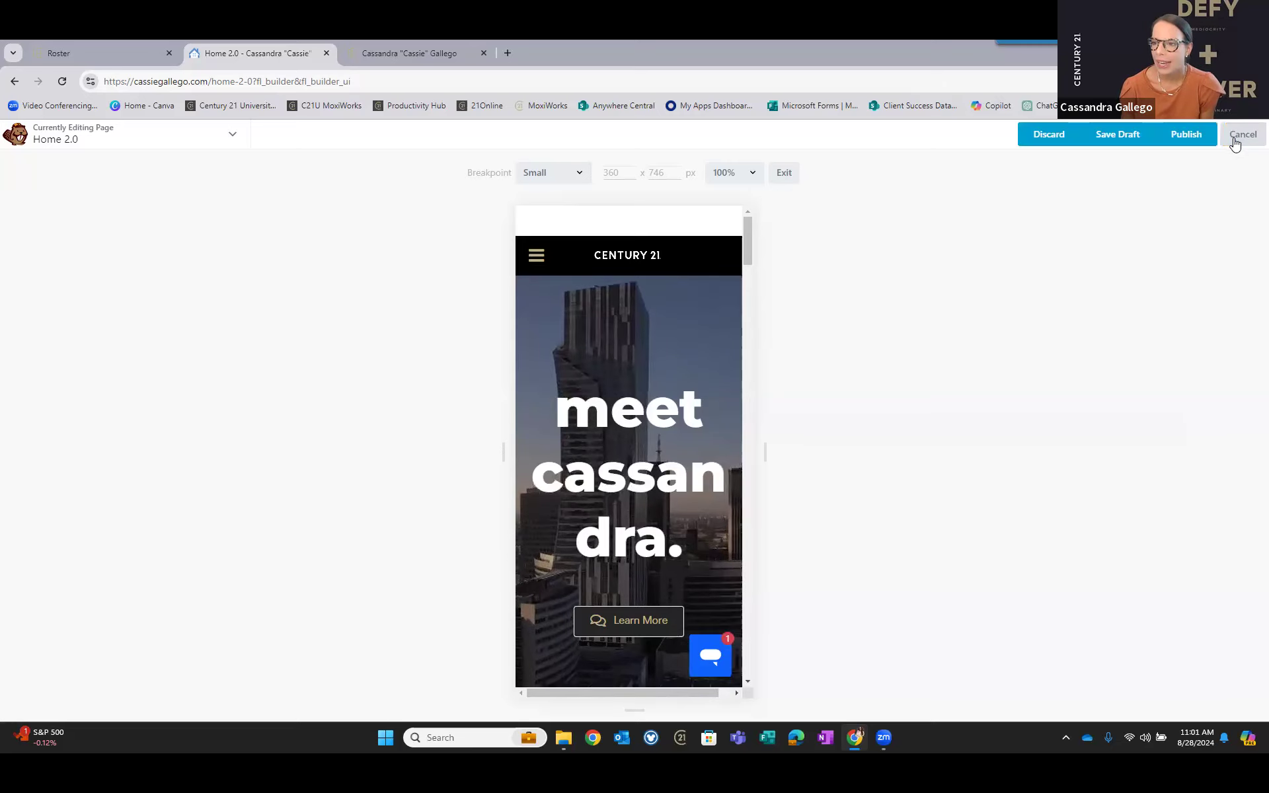
pyautogui.click(1244, 139)
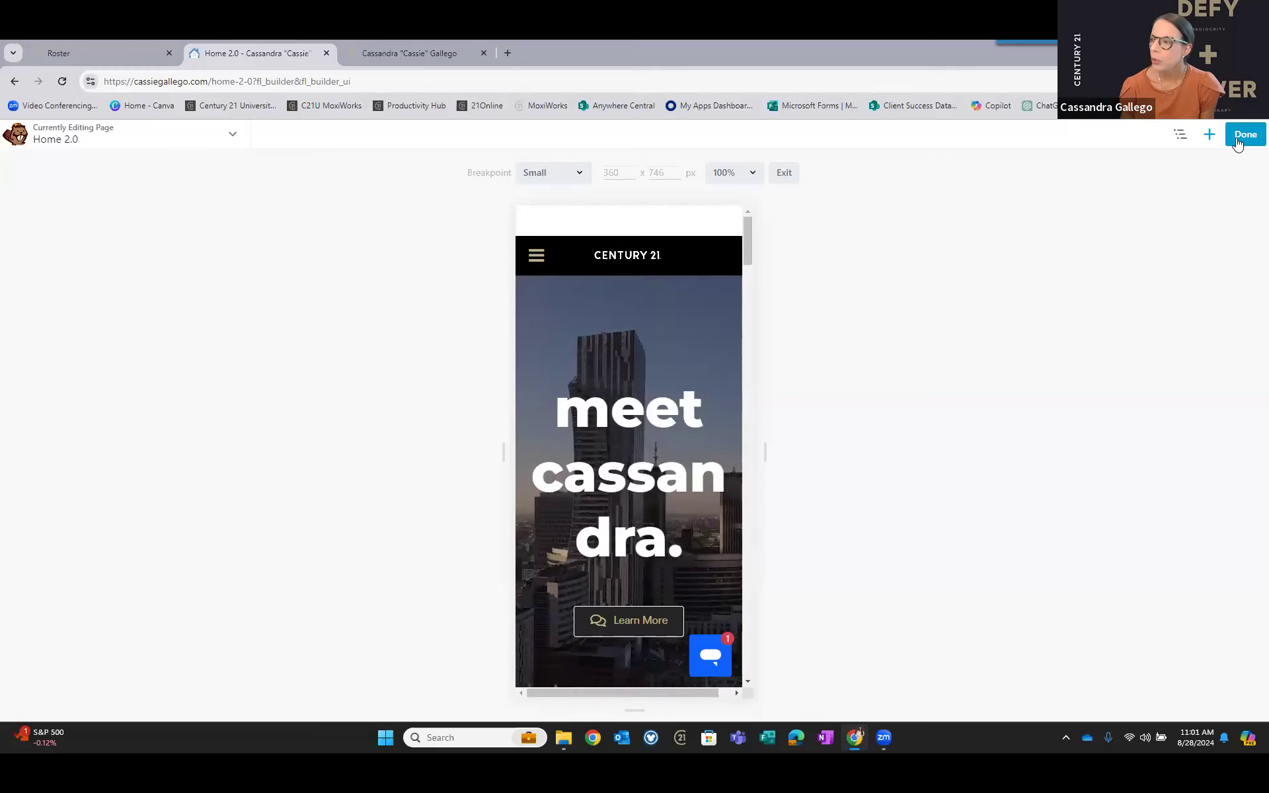
pyautogui.click(1237, 139)
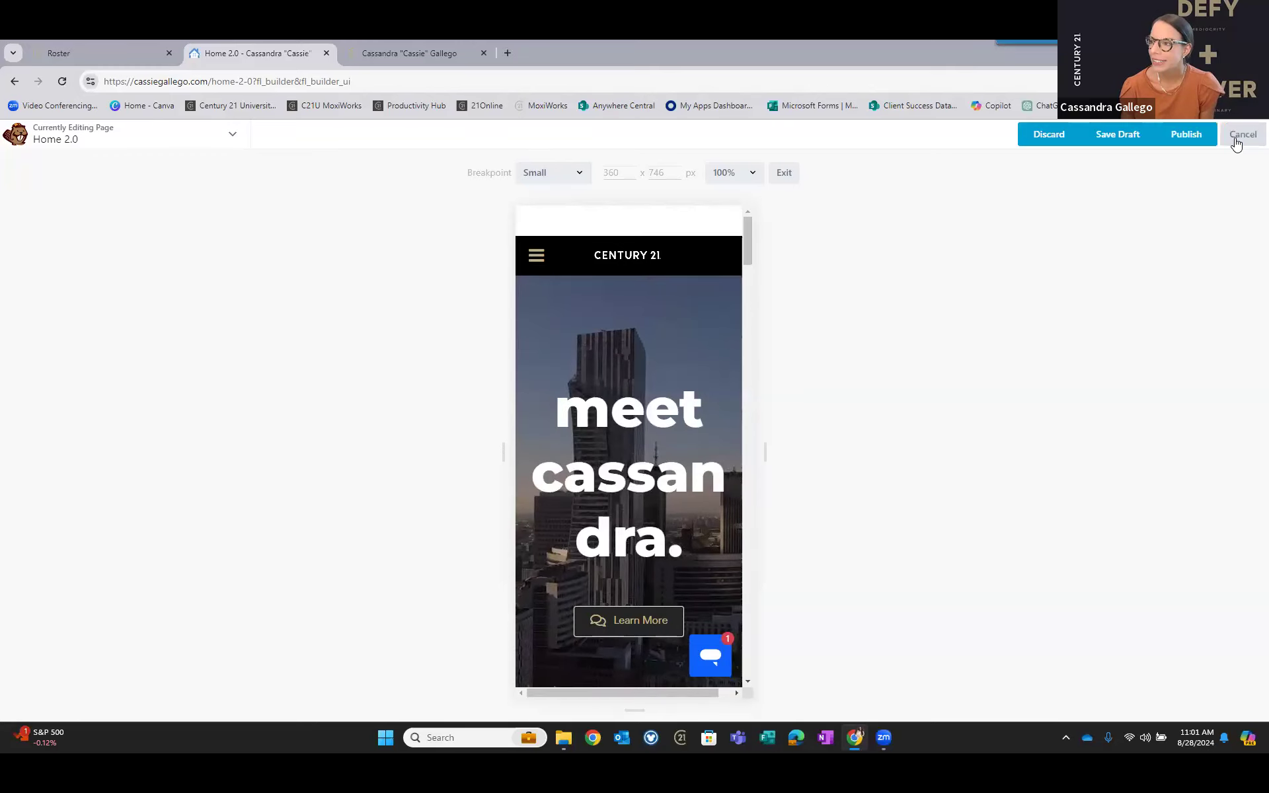
pyautogui.click(1056, 139)
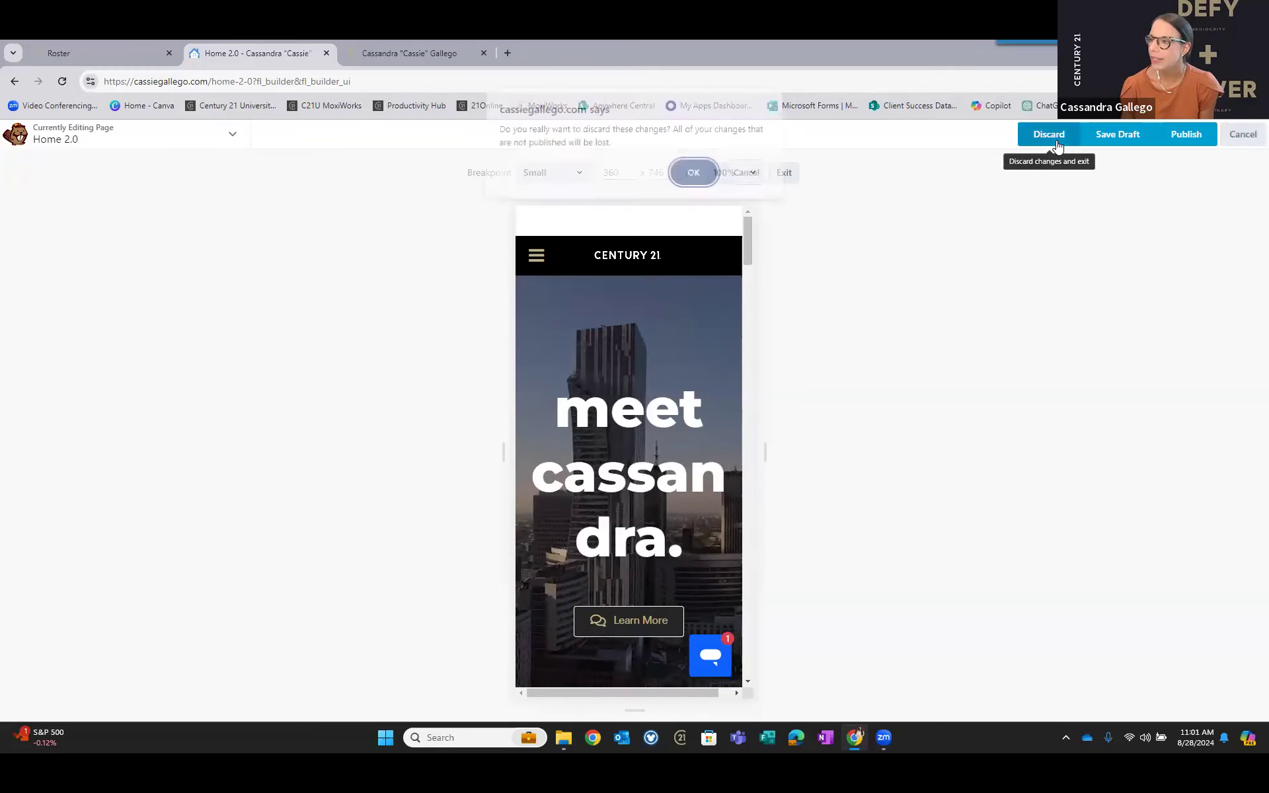
pyautogui.click(694, 178)
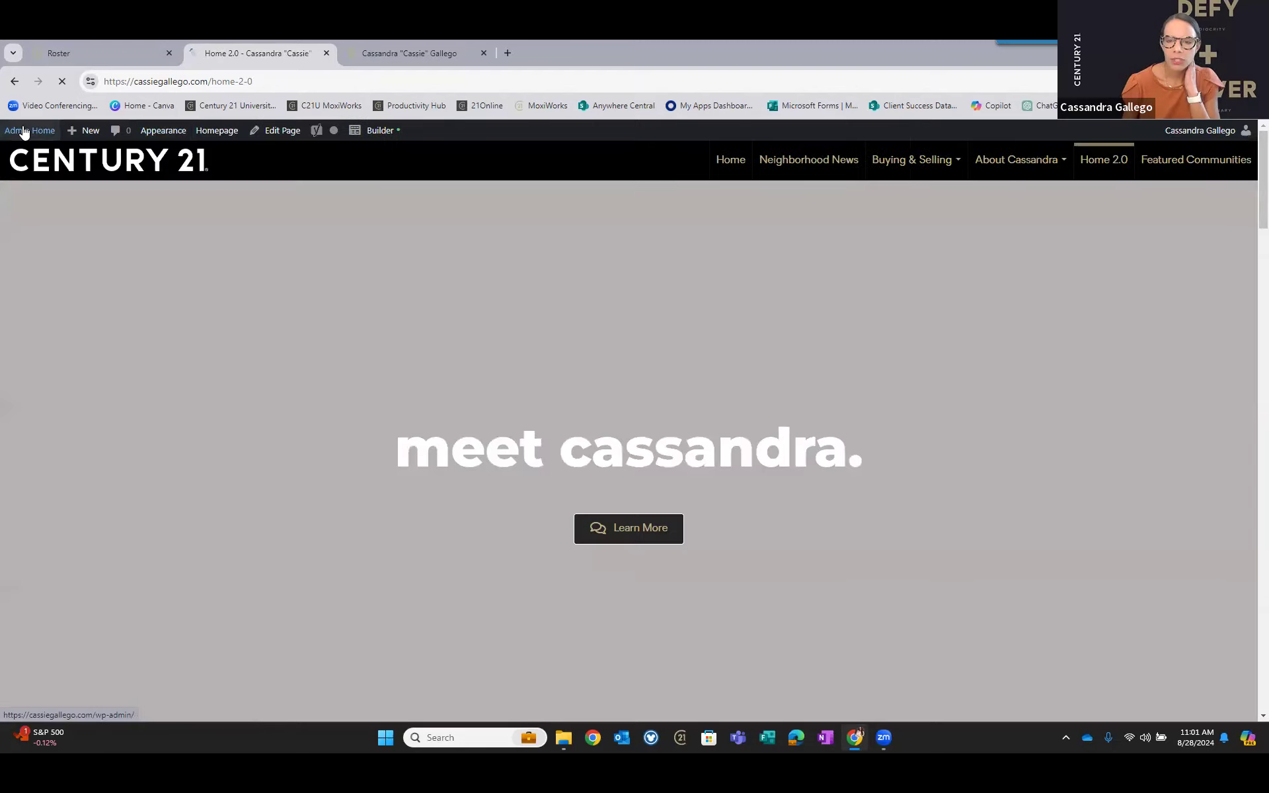
# In the site admin's appearance settings, choose the custom homepage layout with the Home 2.0 page and publish it.
pyautogui.click(44, 135)
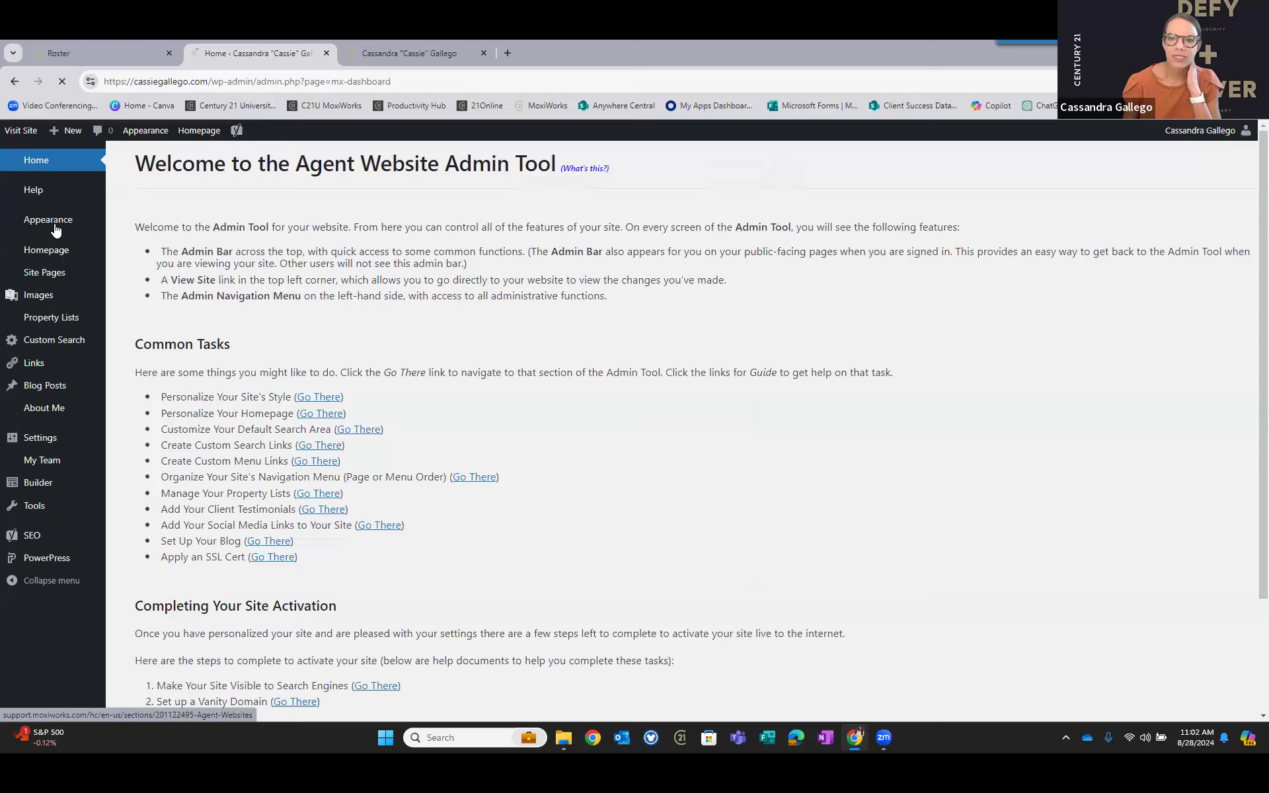
pyautogui.moveTo(56, 230)
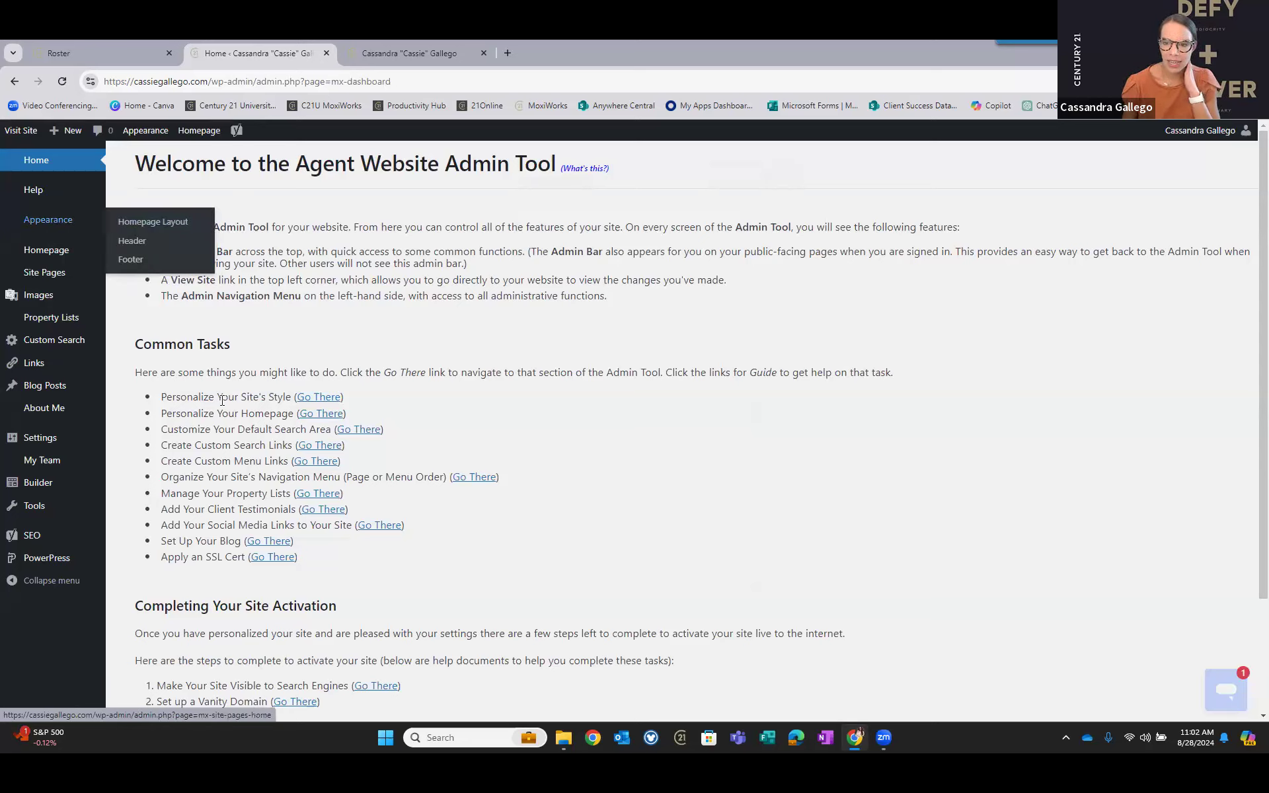
pyautogui.click(67, 223)
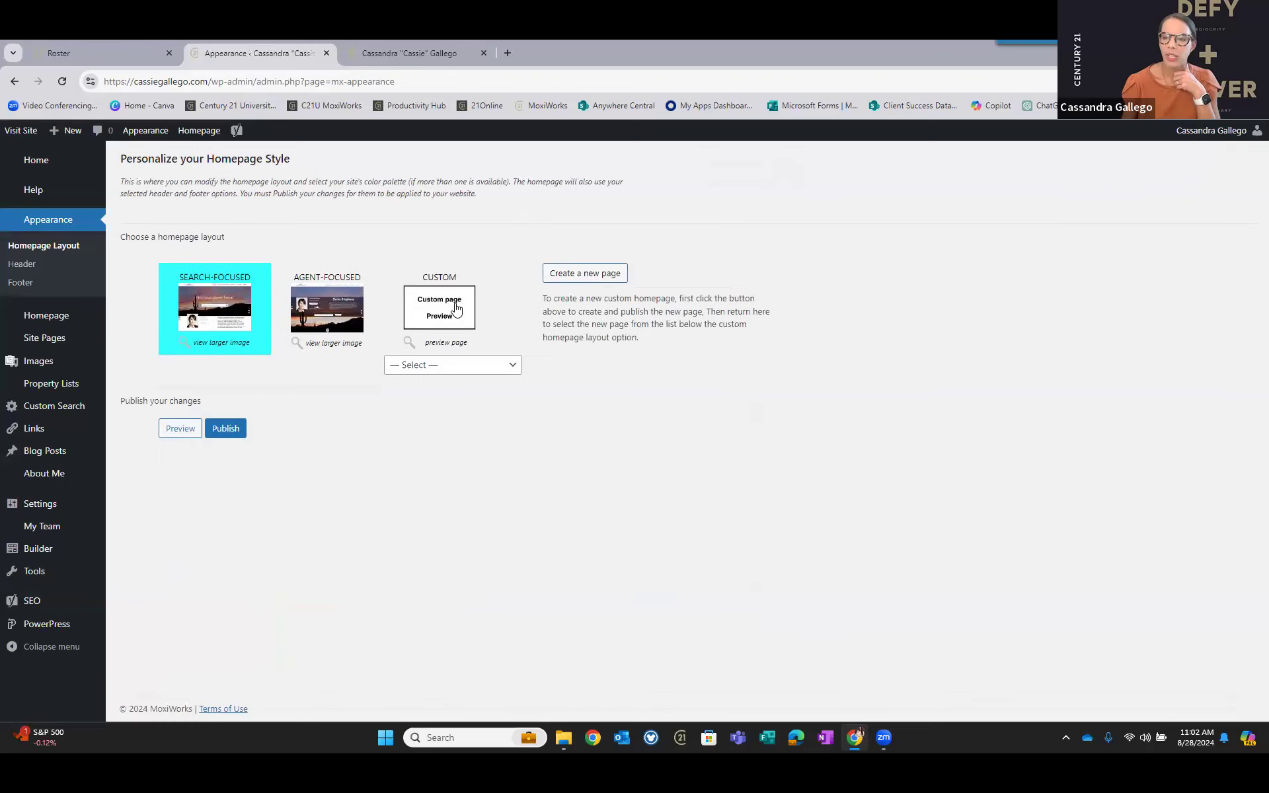
pyautogui.click(450, 290)
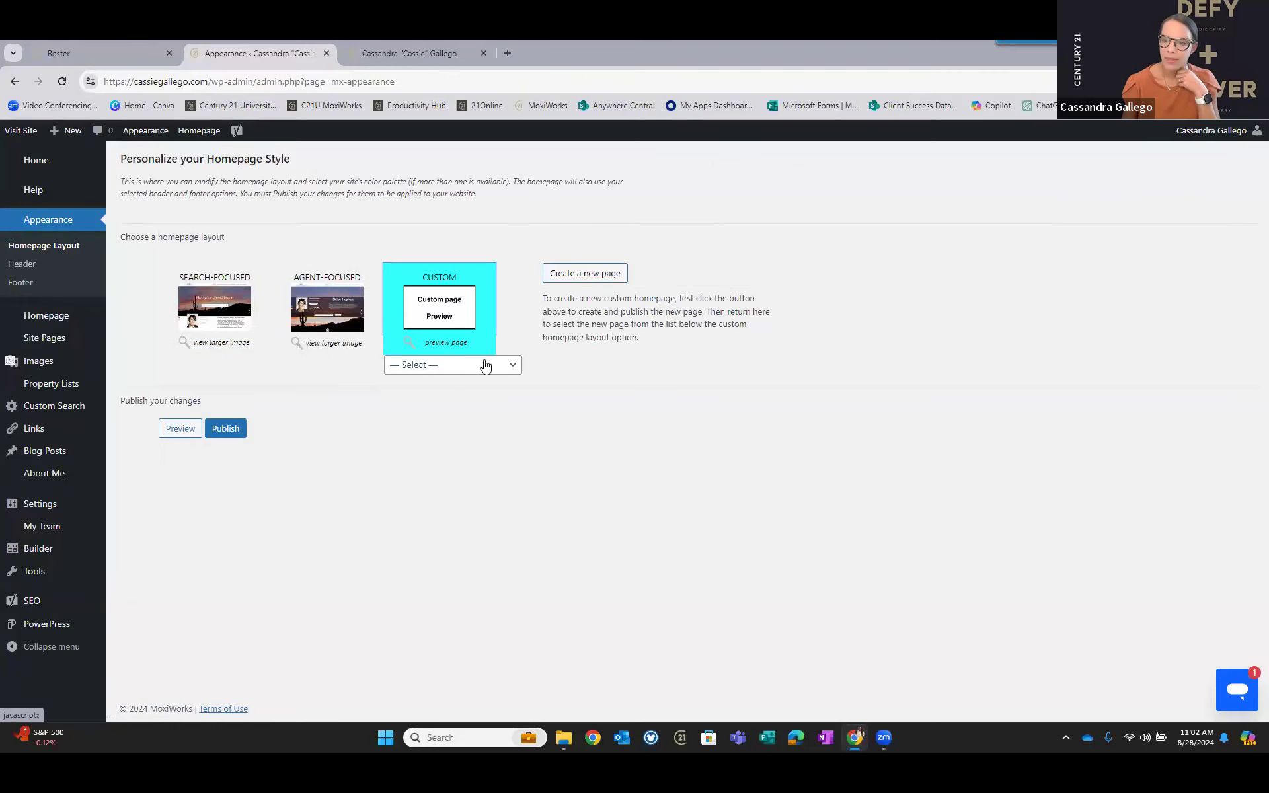
pyautogui.click(456, 364)
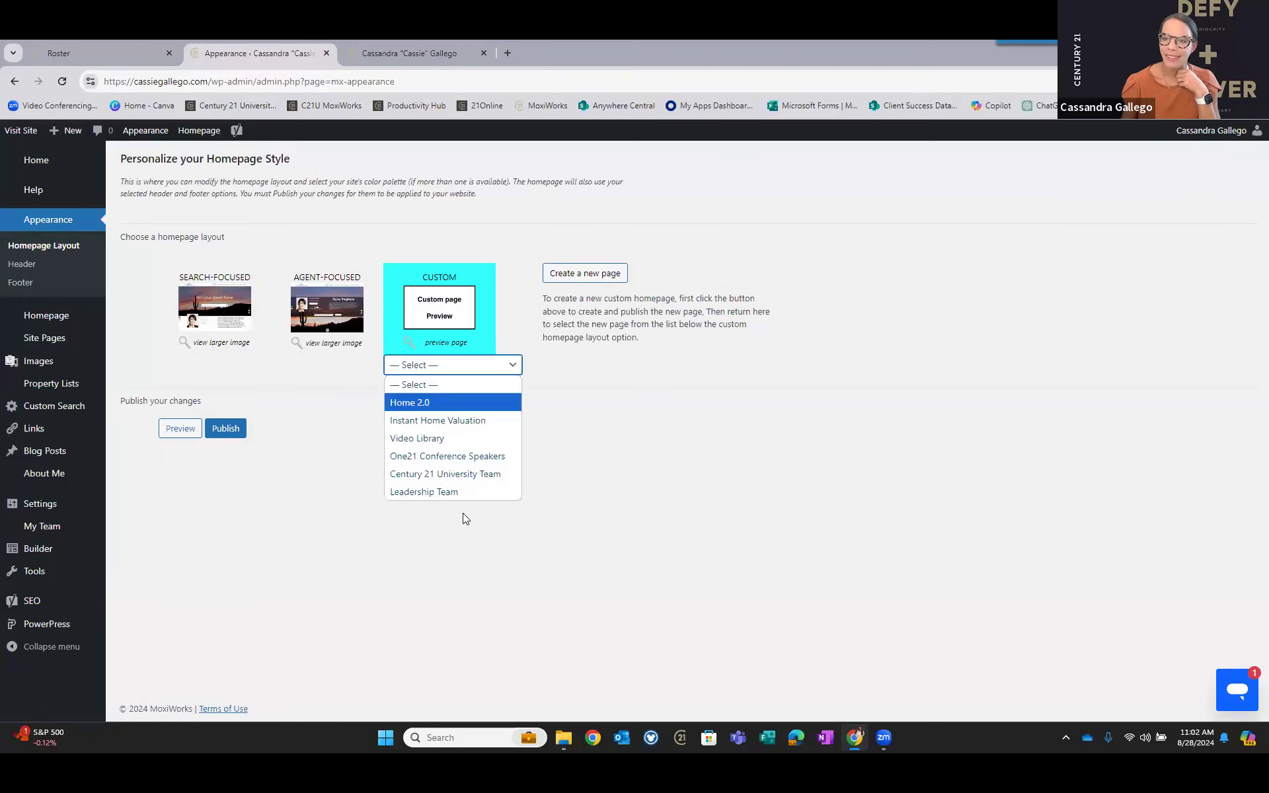
pyautogui.click(424, 403)
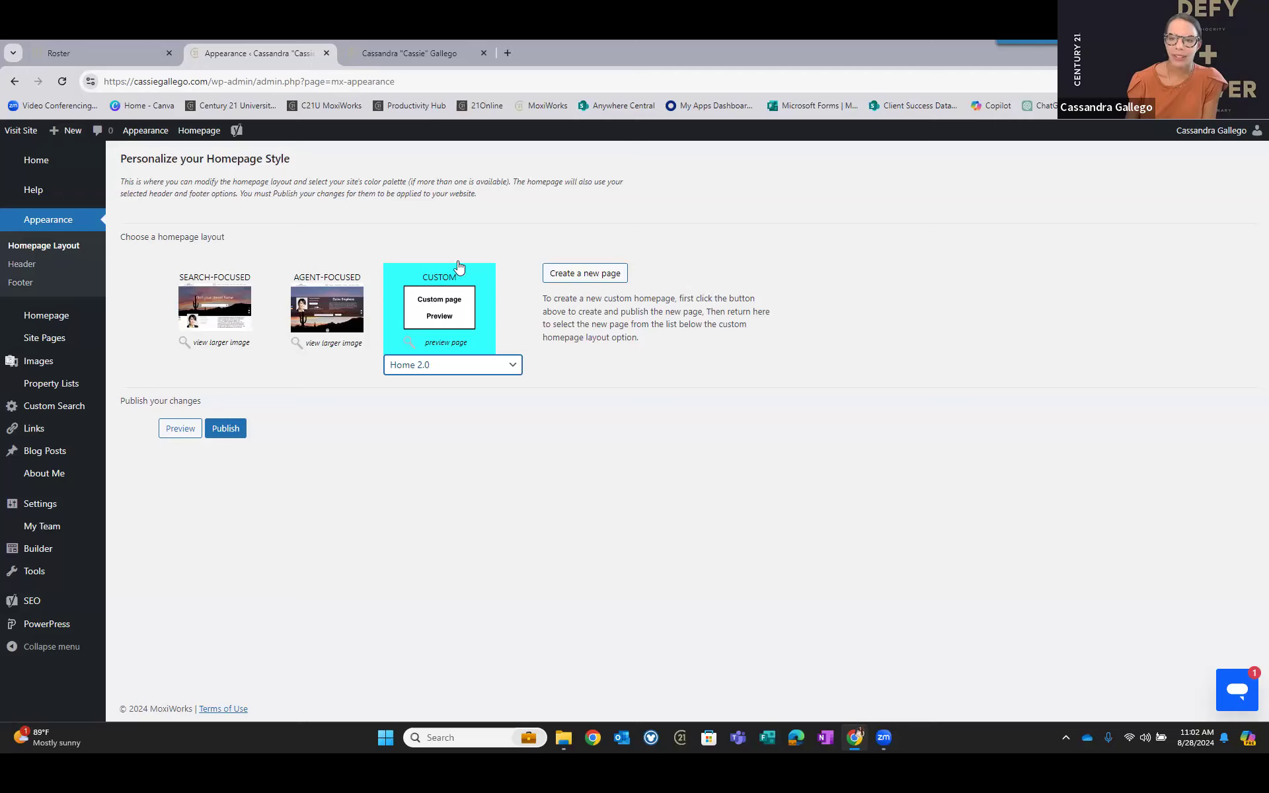
pyautogui.click(433, 365)
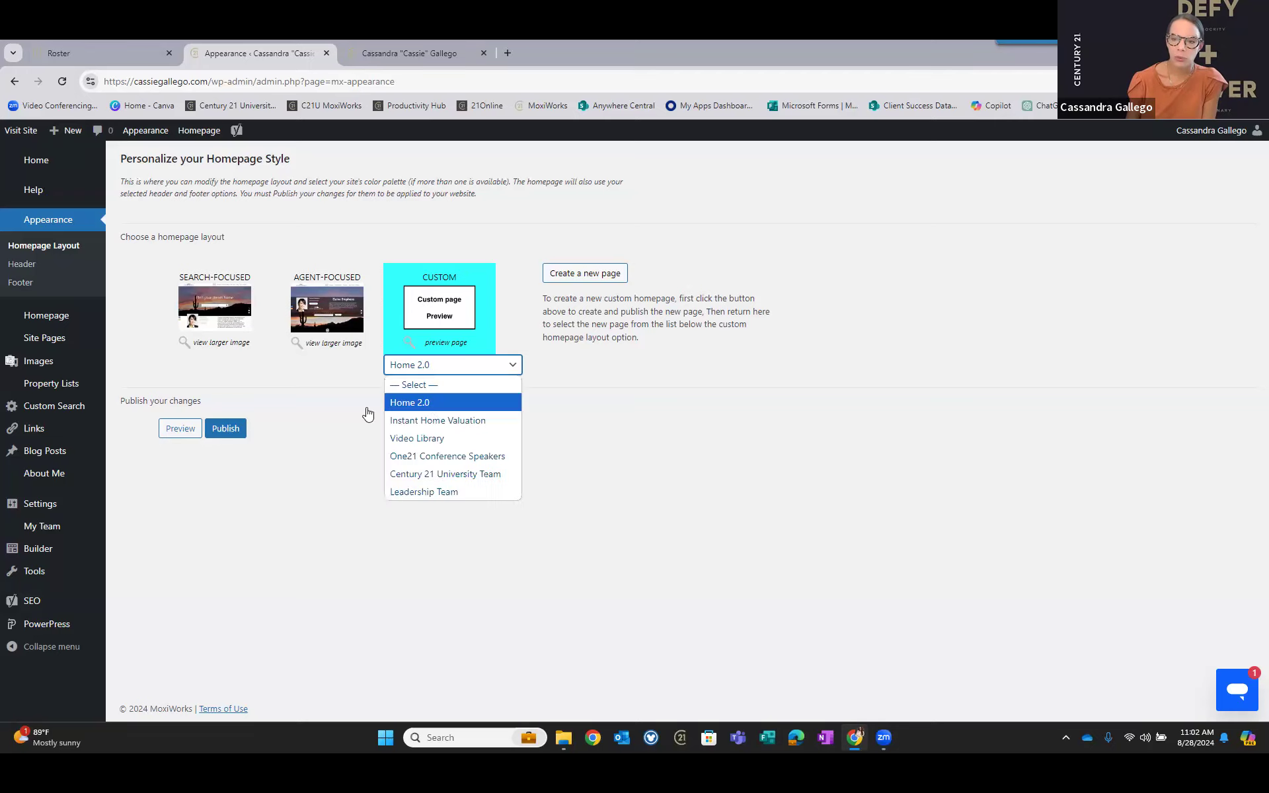
pyautogui.click(233, 437)
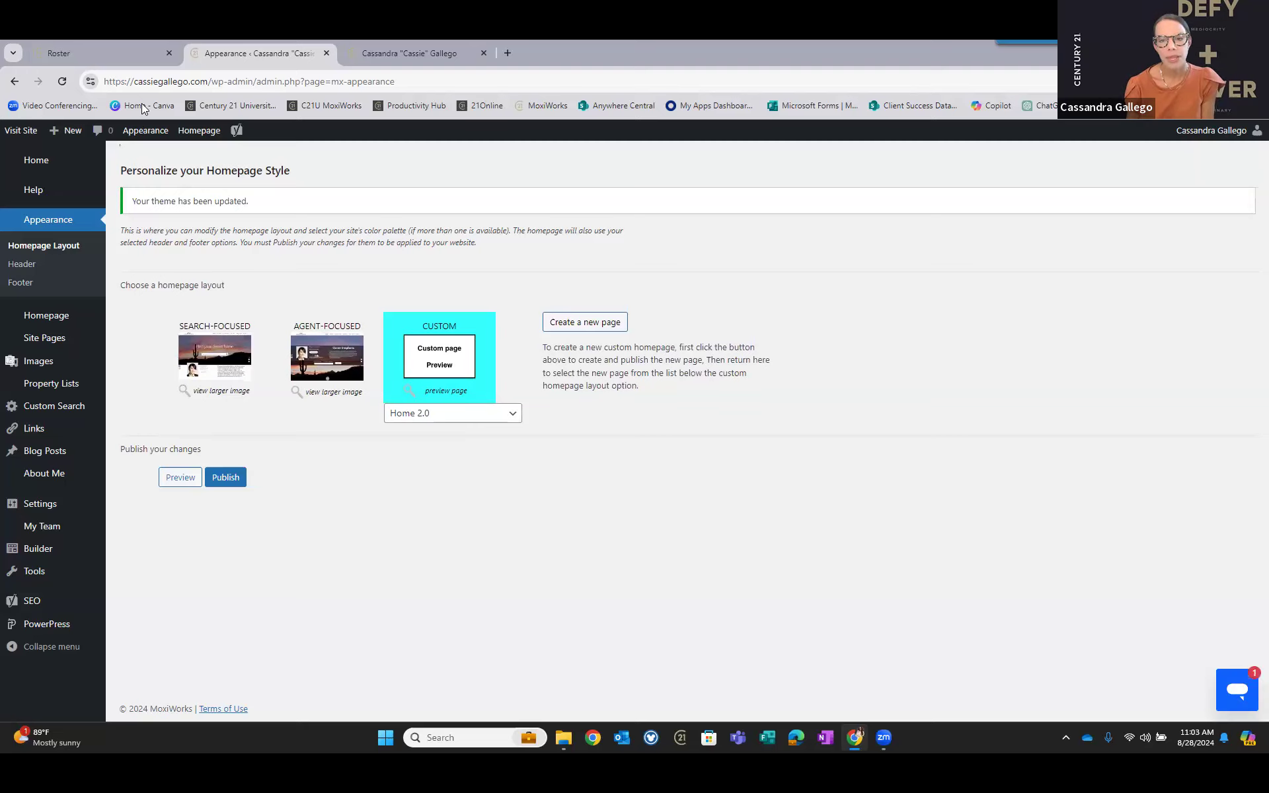
# Review the admin welcome page's common tasks and site activation steps, including the vanity domain setup.
pyautogui.click(34, 162)
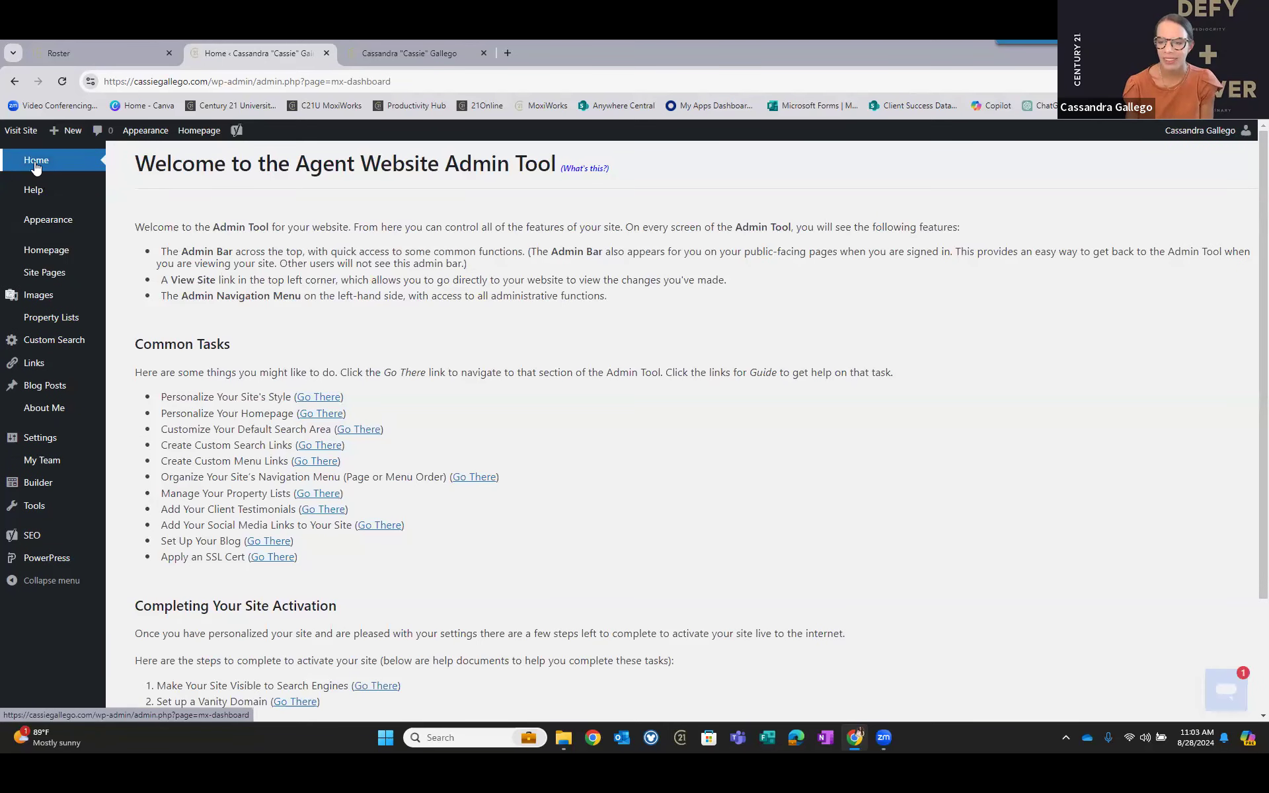
pyautogui.scroll(-2, 472, 399)
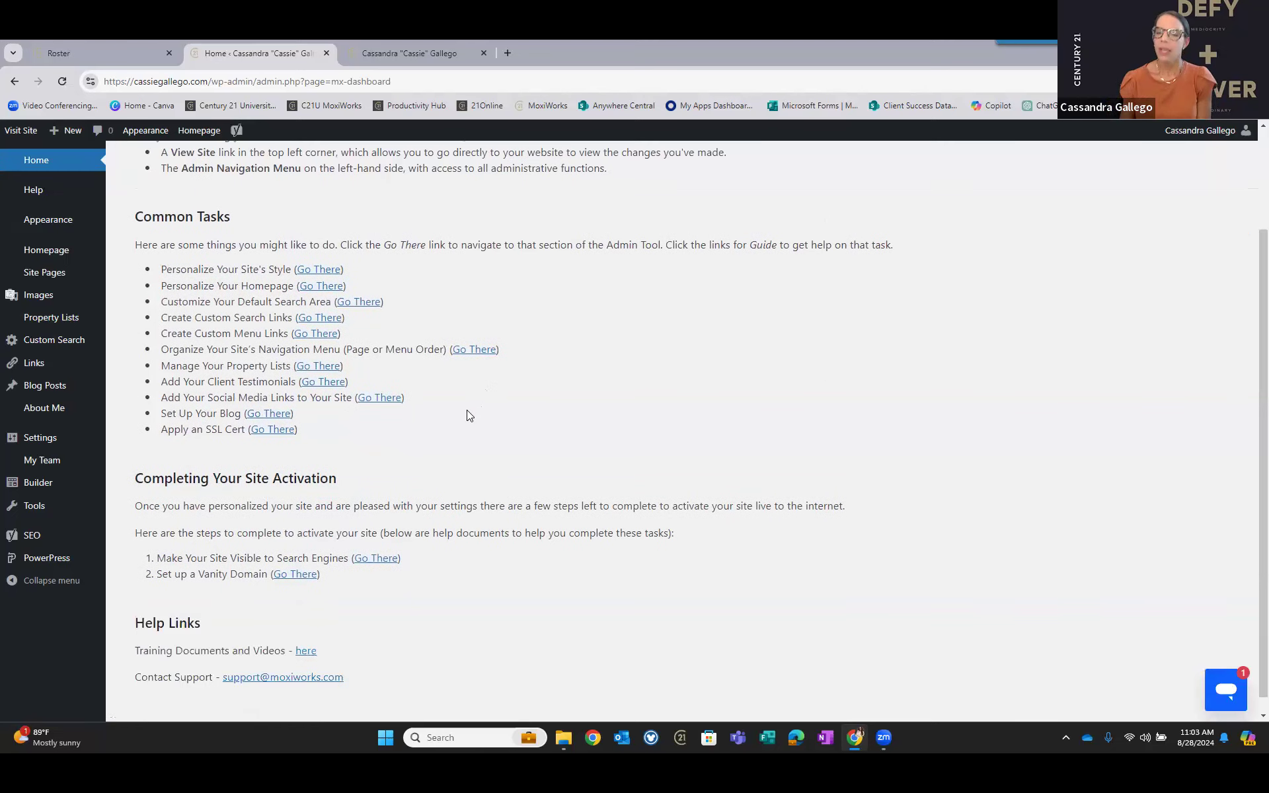
pyautogui.scroll(-1, 470, 417)
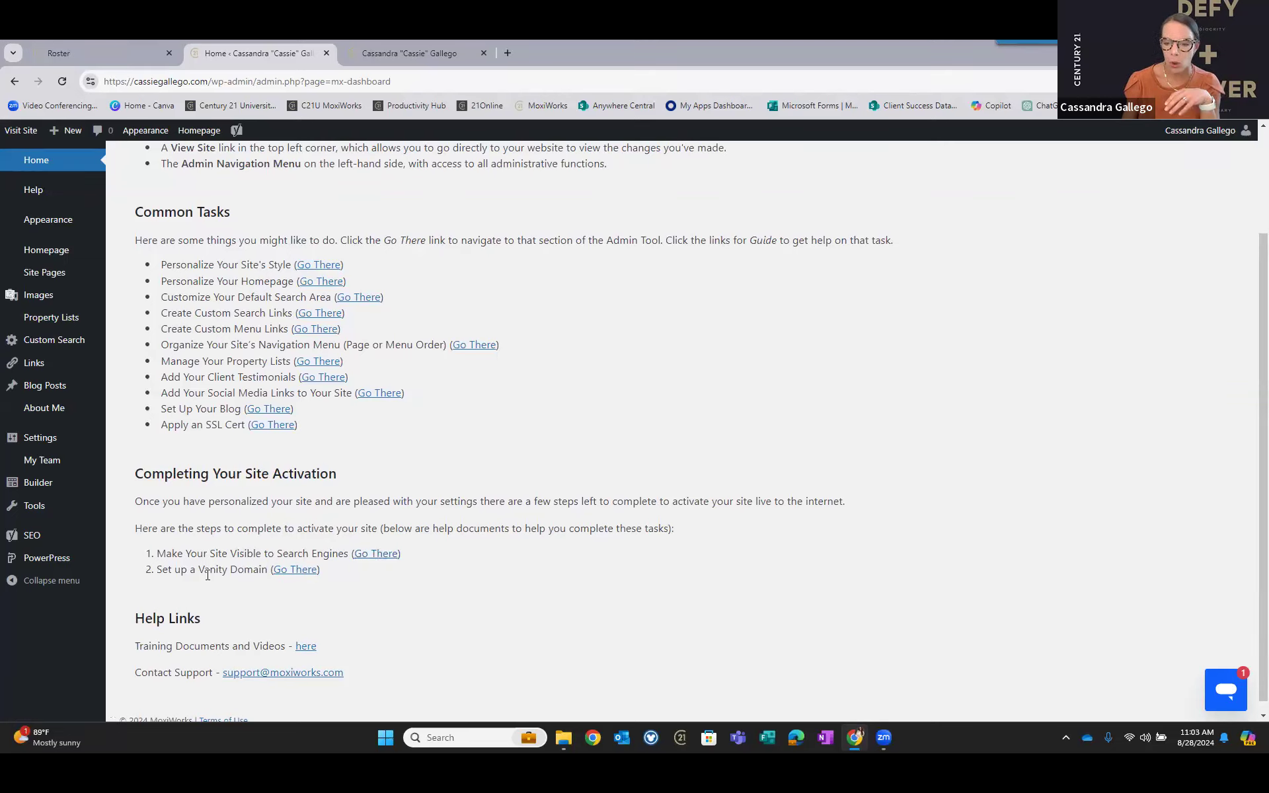
pyautogui.moveTo(173, 570); pyautogui.dragTo(341, 582)
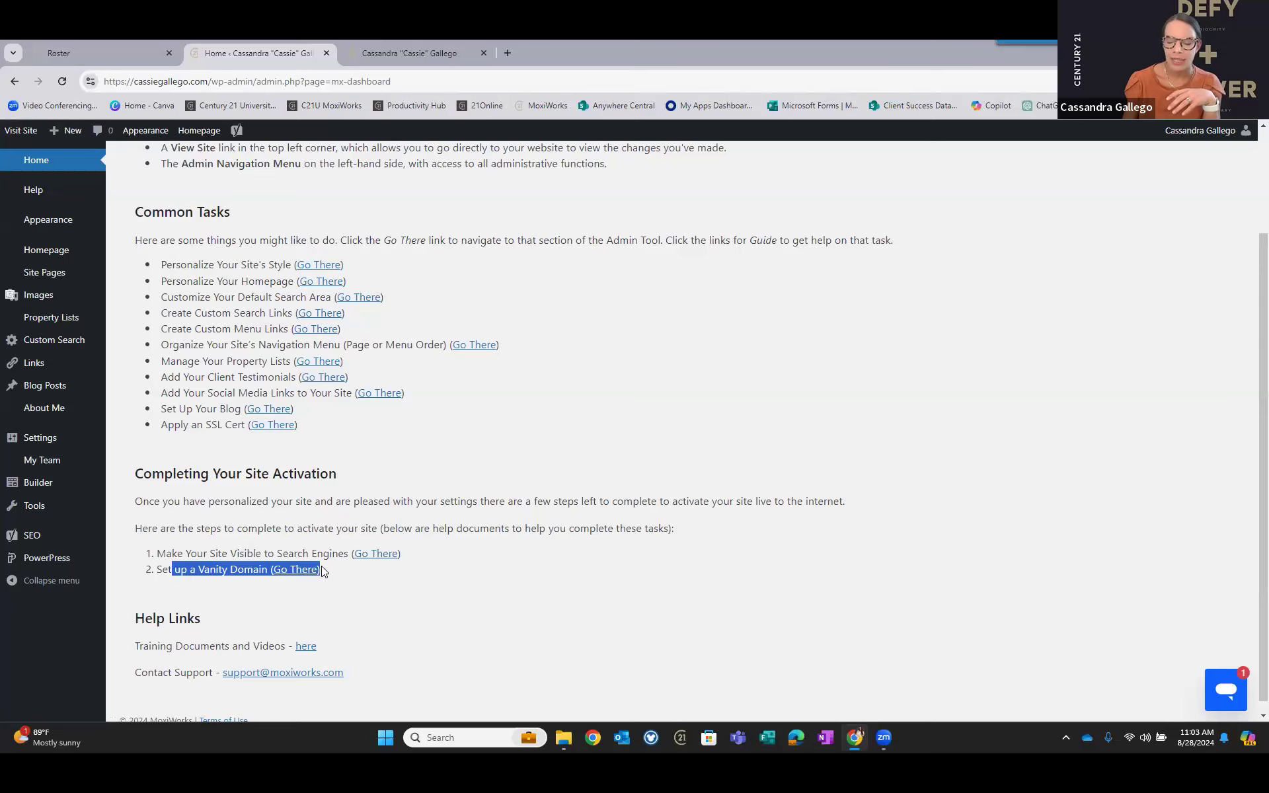
pyautogui.click(324, 575)
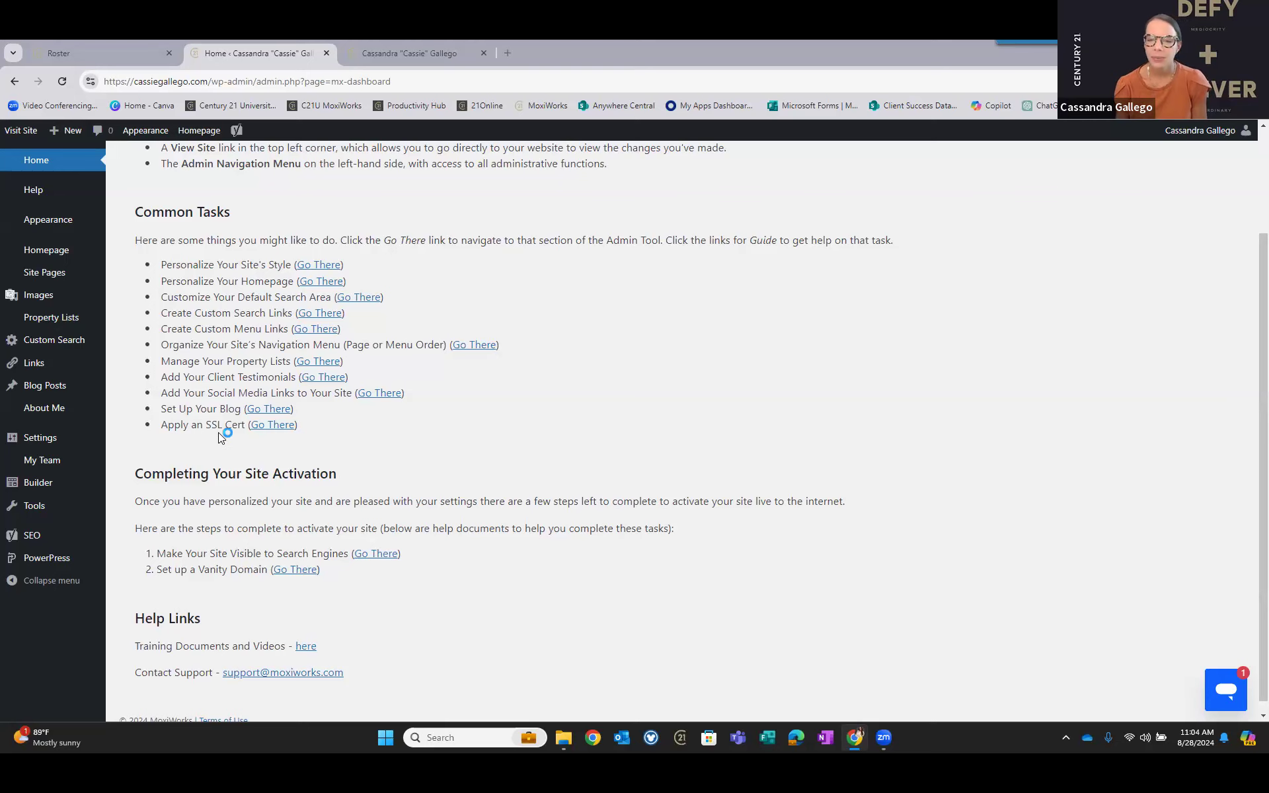
pyautogui.scroll(2, 215, 406)
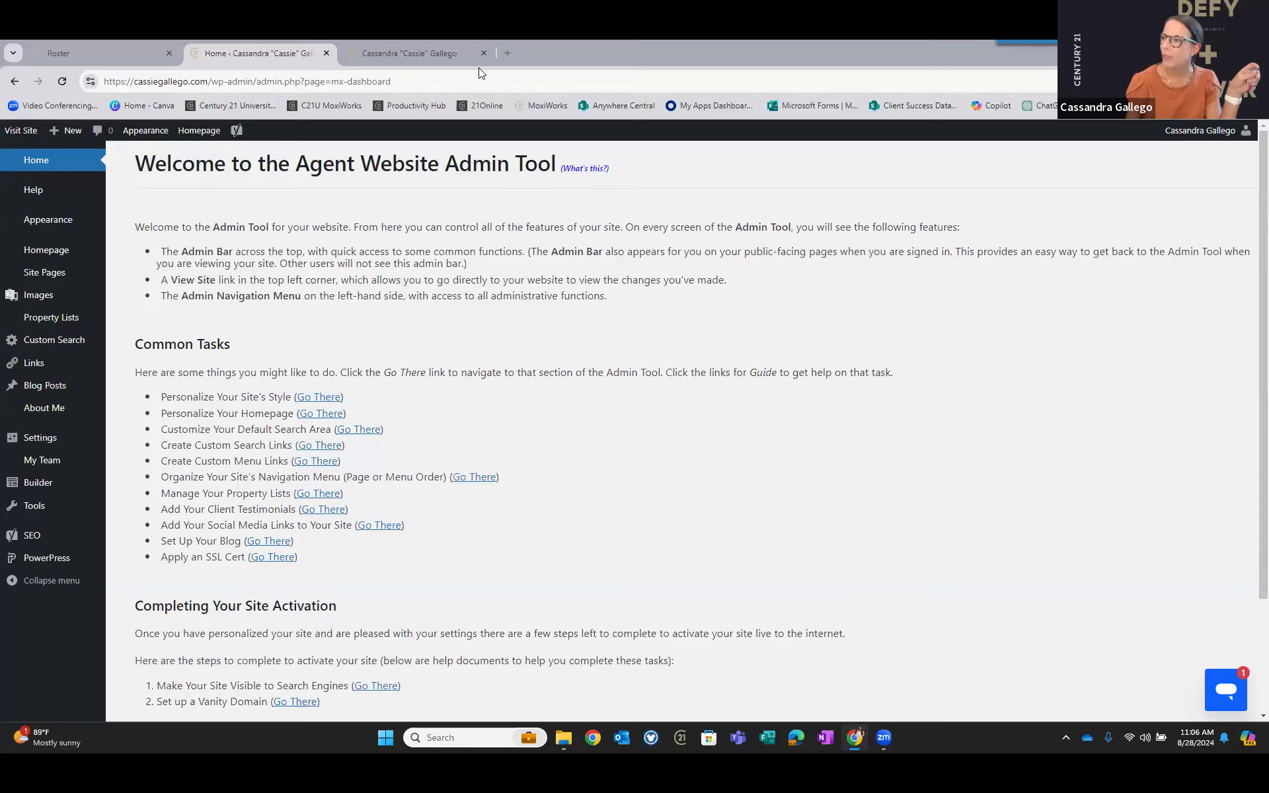
# Open the LeMac Realty East agent's website in a new tab from the Affiliated Agent Sites bookmarks.
pyautogui.click(509, 50)
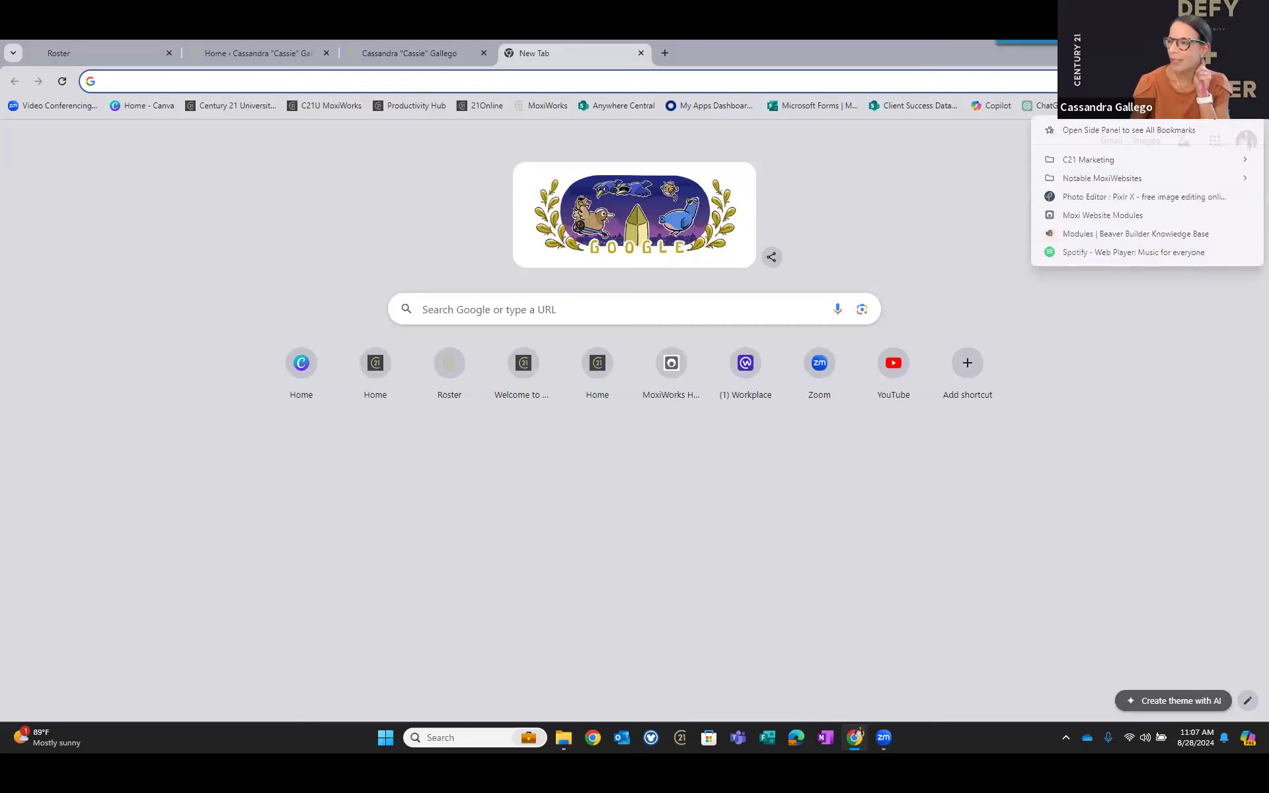
pyautogui.moveTo(1168, 161)
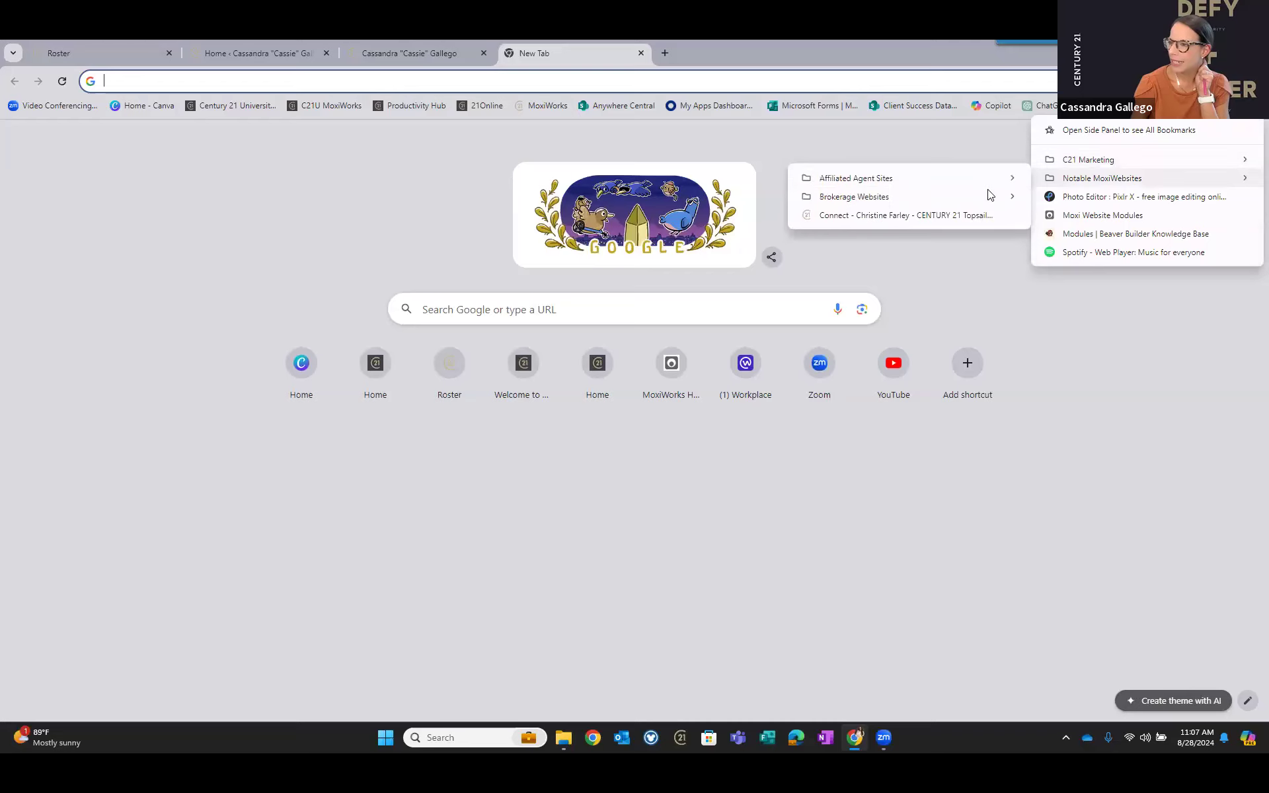
pyautogui.moveTo(960, 187)
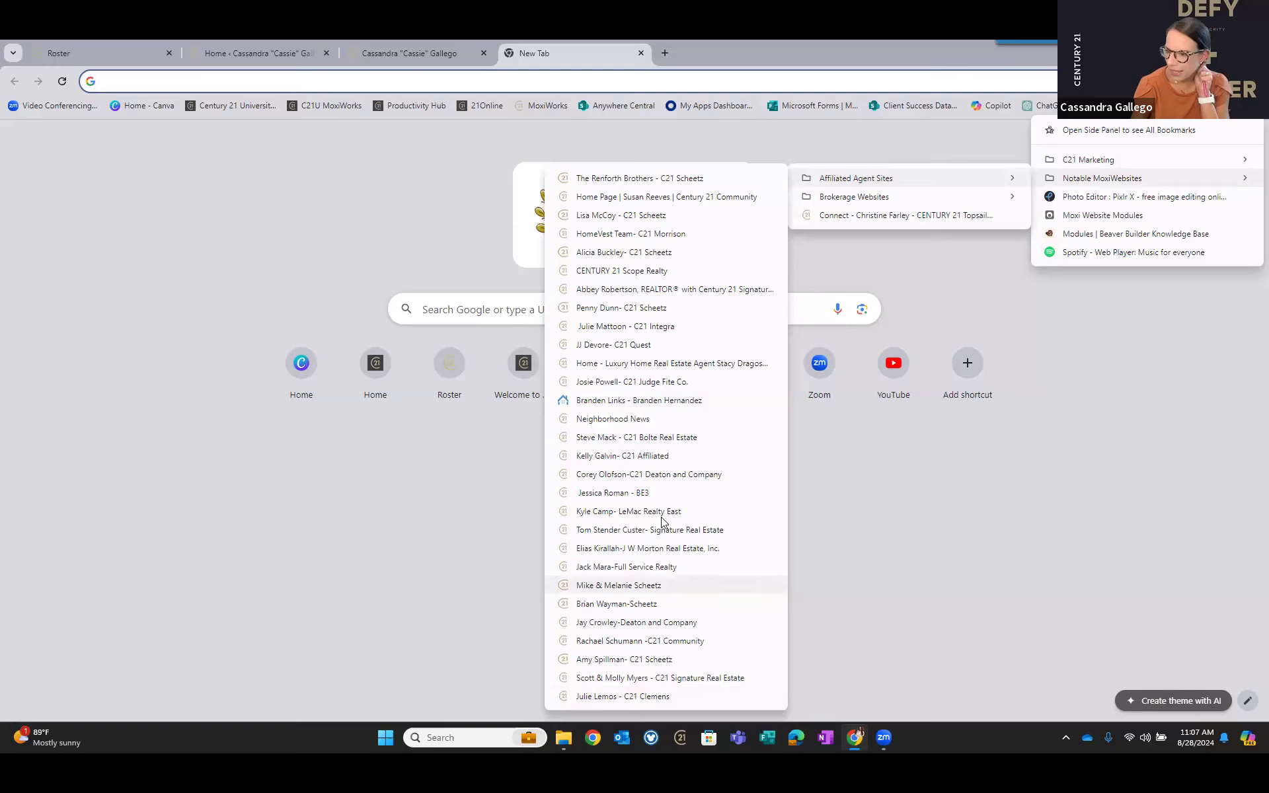
pyautogui.press('Return')
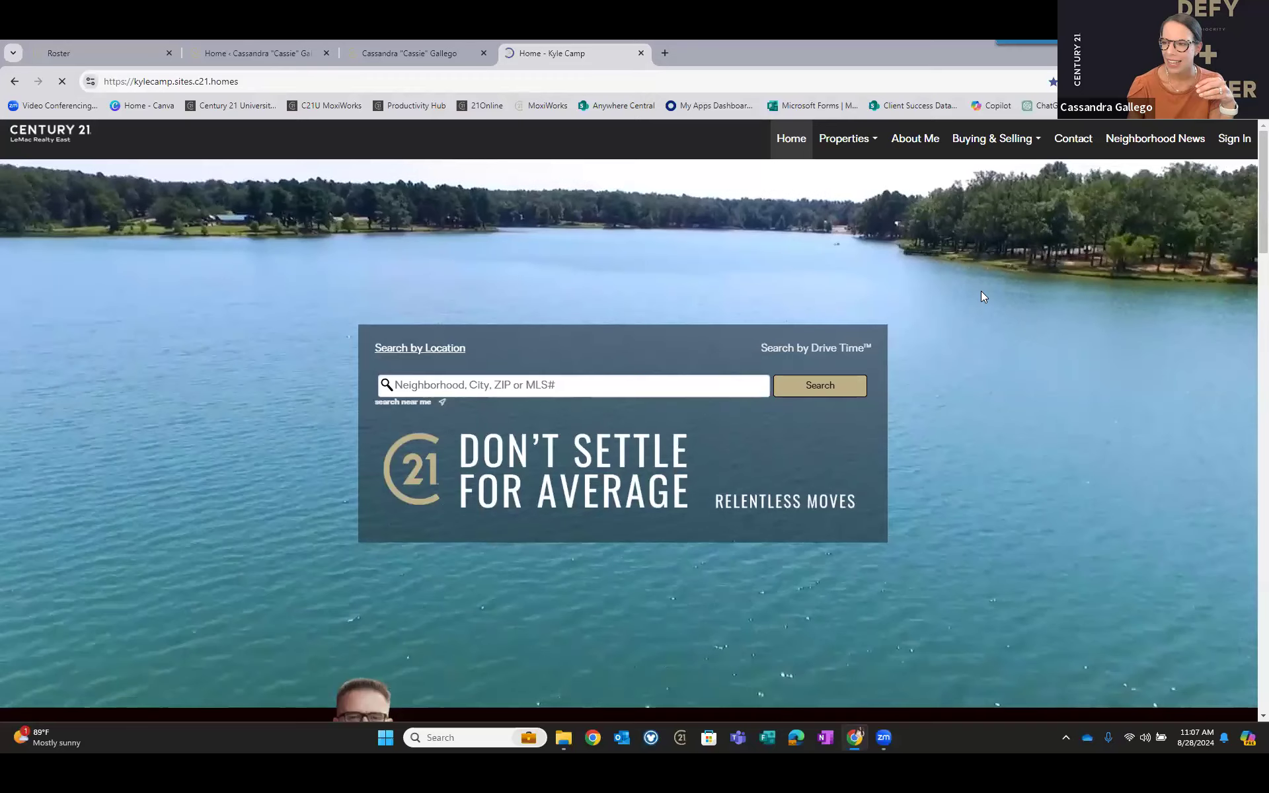
# Examine the LeMac Realty East agent's homepage from the video hero through the featured properties and call-to-action sections to the footer.
pyautogui.scroll(-1, 981, 297)
pyautogui.scroll(-3, 982, 297)
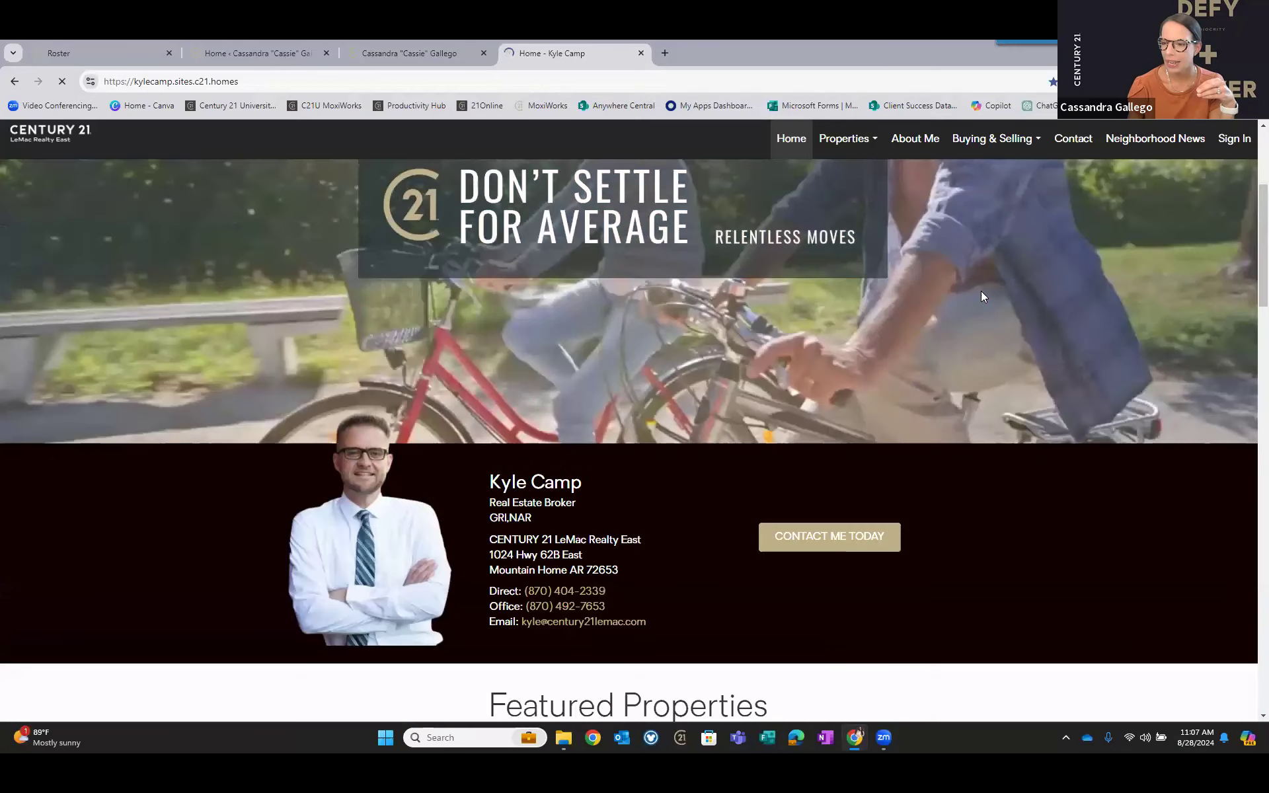
pyautogui.scroll(-1, 981, 297)
pyautogui.scroll(-3, 982, 298)
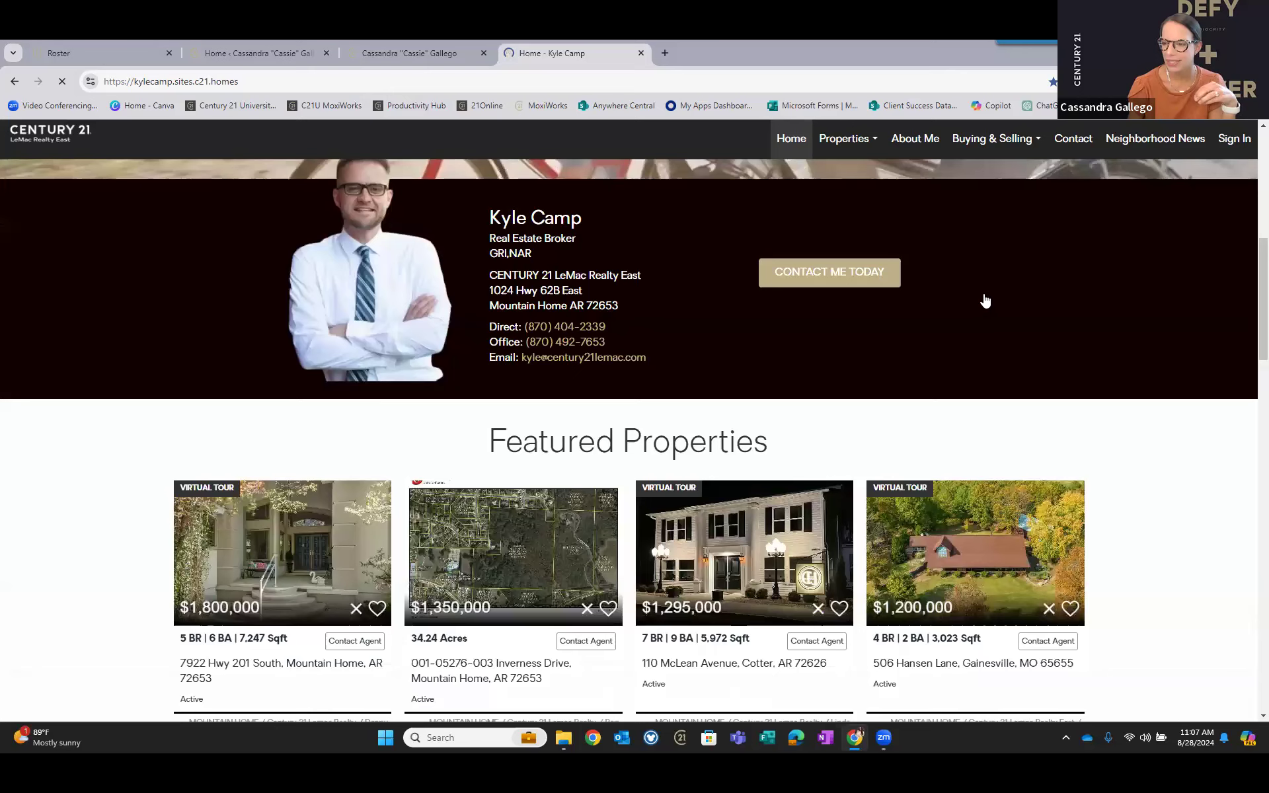
pyautogui.scroll(-6, 983, 299)
pyautogui.scroll(-4, 984, 299)
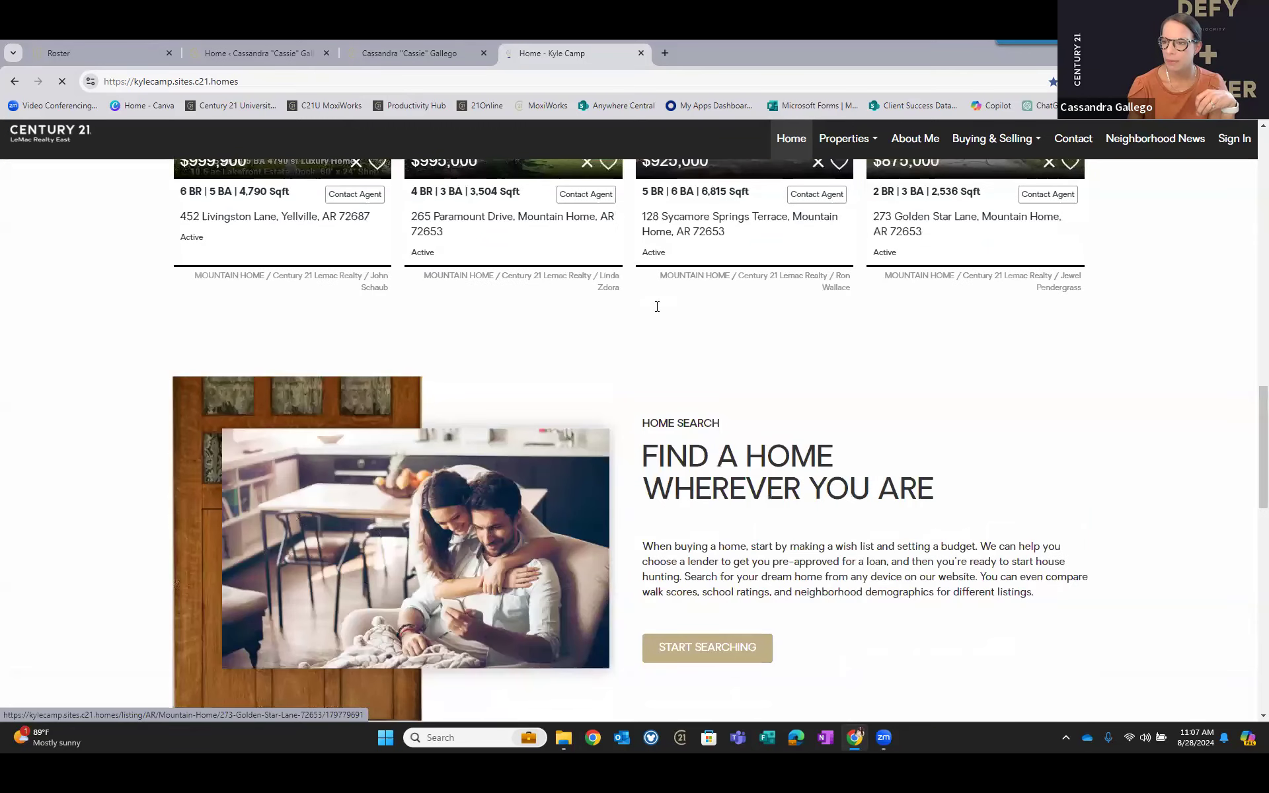
pyautogui.scroll(-3, 657, 306)
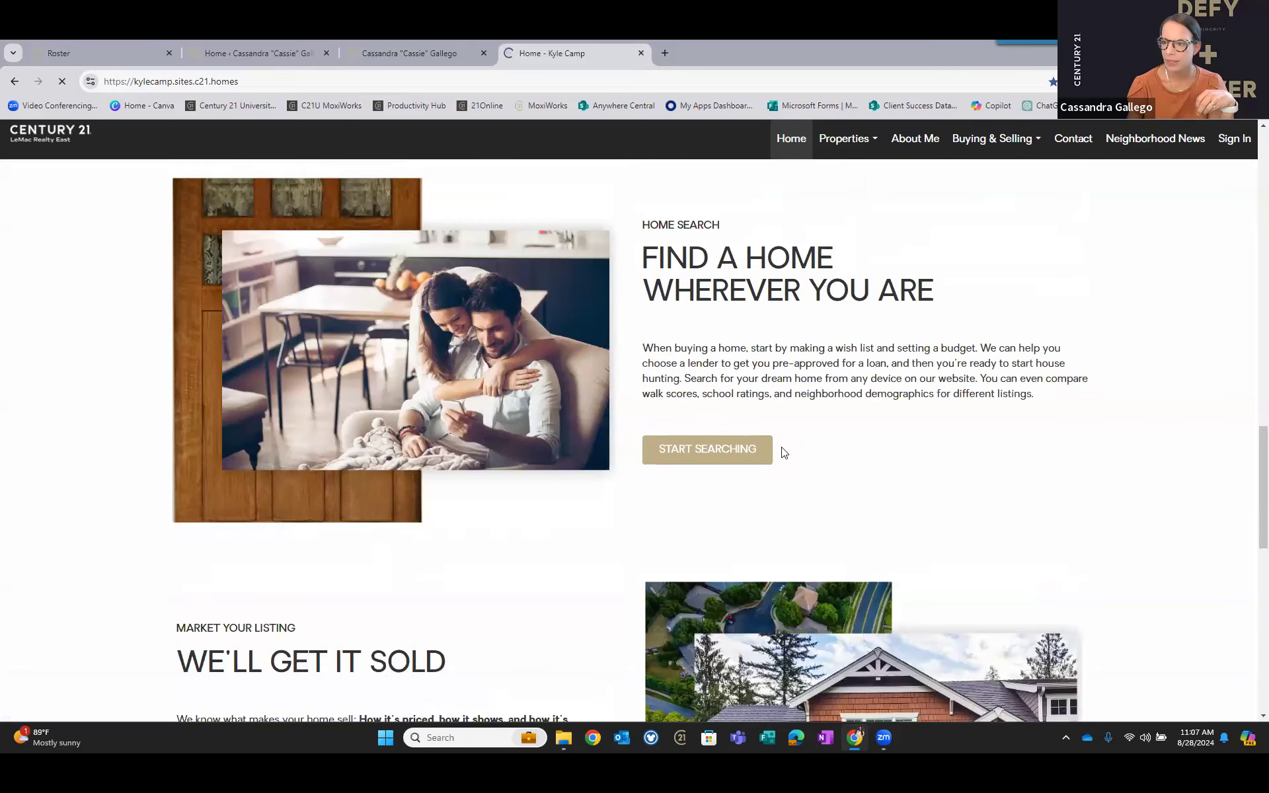
pyautogui.scroll(-4, 781, 447)
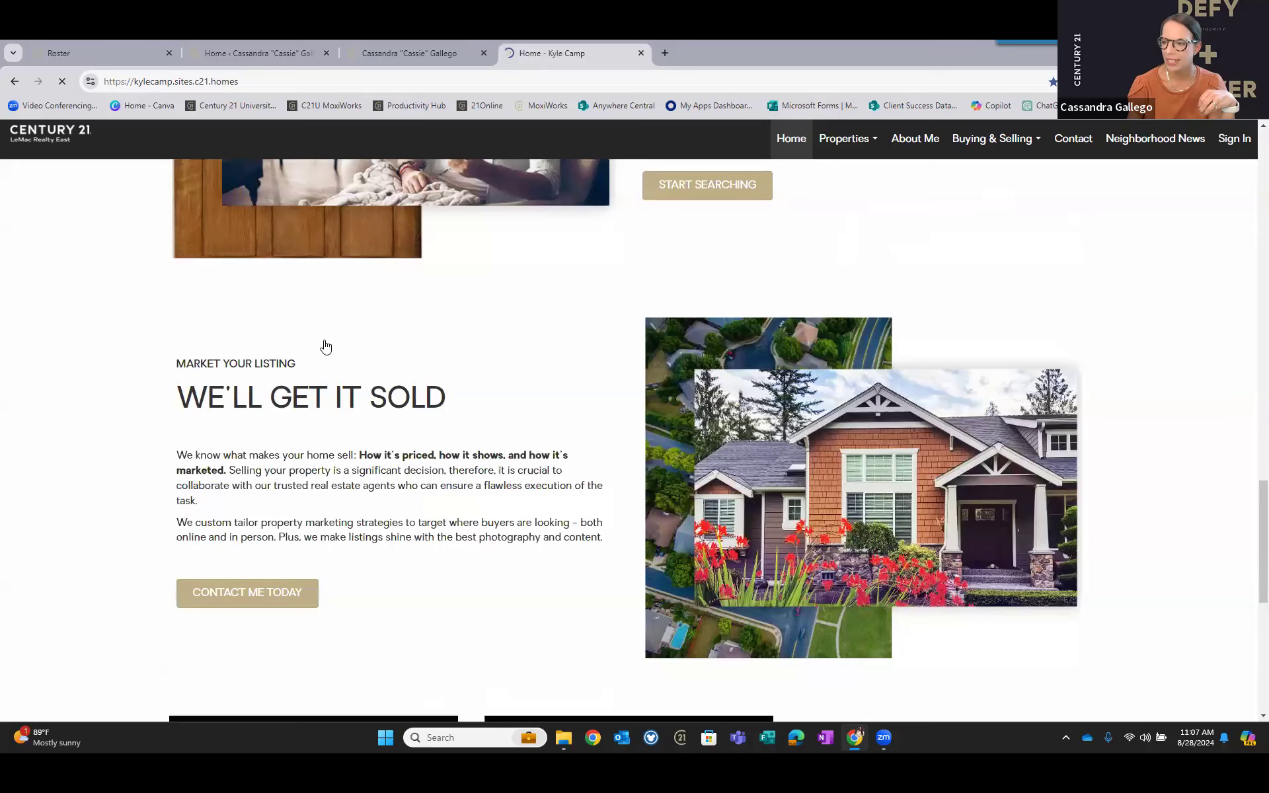
pyautogui.scroll(-7, 325, 347)
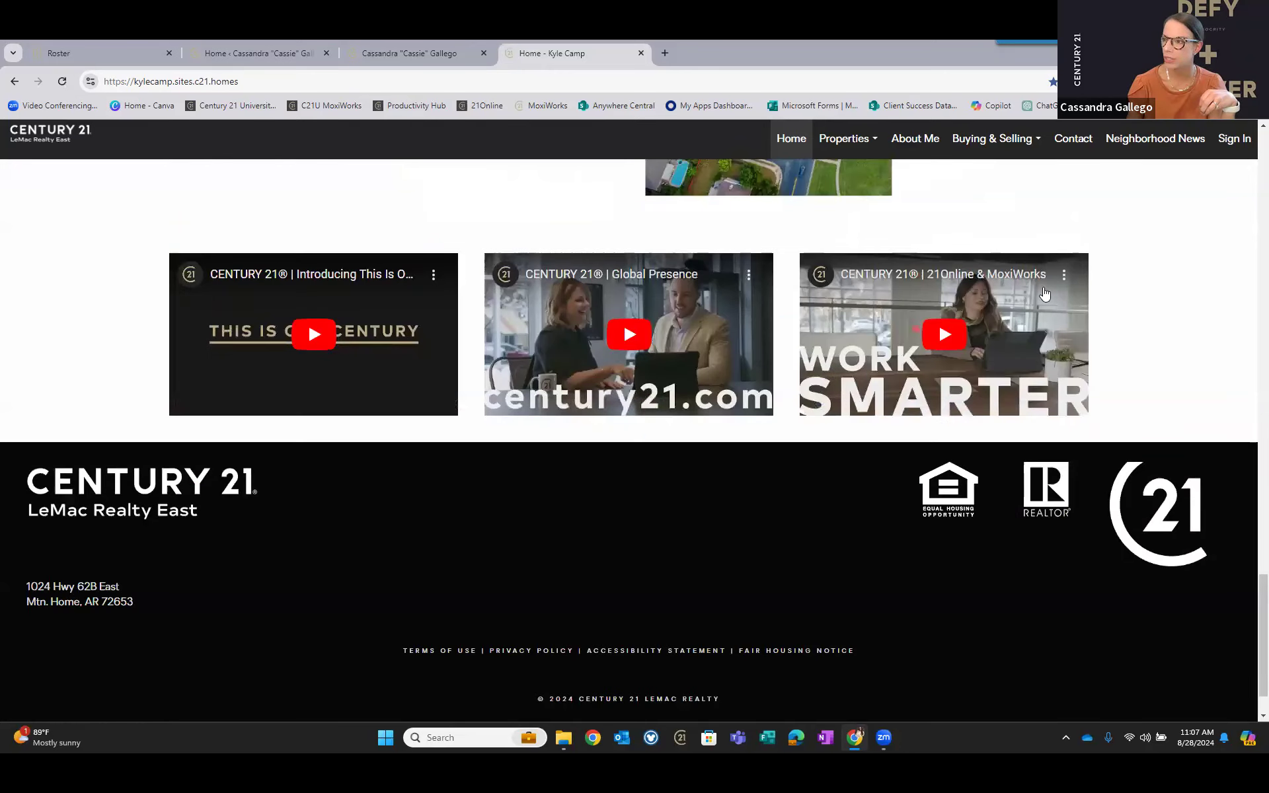
pyautogui.scroll(-1, 1044, 293)
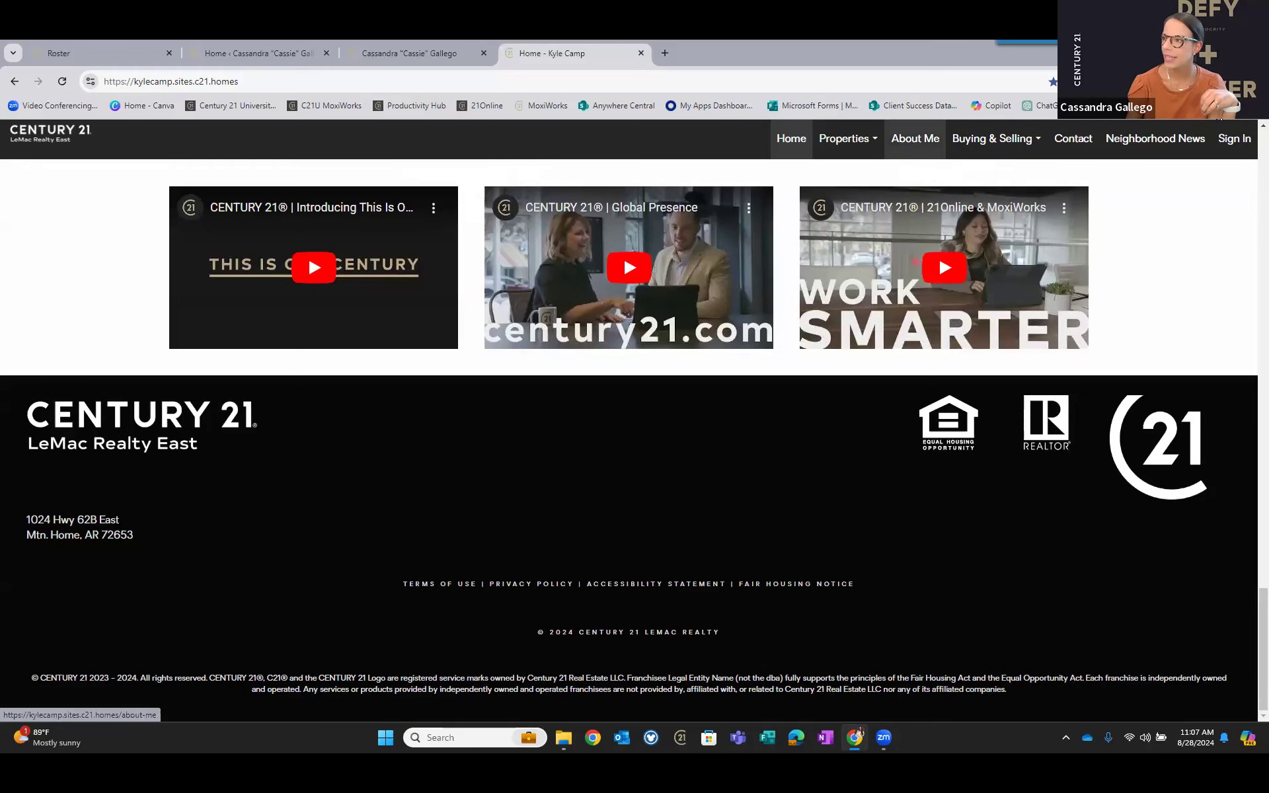
pyautogui.scroll(3, 914, 138)
# Move the C21 Clemens agent's bookmark up one place in the Affiliated Agent Sites folder.
pyautogui.click(1248, 105)
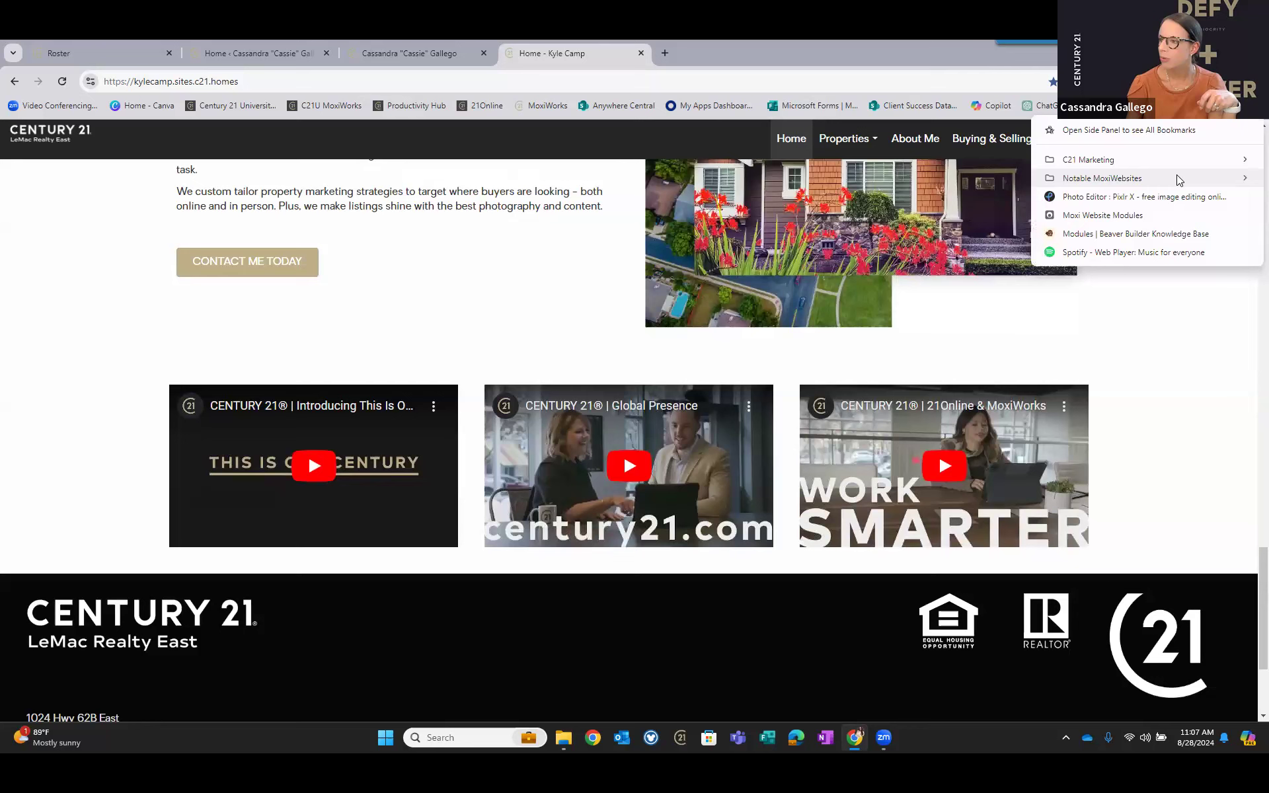
pyautogui.moveTo(1180, 180)
pyautogui.moveTo(889, 181)
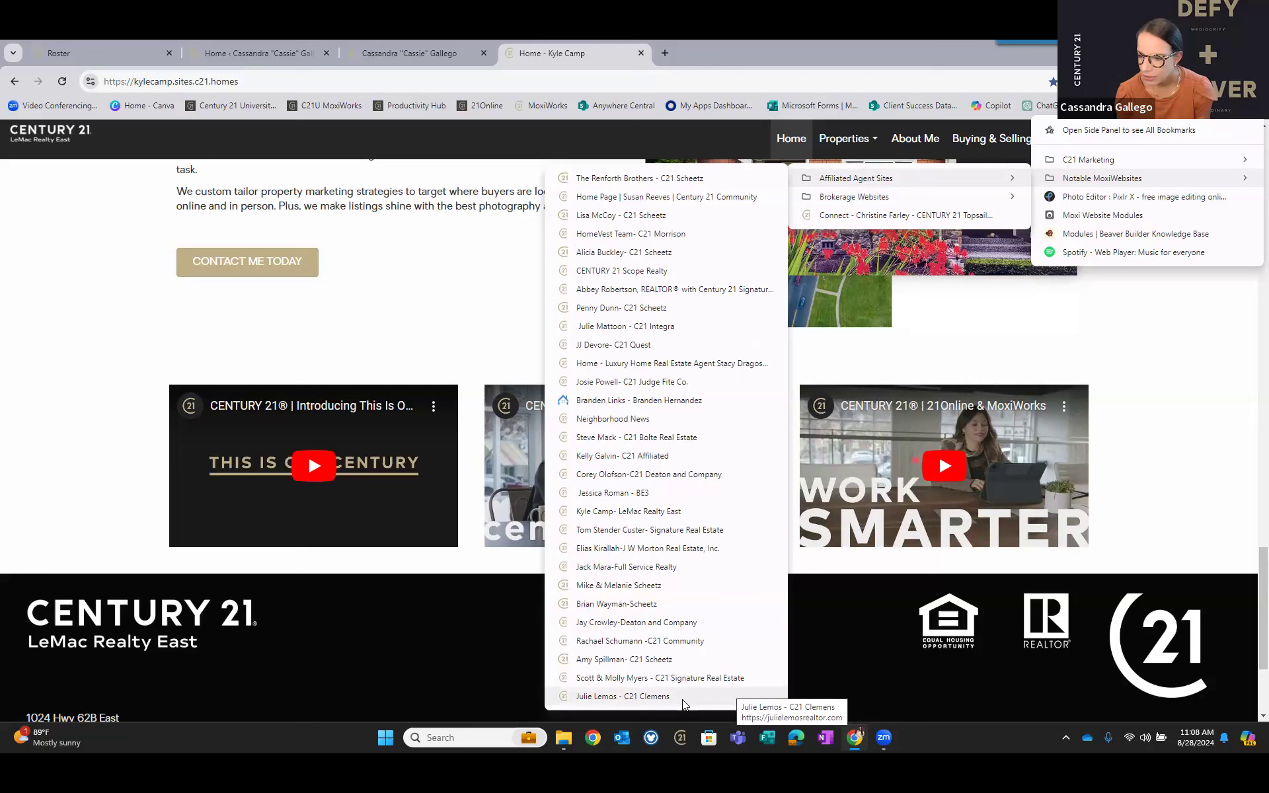
pyautogui.moveTo(682, 699); pyautogui.dragTo(690, 669)
# Open the C21 Affiliated agent's website from the Affiliated Agent Sites bookmarks.
pyautogui.click(1251, 106)
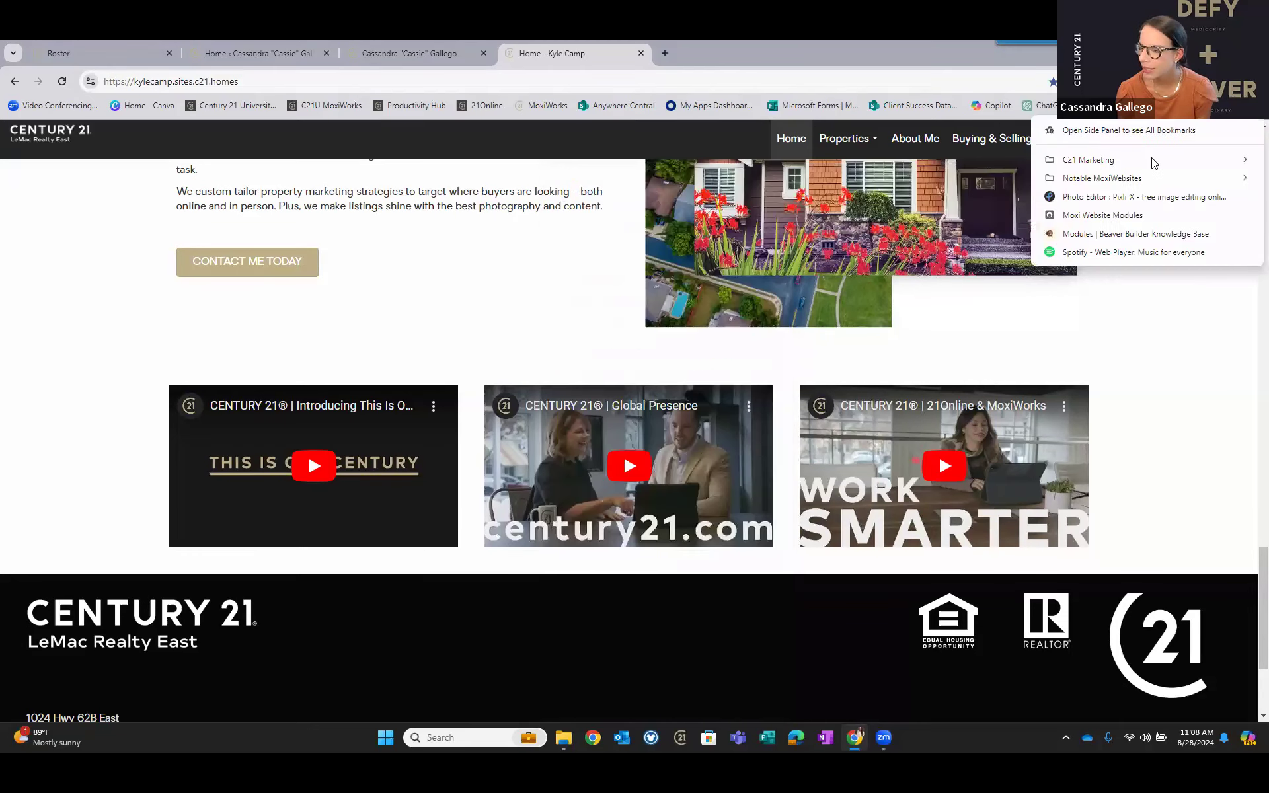
pyautogui.moveTo(997, 182)
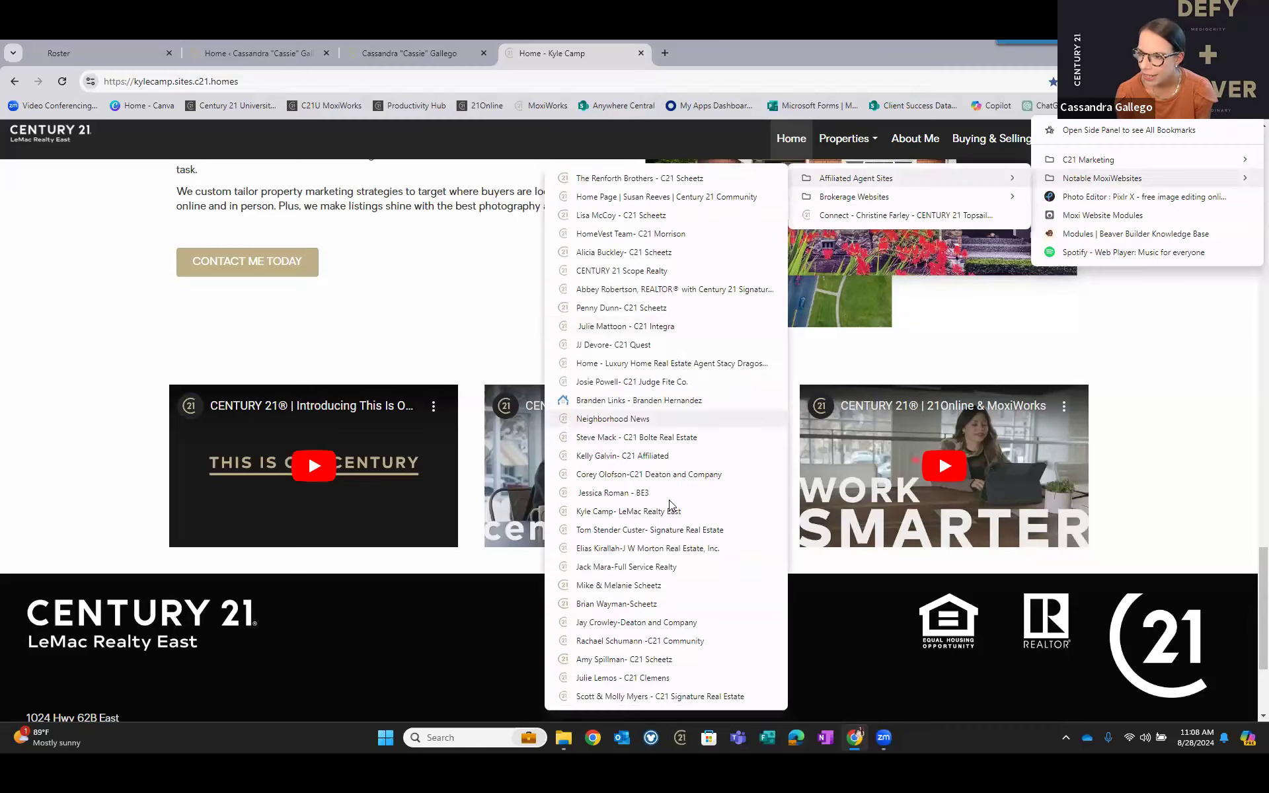
pyautogui.click(672, 454)
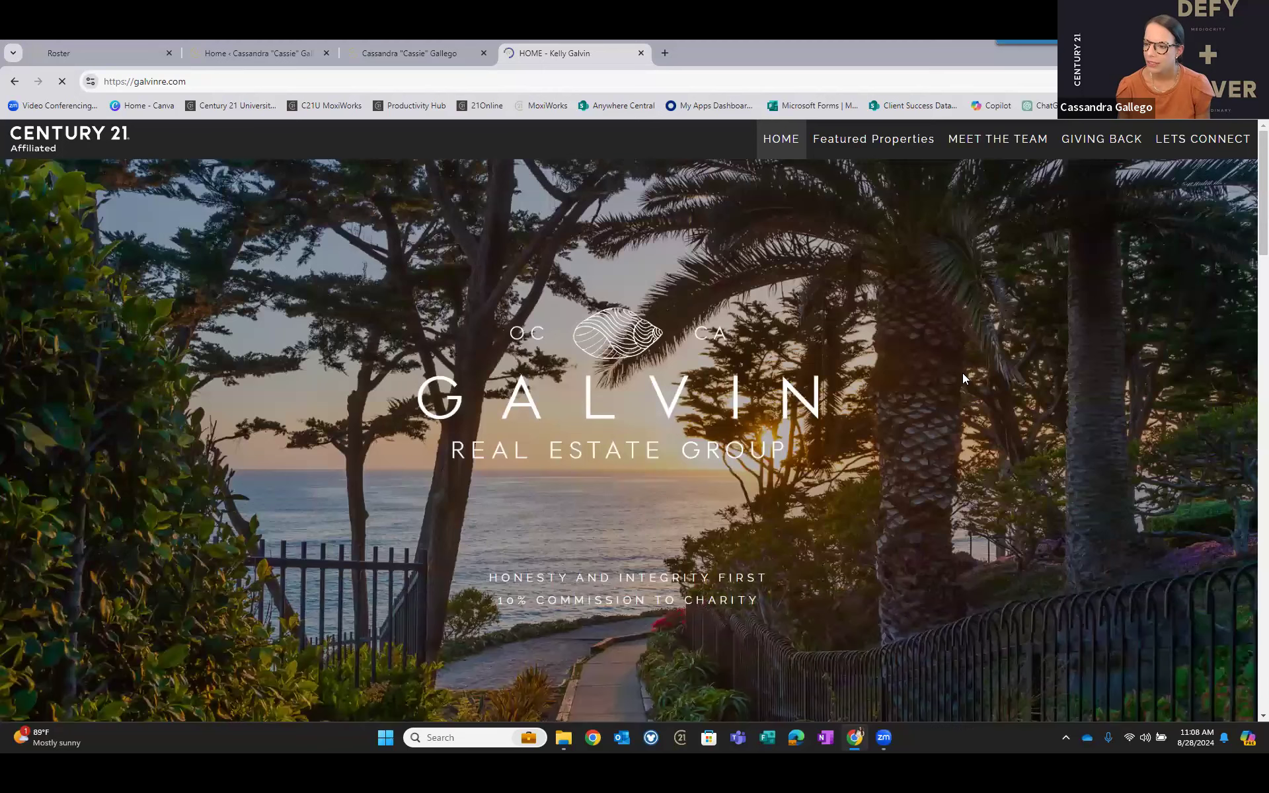
# Examine the C21 Affiliated agent's homepage from the hero image through the bio, testimonial, communities gallery and buyer/seller sections to the footer.
pyautogui.scroll(-1, 962, 378)
pyautogui.scroll(-4, 964, 378)
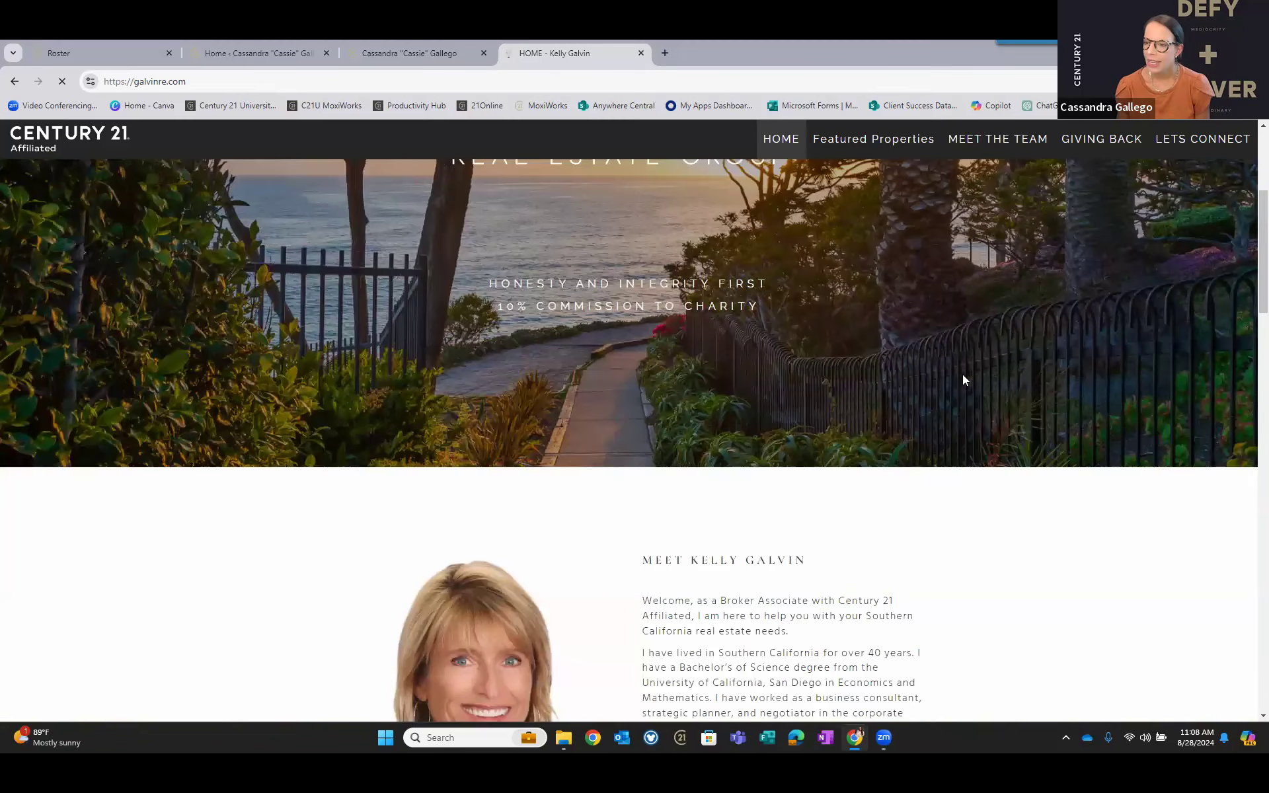
pyautogui.scroll(-4, 964, 378)
pyautogui.scroll(-2, 964, 378)
pyautogui.scroll(-4, 925, 383)
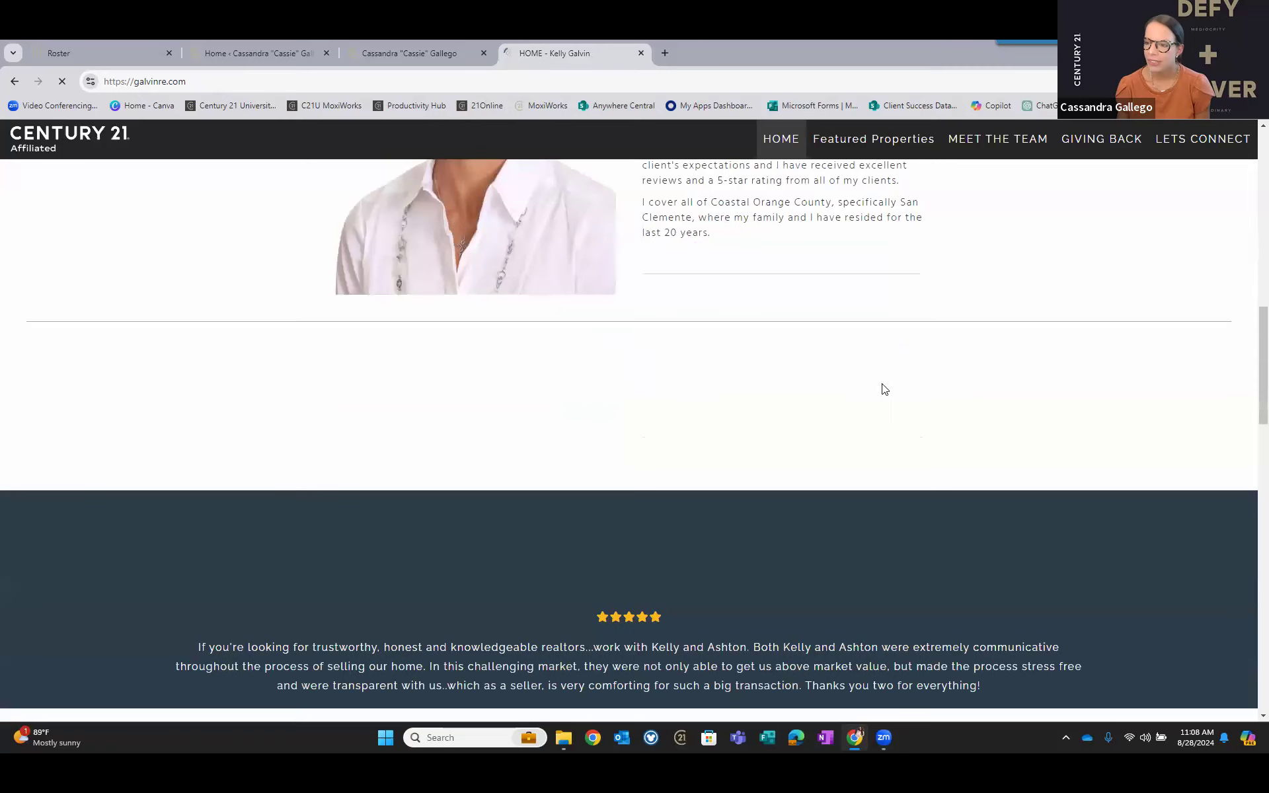
pyautogui.scroll(-5, 661, 376)
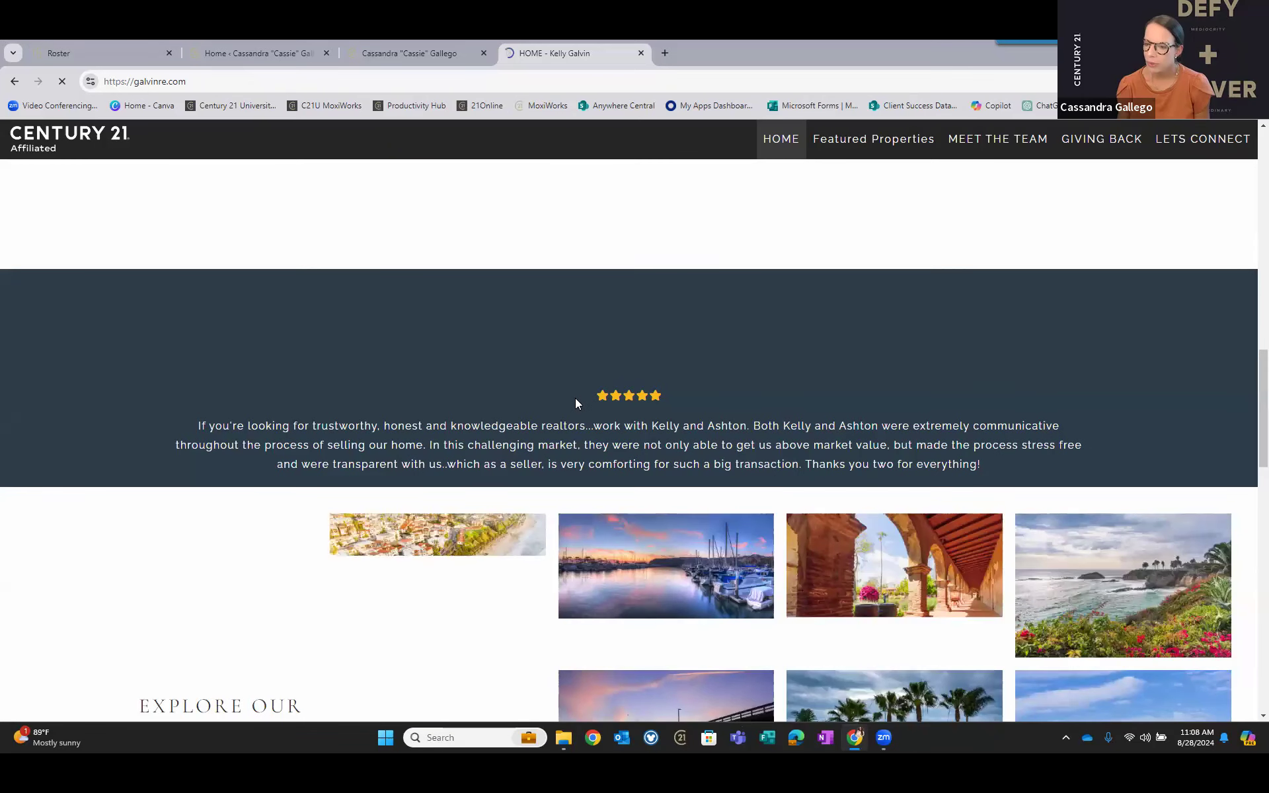
pyautogui.scroll(-3, 454, 482)
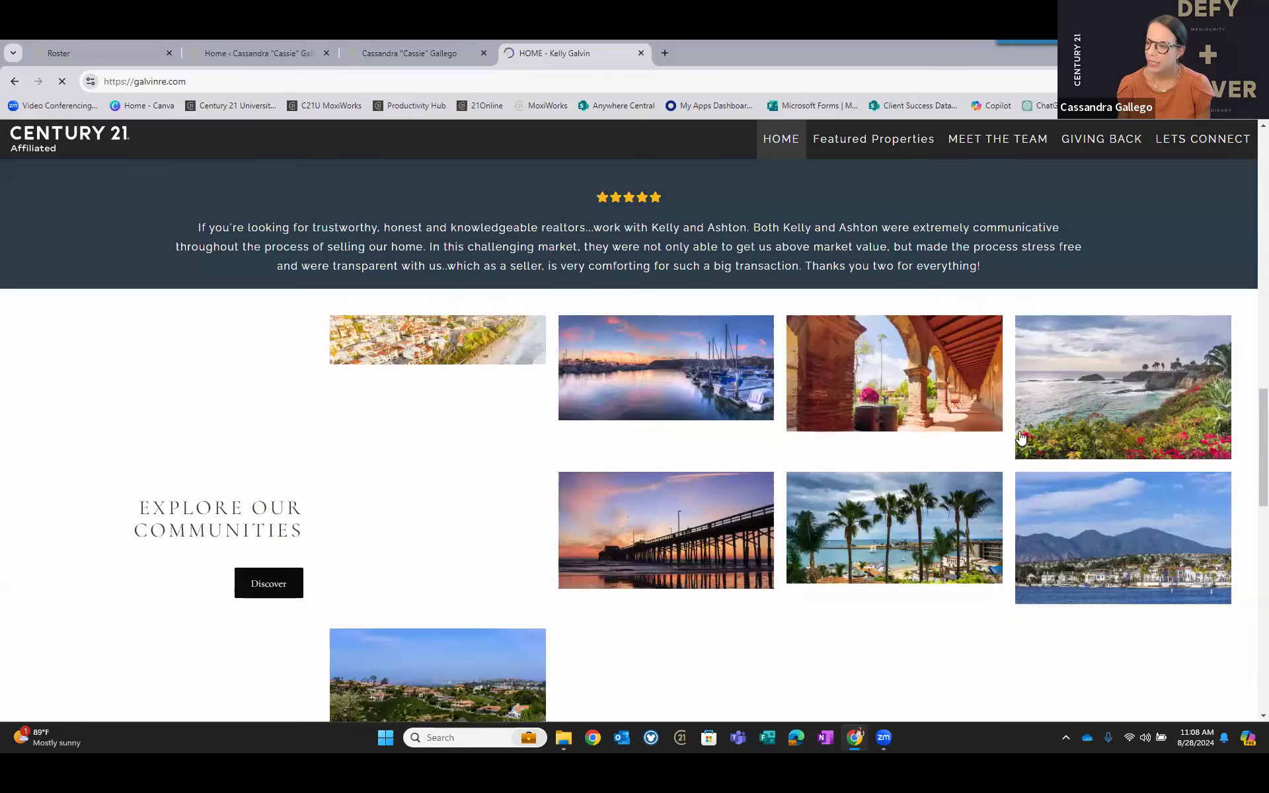
pyautogui.scroll(-1, 1021, 440)
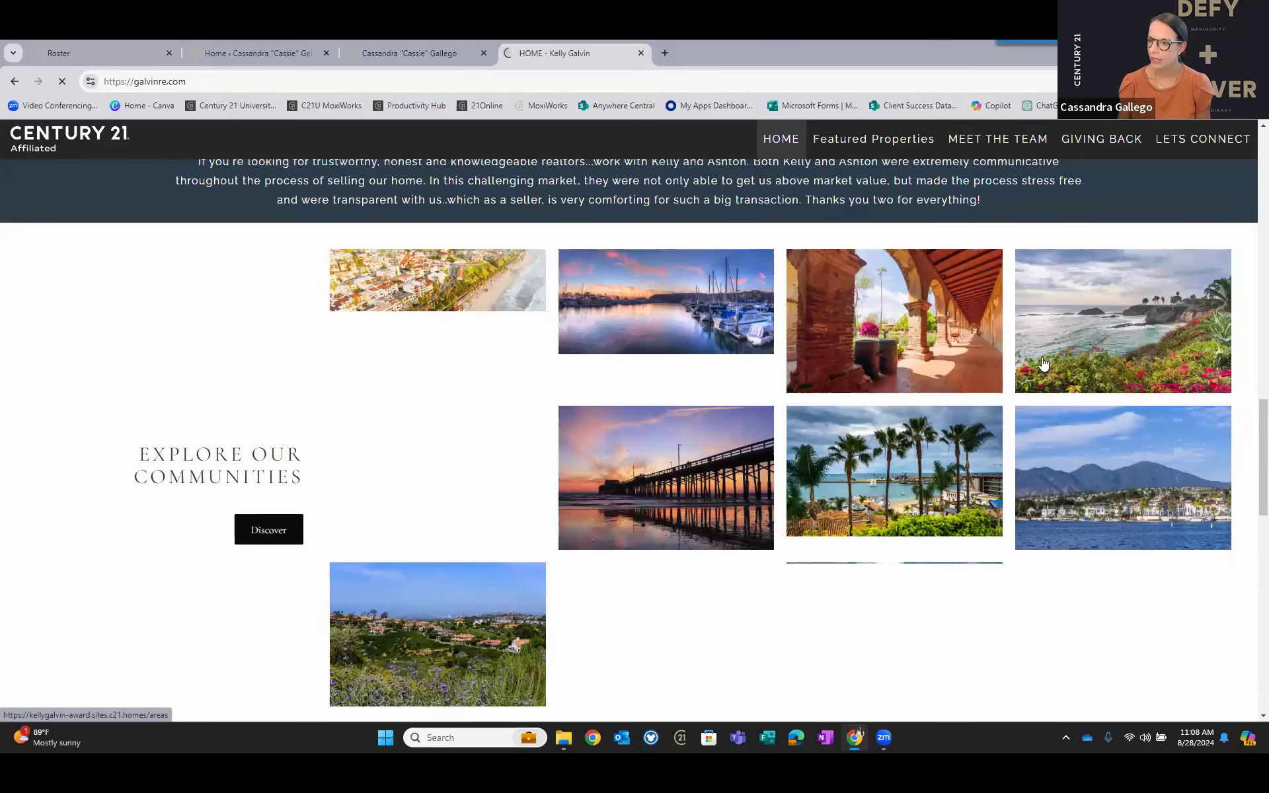
pyautogui.scroll(-3, 1043, 363)
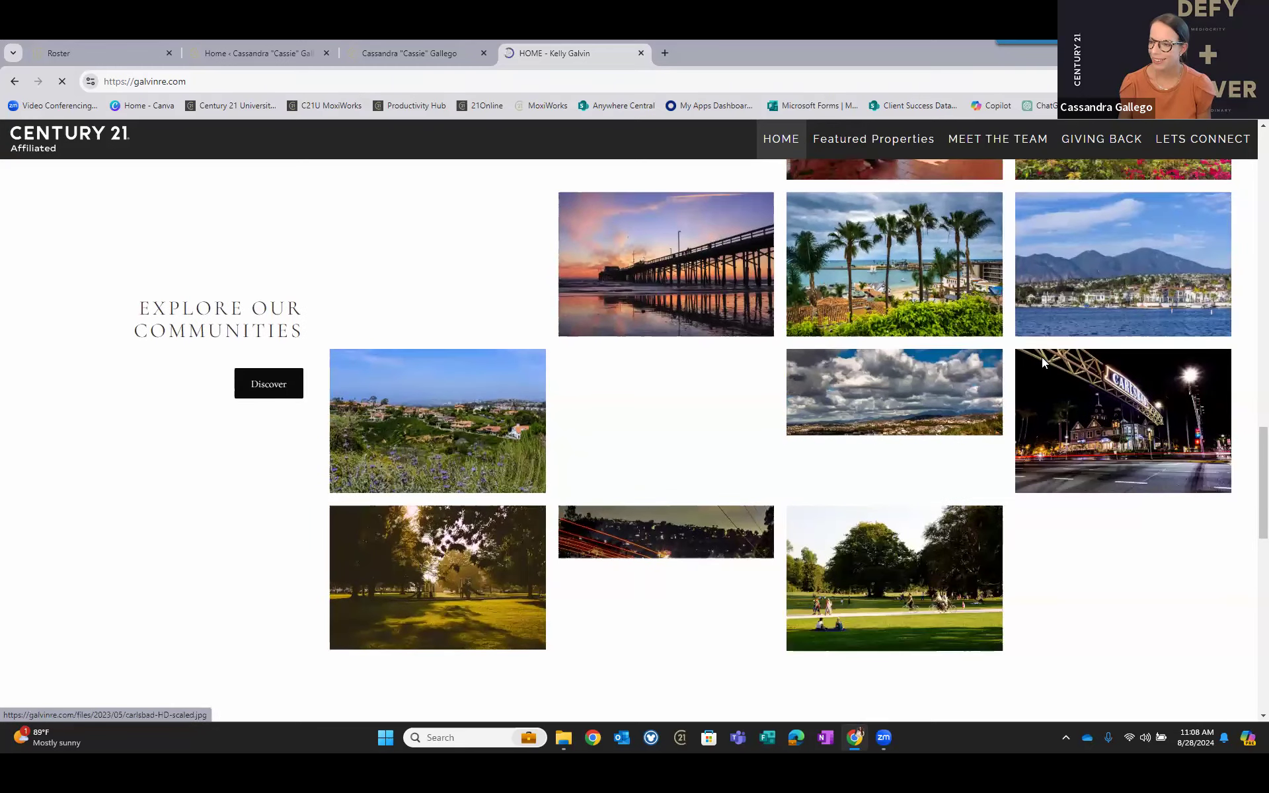
pyautogui.scroll(-5, 1042, 357)
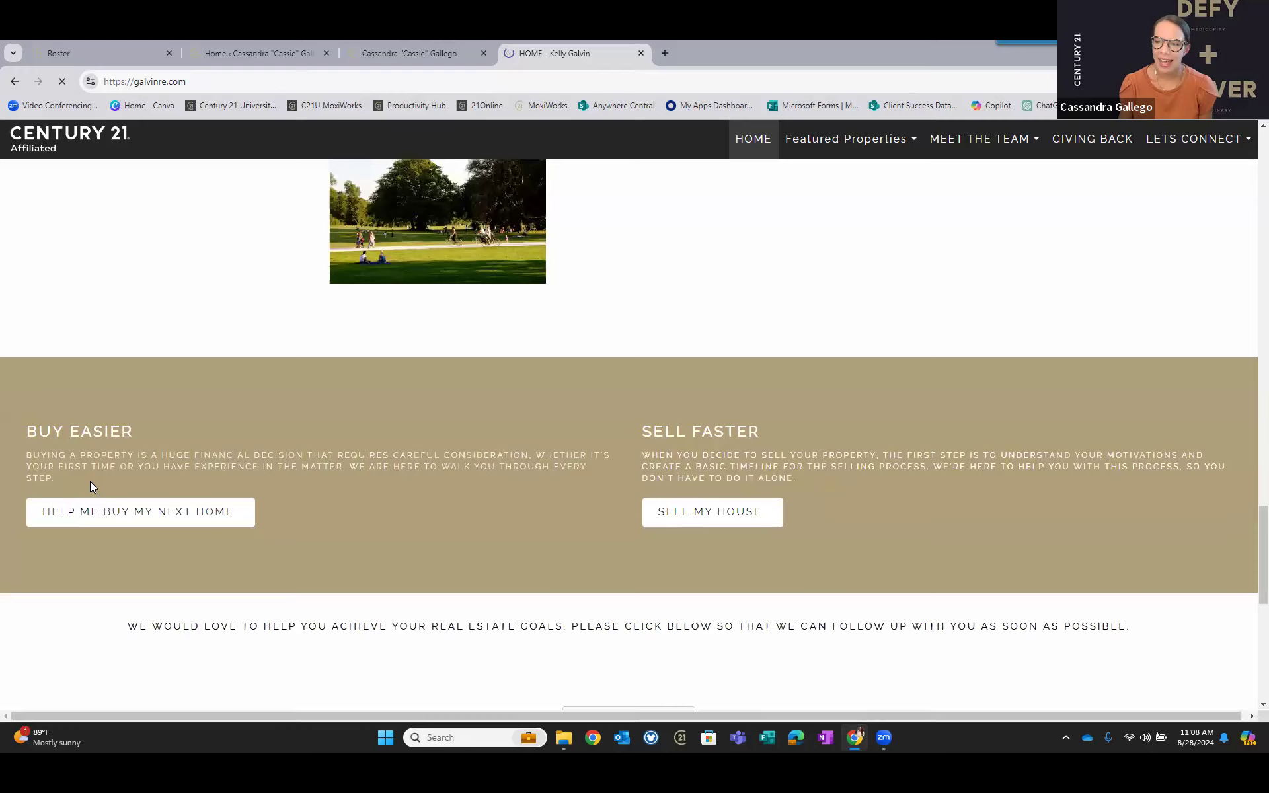
pyautogui.scroll(-1, 106, 473)
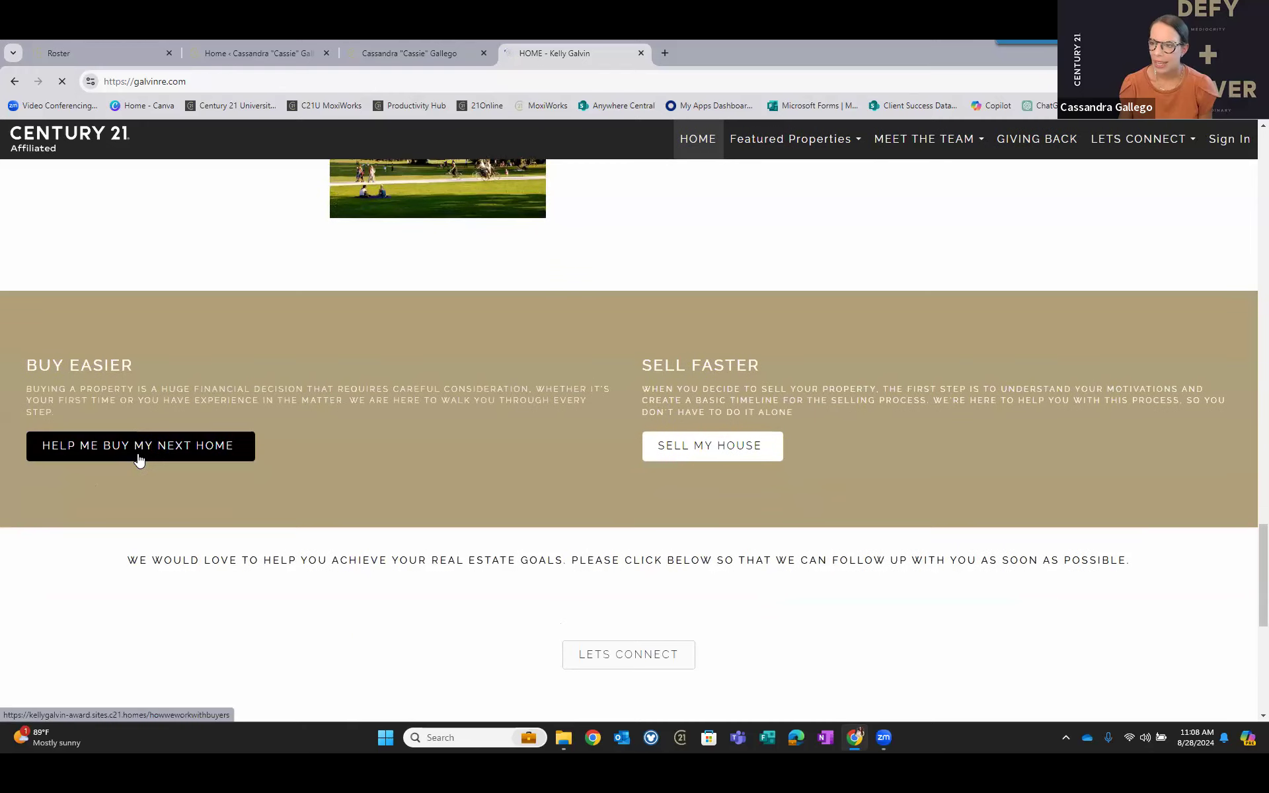
pyautogui.scroll(-1, 805, 449)
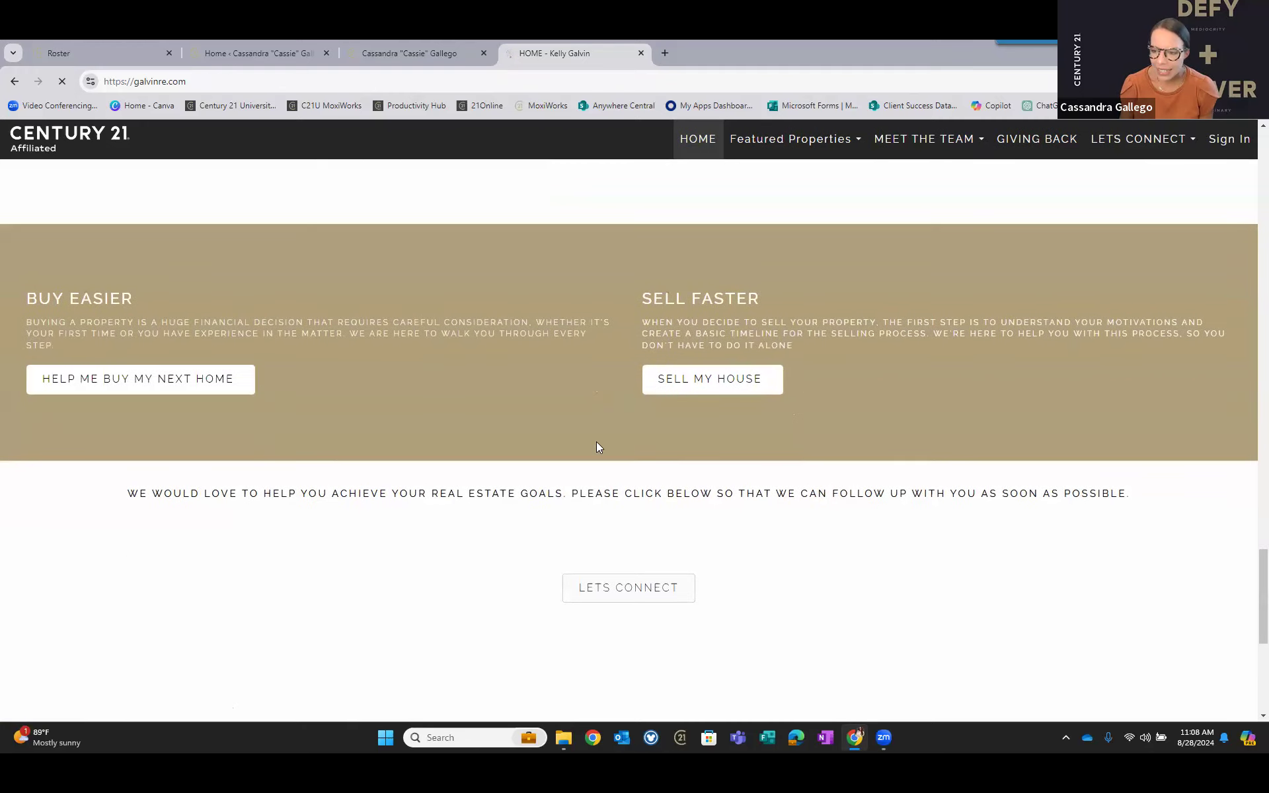
pyautogui.scroll(-6, 504, 441)
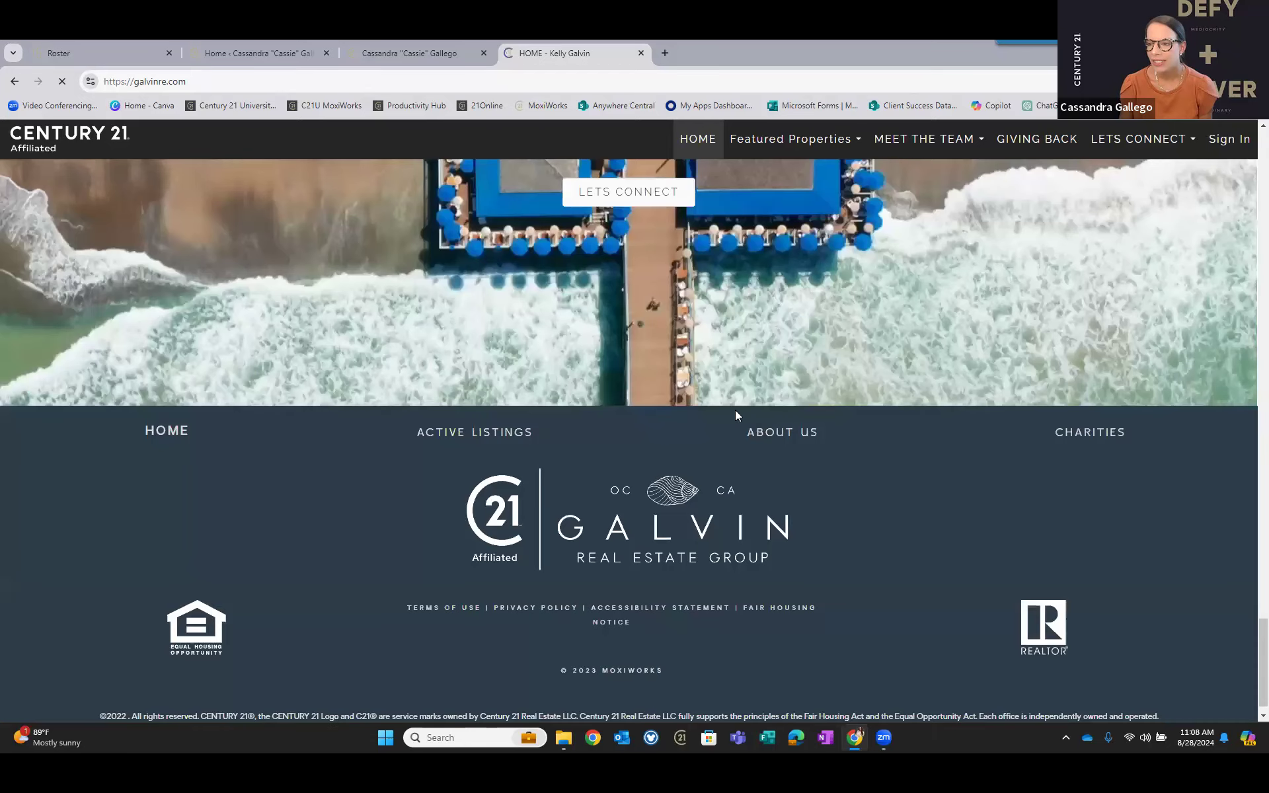
# Review the contact video section and active listings on the way back to the homepage hero, and view the Meet the Team submenu.
pyautogui.scroll(3, 760, 403)
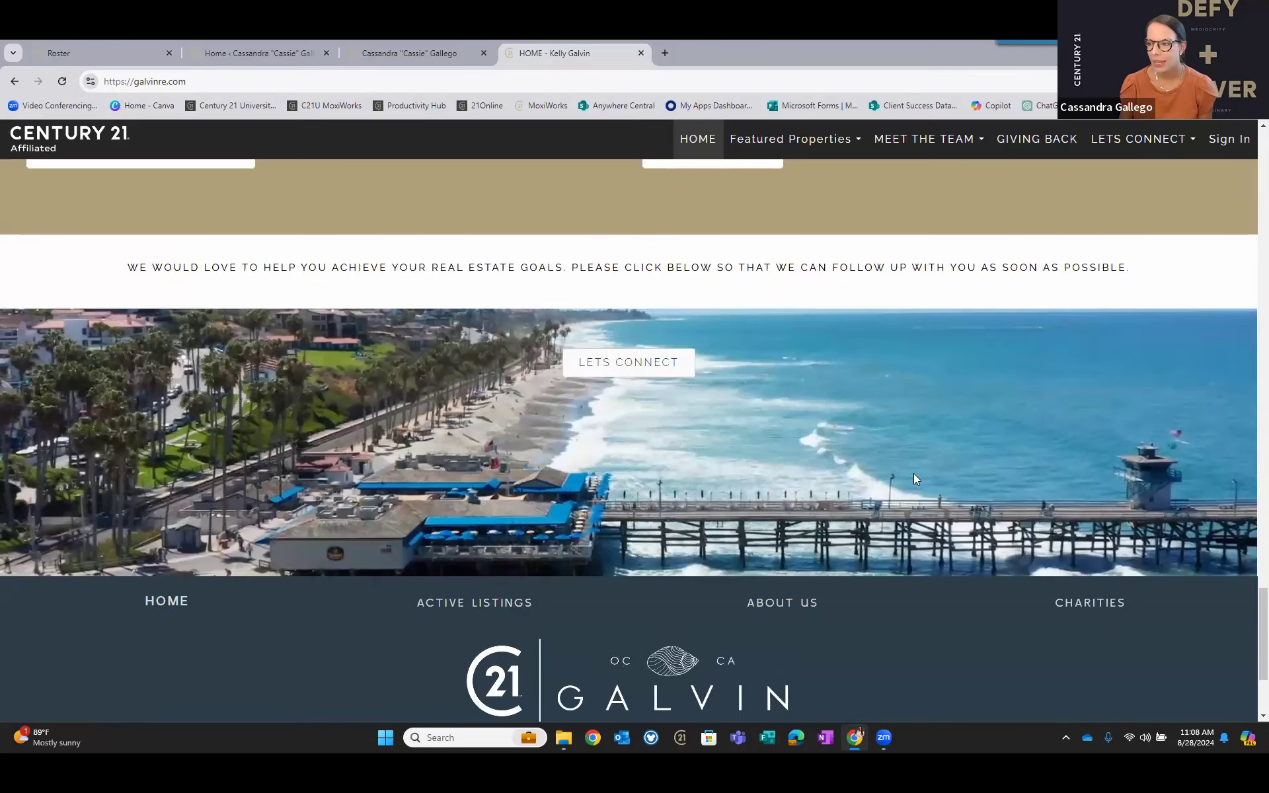
pyautogui.scroll(15, 915, 476)
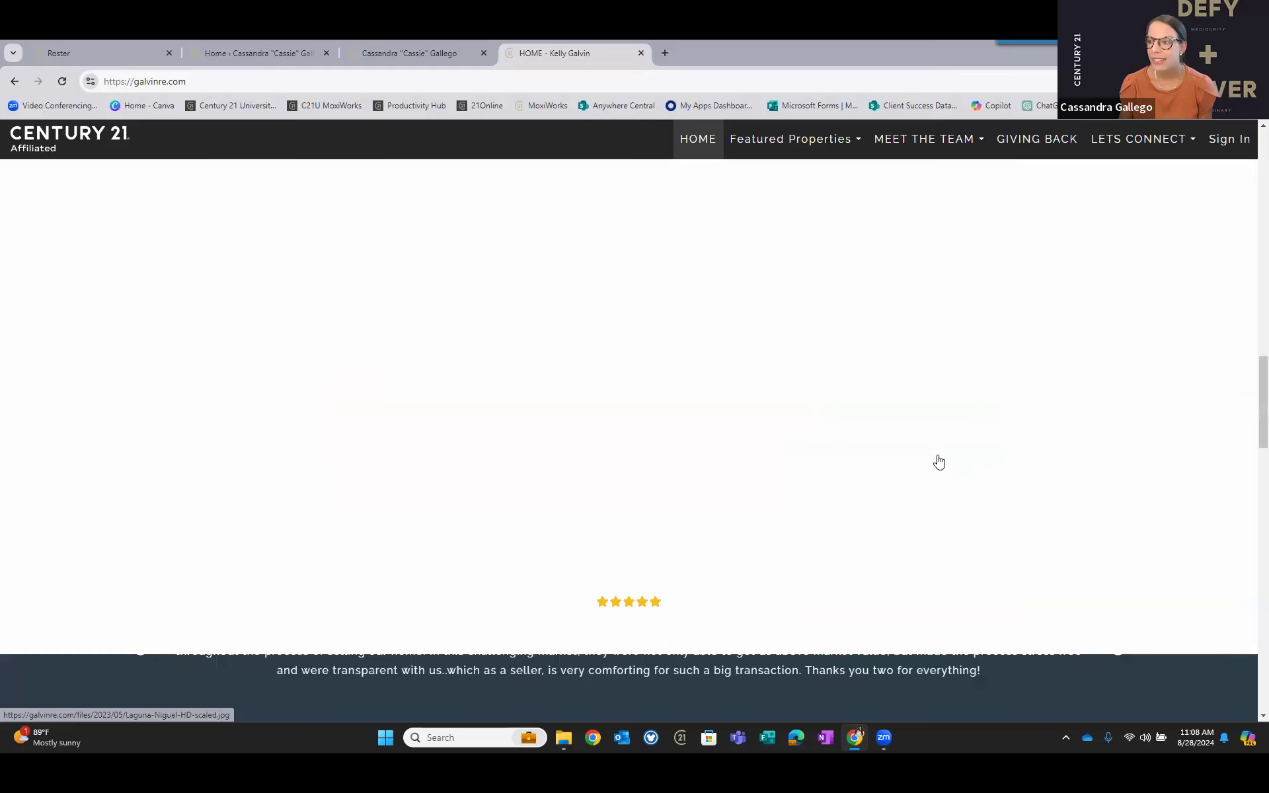
pyautogui.scroll(8, 932, 441)
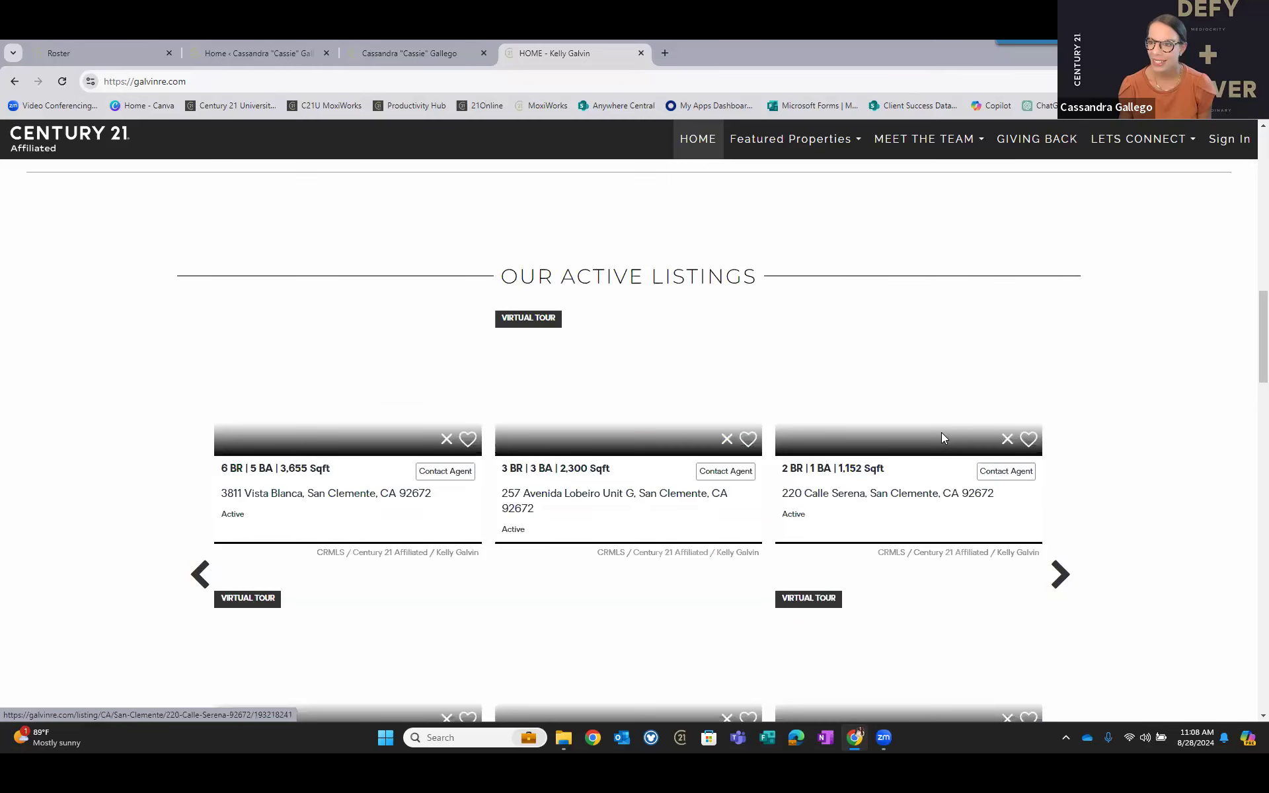
pyautogui.scroll(12, 941, 432)
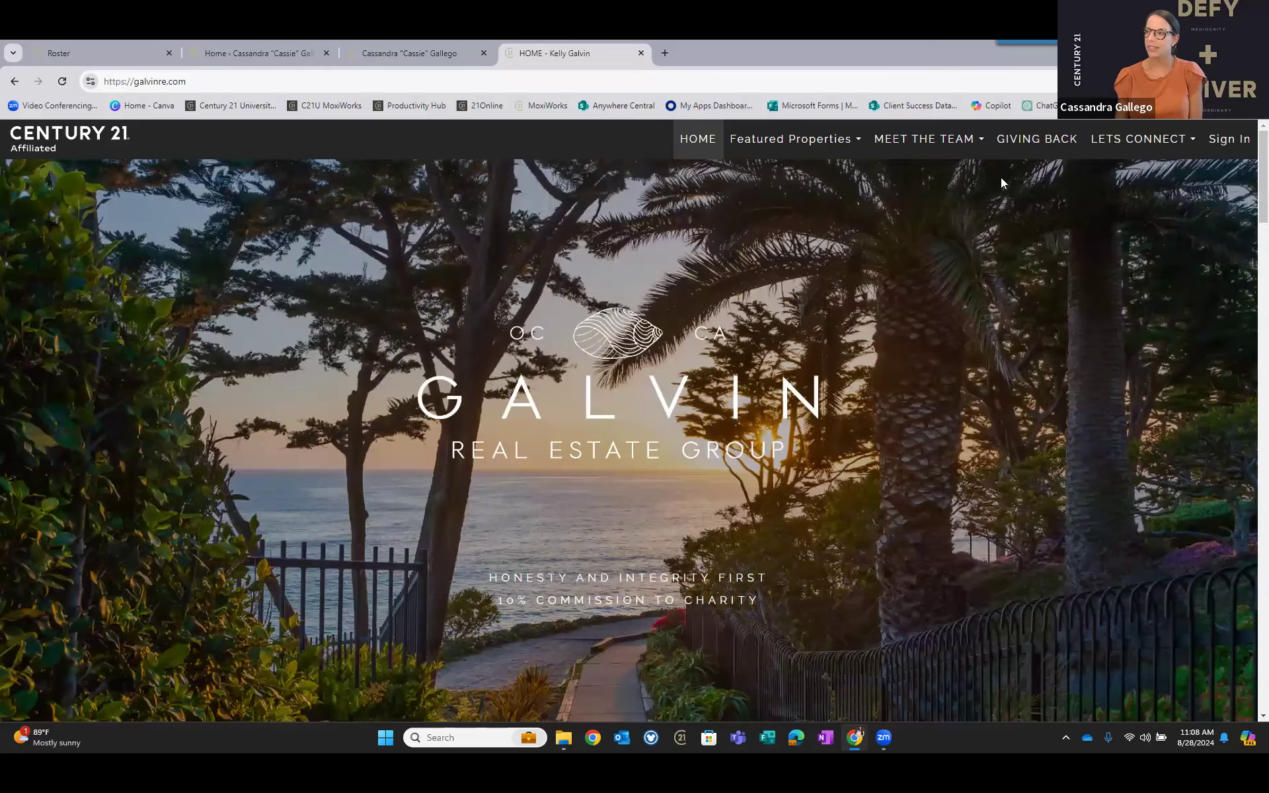
pyautogui.moveTo(968, 140)
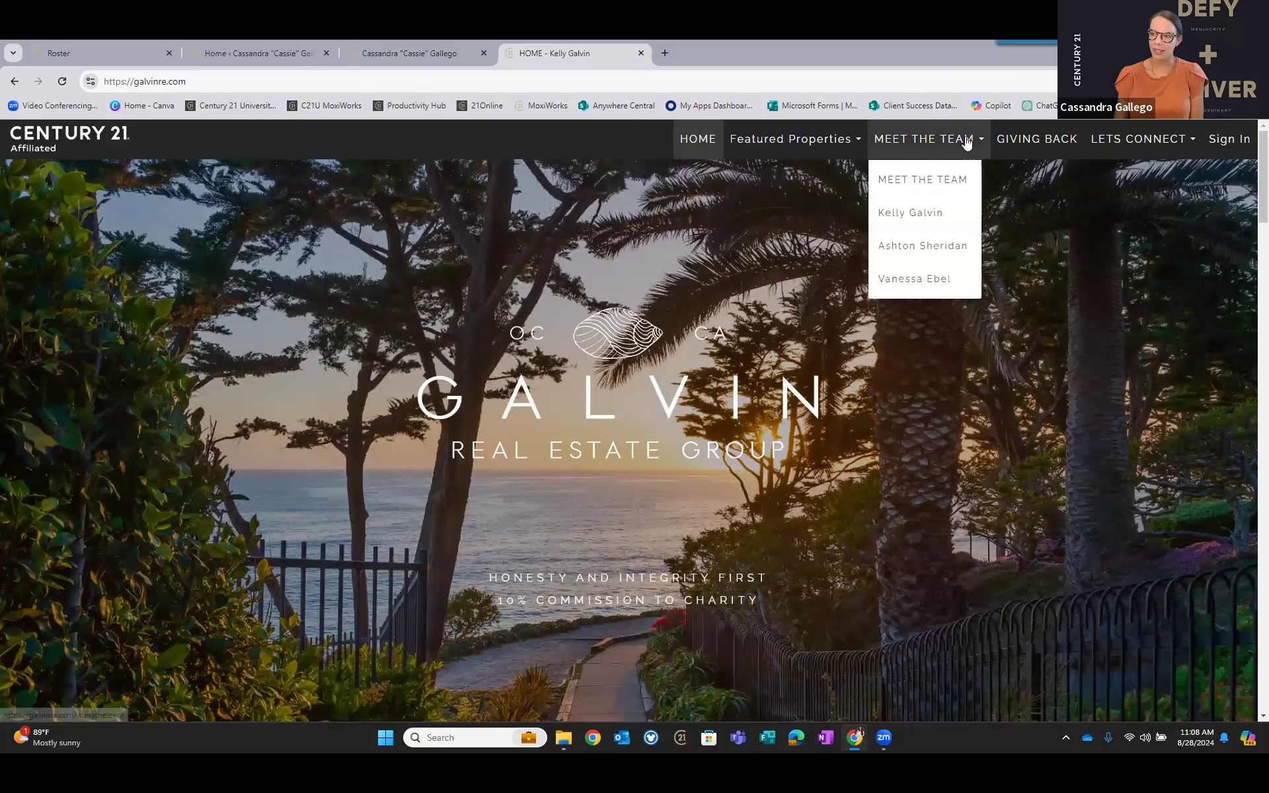
# Open the Century 21 Signature Real Estate REALTOR's website in a new tab from the Affiliated Agent Sites bookmarks.
pyautogui.click(666, 54)
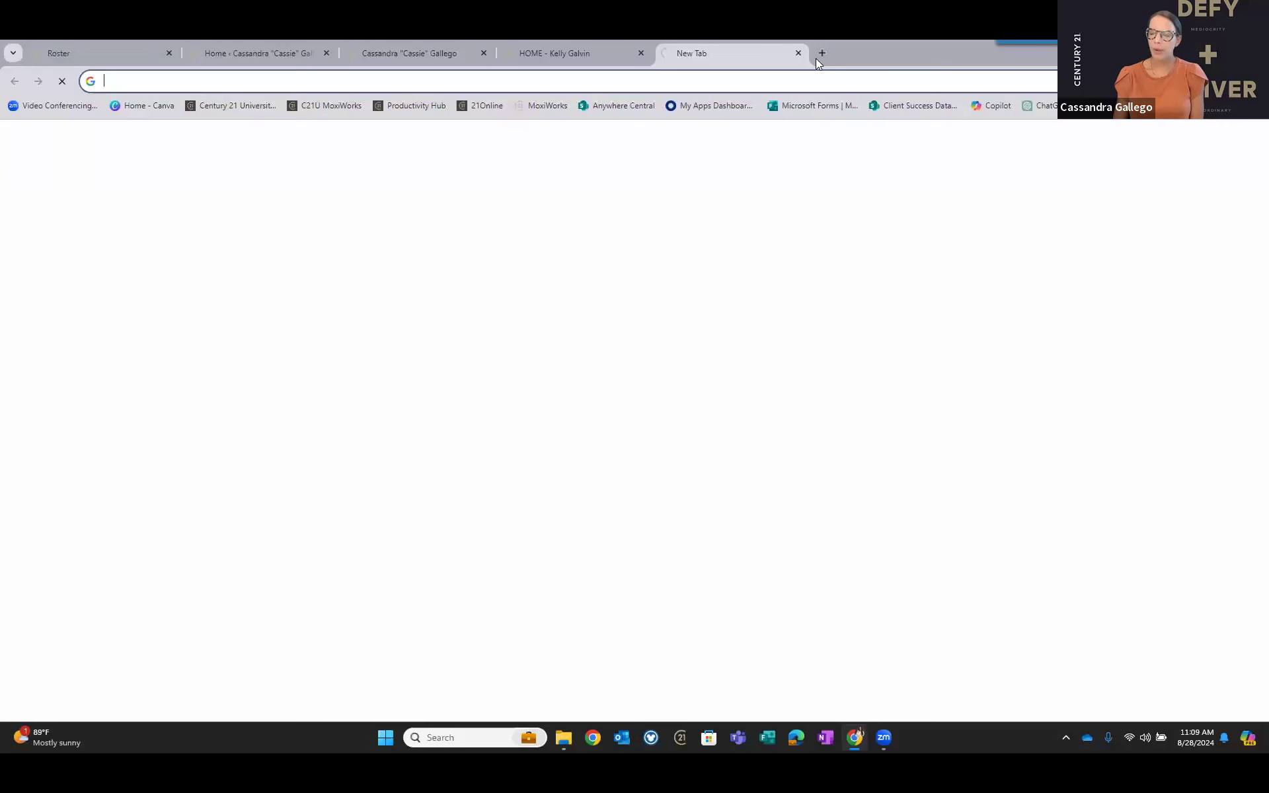
pyautogui.click(1174, 117)
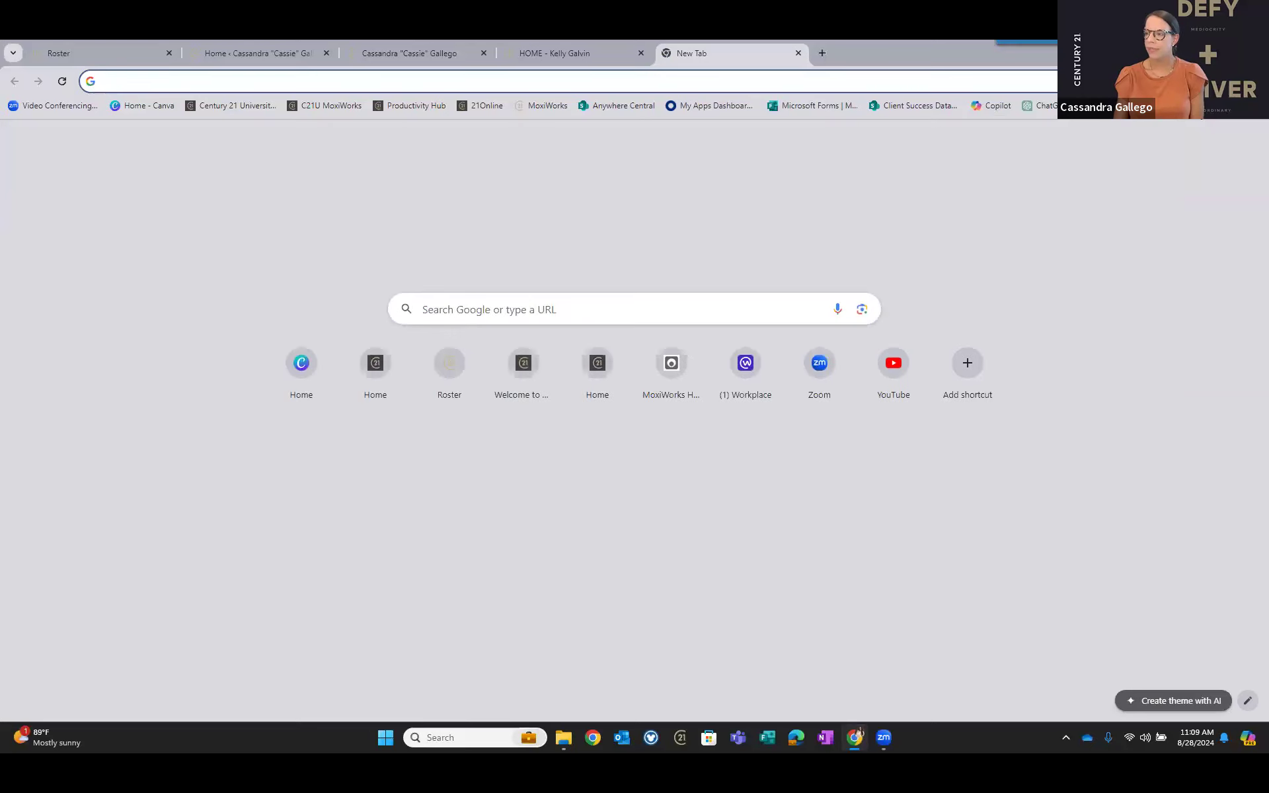
pyautogui.click(1191, 106)
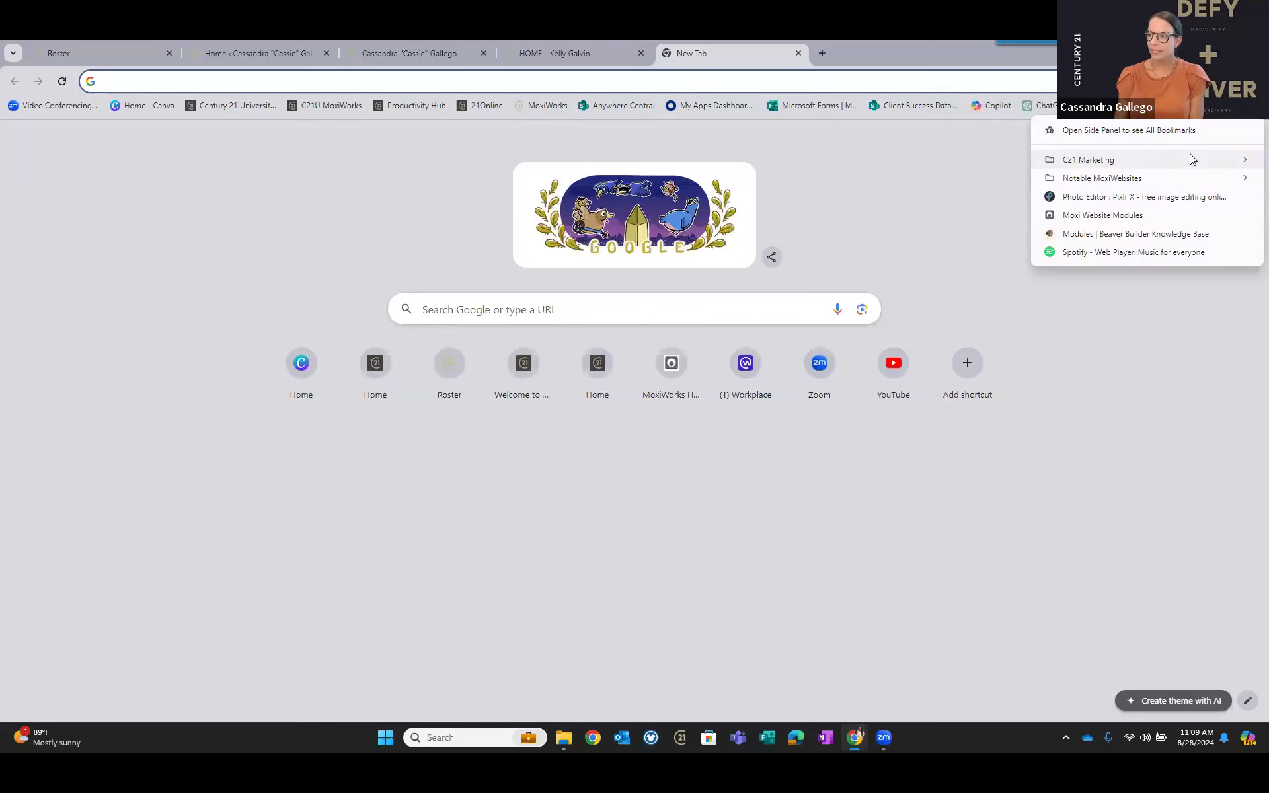
pyautogui.moveTo(1183, 180)
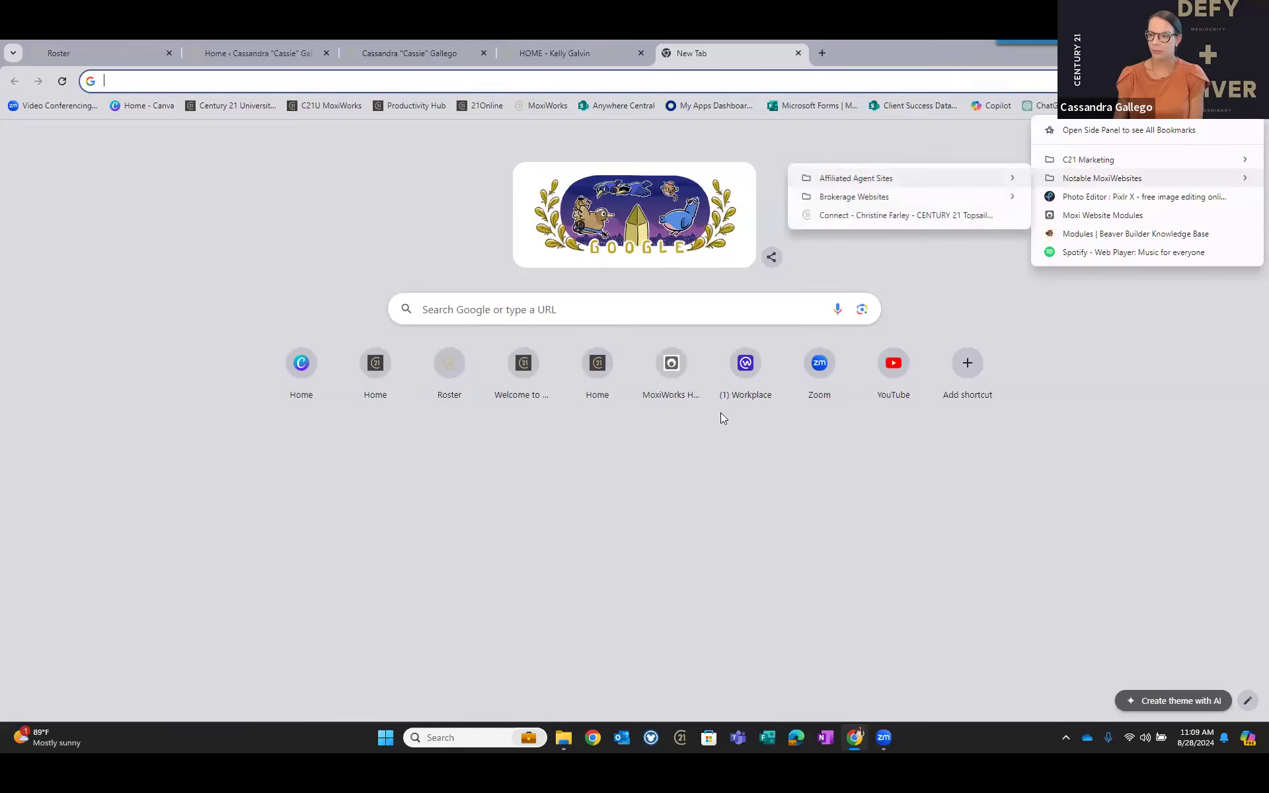
pyautogui.moveTo(976, 188)
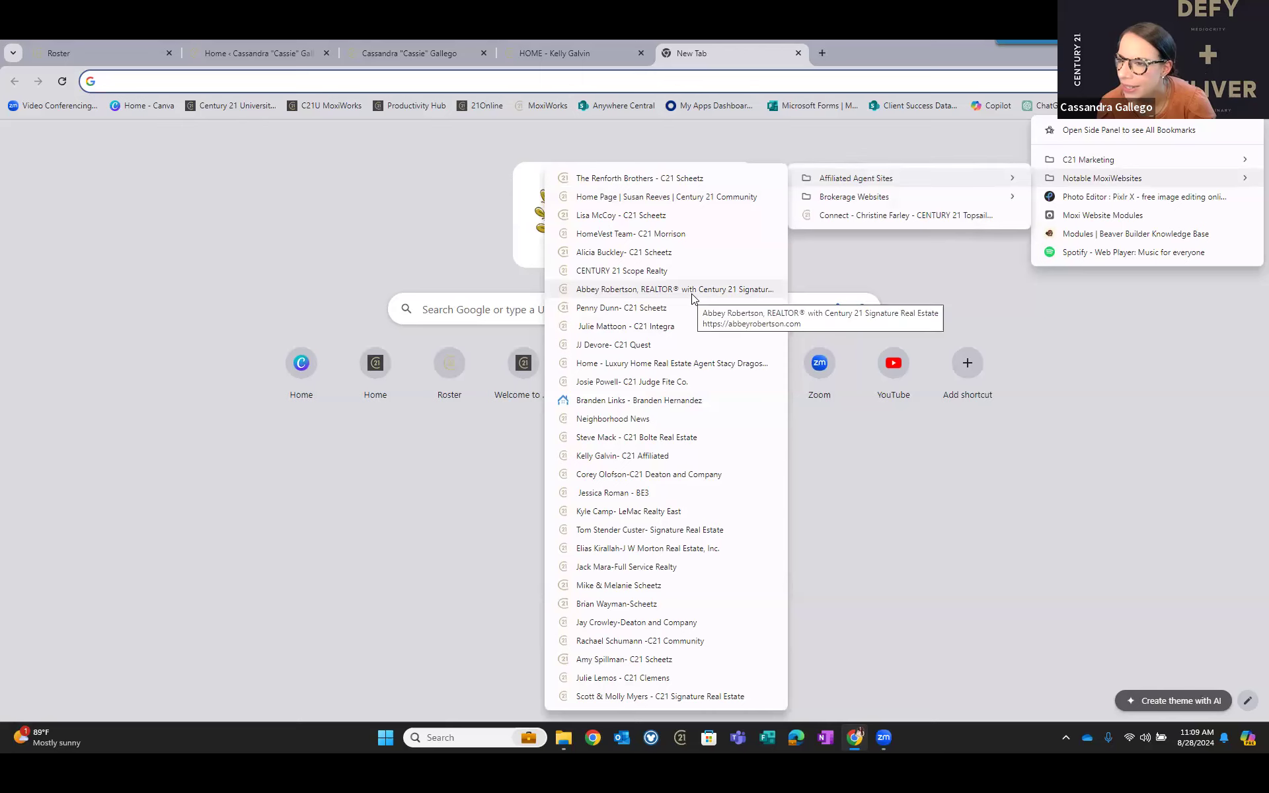
pyautogui.click(692, 293)
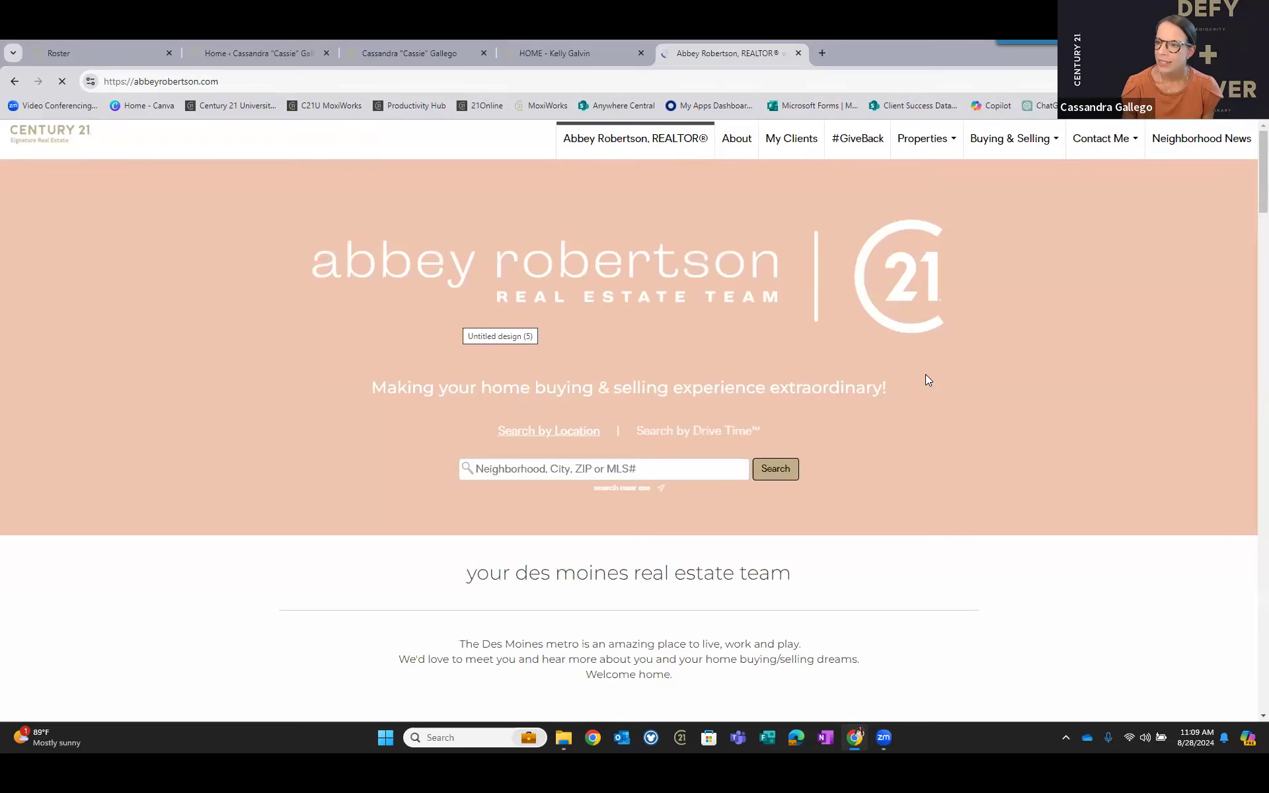
# Examine the Des Moines team's homepage from the agent bios through the help sections, videos, testimonials and homes for sale, ending at the hero.
pyautogui.scroll(-5, 925, 380)
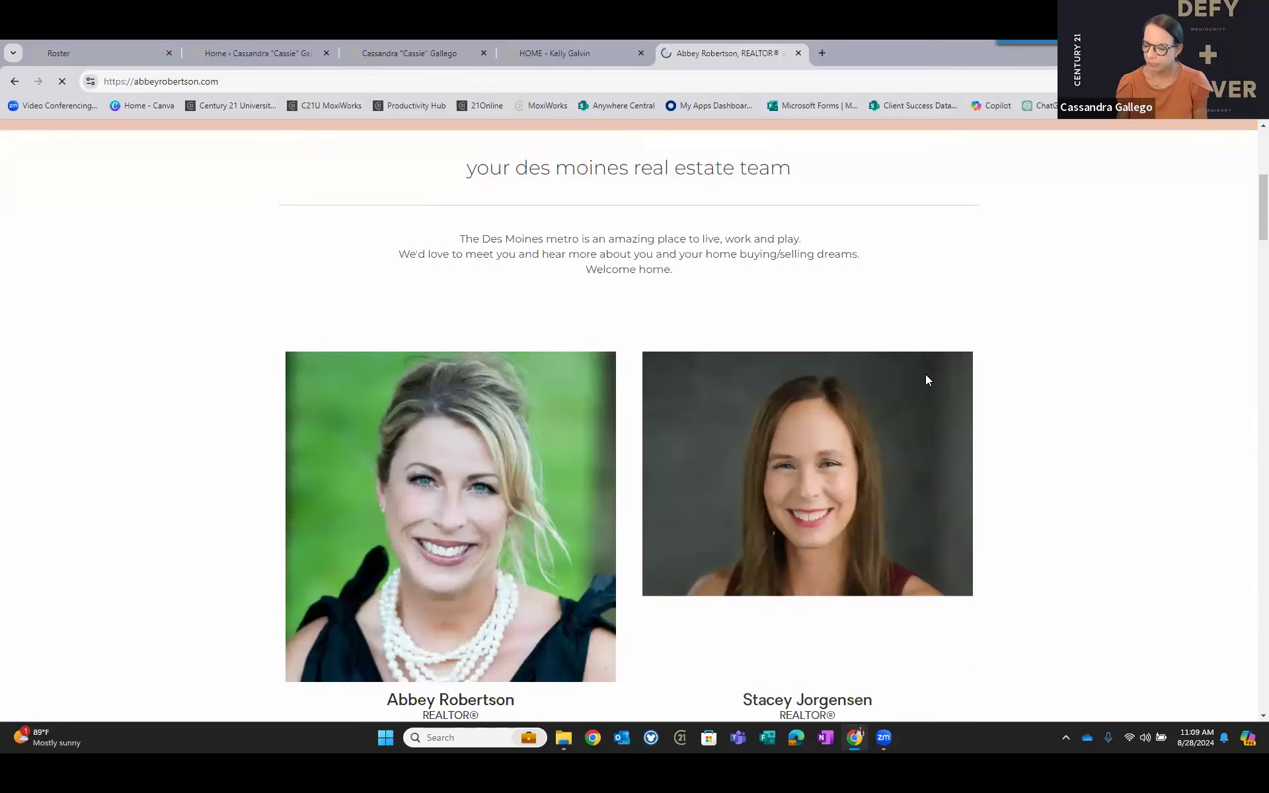
pyautogui.scroll(-5, 929, 380)
pyautogui.scroll(-3, 932, 390)
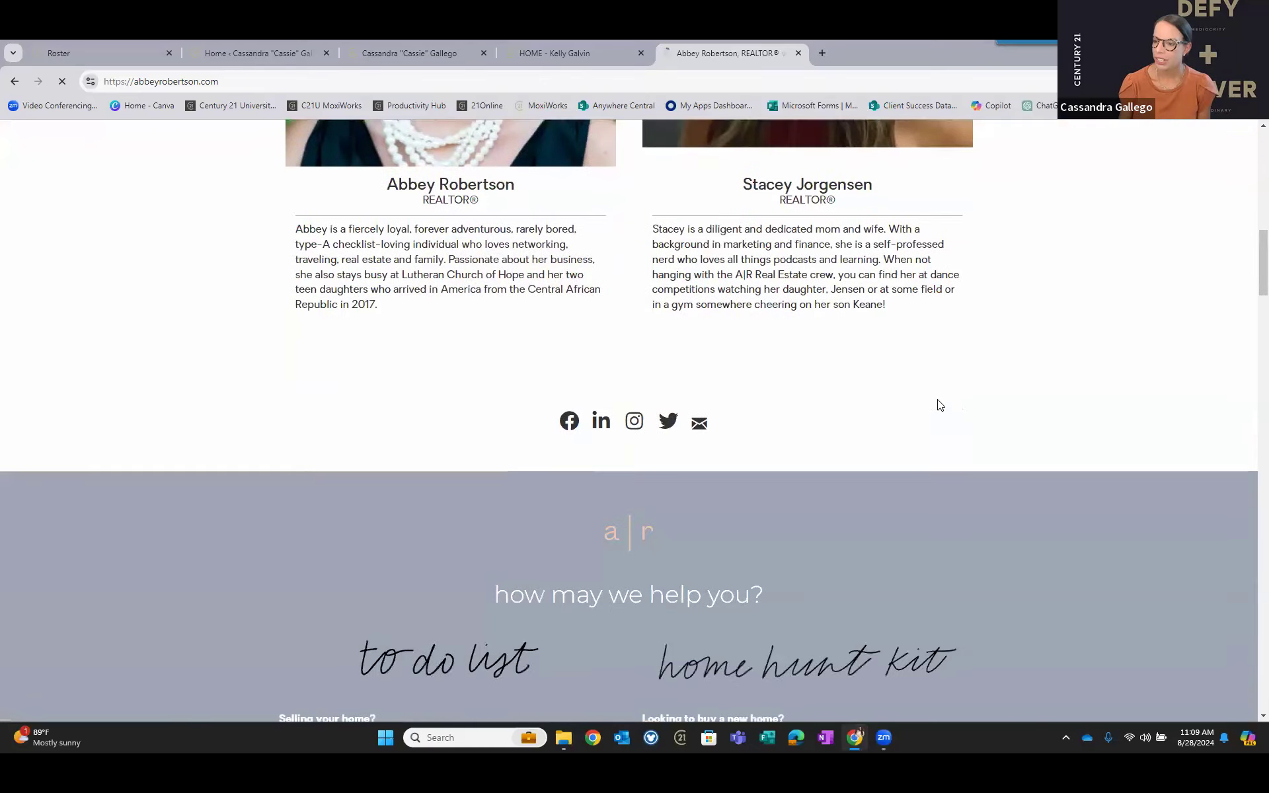
pyautogui.scroll(-5, 939, 406)
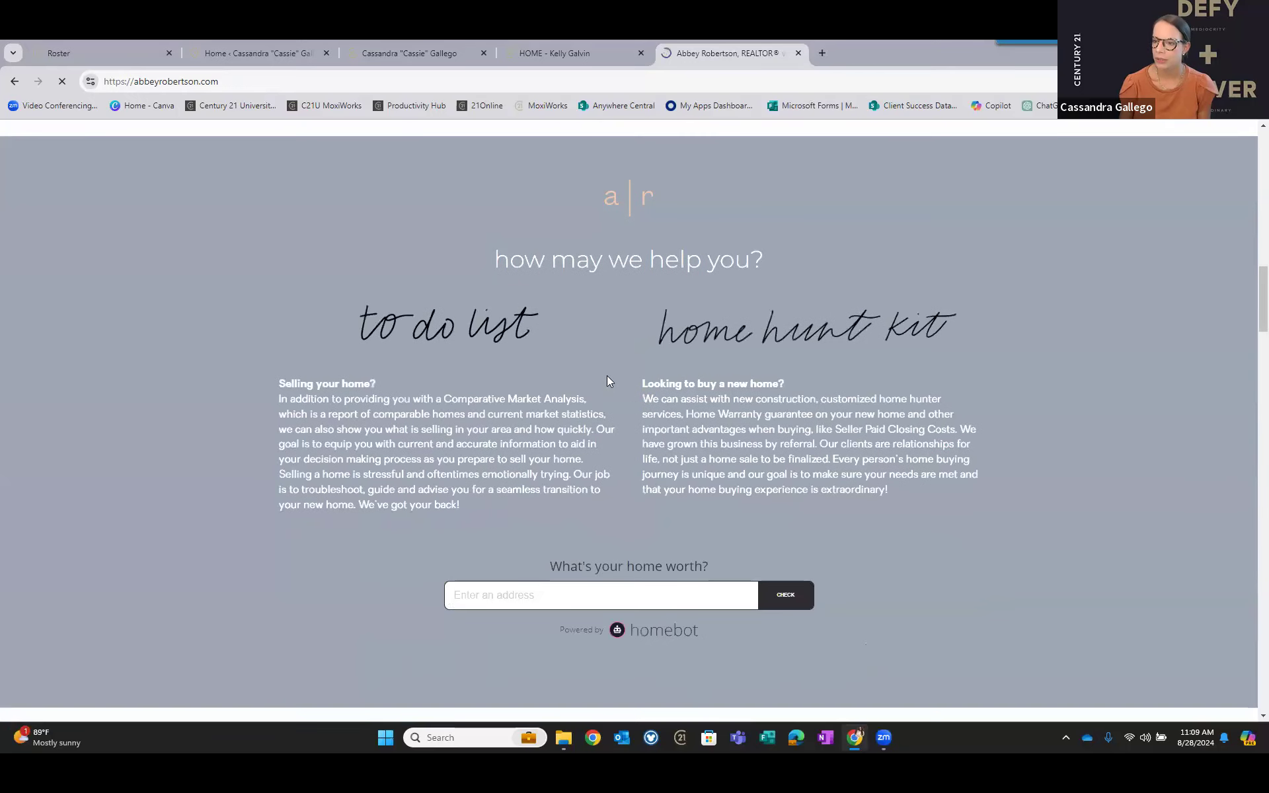
pyautogui.scroll(-1, 597, 354)
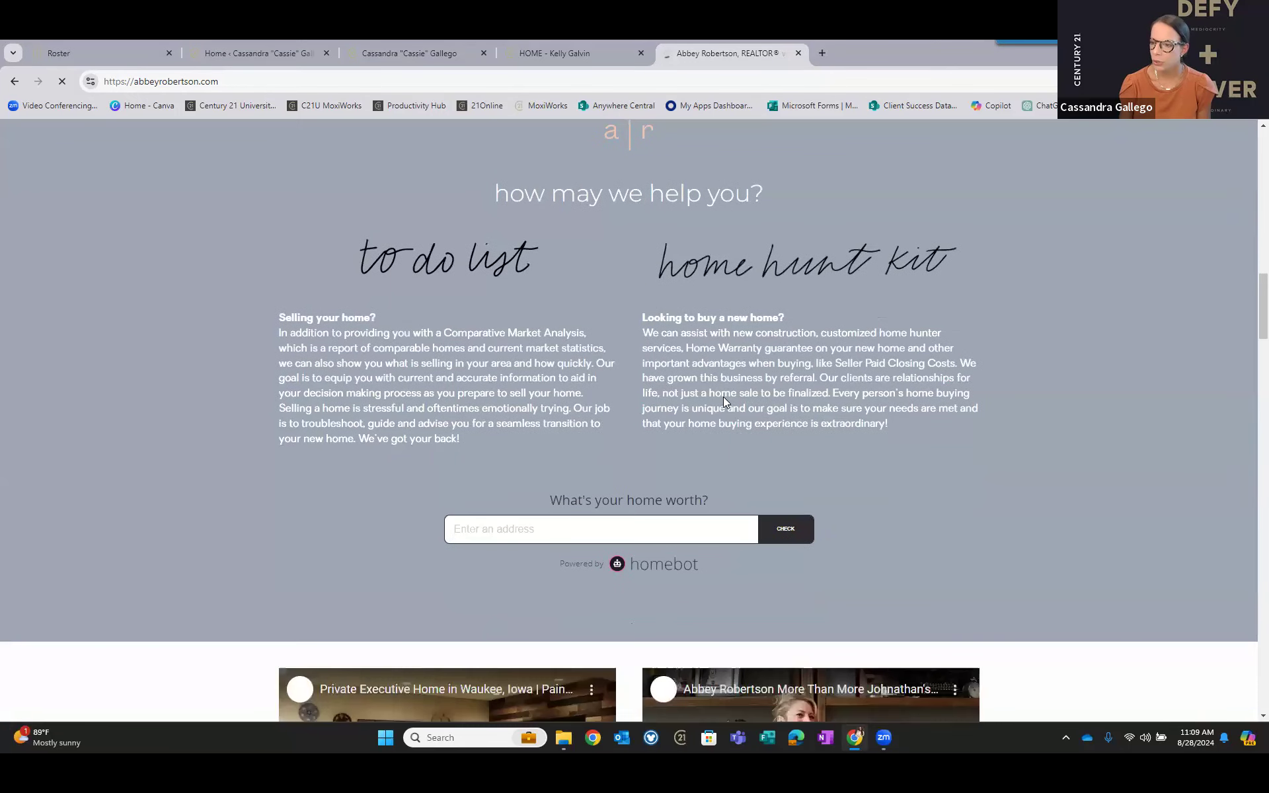
pyautogui.scroll(-3, 676, 354)
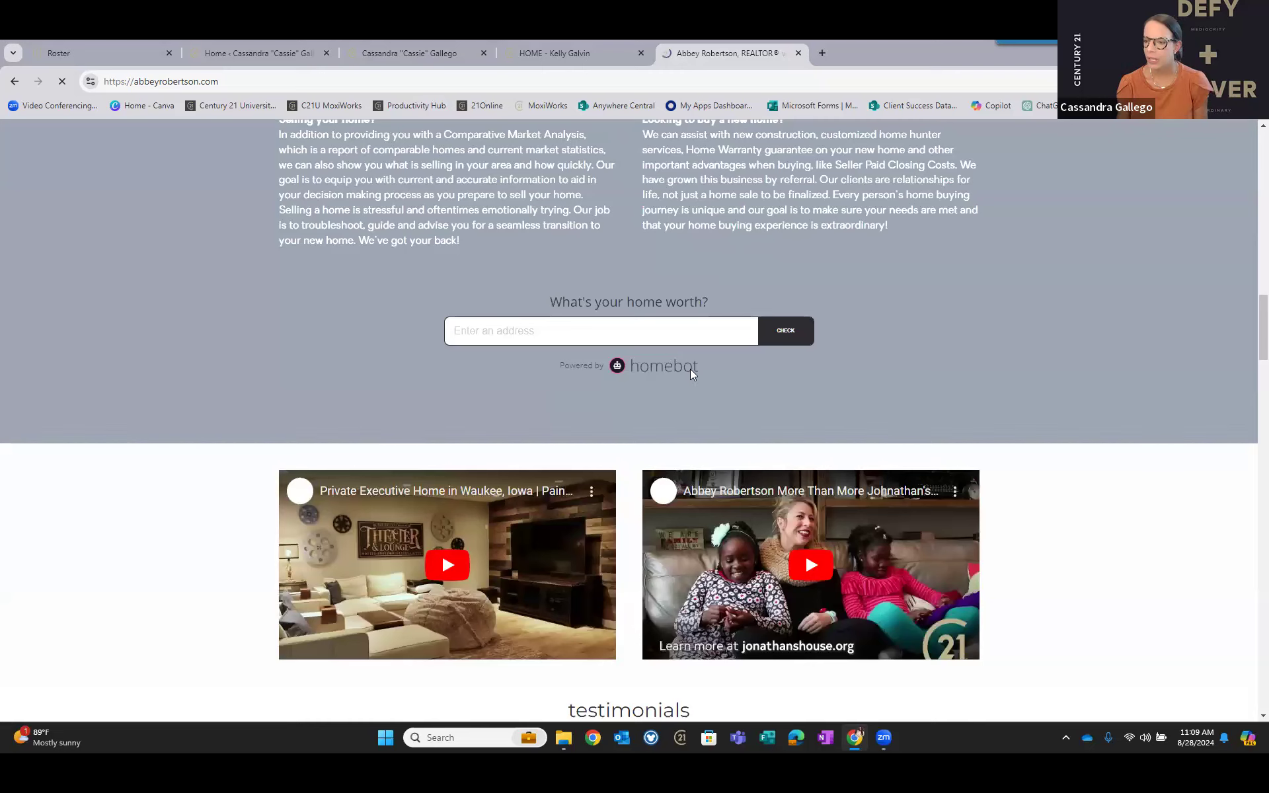
pyautogui.scroll(-5, 704, 382)
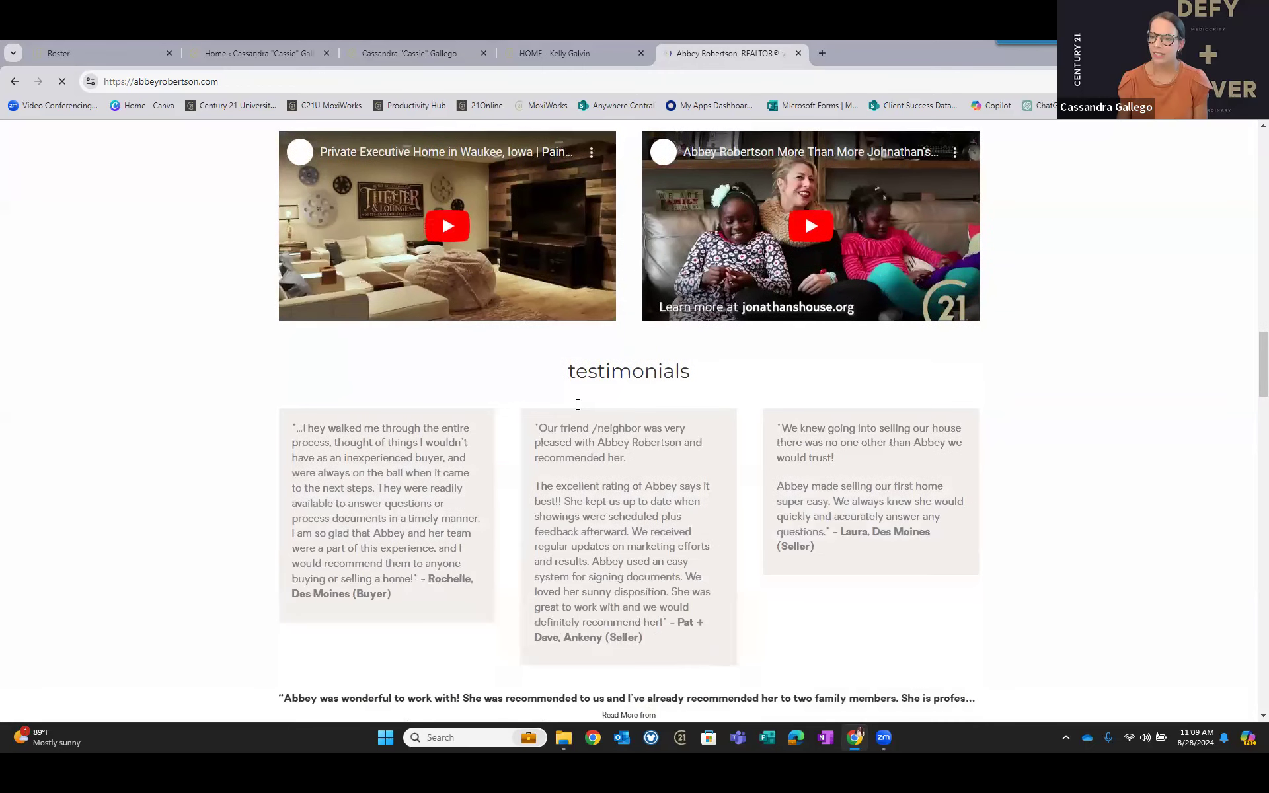
pyautogui.scroll(-5, 579, 416)
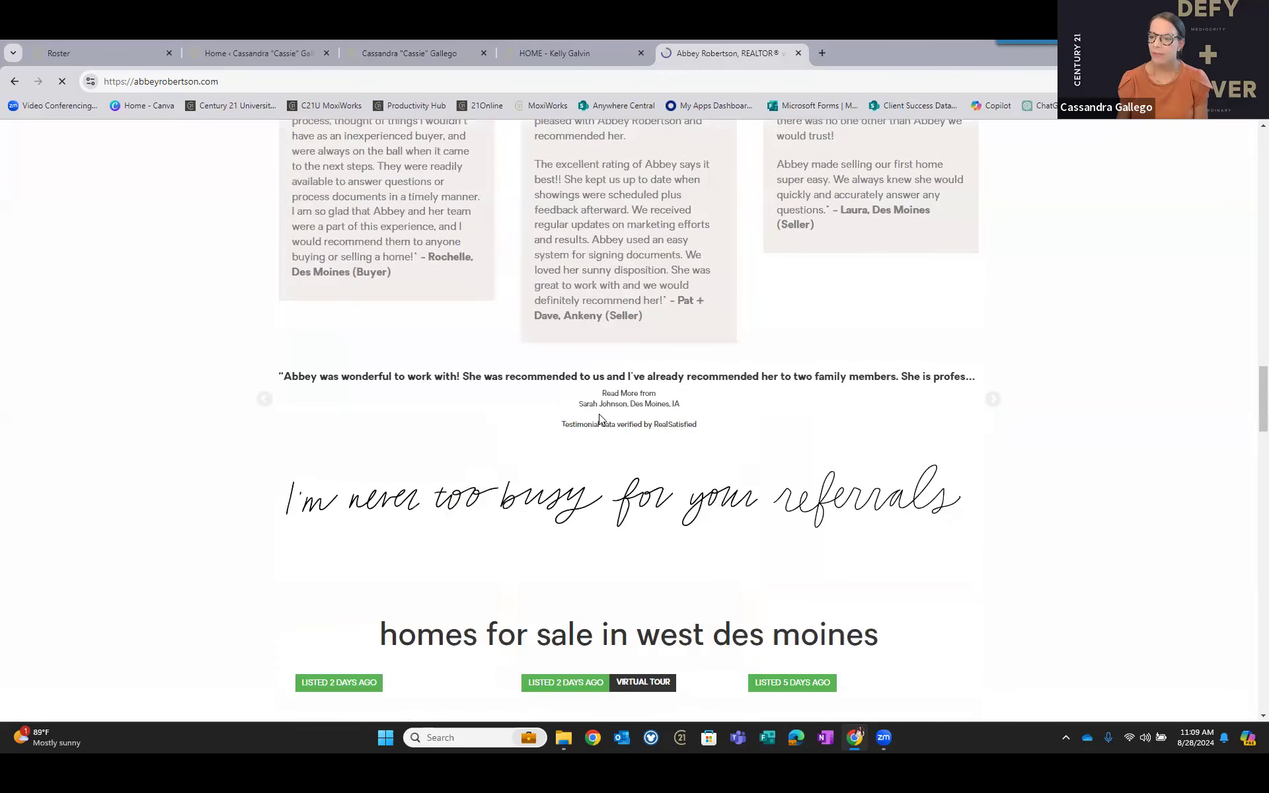
pyautogui.scroll(-6, 599, 419)
pyautogui.moveTo(1249, 479); pyautogui.dragTo(1251, 121)
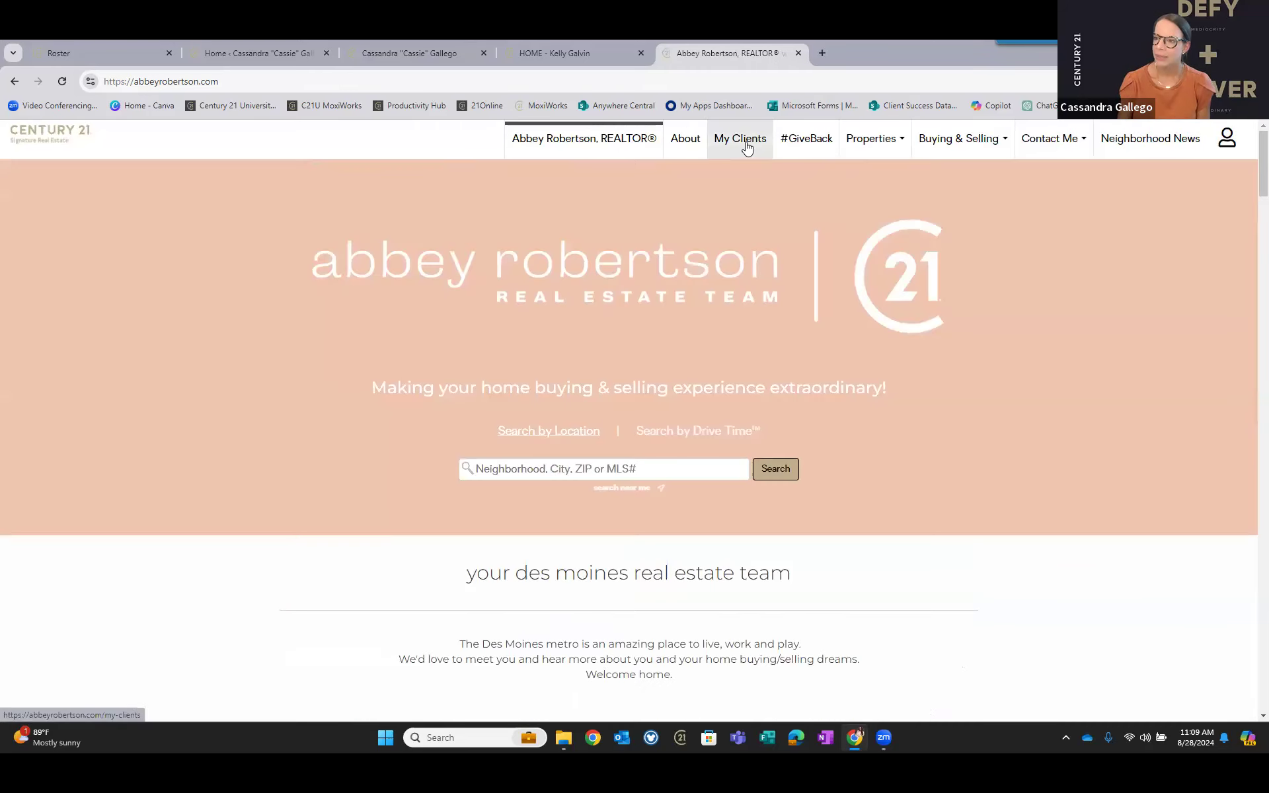
# Open the My Clients page and look through its sold-client photo gallery and mission section.
pyautogui.click(747, 147)
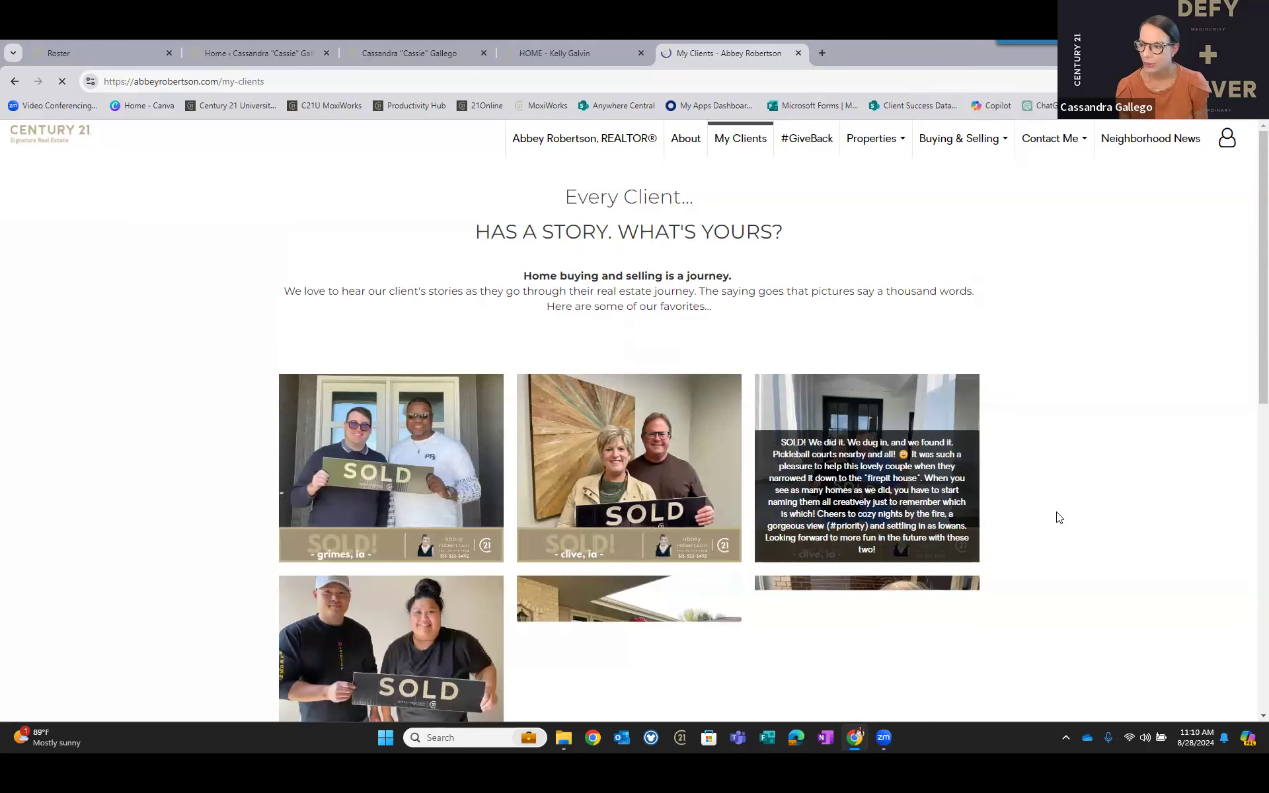
pyautogui.scroll(-5, 1086, 524)
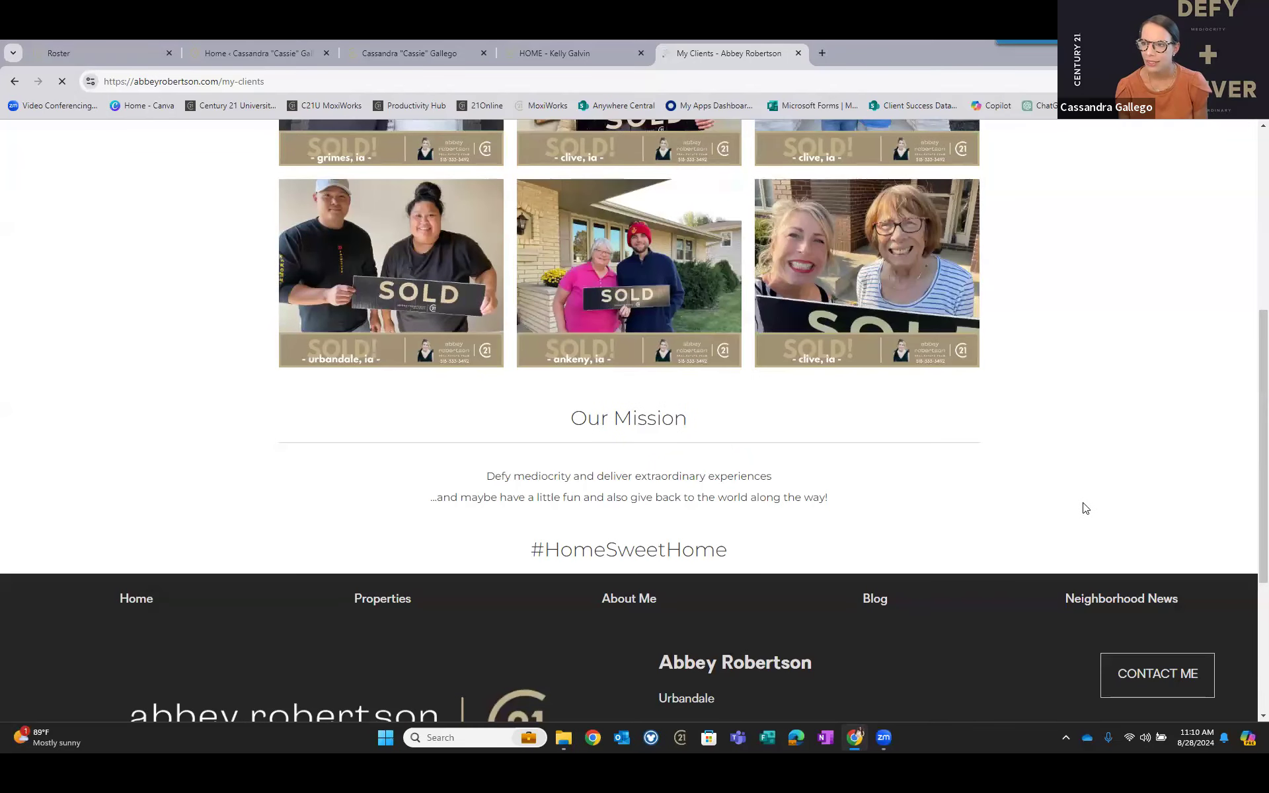
pyautogui.scroll(5, 1084, 509)
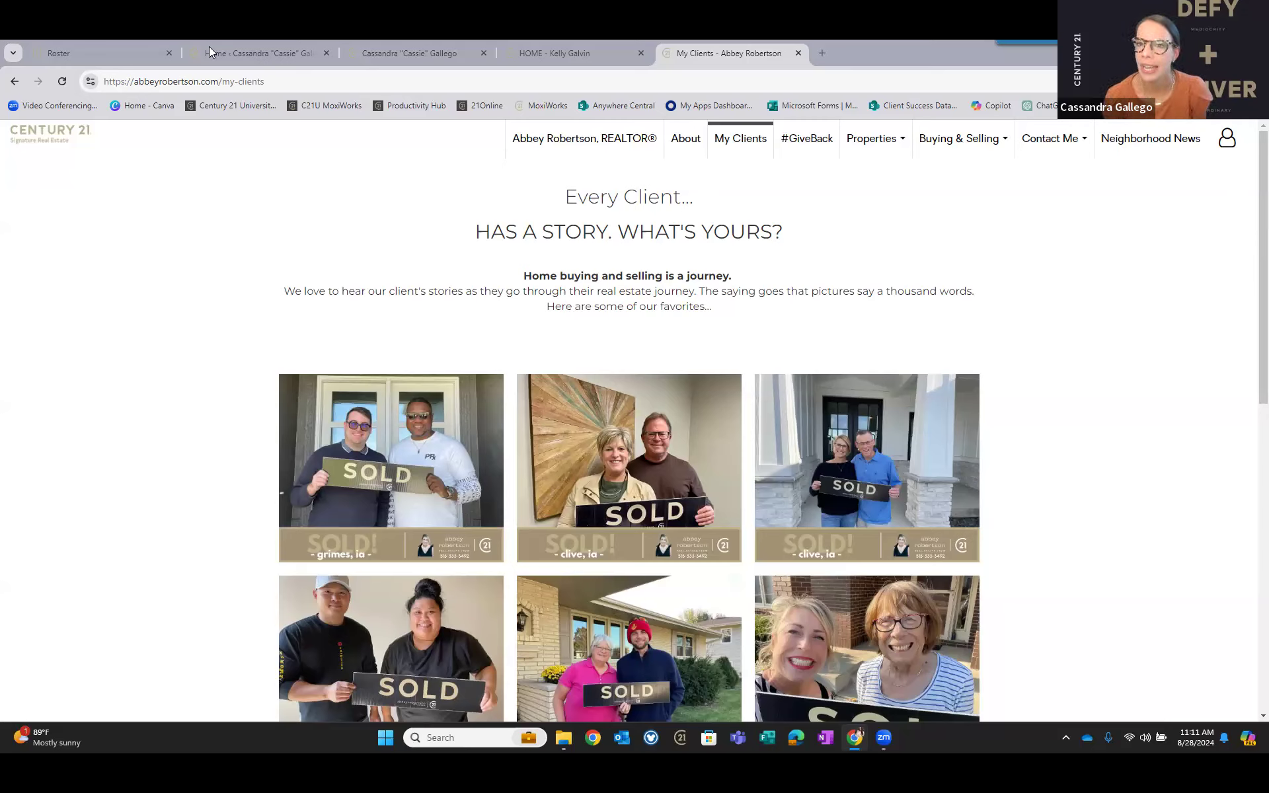
# Return to the agent's Roster profile and review its personal info, from online visibility to designations, languages, license number and time zone.
pyautogui.click(110, 52)
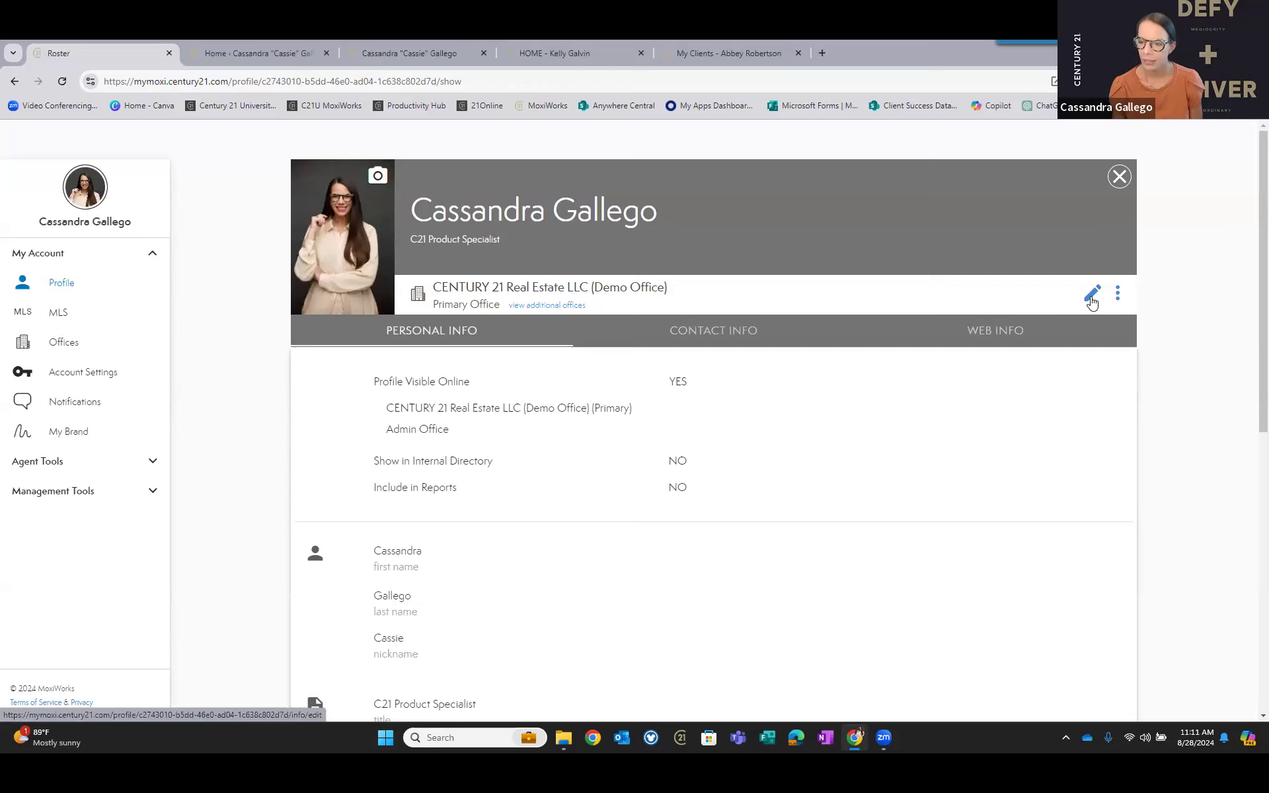
pyautogui.click(1092, 301)
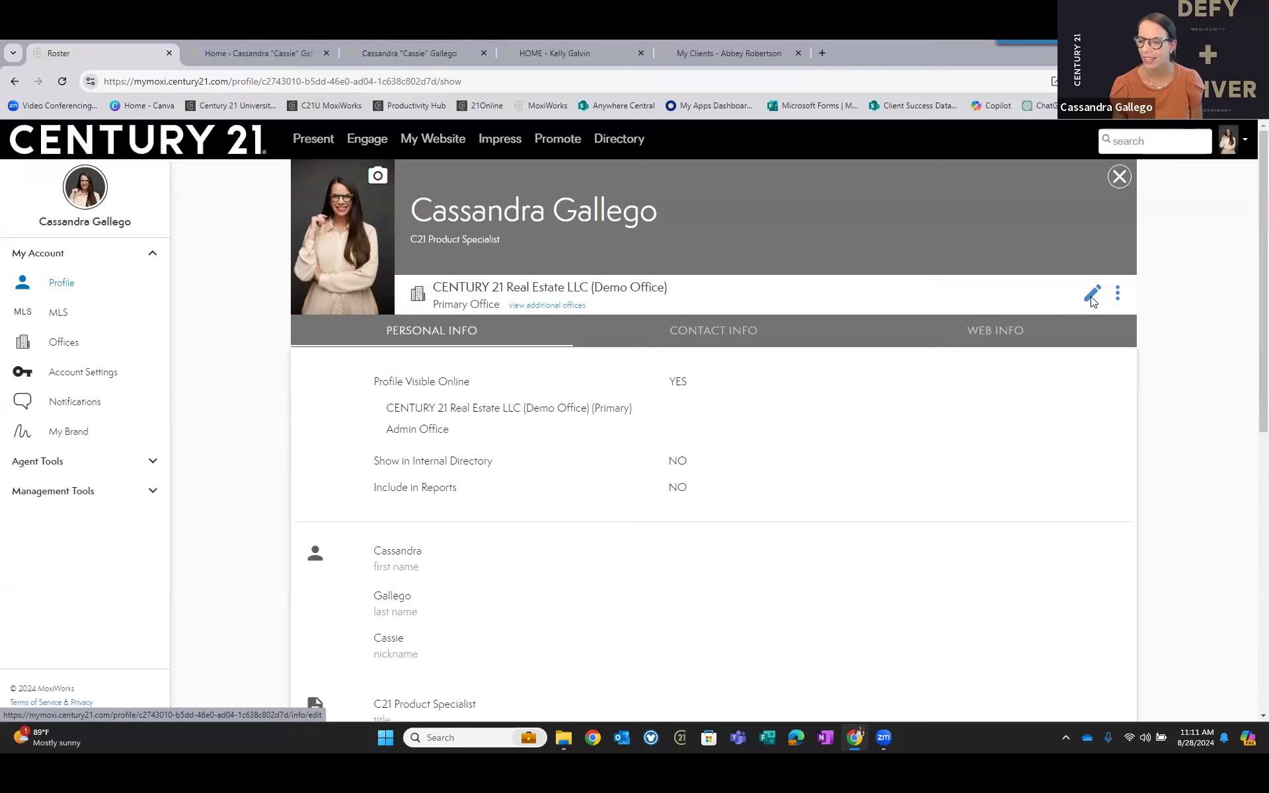
pyautogui.scroll(-5, 1092, 301)
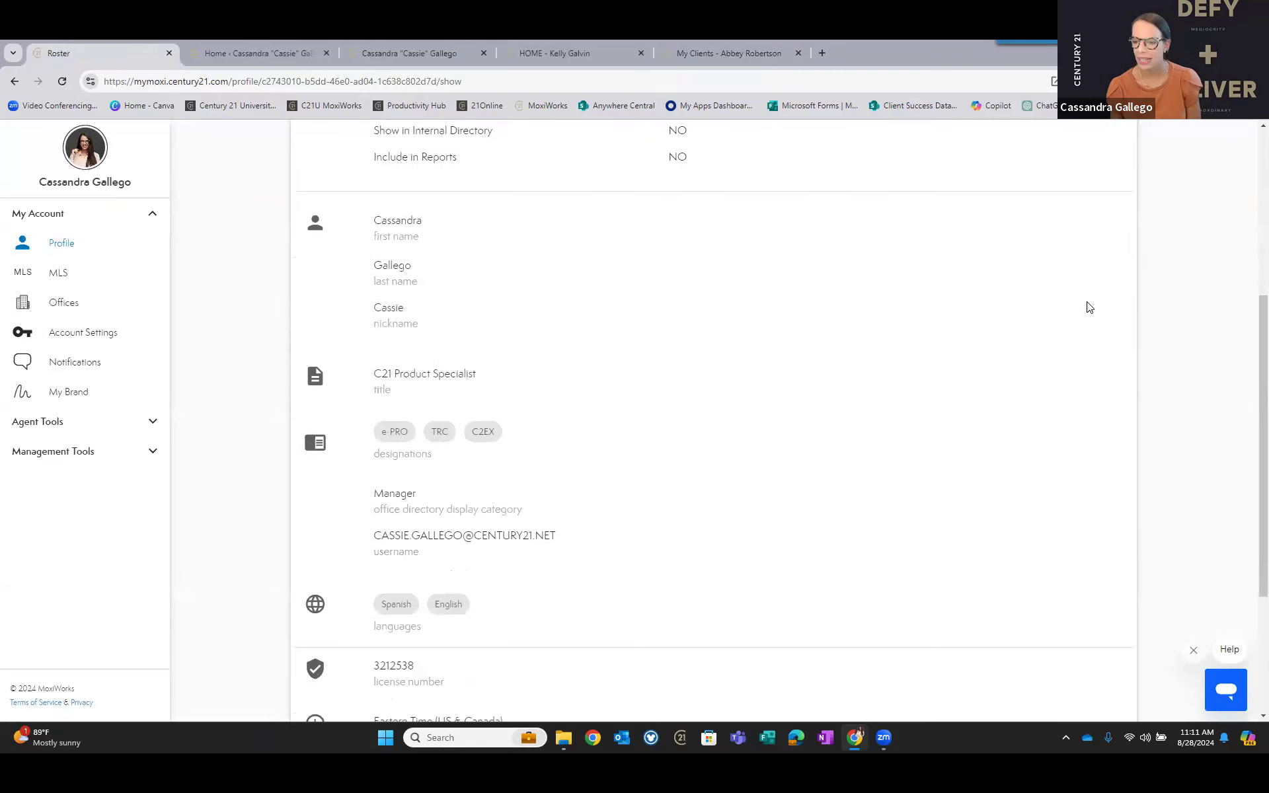
pyautogui.scroll(-3, 1087, 312)
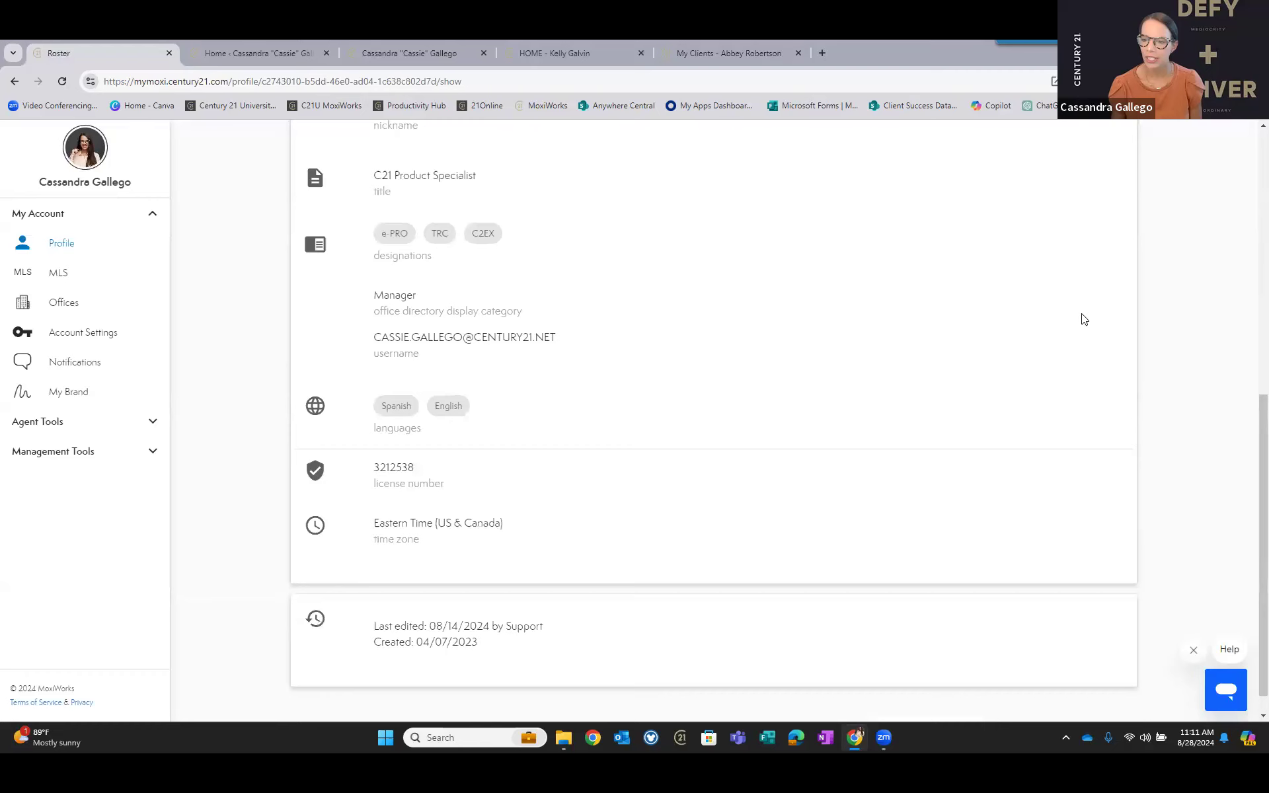
pyautogui.scroll(8, 1084, 319)
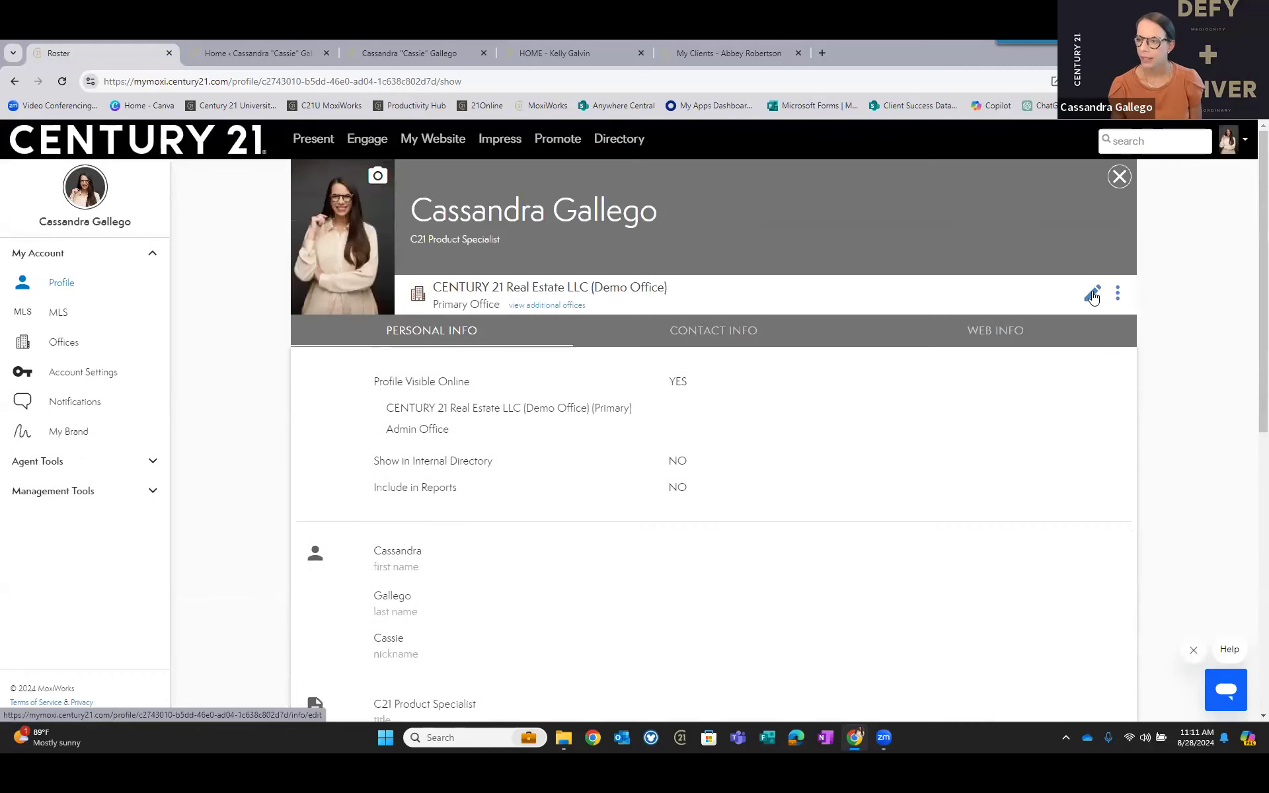